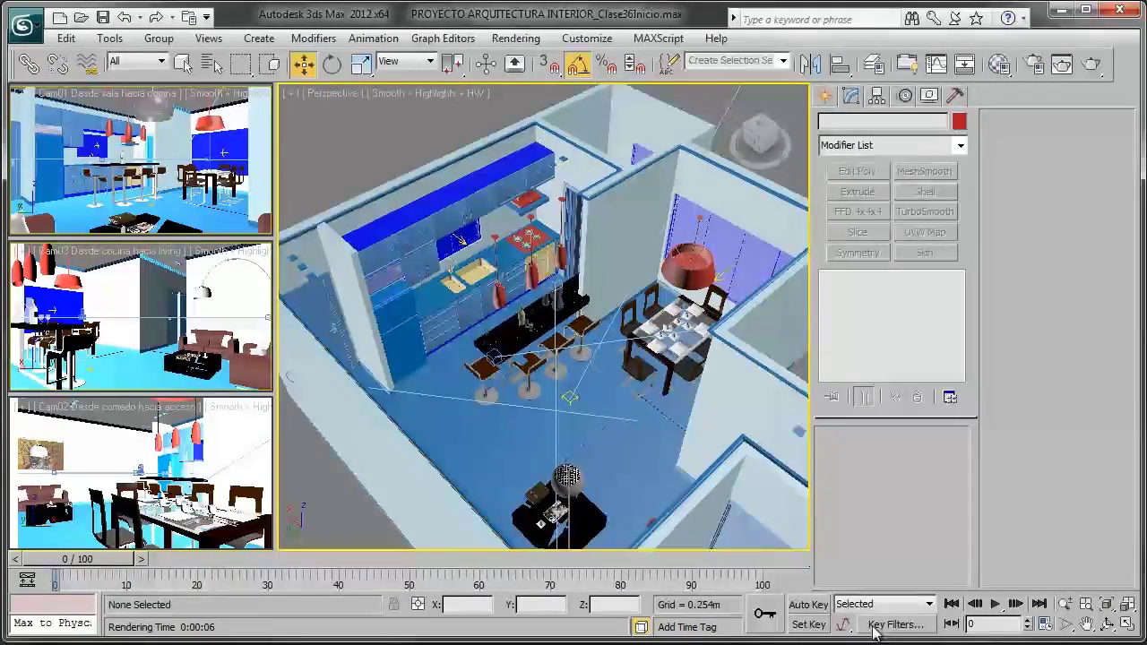
Step: Maximize the Perspective viewport and zoom to the selected bottle-and-glasses group
{"action": "left_click", "coordinate": [1127, 630]}
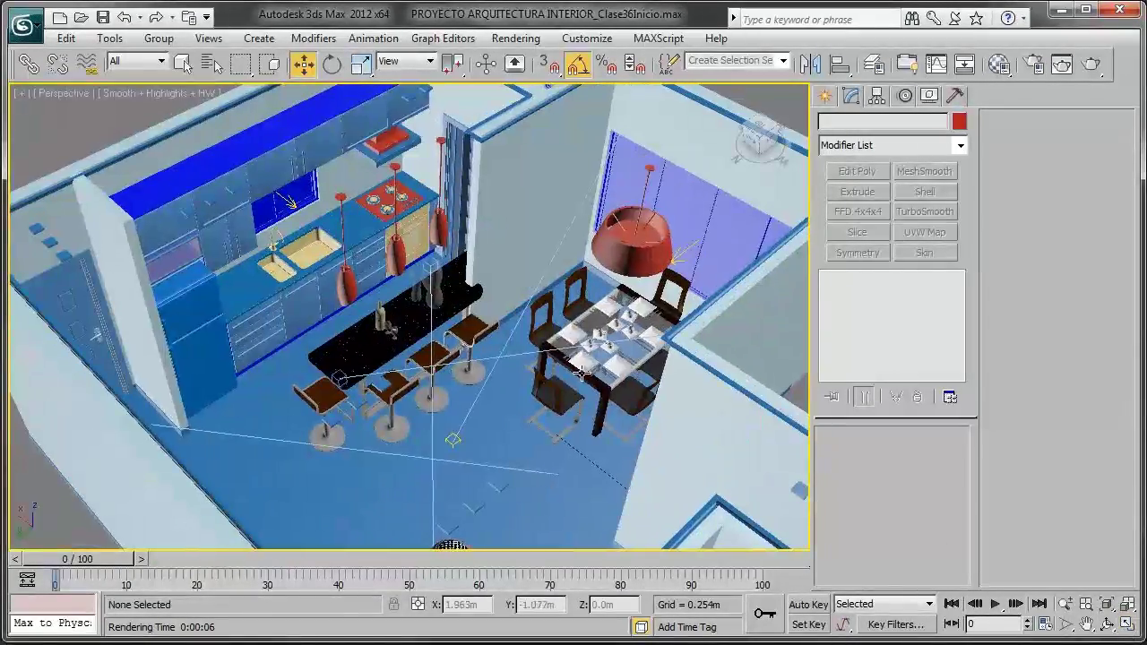
{"action": "scroll", "coordinate": [474, 380], "scroll_direction": "up", "scroll_amount": 5}
{"action": "left_click", "coordinate": [349, 325]}
{"action": "key", "text": "z"}
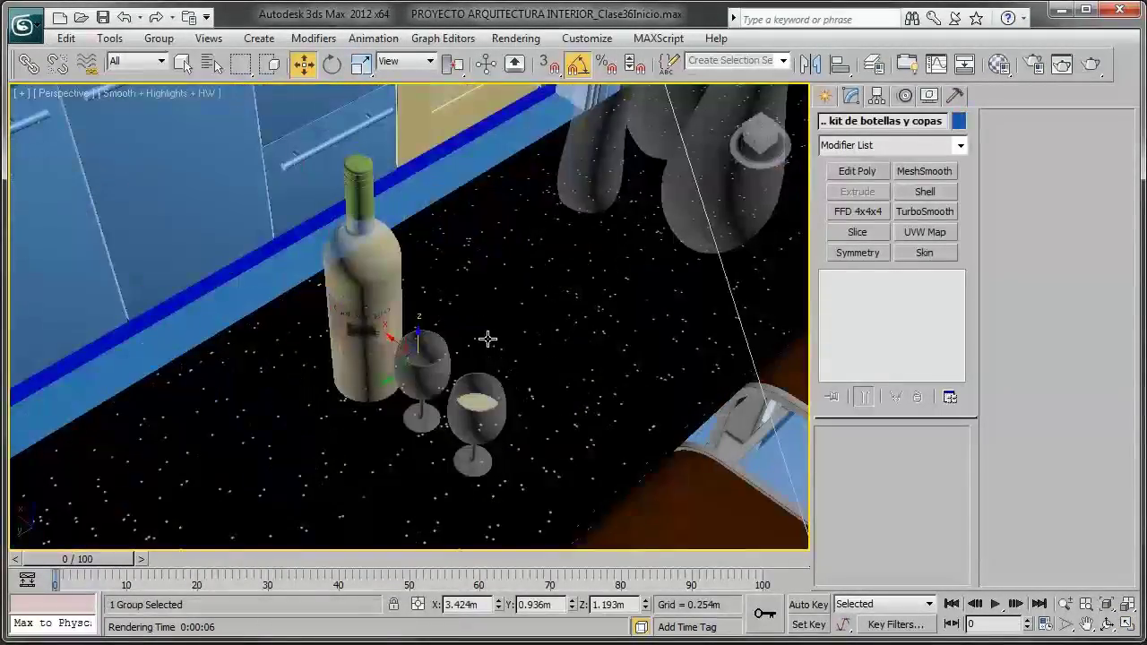
Step: Orbit and zoom around the bottle, then pull back to an angled apartment overview
{"action": "mouse_move", "coordinate": [486, 338]}
{"action": "middle_mouse_down", "text": "alt"}
{"action": "mouse_move", "coordinate": [498, 263]}
{"action": "mouse_move", "coordinate": [461, 369]}
{"action": "middle_mouse_up", "text": "alt"}
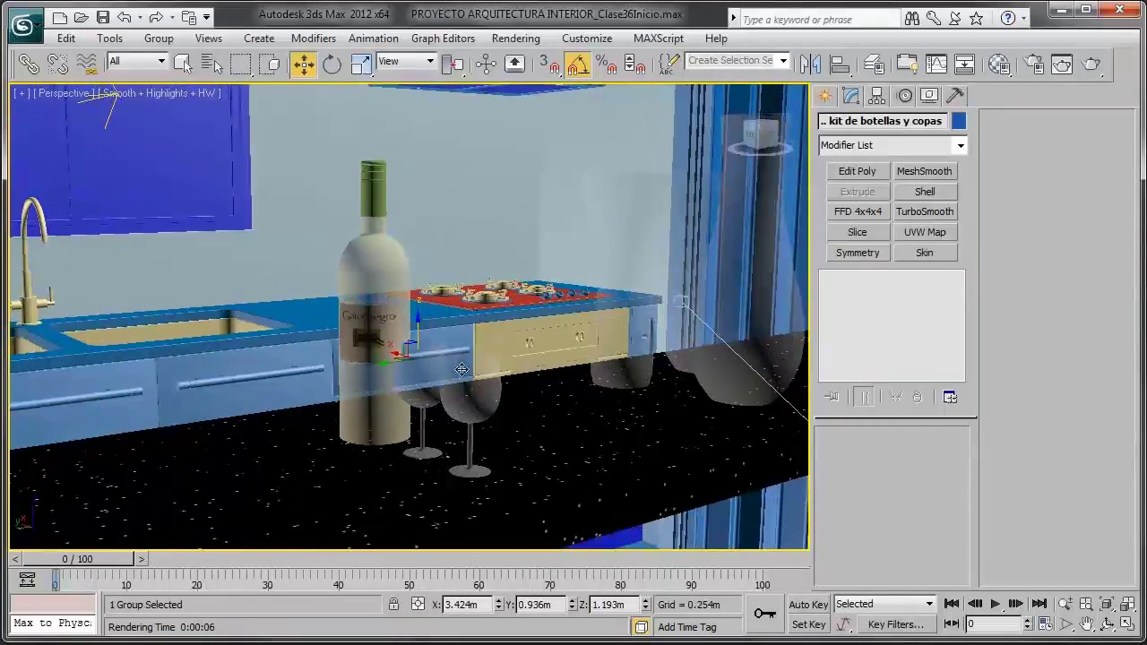
{"action": "scroll", "coordinate": [357, 311], "scroll_direction": "up", "scroll_amount": 3}
{"action": "scroll", "coordinate": [476, 357], "scroll_direction": "up", "scroll_amount": 3}
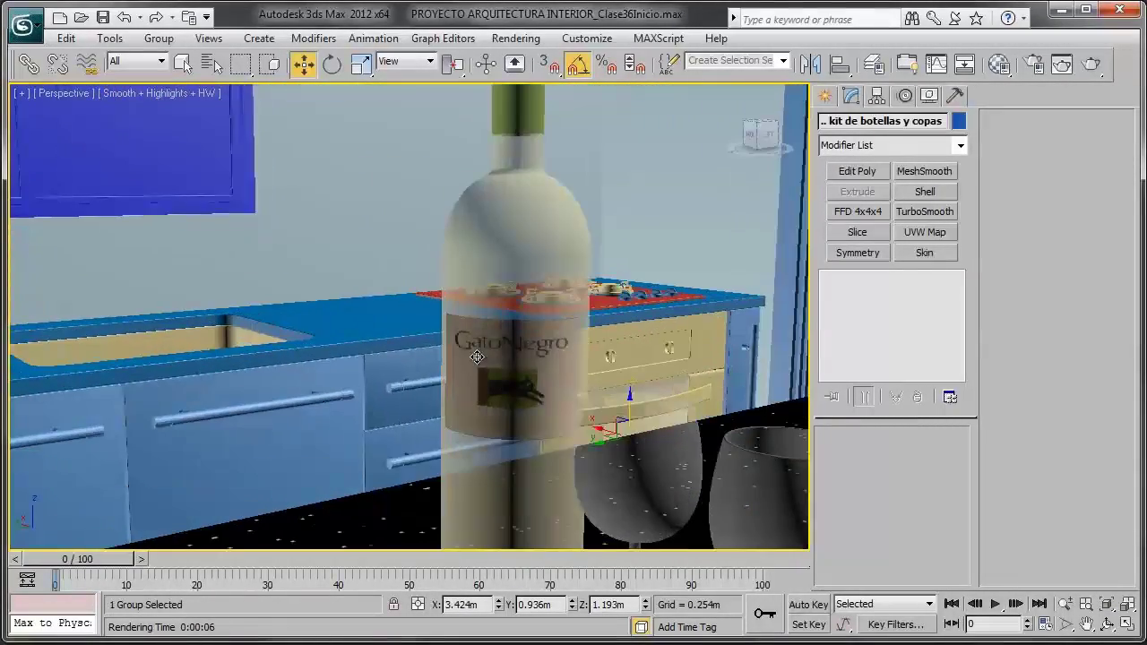
{"action": "scroll", "coordinate": [500, 347], "scroll_direction": "down", "scroll_amount": 3}
{"action": "mouse_move", "coordinate": [500, 347]}
{"action": "middle_mouse_down", "text": "alt"}
{"action": "mouse_move", "coordinate": [428, 366]}
{"action": "mouse_move", "coordinate": [392, 285]}
{"action": "mouse_move", "coordinate": [440, 333]}
{"action": "mouse_move", "coordinate": [418, 353]}
{"action": "mouse_move", "coordinate": [379, 359]}
{"action": "mouse_move", "coordinate": [344, 172]}
{"action": "middle_mouse_up", "text": "alt"}
{"action": "scroll", "coordinate": [427, 367], "scroll_direction": "down", "scroll_amount": 2}
{"action": "scroll", "coordinate": [423, 380], "scroll_direction": "down", "scroll_amount": 5}
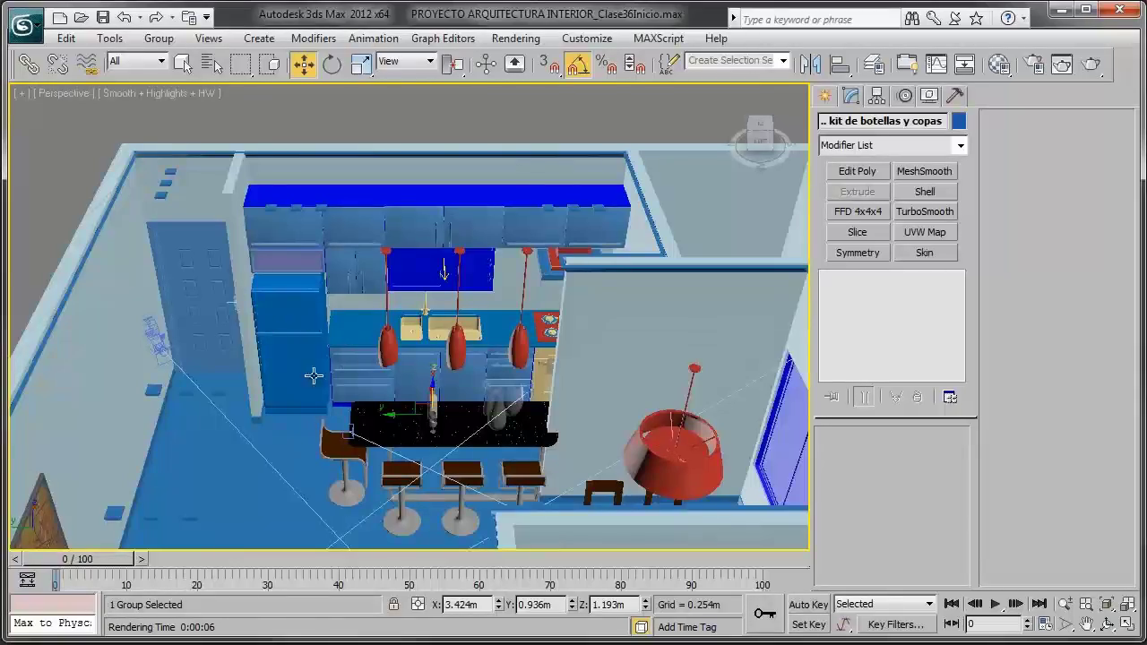
{"action": "scroll", "coordinate": [379, 357], "scroll_direction": "down", "scroll_amount": 3}
{"action": "mouse_move", "coordinate": [379, 358]}
{"action": "middle_mouse_down", "text": "alt"}
{"action": "mouse_move", "coordinate": [335, 330]}
{"action": "mouse_move", "coordinate": [400, 348]}
{"action": "middle_mouse_up", "text": "alt"}
{"action": "scroll", "coordinate": [359, 345], "scroll_direction": "down", "scroll_amount": 2}
{"action": "scroll", "coordinate": [400, 347], "scroll_direction": "down", "scroll_amount": 2}
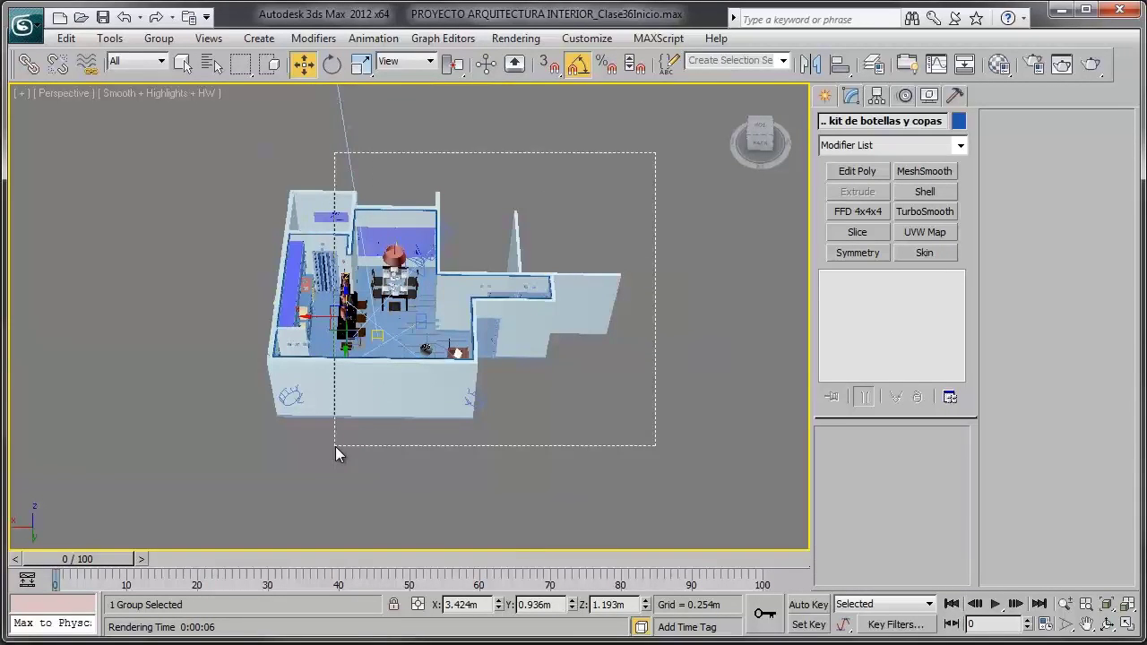
Step: Hide the 95 objects surrounding the kitchen
{"action": "left_click_drag", "start_coordinate": [336, 446], "coordinate": [335, 446]}
{"action": "right_click", "coordinate": [500, 231]}
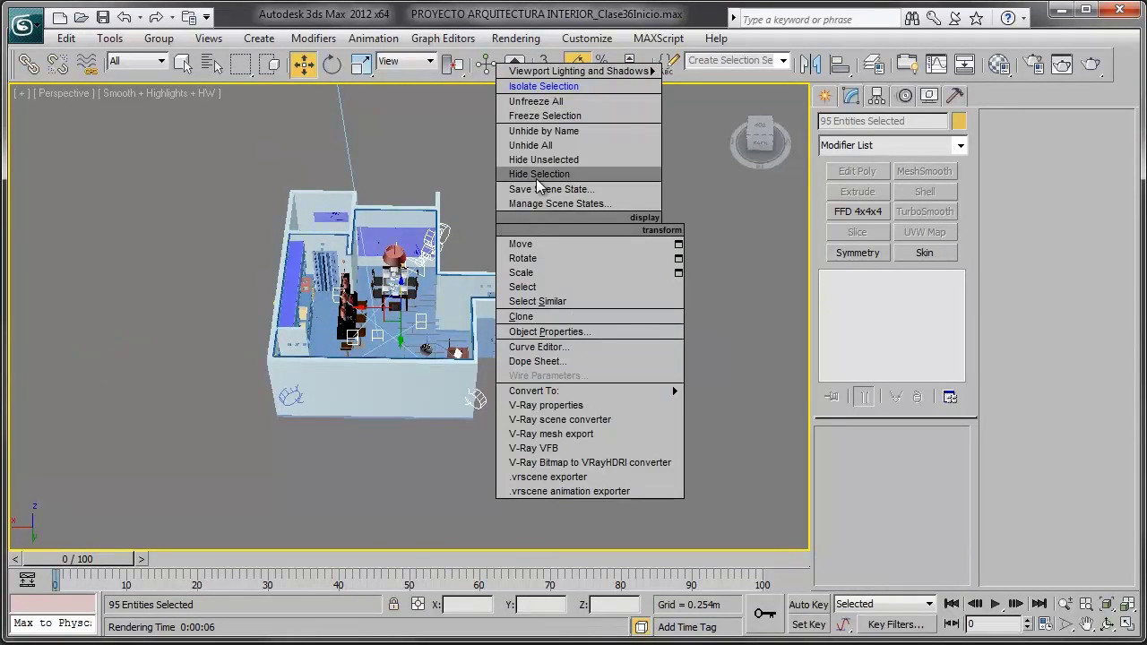
{"action": "left_click", "coordinate": [537, 174]}
{"action": "scroll", "coordinate": [471, 266], "scroll_direction": "up", "scroll_amount": 2}
Step: Frame the whole kitchen wall and open the Material Editor beside it
{"action": "mouse_move", "coordinate": [466, 275]}
{"action": "middle_mouse_down", "text": "alt"}
{"action": "mouse_move", "coordinate": [343, 257]}
{"action": "mouse_move", "coordinate": [345, 309]}
{"action": "mouse_move", "coordinate": [389, 302]}
{"action": "middle_mouse_up", "text": "alt"}
{"action": "scroll", "coordinate": [346, 309], "scroll_direction": "up", "scroll_amount": 4}
{"action": "scroll", "coordinate": [454, 251], "scroll_direction": "up", "scroll_amount": 2}
{"action": "scroll", "coordinate": [450, 275], "scroll_direction": "up", "scroll_amount": 1}
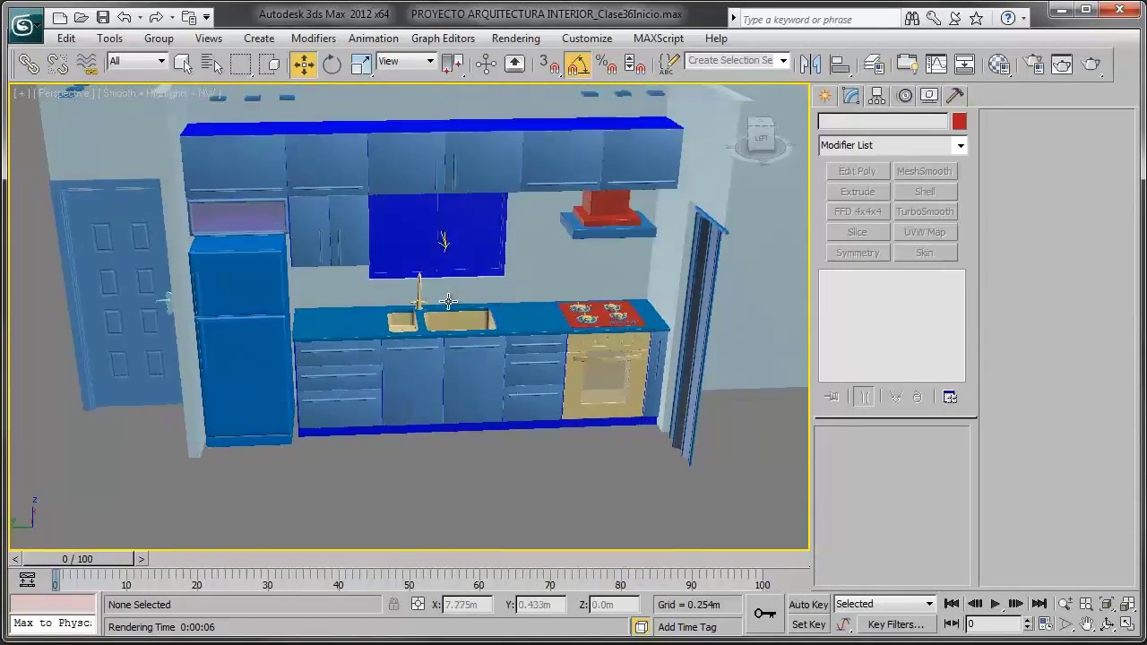
{"action": "scroll", "coordinate": [448, 242], "scroll_direction": "up", "scroll_amount": 2}
{"action": "middle_click_drag", "start_coordinate": [457, 206], "coordinate": [446, 192], "text": "alt"}
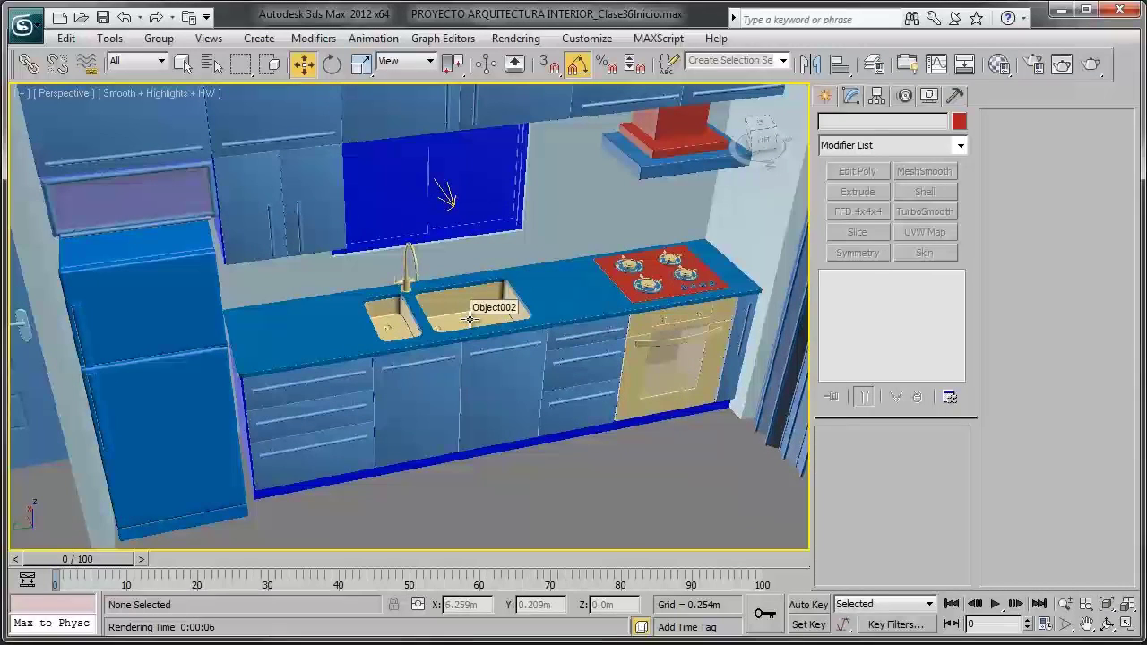
{"action": "scroll", "coordinate": [466, 328], "scroll_direction": "down", "scroll_amount": 3}
{"action": "middle_click_drag", "start_coordinate": [466, 328], "coordinate": [434, 323]}
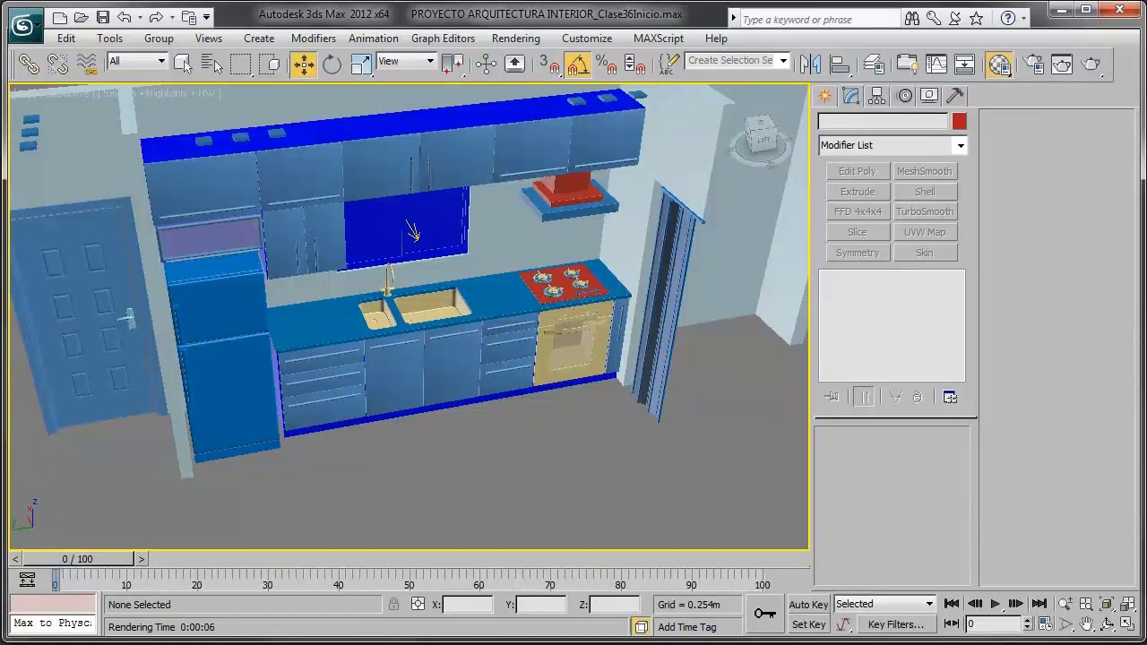
{"action": "key", "text": "m"}
{"action": "left_click_drag", "start_coordinate": [946, 130], "coordinate": [966, 78]}
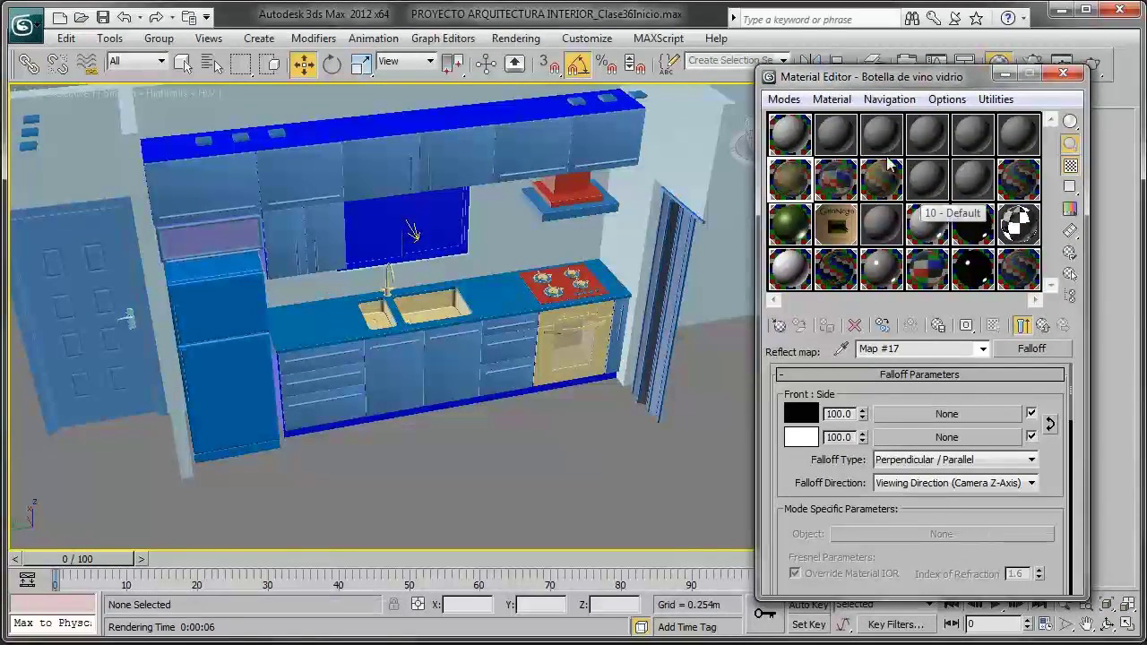
Step: Reset the wine-glass, bottle, ColorNegro and other used slots to default materials
{"action": "left_click", "coordinate": [816, 164]}
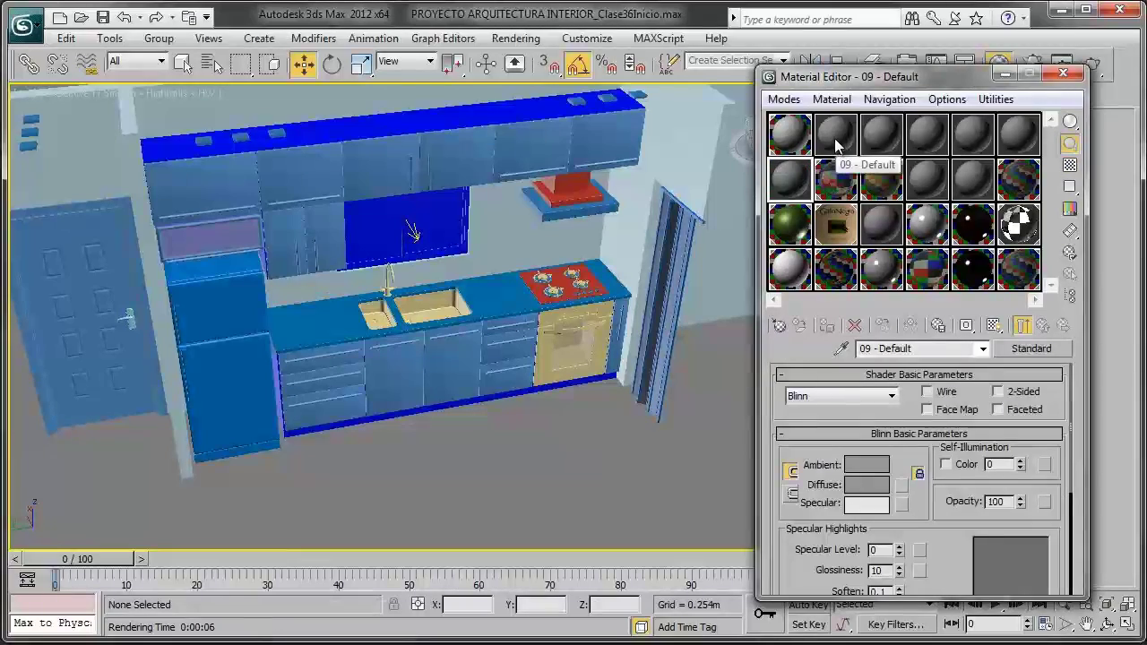
{"action": "left_click", "coordinate": [835, 179]}
{"action": "left_click", "coordinate": [841, 137]}
{"action": "left_click", "coordinate": [835, 179]}
{"action": "mouse_move", "coordinate": [790, 179]}
{"action": "left_mouse_down"}
{"action": "mouse_move", "coordinate": [881, 179]}
{"action": "mouse_move", "coordinate": [836, 224]}
{"action": "left_mouse_up"}
{"action": "left_click", "coordinate": [881, 179]}
{"action": "left_click", "coordinate": [791, 224]}
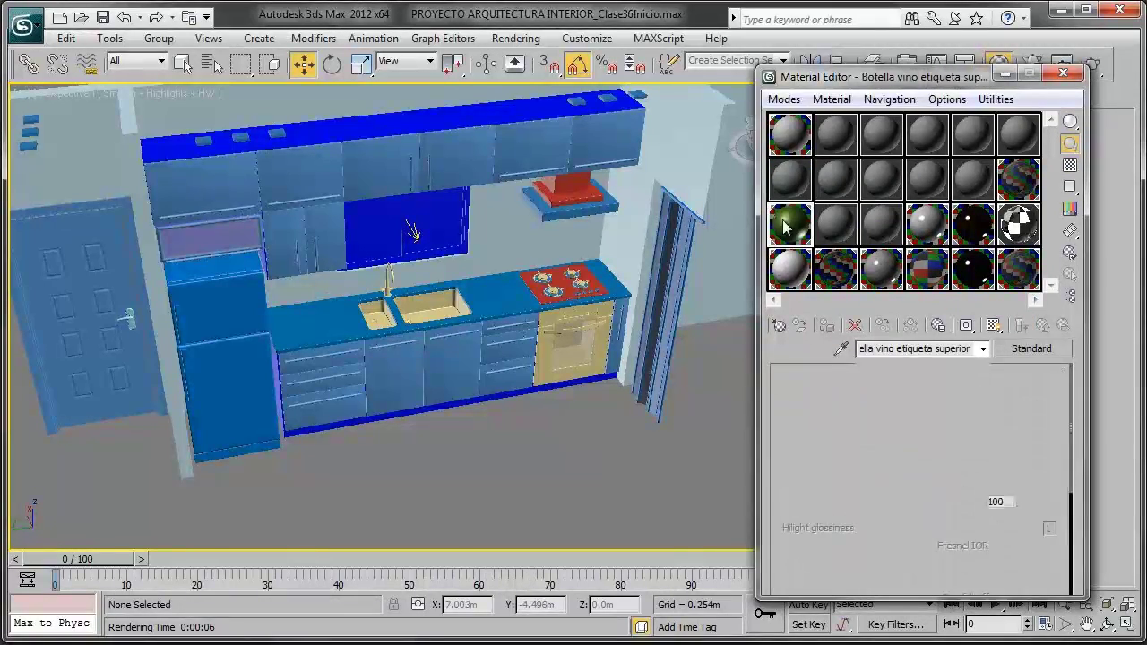
{"action": "left_click_drag", "start_coordinate": [791, 179], "coordinate": [780, 240]}
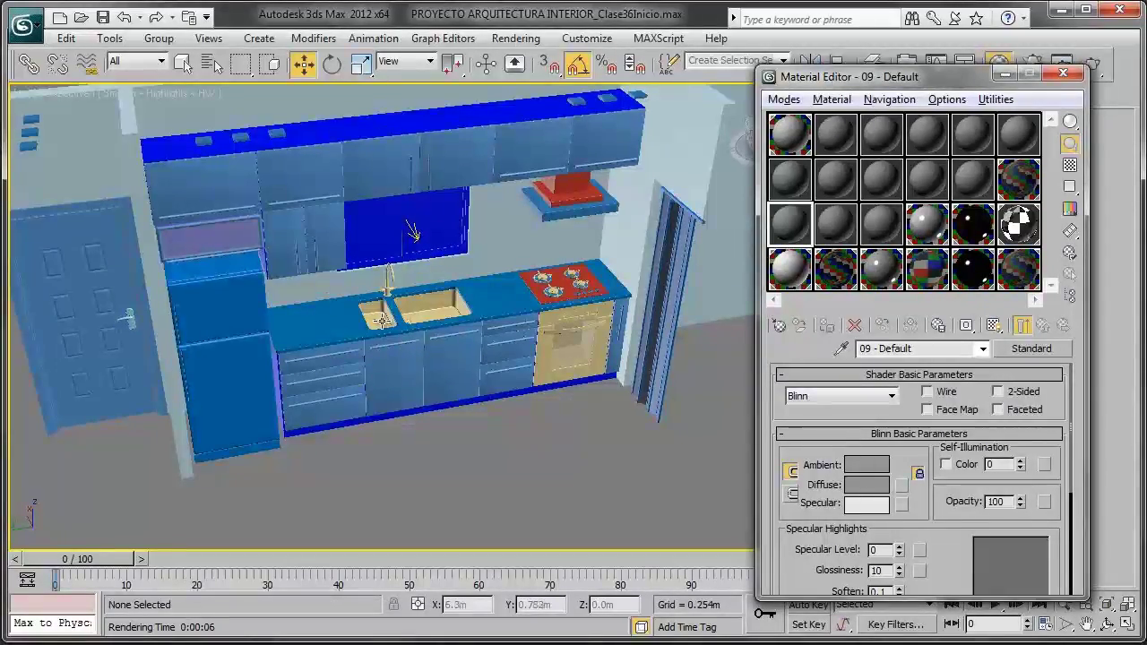
{"action": "middle_click_drag", "start_coordinate": [401, 276], "coordinate": [398, 323], "text": "alt"}
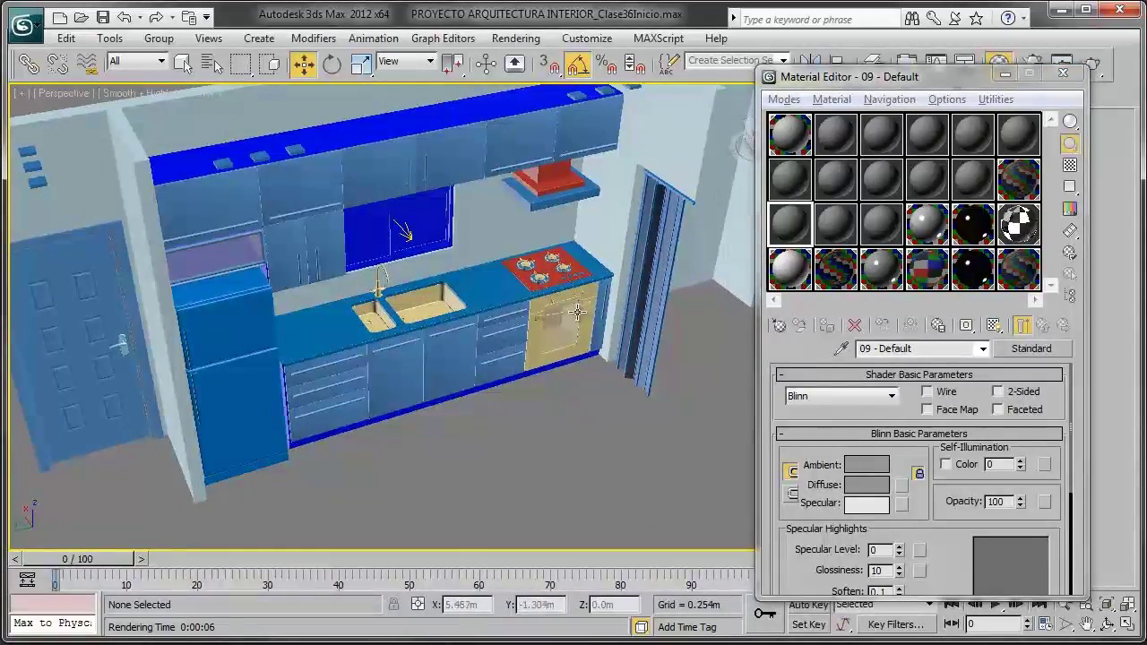
{"action": "scroll", "coordinate": [487, 308], "scroll_direction": "down", "scroll_amount": 4}
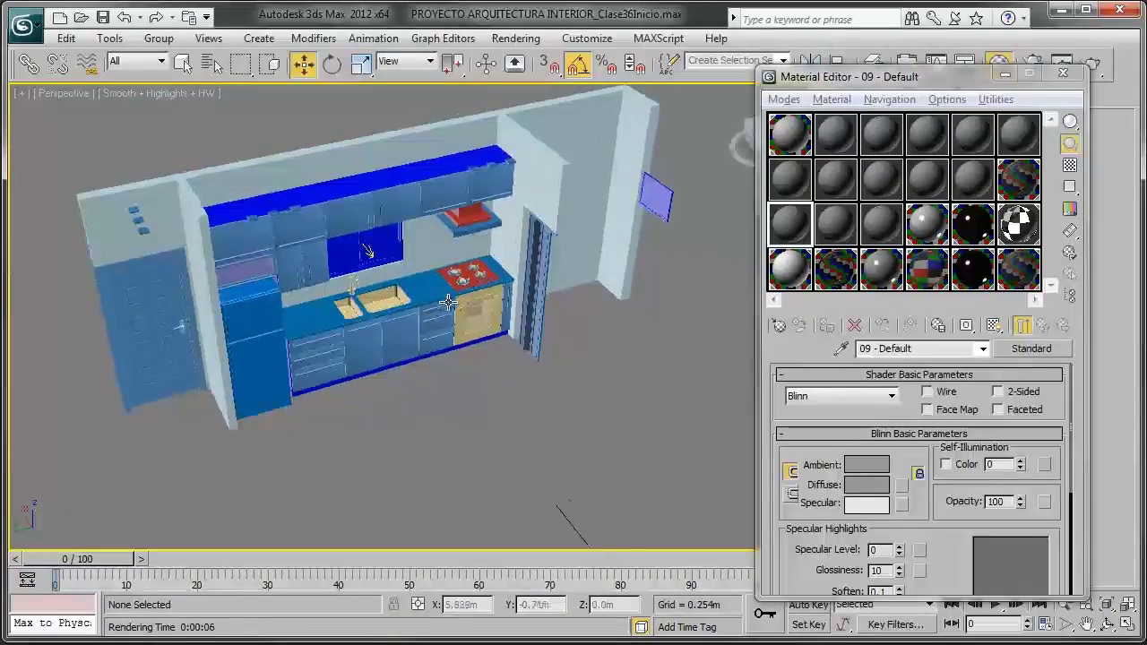
{"action": "middle_click_drag", "start_coordinate": [435, 302], "coordinate": [459, 310], "text": "alt"}
Step: Unhide all hidden objects in the scene
{"action": "right_click", "coordinate": [534, 384]}
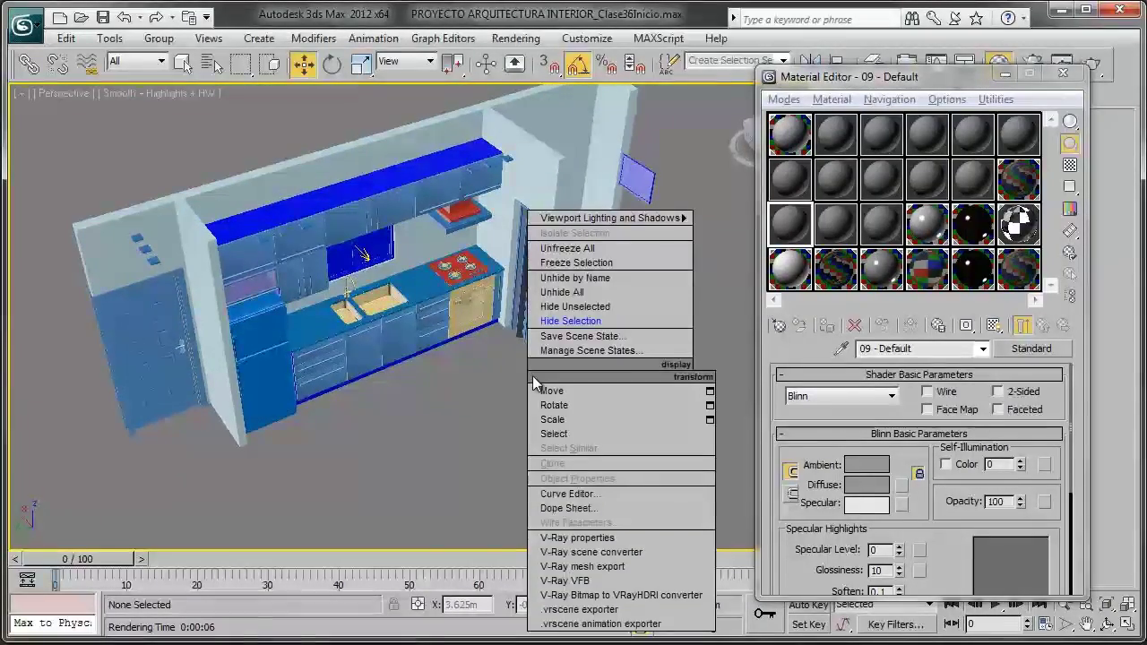
{"action": "left_click", "coordinate": [564, 292]}
{"action": "scroll", "coordinate": [534, 330], "scroll_direction": "up", "scroll_amount": 2}
{"action": "scroll", "coordinate": [504, 402], "scroll_direction": "up", "scroll_amount": 2}
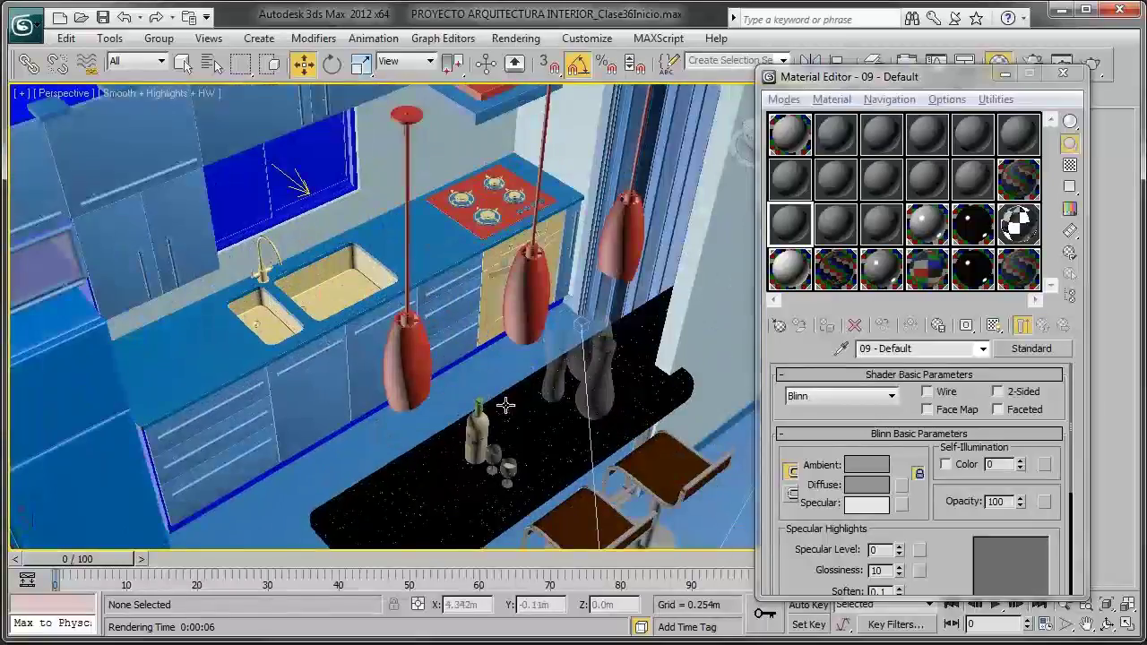
{"action": "scroll", "coordinate": [529, 272], "scroll_direction": "up", "scroll_amount": 2}
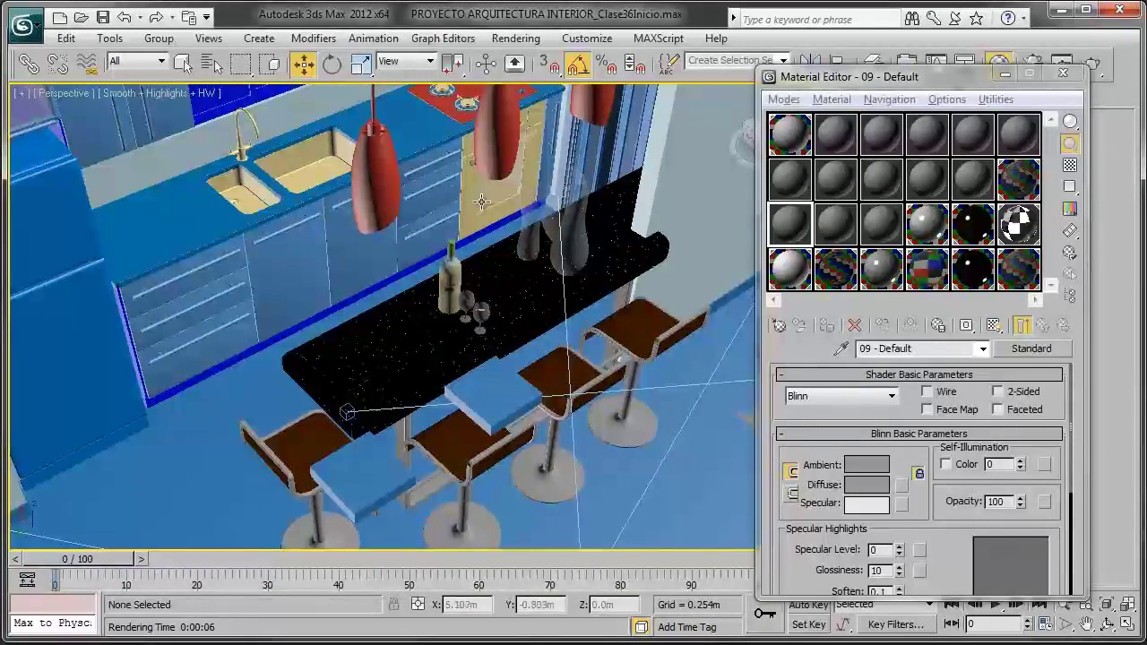
Step: Pick the countertop's black Cuarzo negro material into an empty sample slot
{"action": "left_click", "coordinate": [1013, 144]}
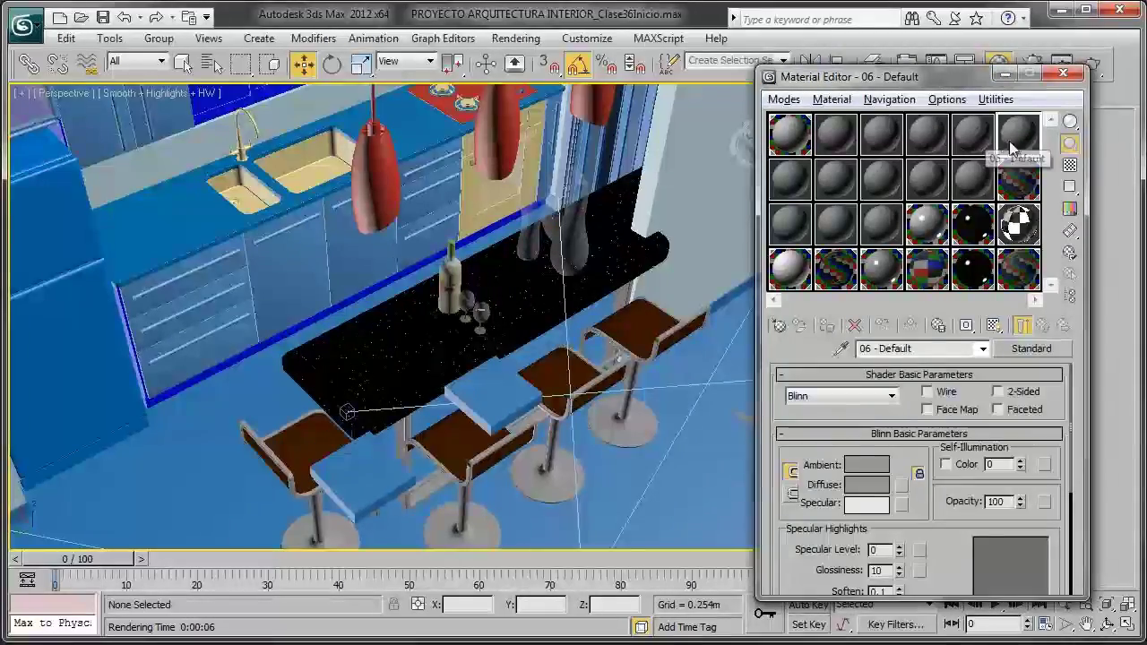
{"action": "left_click", "coordinate": [841, 349]}
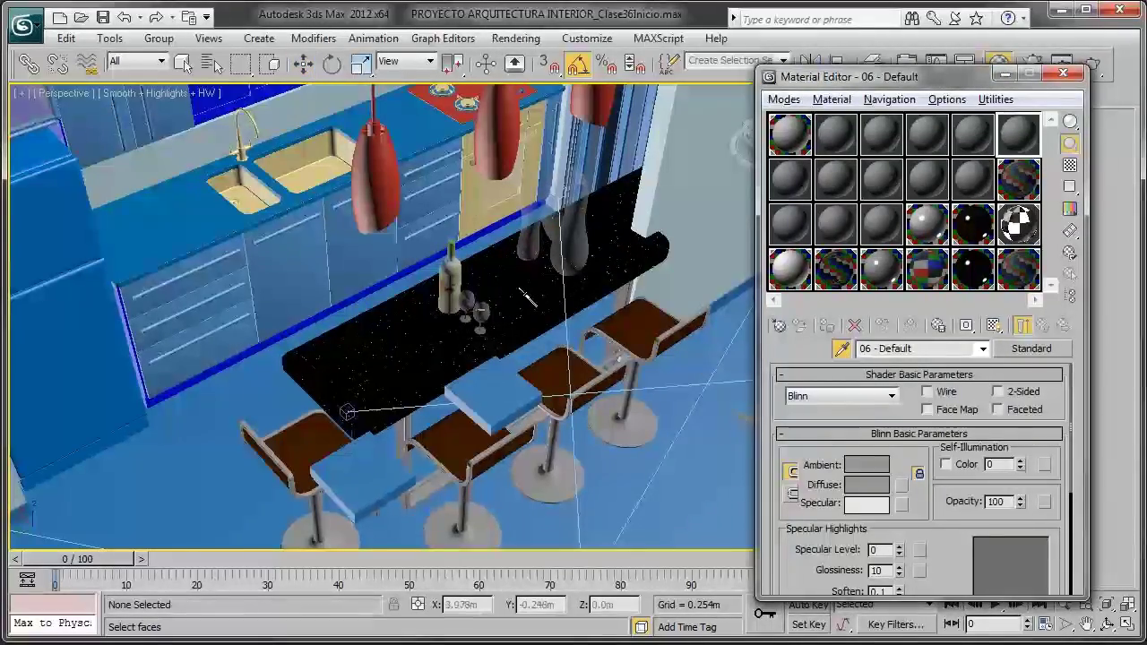
{"action": "left_click", "coordinate": [517, 282]}
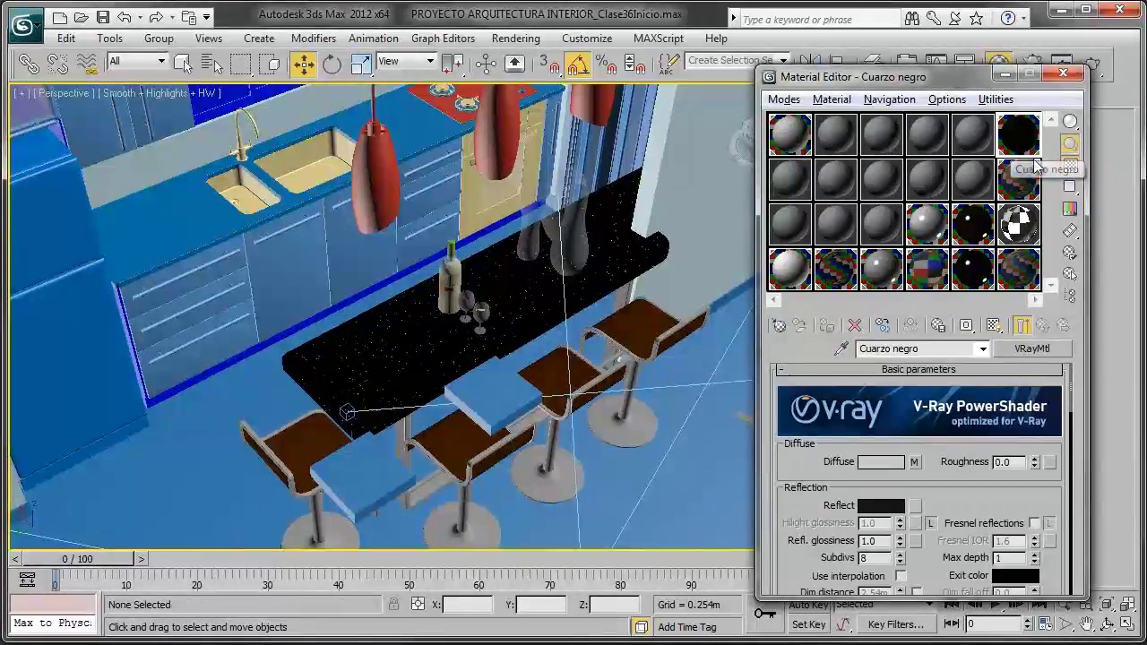
{"action": "scroll", "coordinate": [534, 316], "scroll_direction": "down", "scroll_amount": 4}
{"action": "scroll", "coordinate": [534, 316], "scroll_direction": "down", "scroll_amount": 4}
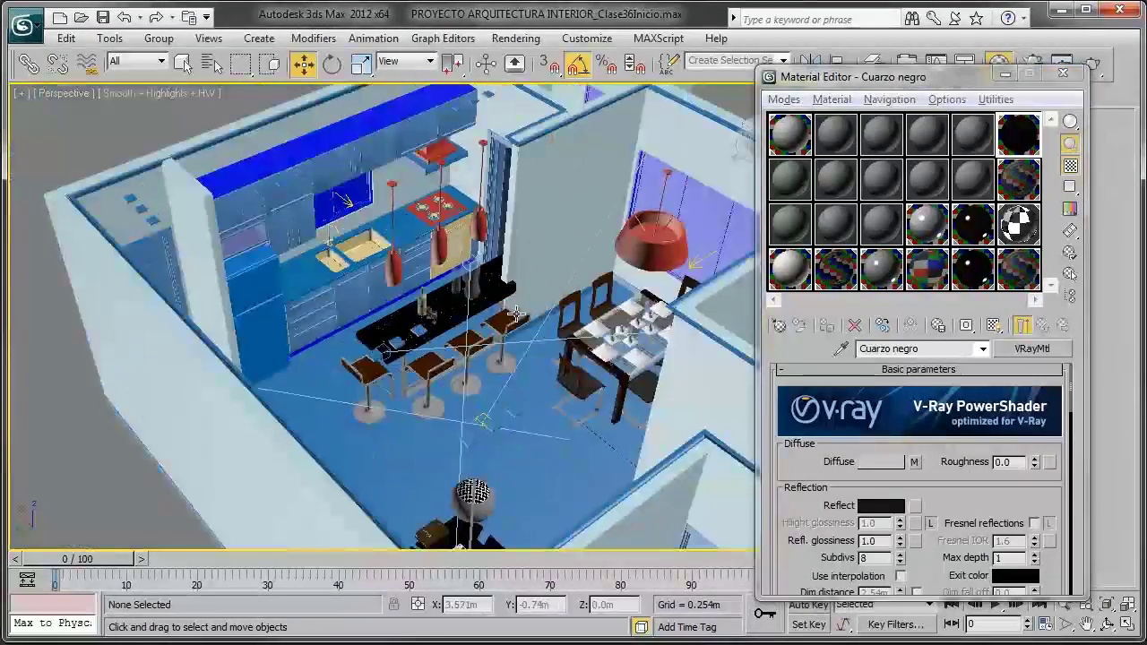
{"action": "scroll", "coordinate": [547, 305], "scroll_direction": "down", "scroll_amount": 3}
Step: In wireframe, hide the 95 objects around the kitchen, then return to shaded view
{"action": "key", "text": "F3"}
{"action": "middle_click_drag", "start_coordinate": [453, 284], "coordinate": [574, 192], "text": "alt"}
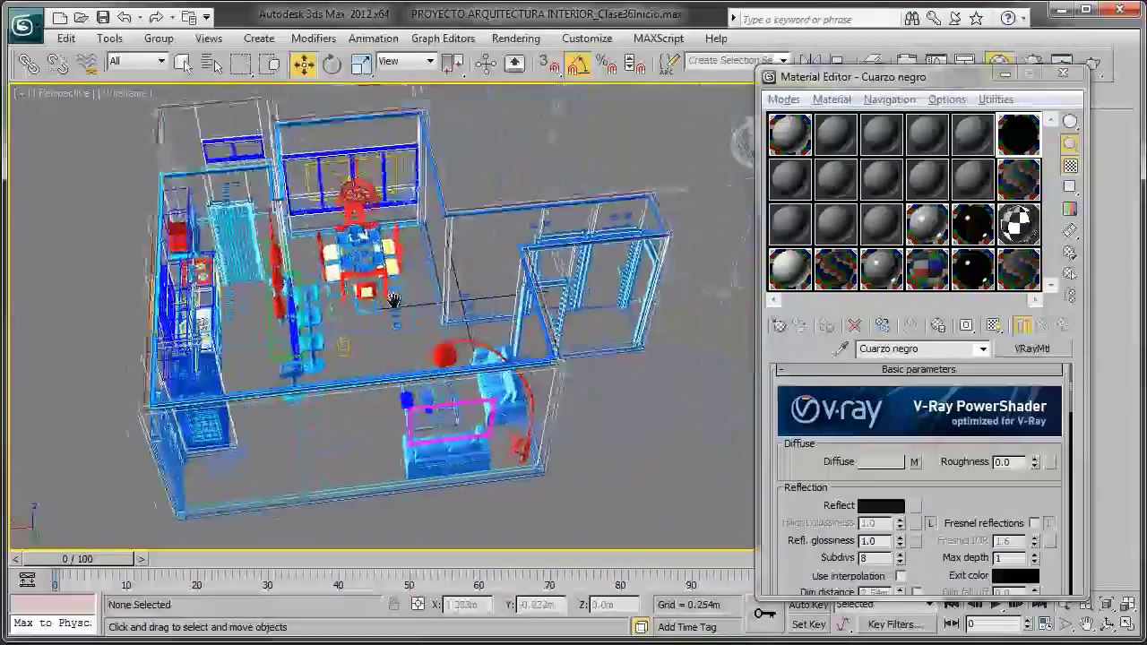
{"action": "left_click_drag", "start_coordinate": [641, 98], "coordinate": [301, 485]}
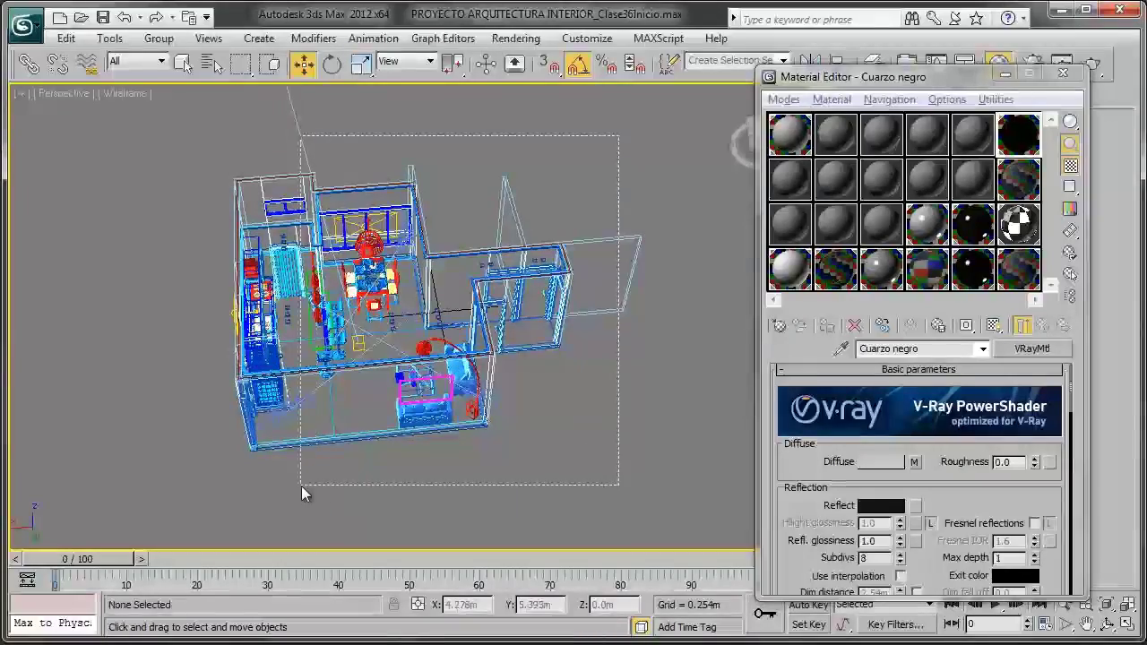
{"action": "right_click", "coordinate": [426, 385]}
{"action": "left_click", "coordinate": [467, 335]}
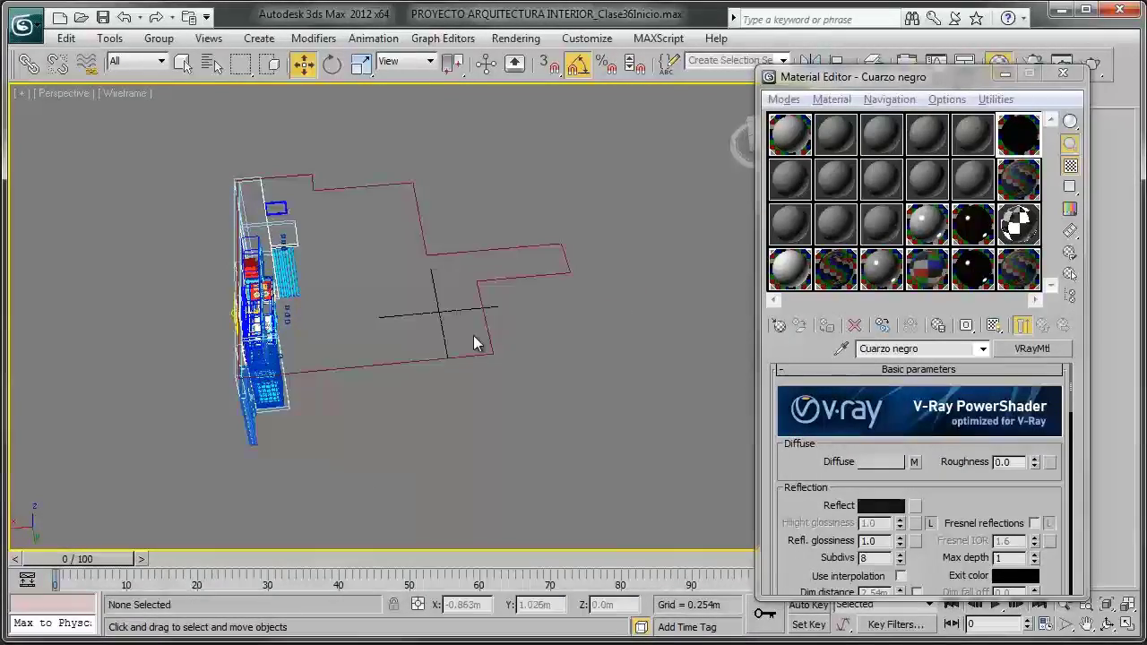
{"action": "middle_click_drag", "start_coordinate": [473, 339], "coordinate": [358, 330], "text": "alt"}
{"action": "middle_click_drag", "start_coordinate": [497, 465], "coordinate": [487, 302], "text": "alt"}
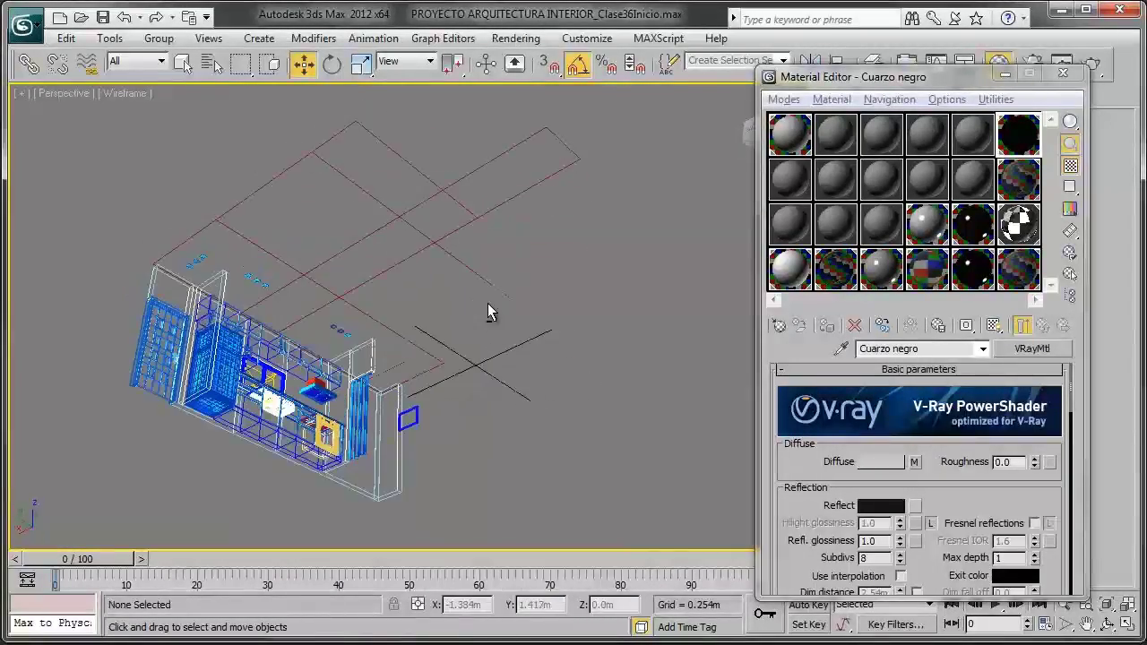
{"action": "key", "text": "F3"}
Step: Hide the red floor so only the kitchen wall remains
{"action": "left_click", "coordinate": [385, 233]}
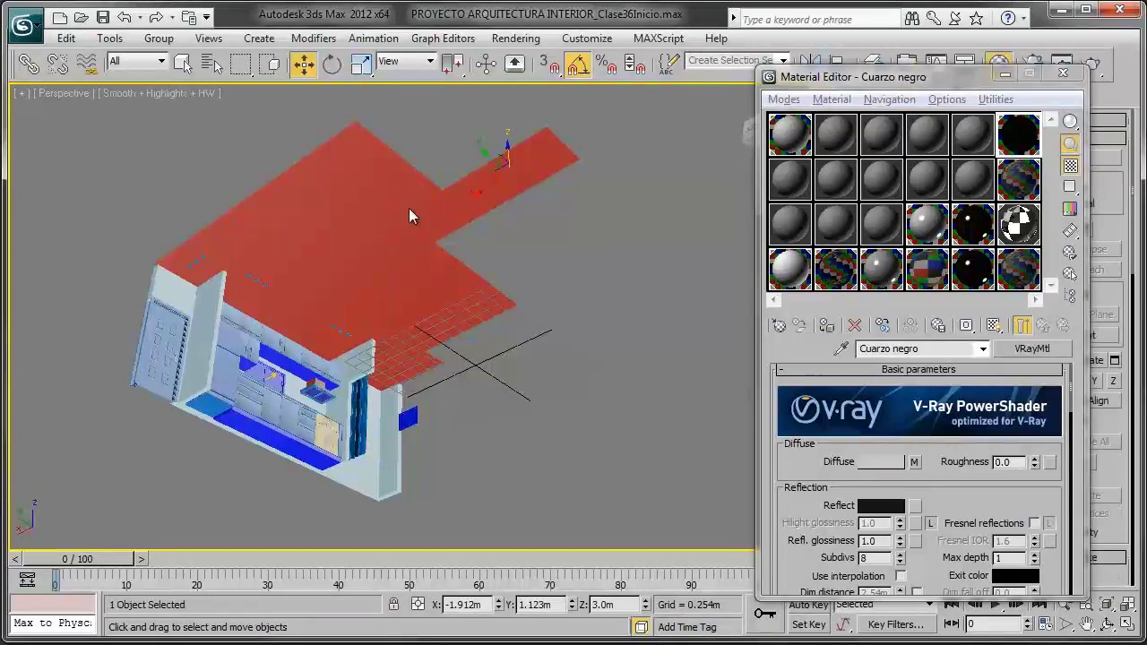
{"action": "right_click", "coordinate": [409, 216]}
{"action": "left_click", "coordinate": [430, 154]}
{"action": "middle_click_drag", "start_coordinate": [395, 245], "coordinate": [363, 377], "text": "alt"}
{"action": "scroll", "coordinate": [363, 377], "scroll_direction": "up", "scroll_amount": 2}
{"action": "scroll", "coordinate": [369, 358], "scroll_direction": "up", "scroll_amount": 3}
Step: Select countertop Rectangle004 and shift the Material Editor to reveal its modifier stack
{"action": "scroll", "coordinate": [375, 339], "scroll_direction": "up", "scroll_amount": 3}
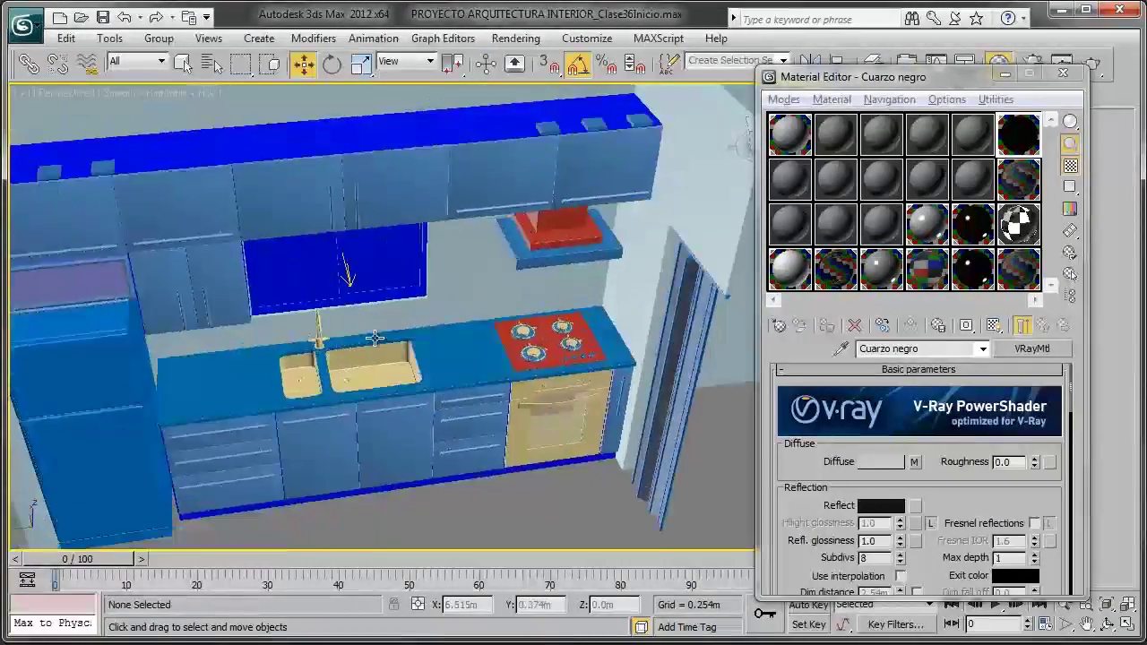
{"action": "mouse_move", "coordinate": [375, 339]}
{"action": "middle_mouse_down", "text": "alt"}
{"action": "mouse_move", "coordinate": [461, 312]}
{"action": "mouse_move", "coordinate": [421, 269]}
{"action": "mouse_move", "coordinate": [481, 304]}
{"action": "mouse_move", "coordinate": [512, 277]}
{"action": "mouse_move", "coordinate": [494, 277]}
{"action": "middle_mouse_up", "text": "alt"}
{"action": "left_click", "coordinate": [472, 260]}
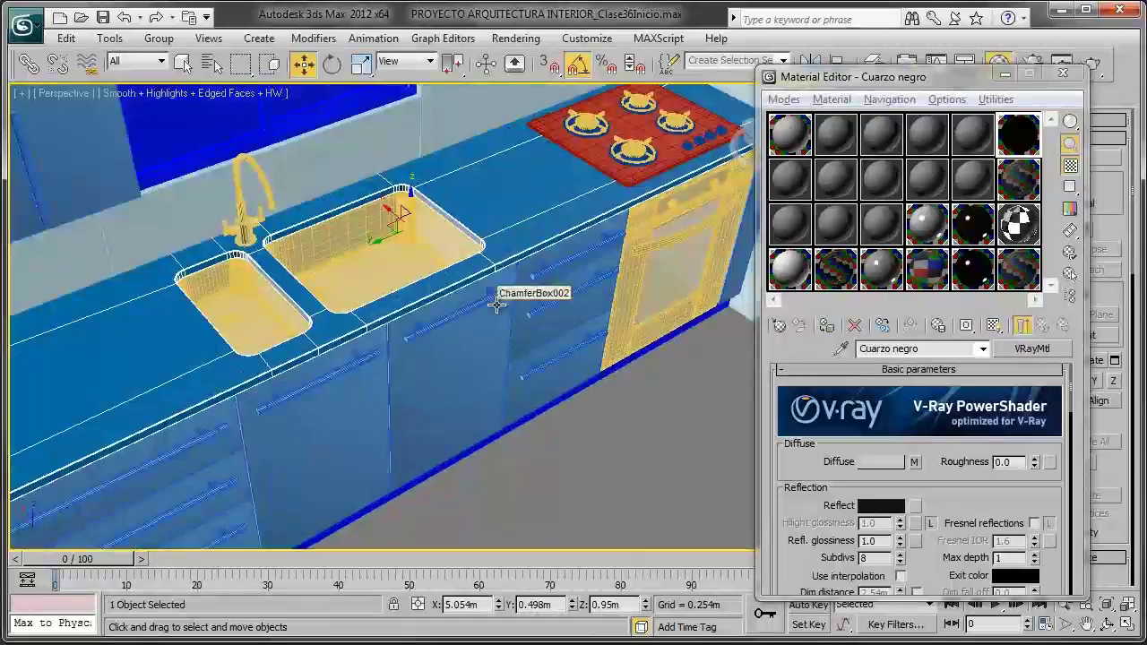
{"action": "scroll", "coordinate": [499, 285], "scroll_direction": "up", "scroll_amount": 2}
{"action": "scroll", "coordinate": [475, 327], "scroll_direction": "up", "scroll_amount": 1}
{"action": "middle_click_drag", "start_coordinate": [520, 345], "coordinate": [529, 330], "text": "alt"}
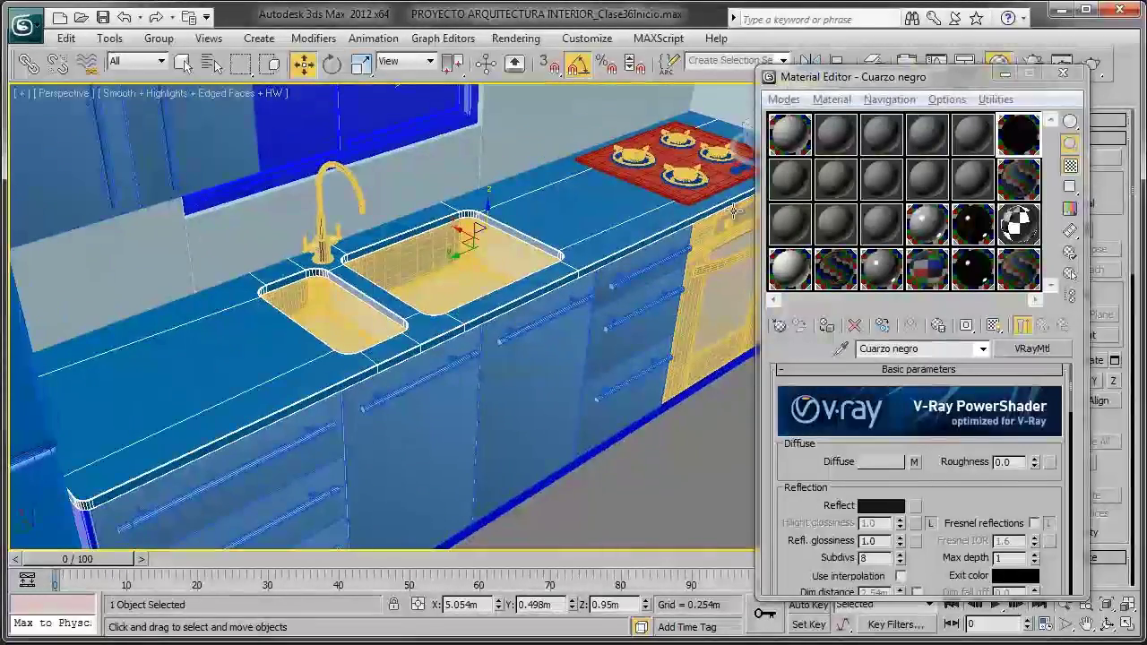
{"action": "left_click_drag", "start_coordinate": [958, 81], "coordinate": [647, 90]}
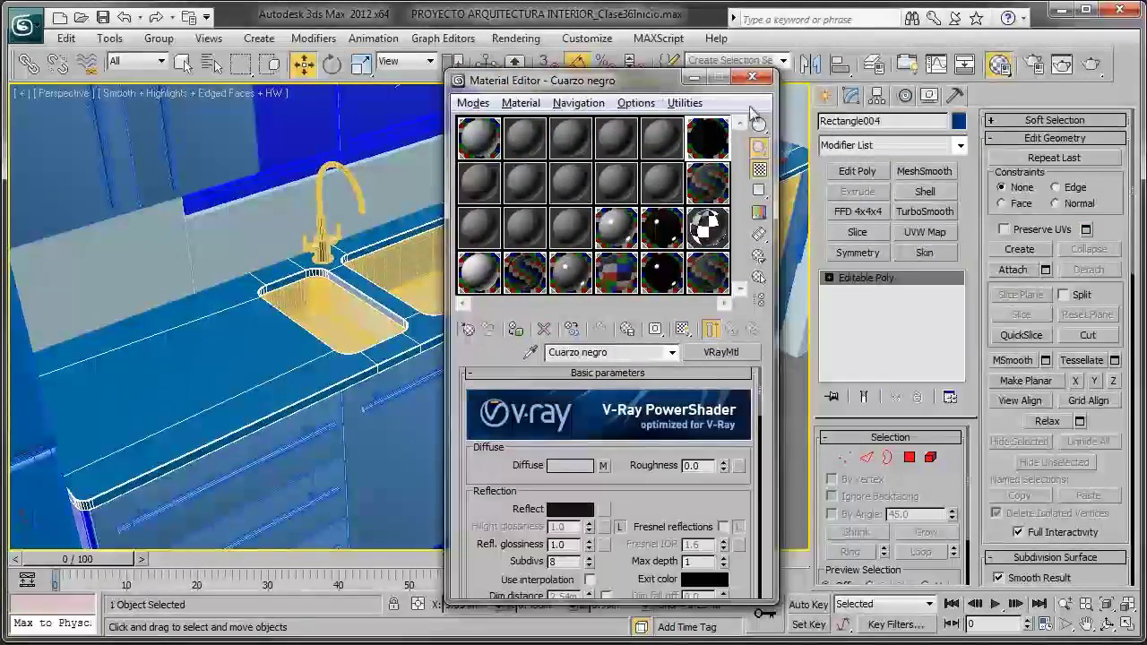
Step: Add a UVW Map modifier to the countertop
{"action": "left_click", "coordinate": [897, 145]}
{"action": "left_click", "coordinate": [914, 150]}
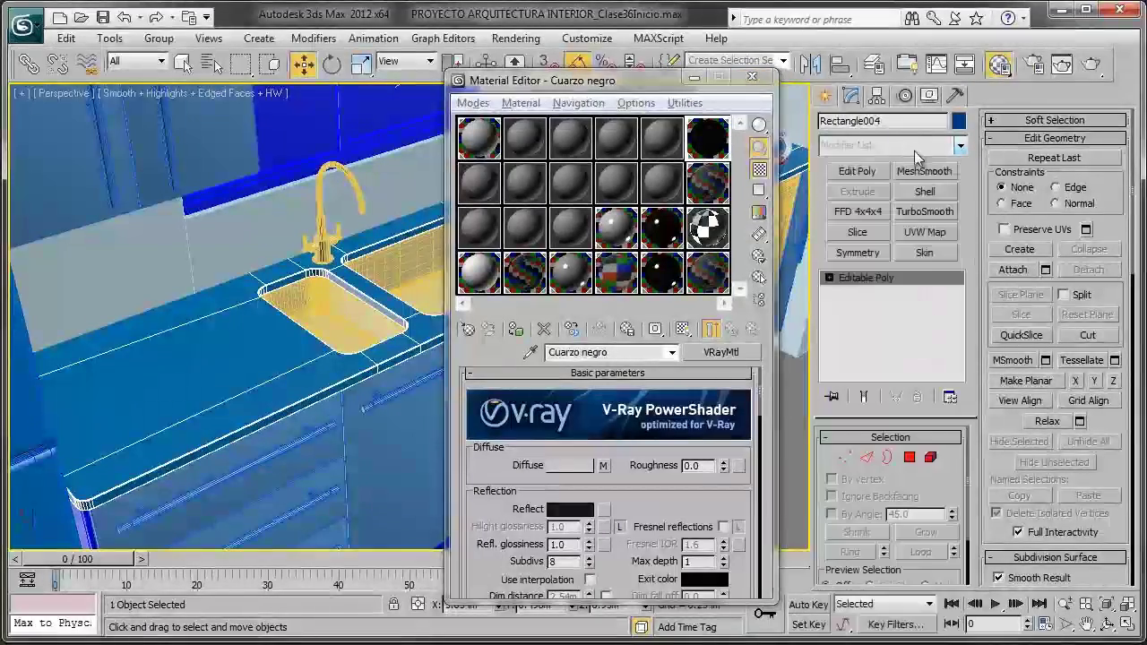
{"action": "left_click", "coordinate": [948, 233]}
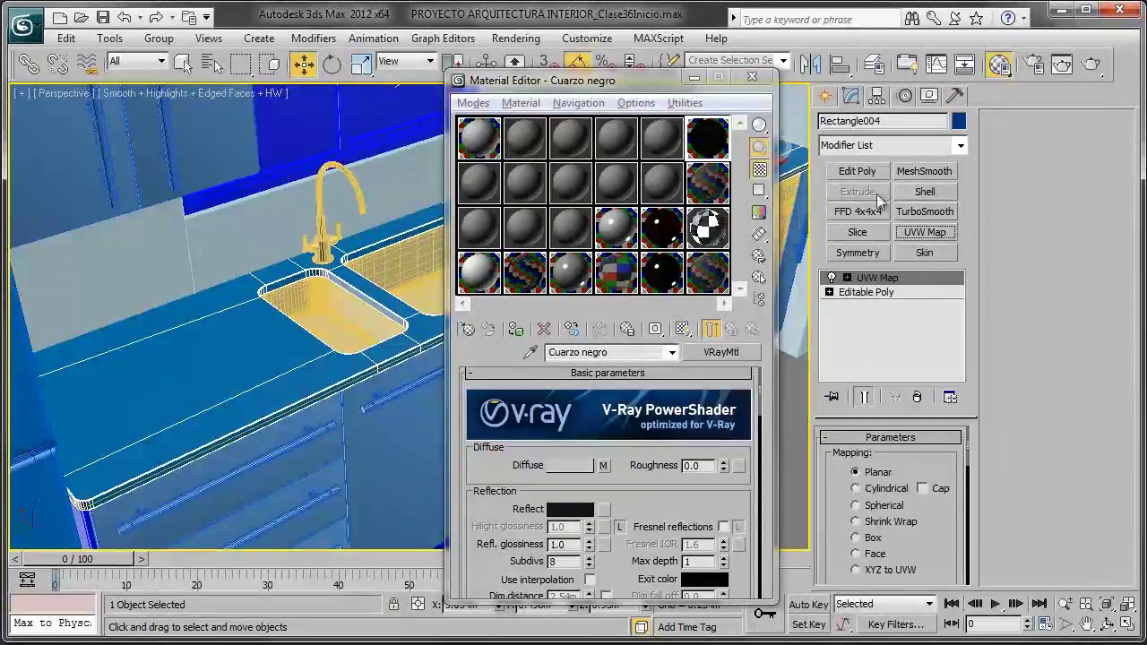
{"action": "mouse_move", "coordinate": [638, 80]}
{"action": "left_mouse_down"}
{"action": "mouse_move", "coordinate": [1067, 65]}
{"action": "mouse_move", "coordinate": [930, 90]}
{"action": "mouse_move", "coordinate": [779, 71]}
{"action": "mouse_move", "coordinate": [561, 70]}
{"action": "left_mouse_up"}
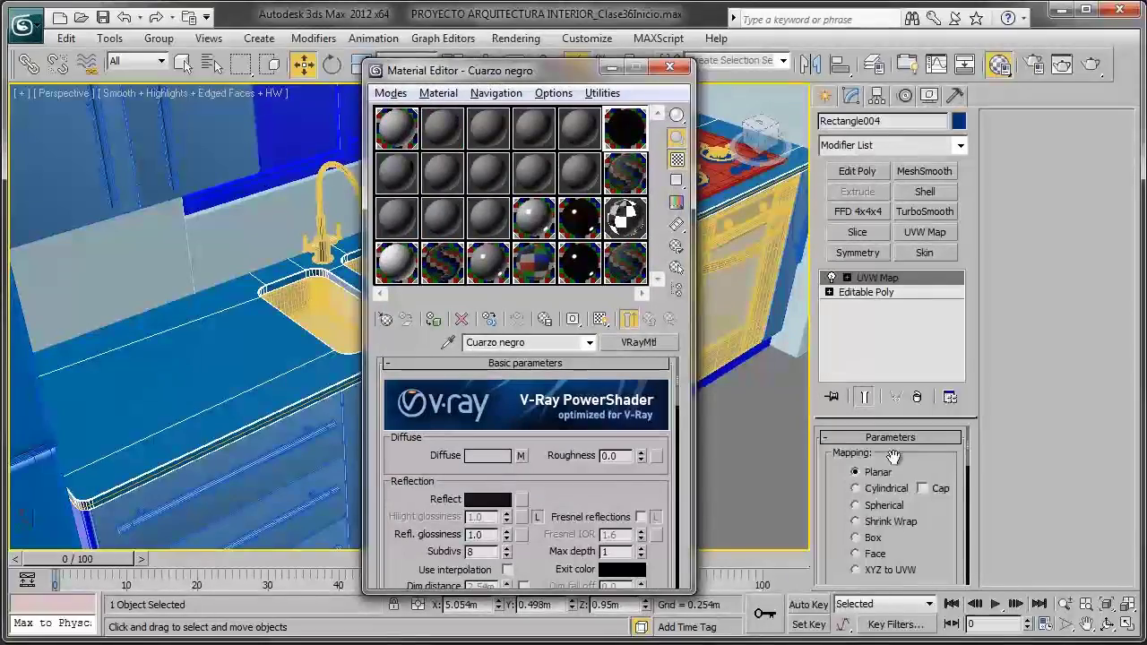
Step: Set the UVW Map length, width and height to 1.0 m
{"action": "scroll", "coordinate": [893, 457], "scroll_direction": "down", "scroll_amount": 1}
{"action": "scroll", "coordinate": [883, 444], "scroll_direction": "down", "scroll_amount": 2}
{"action": "scroll", "coordinate": [926, 472], "scroll_direction": "up", "scroll_amount": 1}
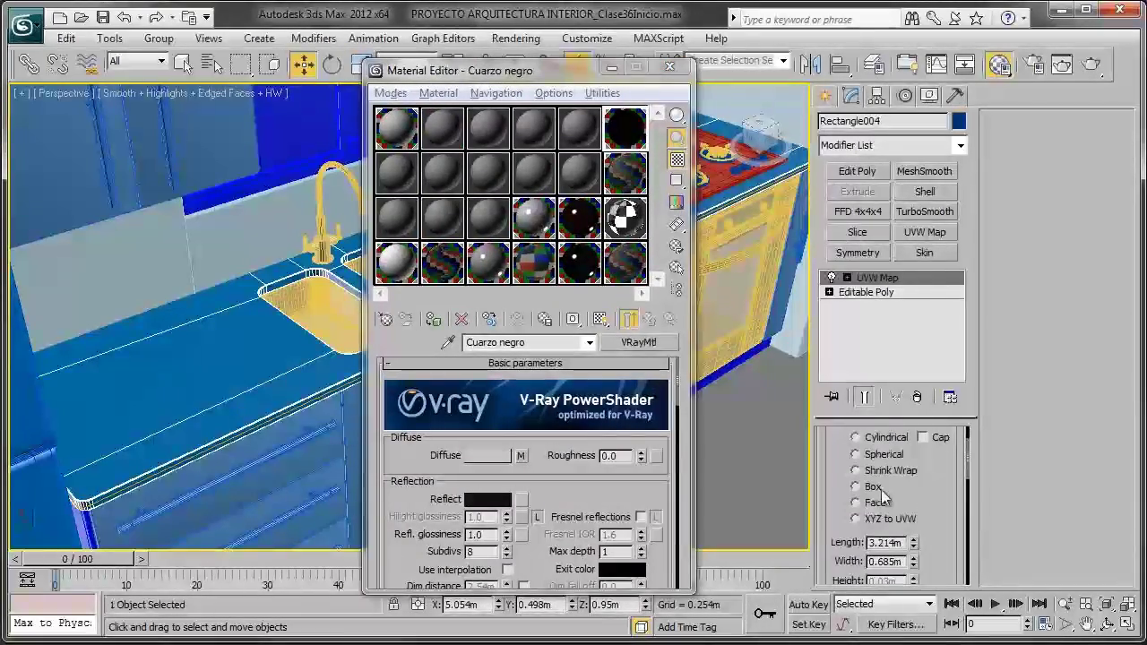
{"action": "scroll", "coordinate": [874, 488], "scroll_direction": "down", "scroll_amount": 1}
{"action": "scroll", "coordinate": [878, 479], "scroll_direction": "down", "scroll_amount": 1}
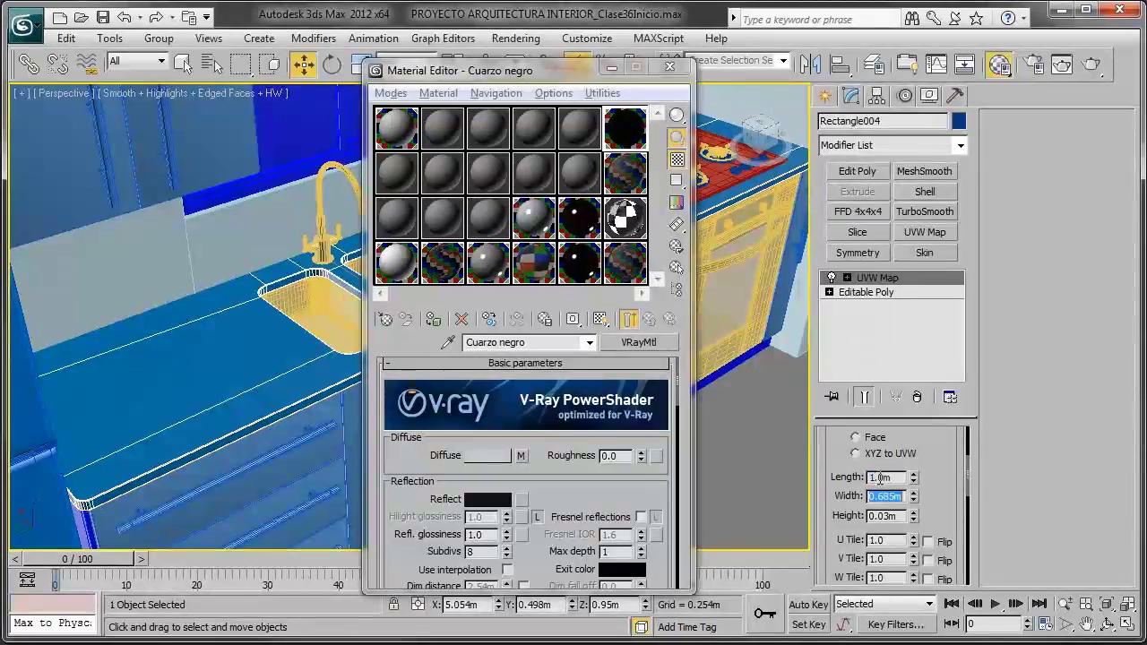
{"action": "type", "text": "1"}
{"action": "key", "text": "Tab"}
{"action": "type", "text": "1"}
{"action": "key", "text": "Return"}
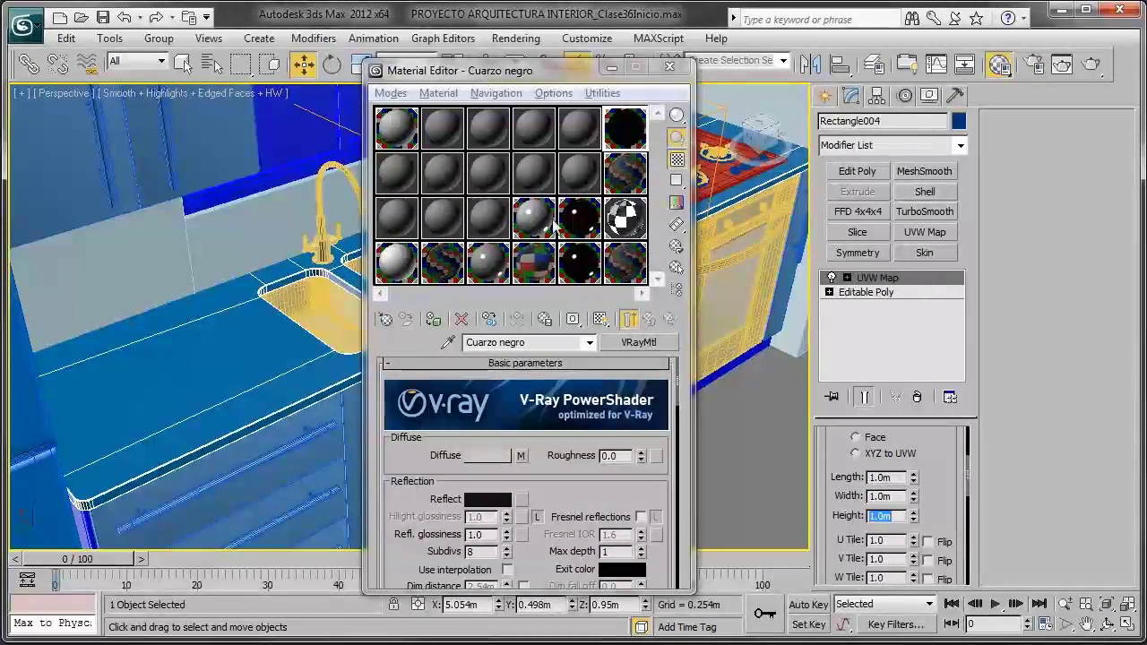
Step: Assign Cuarzo negro to the countertop, close the Material Editor, and switch to the reference photos
{"action": "left_click", "coordinate": [435, 320]}
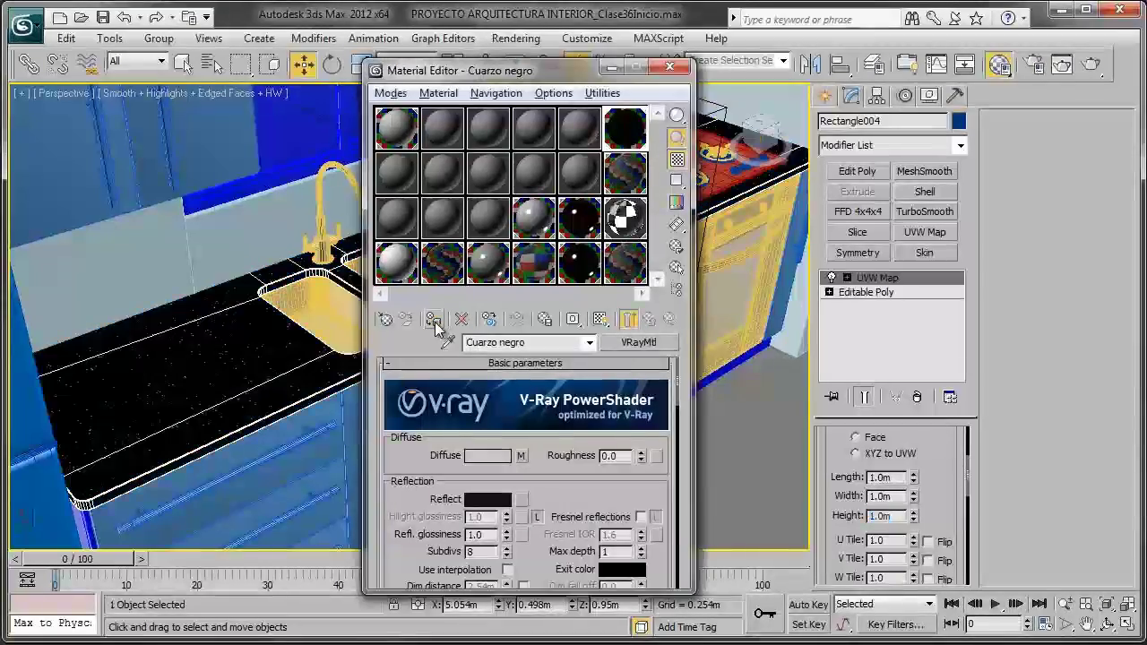
{"action": "left_click", "coordinate": [669, 69]}
{"action": "mouse_move", "coordinate": [564, 217]}
{"action": "middle_mouse_down", "text": "alt"}
{"action": "mouse_move", "coordinate": [498, 229]}
{"action": "mouse_move", "coordinate": [537, 200]}
{"action": "middle_mouse_up", "text": "alt"}
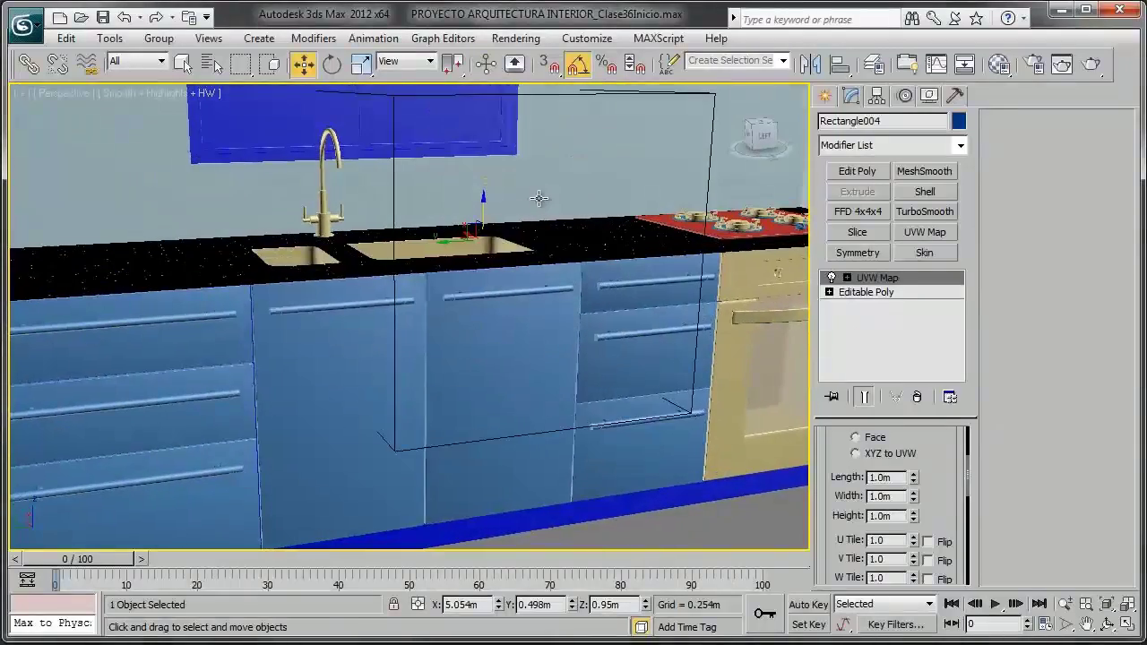
{"action": "key", "text": "alt+Tab"}
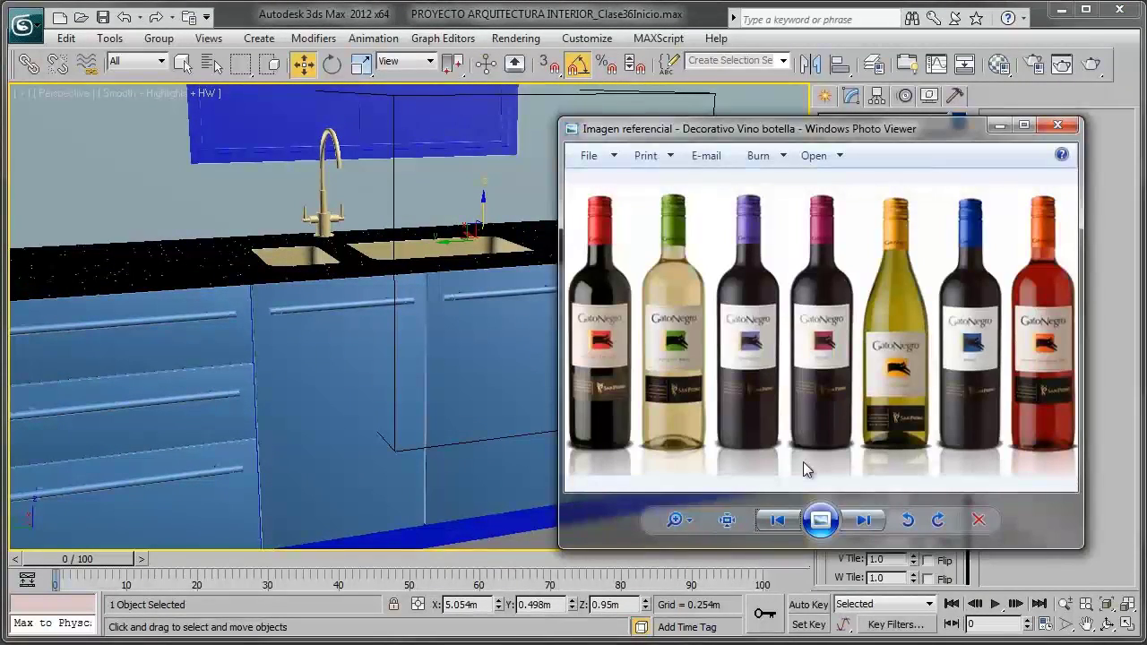
Step: Step through the reference photos to the red kitchen image
{"action": "left_click", "coordinate": [781, 523]}
{"action": "left_click", "coordinate": [782, 522]}
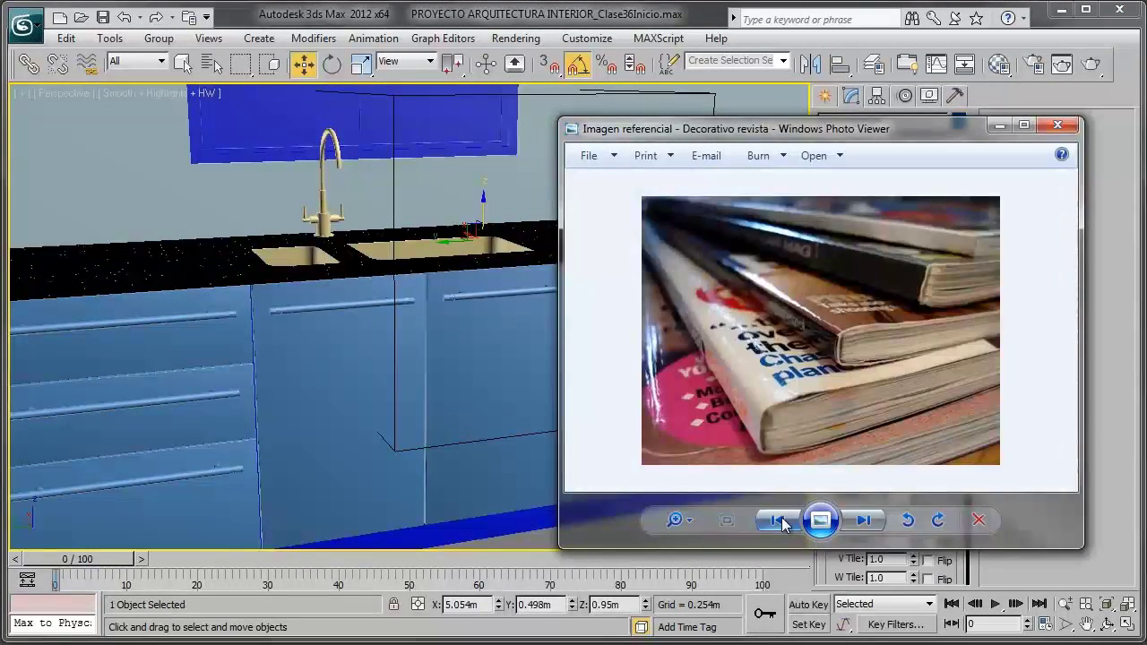
{"action": "left_click", "coordinate": [782, 523]}
{"action": "left_click", "coordinate": [781, 523]}
{"action": "left_click", "coordinate": [781, 523]}
{"action": "left_click", "coordinate": [782, 523]}
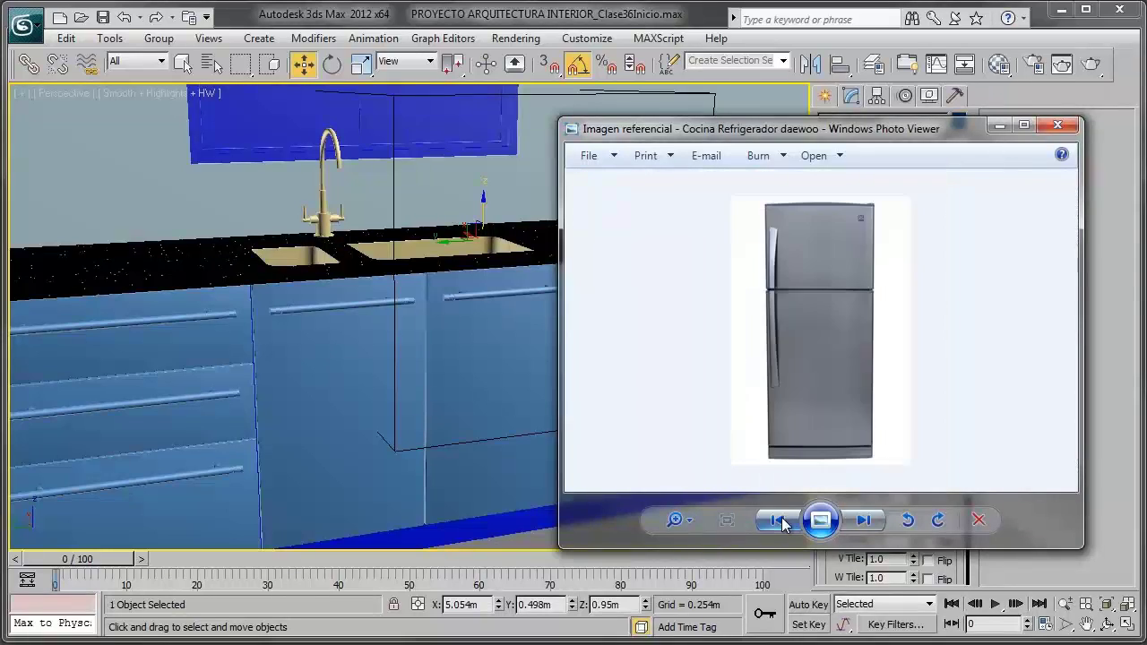
{"action": "left_click", "coordinate": [782, 523]}
{"action": "left_click", "coordinate": [863, 526]}
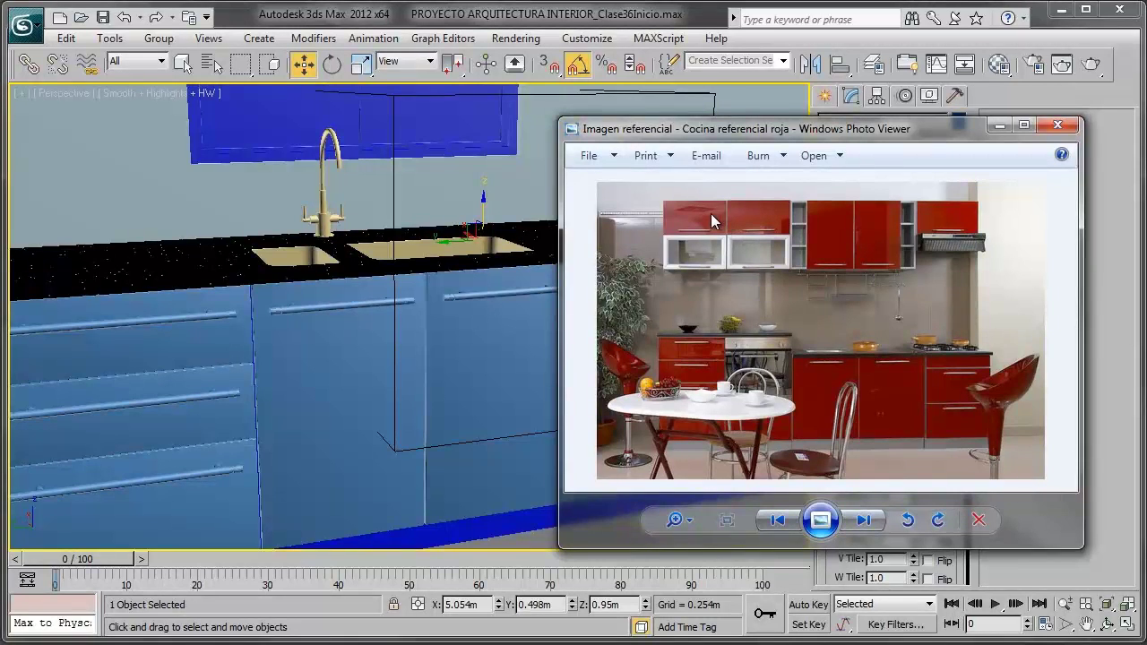
Step: Zoom and pan onto the glossy red upper cabinets
{"action": "scroll", "coordinate": [711, 214], "scroll_direction": "up", "scroll_amount": 1}
{"action": "scroll", "coordinate": [713, 219], "scroll_direction": "up", "scroll_amount": 1}
{"action": "scroll", "coordinate": [712, 220], "scroll_direction": "up", "scroll_amount": 1}
{"action": "mouse_move", "coordinate": [712, 221]}
{"action": "left_mouse_down"}
{"action": "mouse_move", "coordinate": [867, 315]}
{"action": "mouse_move", "coordinate": [780, 313]}
{"action": "left_mouse_up"}
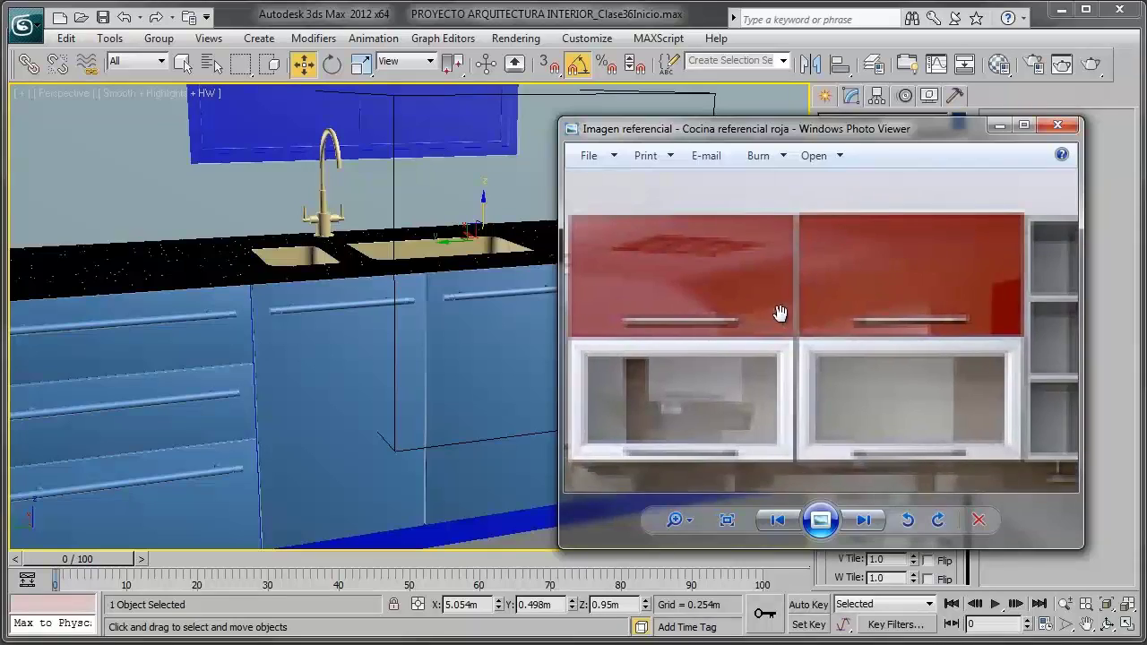
Step: Back in 3ds Max, turn on edged faces and select the cabinet door ChamferBox001
{"action": "left_click", "coordinate": [996, 127]}
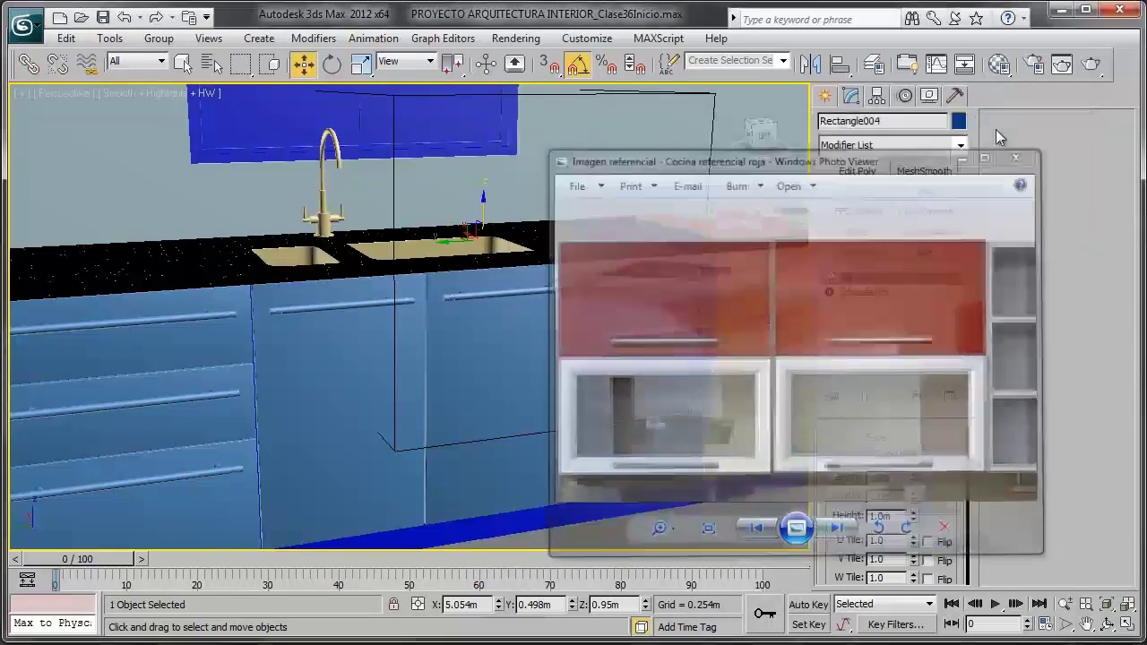
{"action": "mouse_move", "coordinate": [440, 269]}
{"action": "middle_mouse_down"}
{"action": "mouse_move", "coordinate": [376, 300]}
{"action": "mouse_move", "coordinate": [500, 303]}
{"action": "mouse_move", "coordinate": [450, 250]}
{"action": "mouse_move", "coordinate": [487, 297]}
{"action": "mouse_move", "coordinate": [461, 225]}
{"action": "mouse_move", "coordinate": [462, 245]}
{"action": "mouse_move", "coordinate": [442, 267]}
{"action": "middle_mouse_up"}
{"action": "scroll", "coordinate": [538, 325], "scroll_direction": "up", "scroll_amount": 1}
{"action": "scroll", "coordinate": [533, 328], "scroll_direction": "up", "scroll_amount": 3}
{"action": "key", "text": "F4"}
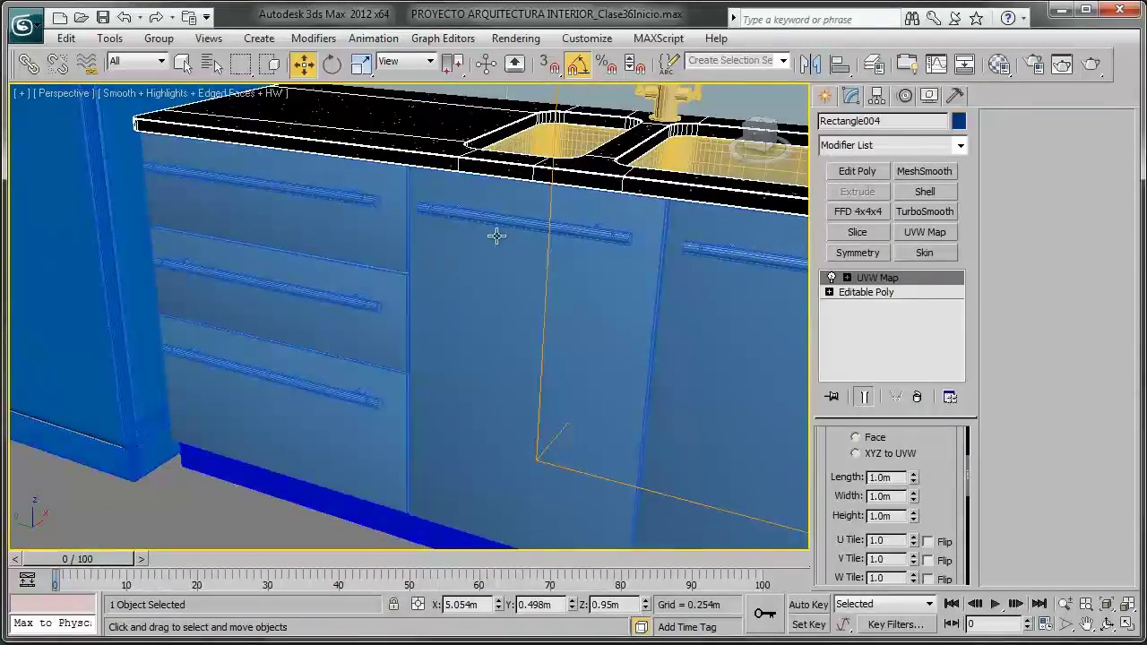
{"action": "left_click", "coordinate": [496, 236]}
{"action": "scroll", "coordinate": [552, 256], "scroll_direction": "up", "scroll_amount": 3}
{"action": "middle_click_drag", "start_coordinate": [553, 257], "coordinate": [490, 261], "text": "alt"}
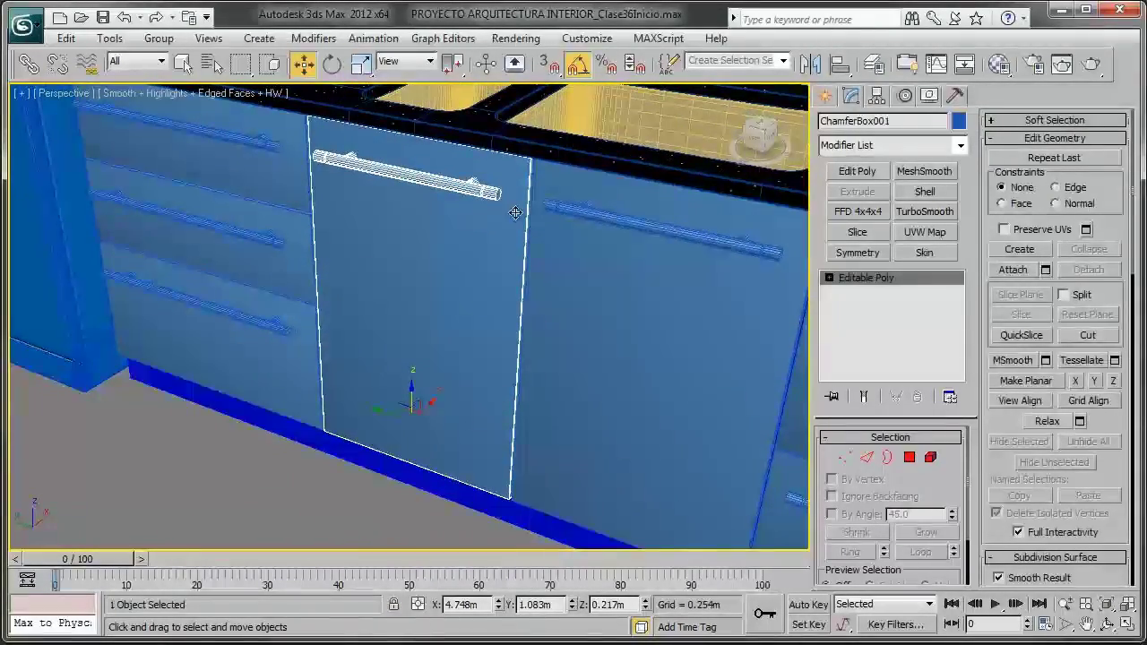
{"action": "middle_click_drag", "start_coordinate": [478, 215], "coordinate": [479, 239], "text": "alt"}
Step: Rename the 'Test de prueba' VRayMtl slot to 'Cocina puertas mueble'
{"action": "key", "text": "m"}
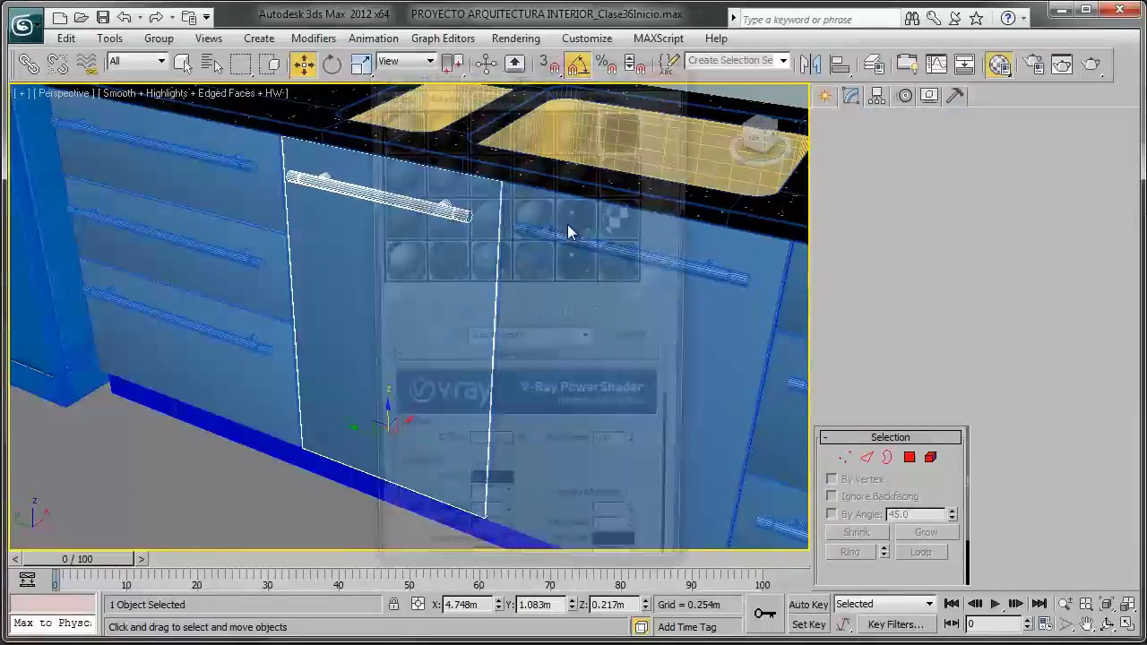
{"action": "left_click_drag", "start_coordinate": [544, 83], "coordinate": [935, 92]}
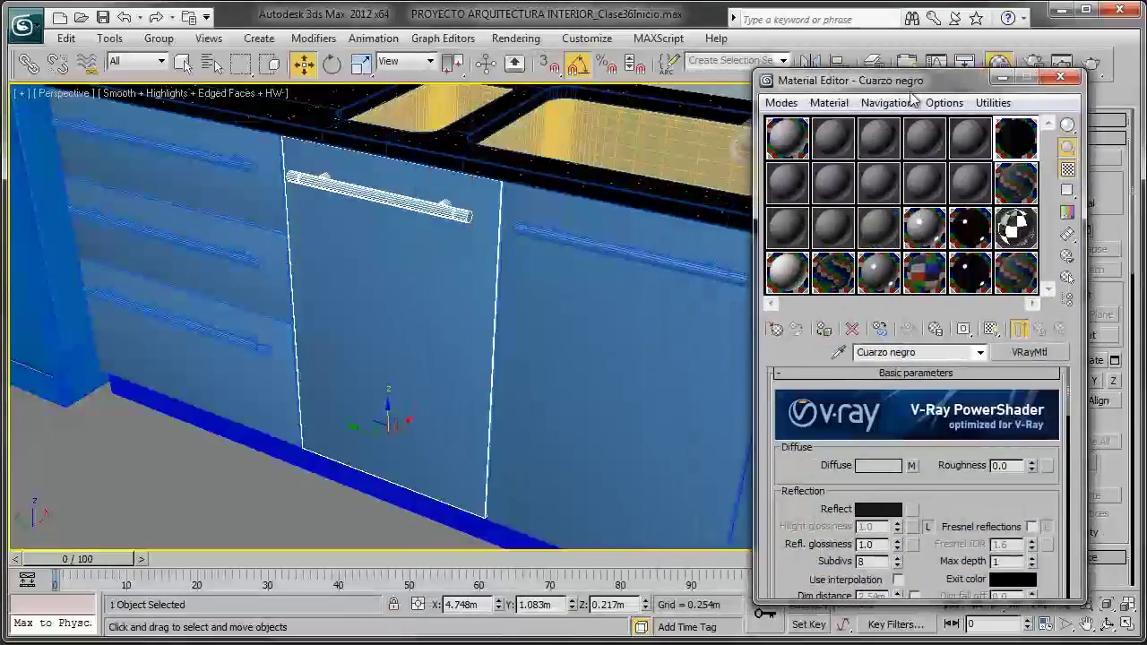
{"action": "left_click", "coordinate": [789, 129]}
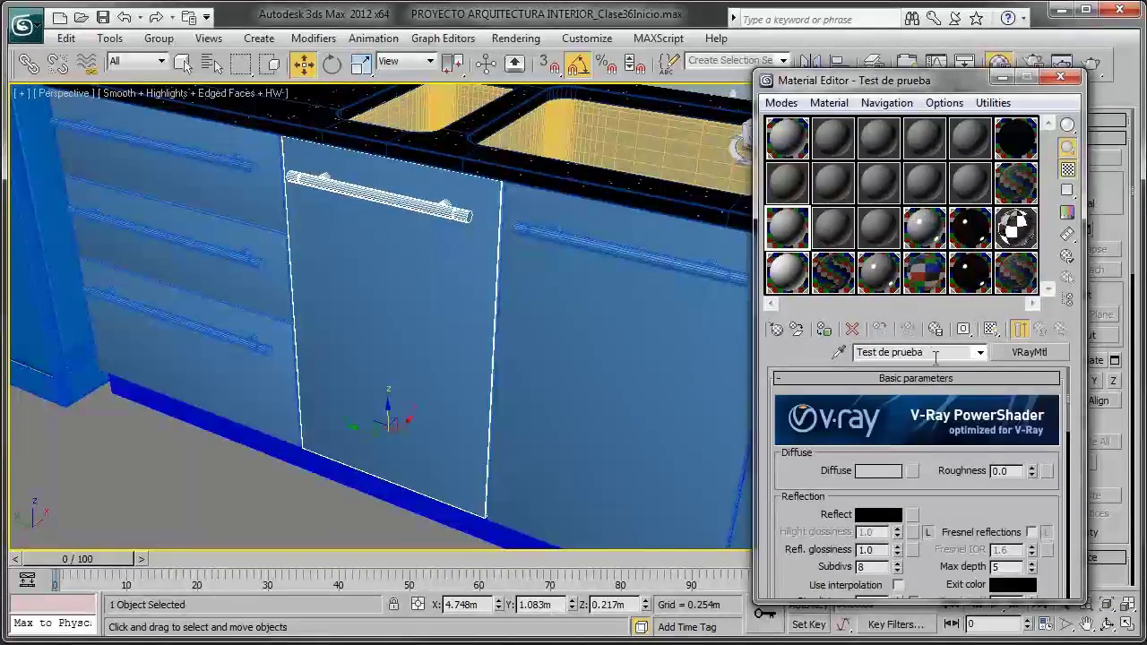
{"action": "left_click_drag", "start_coordinate": [932, 352], "coordinate": [762, 357]}
{"action": "type", "text": "Coc"}
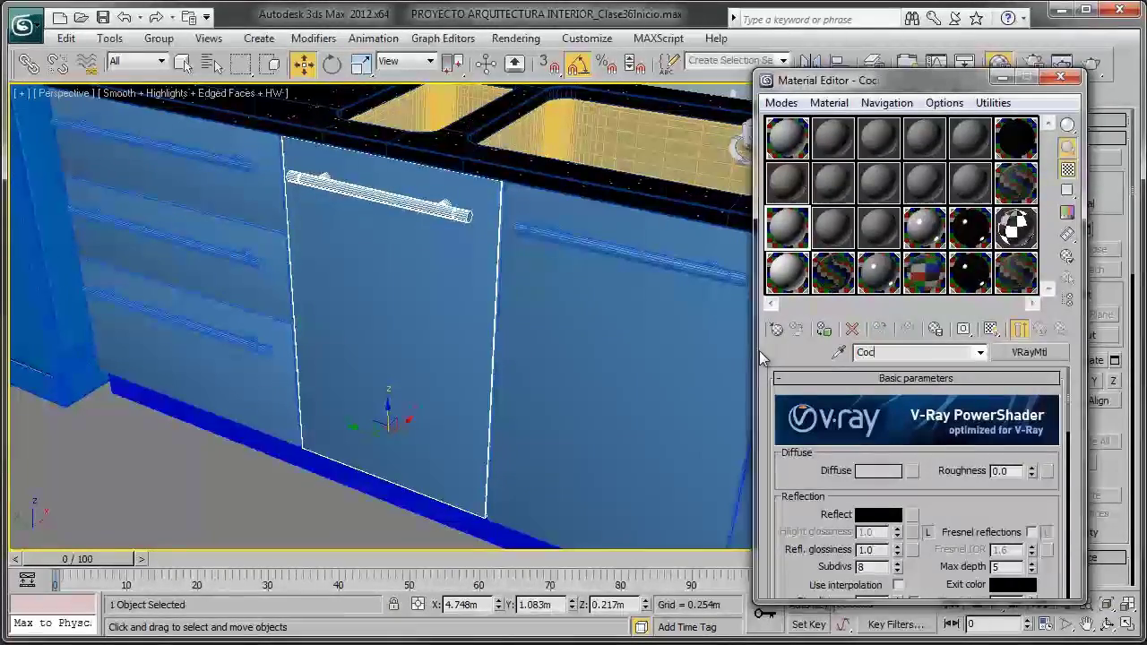
{"action": "type", "text": "ina puert"}
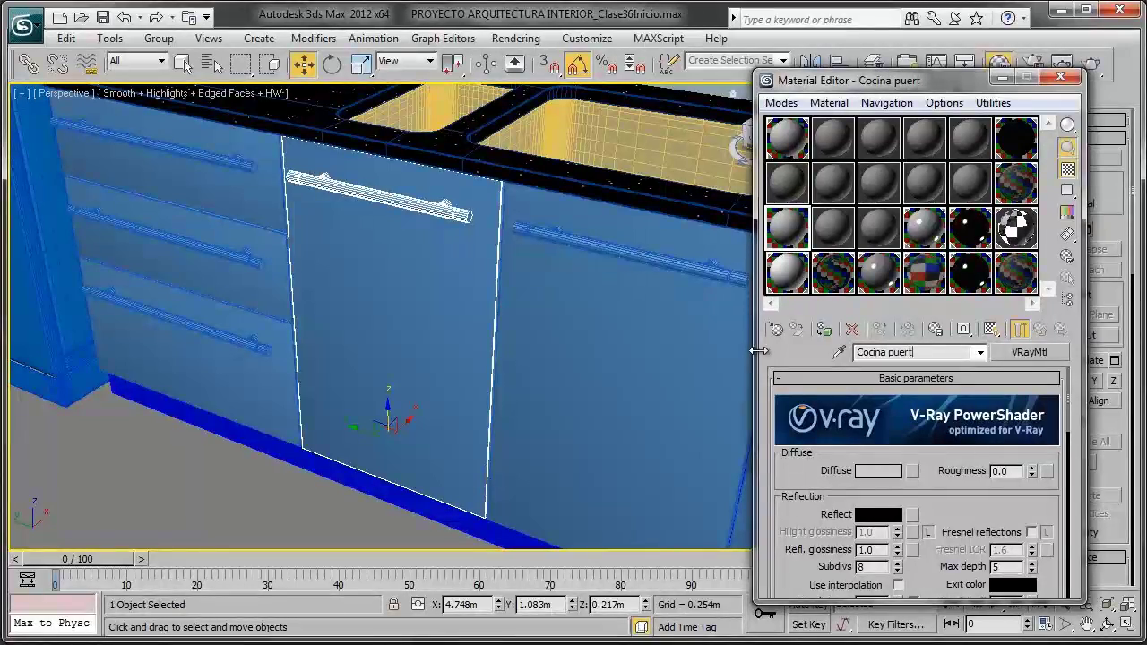
{"action": "type", "text": "as mueble"}
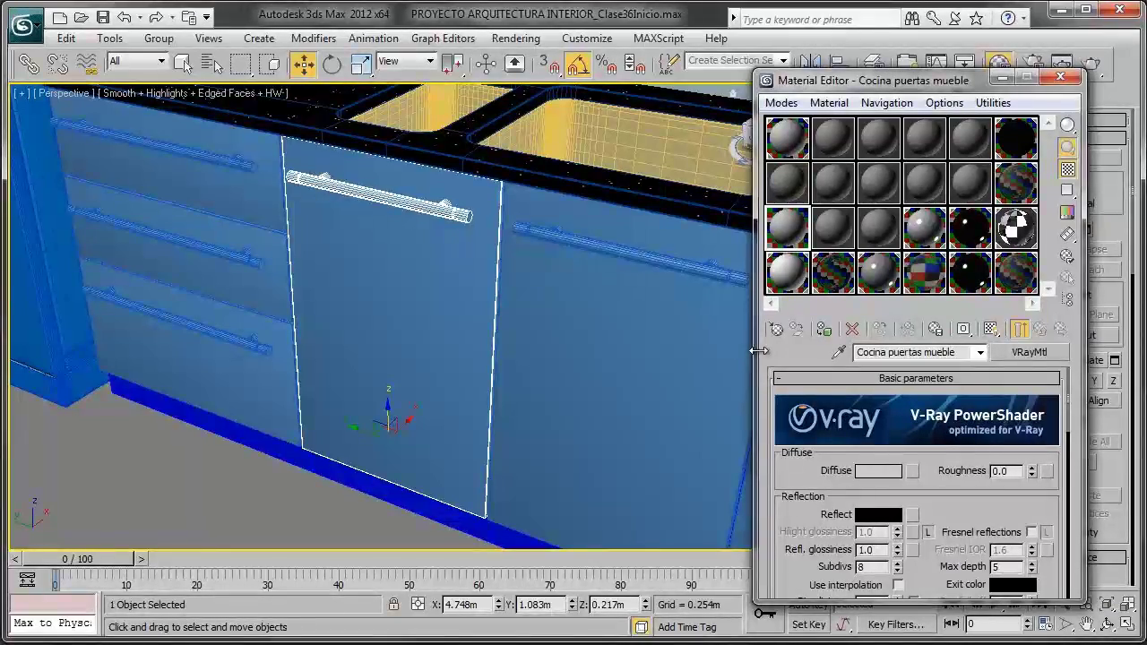
Step: Set the Diffuse colour to a saturated dark red with Value around 66
{"action": "left_click", "coordinate": [885, 472]}
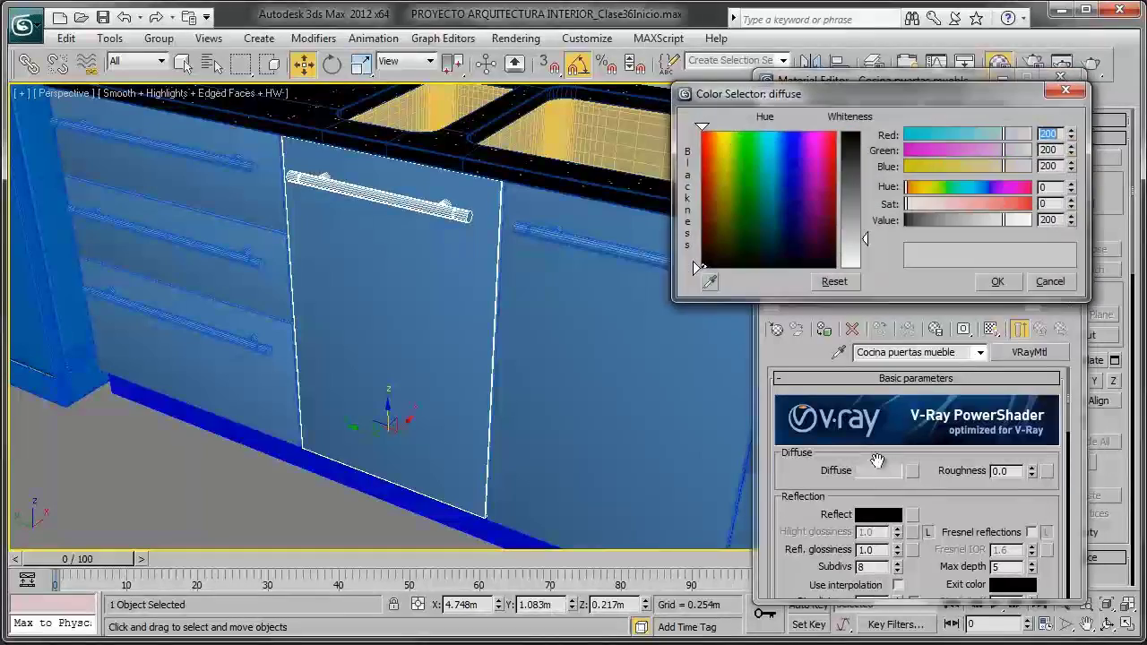
{"action": "mouse_move", "coordinate": [717, 224]}
{"action": "left_mouse_down"}
{"action": "mouse_move", "coordinate": [733, 167]}
{"action": "mouse_move", "coordinate": [701, 132]}
{"action": "left_mouse_up"}
{"action": "left_click_drag", "start_coordinate": [855, 182], "coordinate": [855, 133]}
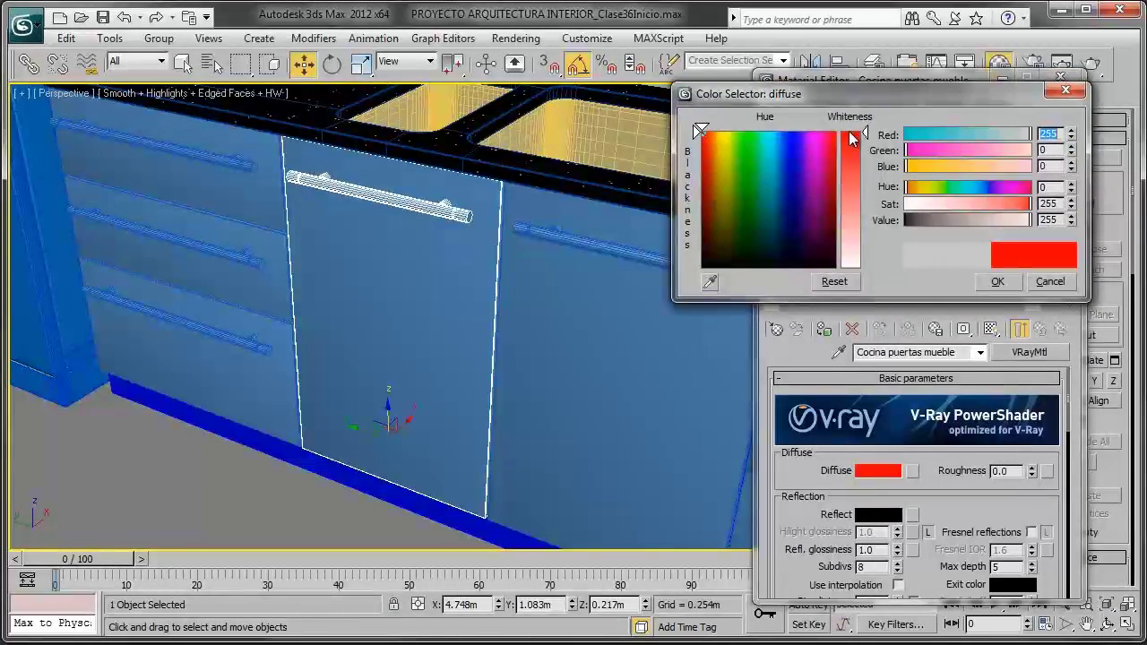
{"action": "left_click_drag", "start_coordinate": [1030, 222], "coordinate": [939, 222]}
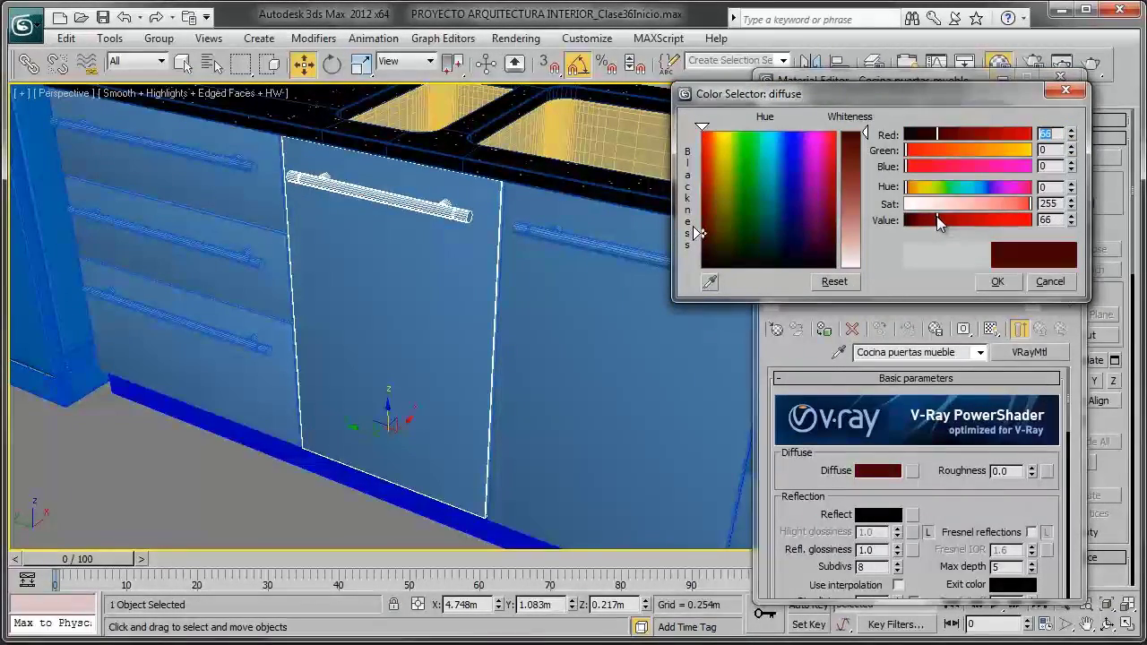
{"action": "left_click", "coordinate": [993, 280]}
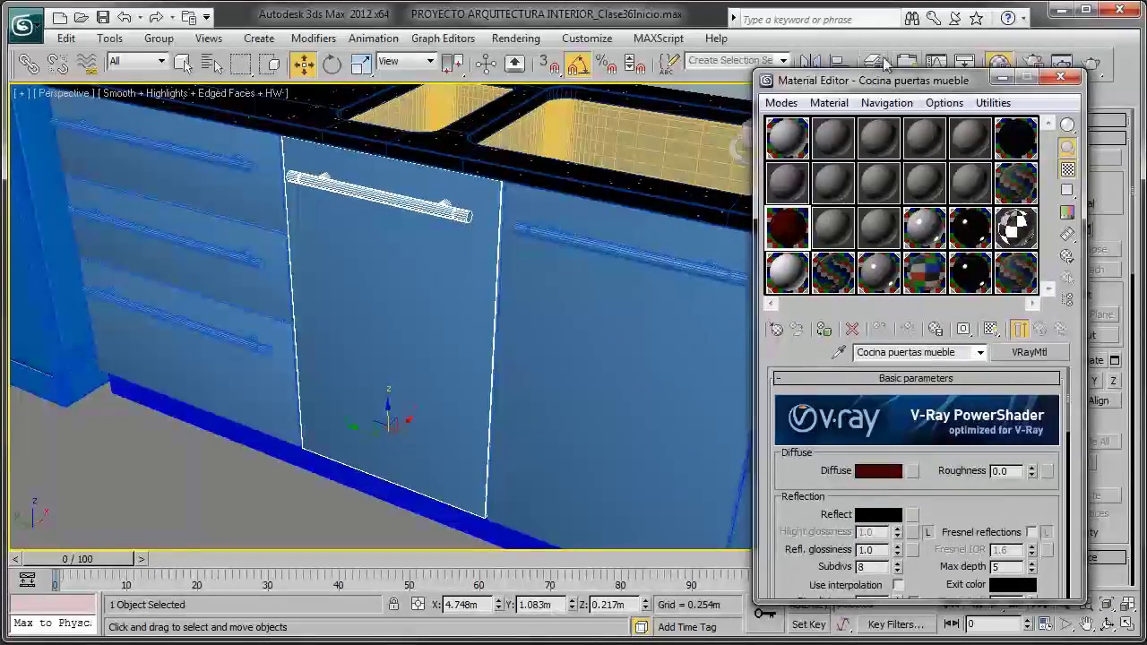
Step: Assign the red material to the cabinet door and turn off edged faces
{"action": "mouse_move", "coordinate": [896, 79]}
{"action": "left_mouse_down"}
{"action": "mouse_move", "coordinate": [578, 70]}
{"action": "mouse_move", "coordinate": [768, 71]}
{"action": "left_mouse_up"}
{"action": "left_click", "coordinate": [653, 319]}
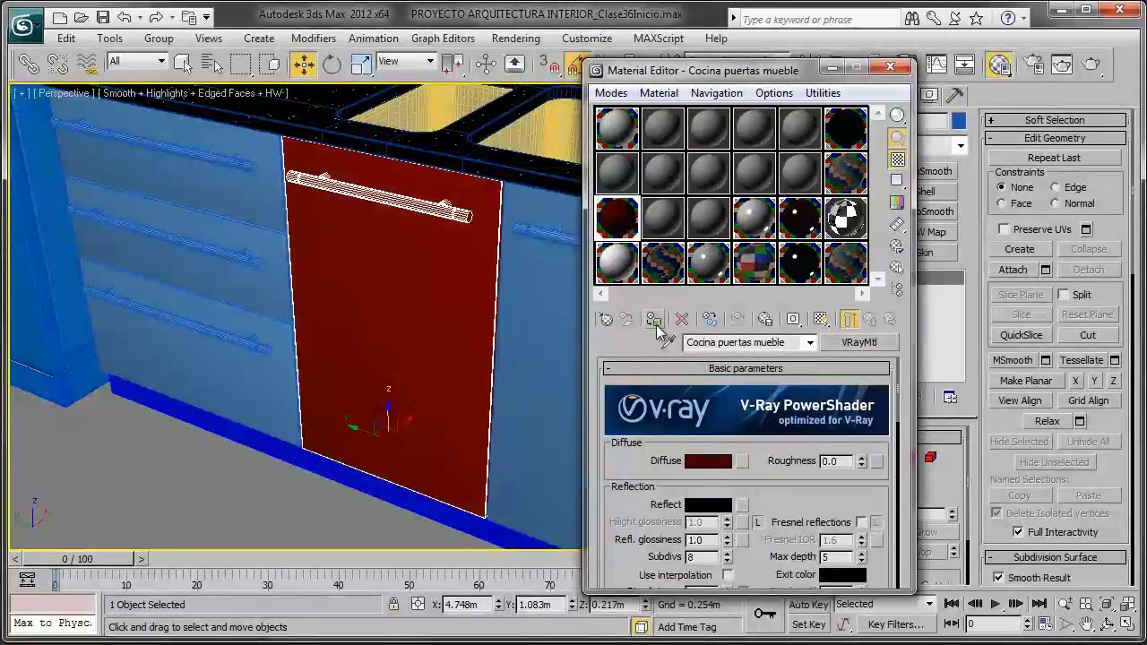
{"action": "key", "text": "F4"}
{"action": "mouse_move", "coordinate": [466, 376]}
{"action": "middle_mouse_down", "text": "alt"}
{"action": "mouse_move", "coordinate": [461, 335]}
{"action": "mouse_move", "coordinate": [421, 267]}
{"action": "middle_mouse_up", "text": "alt"}
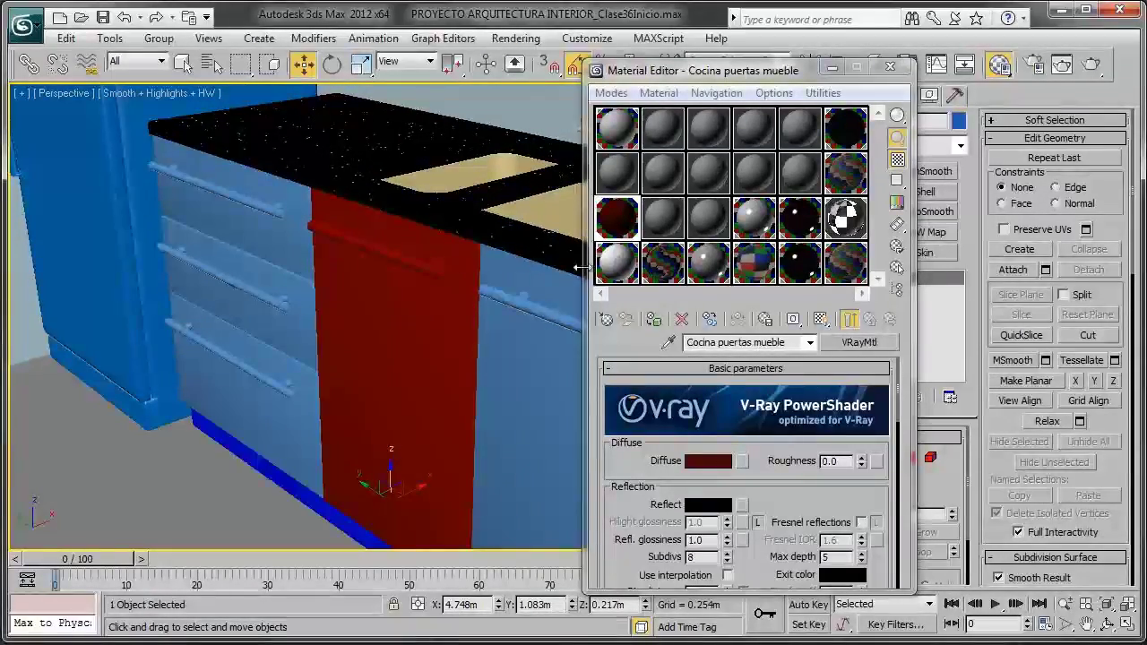
Step: Open an enlarged preview of the red door material and move it over the viewport
{"action": "double_click", "coordinate": [616, 220]}
{"action": "left_click_drag", "start_coordinate": [854, 128], "coordinate": [453, 149]}
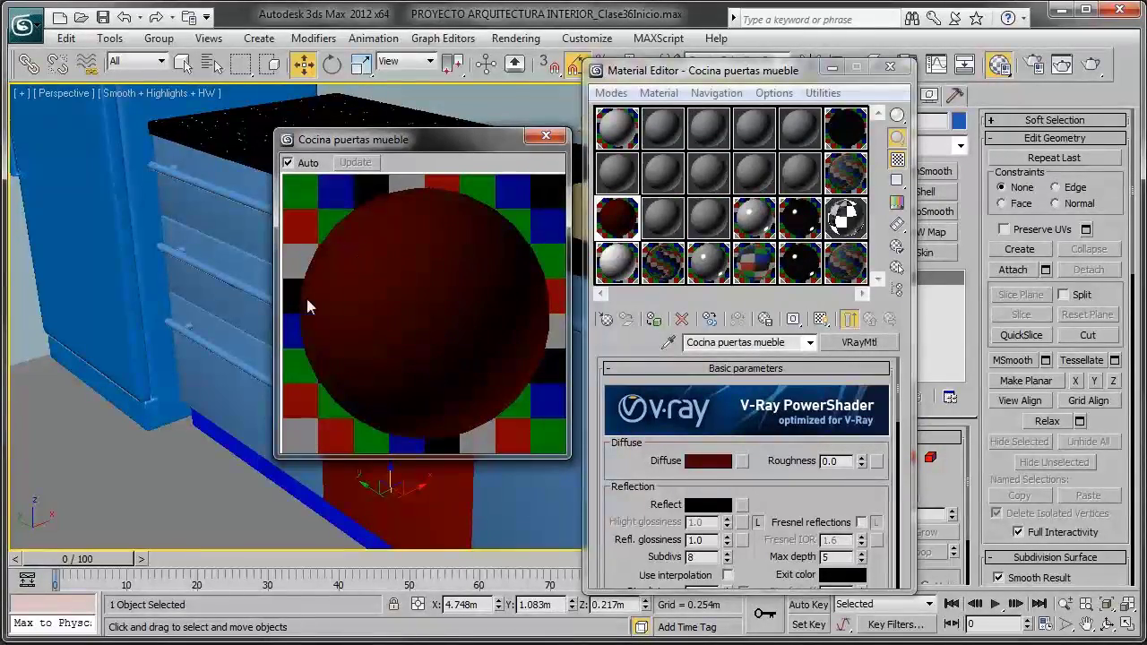
{"action": "scroll", "coordinate": [759, 522], "scroll_direction": "down", "scroll_amount": 2}
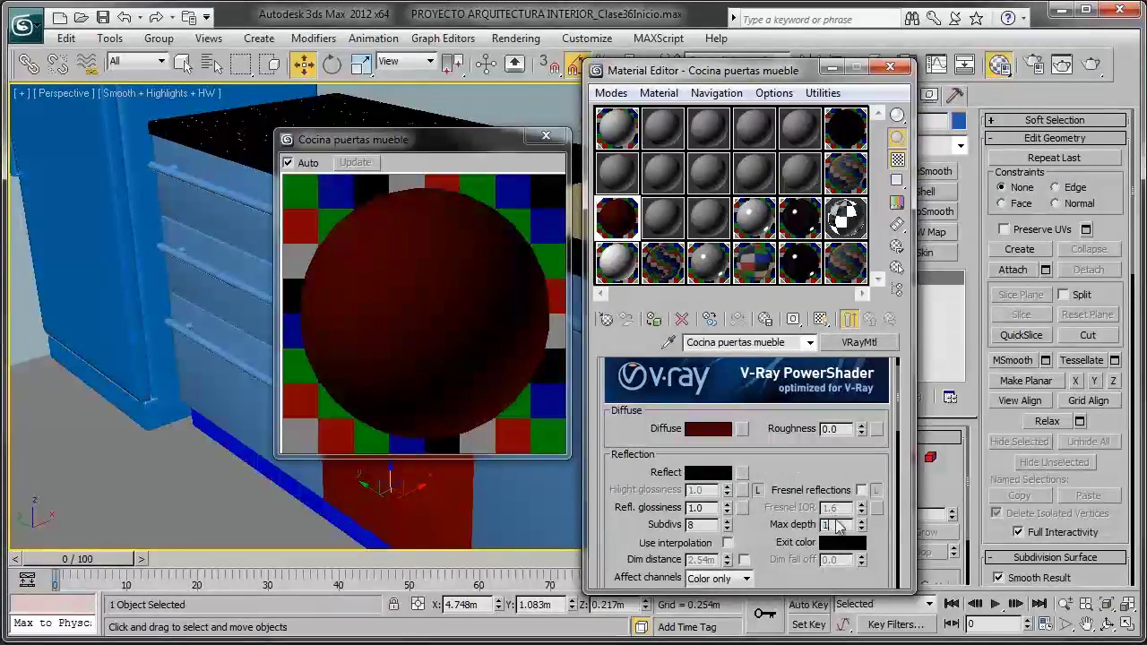
Step: Set the door material's Max depth to 1 and reflection to grey 55, then bring up the reference photo
{"action": "type", "text": "1"}
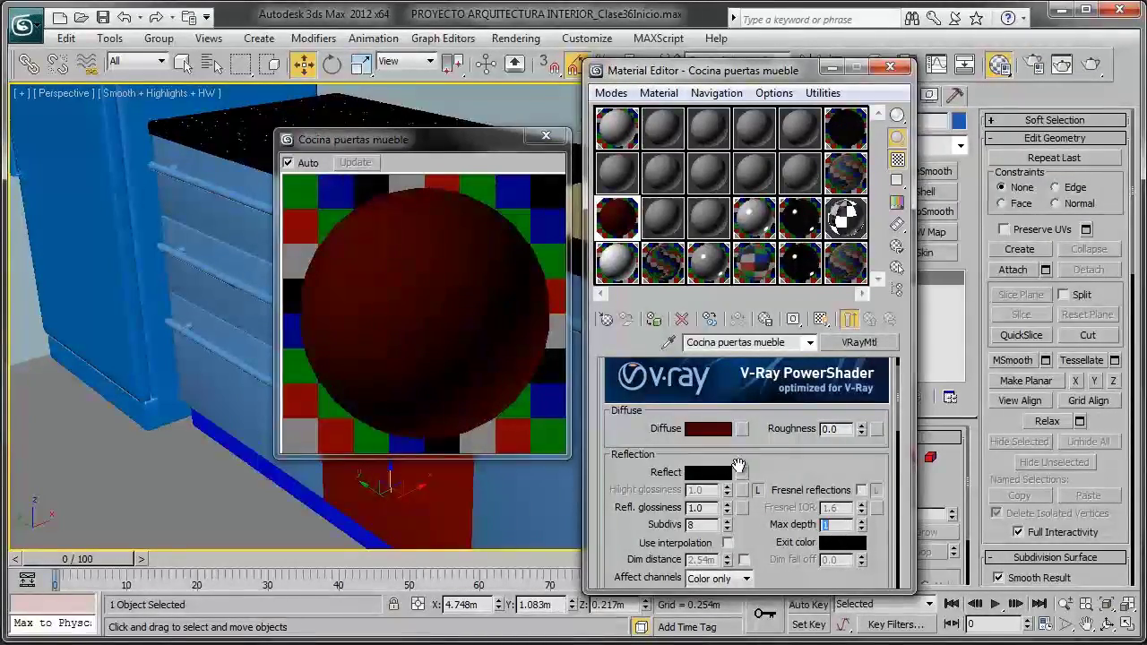
{"action": "left_click", "coordinate": [717, 473]}
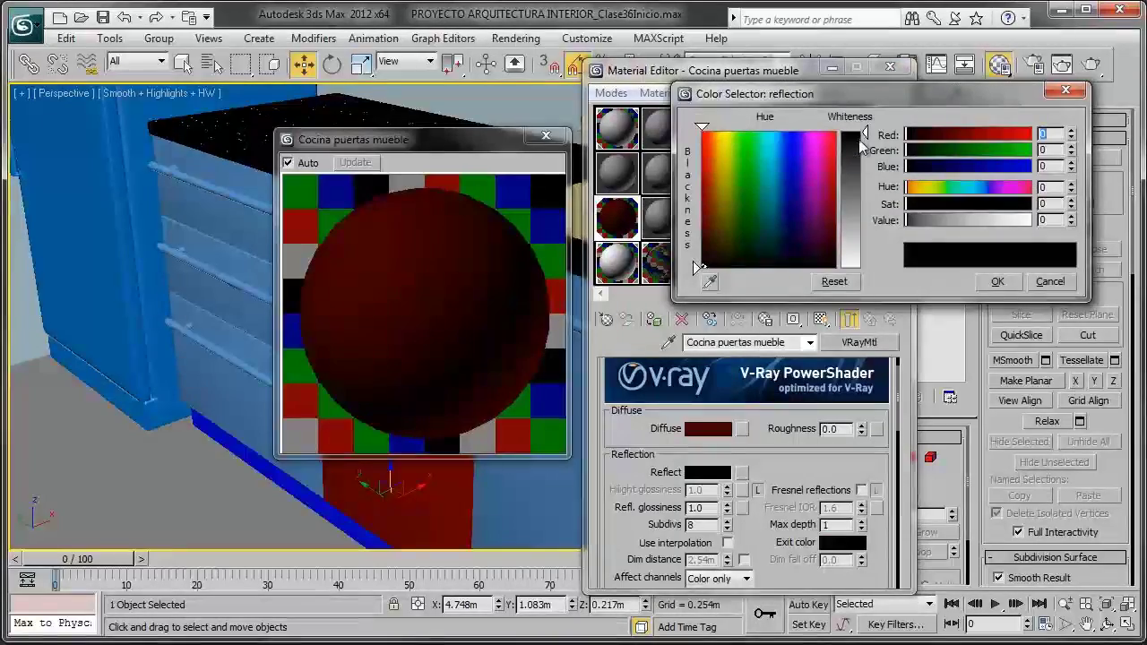
{"action": "left_click_drag", "start_coordinate": [858, 131], "coordinate": [858, 161]}
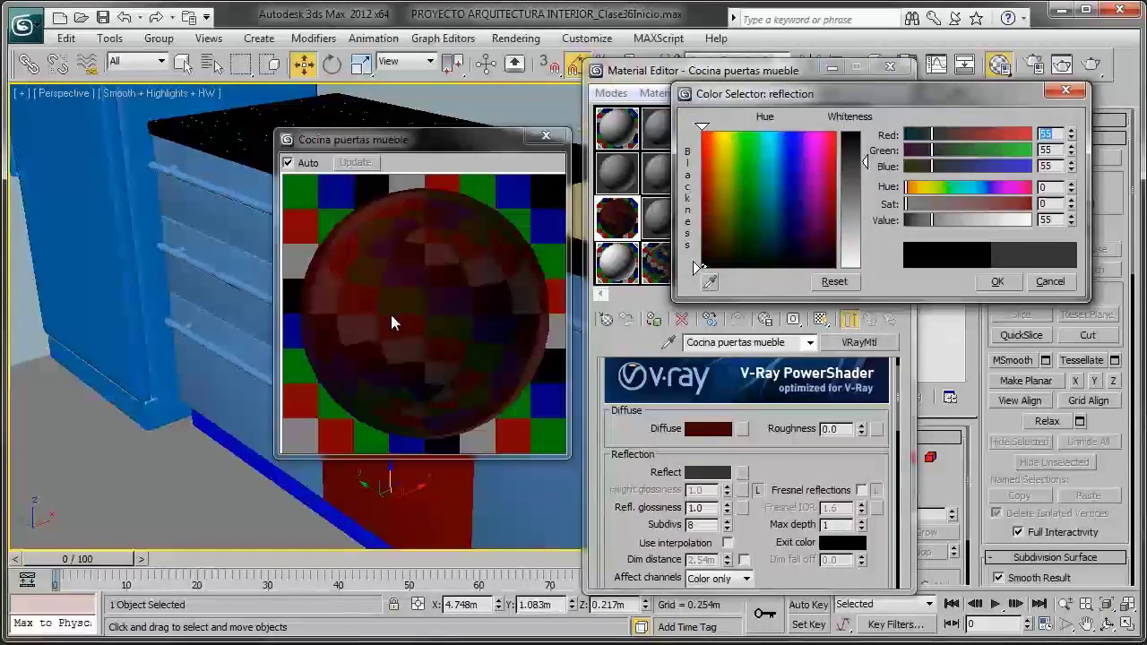
{"action": "left_click", "coordinate": [998, 282]}
{"action": "key", "text": "alt+Tab"}
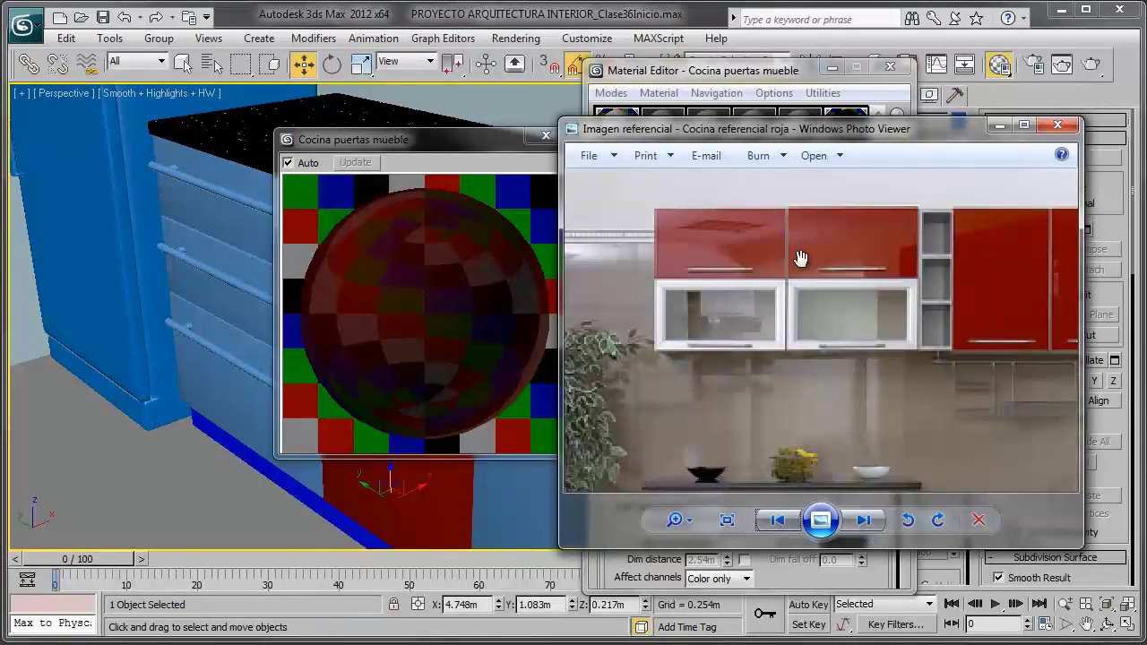
Step: Pan across the red cabinets in the reference photo, then minimize Photo Viewer
{"action": "left_click_drag", "start_coordinate": [948, 271], "coordinate": [927, 270]}
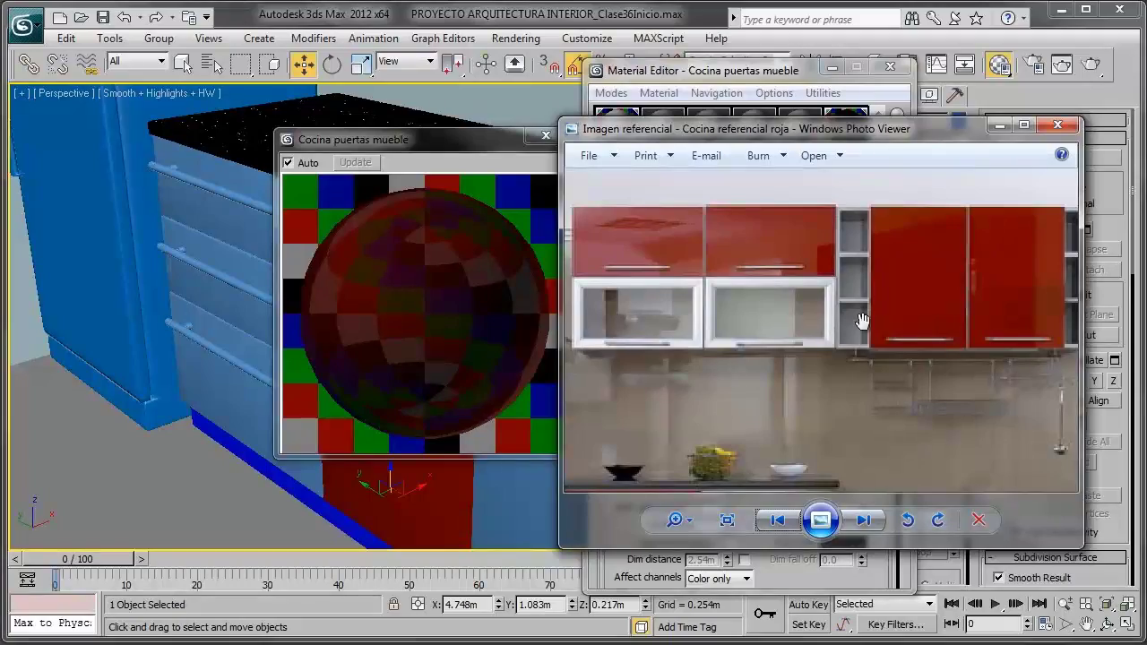
{"action": "left_click", "coordinate": [998, 125]}
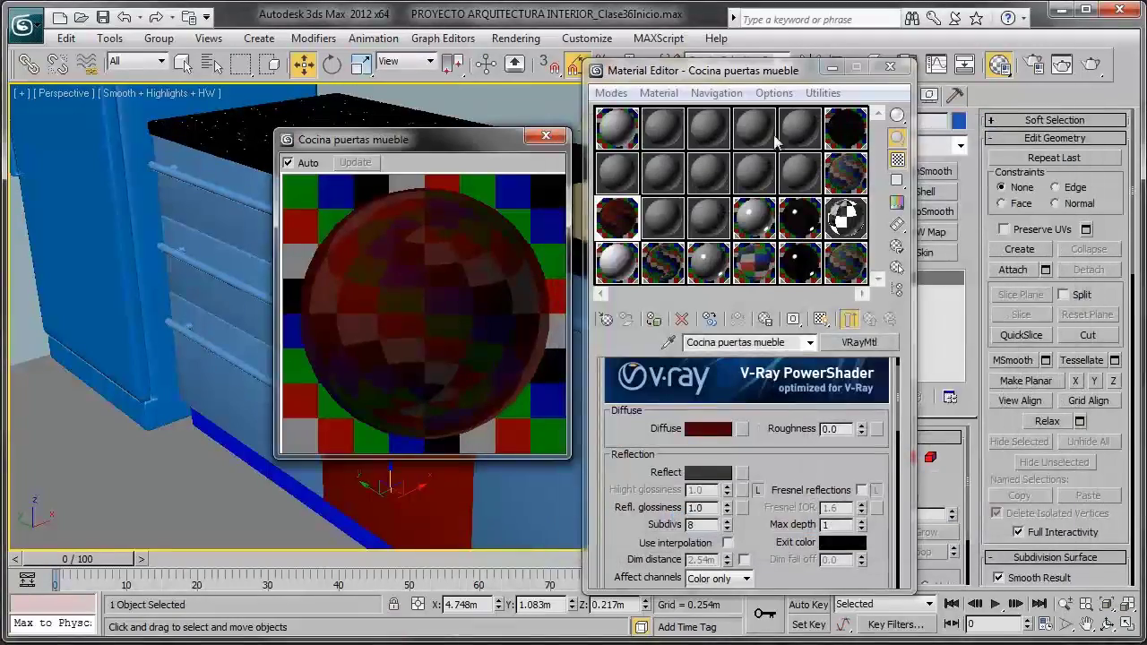
Step: Move the preview aside and orbit to the red cabinet door with Edged Faces shown
{"action": "mouse_move", "coordinate": [501, 136]}
{"action": "left_mouse_down"}
{"action": "mouse_move", "coordinate": [995, 126]}
{"action": "mouse_move", "coordinate": [271, 129]}
{"action": "left_mouse_up"}
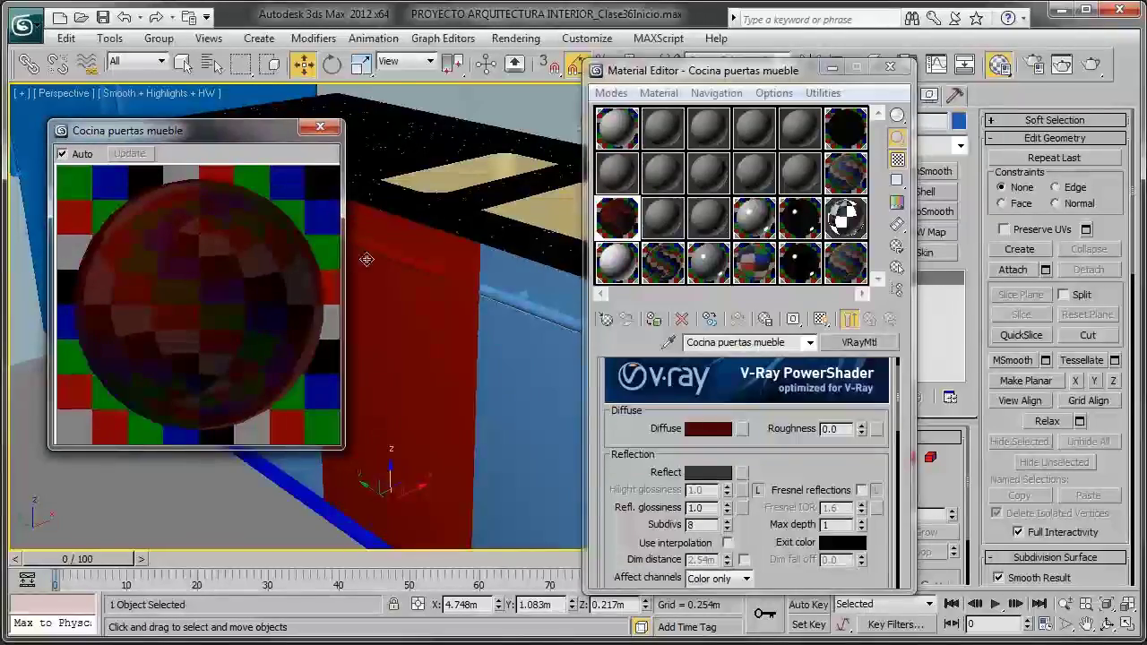
{"action": "mouse_move", "coordinate": [448, 296]}
{"action": "middle_mouse_down", "text": "alt"}
{"action": "mouse_move", "coordinate": [499, 296]}
{"action": "mouse_move", "coordinate": [525, 333]}
{"action": "mouse_move", "coordinate": [440, 313]}
{"action": "mouse_move", "coordinate": [529, 334]}
{"action": "mouse_move", "coordinate": [461, 314]}
{"action": "middle_mouse_up", "text": "alt"}
{"action": "key", "text": "F4"}
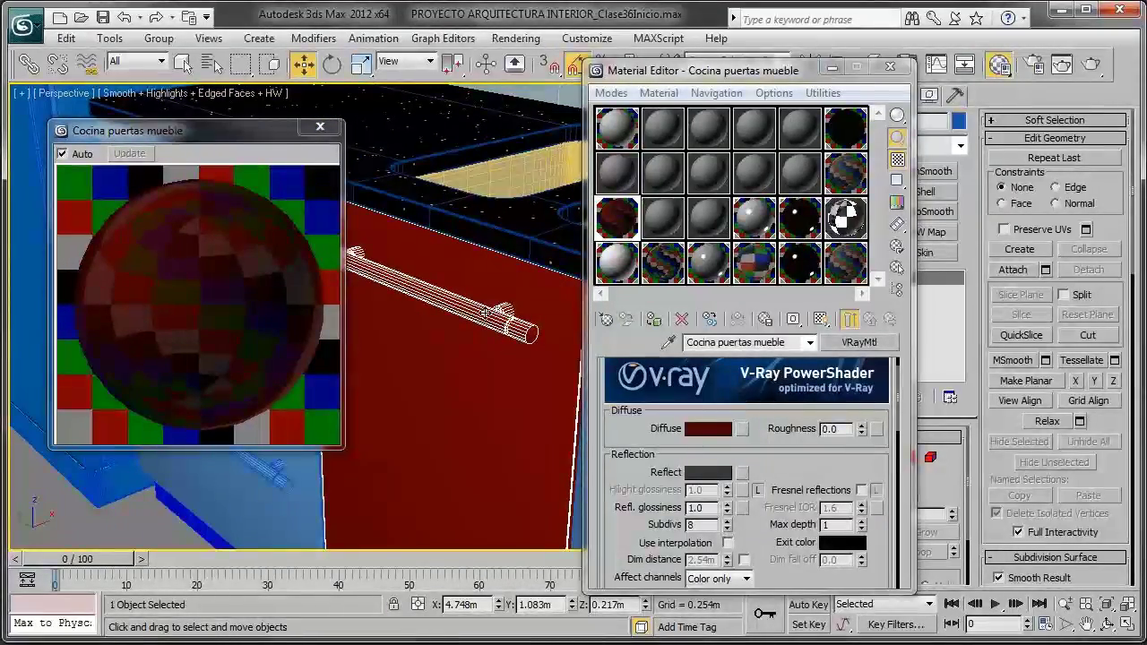
Step: Rename the Test de prueba material to 'cocina puerta mueble tirad'
{"action": "left_click", "coordinate": [655, 221]}
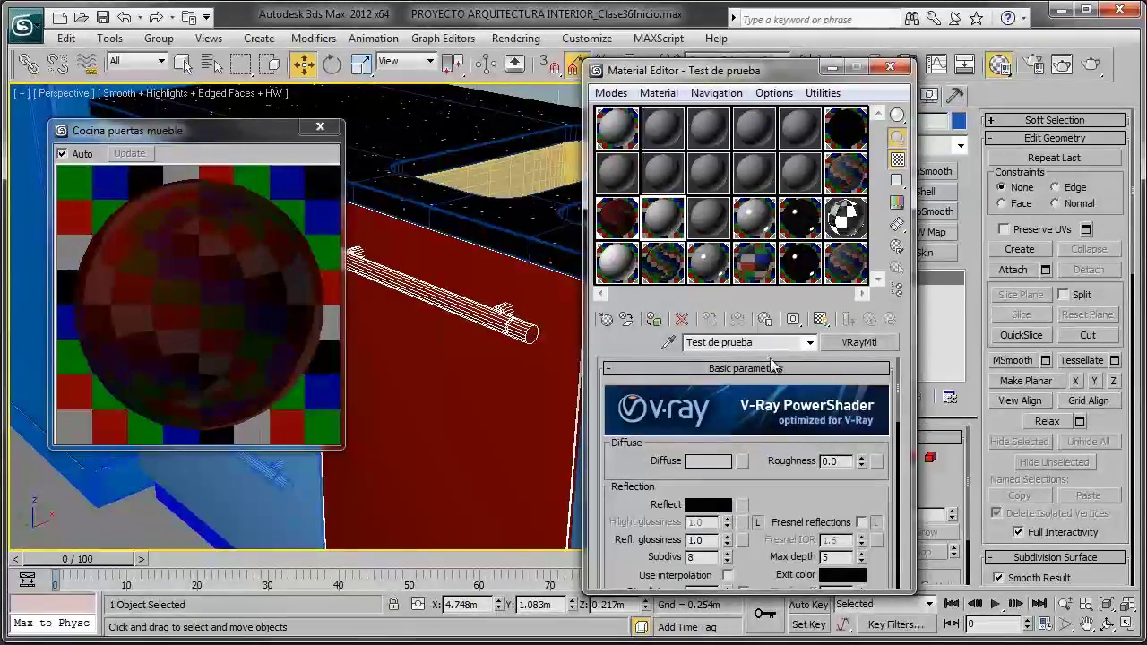
{"action": "left_click_drag", "start_coordinate": [751, 346], "coordinate": [655, 353]}
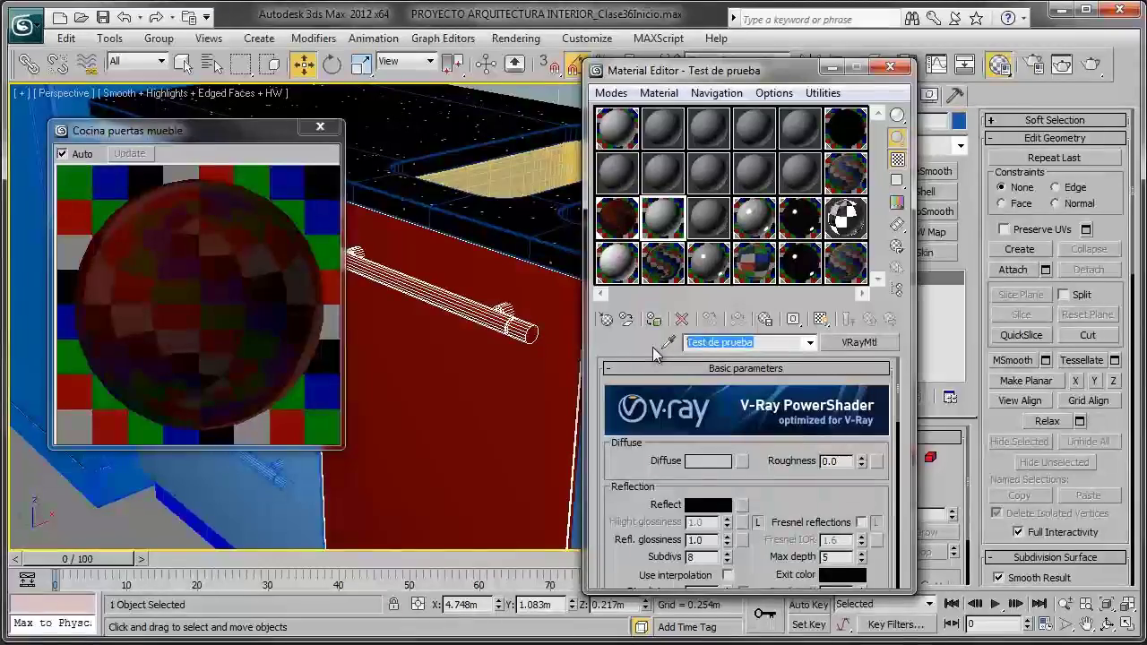
{"action": "type", "text": "cocina pue"}
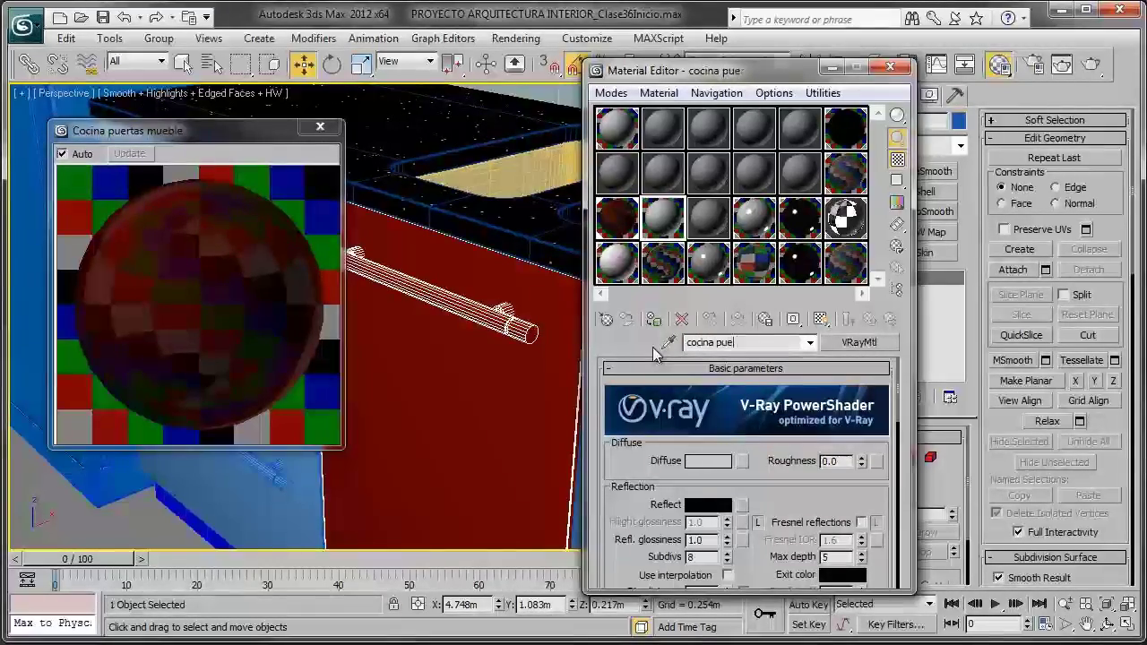
{"action": "type", "text": "rta mueble tira"}
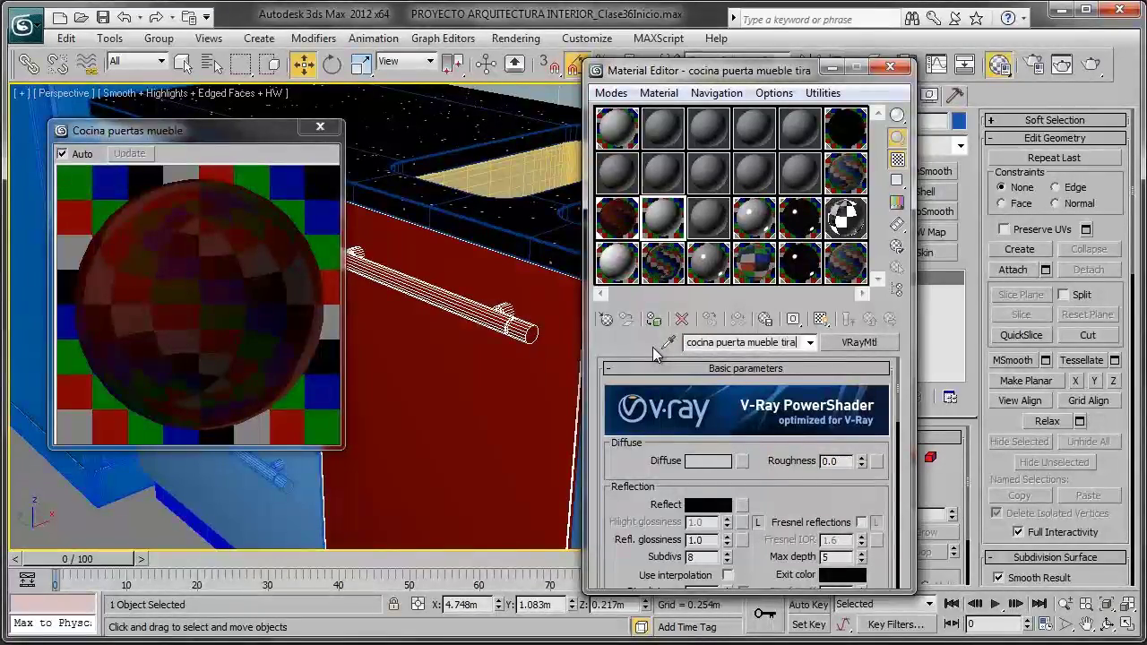
{"action": "type", "text": "d"}
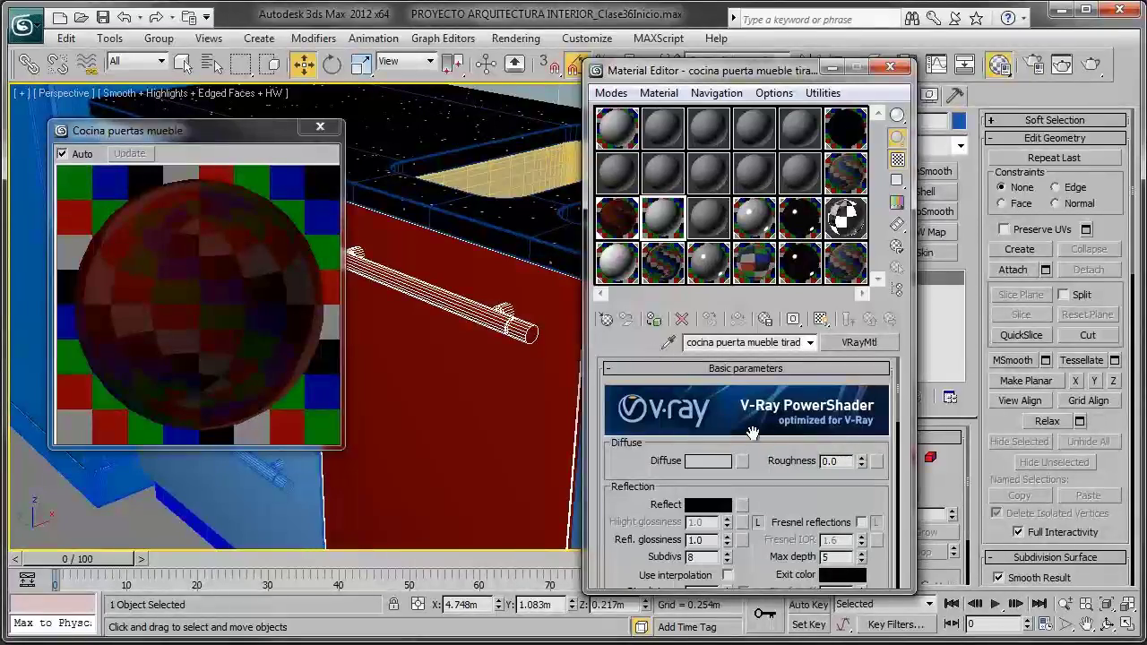
{"action": "left_click", "coordinate": [708, 460]}
Step: Set the handle material's diffuse to grey 74 and reflection to grey 86
{"action": "mouse_move", "coordinate": [866, 161]}
{"action": "left_mouse_down"}
{"action": "mouse_move", "coordinate": [866, 206]}
{"action": "mouse_move", "coordinate": [867, 186]}
{"action": "left_mouse_up"}
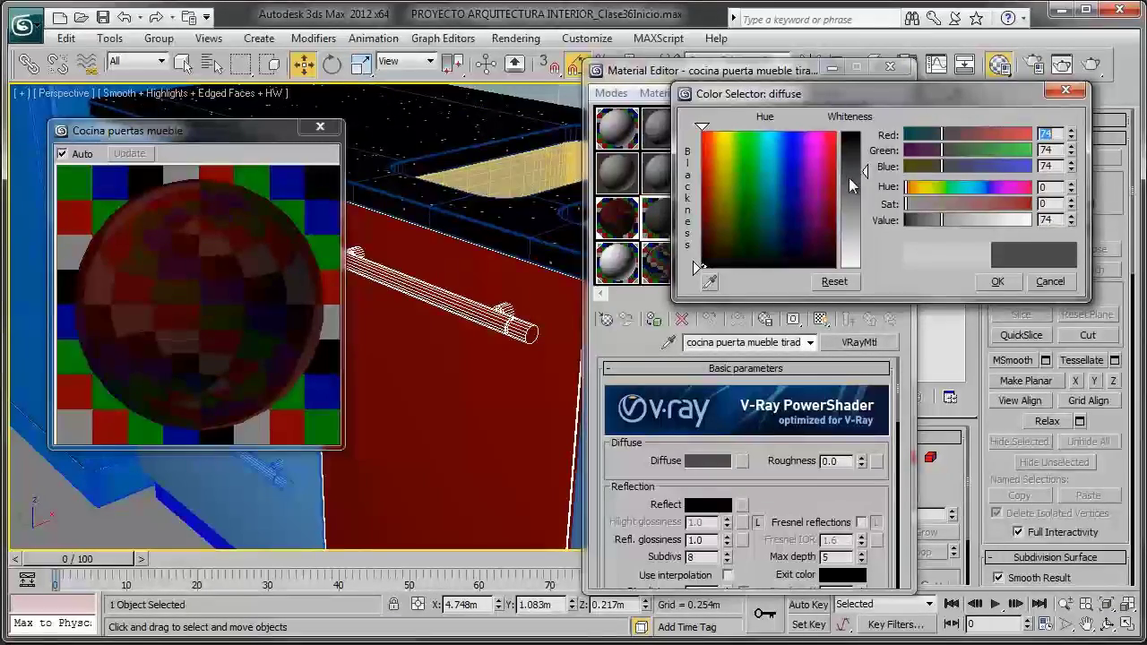
{"action": "left_click", "coordinate": [997, 283]}
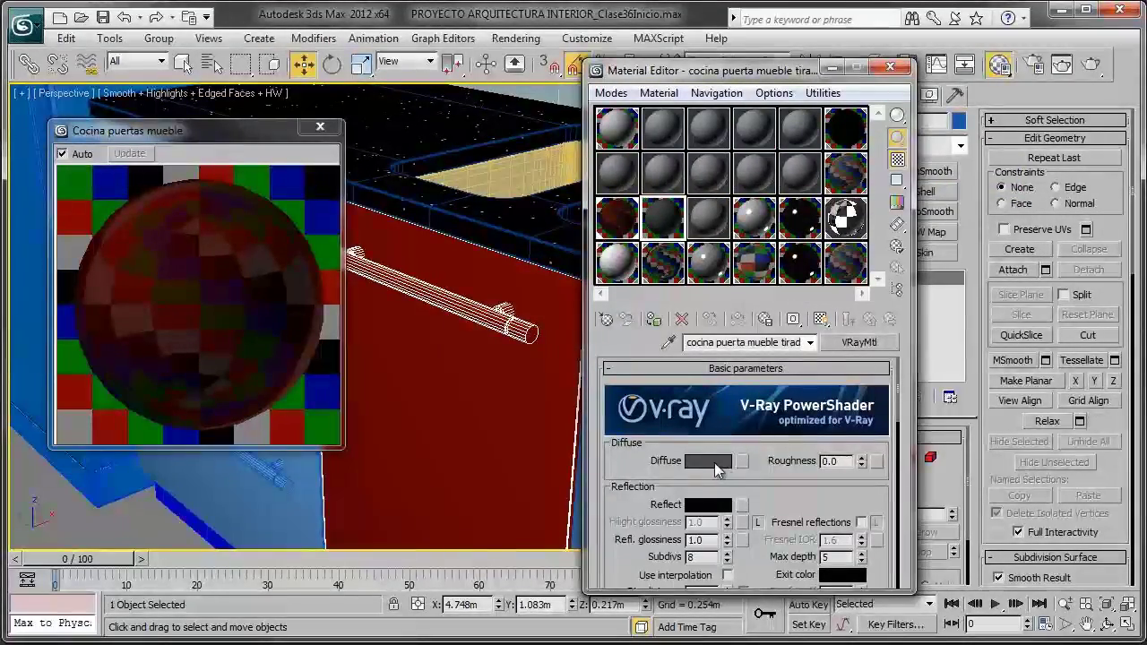
{"action": "left_click", "coordinate": [722, 504]}
{"action": "left_click_drag", "start_coordinate": [854, 134], "coordinate": [852, 163]}
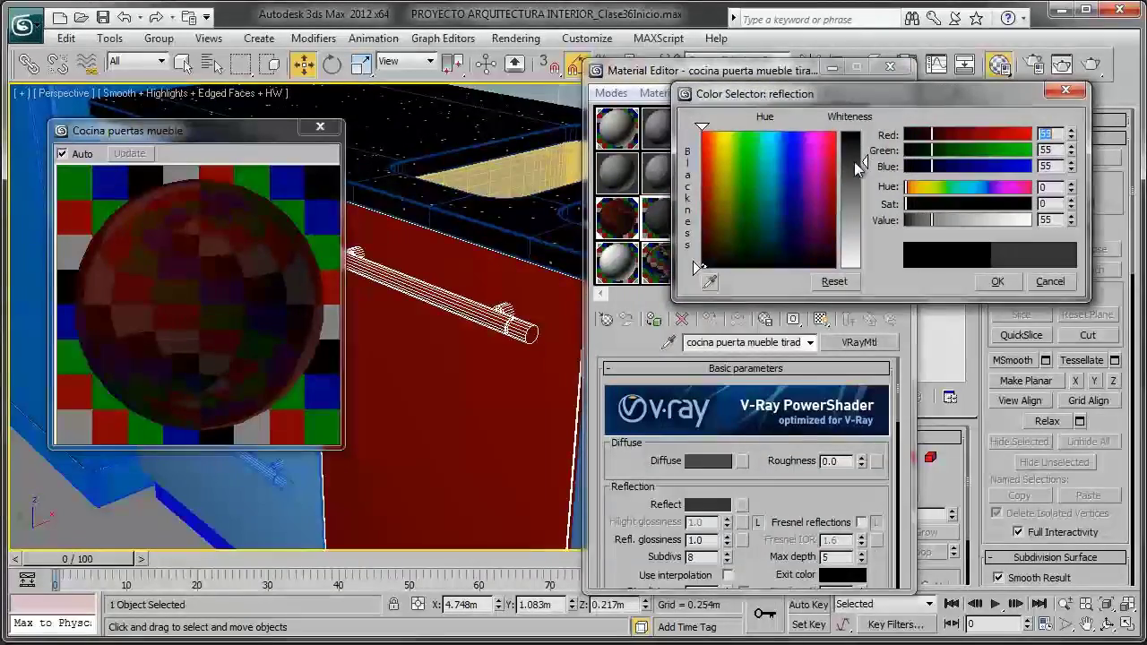
{"action": "left_click", "coordinate": [996, 281]}
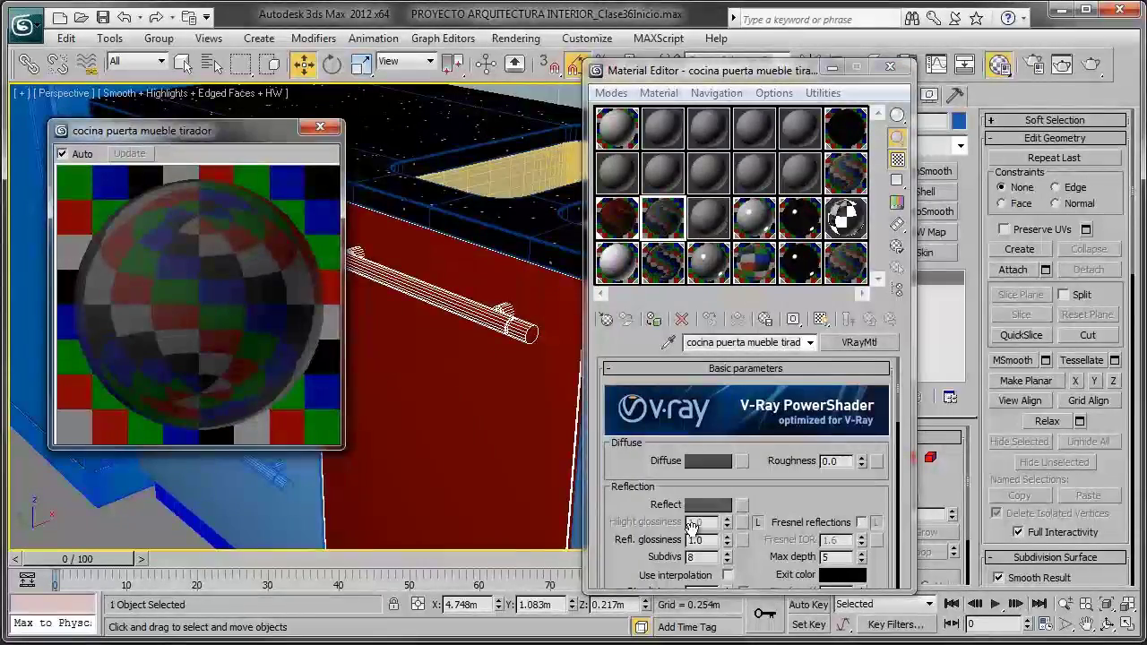
Step: Set reflection glossiness 0.8 and Max depth 1, then close the Material Editor
{"action": "double_click", "coordinate": [714, 540]}
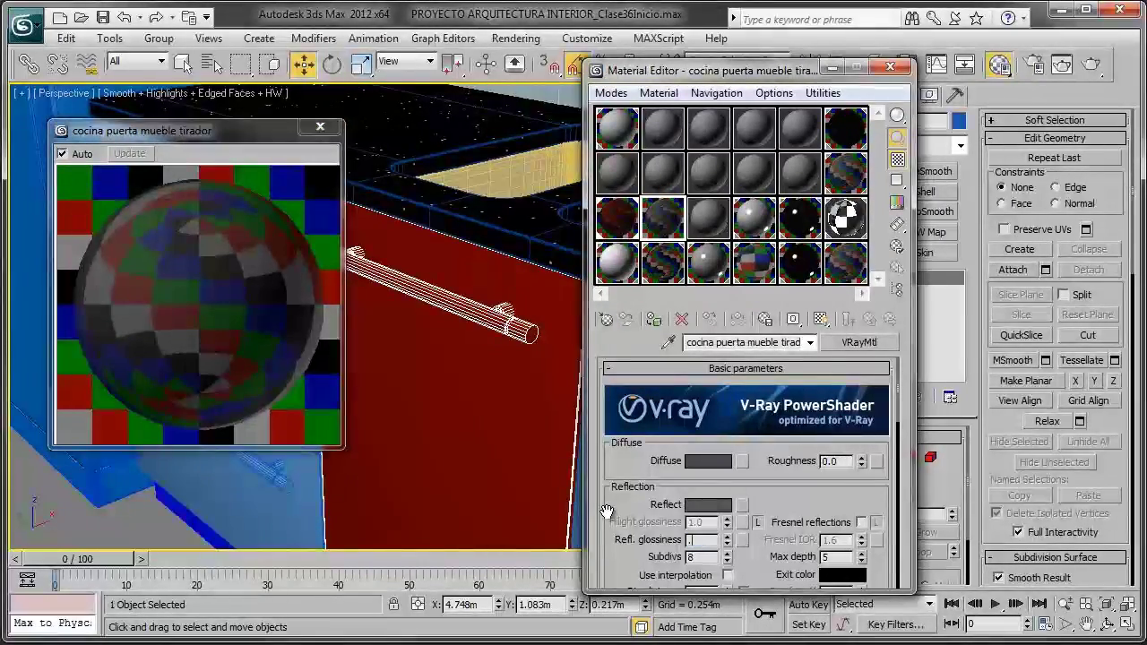
{"action": "type", "text": "0.8"}
{"action": "key", "text": "Return"}
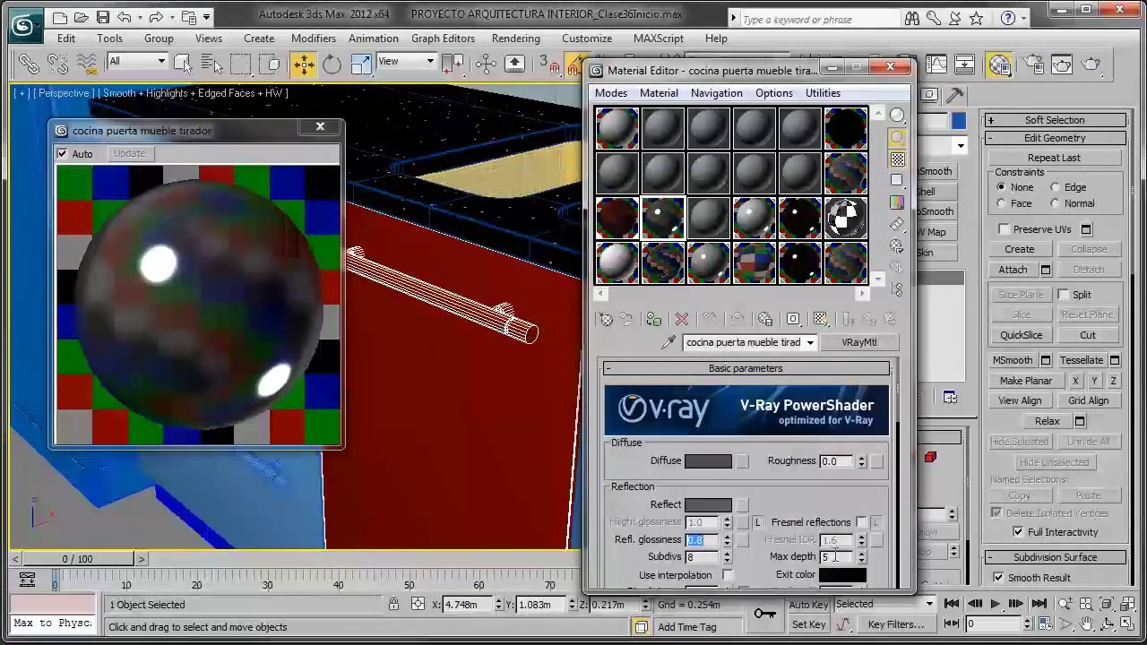
{"action": "left_click_drag", "start_coordinate": [834, 557], "coordinate": [774, 556]}
{"action": "type", "text": "1"}
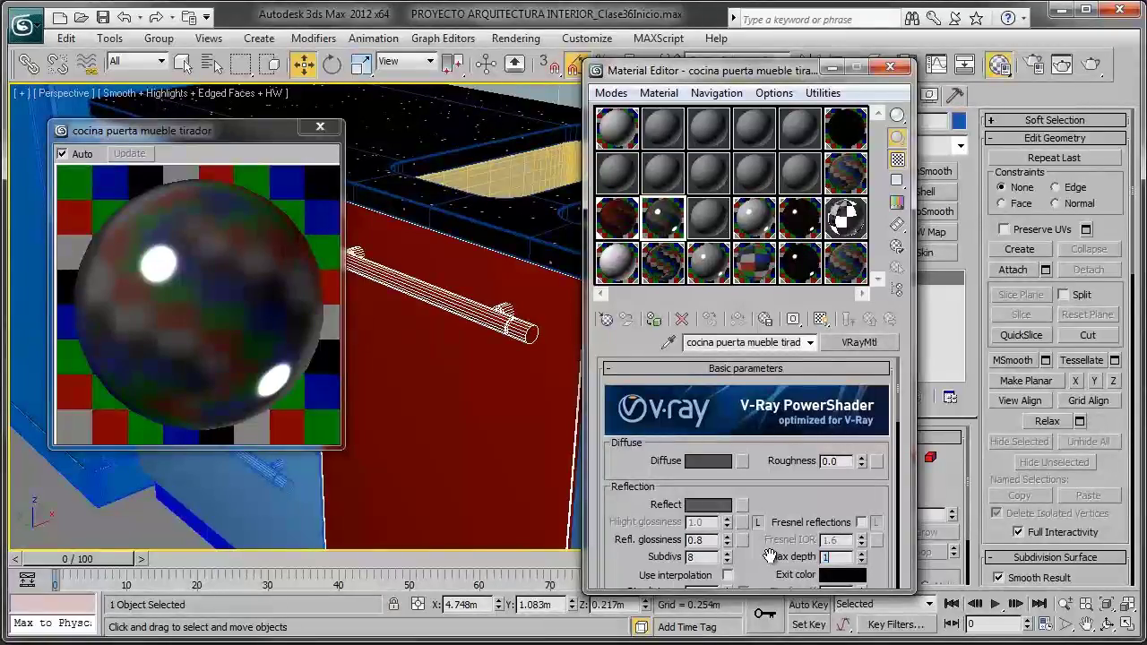
{"action": "key", "text": "Return"}
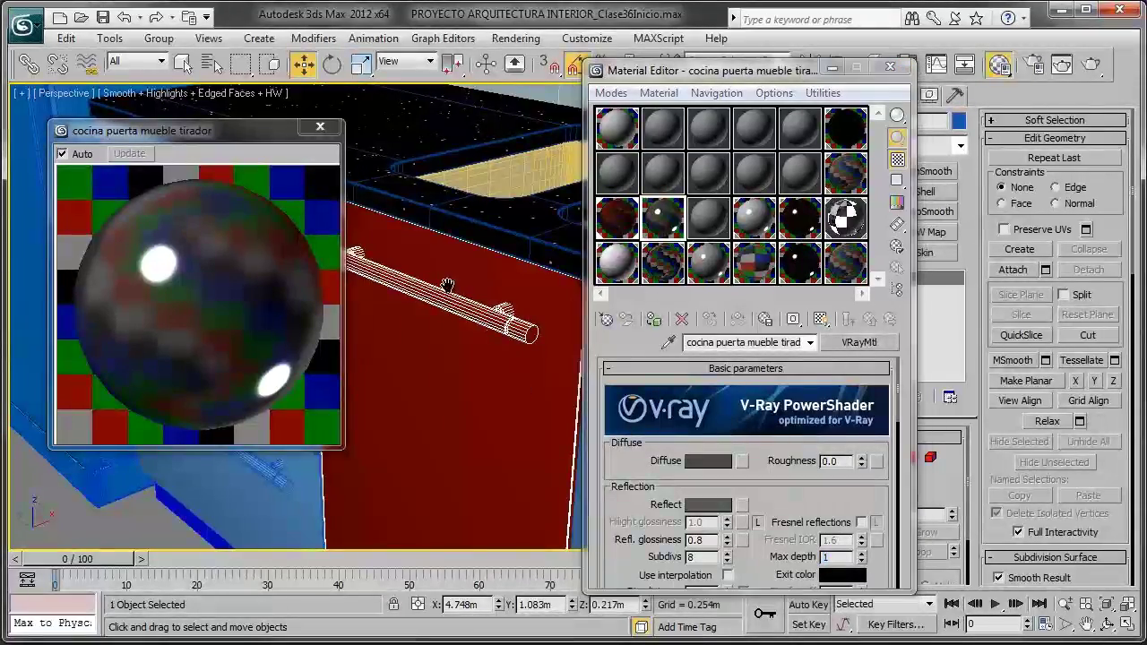
{"action": "middle_click_drag", "start_coordinate": [465, 299], "coordinate": [461, 308], "text": "alt"}
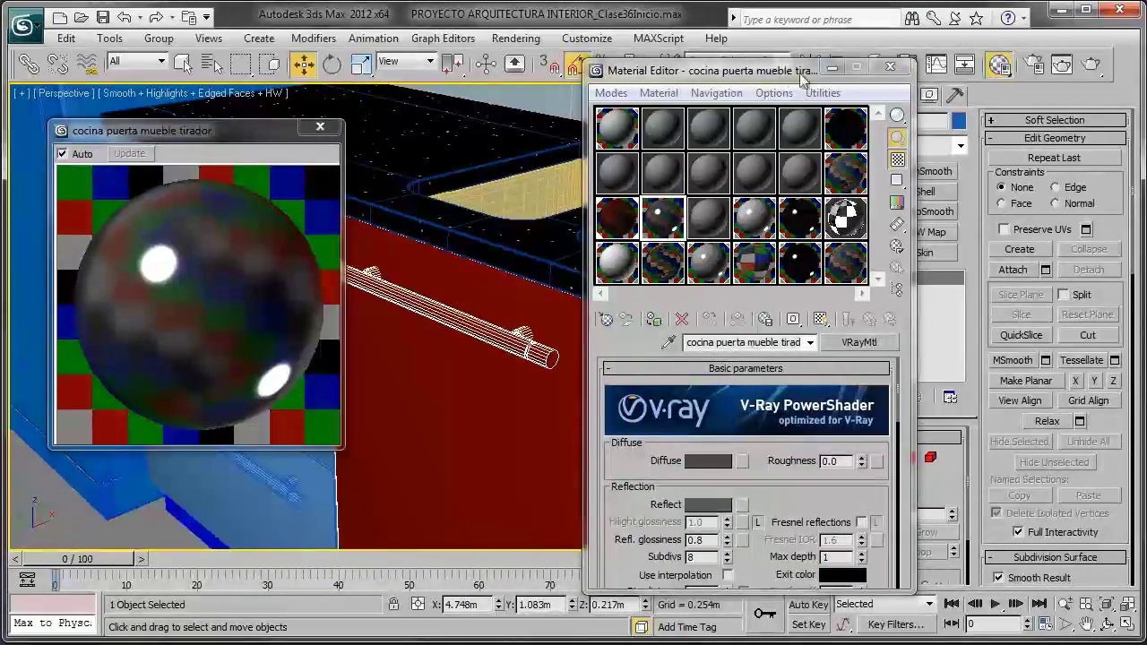
{"action": "left_click_drag", "start_coordinate": [681, 70], "coordinate": [614, 63]}
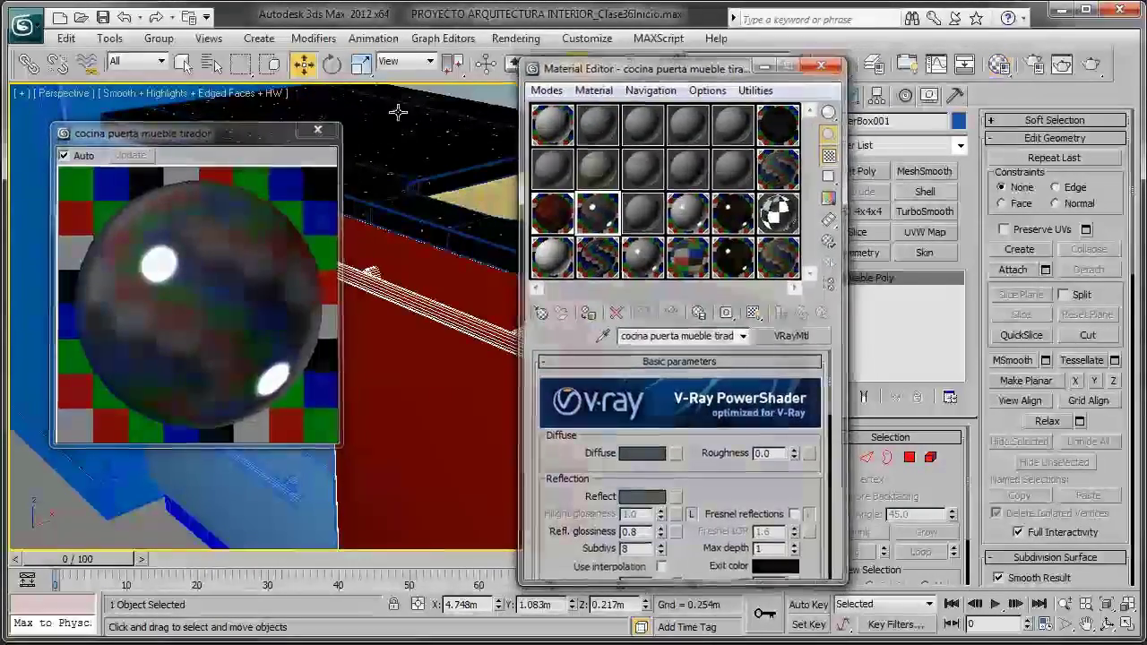
{"action": "left_click", "coordinate": [829, 62]}
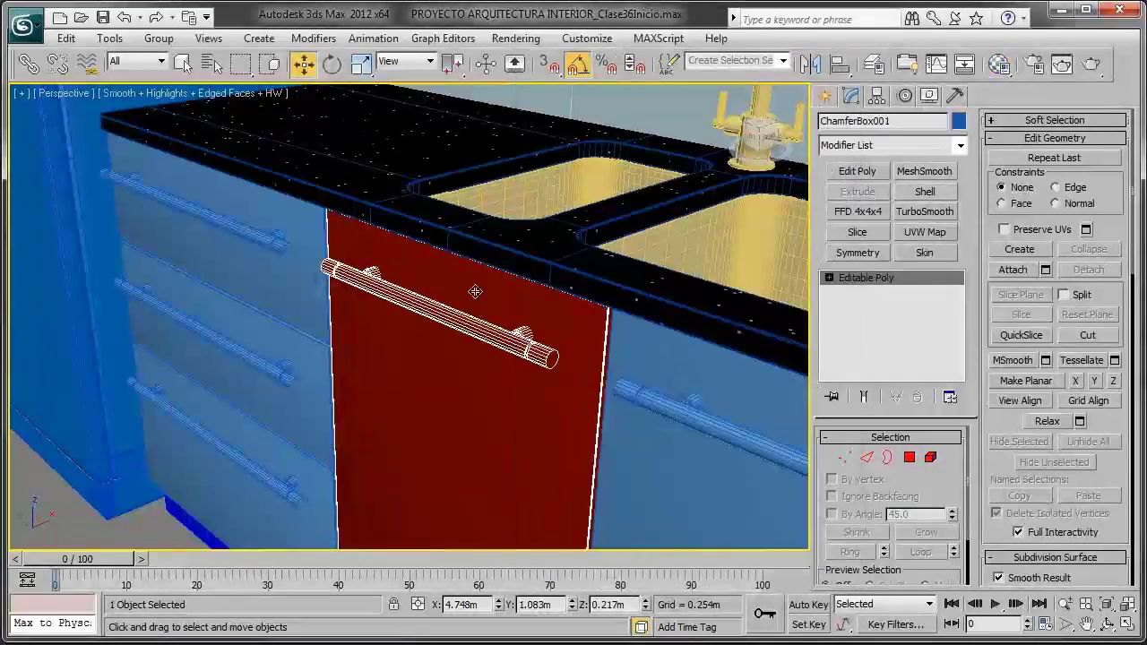
Step: In Element mode, select the sink cabinet's door handle with edged faces hidden
{"action": "left_click", "coordinate": [931, 457]}
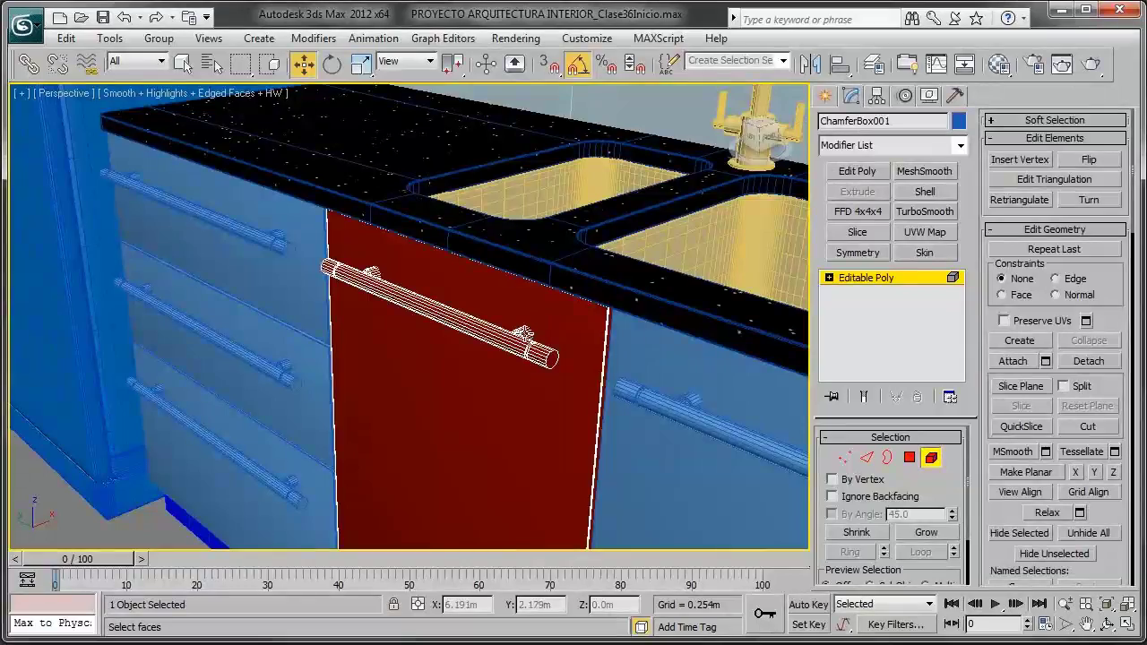
{"action": "scroll", "coordinate": [490, 267], "scroll_direction": "down", "scroll_amount": 5}
{"action": "left_click", "coordinate": [413, 349]}
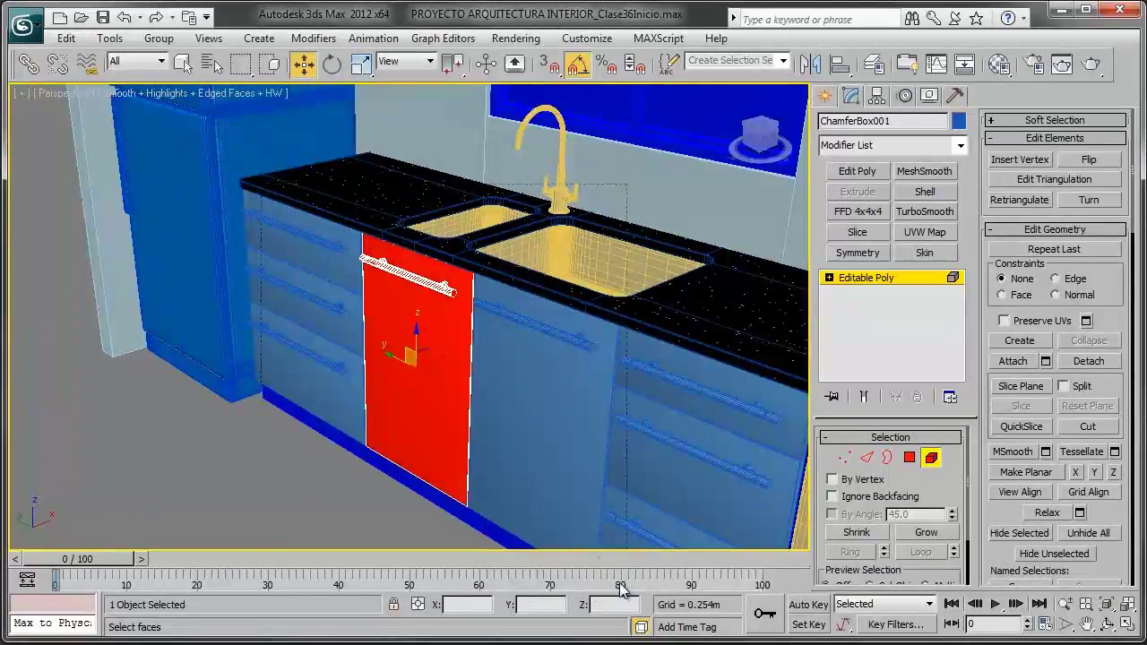
{"action": "key", "text": "F4"}
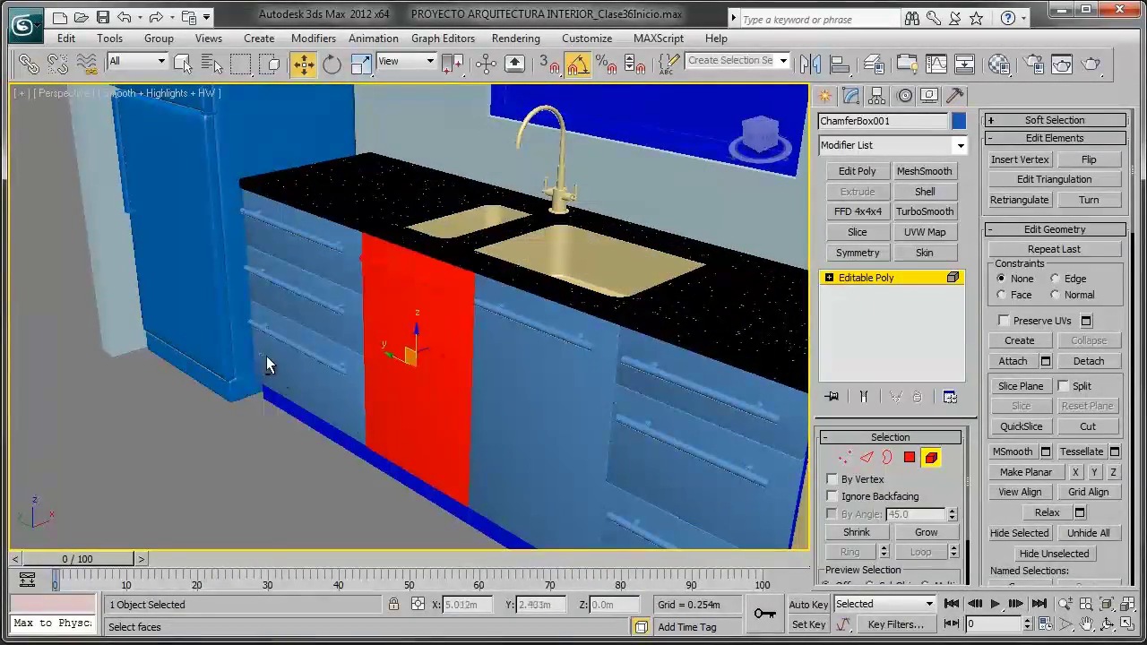
{"action": "left_click", "coordinate": [407, 260]}
Step: Orbit around the handle, toggling wireframe, and return to smooth shading over the sink cabinets
{"action": "scroll", "coordinate": [371, 205], "scroll_direction": "up", "scroll_amount": 2}
{"action": "scroll", "coordinate": [474, 266], "scroll_direction": "up", "scroll_amount": 2}
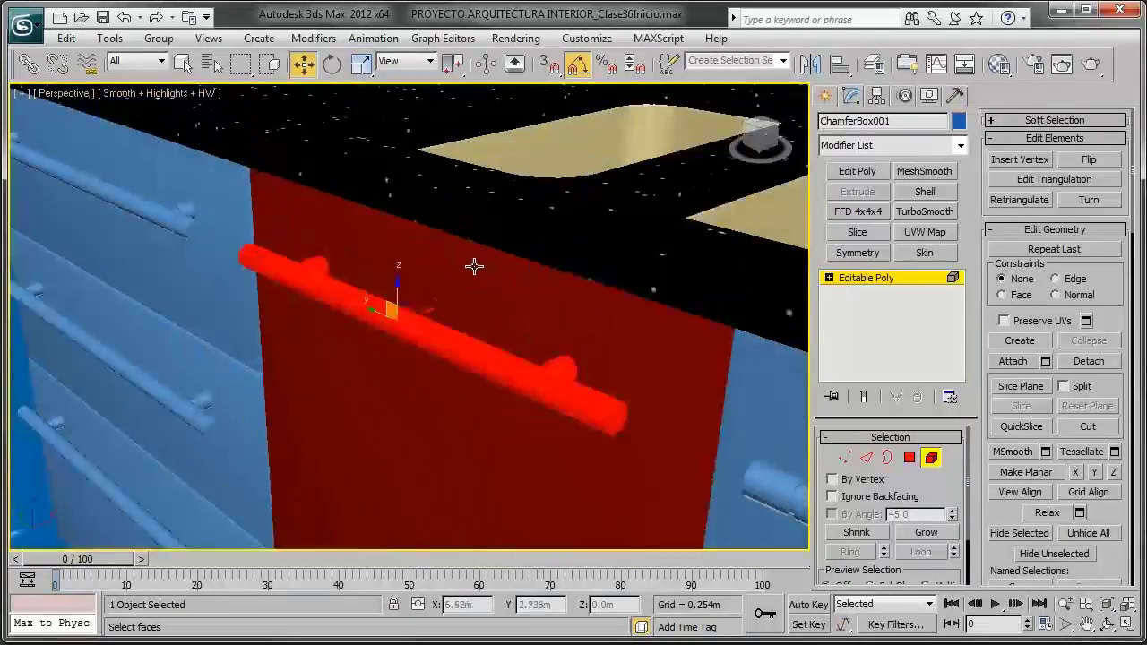
{"action": "middle_click_drag", "start_coordinate": [474, 267], "coordinate": [448, 269], "text": "alt"}
{"action": "key", "text": "F3"}
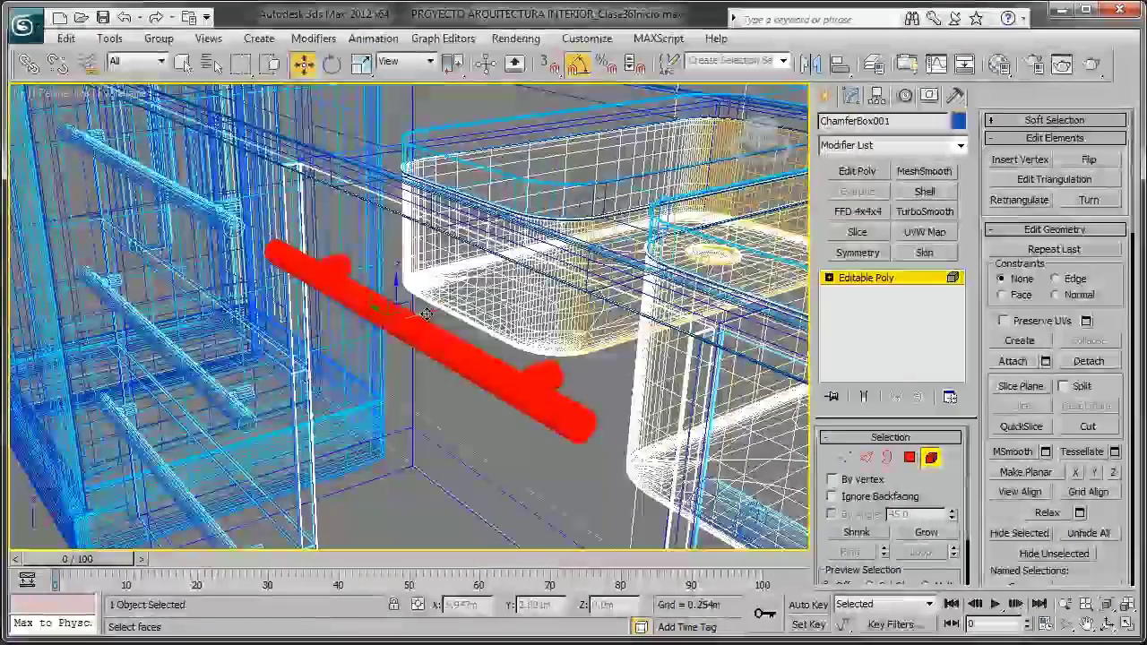
{"action": "middle_click_drag", "start_coordinate": [427, 313], "coordinate": [448, 324], "text": "alt"}
{"action": "scroll", "coordinate": [455, 331], "scroll_direction": "up", "scroll_amount": 2}
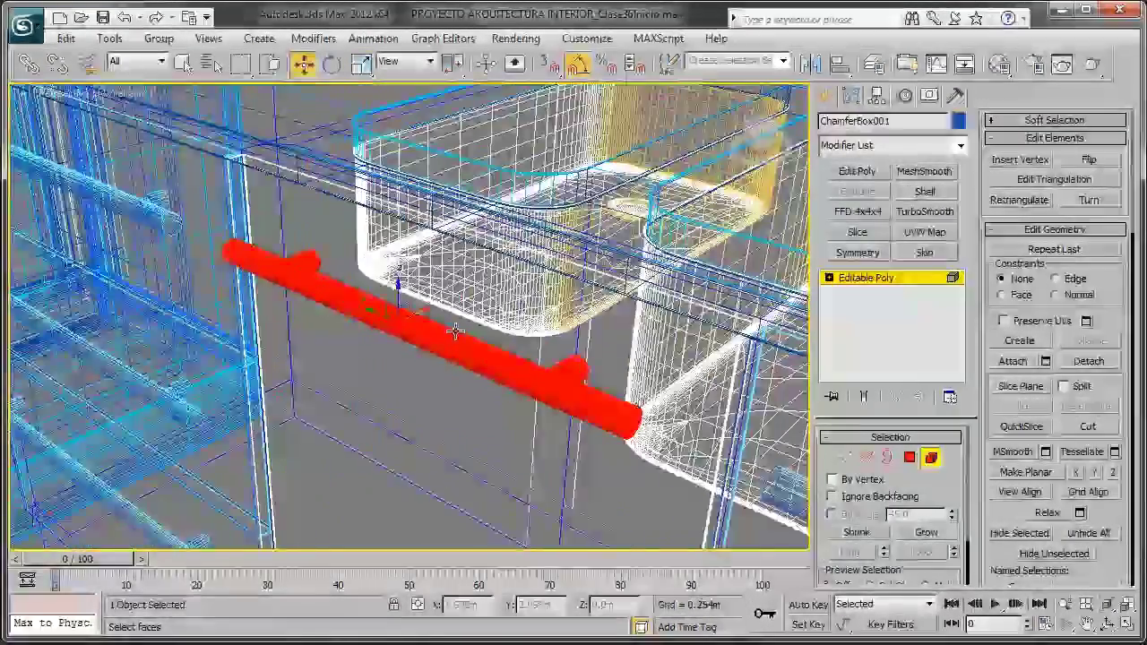
{"action": "scroll", "coordinate": [455, 331], "scroll_direction": "down", "scroll_amount": 3}
{"action": "key", "text": "F3"}
{"action": "middle_click_drag", "start_coordinate": [453, 309], "coordinate": [462, 290]}
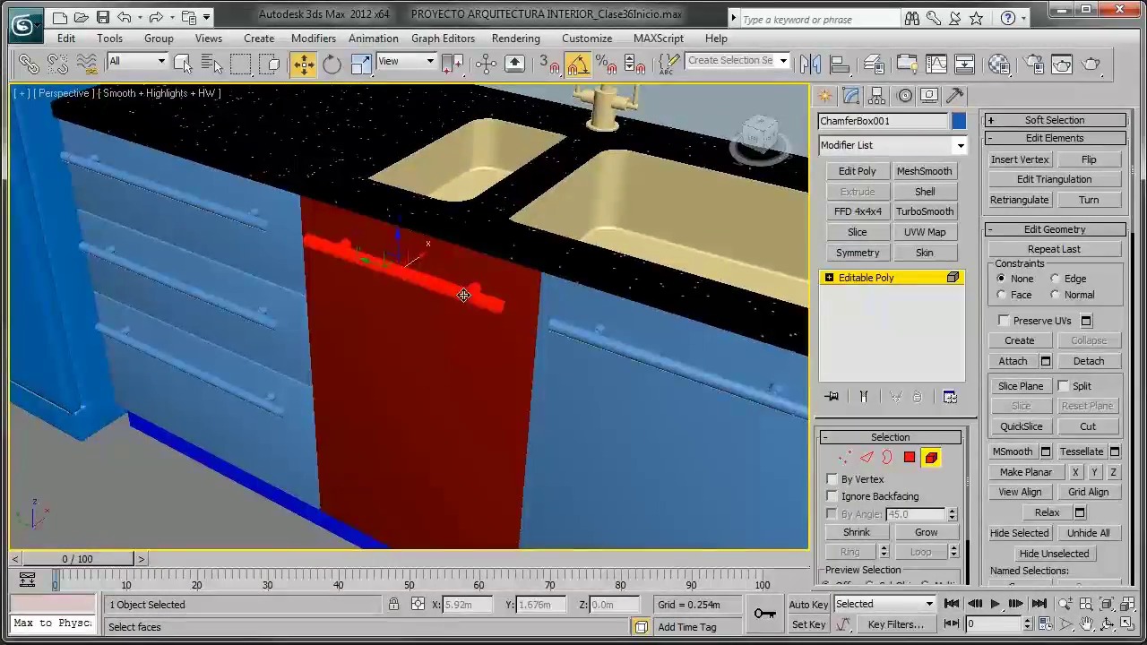
Step: Assign the grey cocina puerta mueble tirador material to the selected door handle
{"action": "key", "text": "m"}
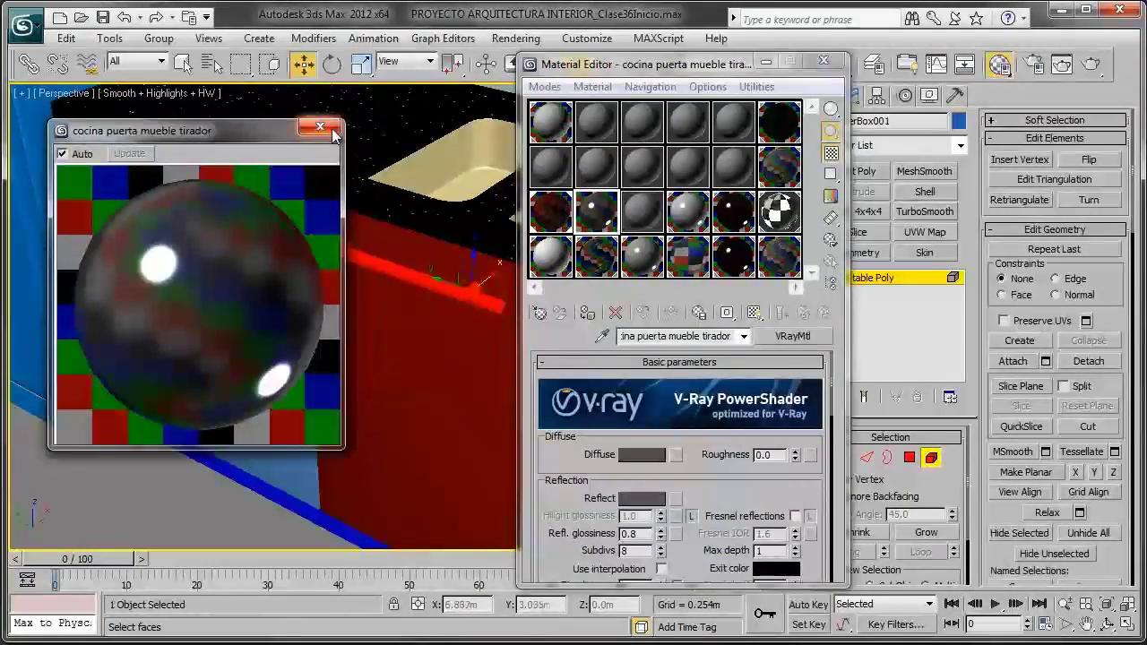
{"action": "left_click", "coordinate": [331, 132]}
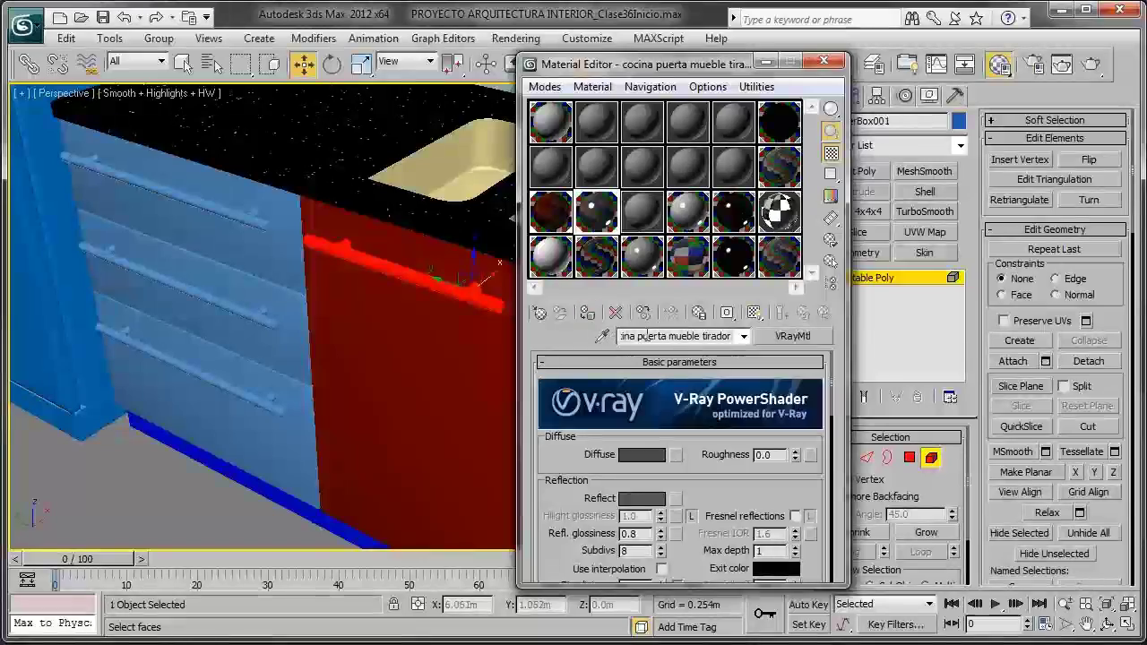
{"action": "left_click", "coordinate": [829, 131]}
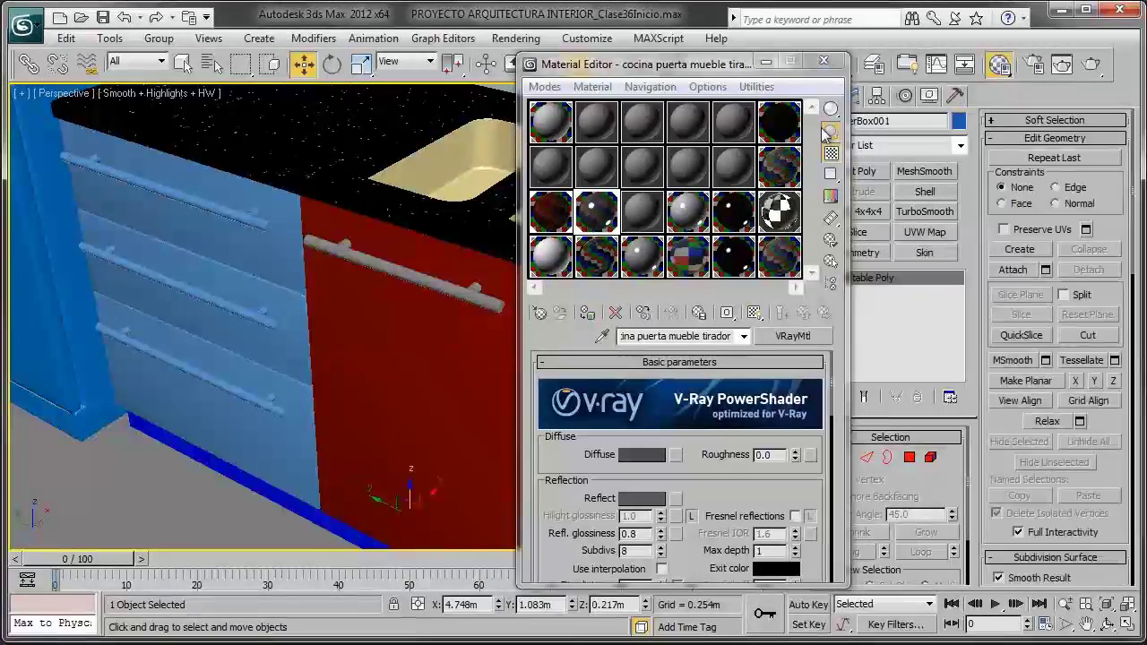
{"action": "left_click", "coordinate": [823, 61]}
{"action": "mouse_move", "coordinate": [604, 259]}
{"action": "middle_mouse_down", "text": "alt"}
{"action": "mouse_move", "coordinate": [615, 259]}
{"action": "mouse_move", "coordinate": [530, 289]}
{"action": "mouse_move", "coordinate": [546, 346]}
{"action": "mouse_move", "coordinate": [521, 304]}
{"action": "mouse_move", "coordinate": [564, 310]}
{"action": "mouse_move", "coordinate": [498, 334]}
{"action": "middle_mouse_up", "text": "alt"}
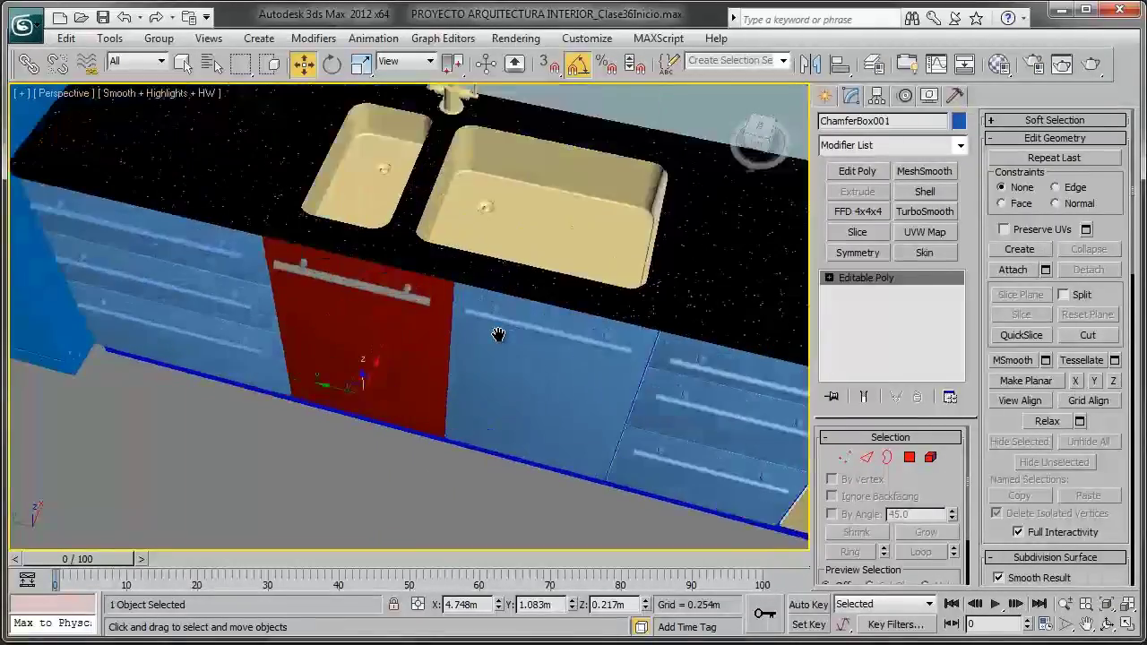
Step: Pick the door's Multi/Sub-Object material from the scene into an unused slot
{"action": "key", "text": "m"}
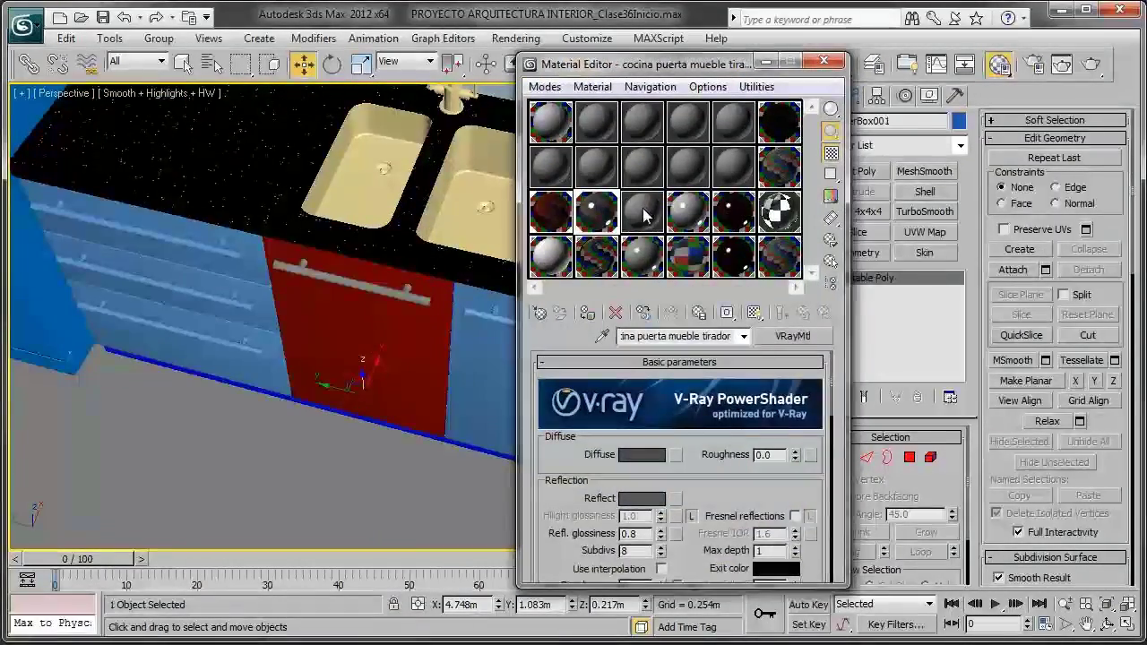
{"action": "left_click", "coordinate": [642, 212]}
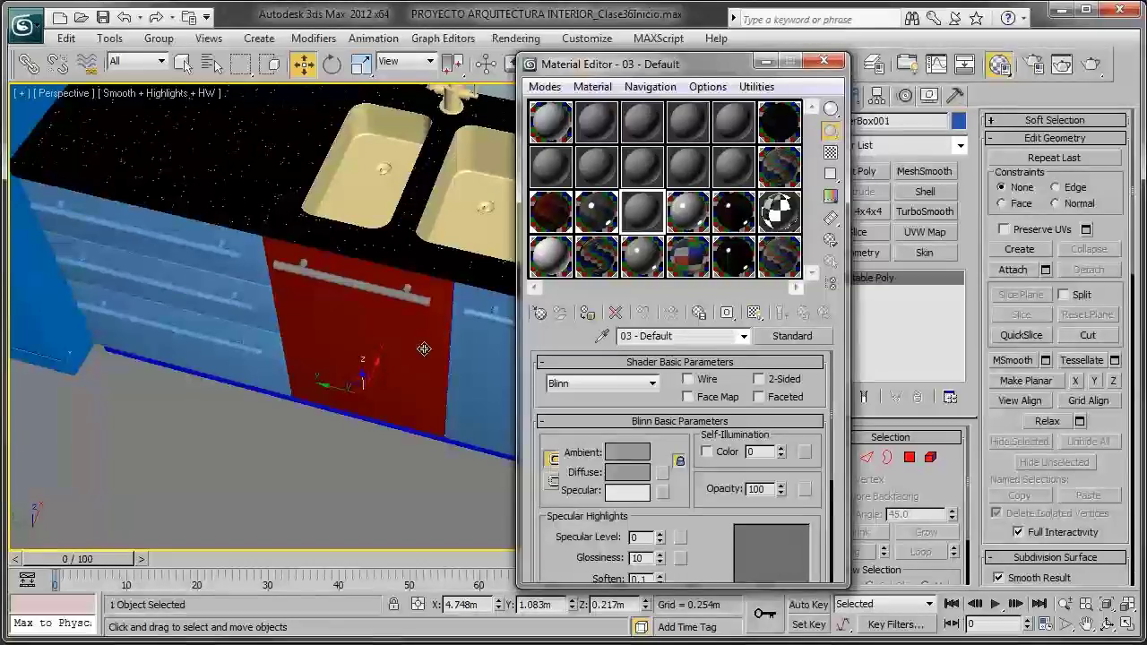
{"action": "middle_click_drag", "start_coordinate": [408, 340], "coordinate": [403, 340]}
{"action": "scroll", "coordinate": [403, 340], "scroll_direction": "up", "scroll_amount": 2}
{"action": "left_click", "coordinate": [602, 335]}
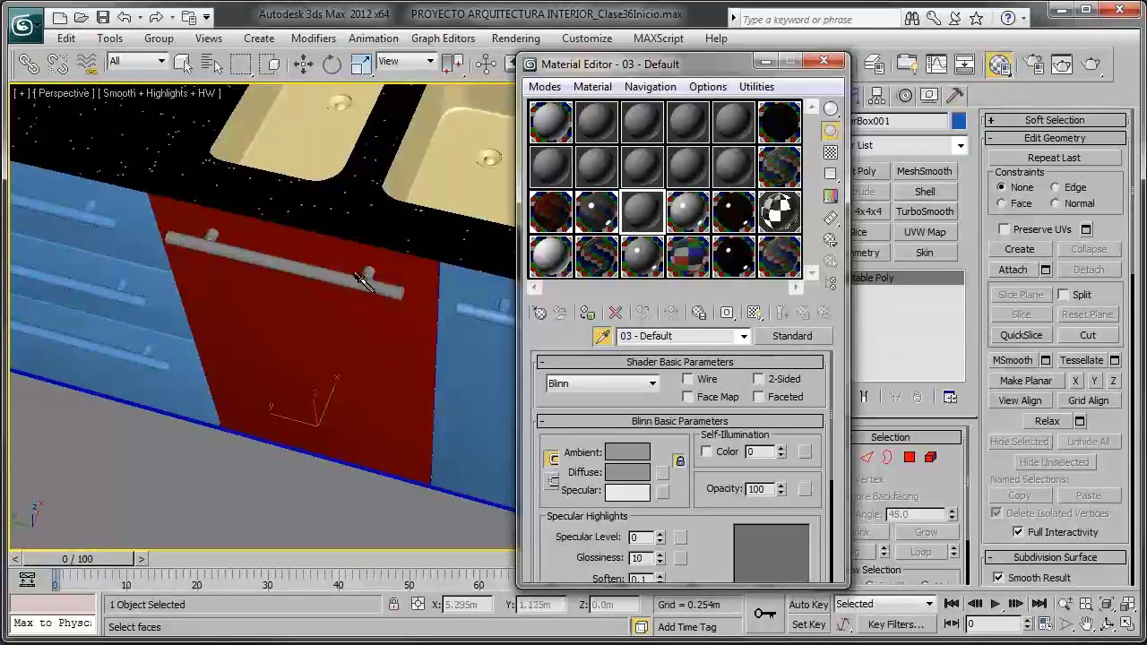
{"action": "left_click", "coordinate": [363, 280]}
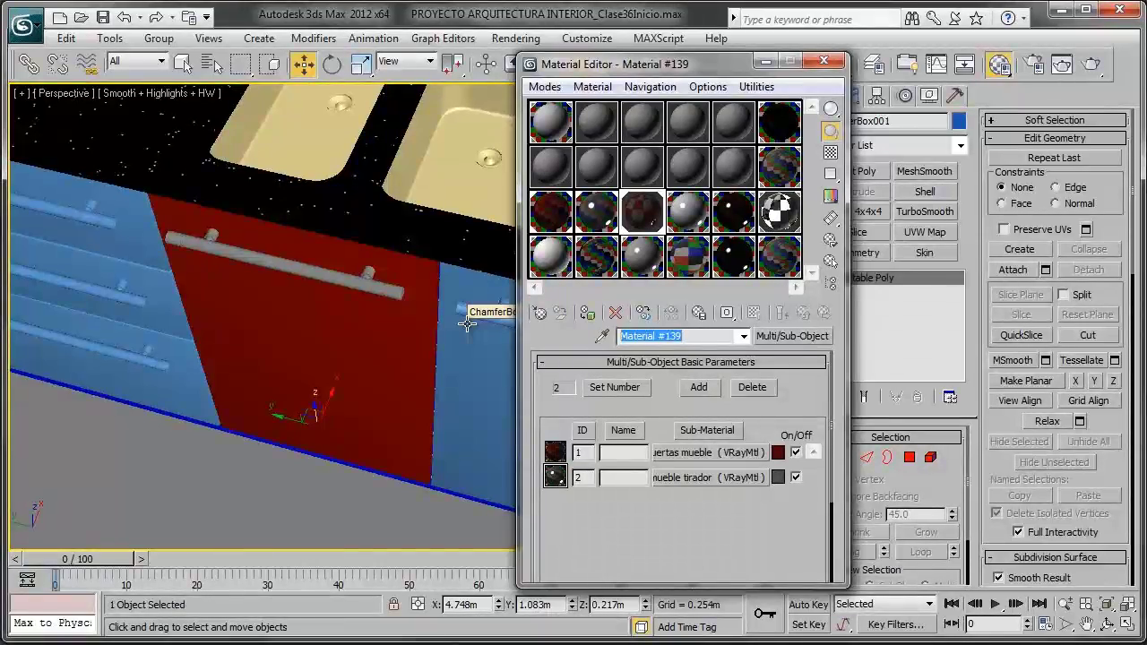
Step: Rename the multi/sub-object material to 'cocina puerta total'
{"action": "type", "text": "puerta tota"}
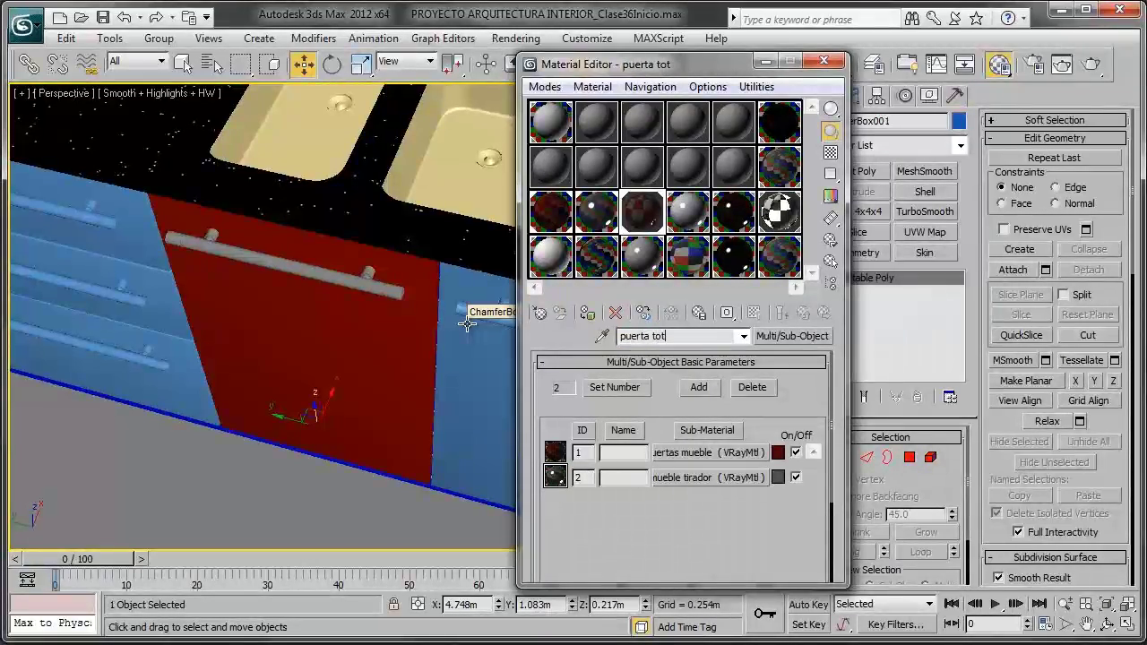
{"action": "key", "text": "BackSpace"}
{"action": "key", "text": "BackSpace"}
{"action": "key", "text": "BackSpace"}
{"action": "key", "text": "BackSpace"}
{"action": "key", "text": "BackSpace"}
{"action": "type", "text": "cocina pue"}
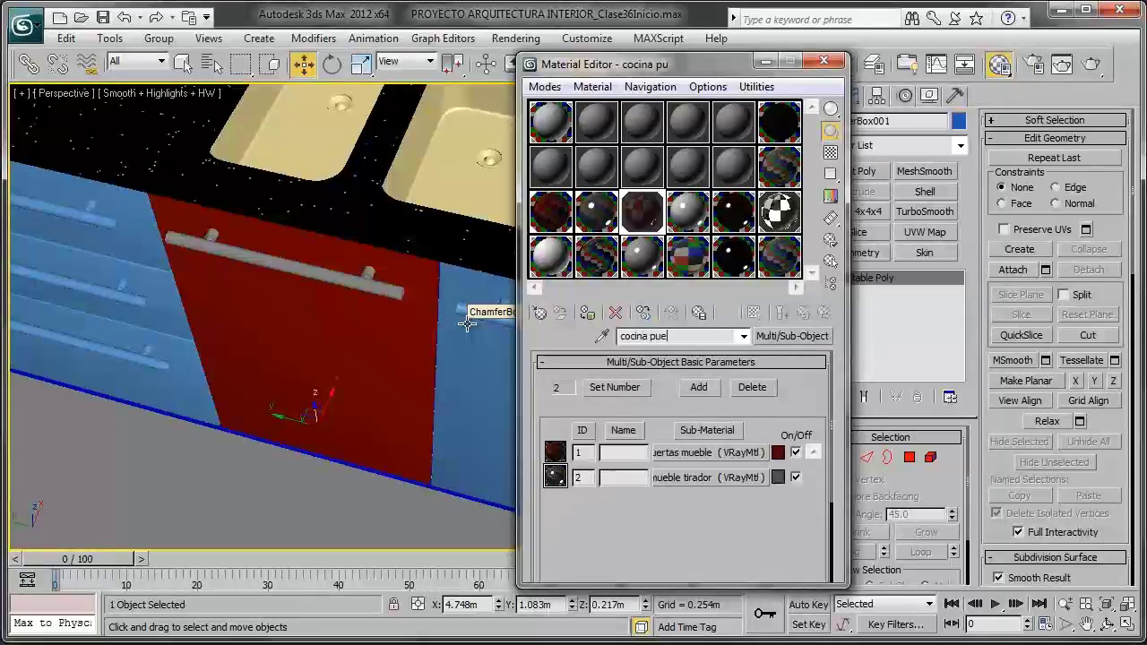
{"action": "type", "text": "rta total"}
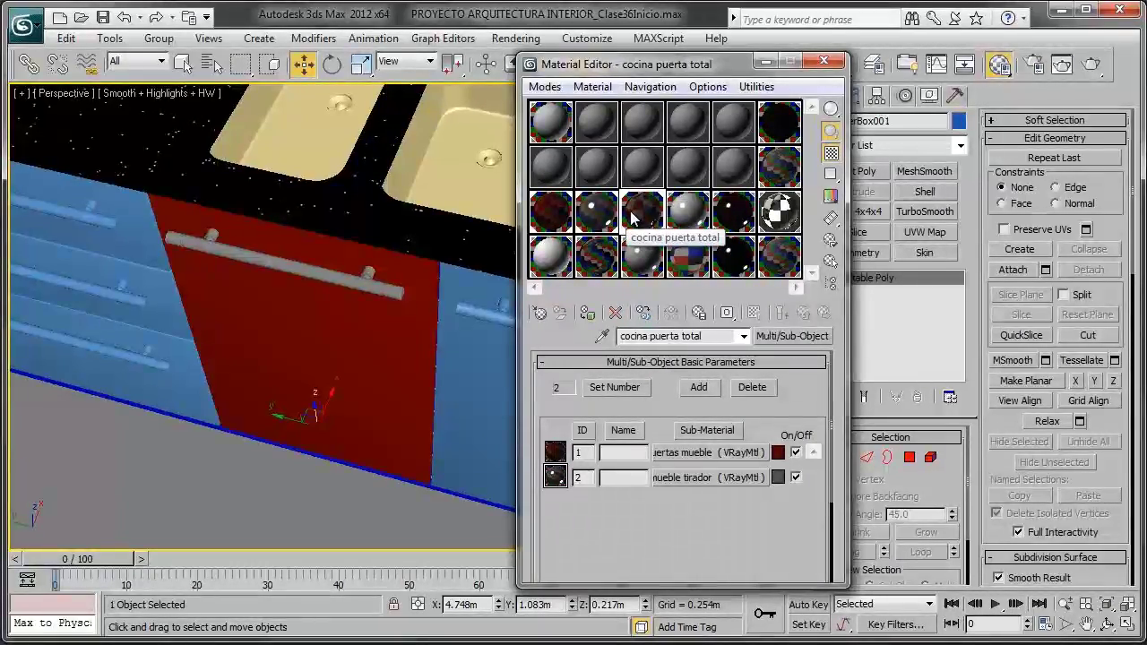
{"action": "left_click", "coordinate": [642, 257]}
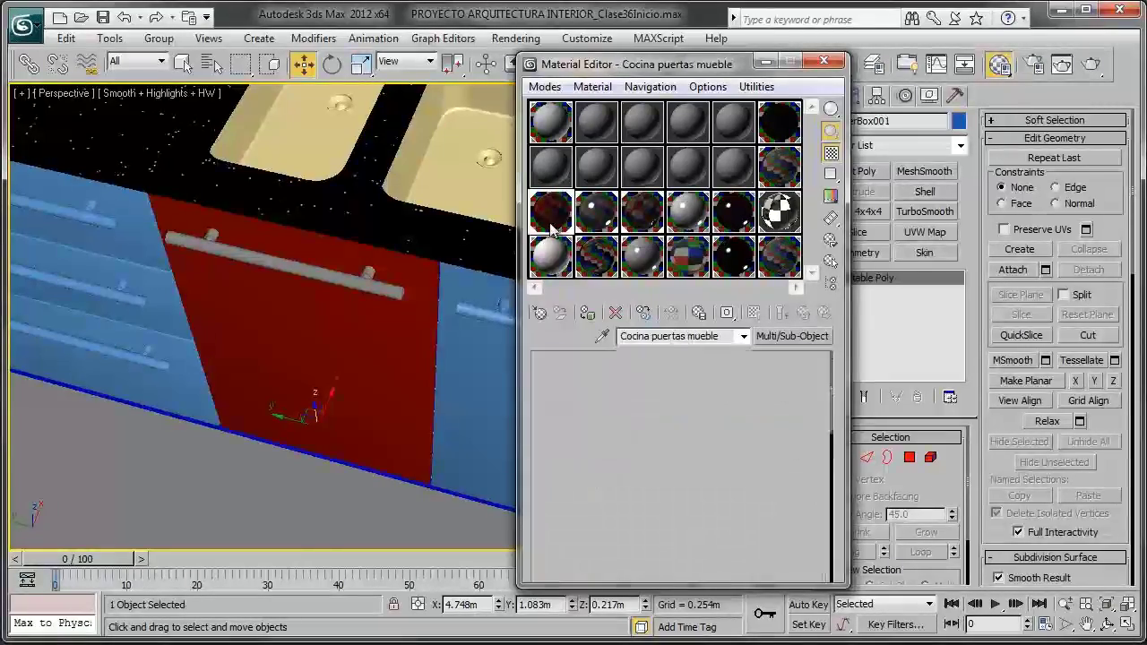
{"action": "double_click", "coordinate": [655, 254]}
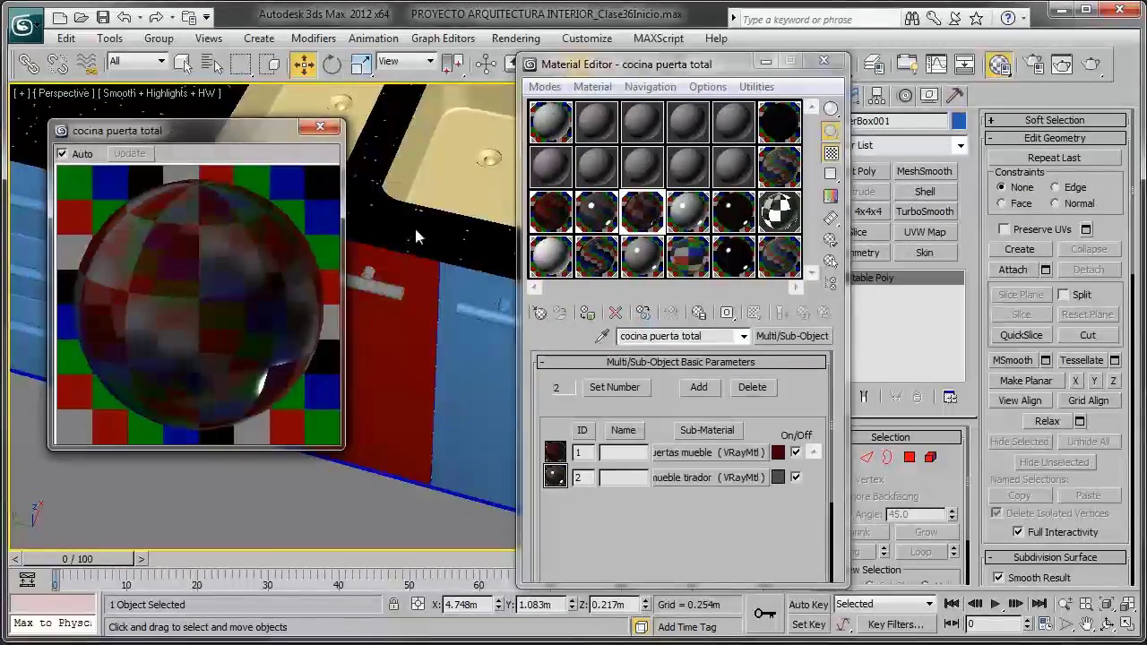
{"action": "left_click_drag", "start_coordinate": [209, 278], "coordinate": [153, 303]}
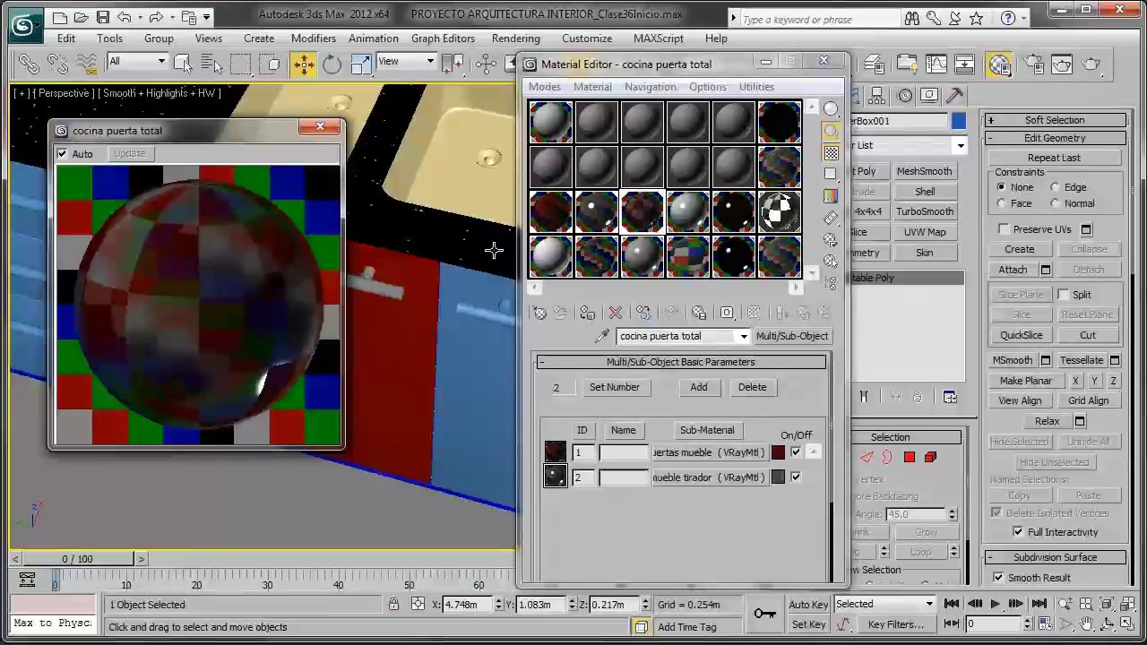
{"action": "left_click", "coordinate": [690, 452]}
{"action": "left_click", "coordinate": [652, 422]}
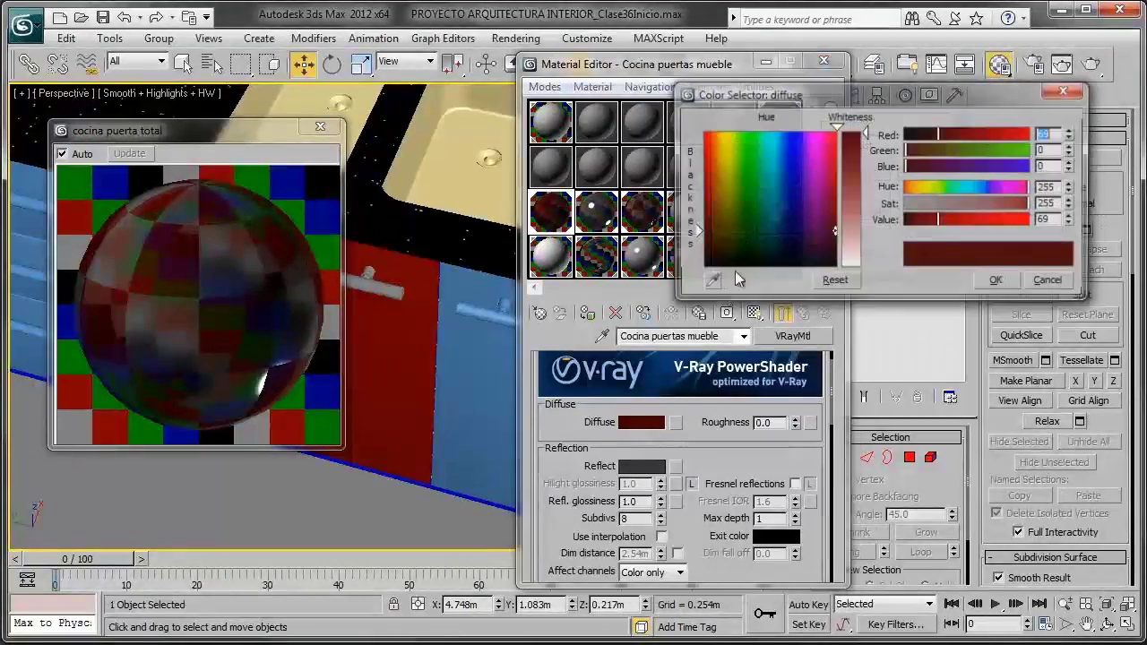
{"action": "left_click_drag", "start_coordinate": [735, 270], "coordinate": [721, 132]}
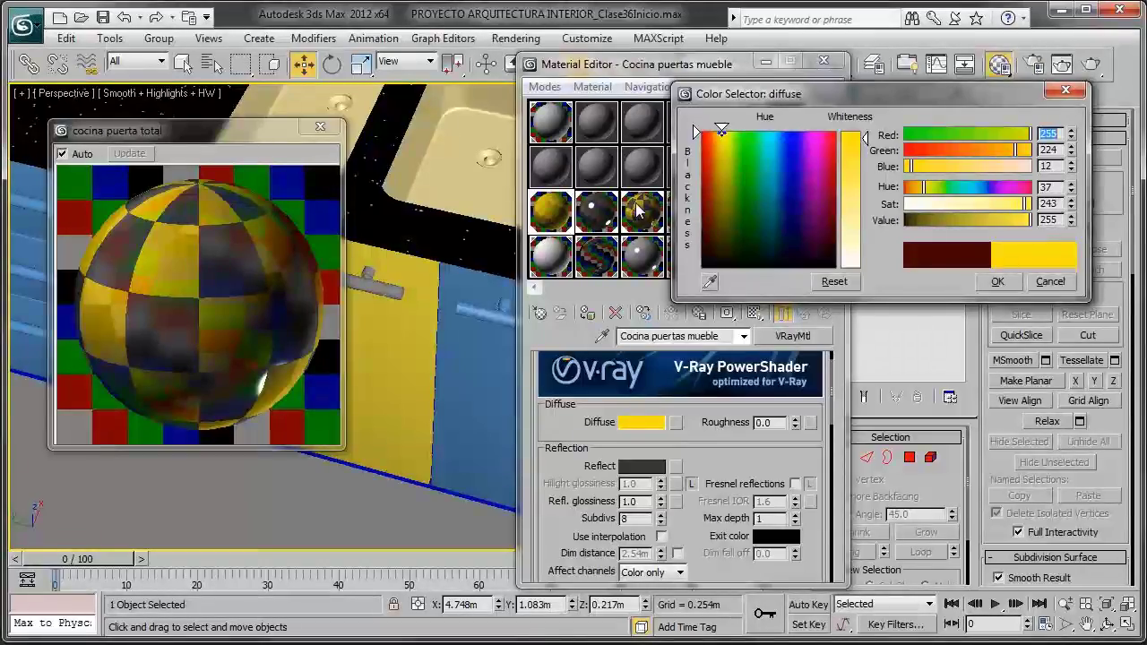
{"action": "left_click", "coordinate": [1047, 281]}
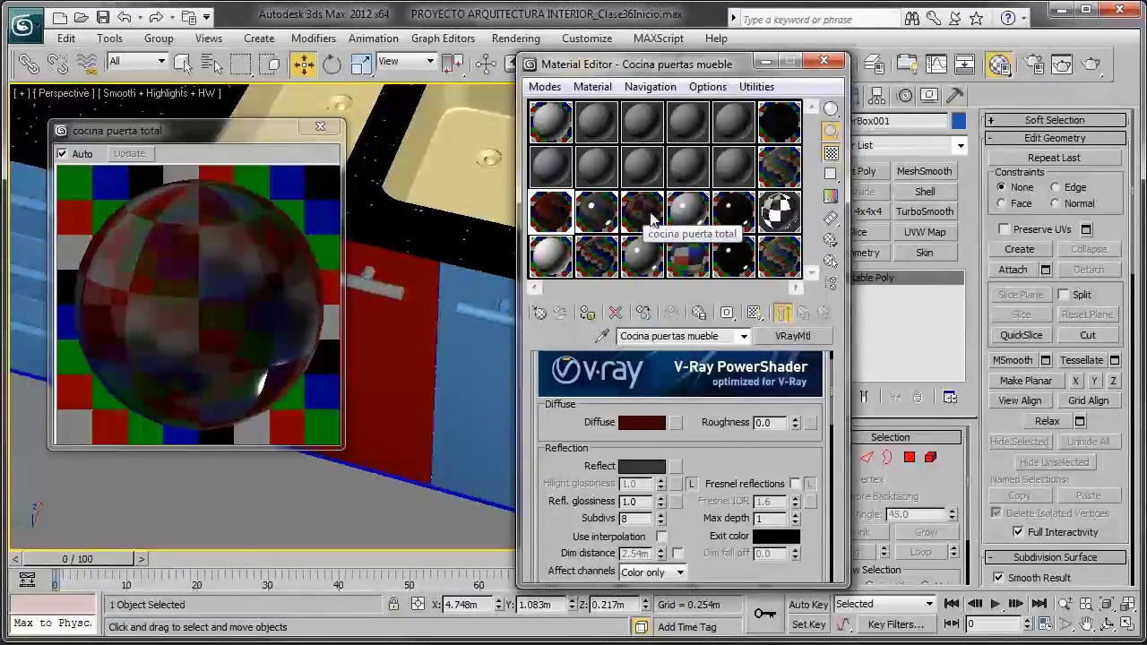
{"action": "left_click", "coordinate": [320, 127]}
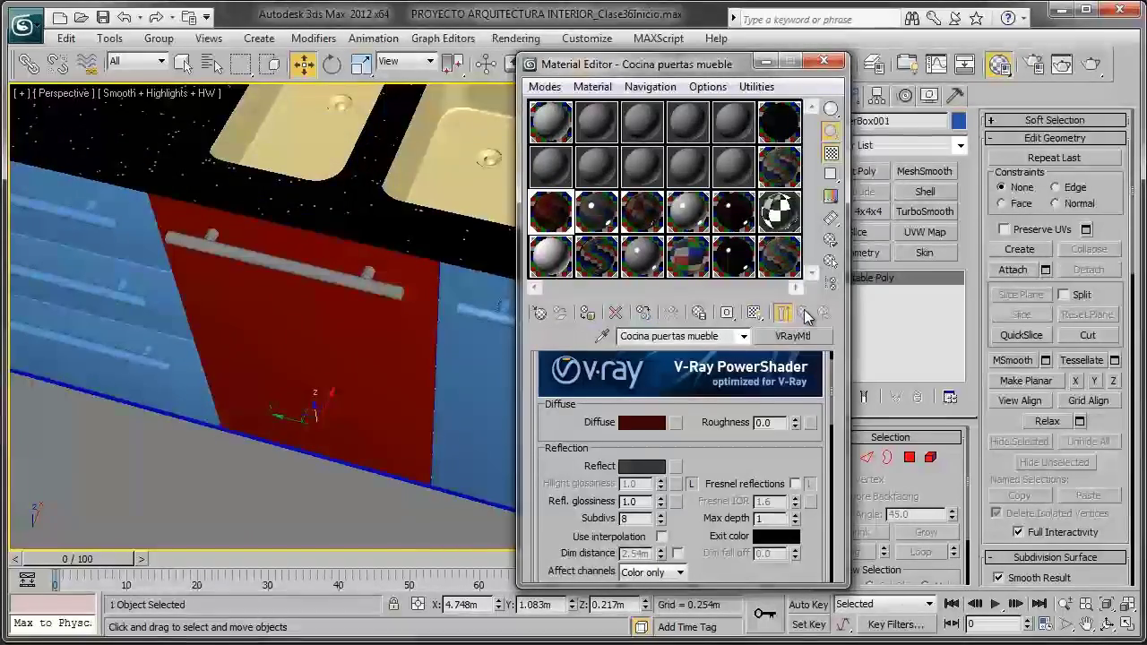
{"action": "left_click", "coordinate": [632, 222]}
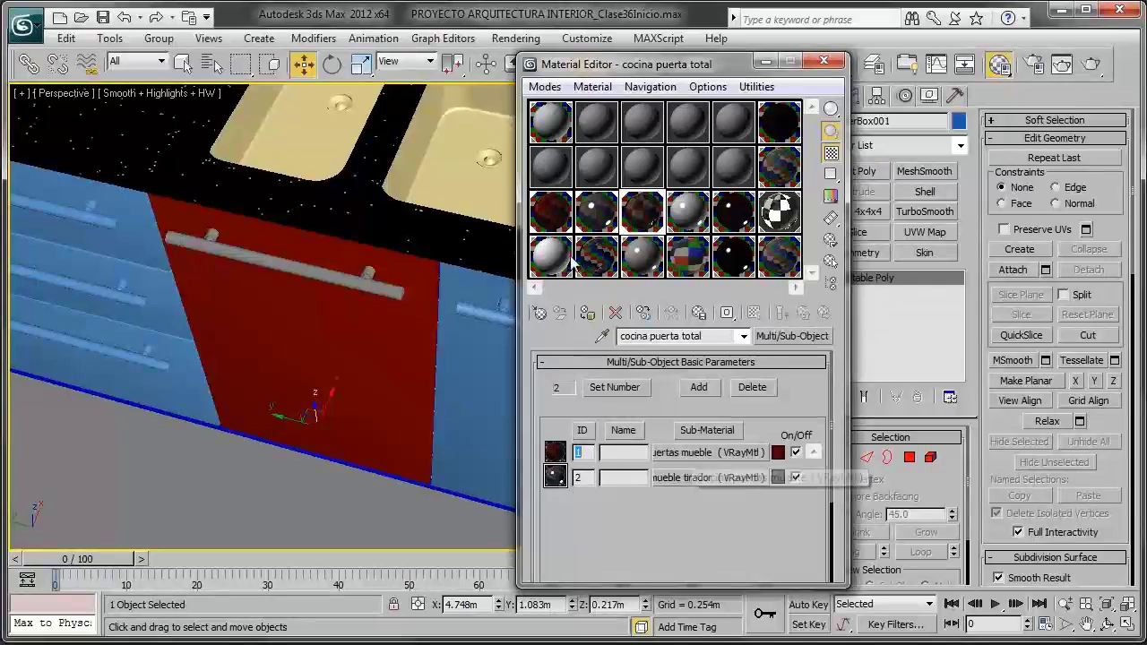
{"action": "left_click", "coordinate": [694, 453]}
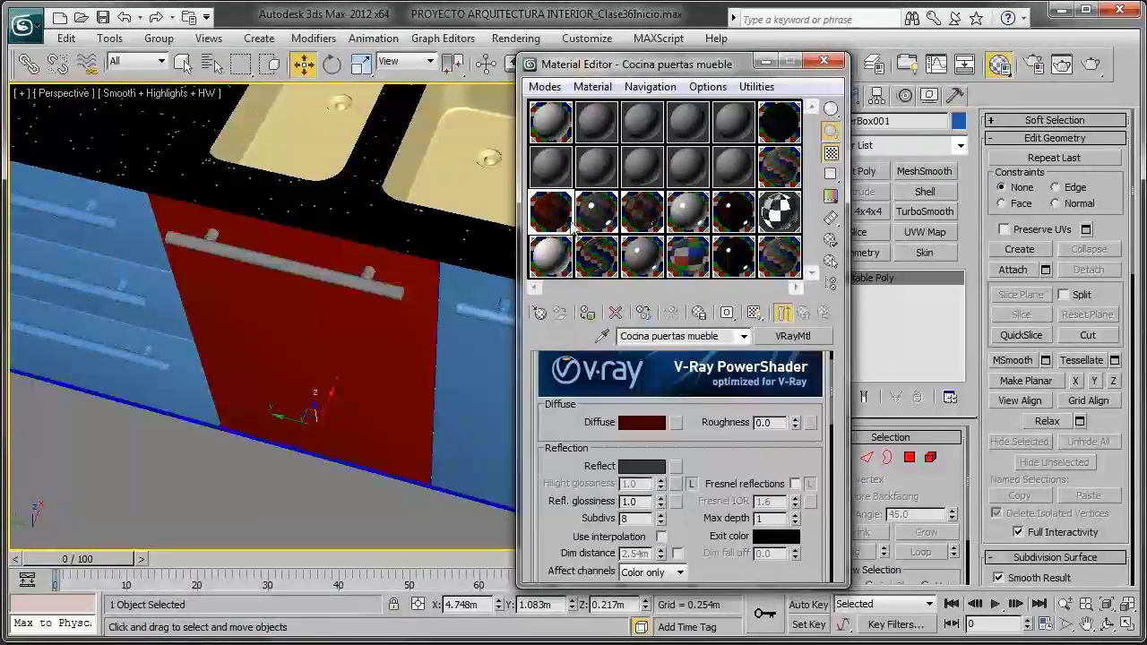
Step: Apply the cocina puerta total material to the blue door beside the red one
{"action": "left_click", "coordinate": [596, 215]}
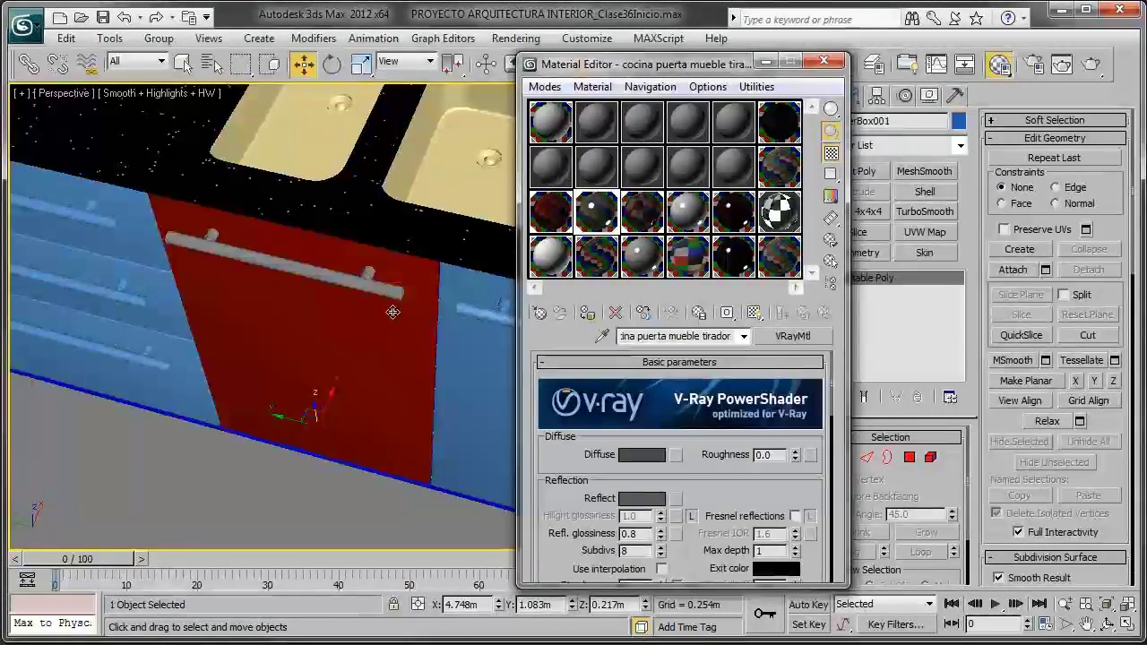
{"action": "middle_click_drag", "start_coordinate": [295, 287], "coordinate": [192, 274]}
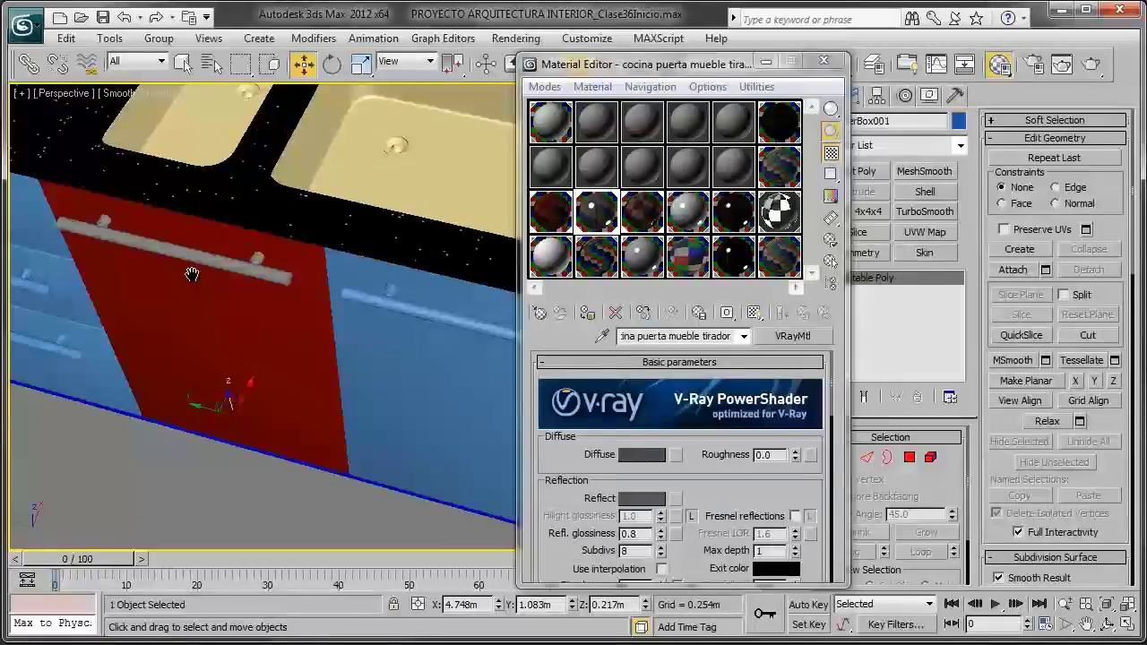
{"action": "scroll", "coordinate": [304, 298], "scroll_direction": "down", "scroll_amount": 3}
{"action": "scroll", "coordinate": [310, 305], "scroll_direction": "down", "scroll_amount": 2}
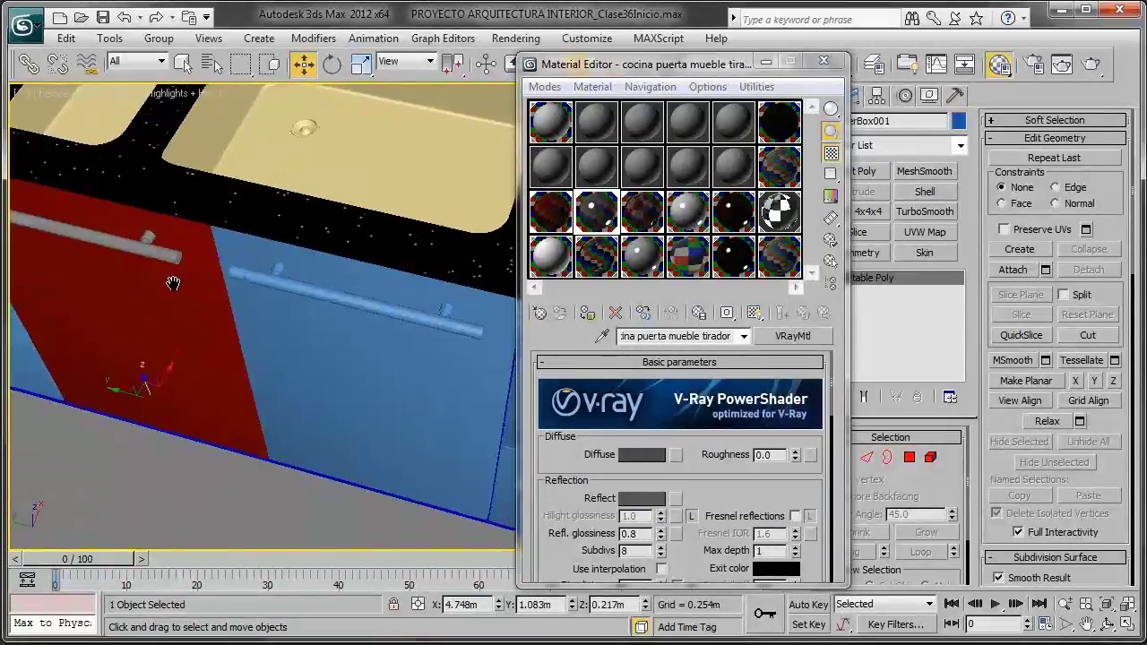
{"action": "scroll", "coordinate": [287, 308], "scroll_direction": "down", "scroll_amount": 3}
{"action": "scroll", "coordinate": [282, 310], "scroll_direction": "down", "scroll_amount": 2}
{"action": "scroll", "coordinate": [305, 340], "scroll_direction": "down", "scroll_amount": 2}
{"action": "scroll", "coordinate": [277, 345], "scroll_direction": "down", "scroll_amount": 2}
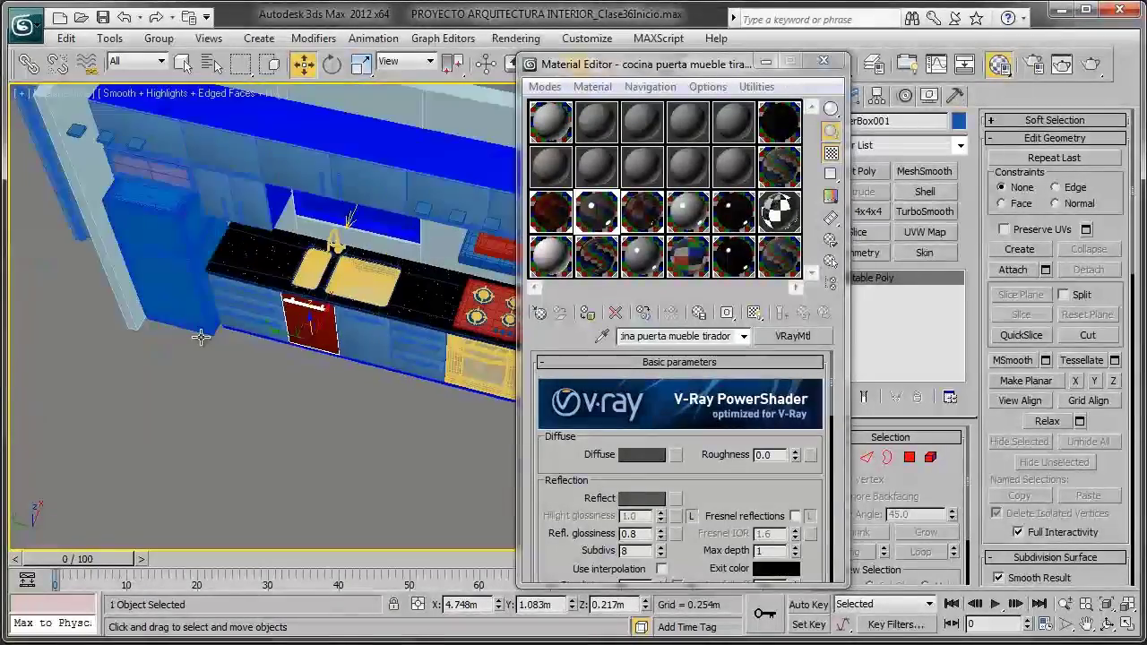
{"action": "middle_click_drag", "start_coordinate": [212, 243], "coordinate": [259, 232], "text": "alt"}
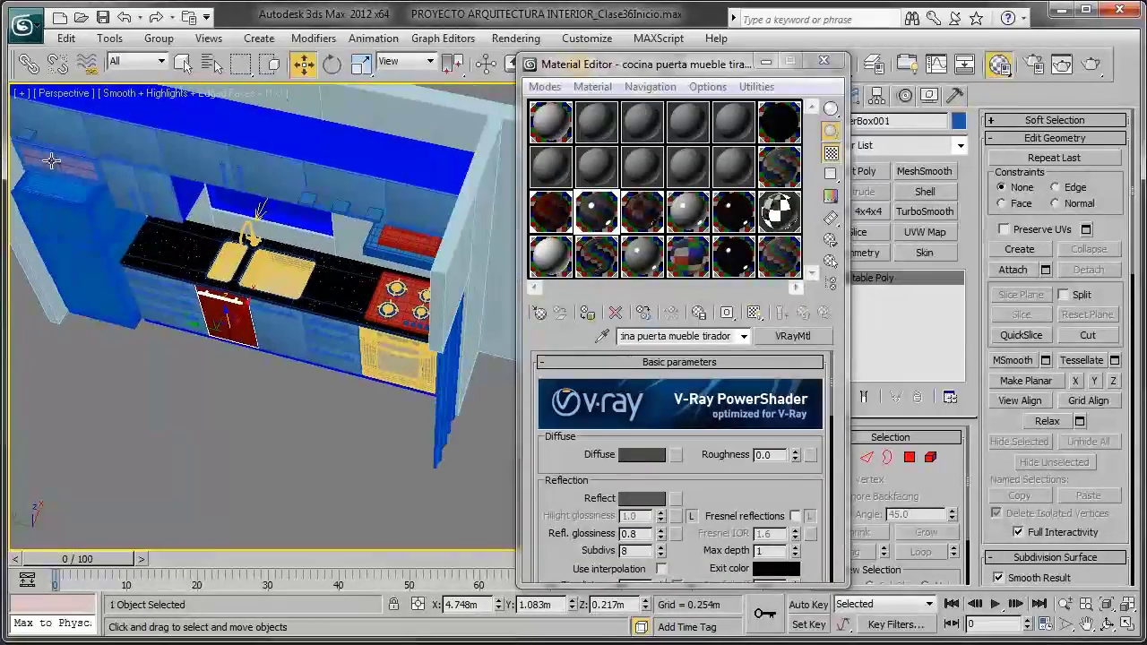
{"action": "scroll", "coordinate": [250, 260], "scroll_direction": "up", "scroll_amount": 2}
{"action": "scroll", "coordinate": [256, 304], "scroll_direction": "up", "scroll_amount": 3}
{"action": "scroll", "coordinate": [340, 321], "scroll_direction": "up", "scroll_amount": 1}
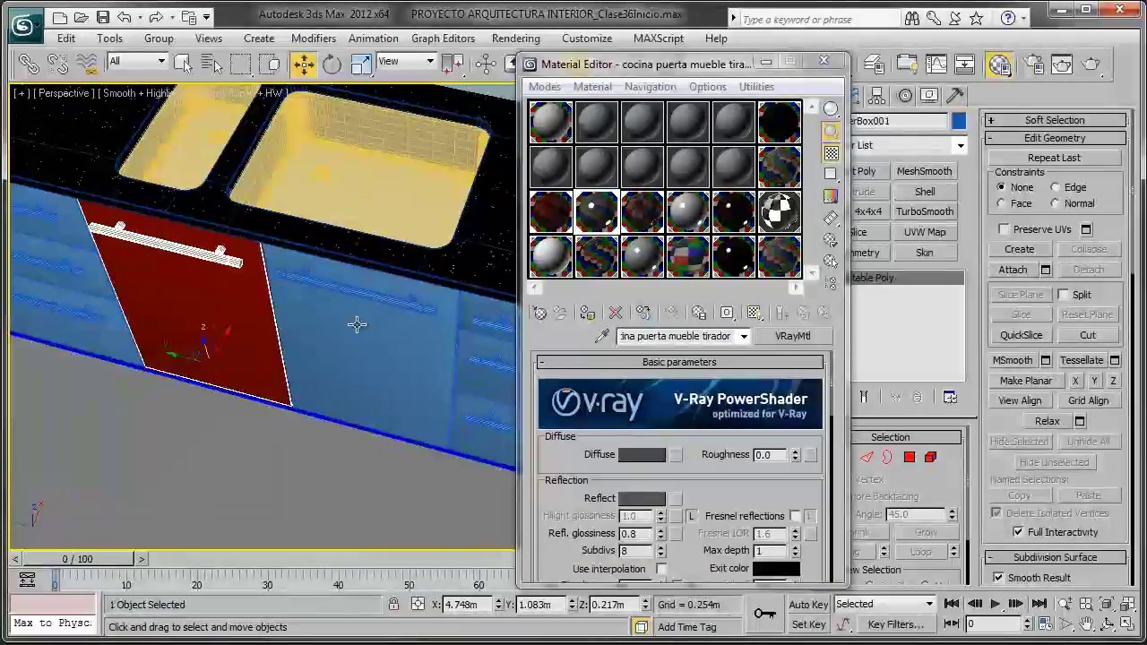
{"action": "left_click", "coordinate": [349, 315]}
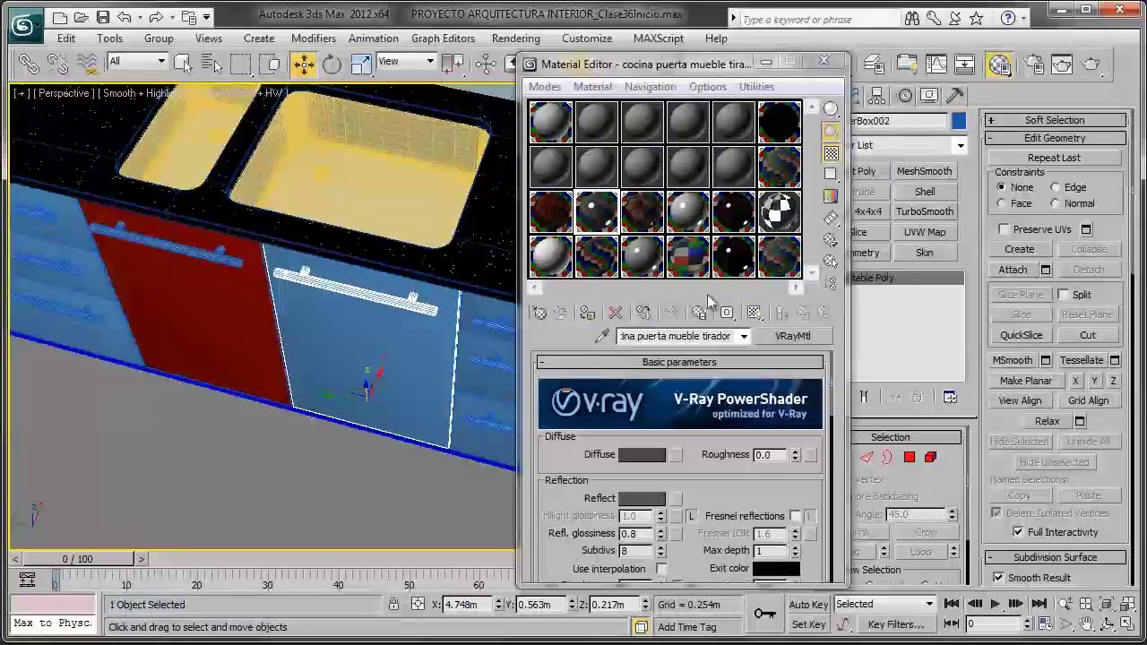
{"action": "left_click", "coordinate": [803, 312]}
{"action": "left_click", "coordinate": [587, 312]}
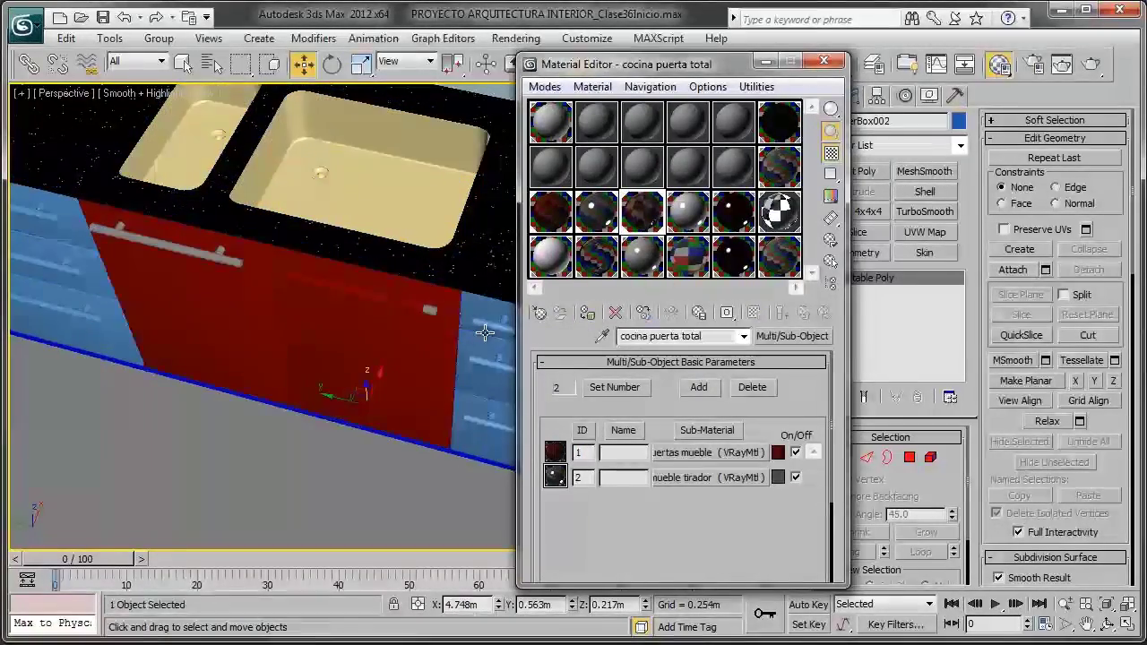
Step: In Element mode, select the red door's handle and check its tirador sub-material settings
{"action": "scroll", "coordinate": [425, 336], "scroll_direction": "up", "scroll_amount": 1}
{"action": "scroll", "coordinate": [422, 323], "scroll_direction": "up", "scroll_amount": 2}
{"action": "scroll", "coordinate": [417, 295], "scroll_direction": "up", "scroll_amount": 1}
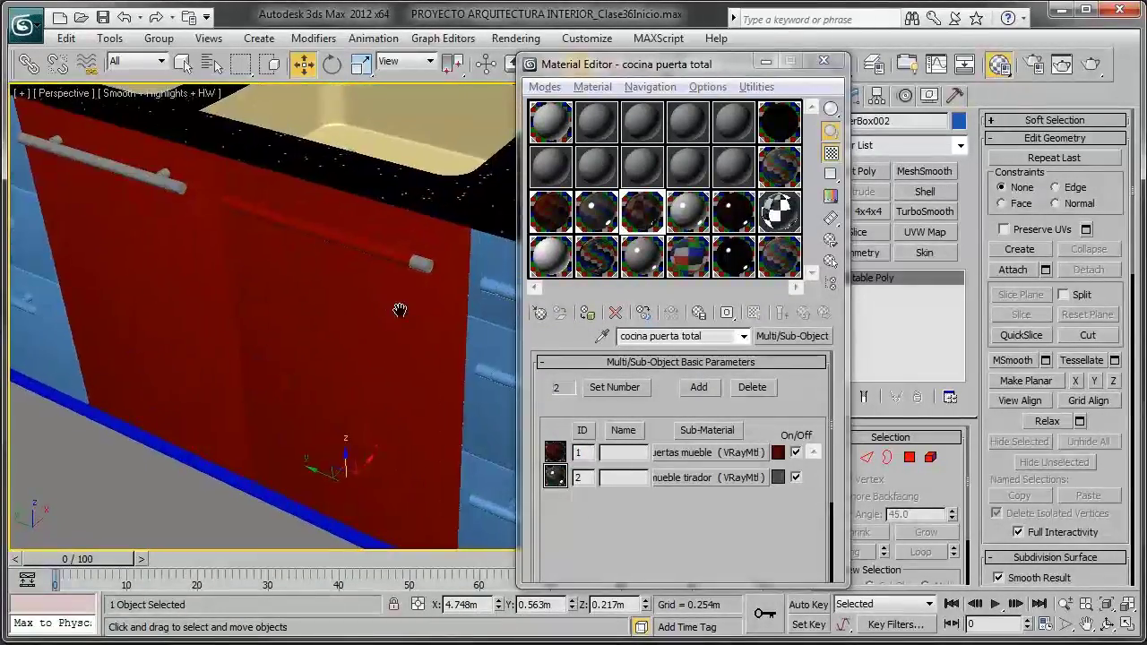
{"action": "scroll", "coordinate": [434, 254], "scroll_direction": "up", "scroll_amount": 1}
{"action": "middle_click_drag", "start_coordinate": [377, 199], "coordinate": [379, 272]}
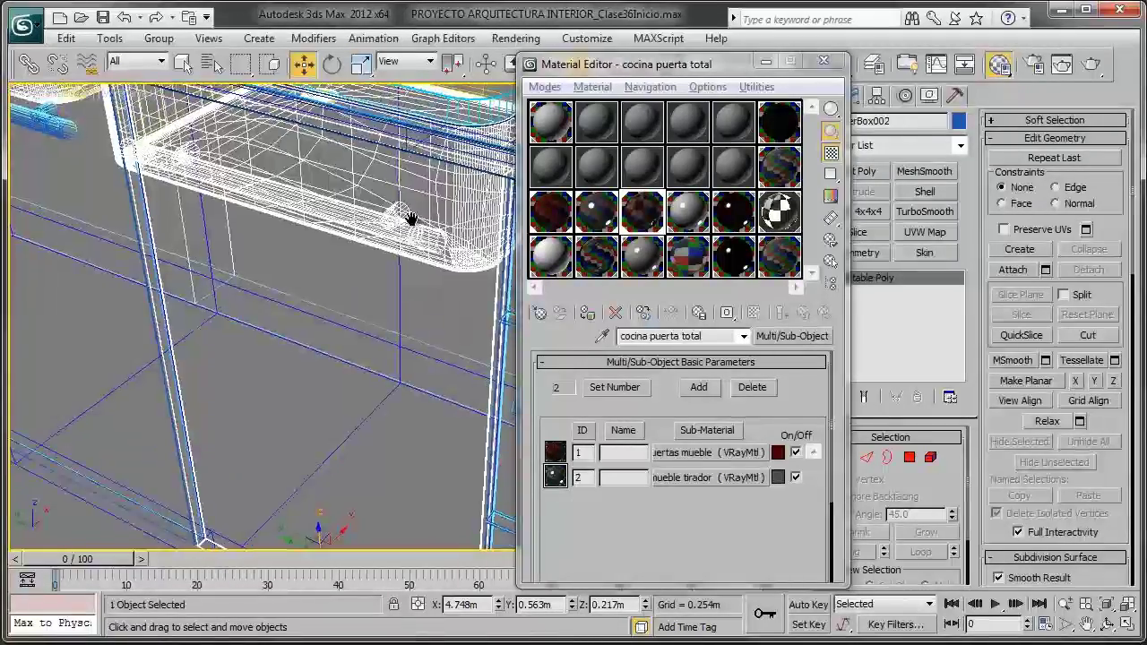
{"action": "scroll", "coordinate": [379, 271], "scroll_direction": "down", "scroll_amount": 1}
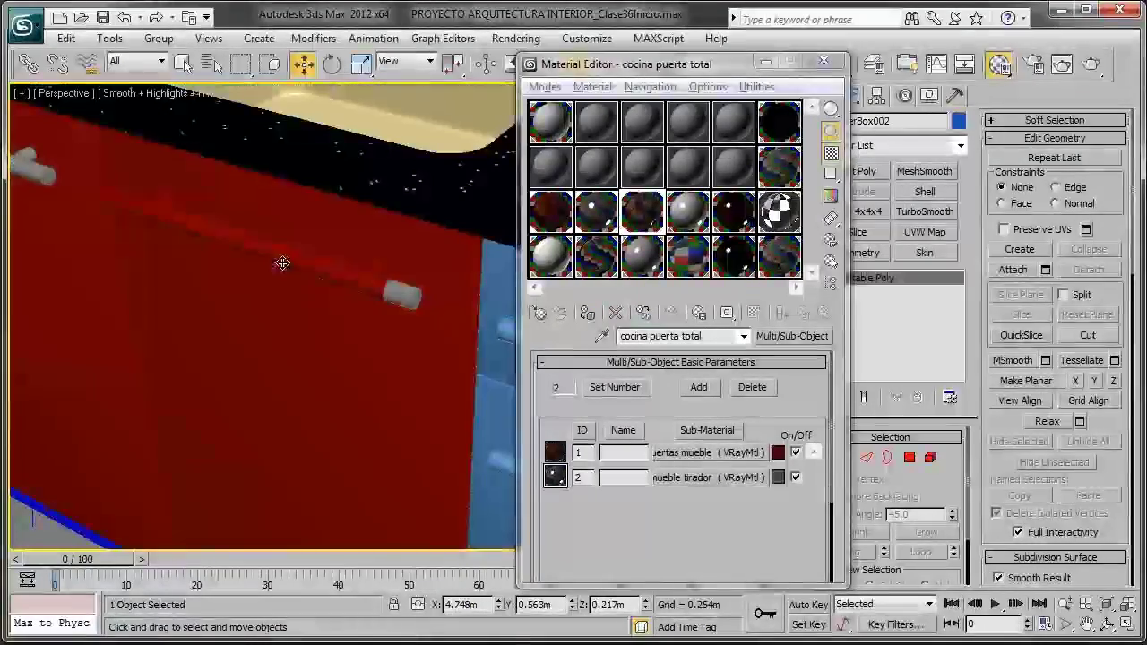
{"action": "scroll", "coordinate": [366, 277], "scroll_direction": "down", "scroll_amount": 1}
{"action": "scroll", "coordinate": [362, 296], "scroll_direction": "down", "scroll_amount": 1}
{"action": "middle_click_drag", "start_coordinate": [442, 328], "coordinate": [321, 299]}
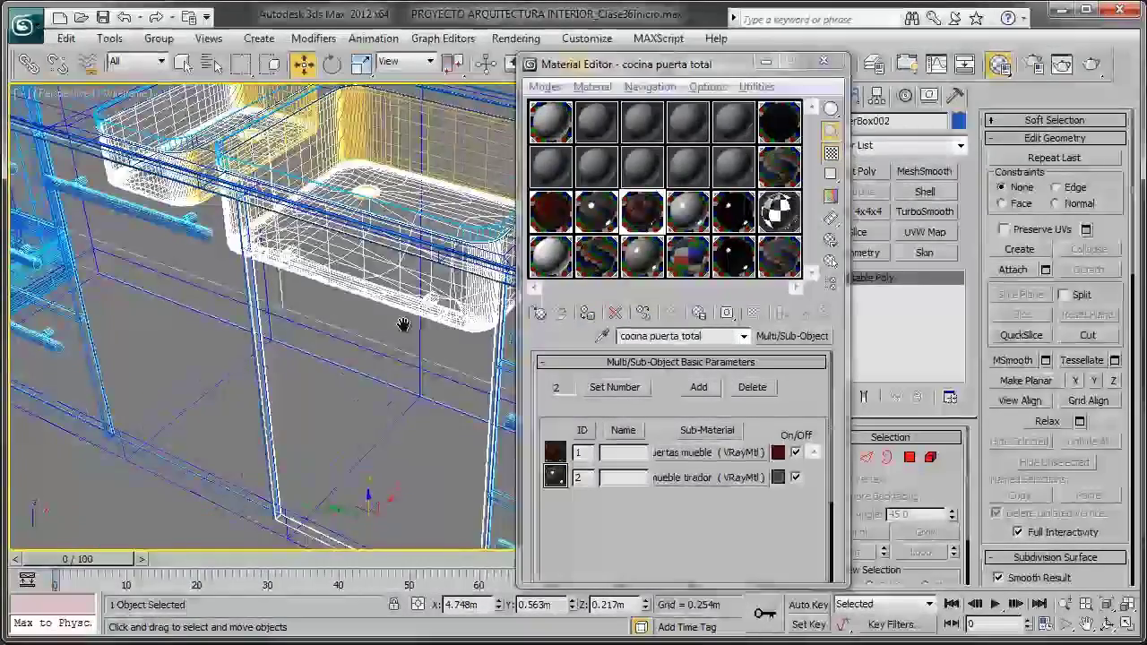
{"action": "left_click", "coordinate": [931, 462]}
{"action": "left_click", "coordinate": [322, 283]}
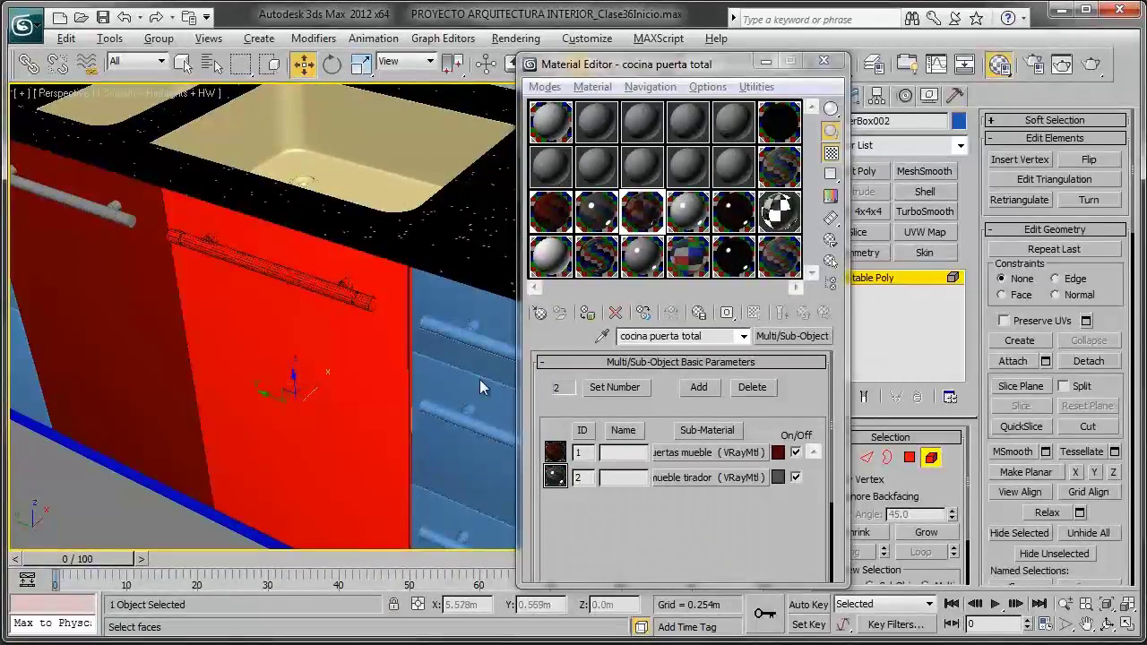
{"action": "left_click", "coordinate": [286, 273]}
{"action": "left_click", "coordinate": [708, 476]}
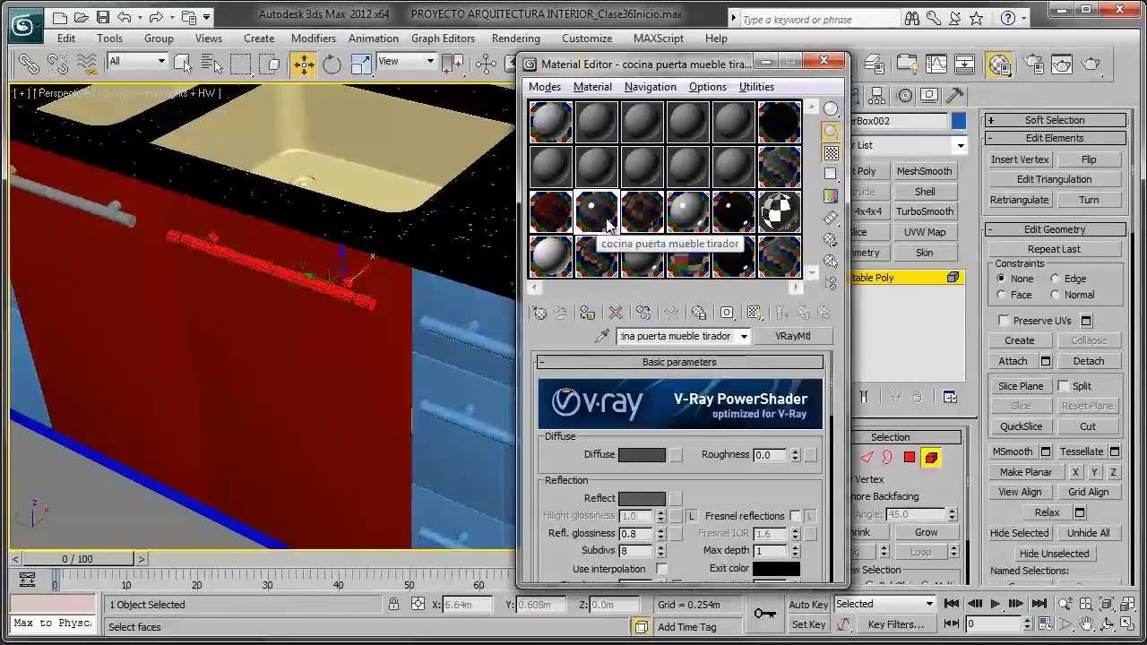
{"action": "left_click", "coordinate": [930, 457]}
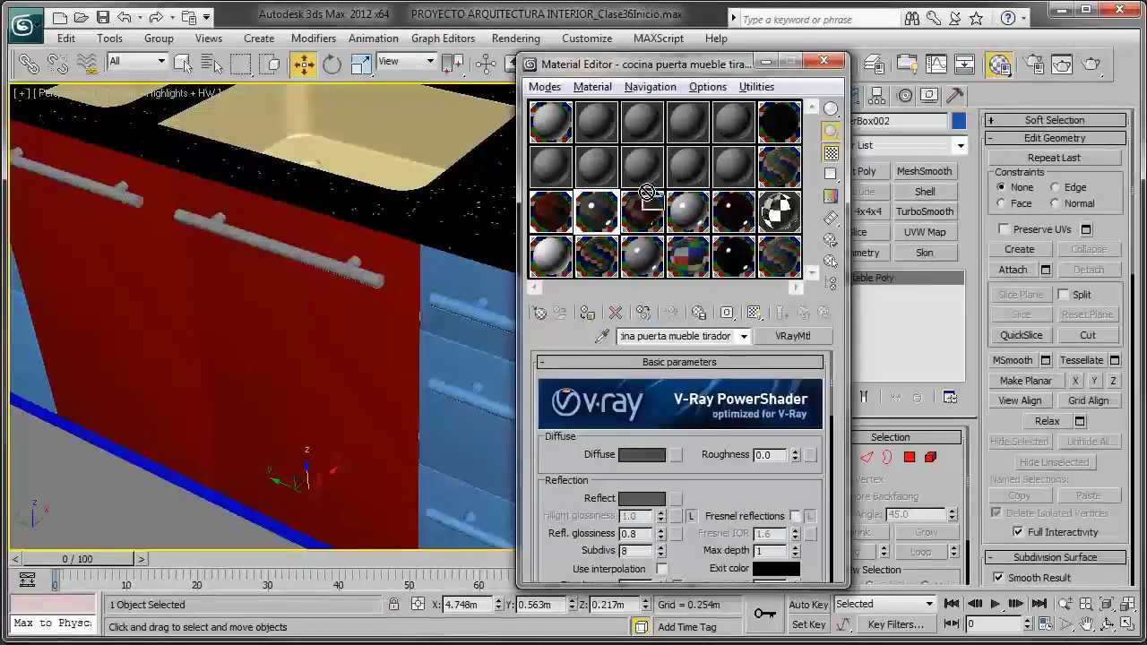
Step: Activate a spare material slot and select the blue cabinet's drawer front
{"action": "left_click", "coordinate": [641, 211]}
{"action": "left_click", "coordinate": [616, 311]}
{"action": "mouse_move", "coordinate": [397, 328]}
{"action": "middle_mouse_down"}
{"action": "mouse_move", "coordinate": [323, 309]}
{"action": "mouse_move", "coordinate": [285, 275]}
{"action": "mouse_move", "coordinate": [365, 277]}
{"action": "middle_mouse_up"}
{"action": "scroll", "coordinate": [323, 309], "scroll_direction": "down", "scroll_amount": 3}
{"action": "scroll", "coordinate": [276, 264], "scroll_direction": "up", "scroll_amount": 3}
{"action": "left_click", "coordinate": [182, 187]}
{"action": "scroll", "coordinate": [181, 187], "scroll_direction": "up", "scroll_amount": 5}
Step: With Cocina puertas mueble active, select the blue drawer fronts and several cabinet doors
{"action": "key", "text": "F4"}
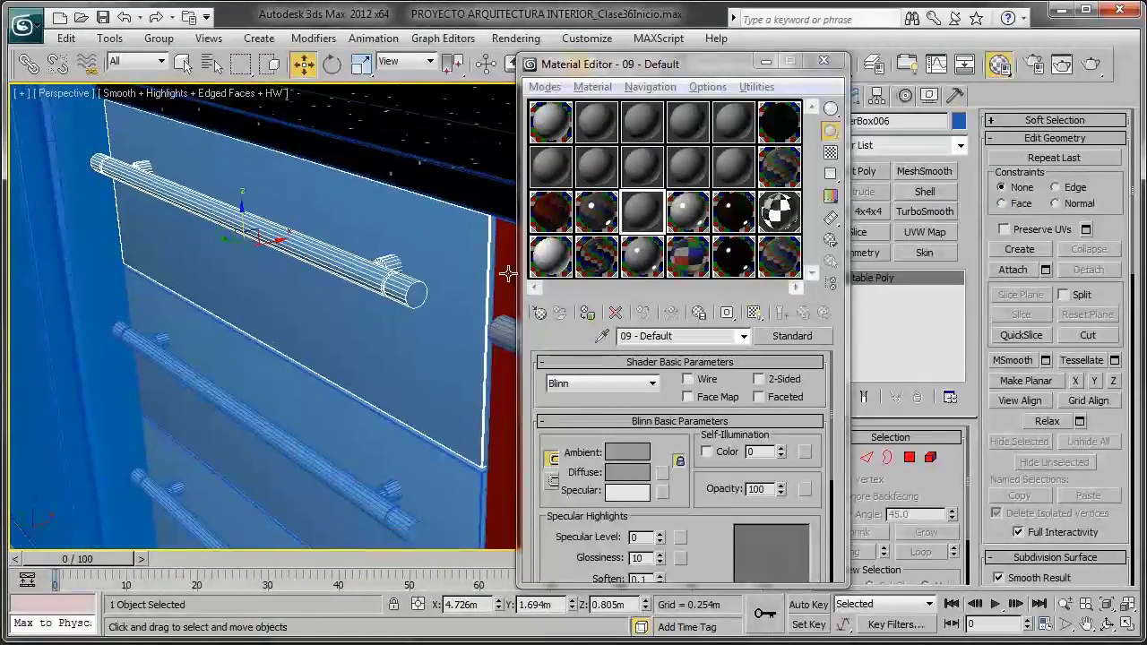
{"action": "left_click", "coordinate": [550, 212]}
{"action": "scroll", "coordinate": [296, 353], "scroll_direction": "down", "scroll_amount": 3}
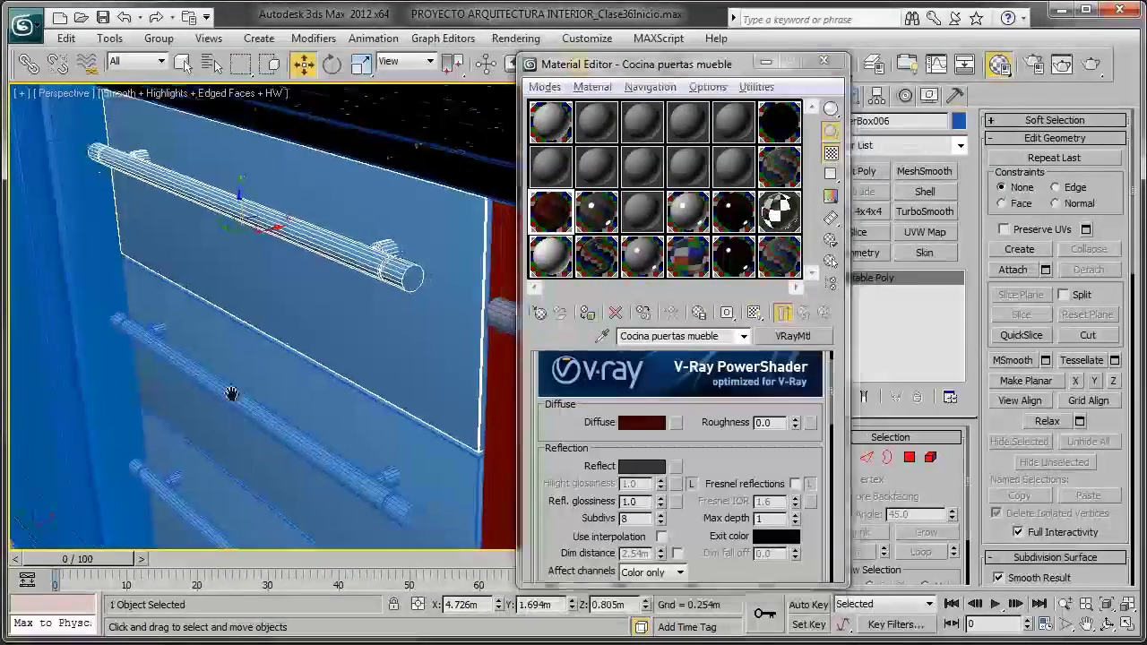
{"action": "middle_click_drag", "start_coordinate": [295, 353], "coordinate": [294, 353], "text": "alt"}
{"action": "scroll", "coordinate": [355, 333], "scroll_direction": "up", "scroll_amount": 3}
{"action": "right_click", "coordinate": [258, 343]}
{"action": "scroll", "coordinate": [350, 328], "scroll_direction": "down", "scroll_amount": 3}
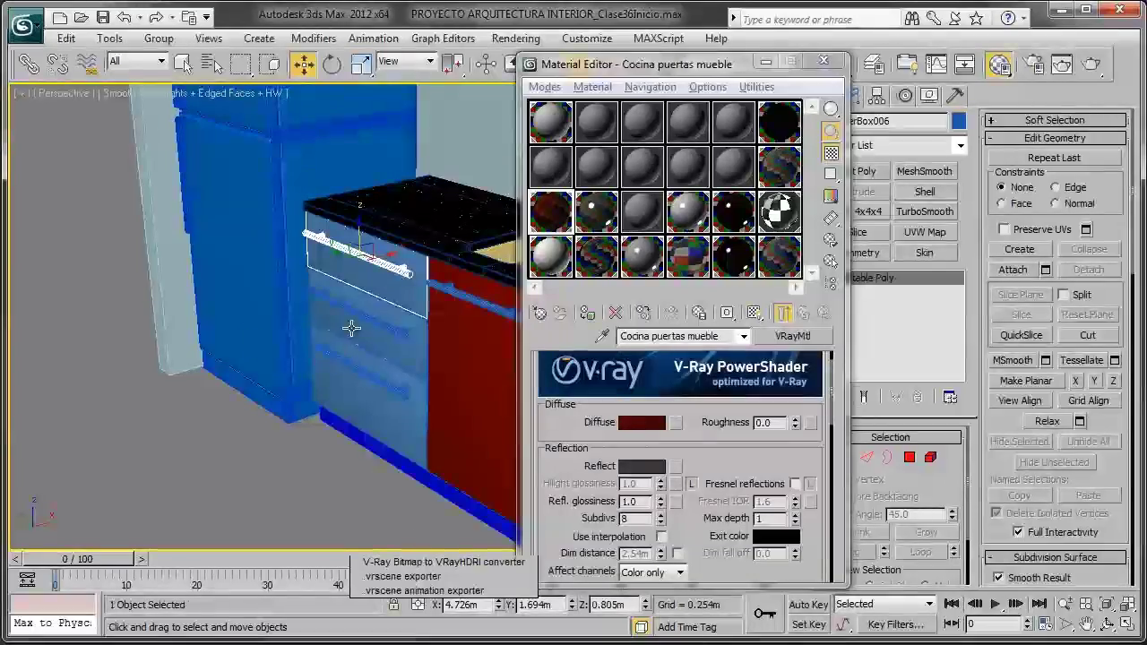
{"action": "left_click", "coordinate": [350, 328]}
{"action": "mouse_move", "coordinate": [350, 328]}
{"action": "middle_mouse_down", "text": "alt"}
{"action": "mouse_move", "coordinate": [296, 340]}
{"action": "mouse_move", "coordinate": [263, 402]}
{"action": "mouse_move", "coordinate": [198, 269]}
{"action": "middle_mouse_up", "text": "alt"}
{"action": "scroll", "coordinate": [269, 330], "scroll_direction": "up", "scroll_amount": 2}
{"action": "left_click", "coordinate": [186, 221], "text": "ctrl"}
{"action": "left_click", "coordinate": [232, 199], "text": "ctrl"}
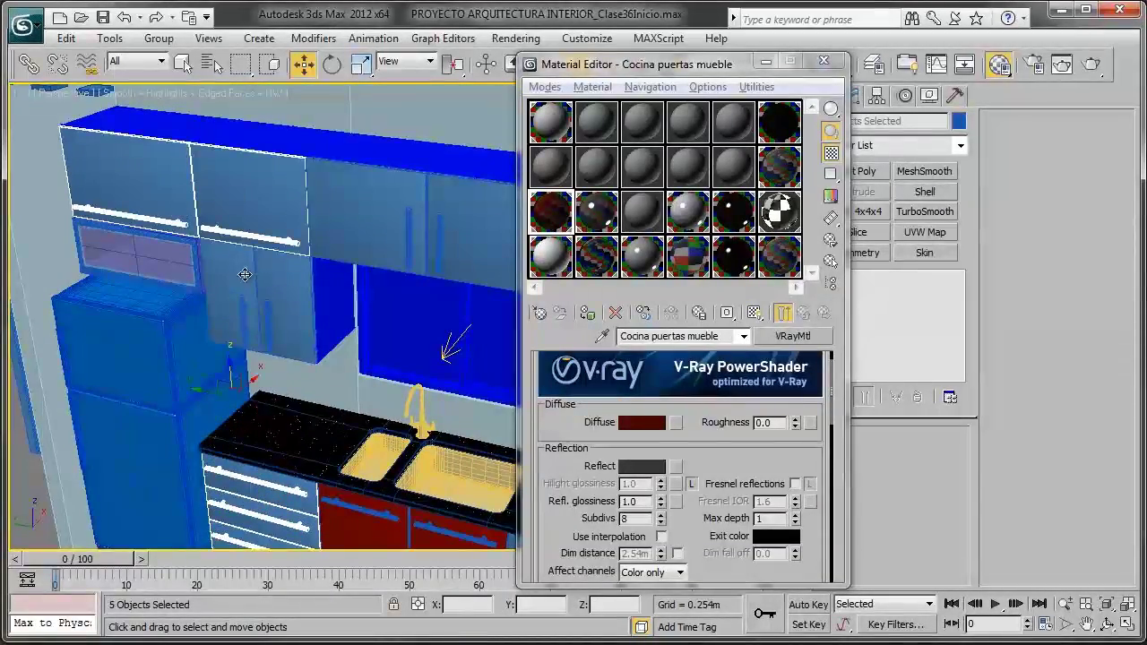
{"action": "left_click", "coordinate": [245, 274], "text": "ctrl"}
{"action": "left_click", "coordinate": [390, 233], "text": "ctrl"}
Step: Add the lower drawer fronts and assign Cocina puertas mueble to the whole selection
{"action": "middle_click_drag", "start_coordinate": [390, 233], "coordinate": [167, 248]}
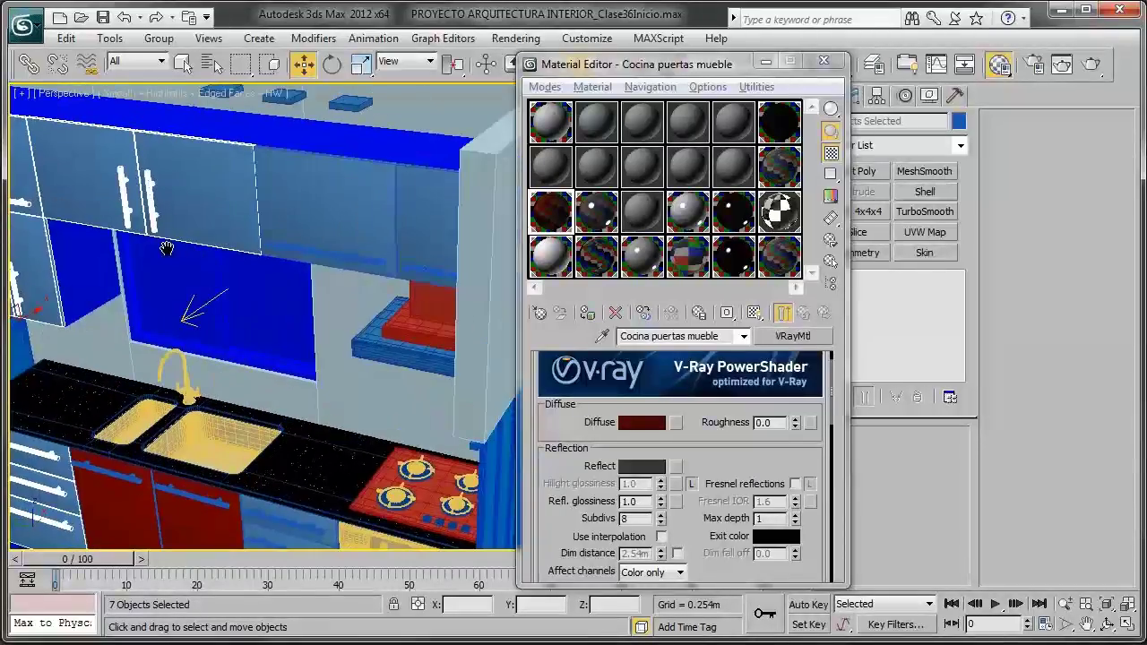
{"action": "middle_click_drag", "start_coordinate": [406, 215], "coordinate": [272, 255]}
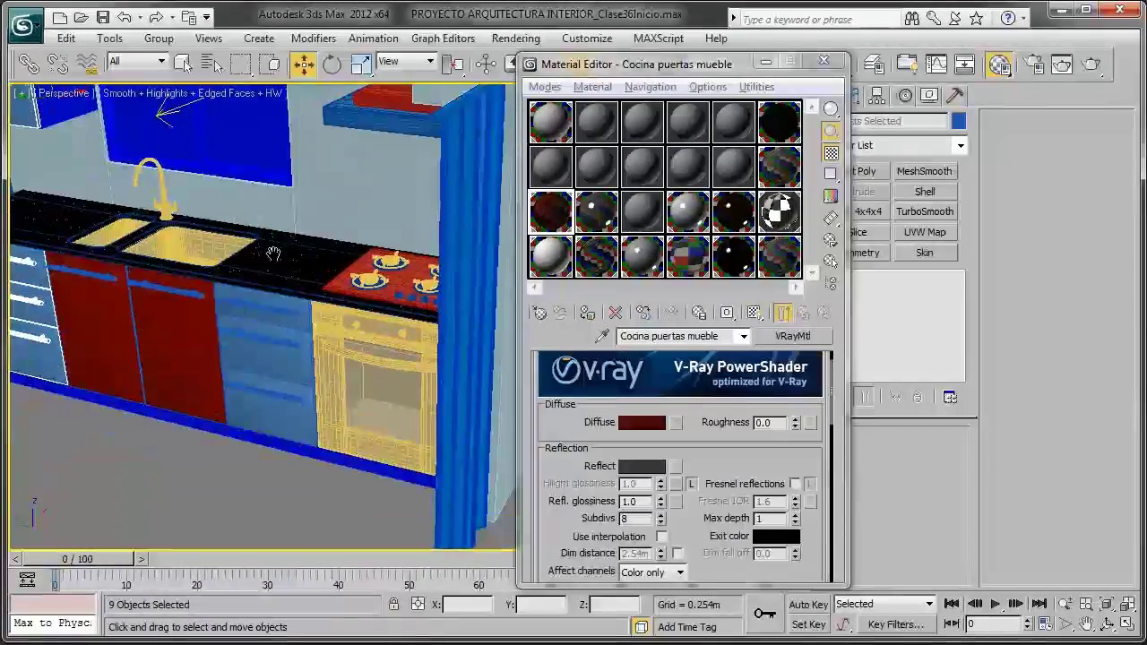
{"action": "left_click", "coordinate": [267, 320], "text": "ctrl"}
{"action": "left_click", "coordinate": [272, 352], "text": "ctrl"}
{"action": "left_click", "coordinate": [280, 392], "text": "ctrl"}
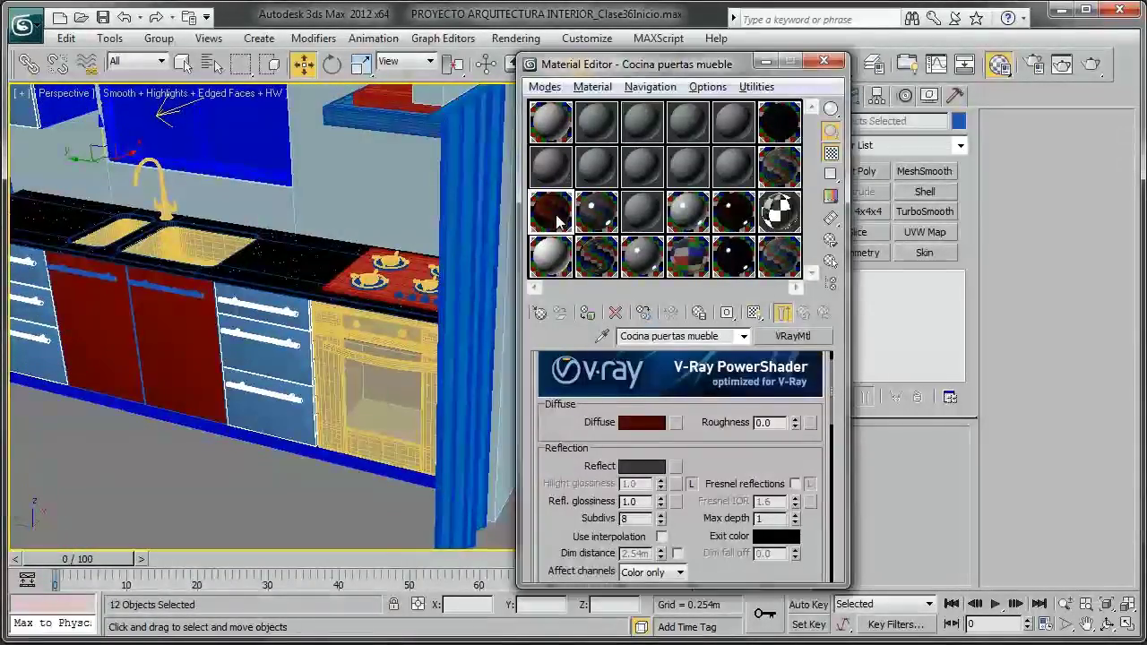
{"action": "left_click", "coordinate": [587, 312]}
Step: Clear the selection, orbit onto the left drawers and select the top drawer front
{"action": "left_click", "coordinate": [155, 447]}
{"action": "scroll", "coordinate": [113, 376], "scroll_direction": "up", "scroll_amount": 3}
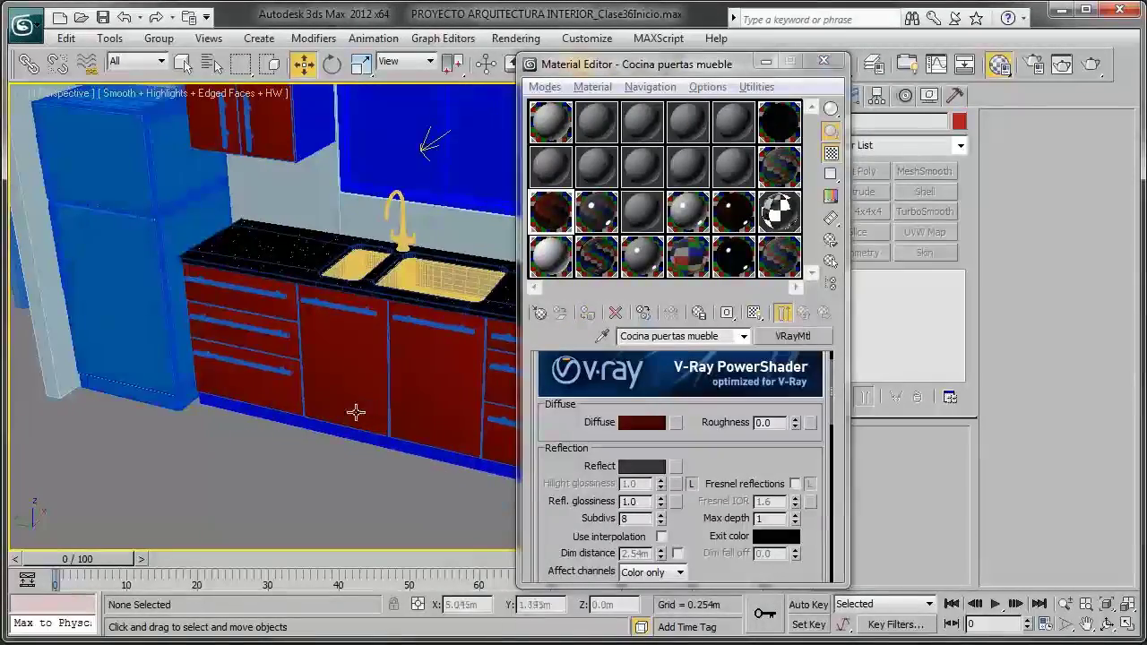
{"action": "scroll", "coordinate": [267, 393], "scroll_direction": "up", "scroll_amount": 3}
{"action": "middle_click_drag", "start_coordinate": [266, 393], "coordinate": [448, 430], "text": "alt"}
{"action": "scroll", "coordinate": [397, 415], "scroll_direction": "up", "scroll_amount": 2}
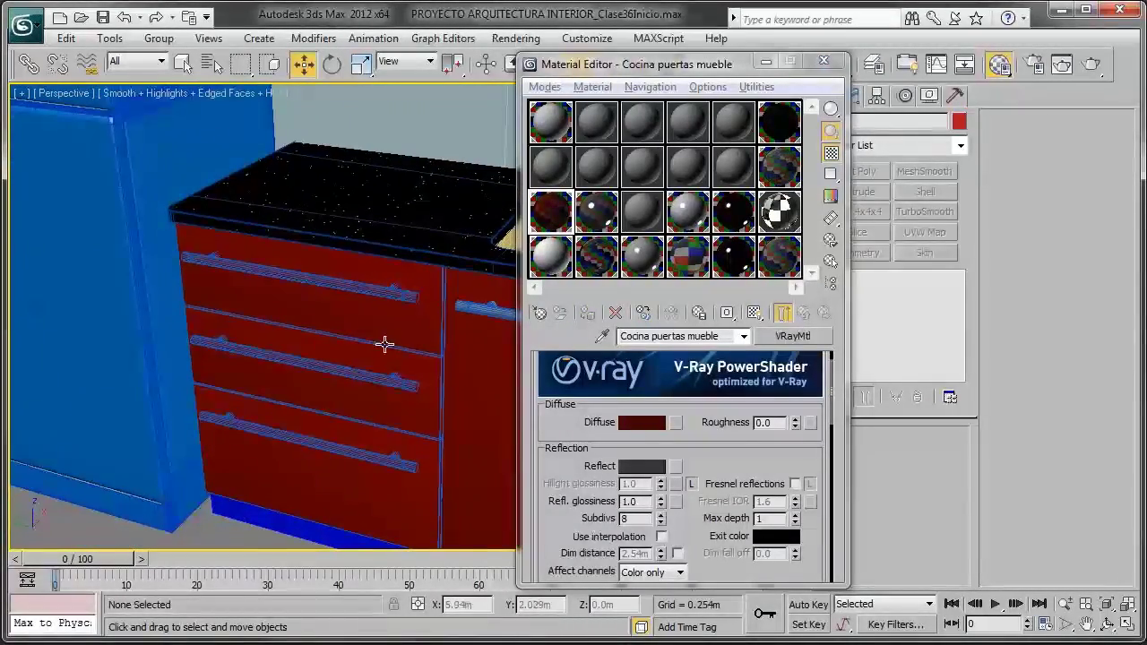
{"action": "left_click", "coordinate": [389, 326]}
Step: Give the top drawer's handle the grey 'cocina puerta mueble tirador' material
{"action": "left_click", "coordinate": [931, 458]}
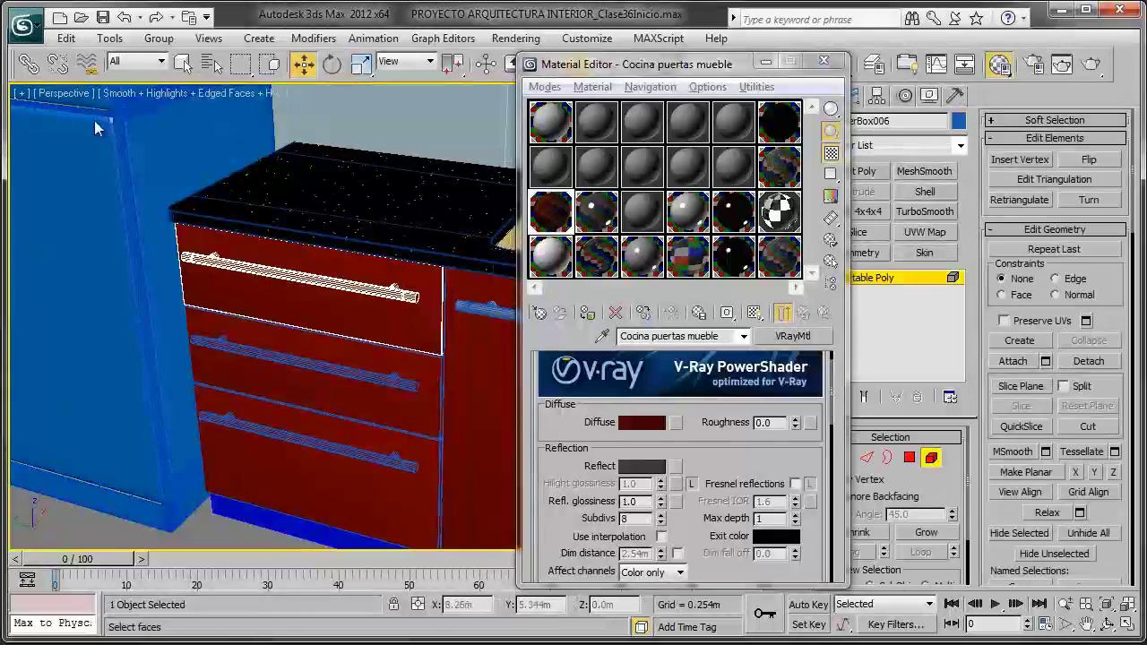
{"action": "left_click", "coordinate": [392, 325]}
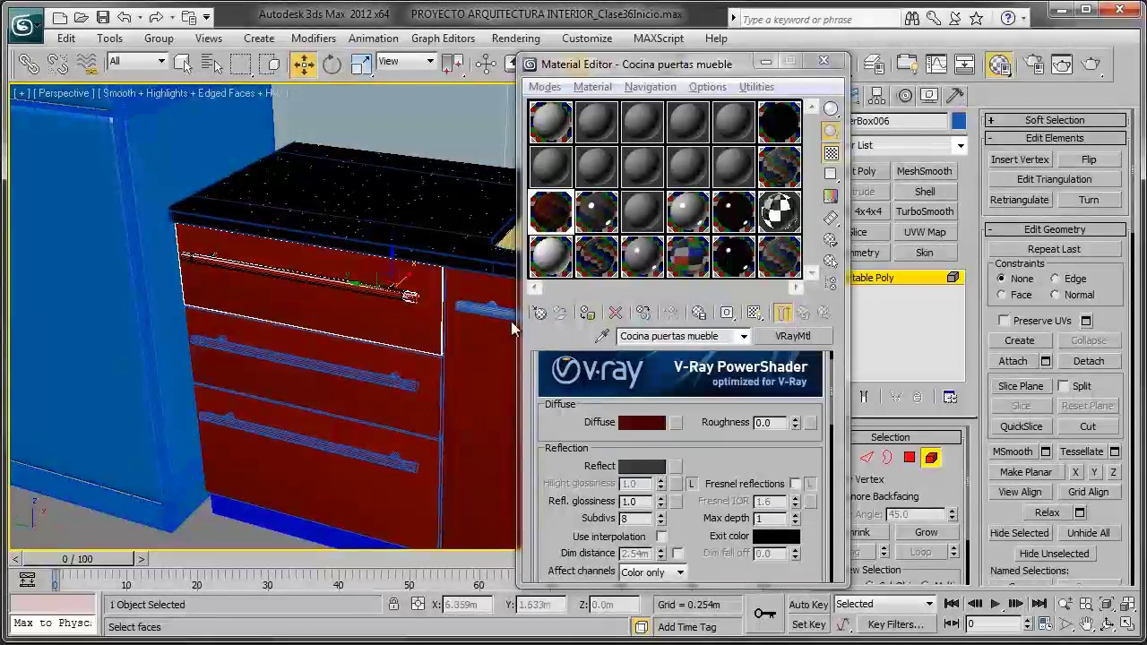
{"action": "left_click", "coordinate": [595, 213]}
{"action": "left_click", "coordinate": [587, 312]}
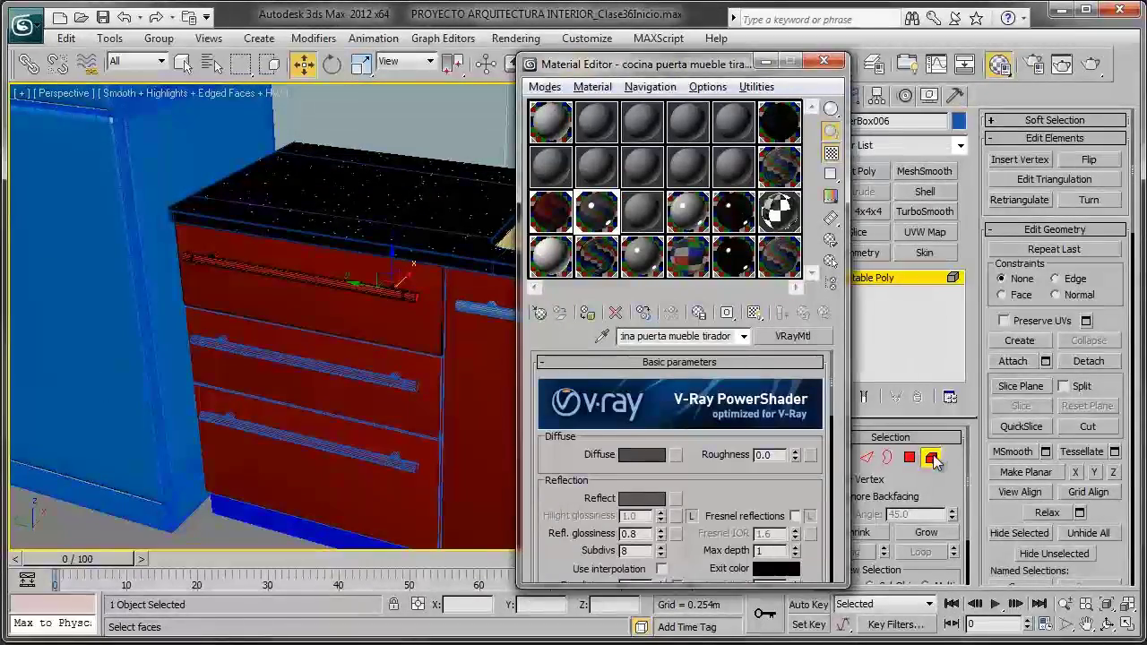
{"action": "left_click", "coordinate": [934, 460]}
Step: Select the second drawer and its handle element
{"action": "left_click", "coordinate": [394, 376]}
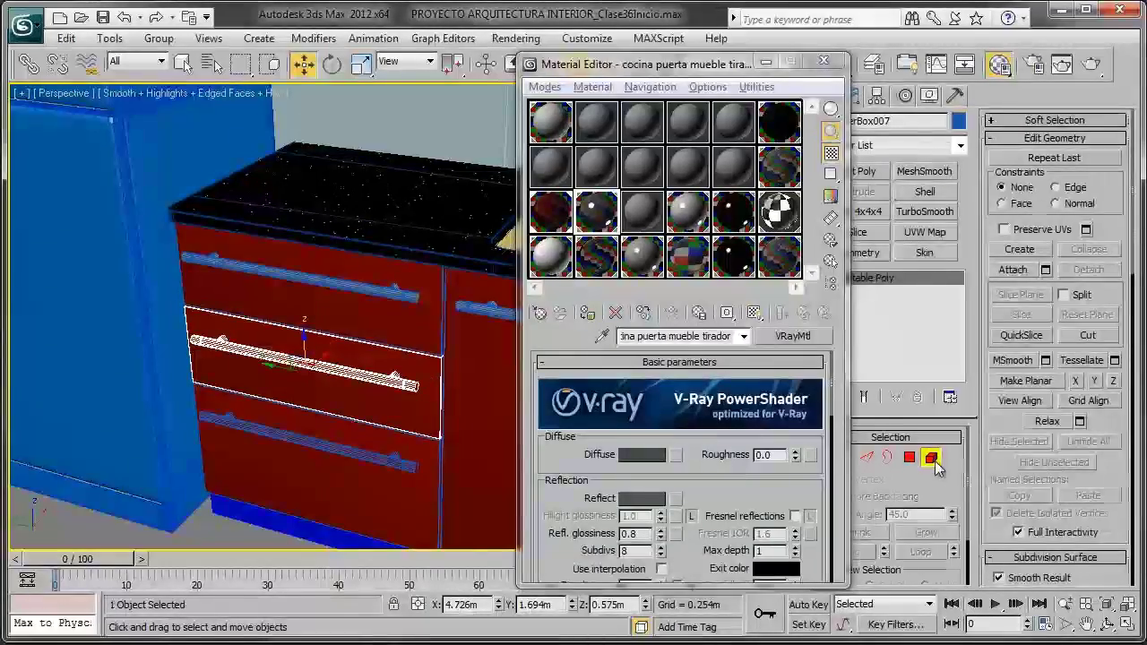
{"action": "left_click", "coordinate": [932, 459]}
{"action": "left_click_drag", "start_coordinate": [431, 432], "coordinate": [426, 421]}
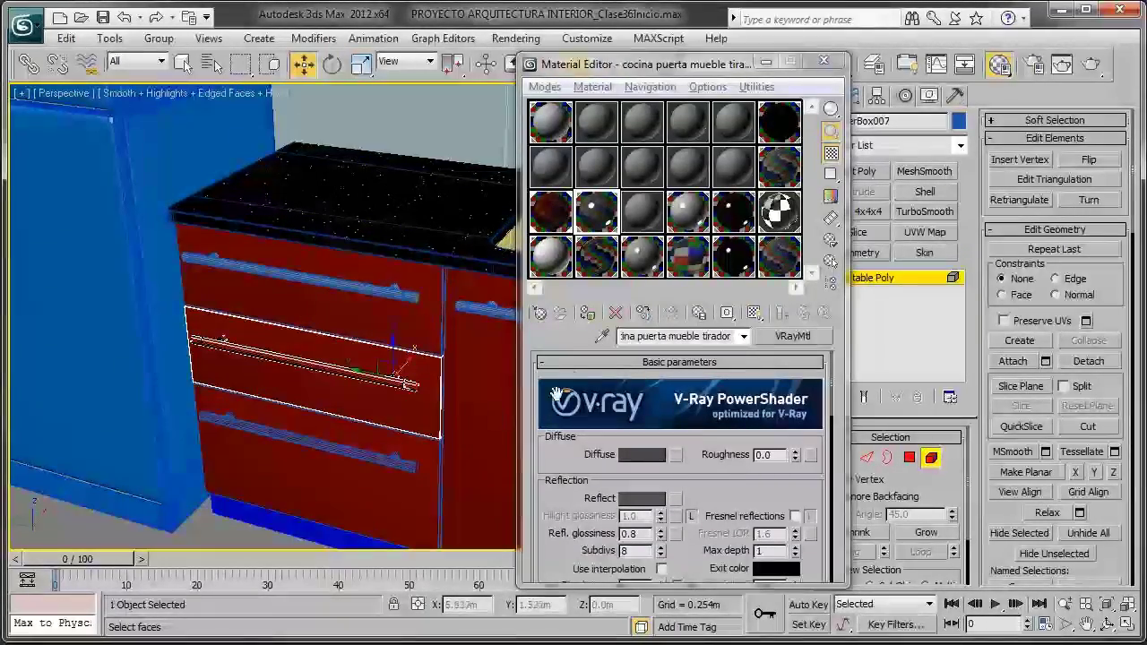
{"action": "left_click", "coordinate": [930, 458]}
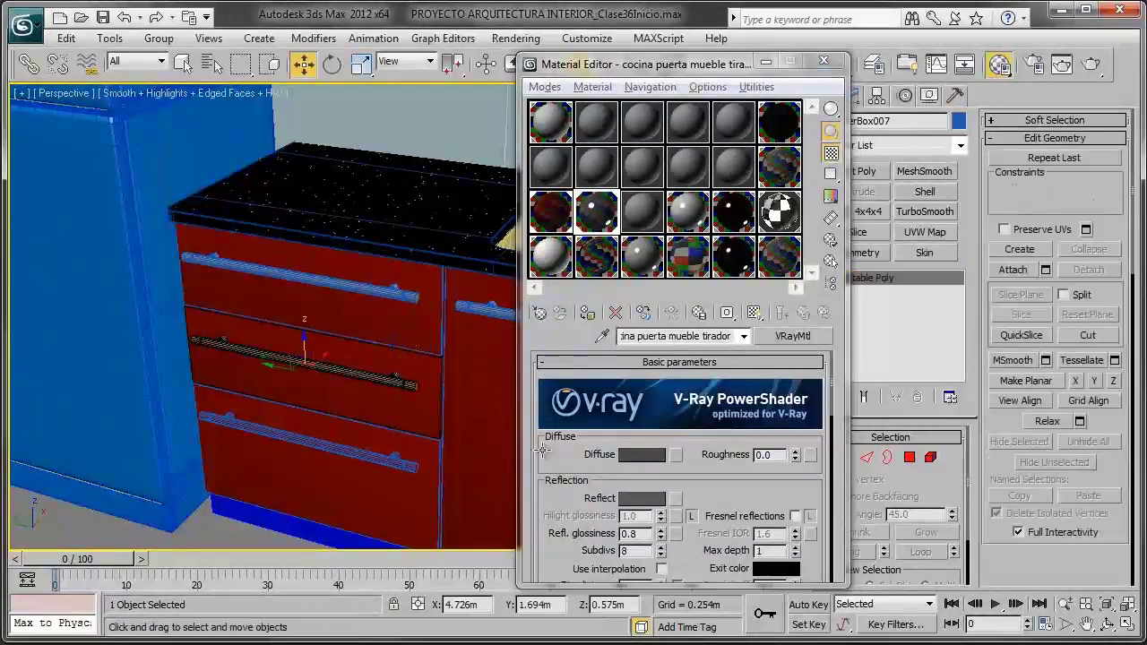
Step: Apply the tirador handle material to the lowest drawer's handle
{"action": "mouse_move", "coordinate": [471, 465]}
{"action": "middle_mouse_down"}
{"action": "mouse_move", "coordinate": [462, 445]}
{"action": "mouse_move", "coordinate": [484, 242]}
{"action": "middle_mouse_up"}
{"action": "key", "text": "F4"}
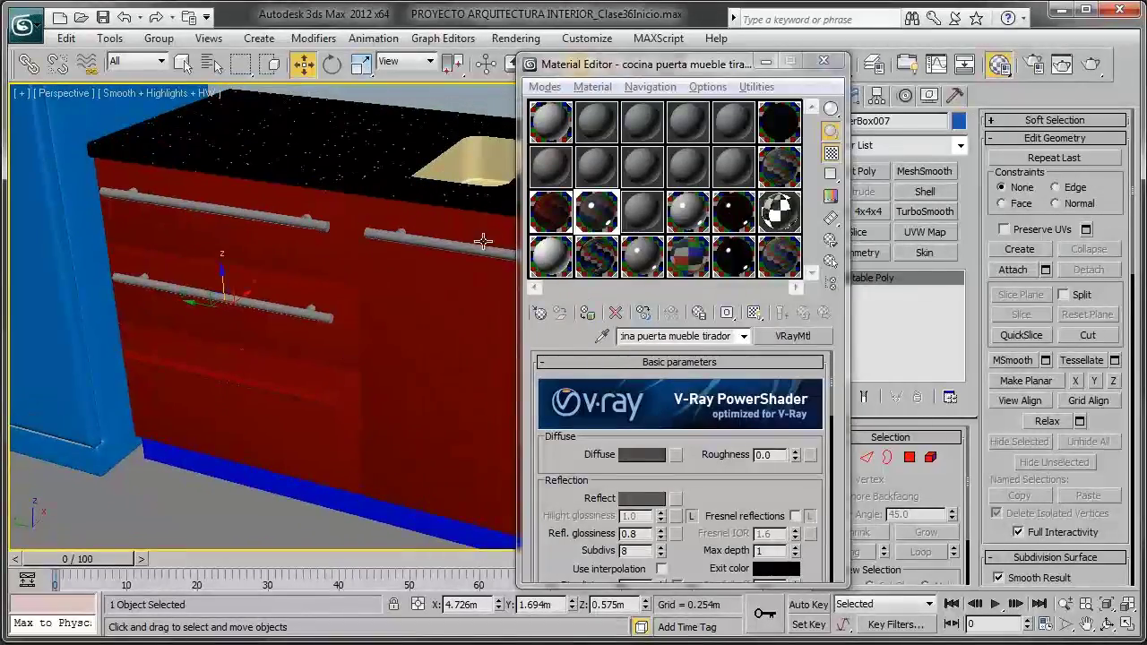
{"action": "mouse_move", "coordinate": [409, 315]}
{"action": "middle_mouse_down", "text": "alt"}
{"action": "mouse_move", "coordinate": [335, 340]}
{"action": "mouse_move", "coordinate": [344, 389]}
{"action": "mouse_move", "coordinate": [737, 382]}
{"action": "middle_mouse_up", "text": "alt"}
{"action": "left_click", "coordinate": [354, 393]}
{"action": "left_click", "coordinate": [931, 457]}
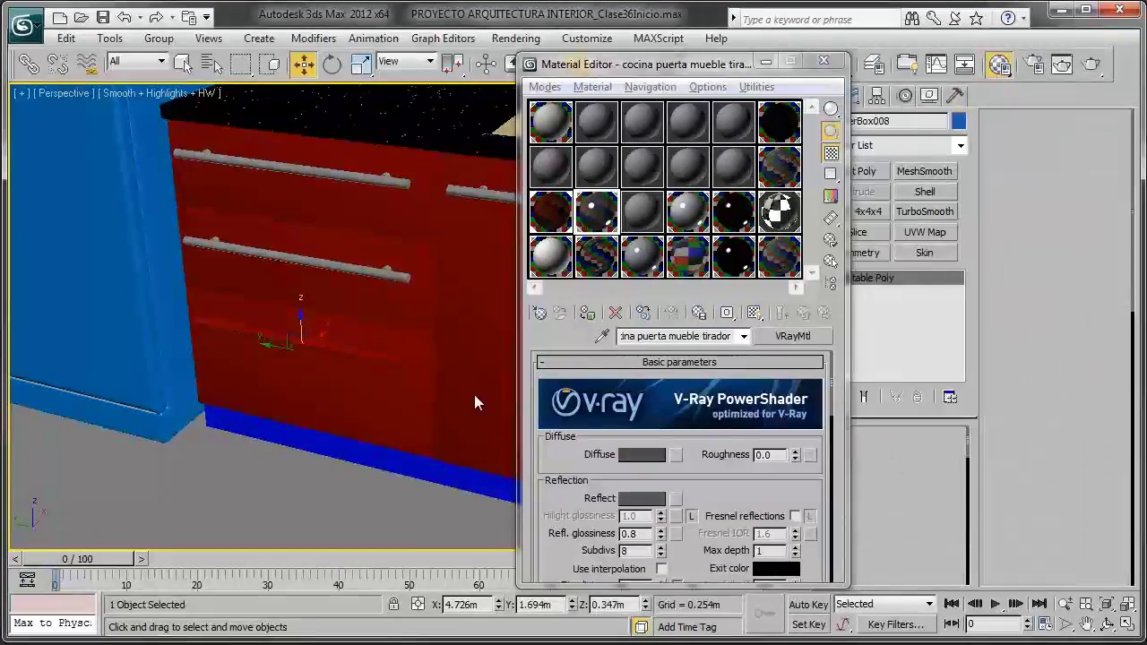
{"action": "left_click", "coordinate": [330, 375]}
{"action": "left_click", "coordinate": [327, 345]}
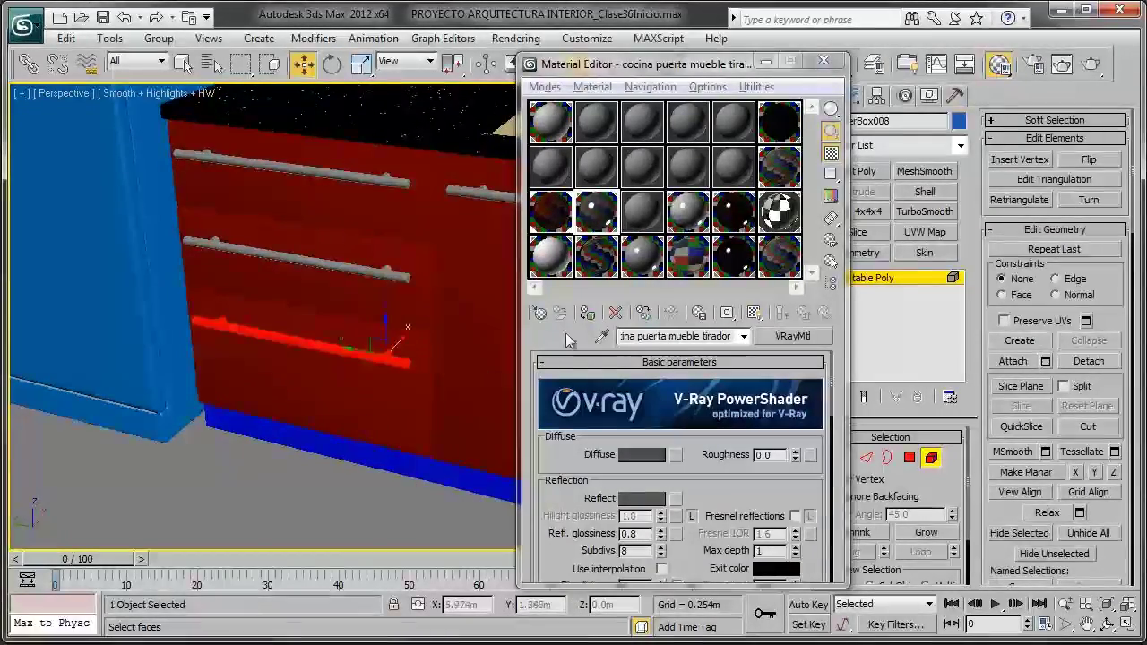
{"action": "left_click", "coordinate": [589, 314]}
{"action": "left_click", "coordinate": [934, 455]}
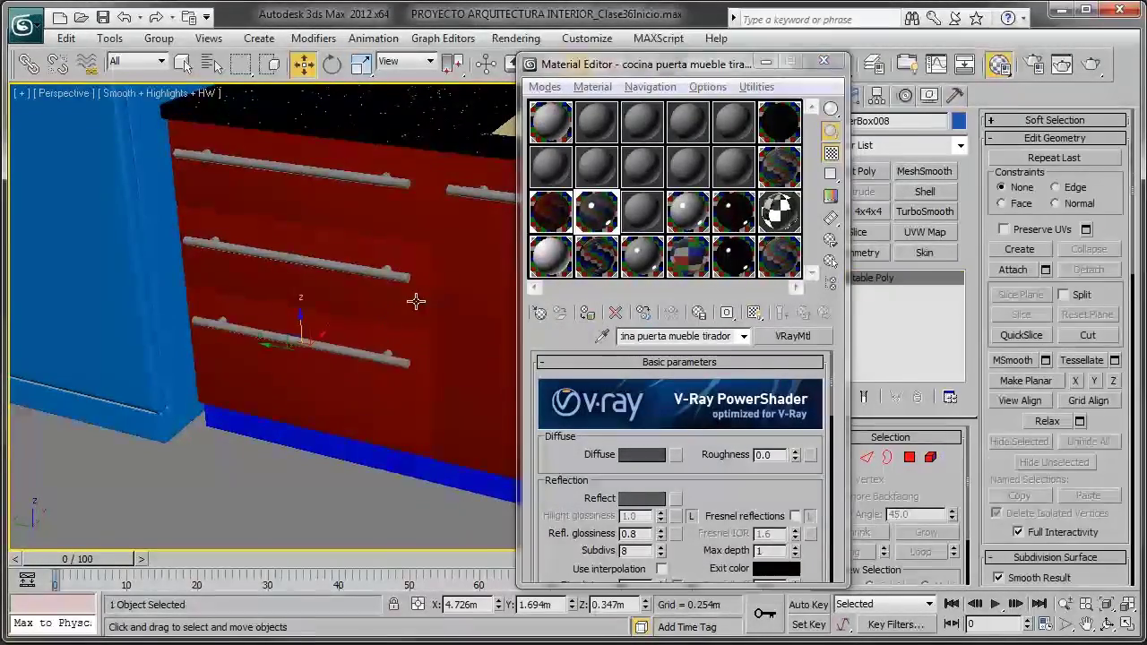
Step: Select only the handle on the drawer under the sink
{"action": "mouse_move", "coordinate": [415, 299]}
{"action": "middle_mouse_down", "text": "alt"}
{"action": "mouse_move", "coordinate": [283, 258]}
{"action": "mouse_move", "coordinate": [326, 274]}
{"action": "middle_mouse_up", "text": "alt"}
{"action": "scroll", "coordinate": [283, 258], "scroll_direction": "up", "scroll_amount": 3}
{"action": "left_click", "coordinate": [440, 259]}
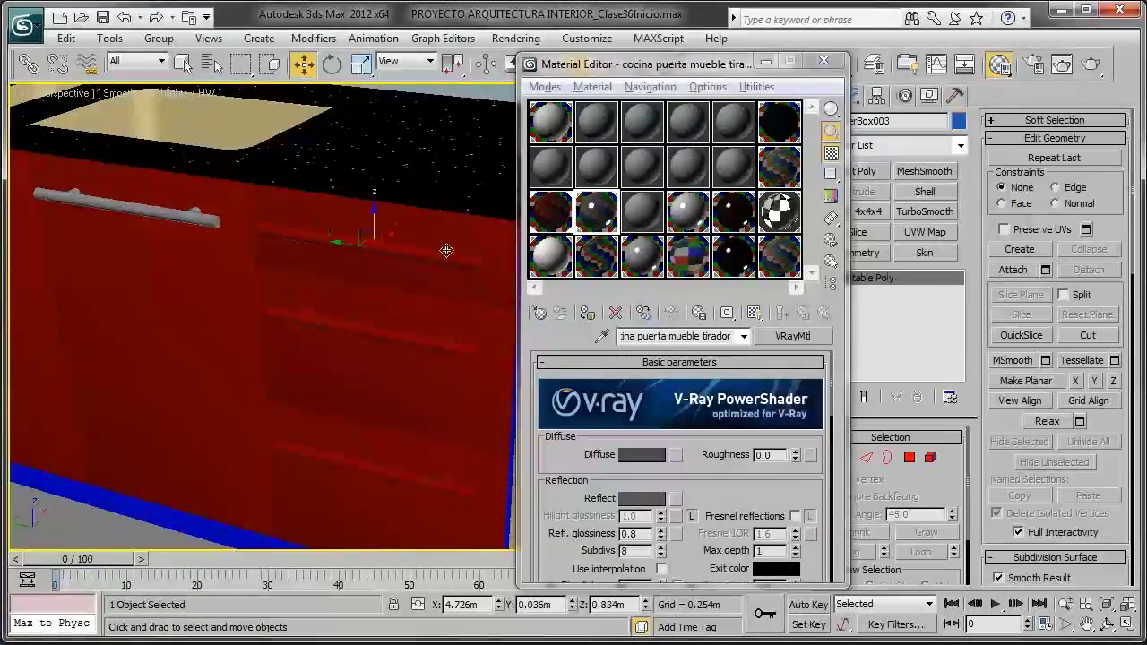
{"action": "left_click", "coordinate": [932, 458]}
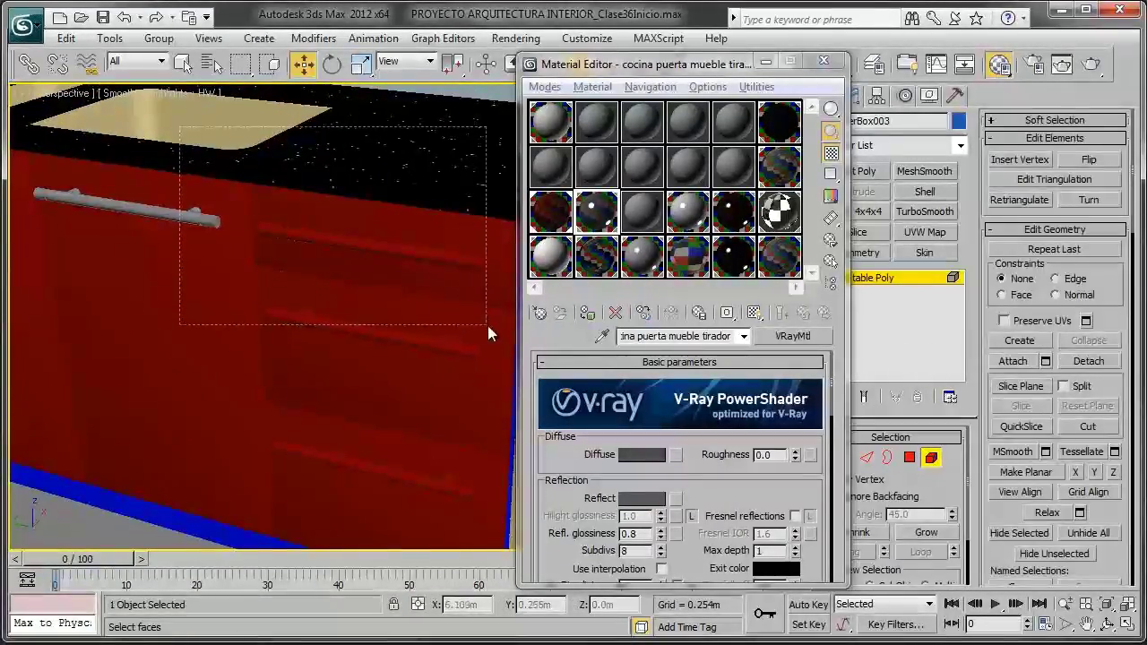
{"action": "left_click_drag", "start_coordinate": [487, 325], "coordinate": [484, 327]}
{"action": "left_click", "coordinate": [494, 286]}
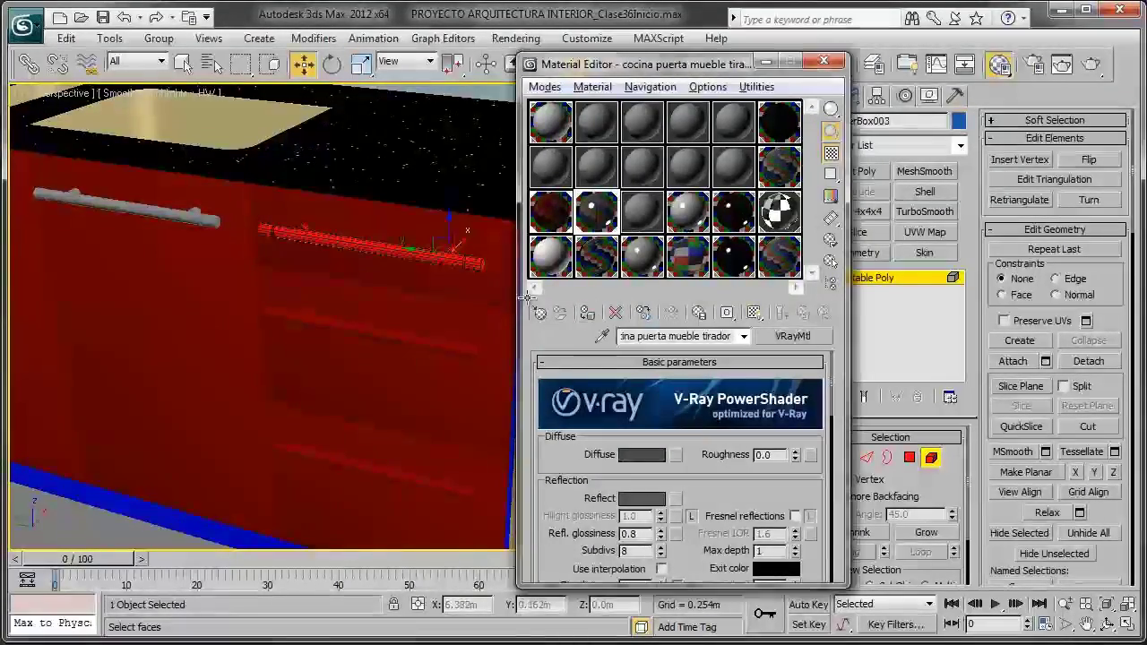
{"action": "middle_click_drag", "start_coordinate": [527, 297], "coordinate": [374, 312]}
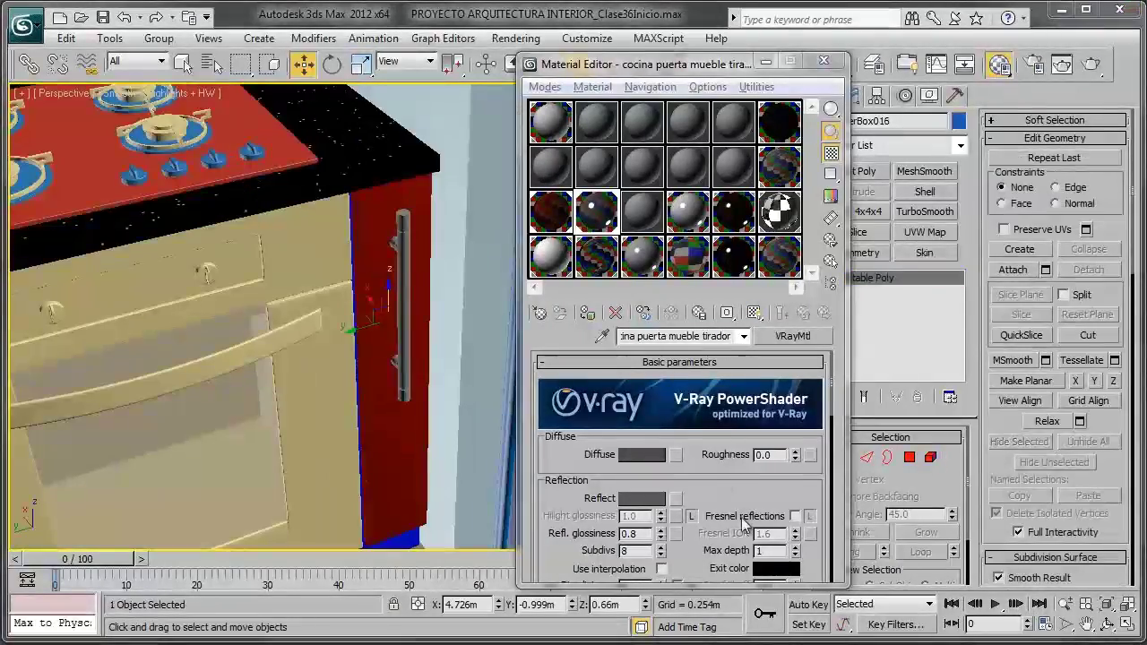
{"action": "left_click", "coordinate": [733, 484]}
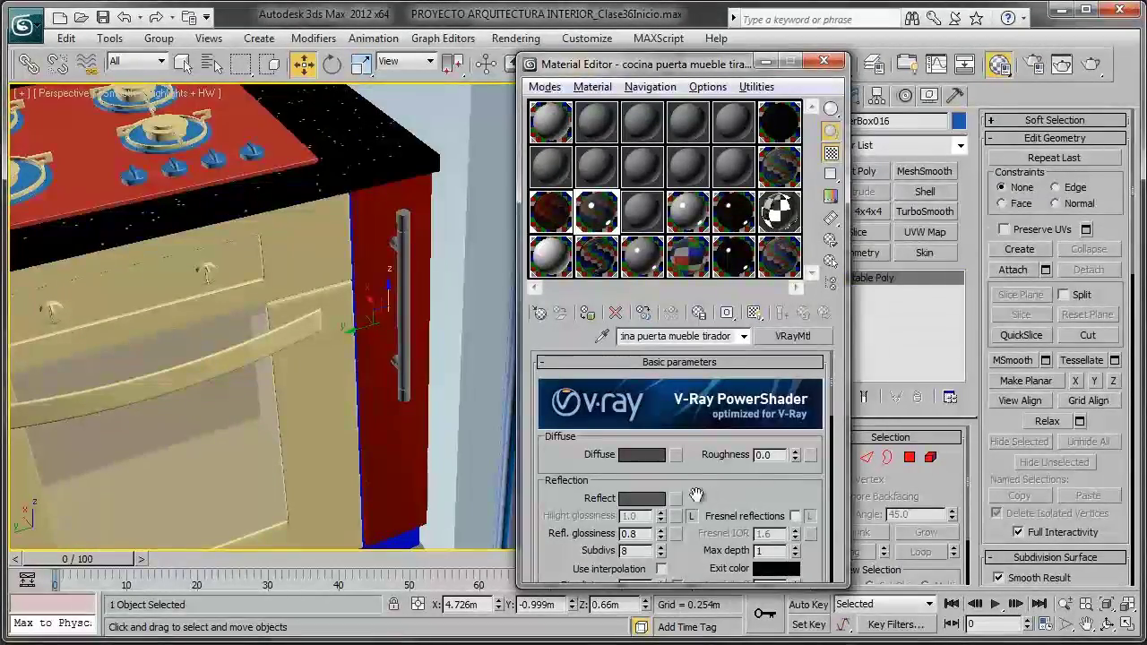
{"action": "scroll", "coordinate": [457, 323], "scroll_direction": "down", "scroll_amount": 3}
{"action": "scroll", "coordinate": [457, 323], "scroll_direction": "down", "scroll_amount": 3}
{"action": "scroll", "coordinate": [457, 323], "scroll_direction": "down", "scroll_amount": 3}
{"action": "scroll", "coordinate": [457, 323], "scroll_direction": "down", "scroll_amount": 2}
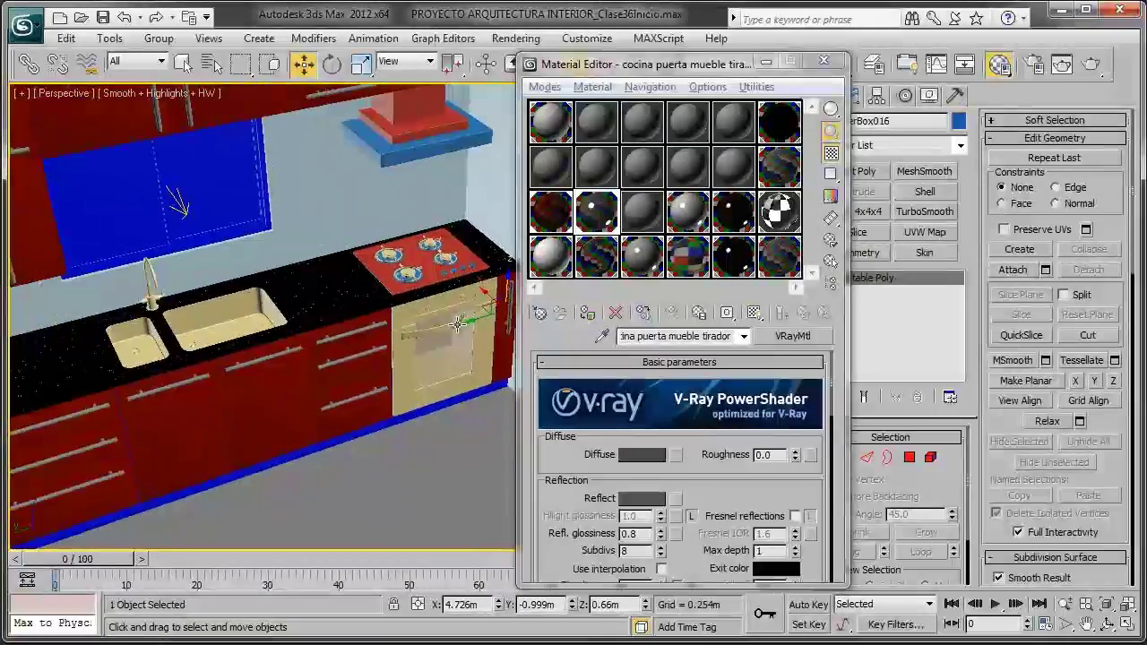
{"action": "scroll", "coordinate": [422, 318], "scroll_direction": "down", "scroll_amount": 3}
{"action": "scroll", "coordinate": [359, 318], "scroll_direction": "down", "scroll_amount": 3}
{"action": "scroll", "coordinate": [322, 323], "scroll_direction": "down", "scroll_amount": 2}
{"action": "scroll", "coordinate": [309, 323], "scroll_direction": "down", "scroll_amount": 2}
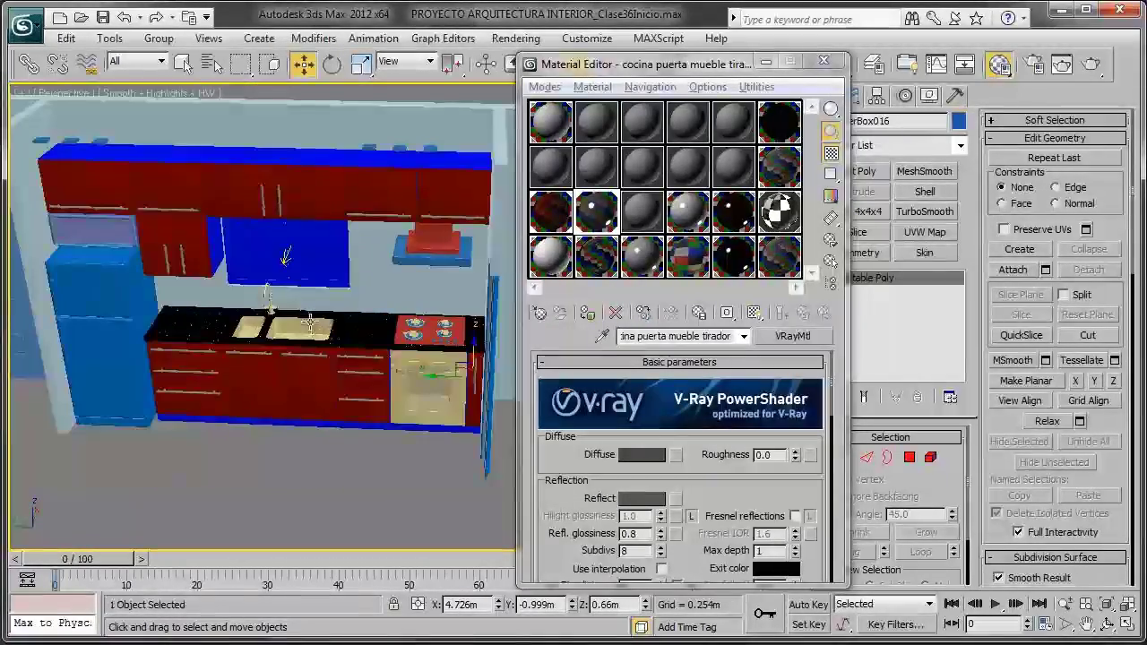
{"action": "scroll", "coordinate": [466, 349], "scroll_direction": "up", "scroll_amount": 3}
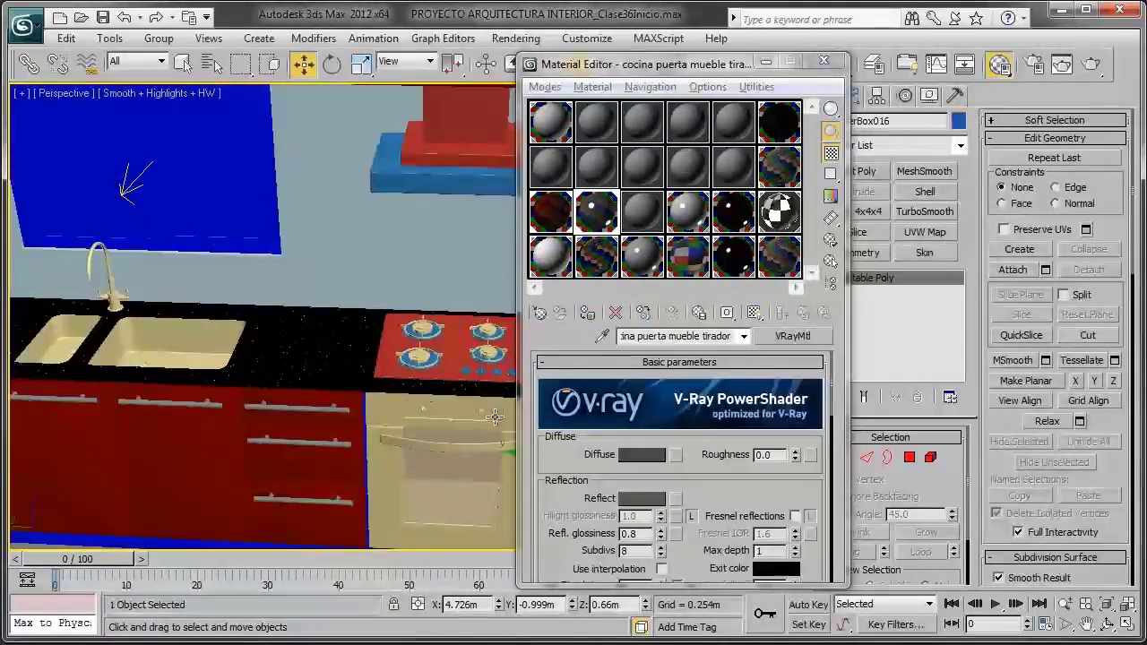
{"action": "scroll", "coordinate": [355, 392], "scroll_direction": "up", "scroll_amount": 2}
{"action": "scroll", "coordinate": [448, 421], "scroll_direction": "up", "scroll_amount": 1}
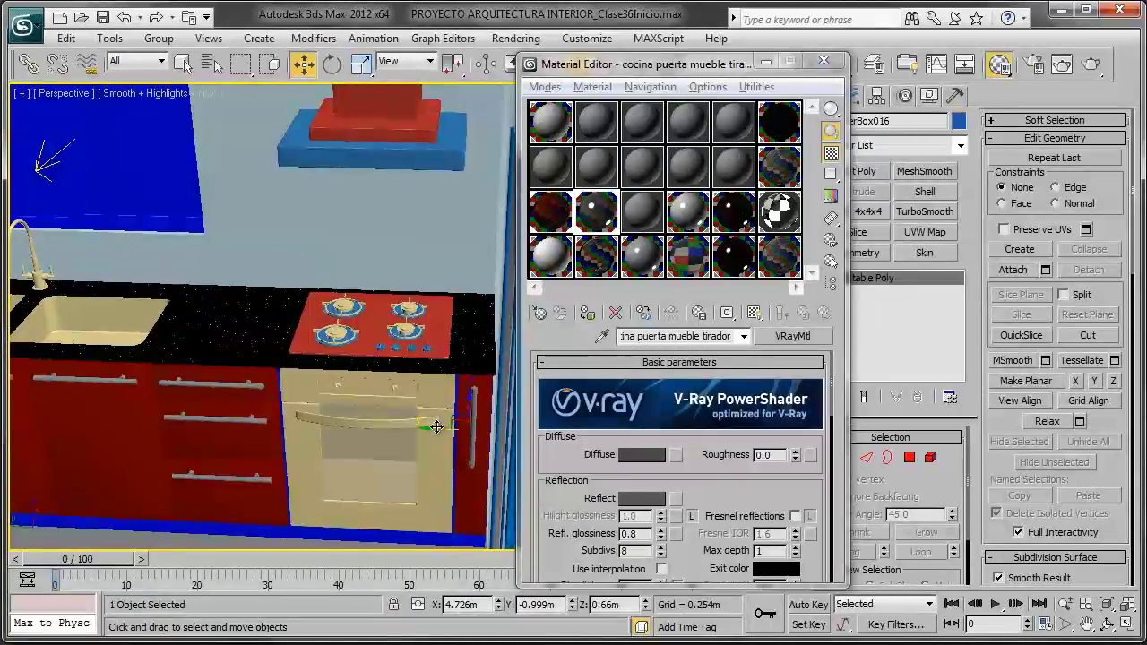
{"action": "mouse_move", "coordinate": [328, 377]}
{"action": "middle_mouse_down", "text": "alt"}
{"action": "mouse_move", "coordinate": [311, 283]}
{"action": "mouse_move", "coordinate": [376, 260]}
{"action": "middle_mouse_up", "text": "alt"}
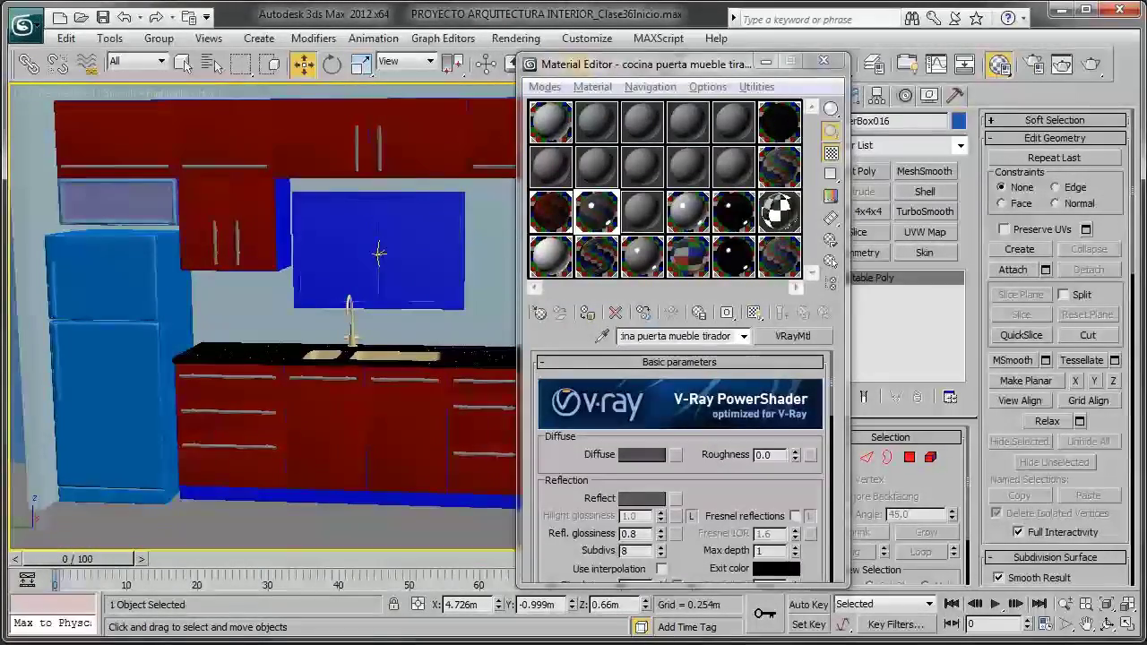
{"action": "key", "text": "alt+Tab"}
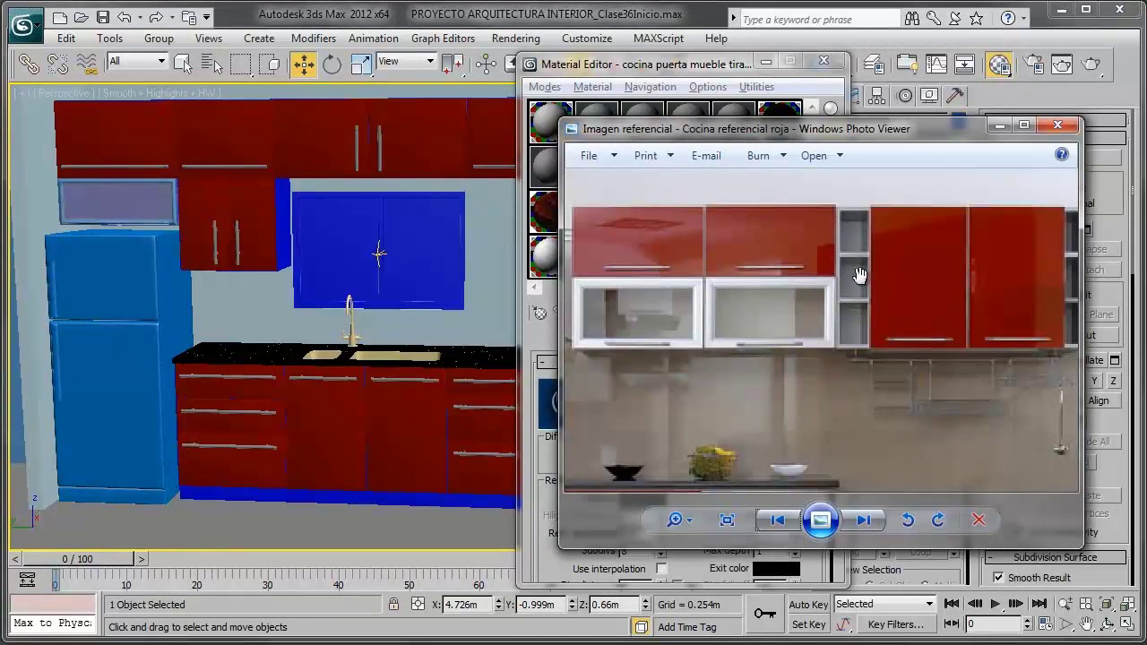
{"action": "left_click_drag", "start_coordinate": [859, 274], "coordinate": [756, 271]}
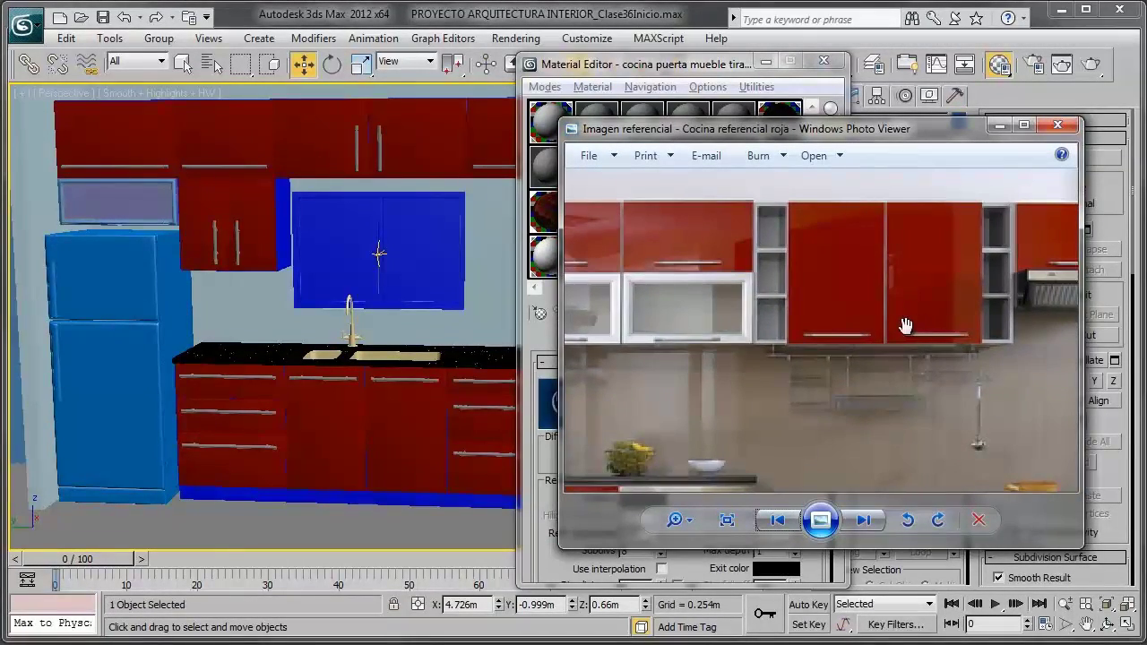
{"action": "mouse_move", "coordinate": [906, 326]}
{"action": "left_mouse_down"}
{"action": "mouse_move", "coordinate": [789, 295]}
{"action": "mouse_move", "coordinate": [801, 259]}
{"action": "left_mouse_up"}
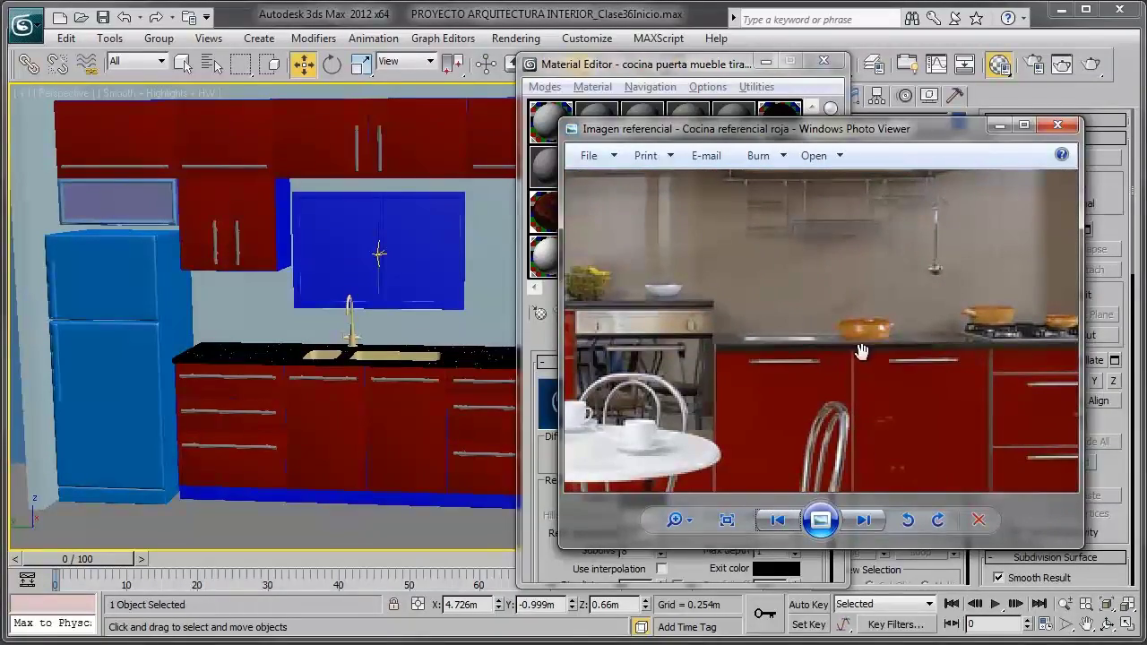
{"action": "left_click", "coordinate": [1000, 126]}
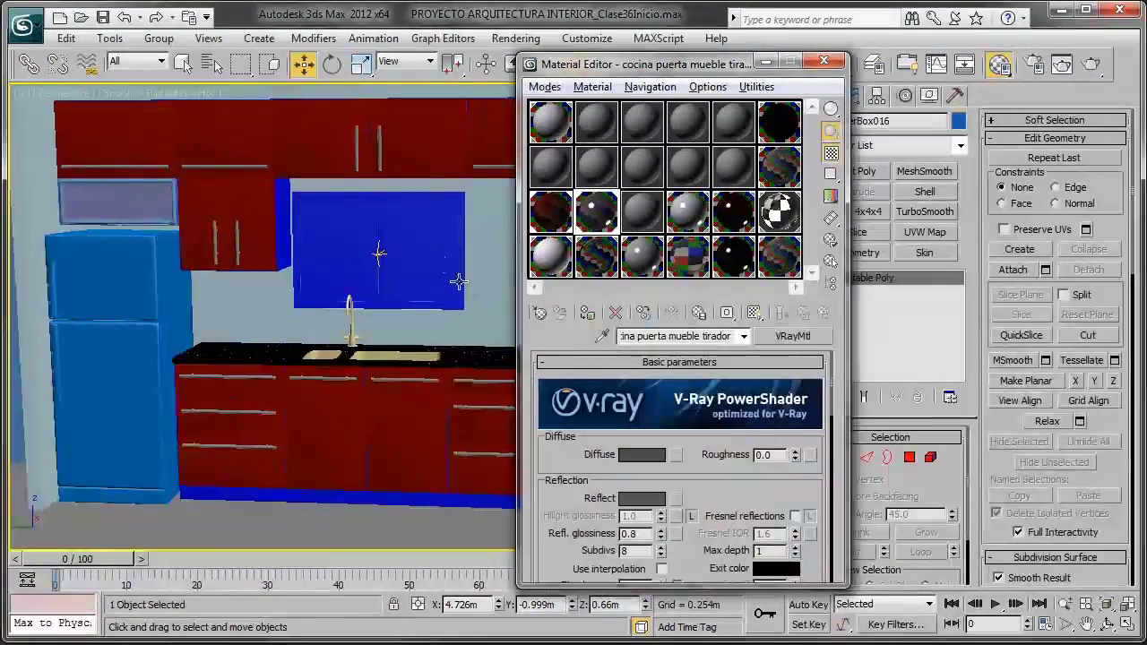
{"action": "middle_click_drag", "start_coordinate": [379, 251], "coordinate": [371, 253], "text": "alt"}
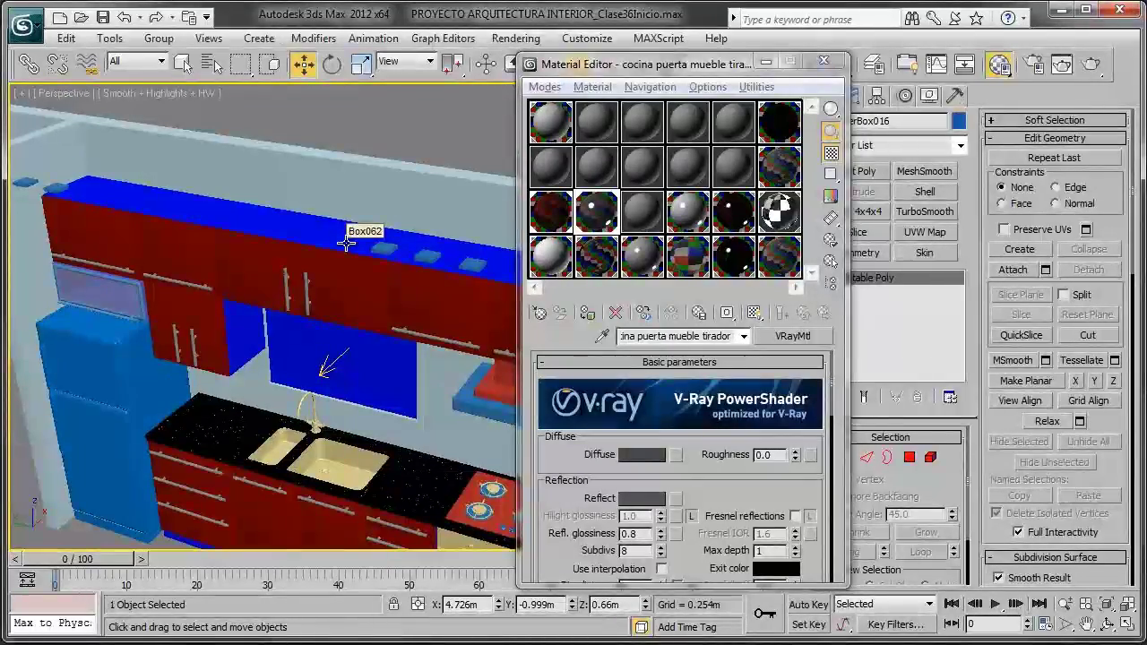
{"action": "middle_click_drag", "start_coordinate": [347, 243], "coordinate": [269, 246], "text": "alt"}
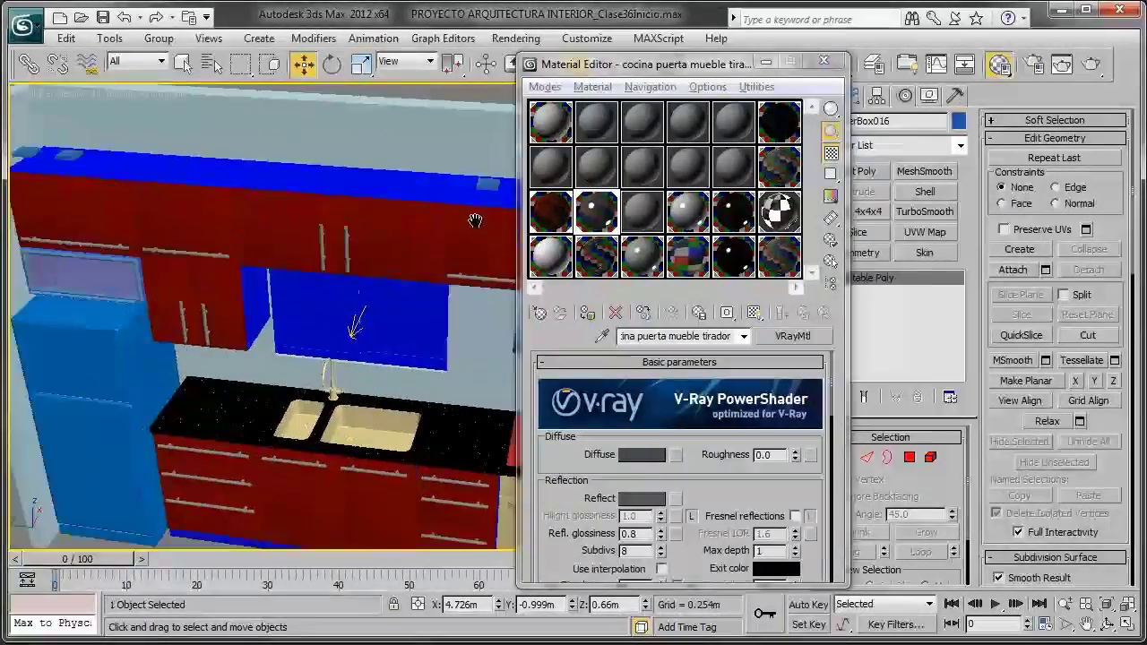
{"action": "left_click", "coordinate": [560, 127]}
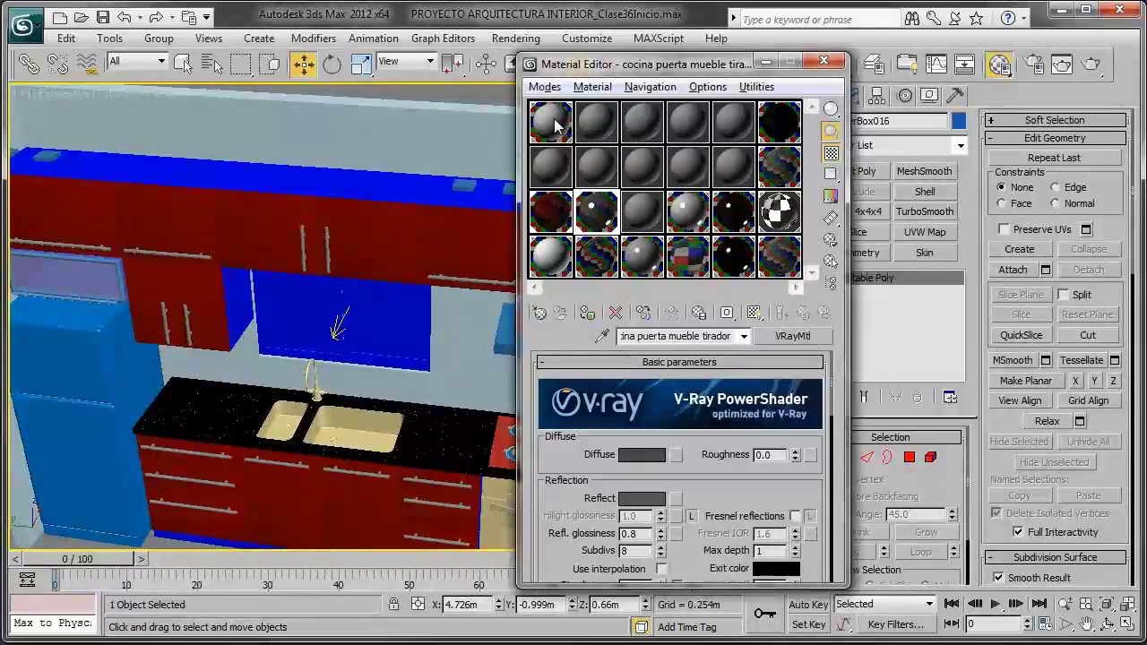
Step: Rename the Test de prueba material to 'Cocina mueble general'
{"action": "left_click", "coordinate": [555, 169]}
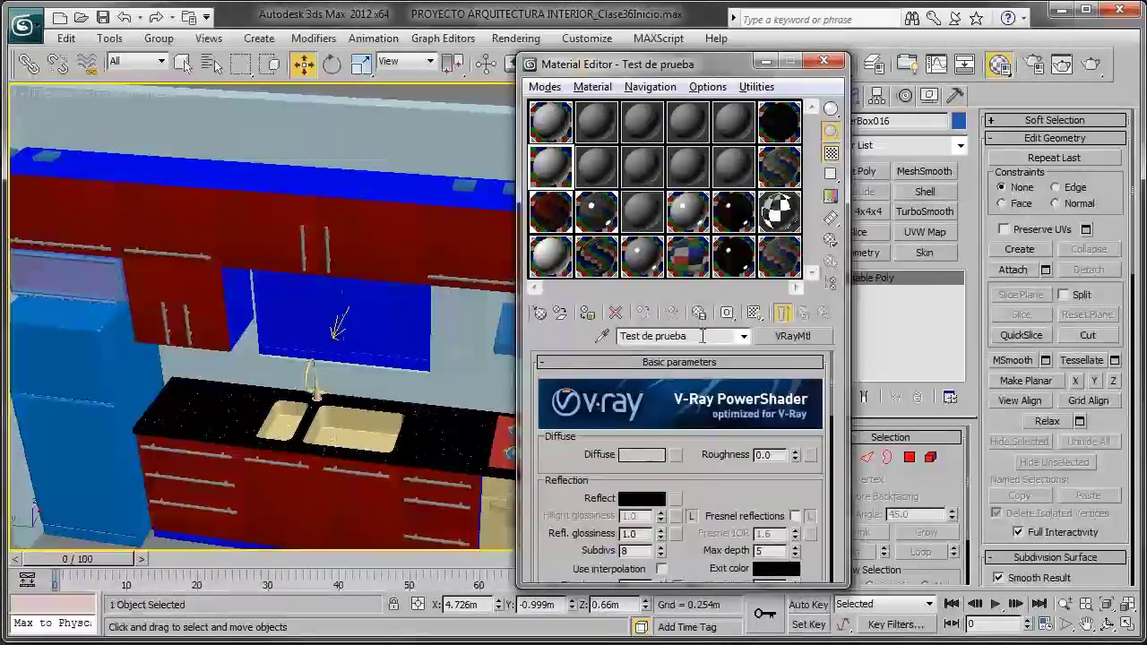
{"action": "left_click_drag", "start_coordinate": [688, 336], "coordinate": [588, 336]}
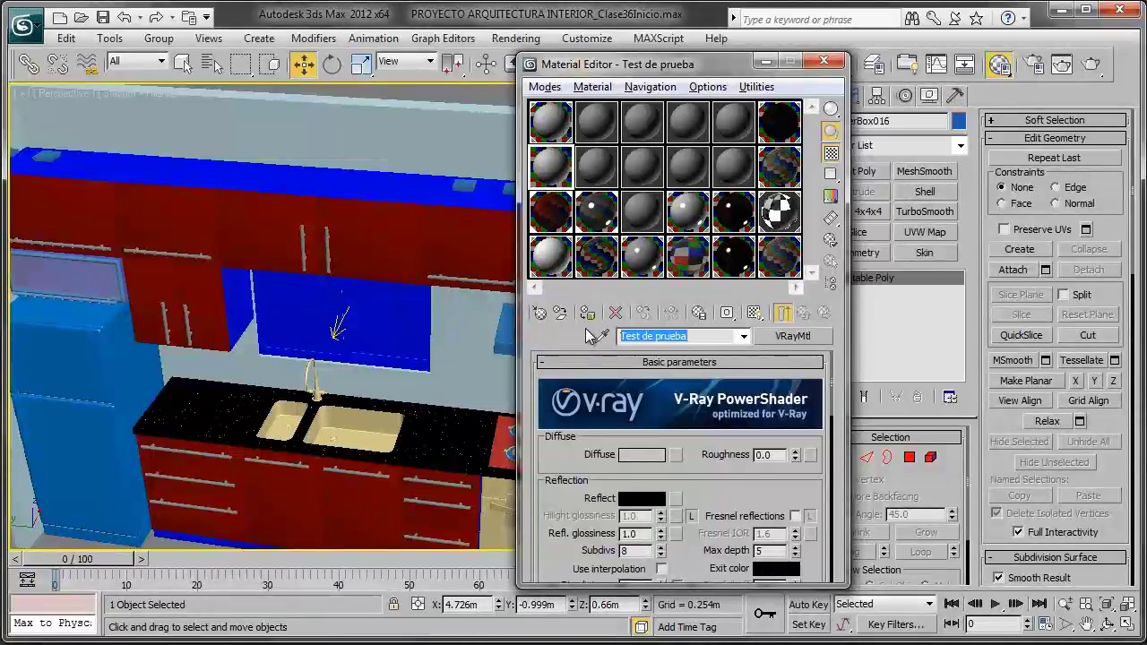
{"action": "type", "text": "COcina"}
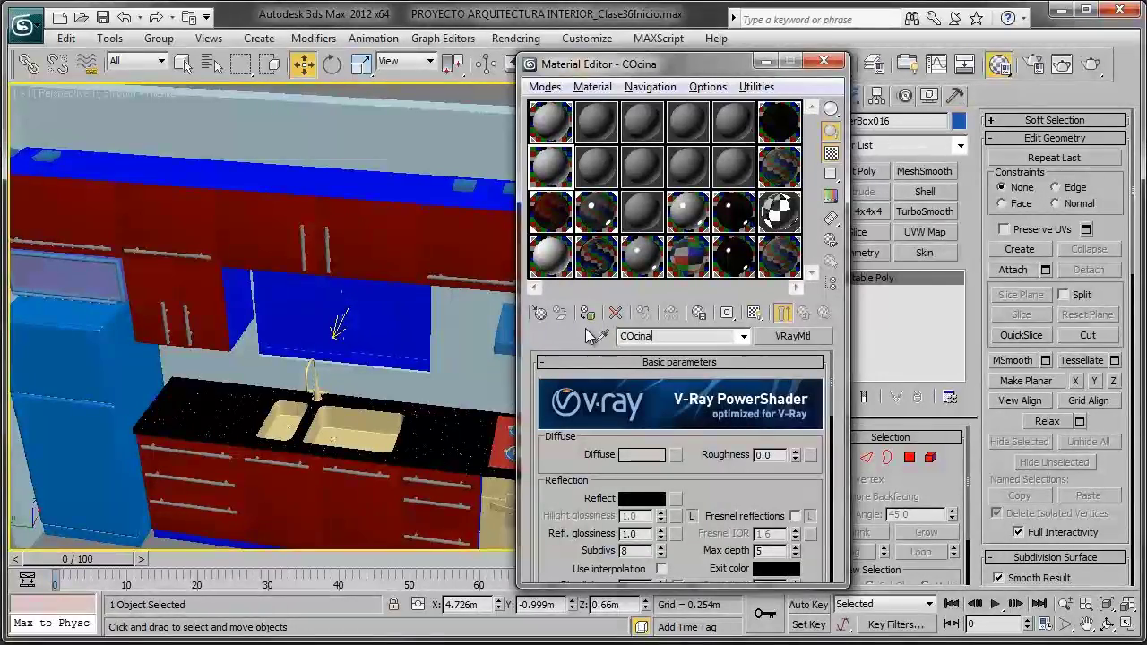
{"action": "key", "text": "BackSpace"}
{"action": "key", "text": "BackSpace"}
{"action": "key", "text": "BackSpace"}
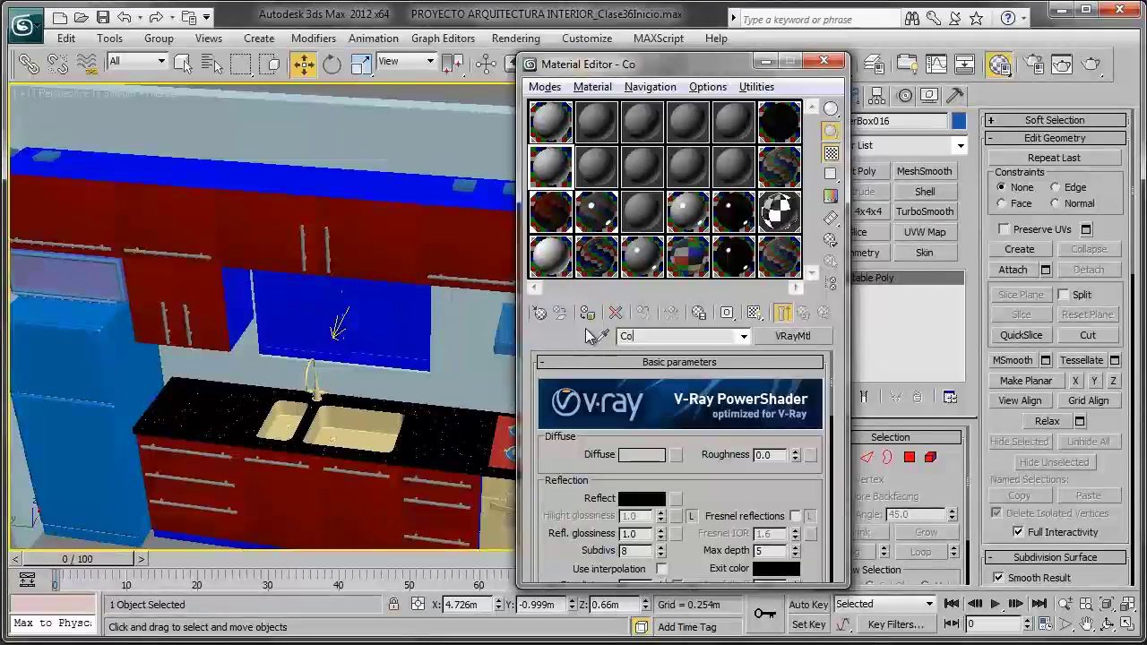
{"action": "type", "text": "cina mueble gene"}
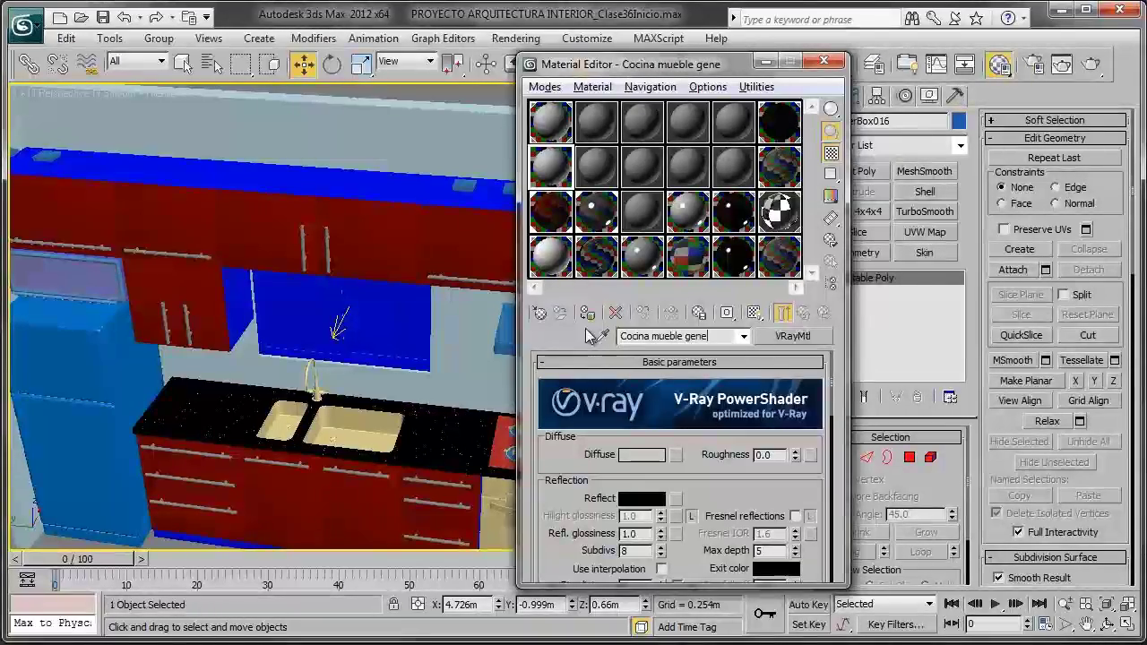
{"action": "type", "text": "ral"}
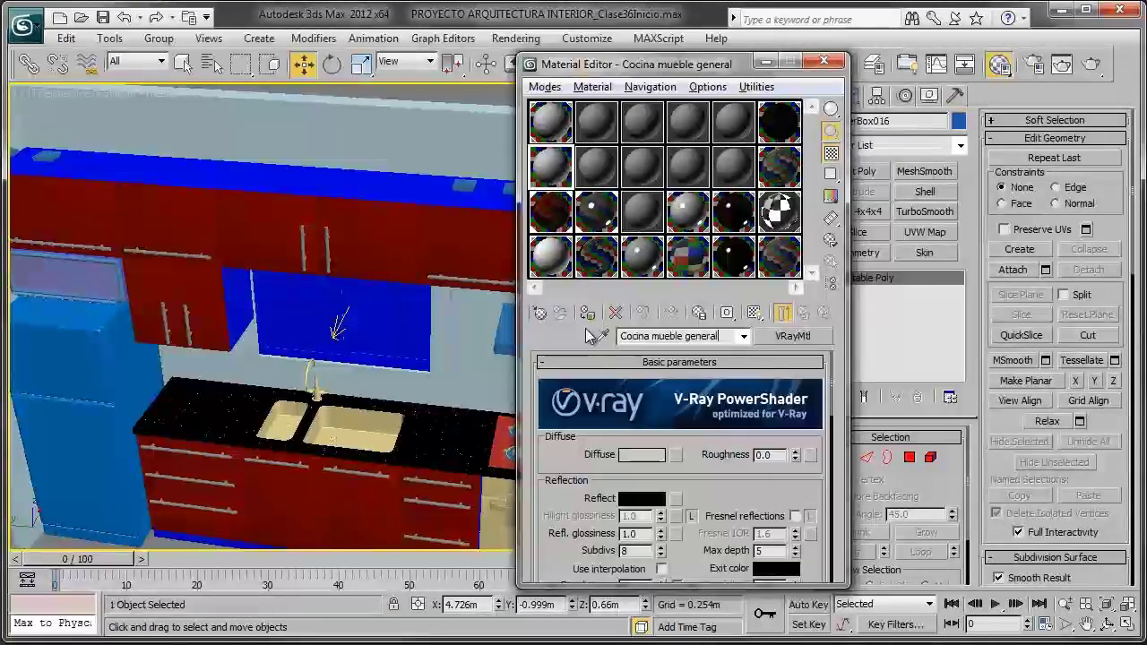
Step: Set its diffuse to medium grey 134 and its reflection to dark grey 27
{"action": "left_click", "coordinate": [630, 456]}
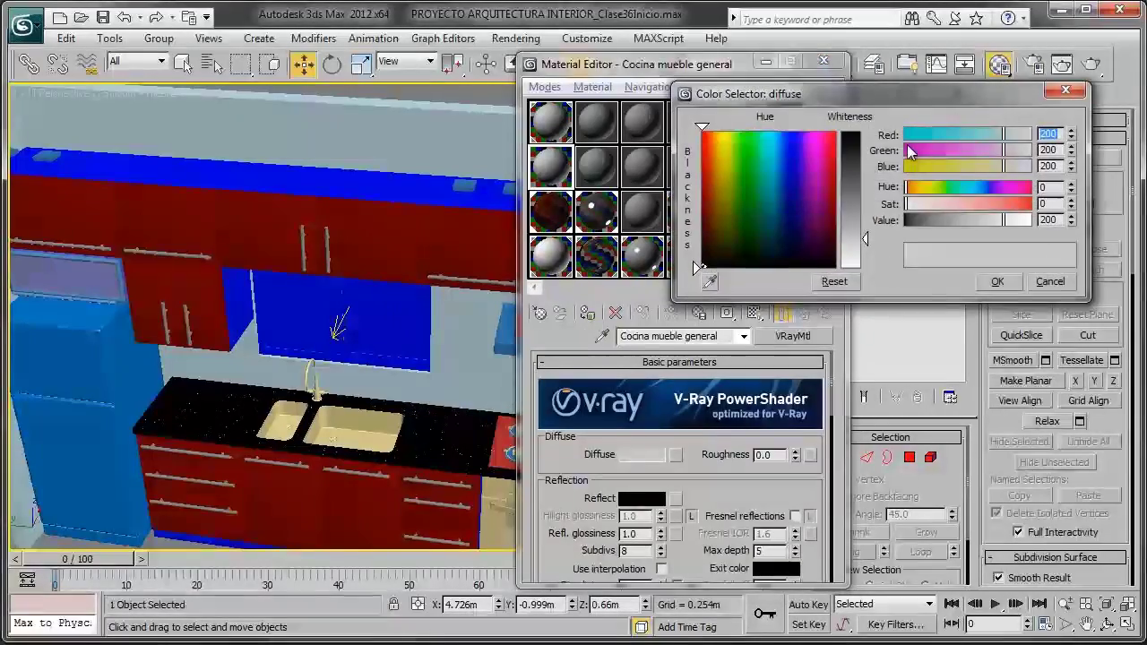
{"action": "left_click_drag", "start_coordinate": [860, 229], "coordinate": [871, 212]}
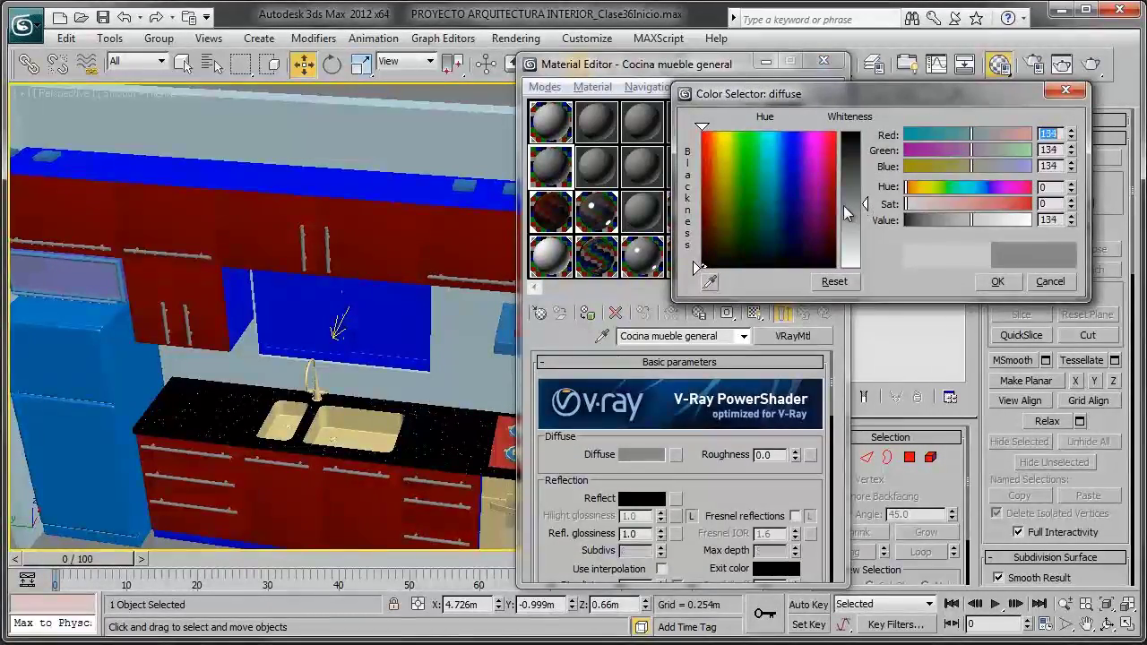
{"action": "left_click", "coordinate": [1009, 283]}
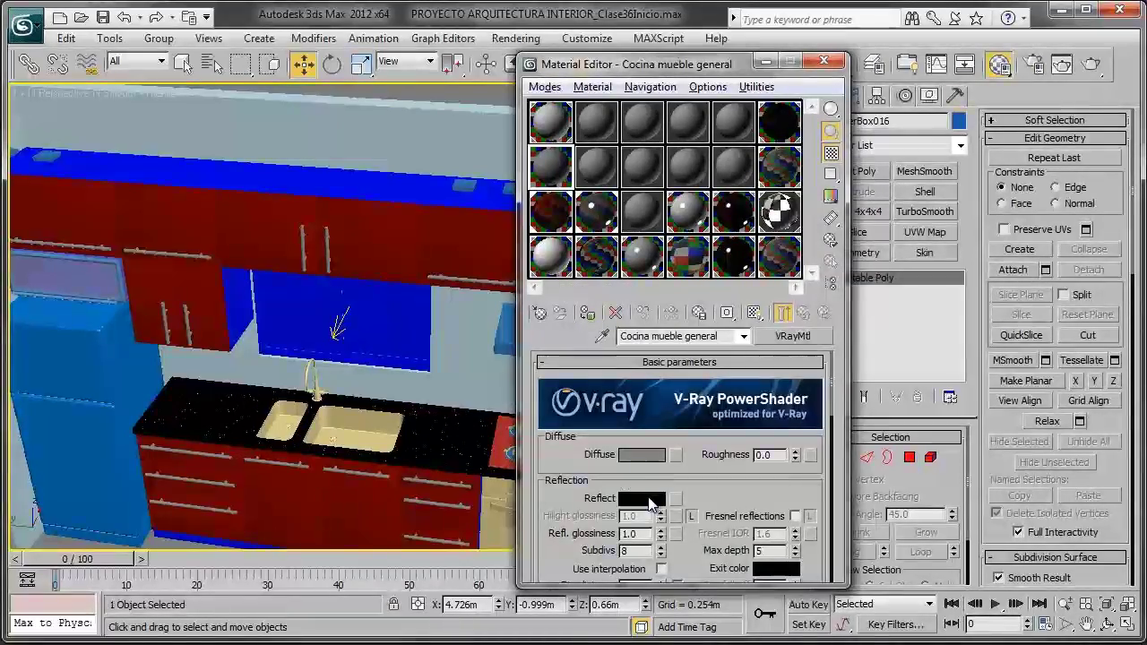
{"action": "left_click", "coordinate": [647, 499]}
{"action": "mouse_move", "coordinate": [861, 139]}
{"action": "left_mouse_down"}
{"action": "mouse_move", "coordinate": [862, 156]}
{"action": "mouse_move", "coordinate": [856, 146]}
{"action": "left_mouse_up"}
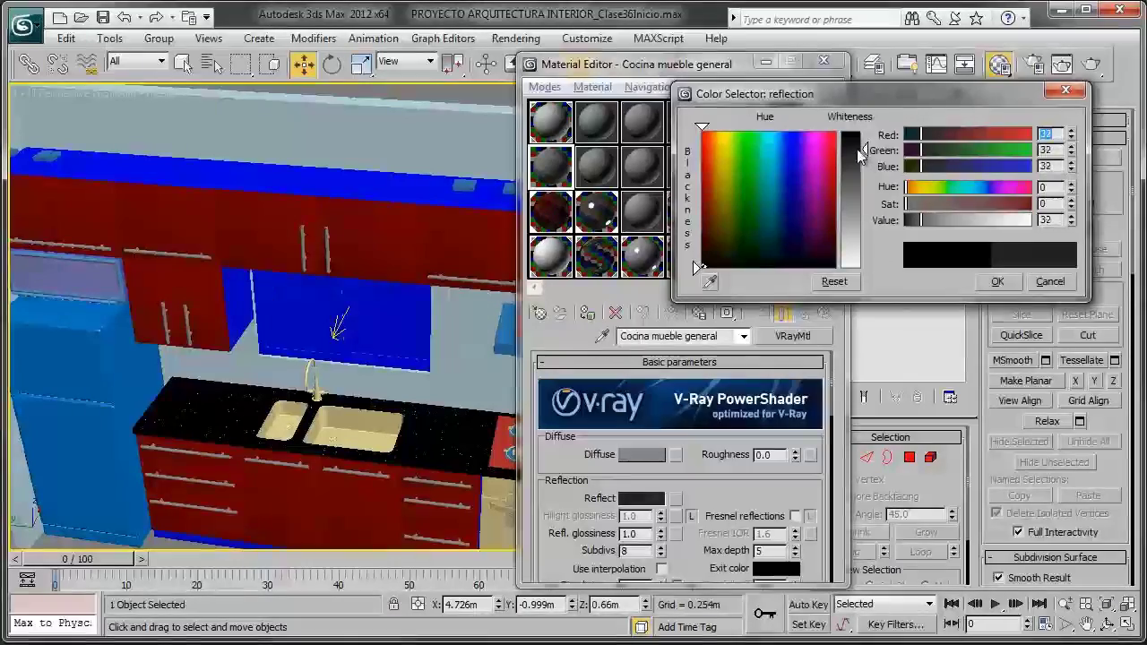
{"action": "left_click", "coordinate": [1011, 283]}
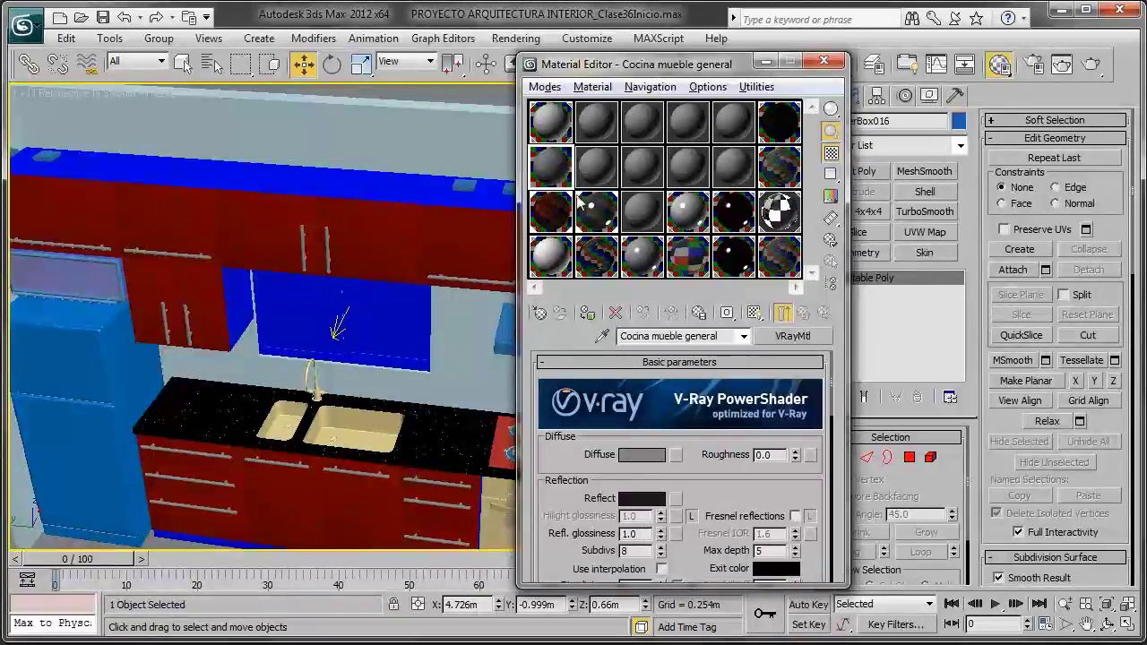
Step: Set Cocina mueble general's reflection glossiness to 0.85, then select the upper cabinets
{"action": "double_click", "coordinate": [551, 121]}
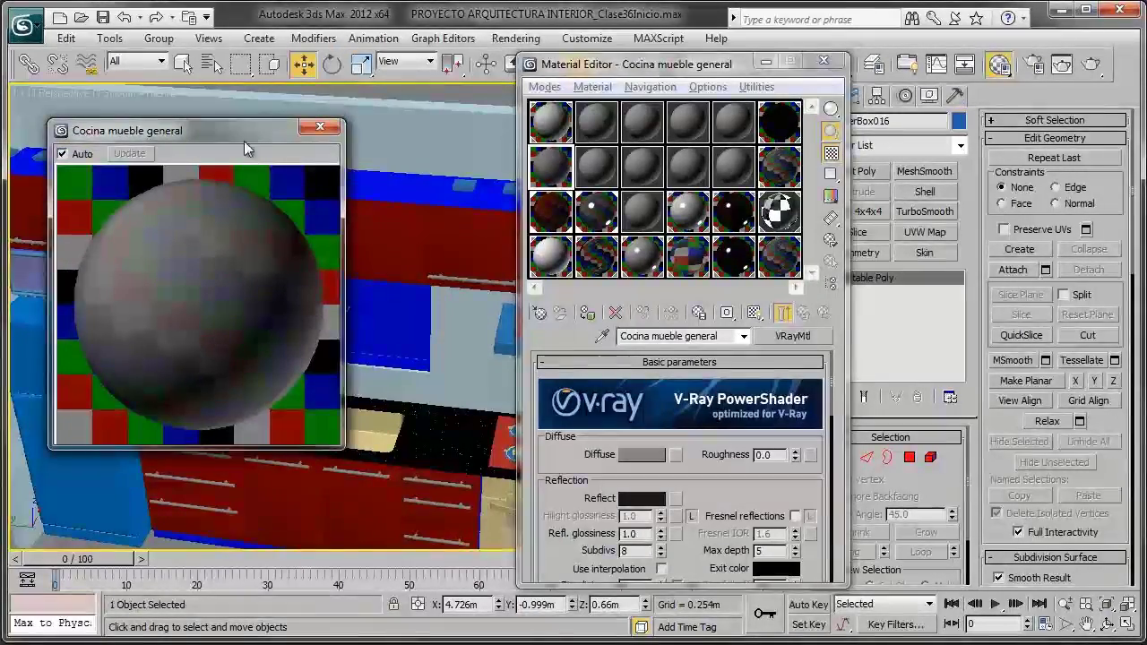
{"action": "mouse_move", "coordinate": [244, 140]}
{"action": "left_mouse_down"}
{"action": "mouse_move", "coordinate": [303, 135]}
{"action": "mouse_move", "coordinate": [356, 155]}
{"action": "left_mouse_up"}
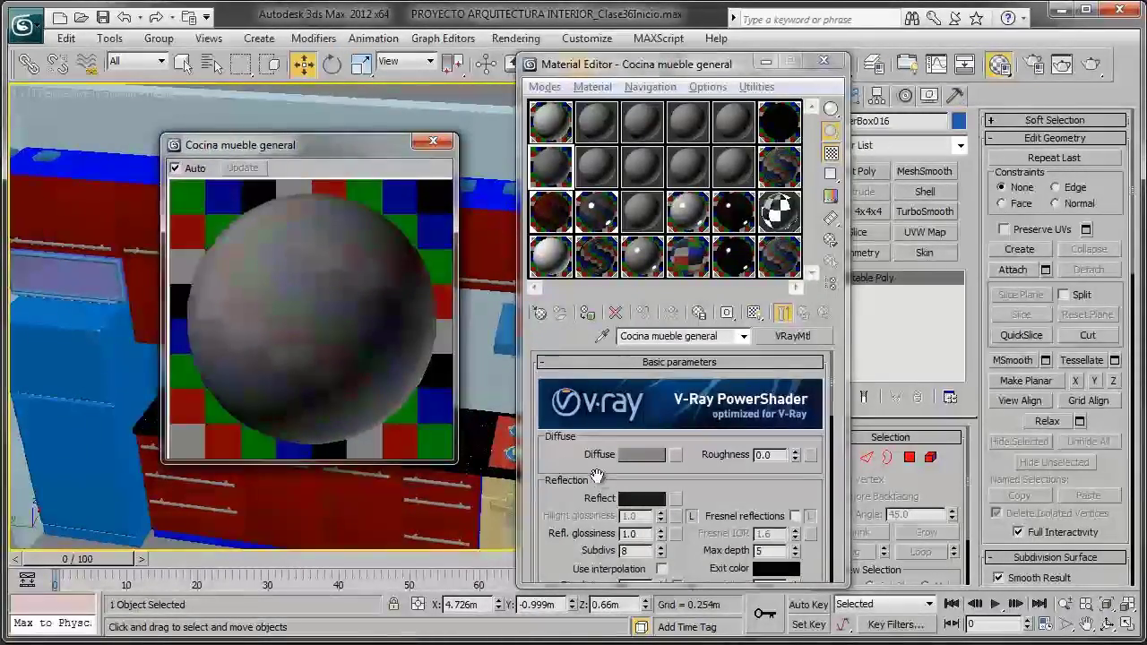
{"action": "left_click", "coordinate": [632, 533]}
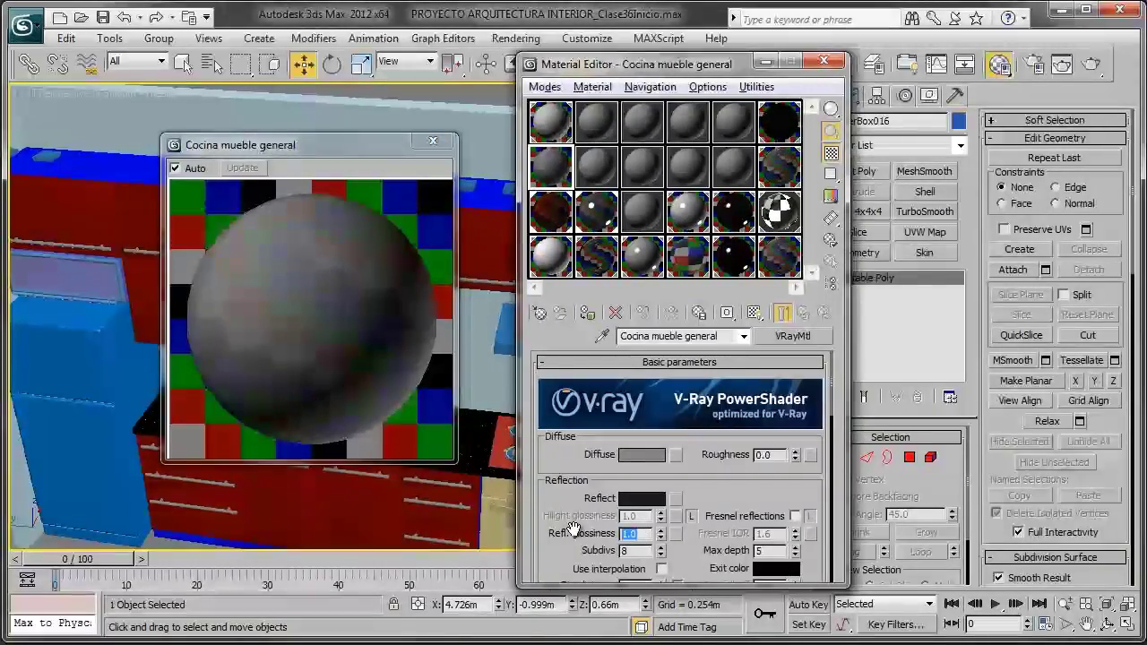
{"action": "type", "text": ".8"}
{"action": "key", "text": "Return"}
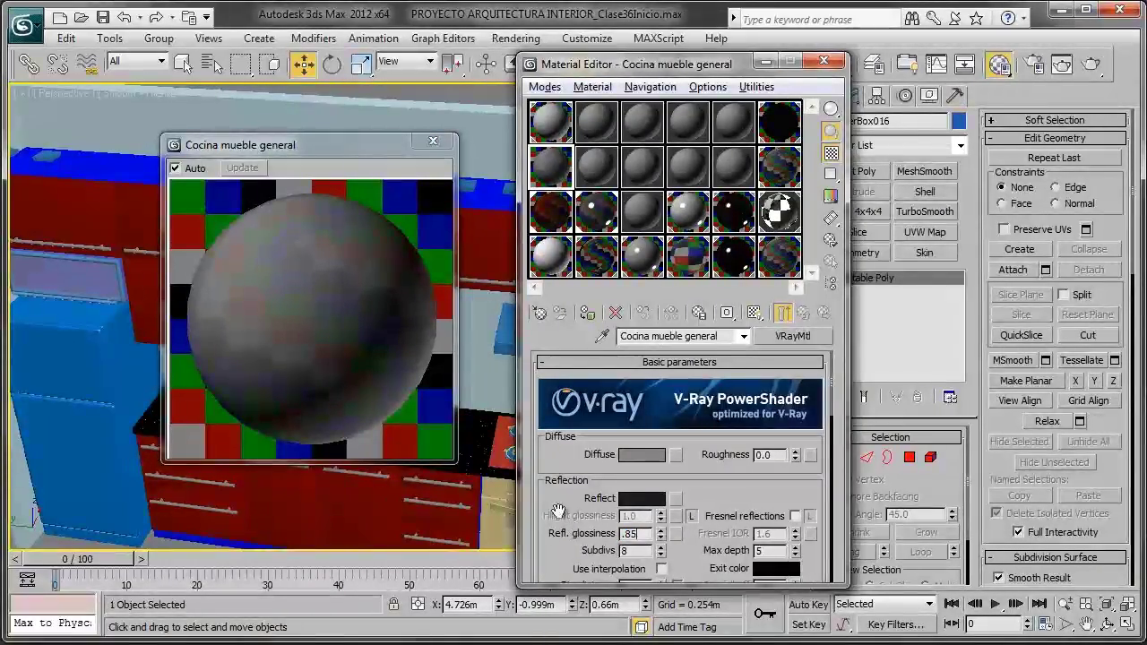
{"action": "key", "text": "Return"}
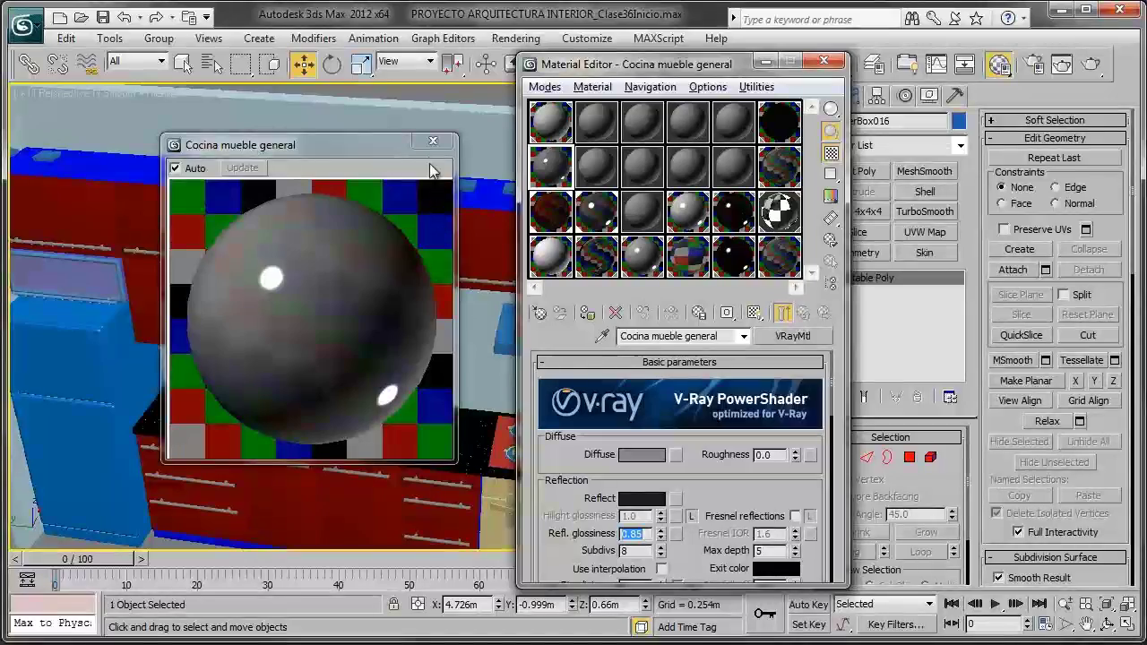
{"action": "left_click", "coordinate": [433, 141]}
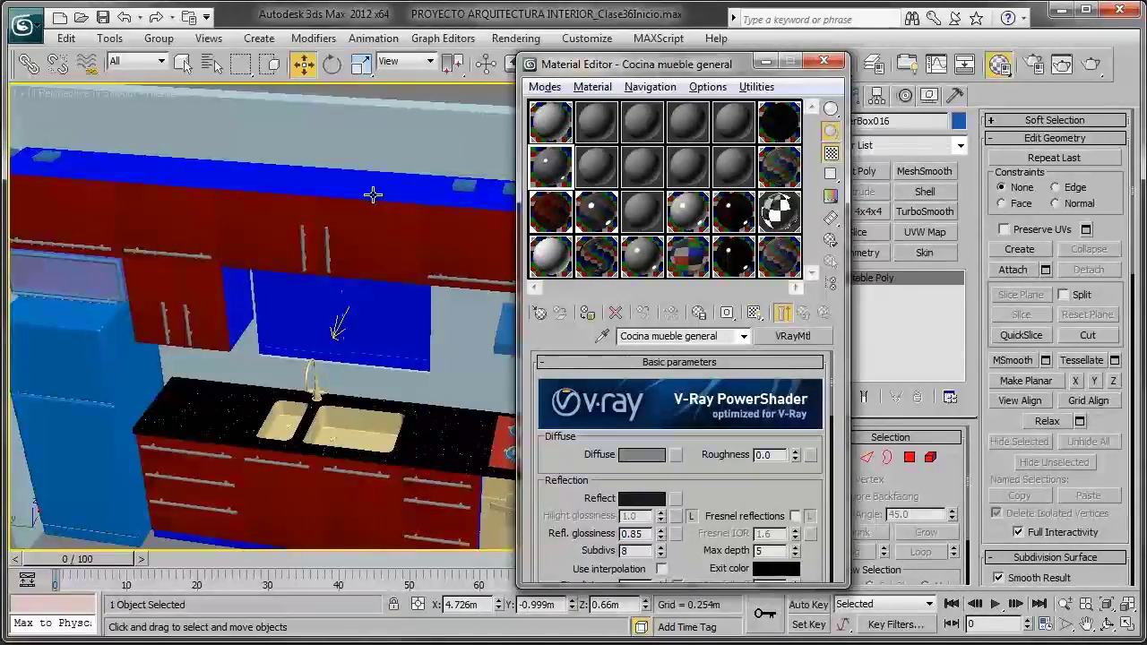
{"action": "left_click", "coordinate": [373, 194]}
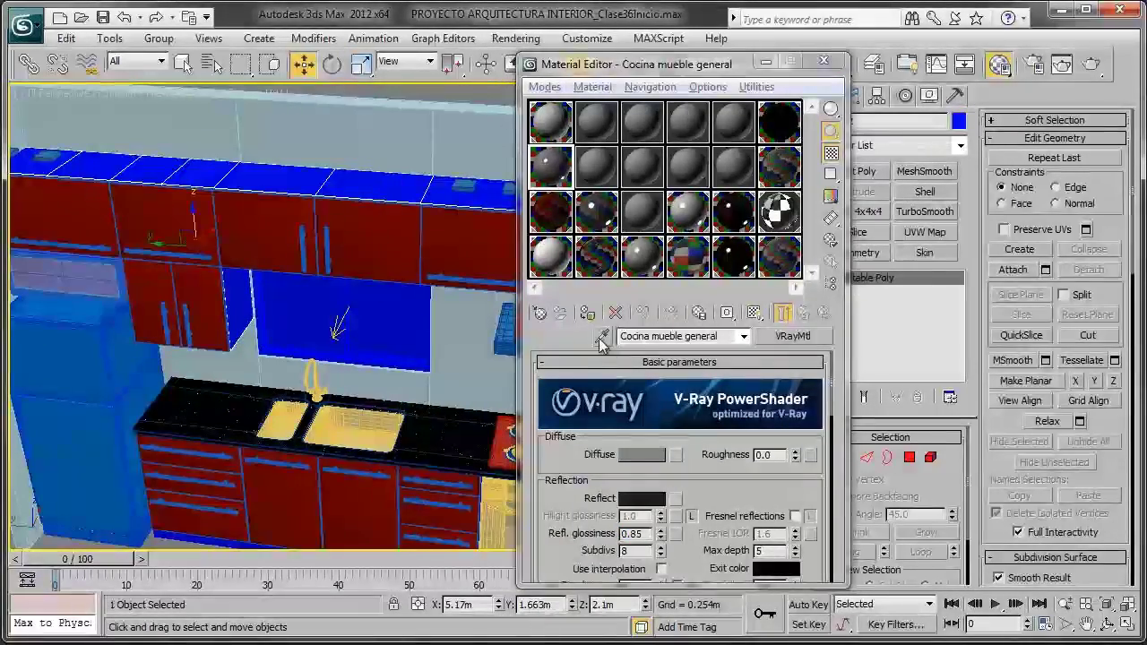
Step: Assign Cocina mueble general to the blue plinth beneath the lower cabinets
{"action": "left_click", "coordinate": [602, 335]}
{"action": "left_click", "coordinate": [333, 325]}
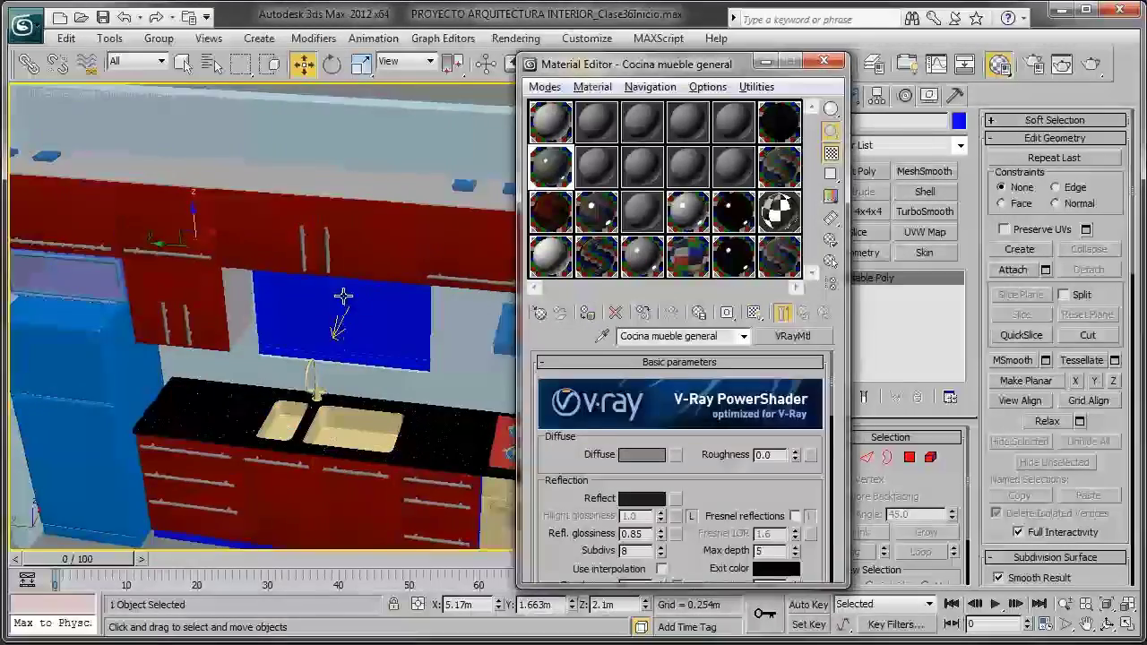
{"action": "middle_click_drag", "start_coordinate": [343, 296], "coordinate": [337, 244], "text": "alt"}
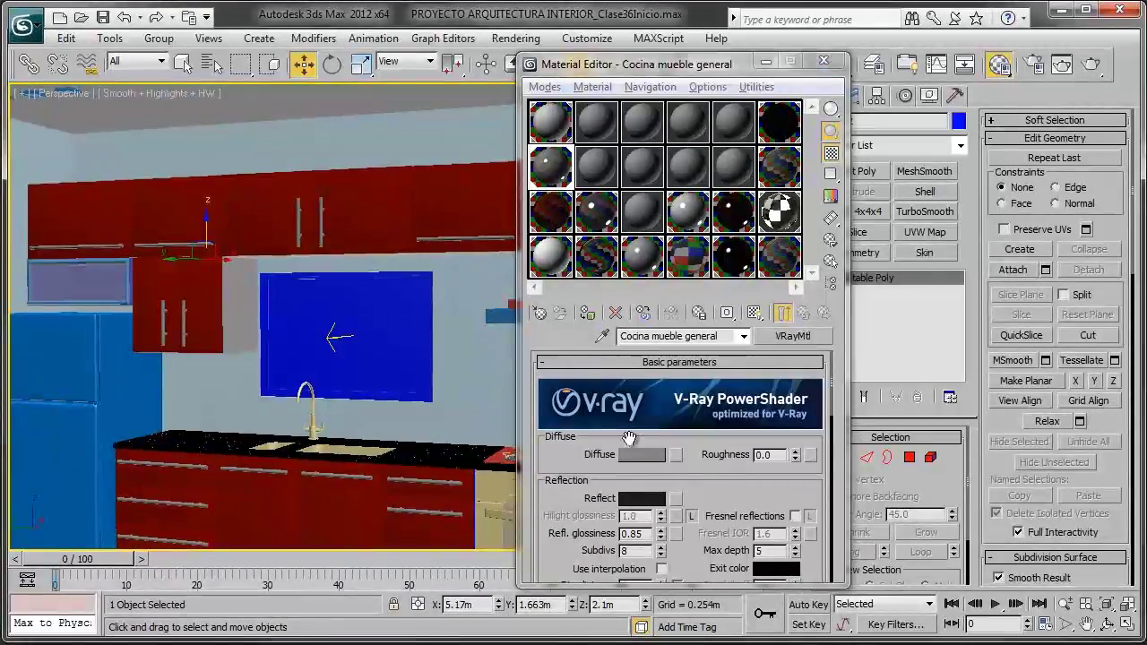
{"action": "left_click", "coordinate": [642, 454]}
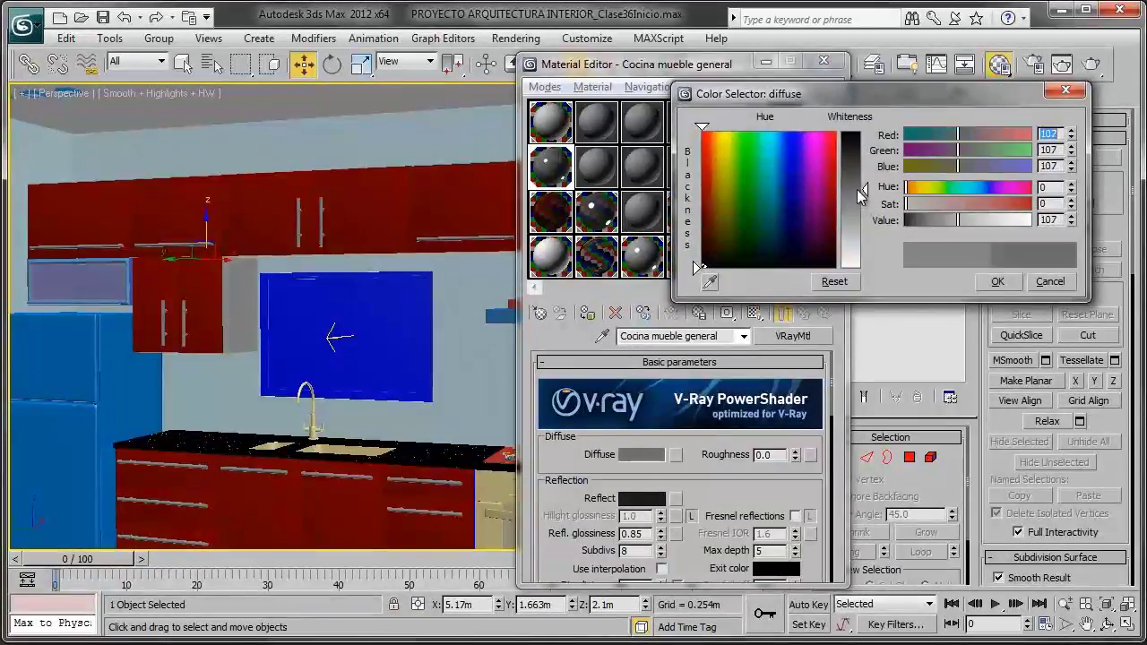
{"action": "left_click", "coordinate": [993, 282]}
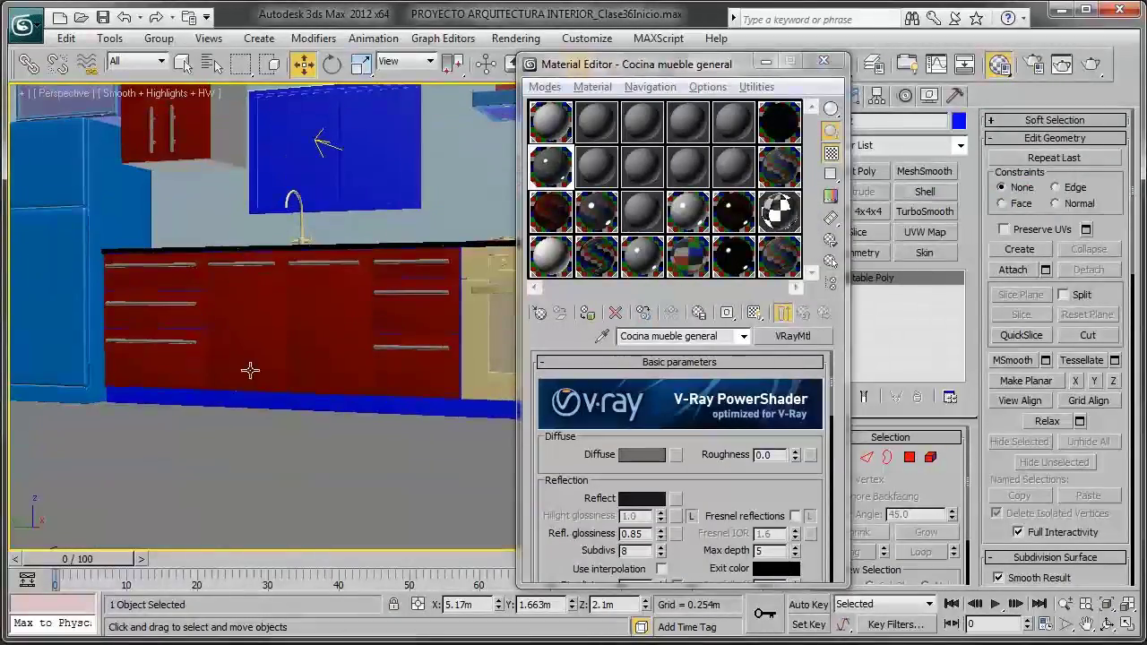
{"action": "left_click", "coordinate": [266, 406]}
{"action": "mouse_move", "coordinate": [309, 392]}
{"action": "middle_mouse_down", "text": "alt"}
{"action": "mouse_move", "coordinate": [332, 308]}
{"action": "mouse_move", "coordinate": [367, 394]}
{"action": "mouse_move", "coordinate": [358, 354]}
{"action": "mouse_move", "coordinate": [374, 322]}
{"action": "mouse_move", "coordinate": [291, 351]}
{"action": "mouse_move", "coordinate": [405, 383]}
{"action": "mouse_move", "coordinate": [358, 370]}
{"action": "mouse_move", "coordinate": [385, 391]}
{"action": "mouse_move", "coordinate": [444, 378]}
{"action": "middle_mouse_up", "text": "alt"}
{"action": "left_click", "coordinate": [588, 314]}
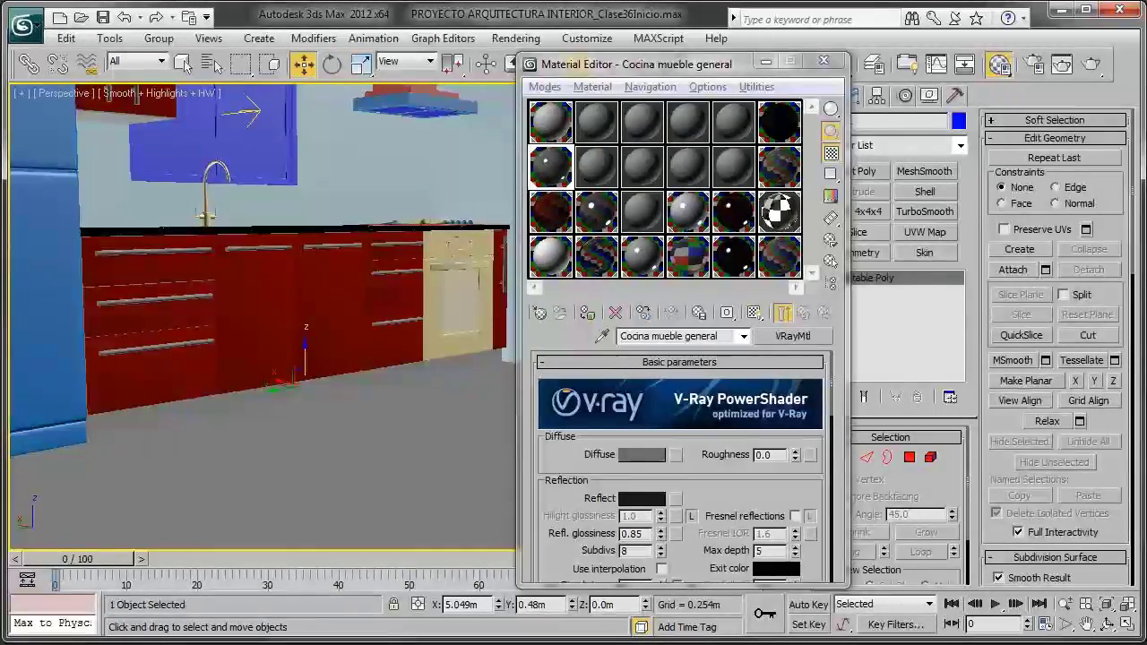
{"action": "key", "text": "alt+Tab"}
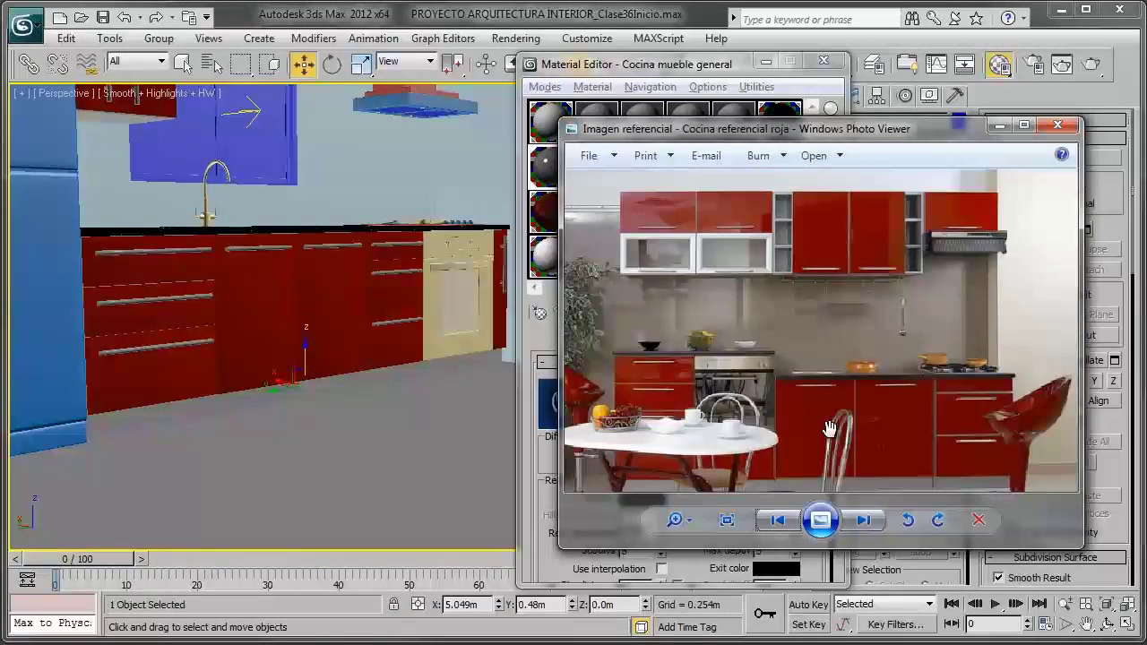
{"action": "scroll", "coordinate": [834, 429], "scroll_direction": "up", "scroll_amount": 1}
{"action": "scroll", "coordinate": [885, 412], "scroll_direction": "up", "scroll_amount": 2}
{"action": "scroll", "coordinate": [901, 440], "scroll_direction": "up", "scroll_amount": 1}
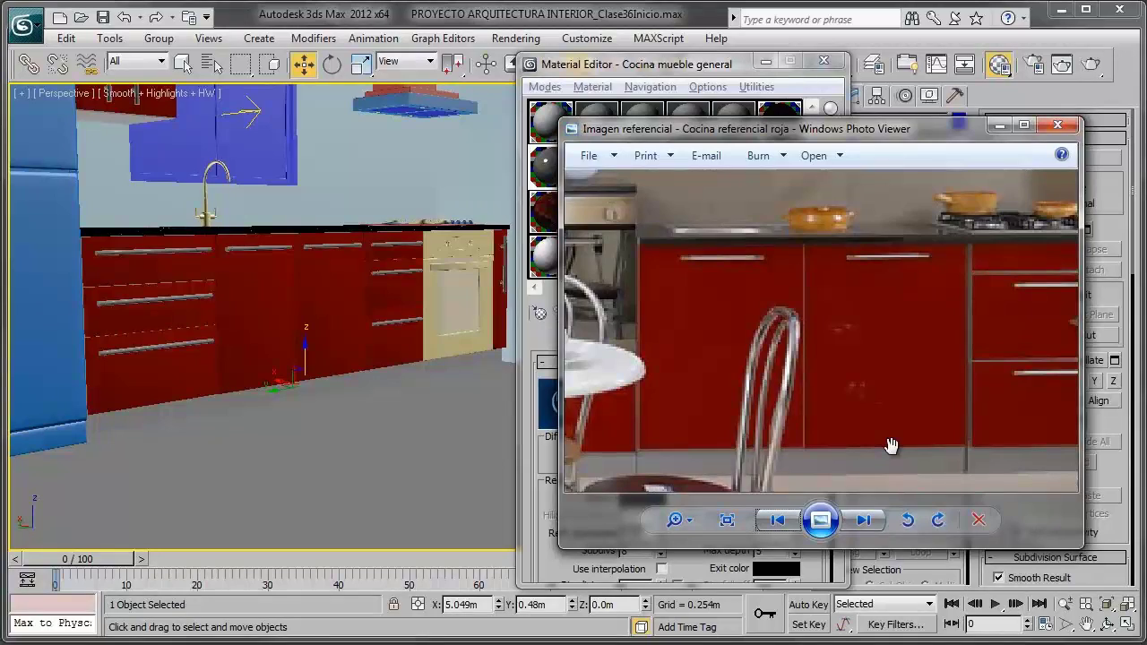
{"action": "scroll", "coordinate": [877, 436], "scroll_direction": "down", "scroll_amount": 2}
{"action": "scroll", "coordinate": [870, 431], "scroll_direction": "down", "scroll_amount": 2}
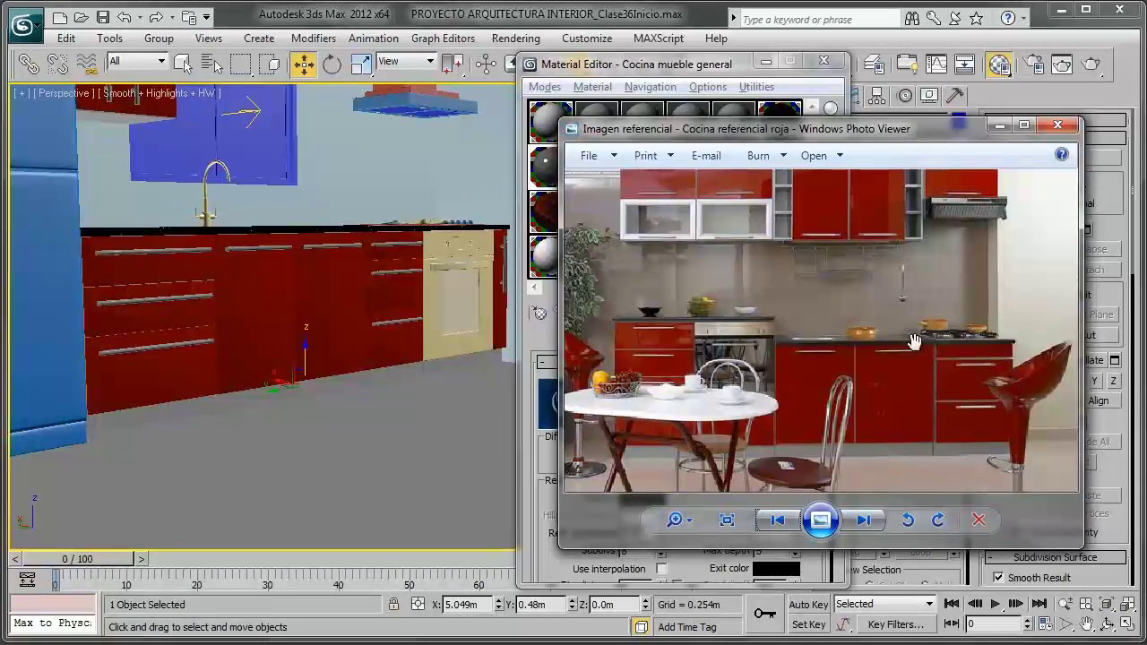
{"action": "left_click", "coordinate": [996, 127]}
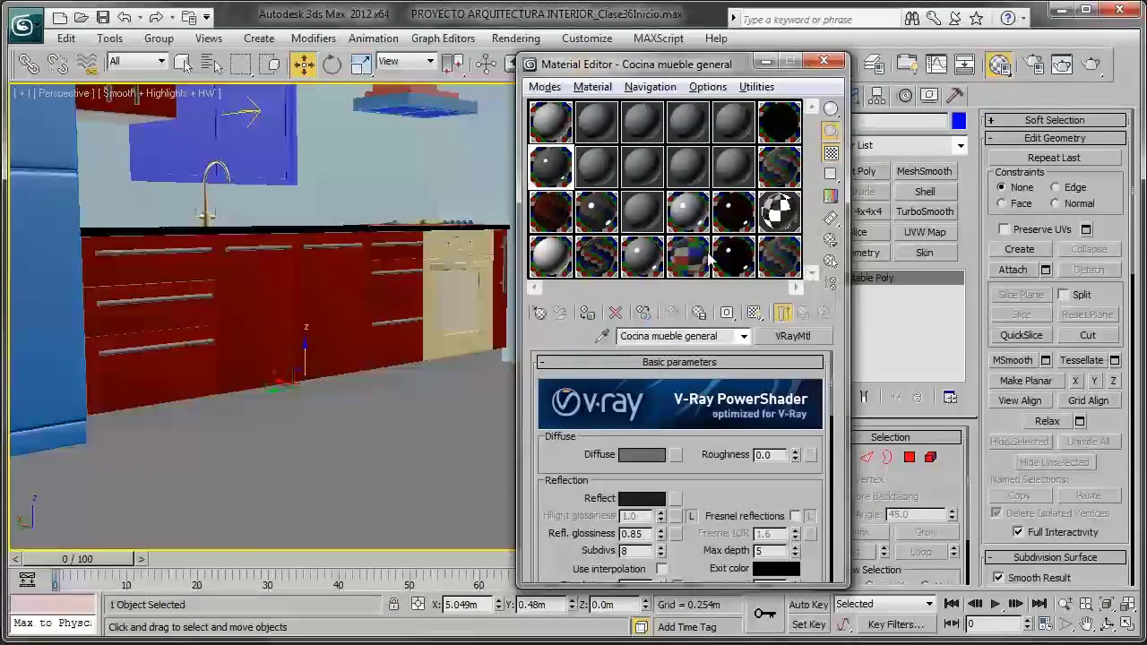
Step: Copy Aluminio basico into an empty slot and rename it 'Cocina aluminio rodapie'
{"action": "left_click", "coordinate": [642, 267]}
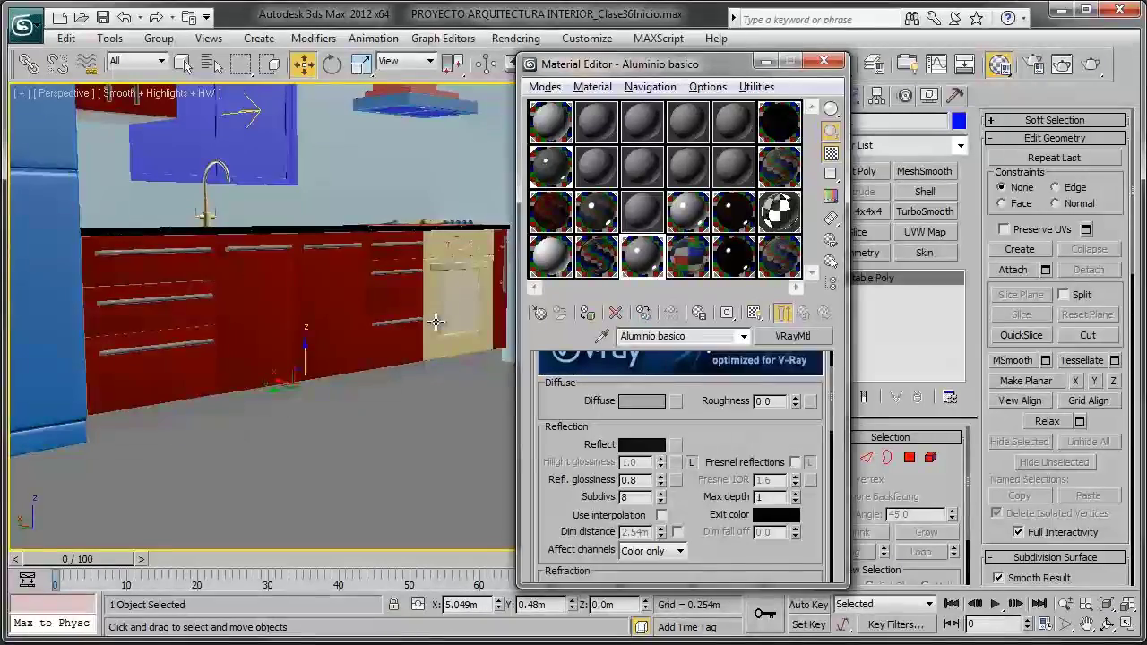
{"action": "left_click", "coordinate": [597, 167]}
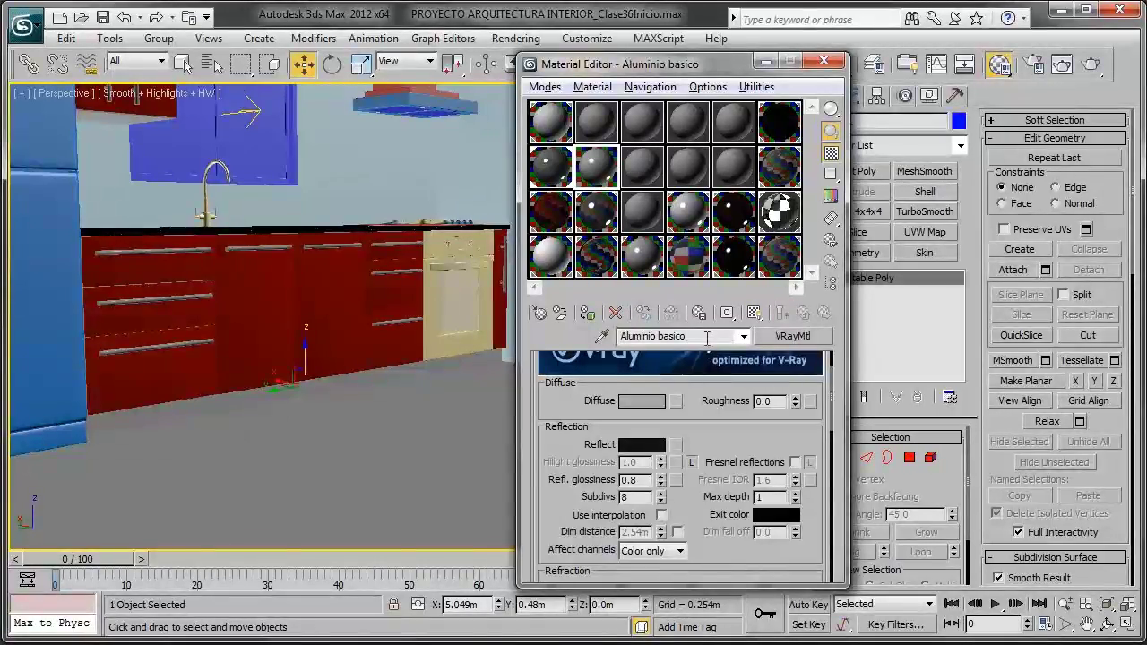
{"action": "key", "text": "BackSpace"}
{"action": "key", "text": "BackSpace"}
{"action": "key", "text": "BackSpace"}
{"action": "key", "text": "BackSpace"}
{"action": "key", "text": "BackSpace"}
{"action": "type", "text": "Cocina"}
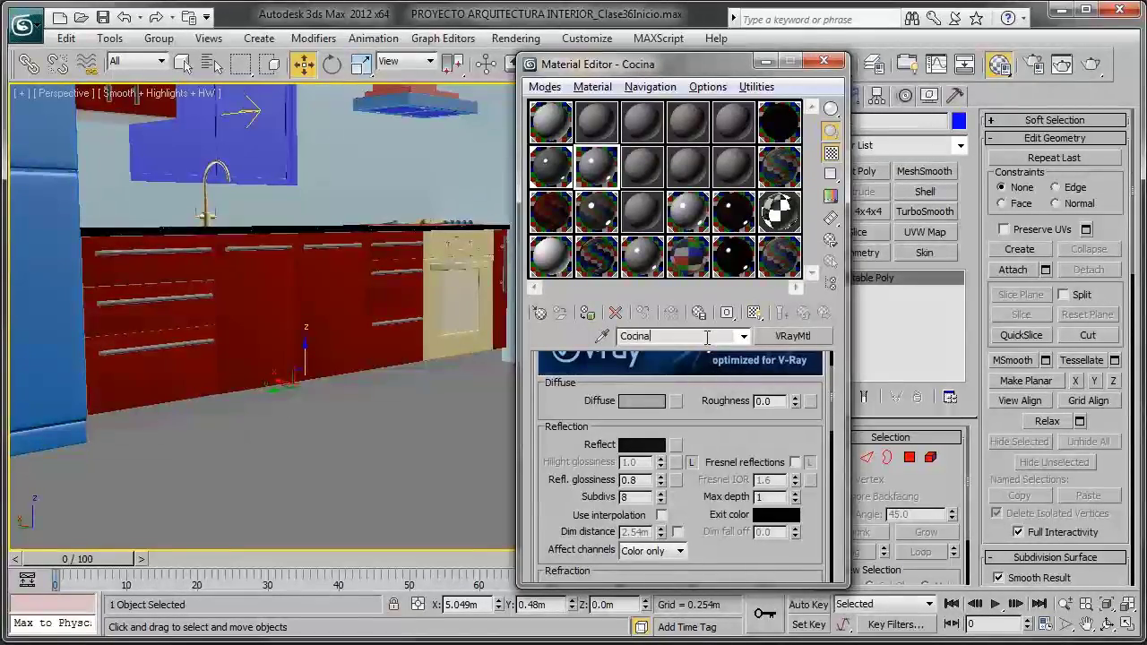
{"action": "type", "text": " aluminio "}
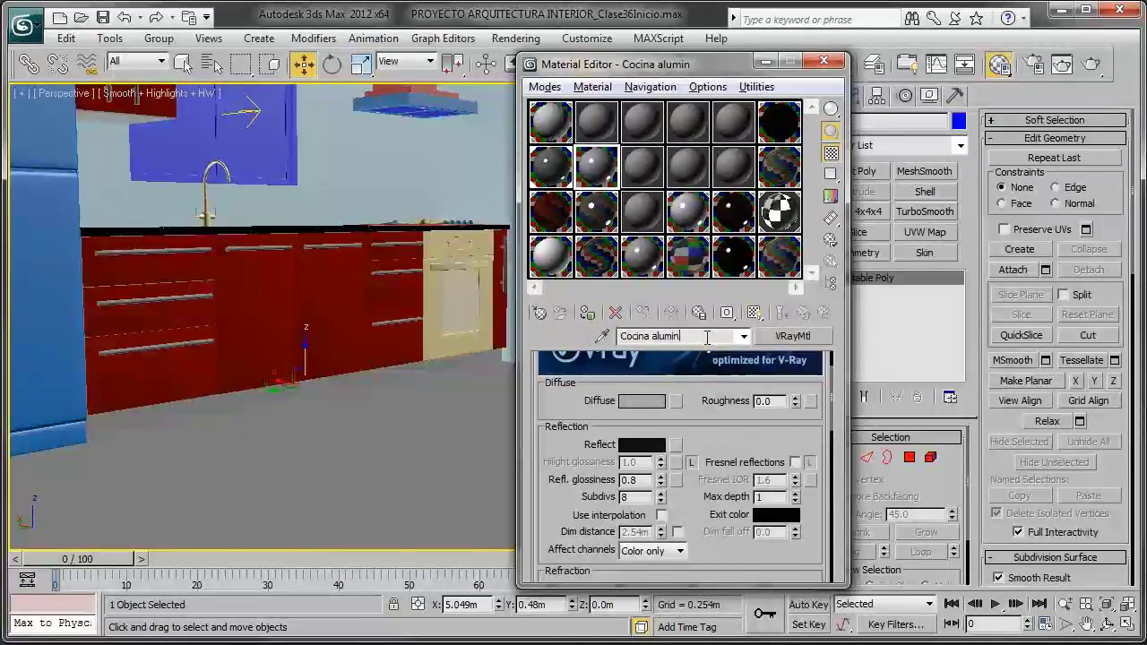
{"action": "type", "text": "ro"}
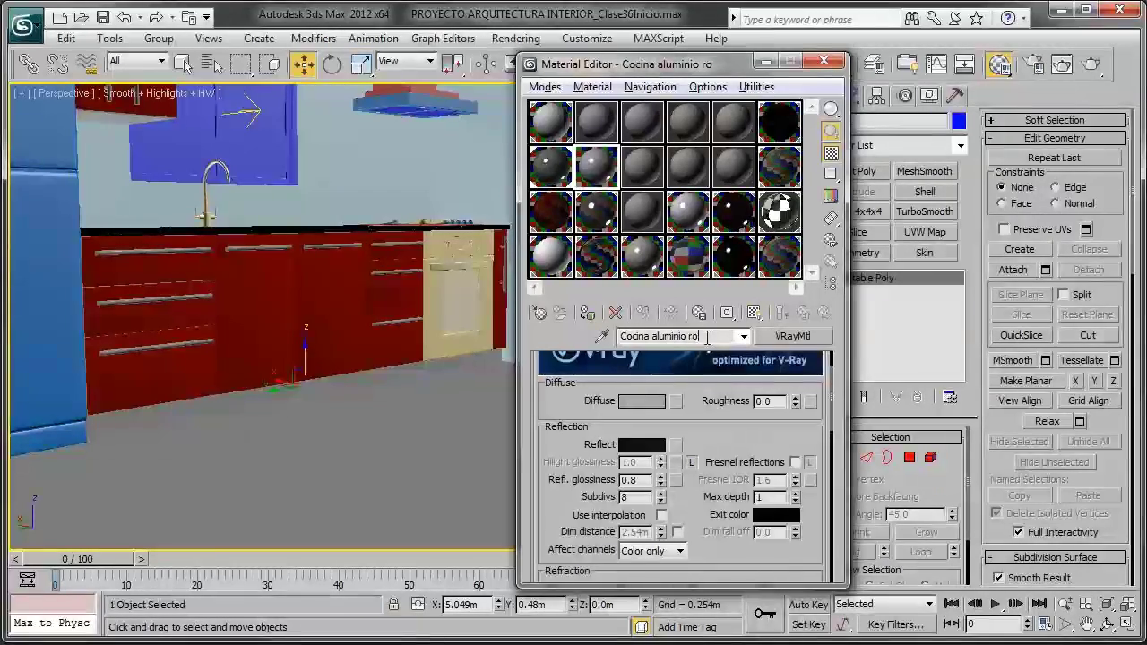
{"action": "type", "text": "dapie"}
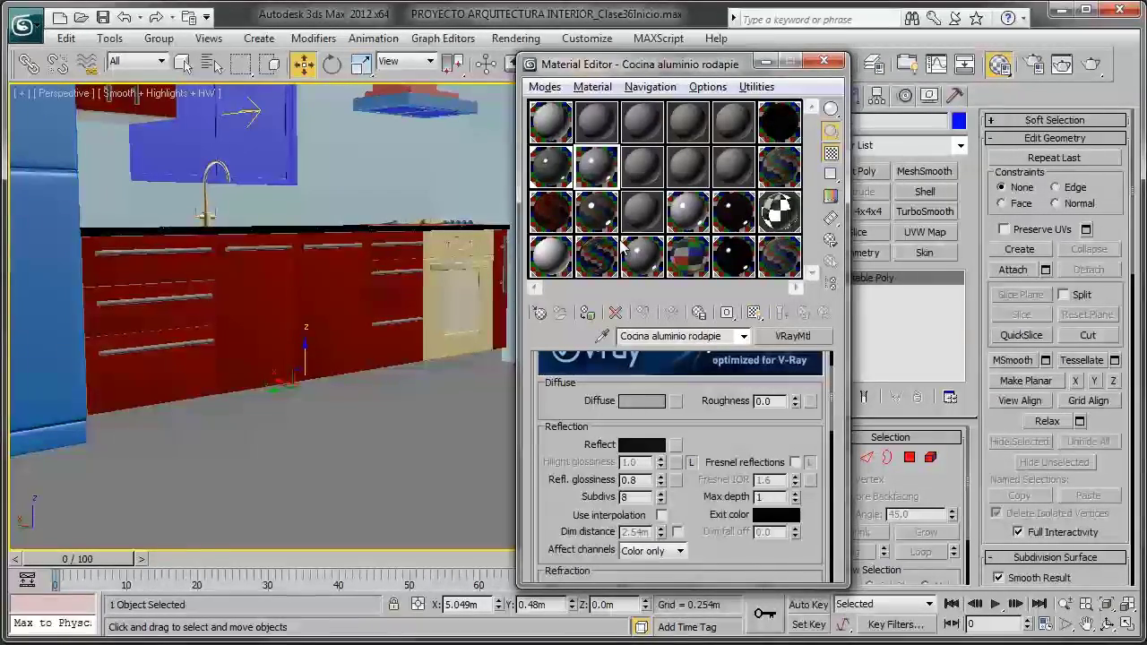
Step: Assign Cocina aluminio rodapie to the five front faces of the cabinet plinth
{"action": "left_click", "coordinate": [910, 458]}
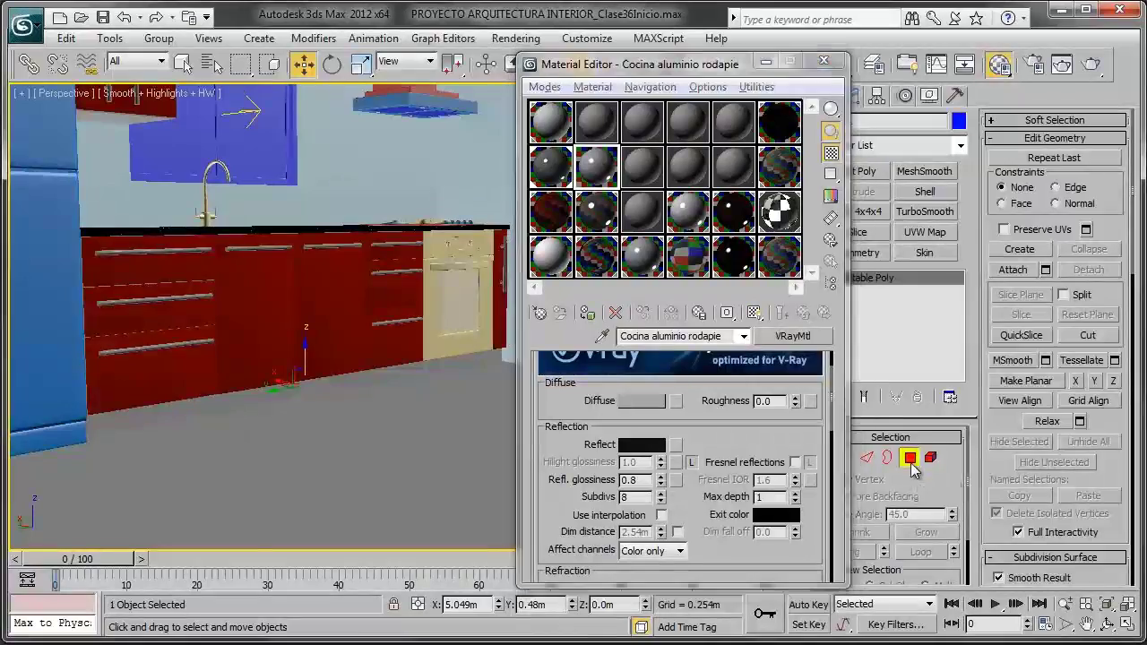
{"action": "middle_click_drag", "start_coordinate": [305, 373], "coordinate": [289, 308], "text": "alt"}
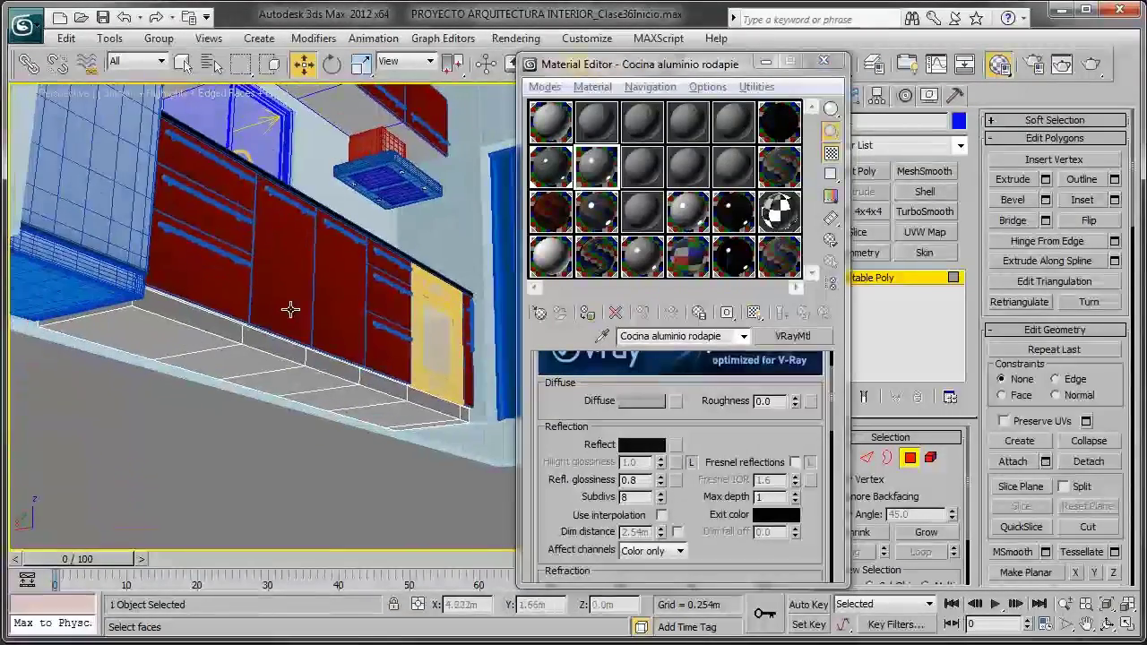
{"action": "left_click", "coordinate": [246, 333]}
{"action": "left_click", "coordinate": [273, 346], "text": "ctrl"}
{"action": "left_click", "coordinate": [331, 363], "text": "ctrl"}
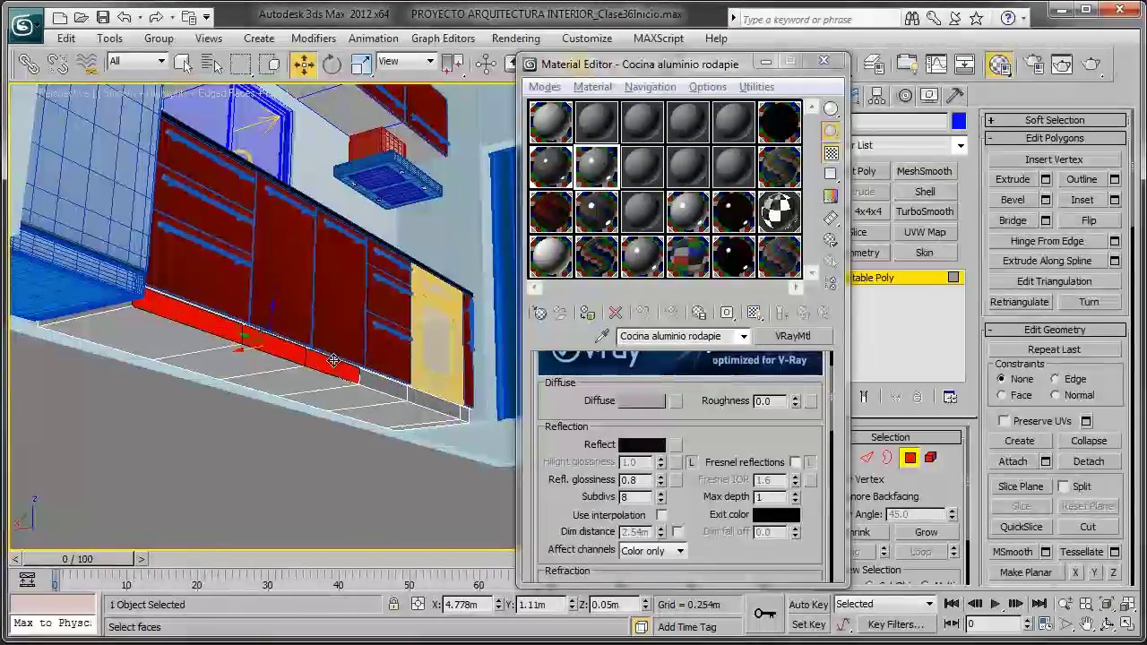
{"action": "left_click", "coordinate": [383, 382], "text": "ctrl"}
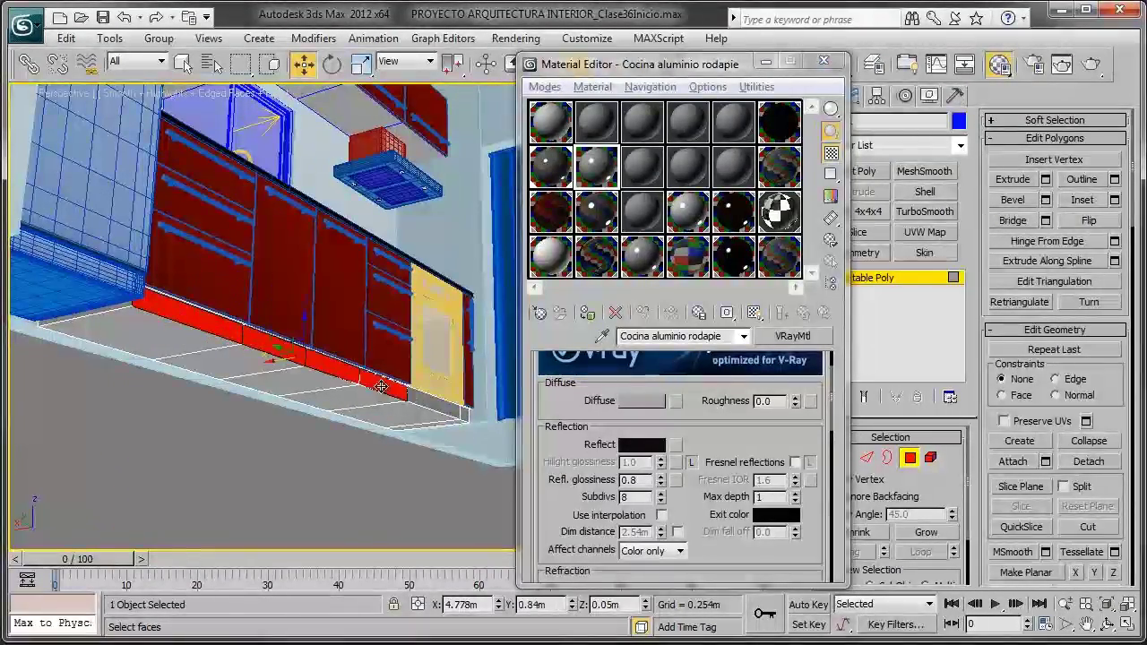
{"action": "left_click", "coordinate": [455, 407], "text": "ctrl"}
{"action": "middle_click_drag", "start_coordinate": [463, 413], "coordinate": [365, 380], "text": "alt"}
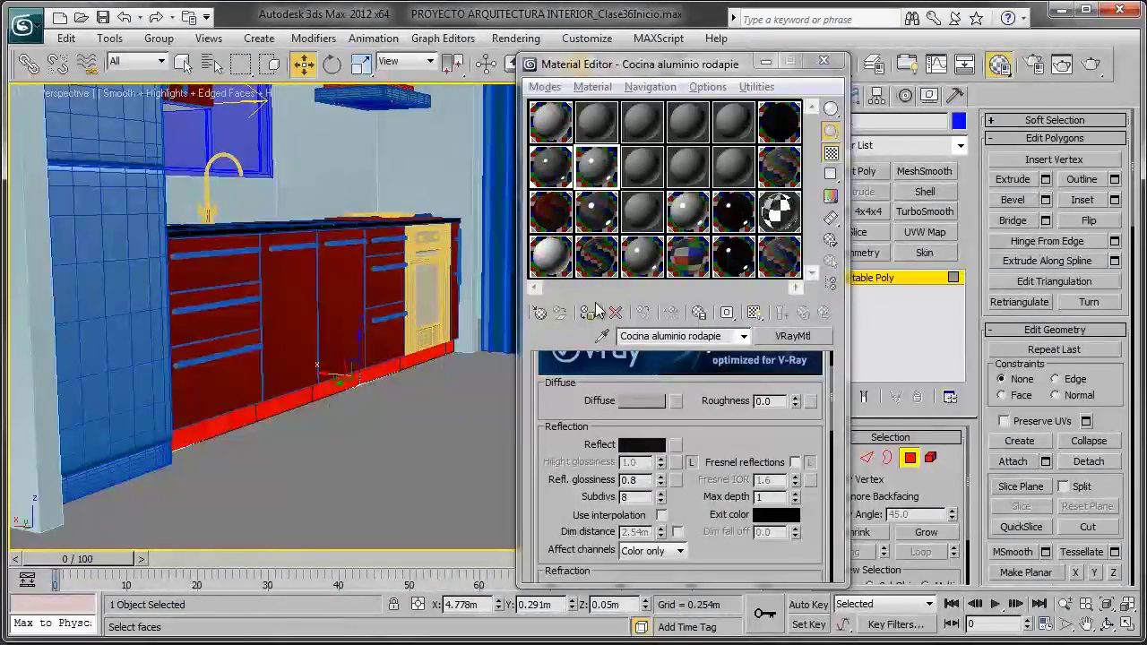
{"action": "left_click", "coordinate": [811, 421]}
{"action": "left_click", "coordinate": [910, 457]}
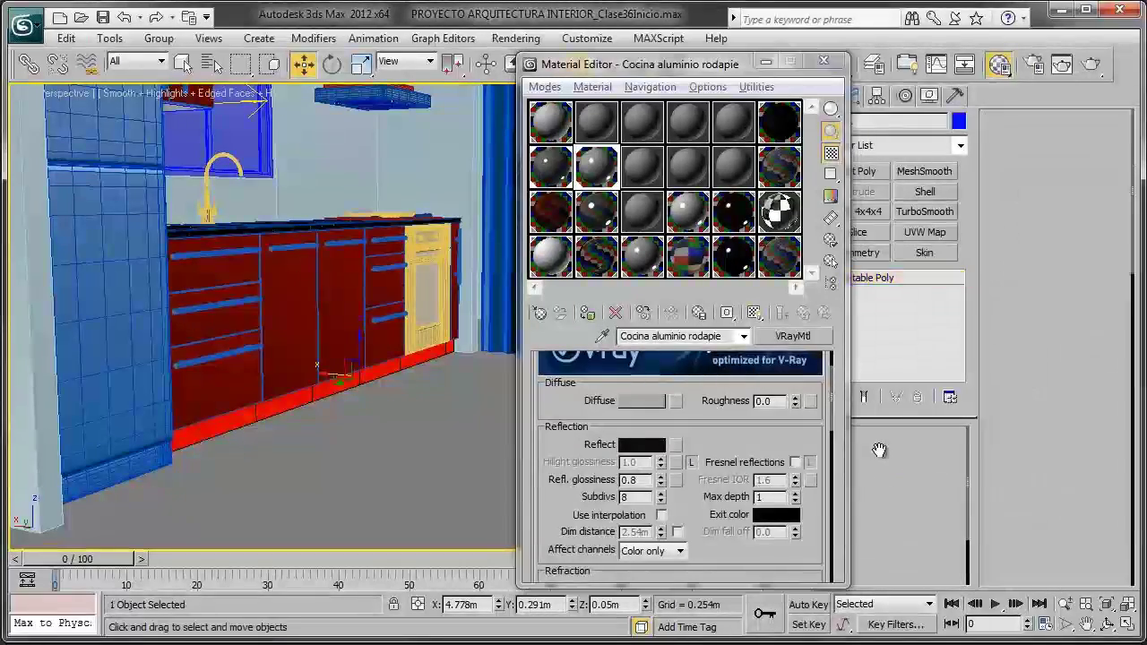
{"action": "middle_click_drag", "start_coordinate": [403, 394], "coordinate": [363, 387], "text": "alt"}
{"action": "key", "text": "F4"}
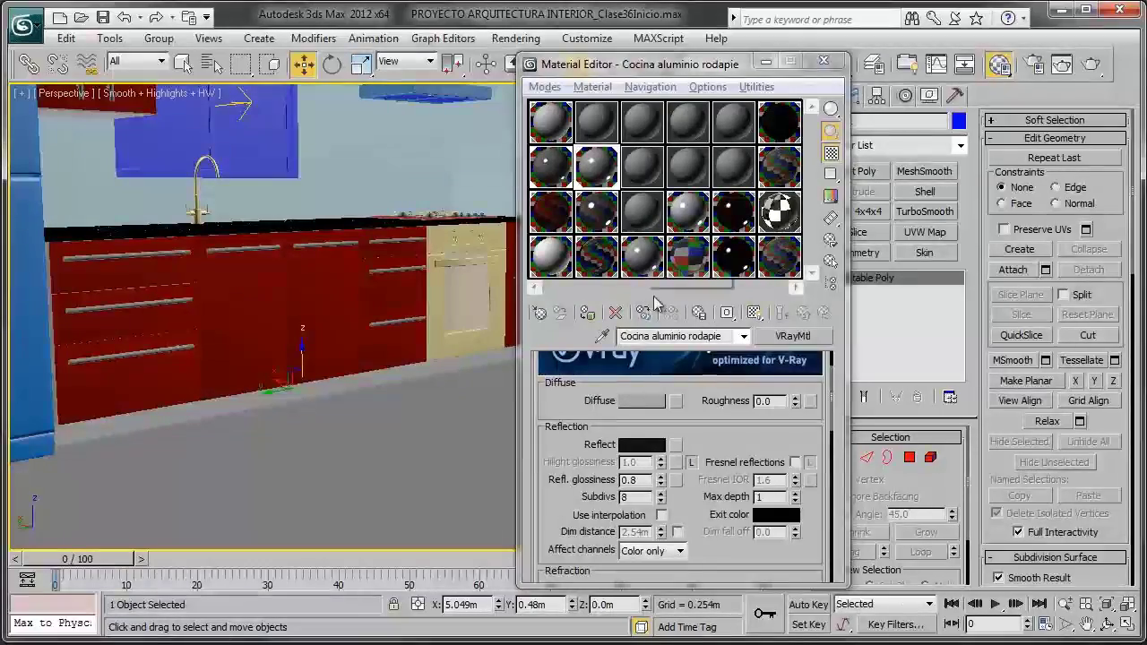
Step: Darken the Cocina aluminio rodapie diffuse grey from 166 to 122
{"action": "left_click", "coordinate": [633, 401]}
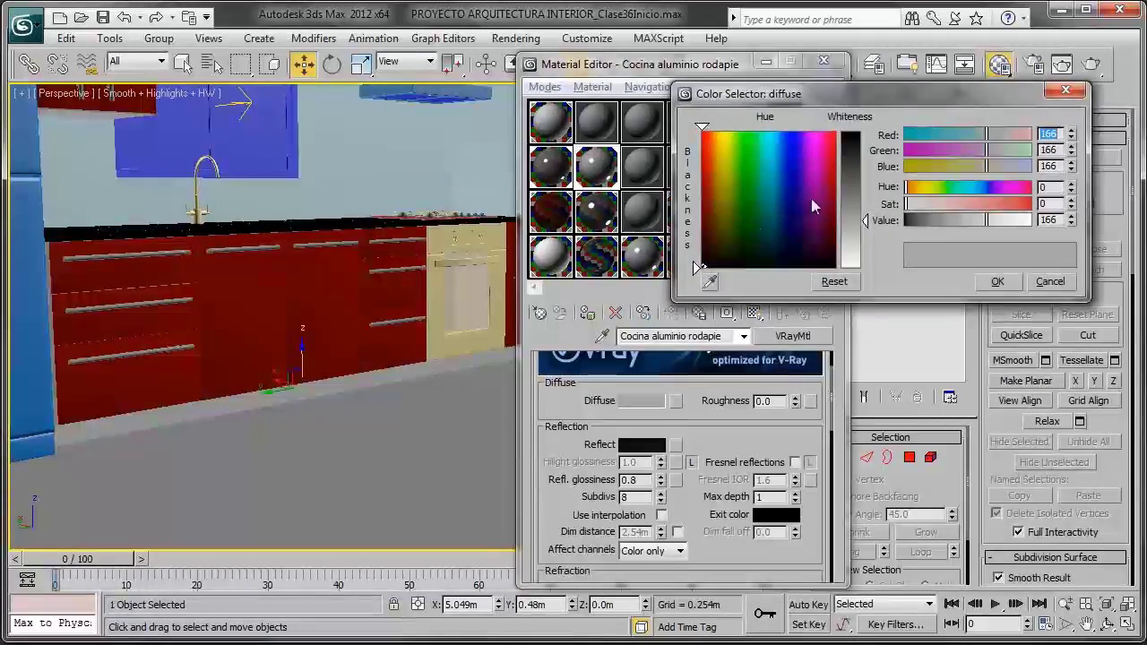
{"action": "left_click_drag", "start_coordinate": [862, 224], "coordinate": [864, 199]}
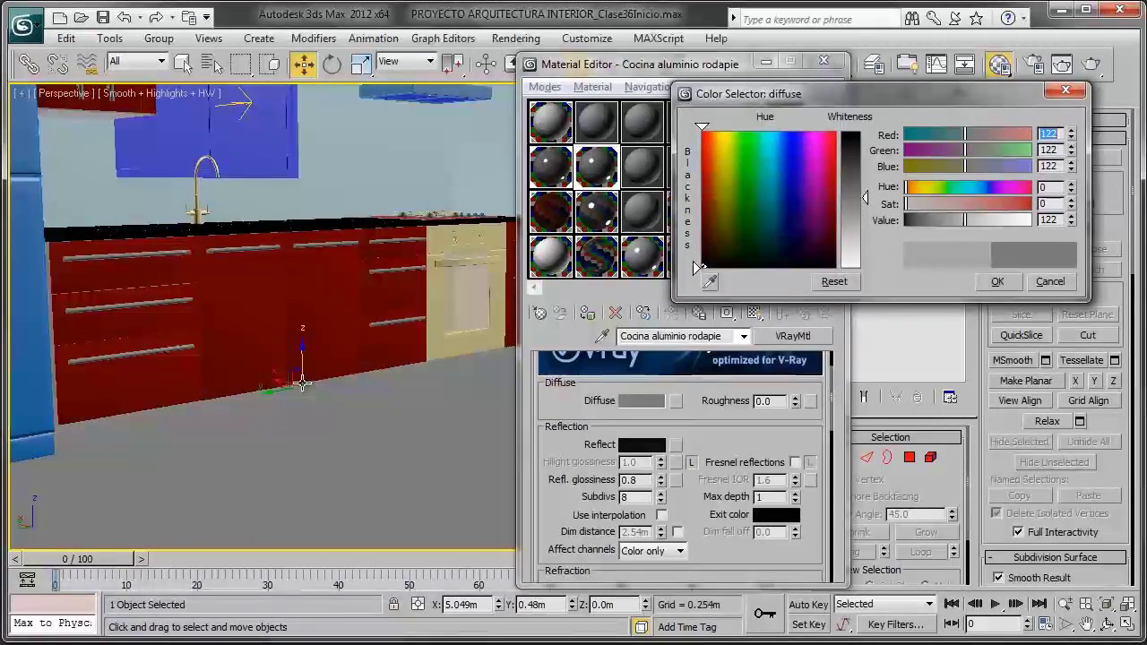
{"action": "left_click", "coordinate": [1000, 283]}
Step: Orbit and zoom around the kitchen to inspect the fridge and adjoining wall
{"action": "mouse_move", "coordinate": [371, 300]}
{"action": "middle_mouse_down", "text": "alt"}
{"action": "mouse_move", "coordinate": [347, 362]}
{"action": "mouse_move", "coordinate": [404, 328]}
{"action": "middle_mouse_up", "text": "alt"}
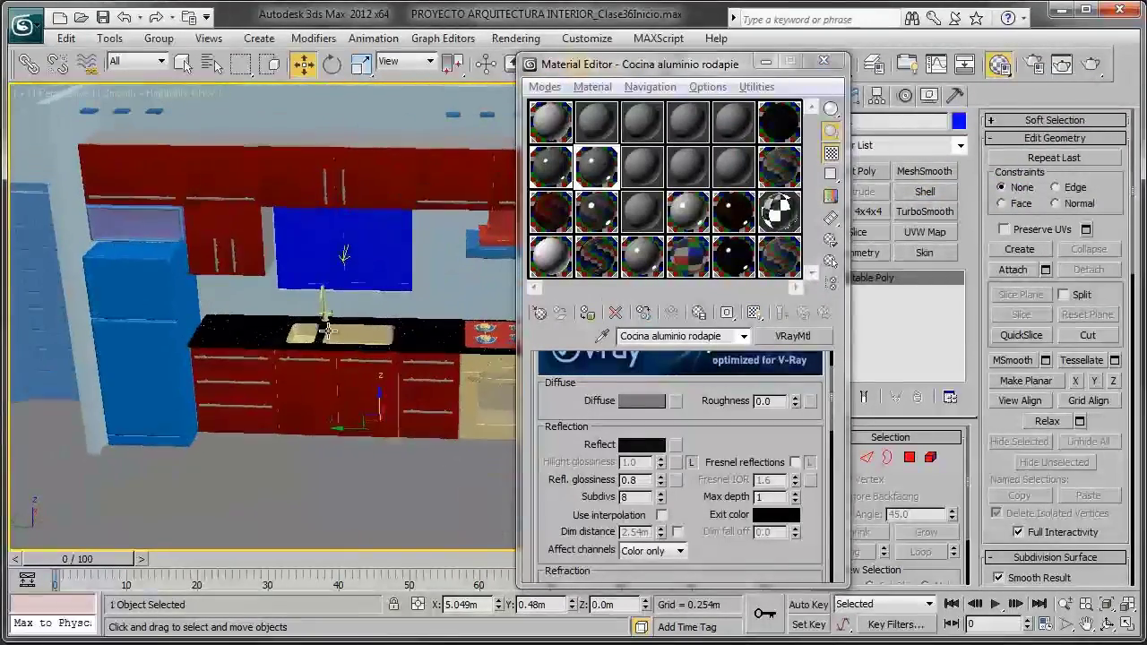
{"action": "left_click_drag", "start_coordinate": [738, 63], "coordinate": [953, 63]}
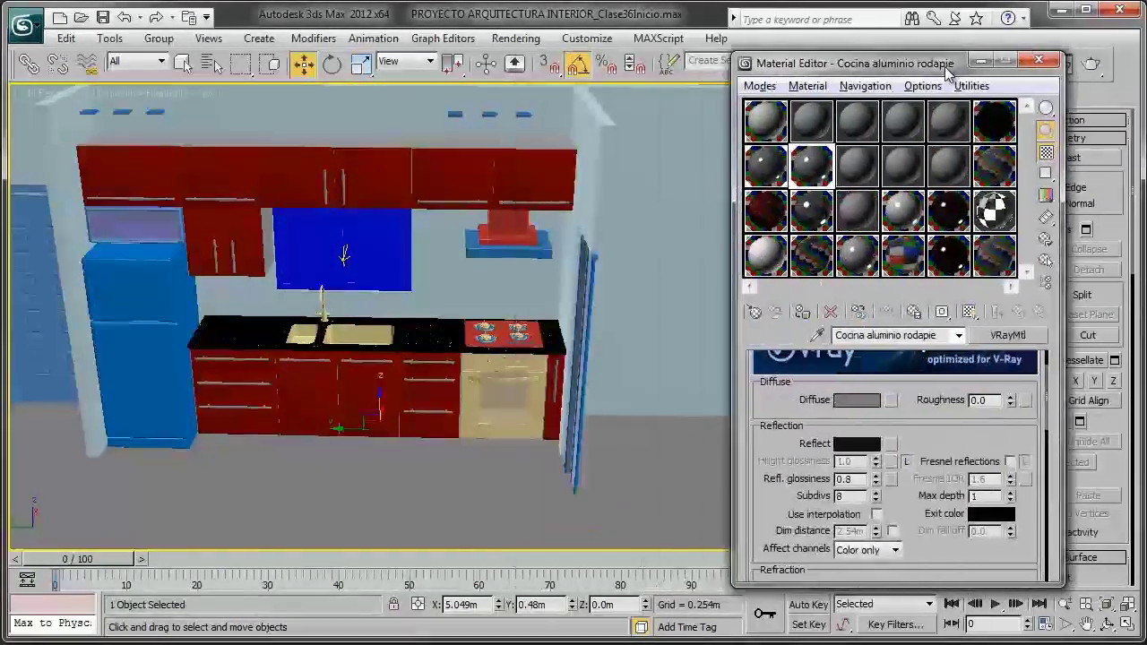
{"action": "scroll", "coordinate": [439, 273], "scroll_direction": "up", "scroll_amount": 3}
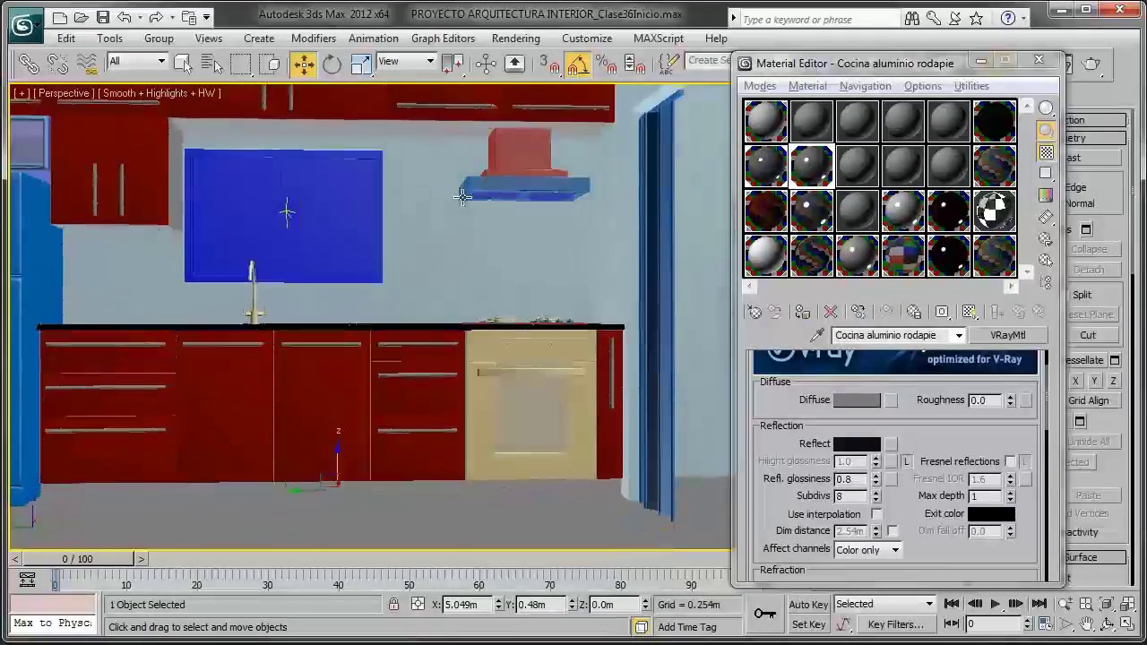
{"action": "middle_click_drag", "start_coordinate": [281, 212], "coordinate": [495, 272]}
{"action": "left_click", "coordinate": [383, 249]}
{"action": "middle_click_drag", "start_coordinate": [383, 249], "coordinate": [434, 216], "text": "alt"}
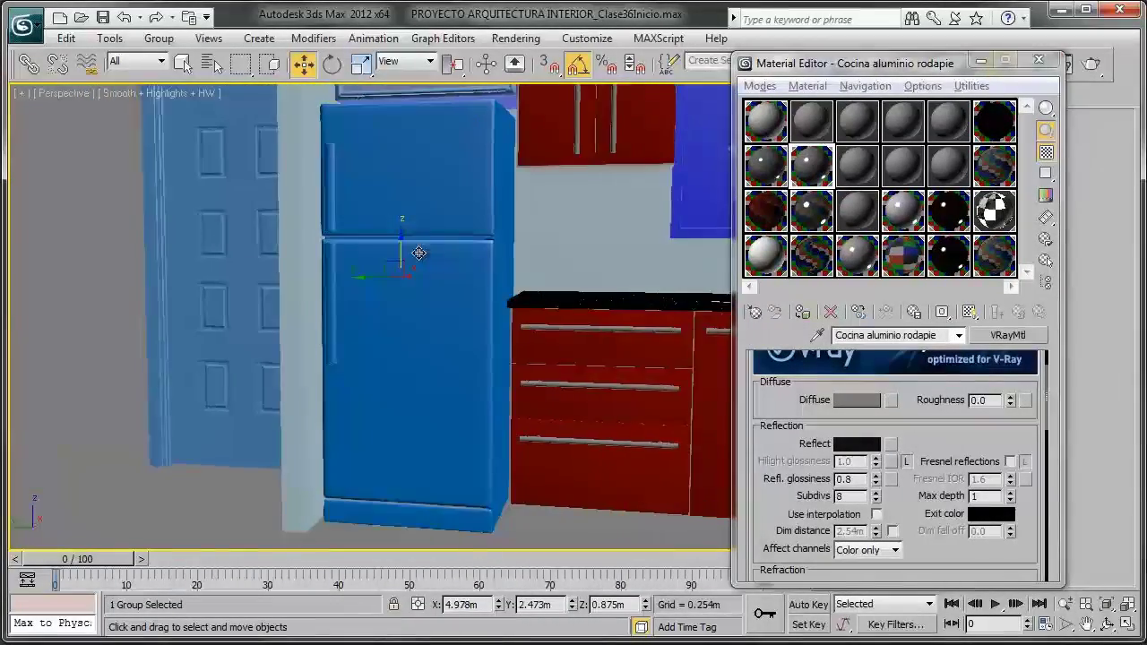
{"action": "scroll", "coordinate": [368, 235], "scroll_direction": "down", "scroll_amount": 4}
{"action": "scroll", "coordinate": [313, 256], "scroll_direction": "down", "scroll_amount": 4}
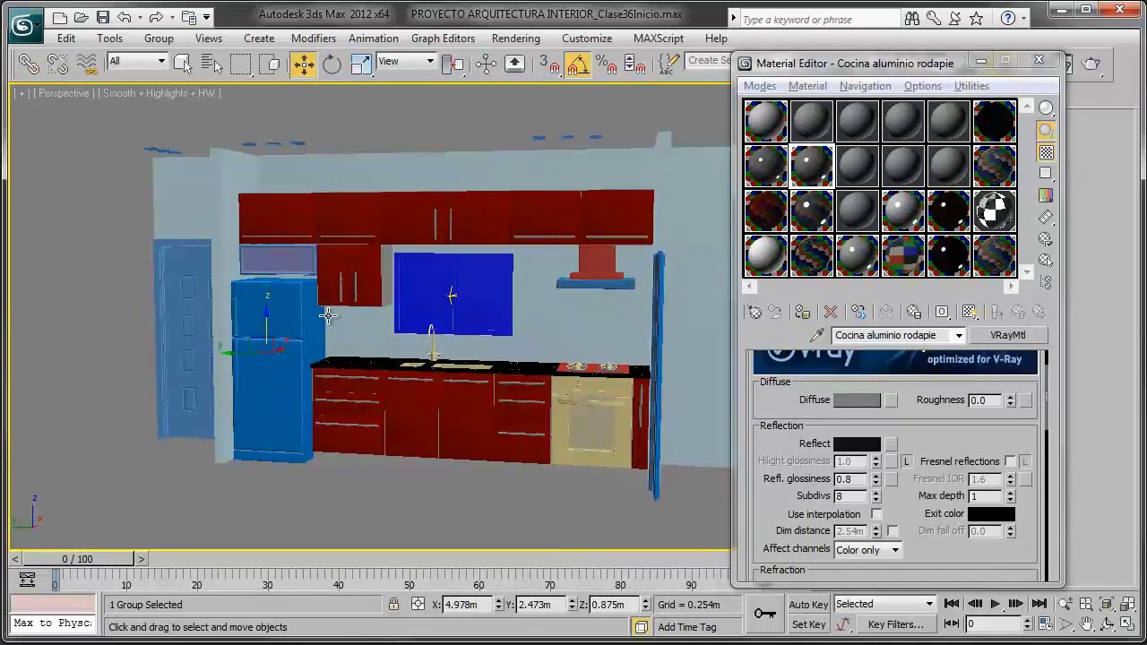
{"action": "middle_click_drag", "start_coordinate": [329, 315], "coordinate": [593, 333], "text": "alt"}
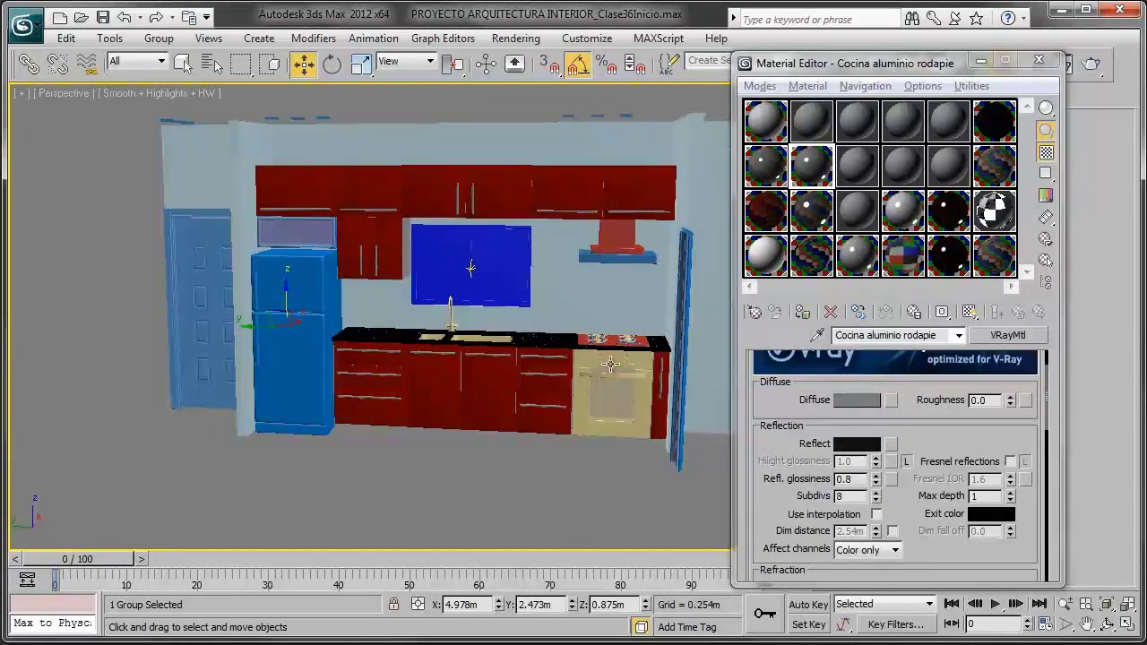
{"action": "scroll", "coordinate": [381, 335], "scroll_direction": "up", "scroll_amount": 1}
{"action": "scroll", "coordinate": [376, 367], "scroll_direction": "up", "scroll_amount": 3}
{"action": "scroll", "coordinate": [320, 335], "scroll_direction": "up", "scroll_amount": 2}
{"action": "scroll", "coordinate": [335, 349], "scroll_direction": "up", "scroll_amount": 2}
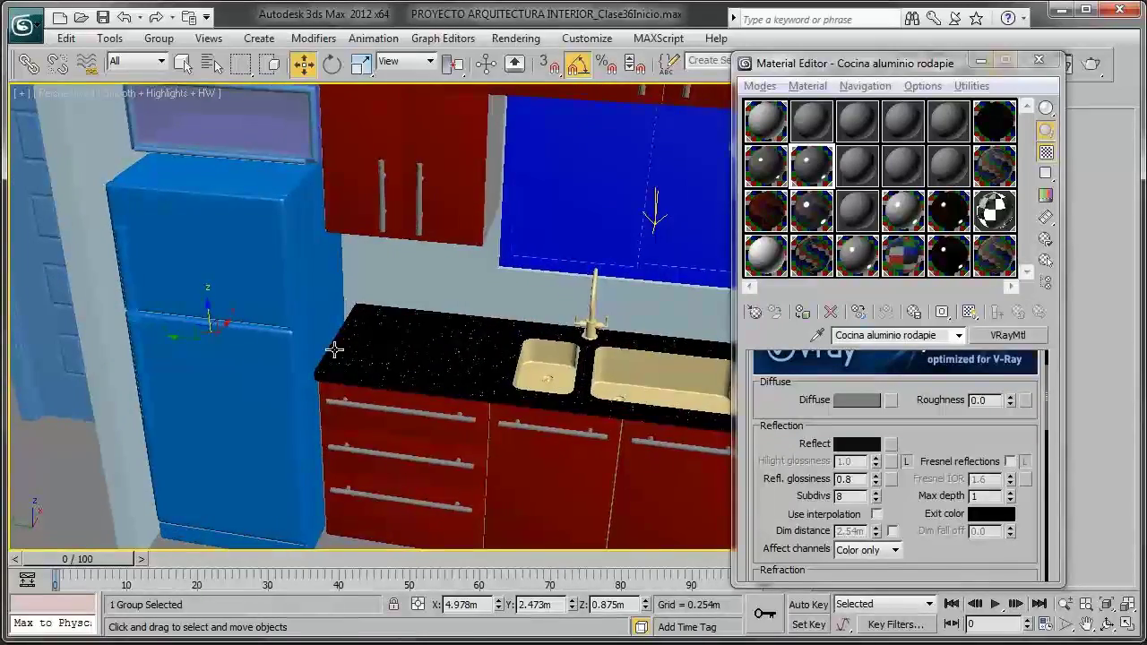
{"action": "middle_click_drag", "start_coordinate": [334, 350], "coordinate": [463, 298], "text": "alt"}
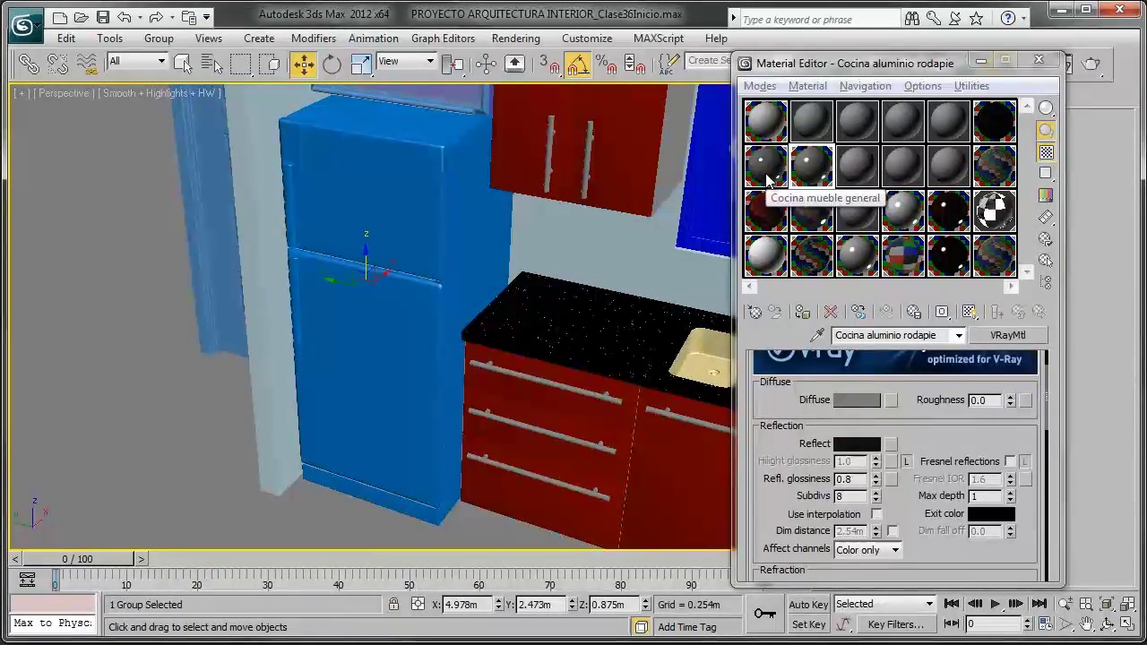
Step: Switch to the Test de prueba slot and retype its name as 'Refrigerador gris claro'
{"action": "left_click", "coordinate": [859, 165]}
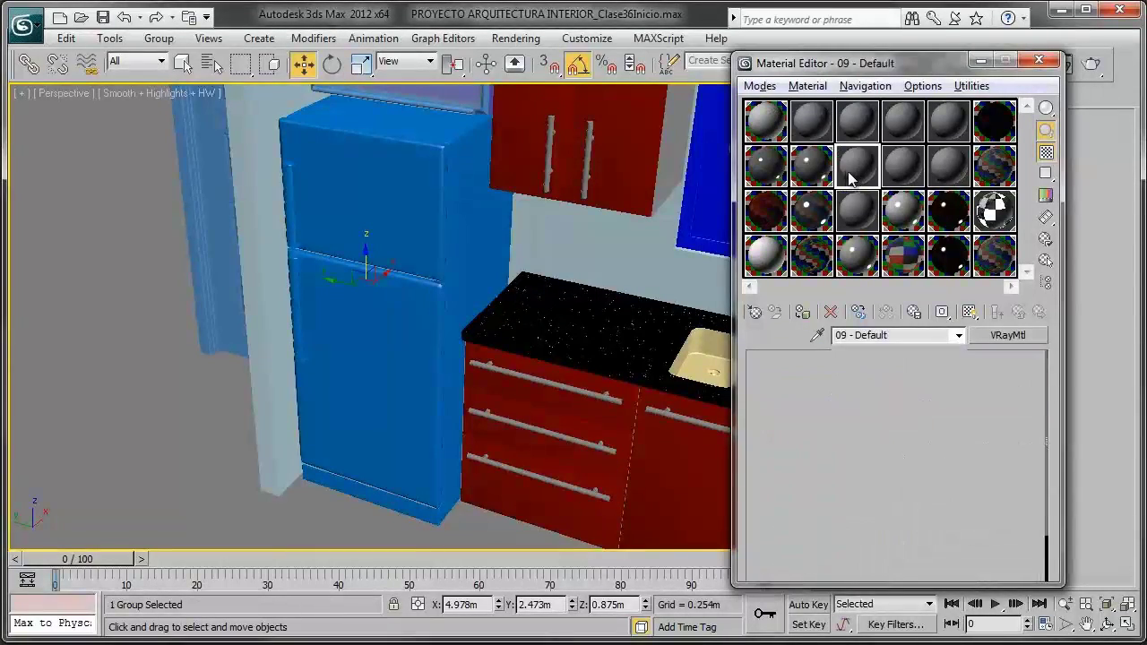
{"action": "left_click", "coordinate": [766, 121]}
{"action": "left_click", "coordinate": [818, 176]}
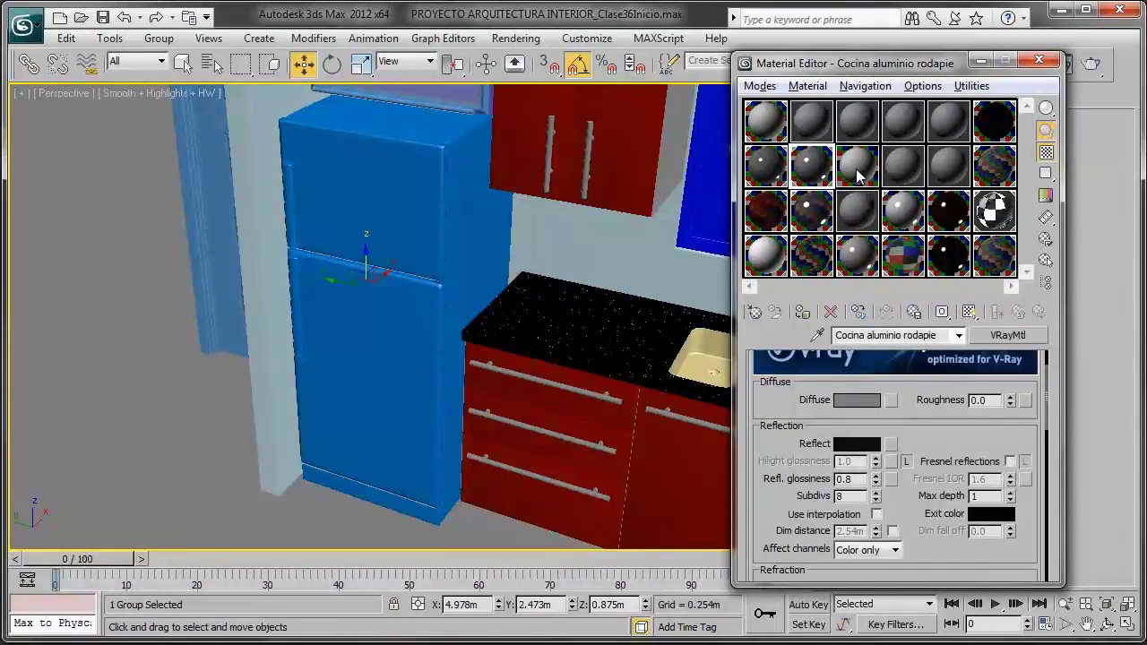
{"action": "left_click", "coordinate": [858, 175]}
{"action": "left_click_drag", "start_coordinate": [902, 335], "coordinate": [756, 335]}
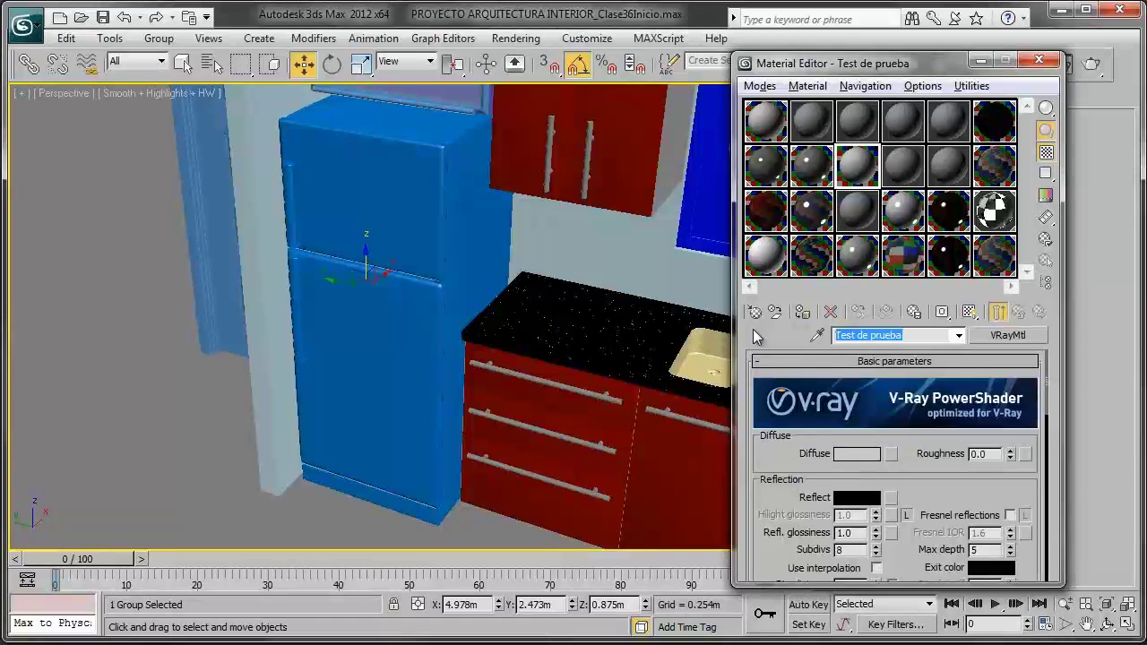
{"action": "type", "text": "Re"}
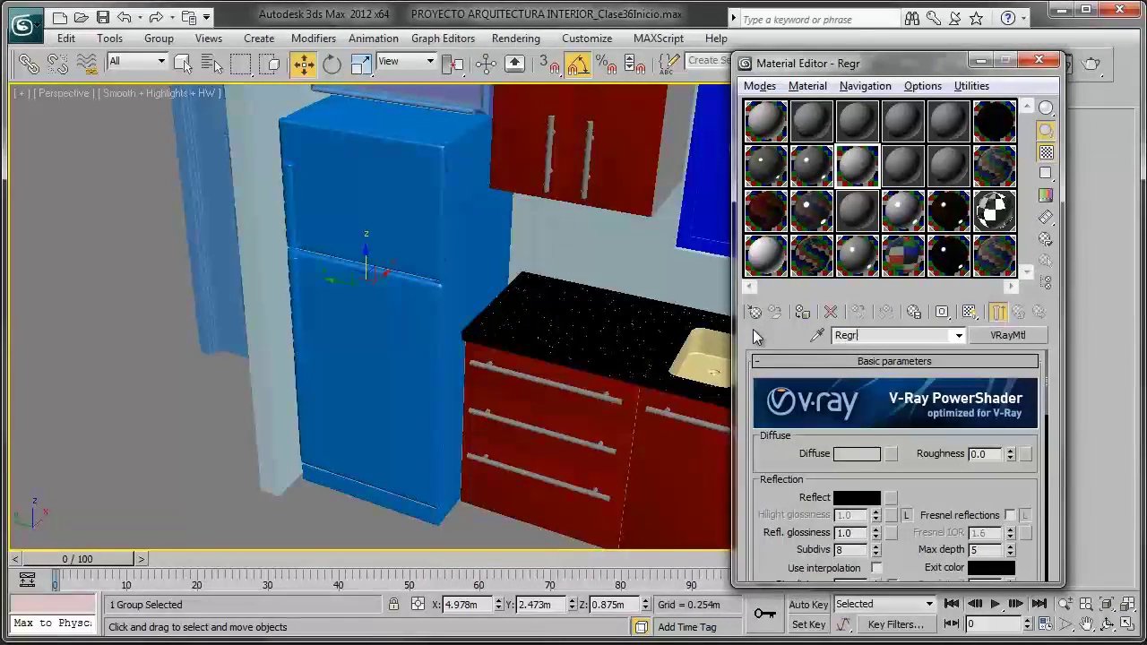
{"action": "type", "text": "gr"}
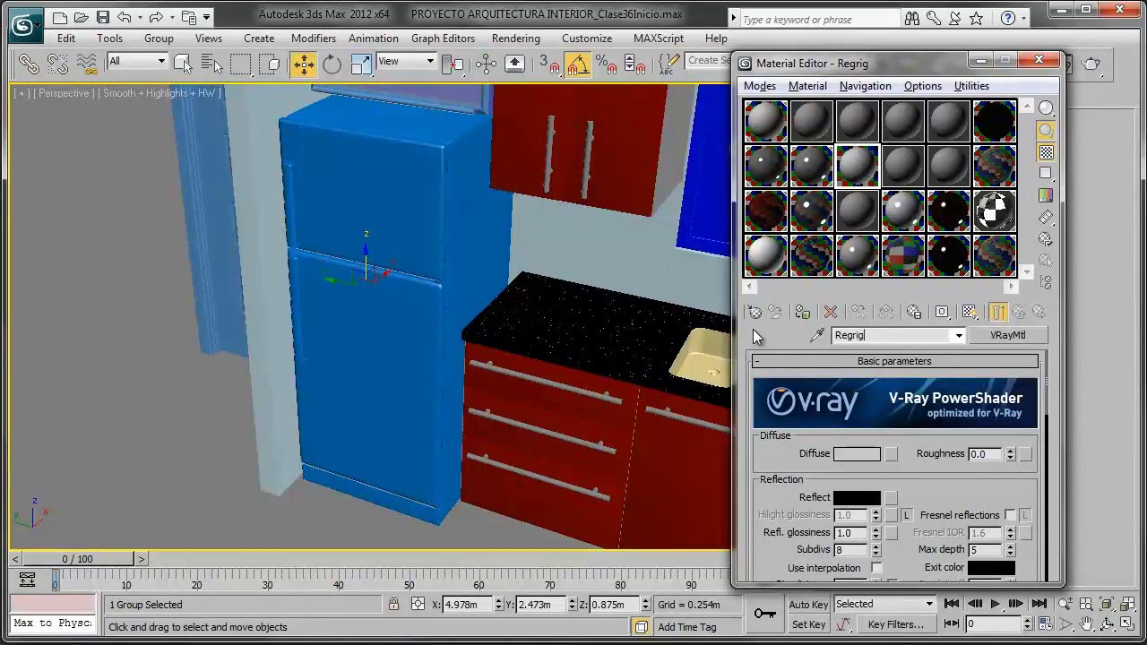
{"action": "key", "text": "BackSpace"}
{"action": "key", "text": "BackSpace"}
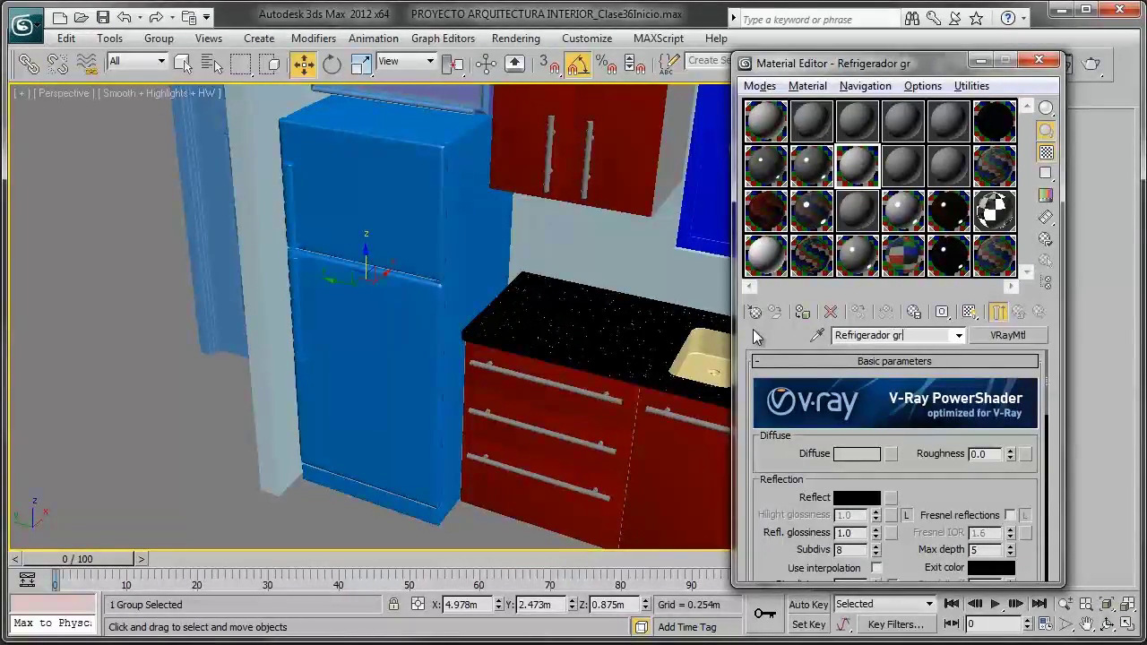
{"action": "type", "text": "is claro"}
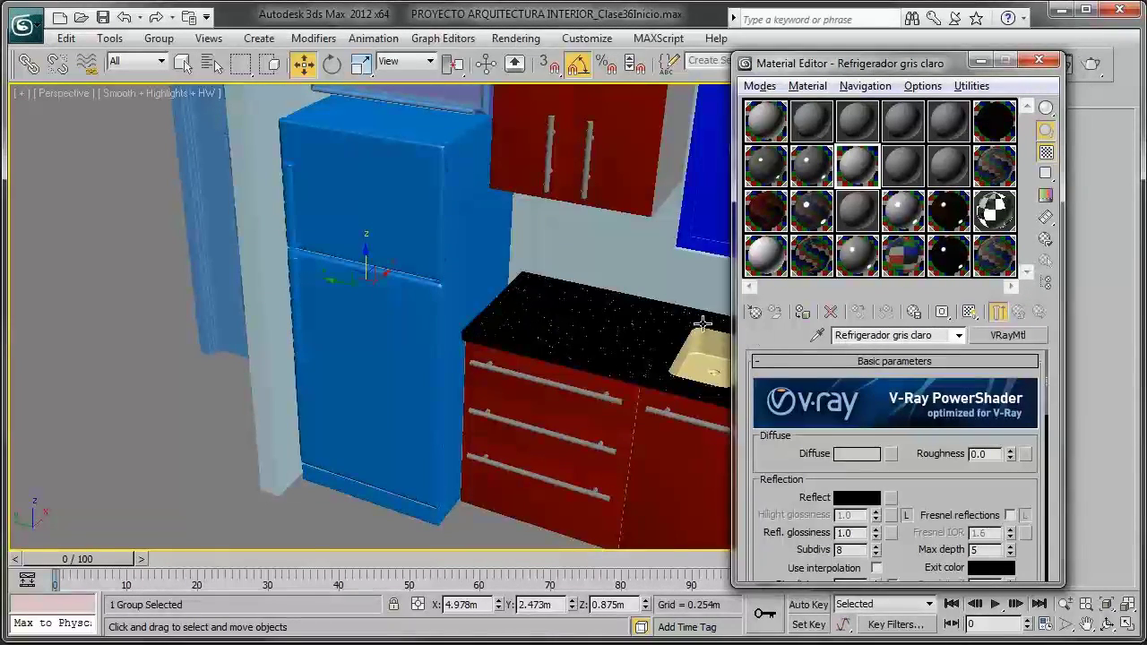
Step: Show edged faces, open the fridge group, and select its upper door and body pieces
{"action": "key", "text": "F4"}
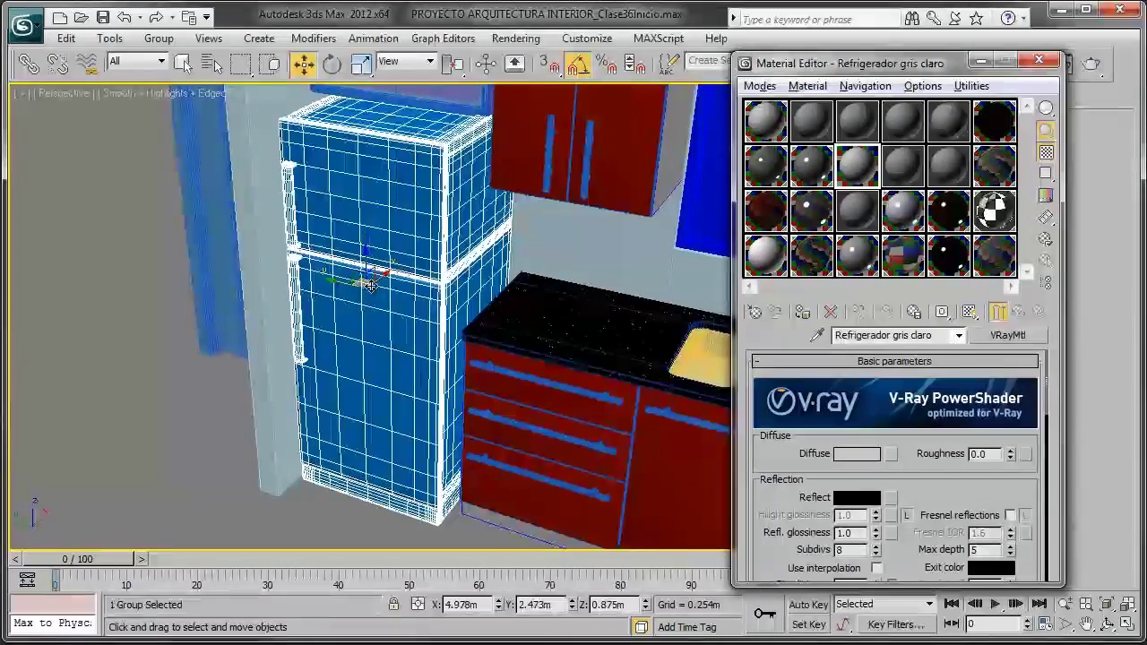
{"action": "left_click", "coordinate": [159, 38]}
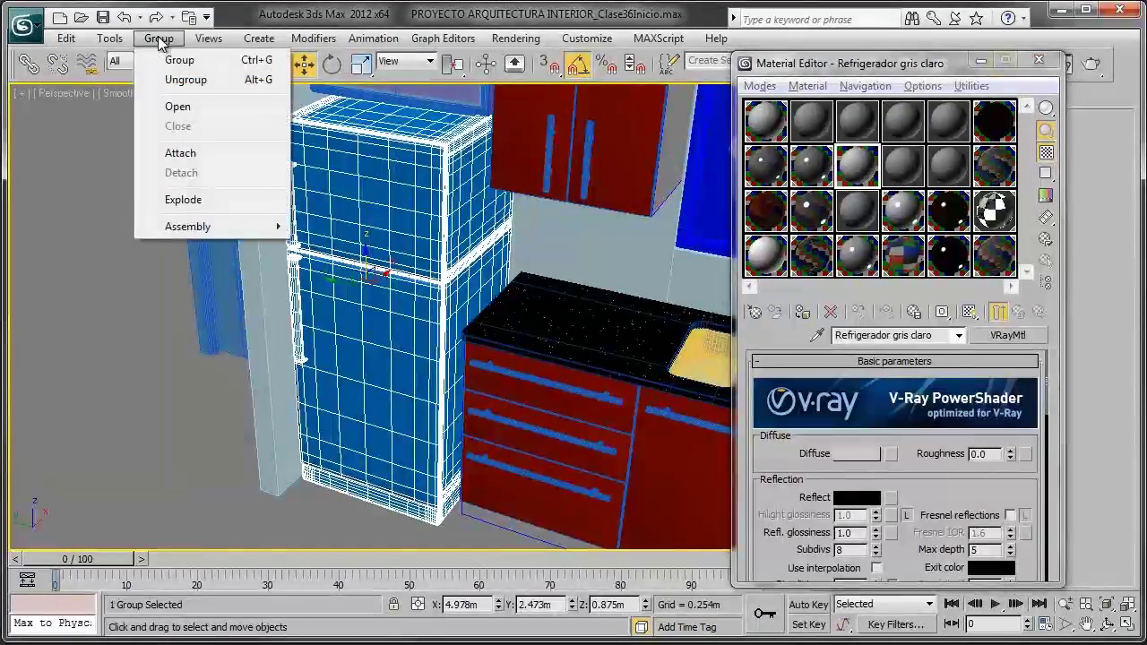
{"action": "left_click", "coordinate": [240, 108]}
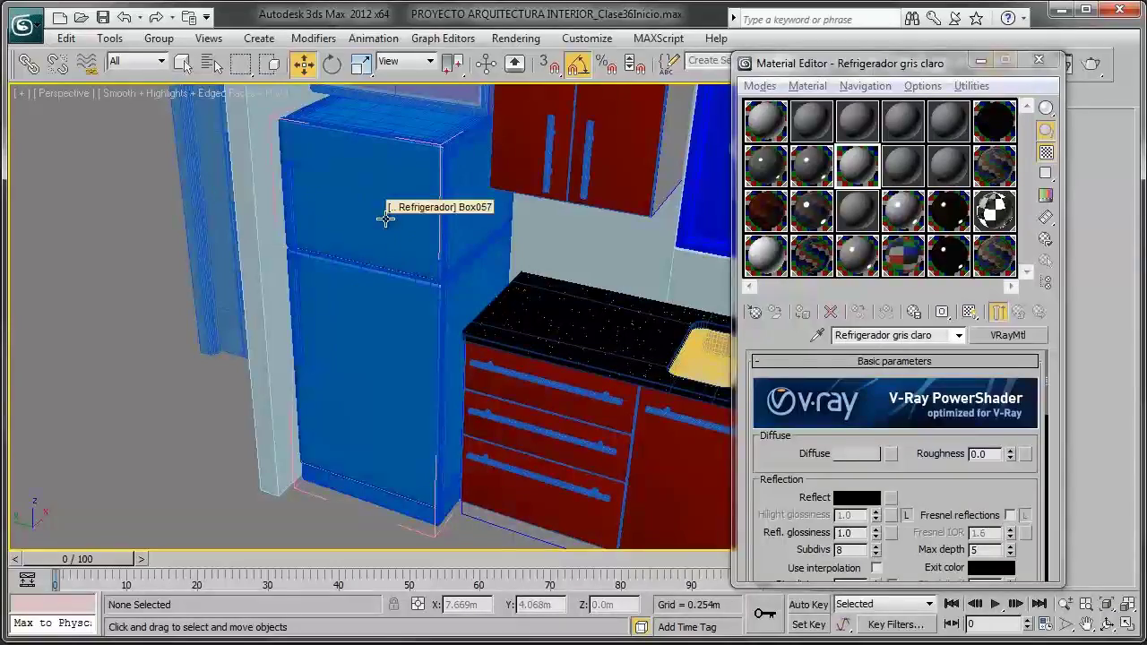
{"action": "left_click", "coordinate": [448, 269]}
{"action": "left_click", "coordinate": [406, 283]}
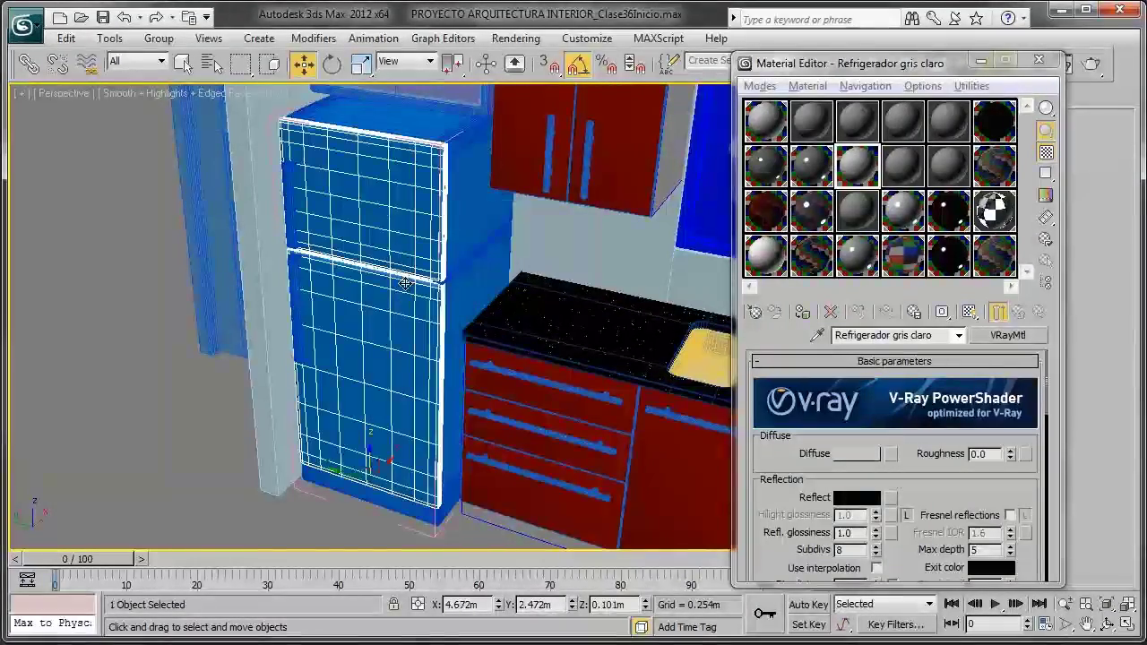
{"action": "middle_click_drag", "start_coordinate": [370, 258], "coordinate": [354, 252], "text": "alt"}
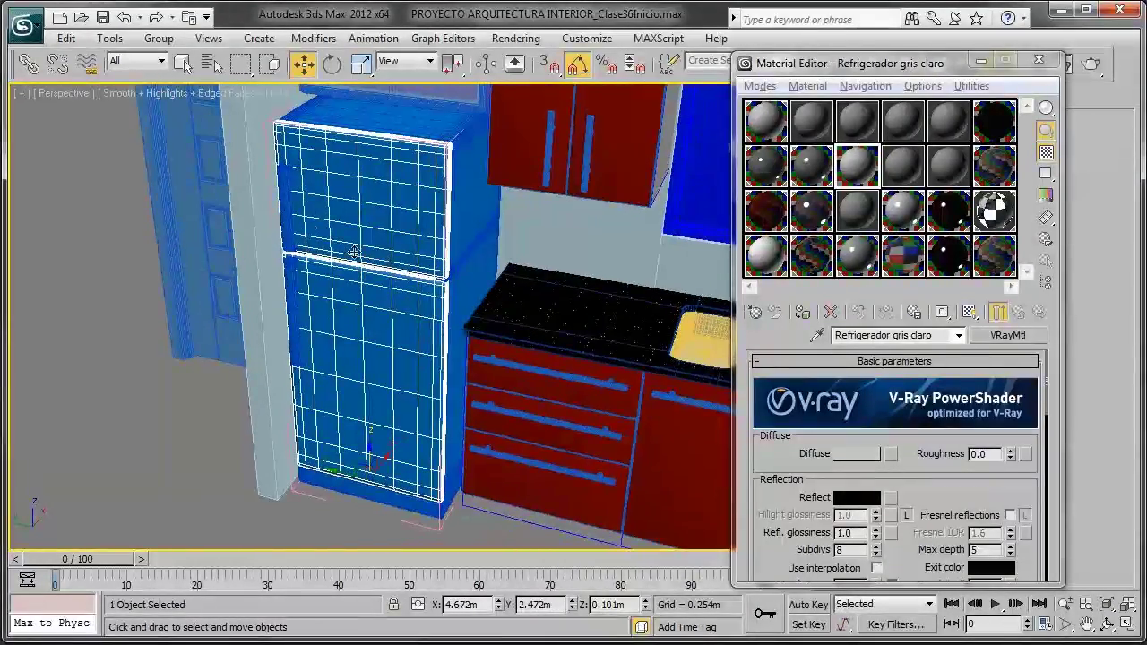
{"action": "left_click", "coordinate": [287, 207]}
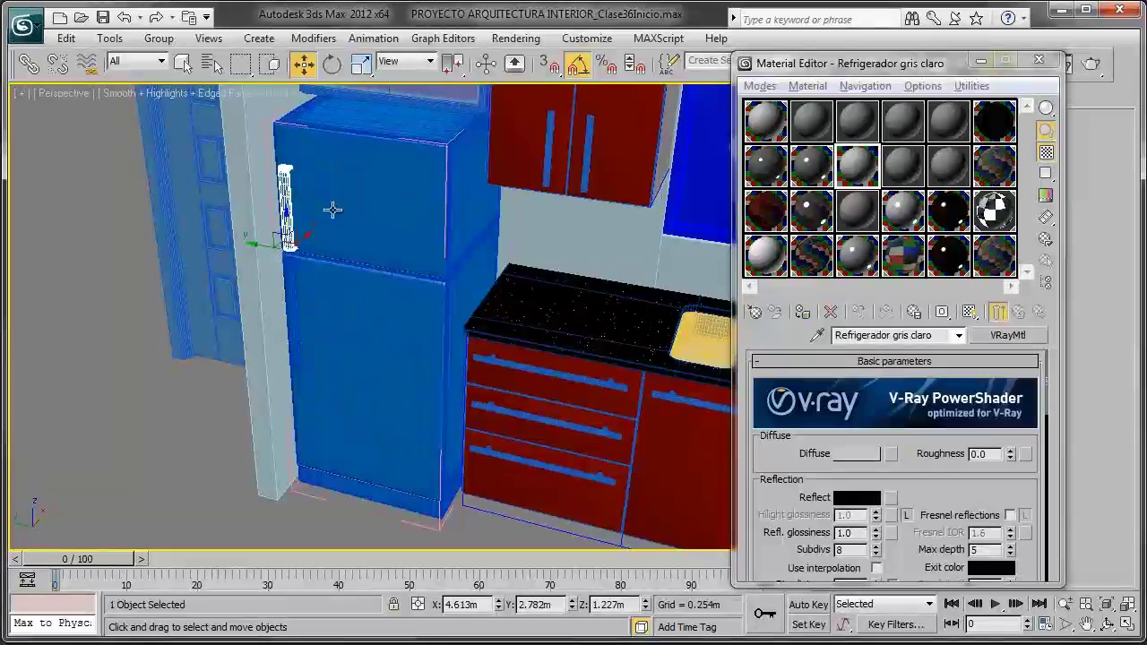
{"action": "left_click", "coordinate": [384, 242]}
{"action": "left_click", "coordinate": [450, 197], "text": "ctrl"}
{"action": "mouse_move", "coordinate": [451, 198]}
{"action": "middle_mouse_down", "text": "alt"}
{"action": "mouse_move", "coordinate": [465, 184]}
{"action": "mouse_move", "coordinate": [484, 274]}
{"action": "middle_mouse_up", "text": "alt"}
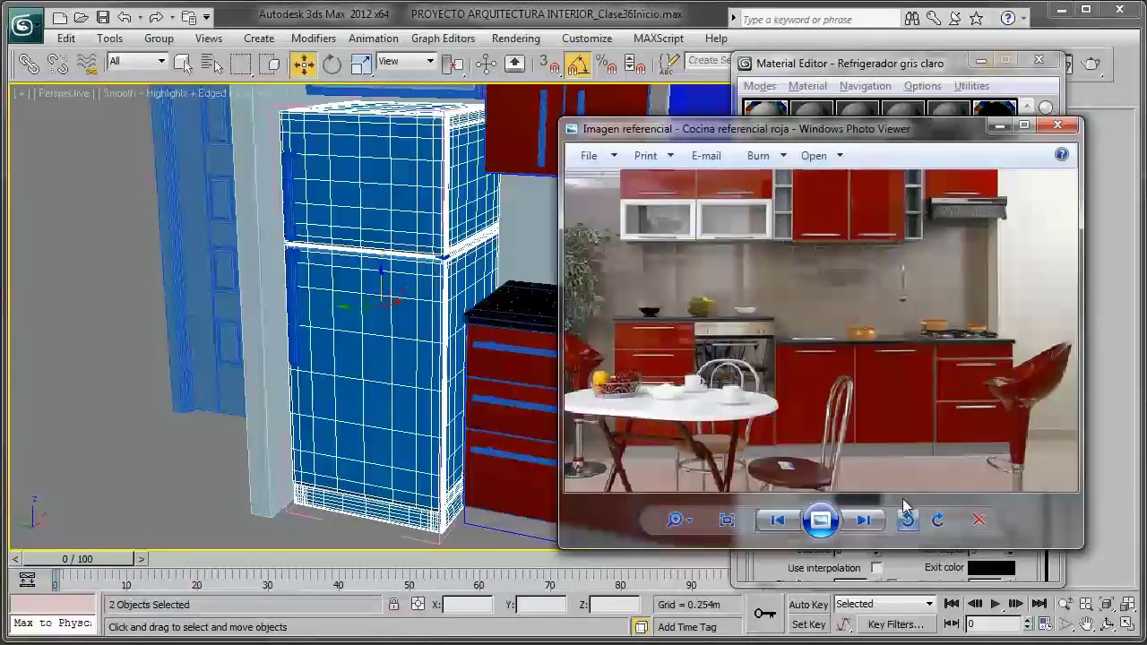
Step: Advance to the grey fridge reference photo, zoom in, then minimize Photo Viewer
{"action": "left_click", "coordinate": [863, 520]}
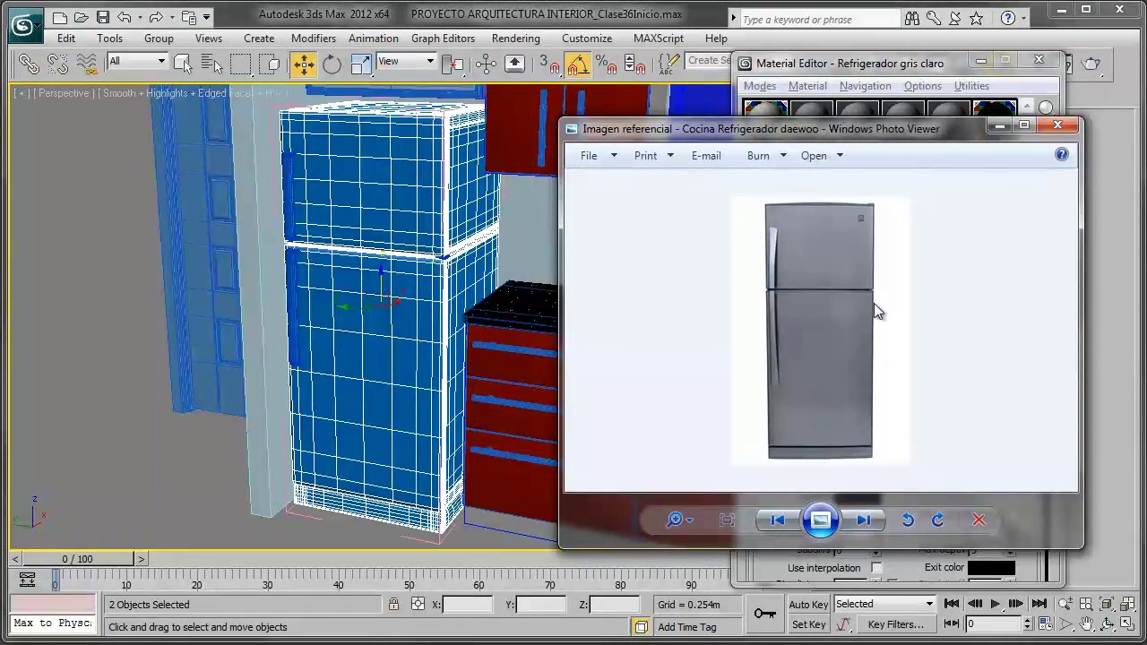
{"action": "scroll", "coordinate": [876, 309], "scroll_direction": "up", "scroll_amount": 2}
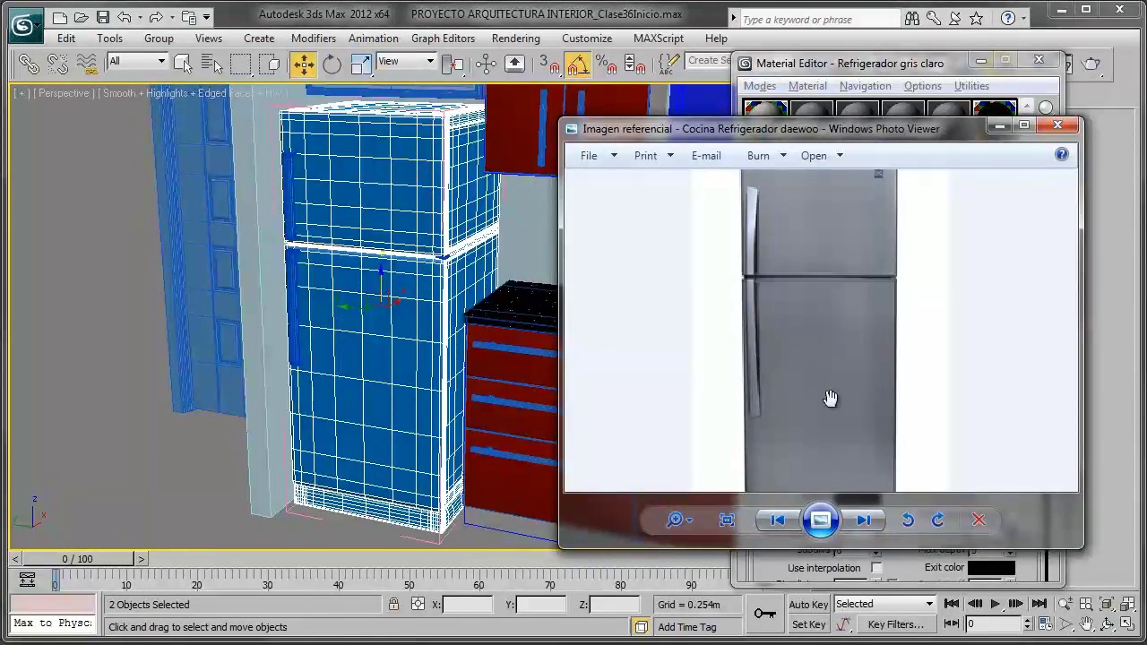
{"action": "left_click", "coordinate": [999, 125]}
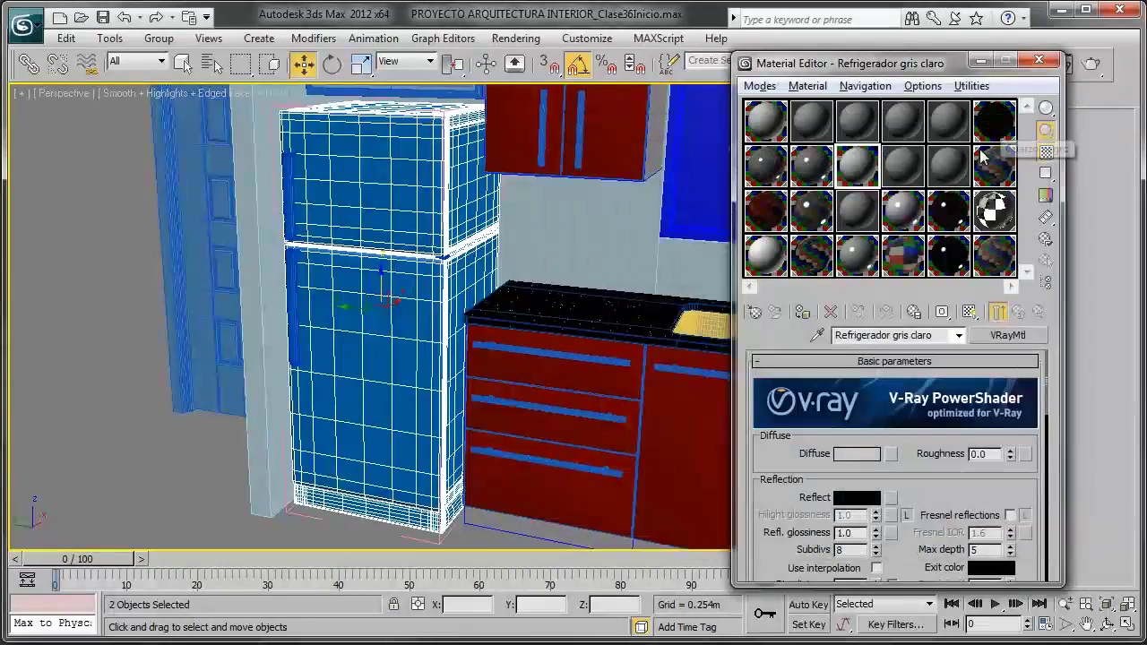
{"action": "scroll", "coordinate": [903, 479], "scroll_direction": "down", "scroll_amount": 2}
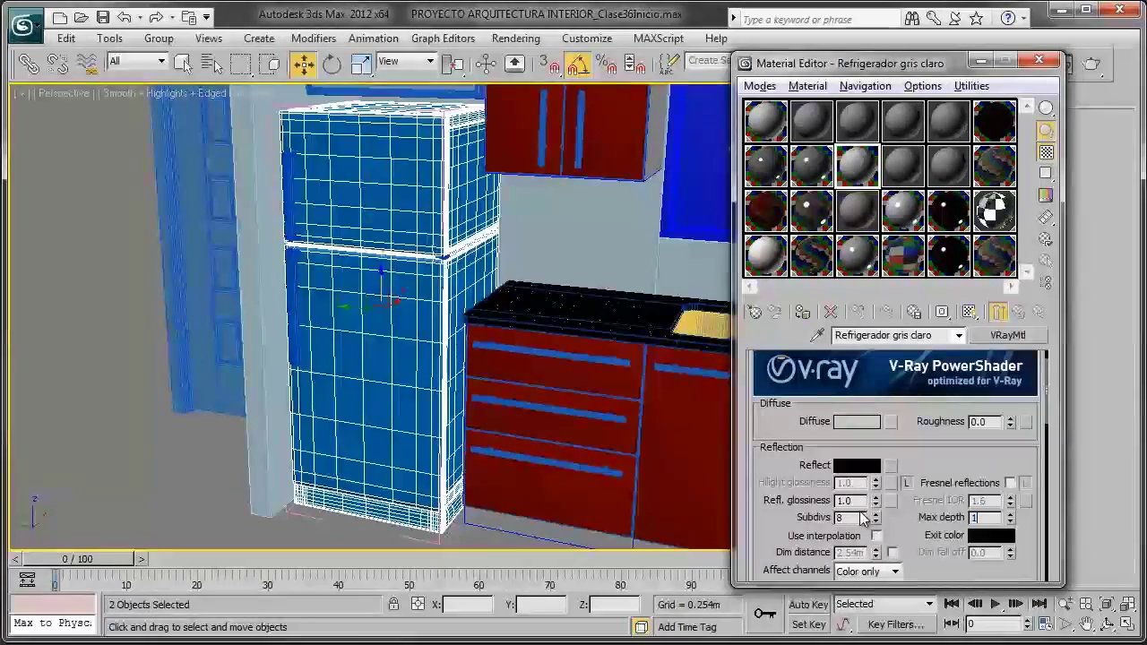
Step: Set the fridge material's Diffuse to dark grey and its Reflect colour to grey 40
{"action": "left_click", "coordinate": [850, 423]}
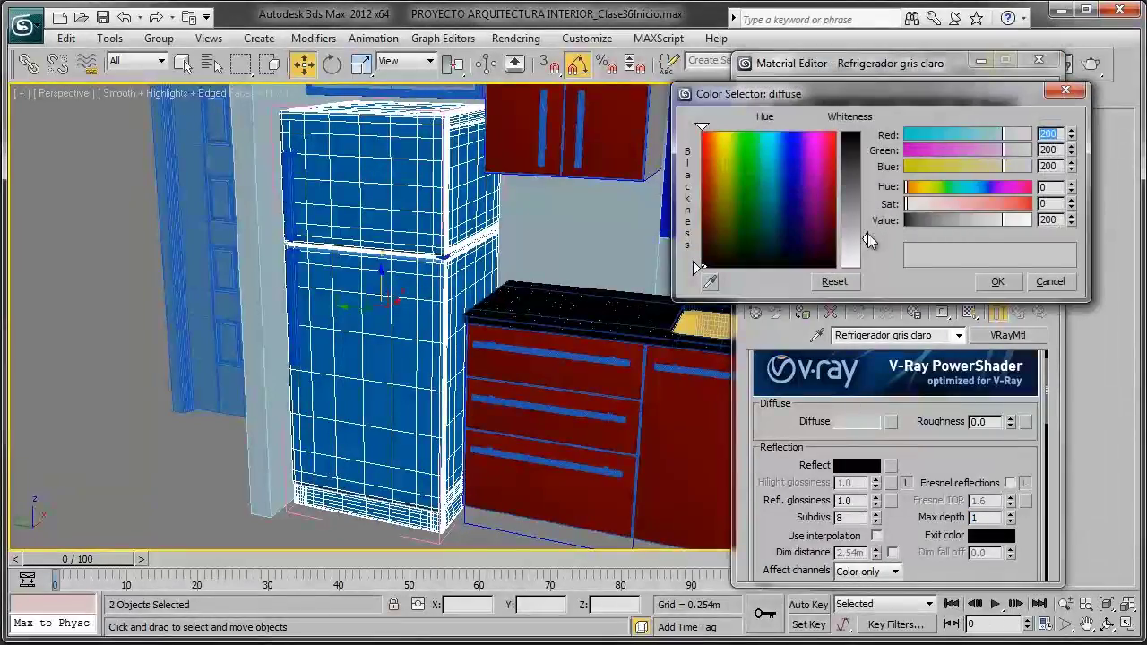
{"action": "left_click_drag", "start_coordinate": [868, 235], "coordinate": [854, 172]}
{"action": "left_click", "coordinate": [997, 282]}
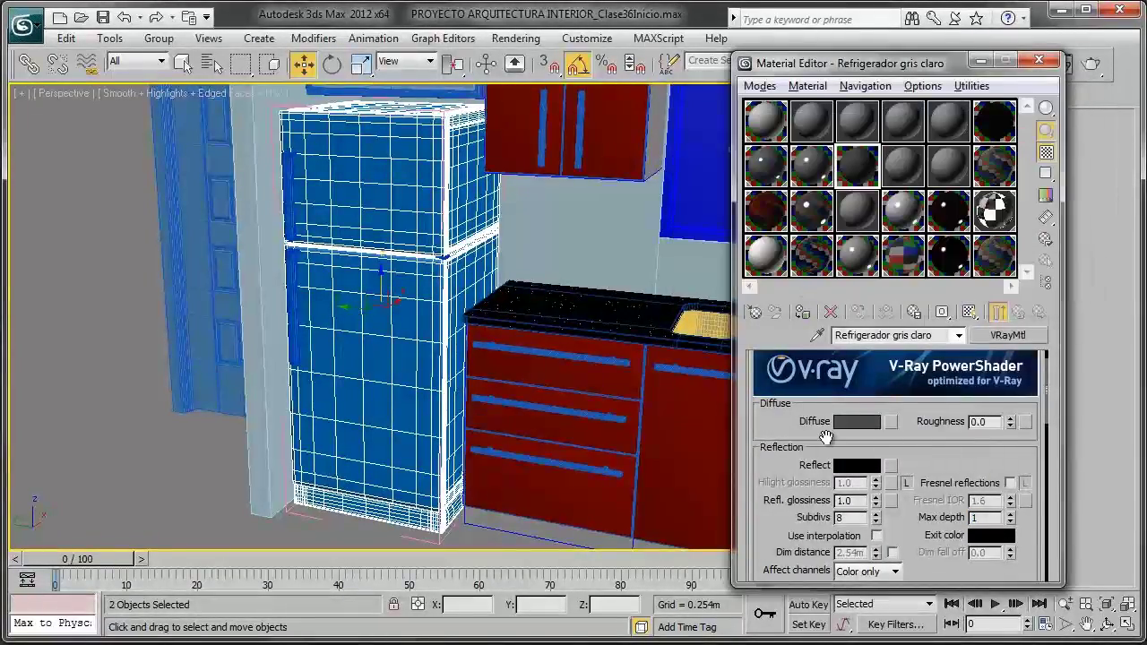
{"action": "left_click", "coordinate": [857, 465]}
{"action": "left_click_drag", "start_coordinate": [867, 132], "coordinate": [868, 156]}
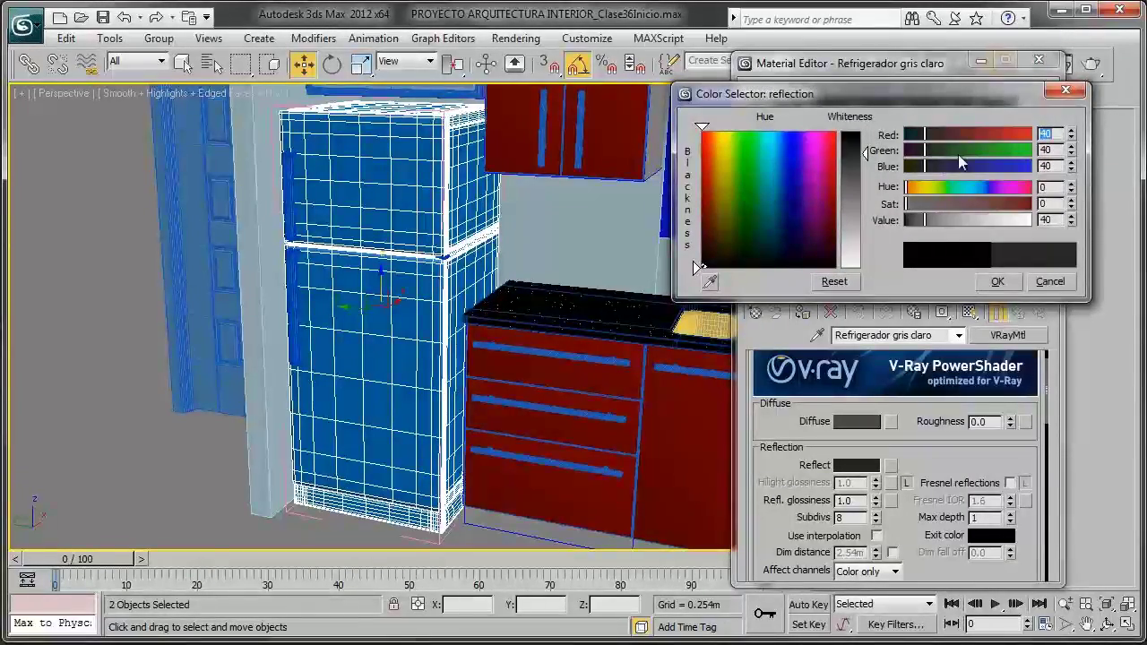
{"action": "left_click", "coordinate": [997, 281]}
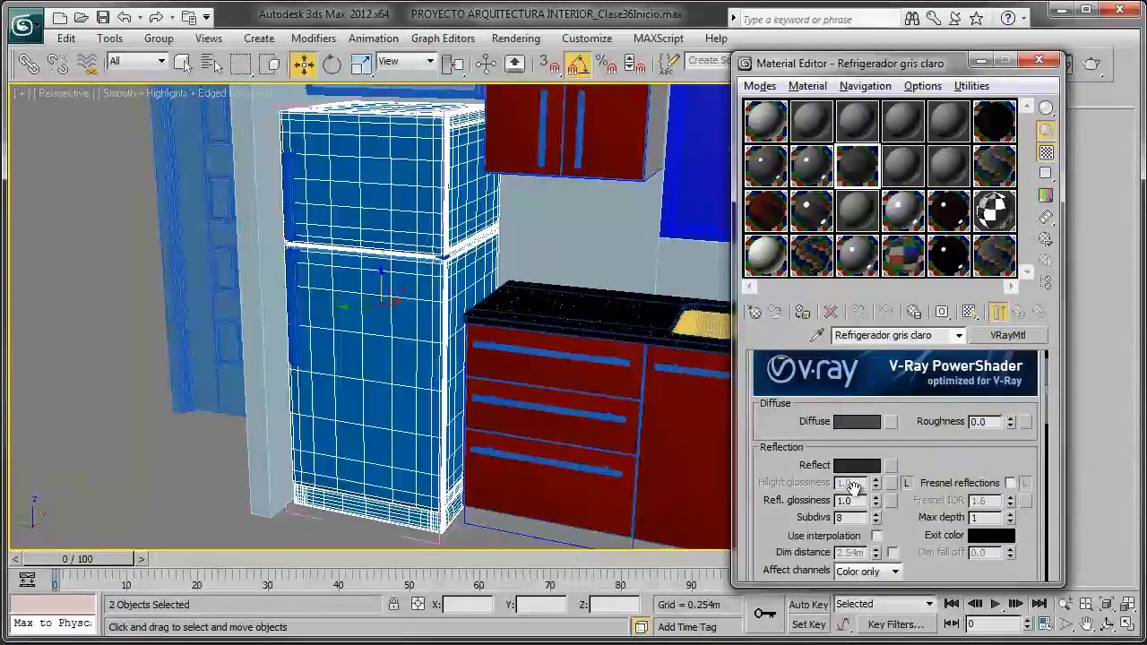
Step: Set Refl. glossiness to 0.55, checking the enlarged material preview, and hide the edge overlay
{"action": "double_click", "coordinate": [856, 166]}
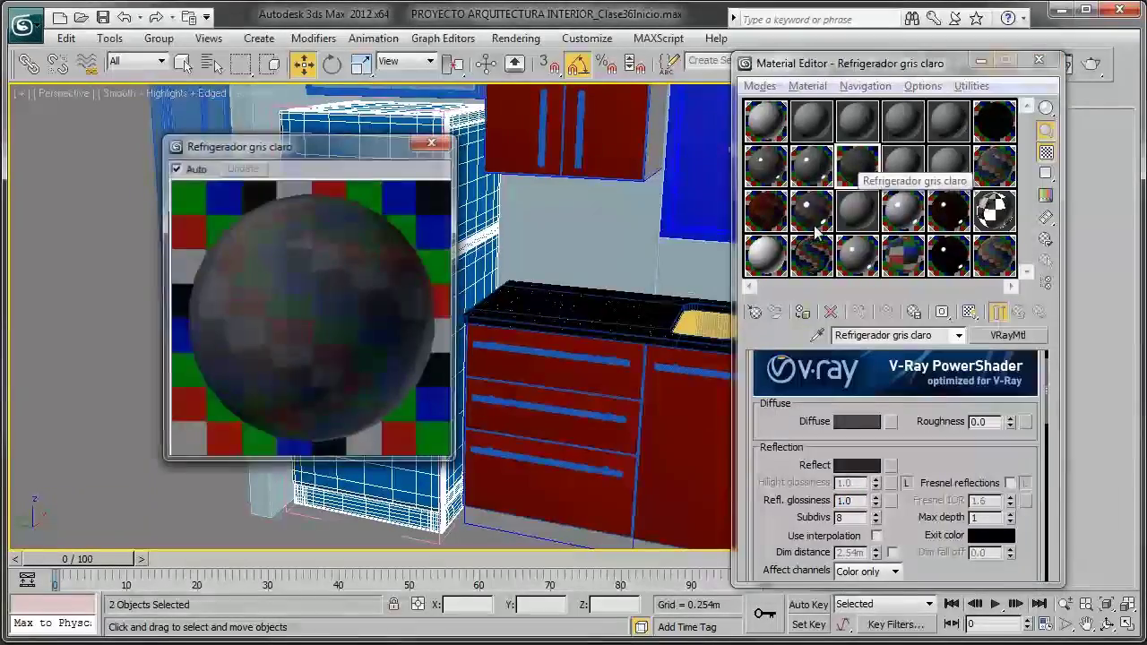
{"action": "left_click_drag", "start_coordinate": [847, 500], "coordinate": [761, 503]}
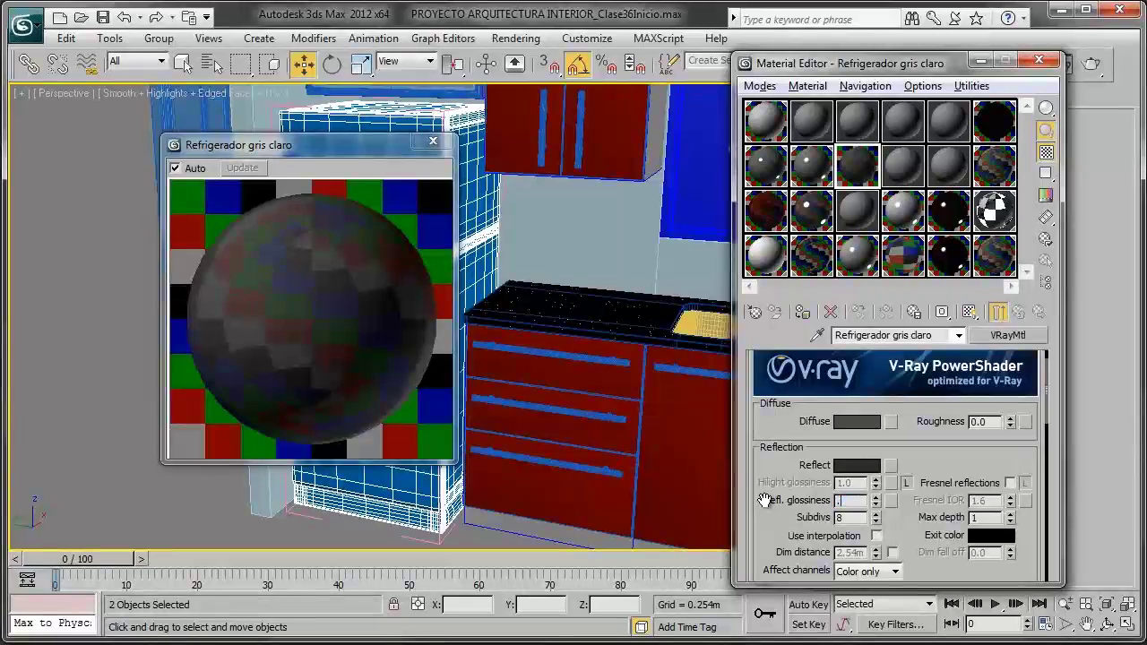
{"action": "type", "text": "0.55"}
{"action": "key", "text": "Return"}
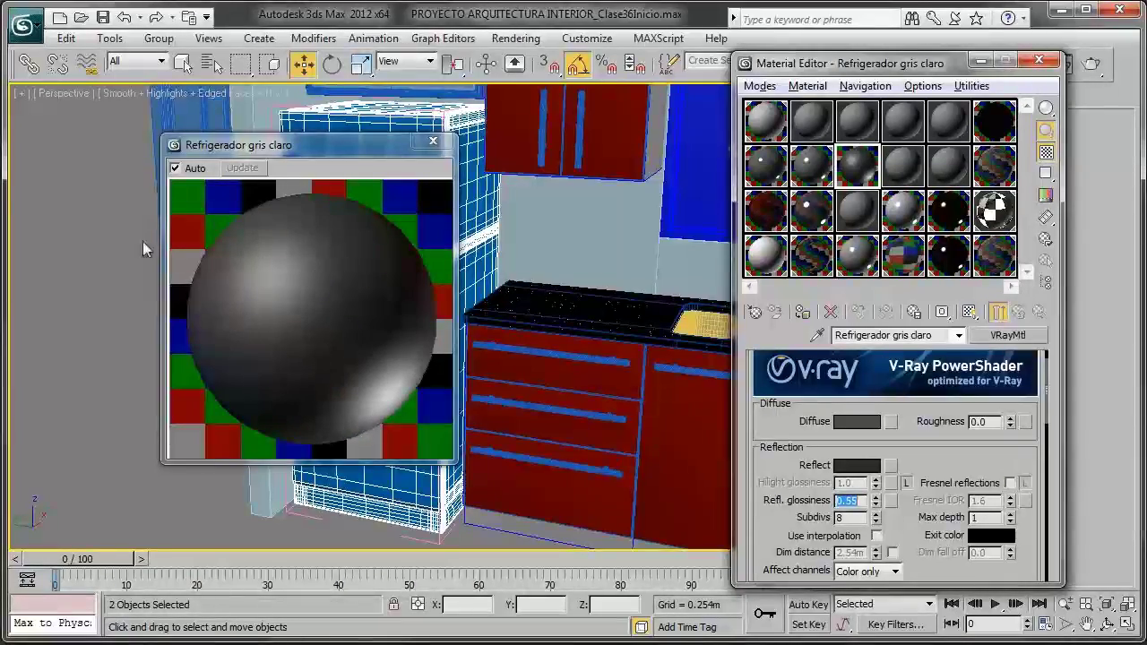
{"action": "left_click", "coordinate": [433, 144]}
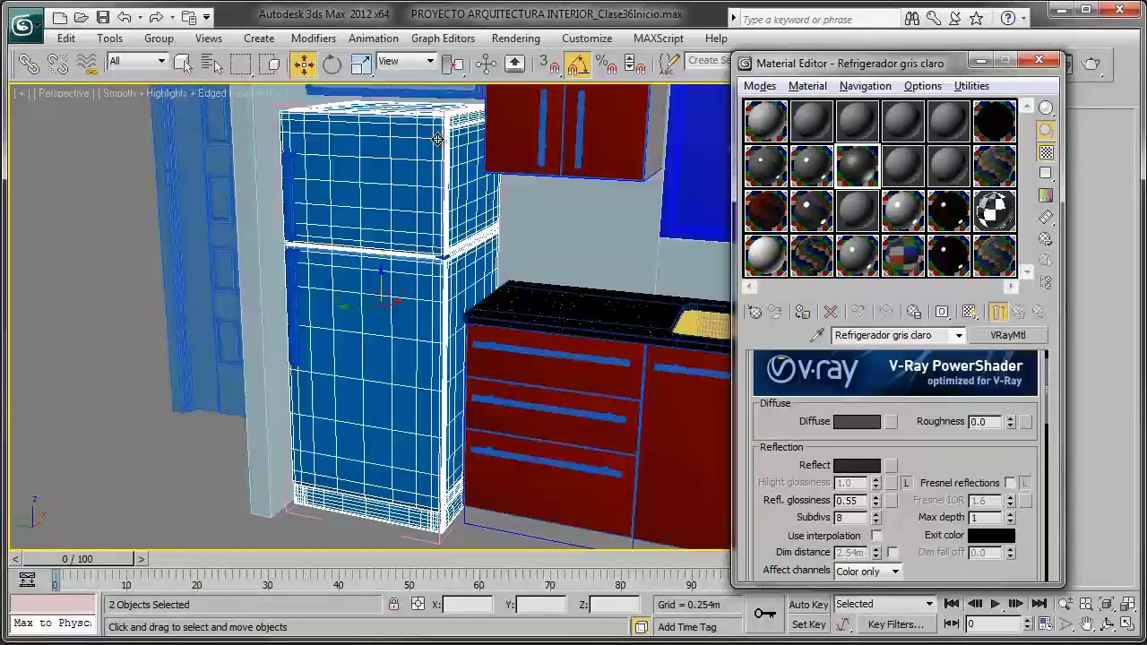
{"action": "key", "text": "F4"}
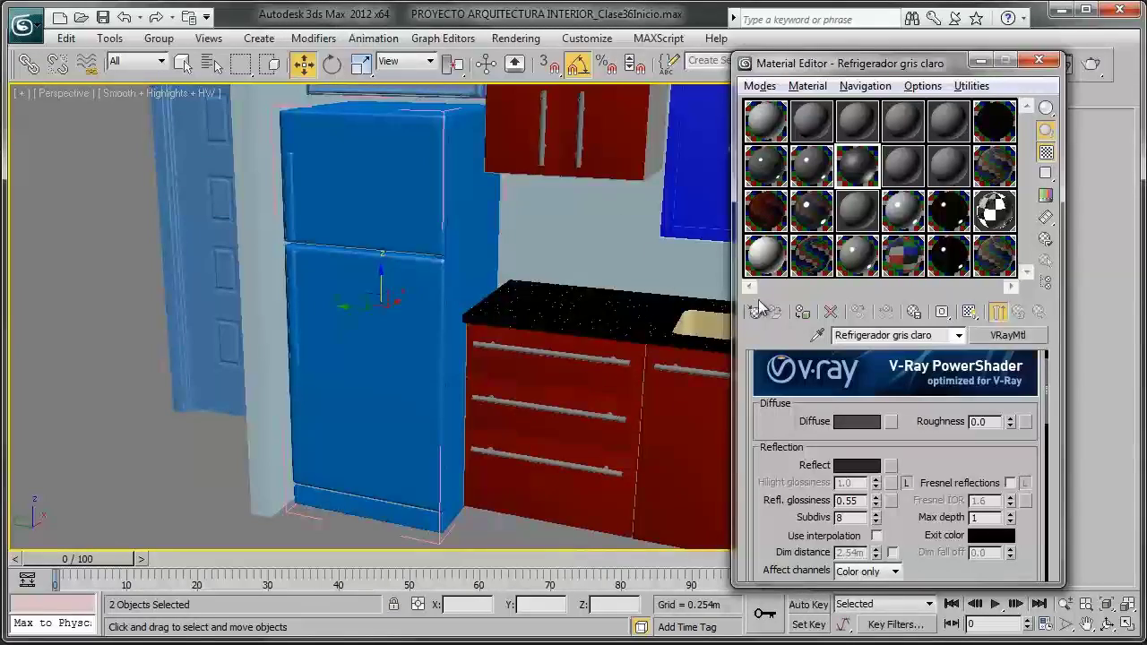
Step: Assign 'Refrigerador gris claro' to the fridge, then compare a frontal view with the Daewoo reference photo
{"action": "left_click", "coordinate": [803, 314]}
{"action": "middle_click_drag", "start_coordinate": [502, 238], "coordinate": [513, 259], "text": "alt"}
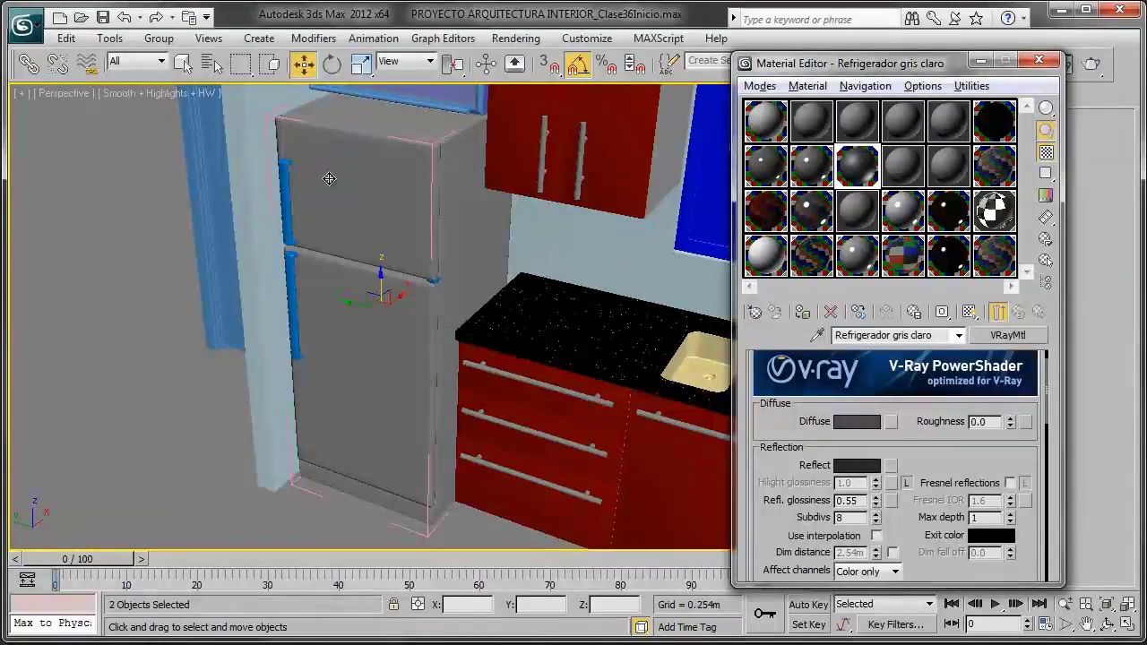
{"action": "middle_click_drag", "start_coordinate": [345, 216], "coordinate": [444, 364], "text": "alt"}
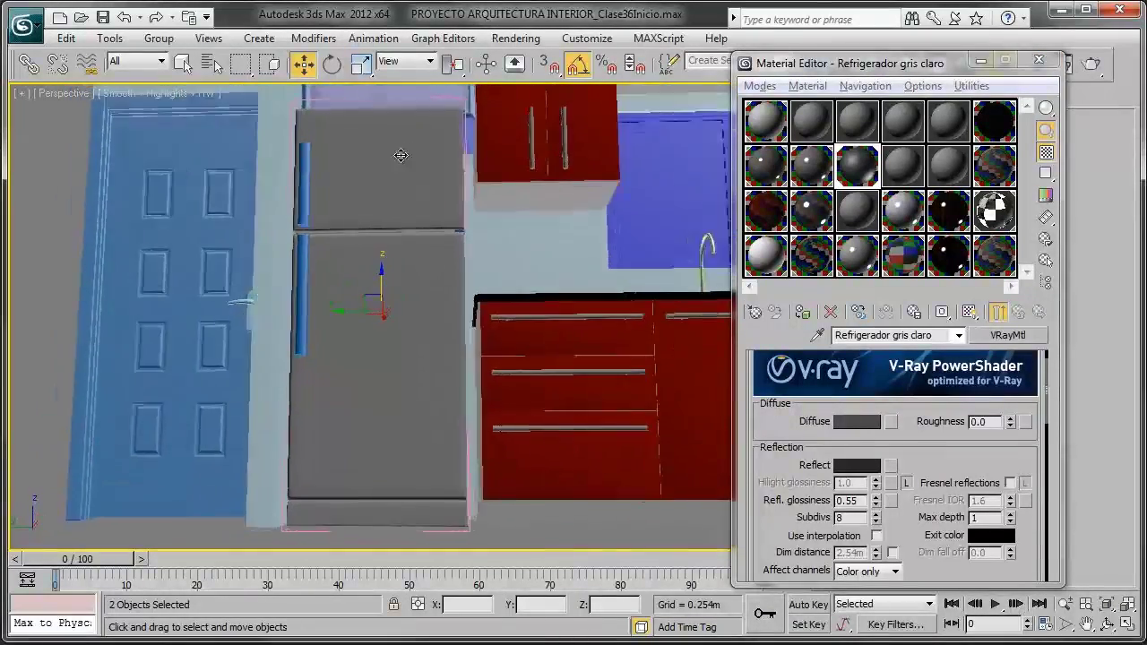
{"action": "mouse_move", "coordinate": [547, 528]}
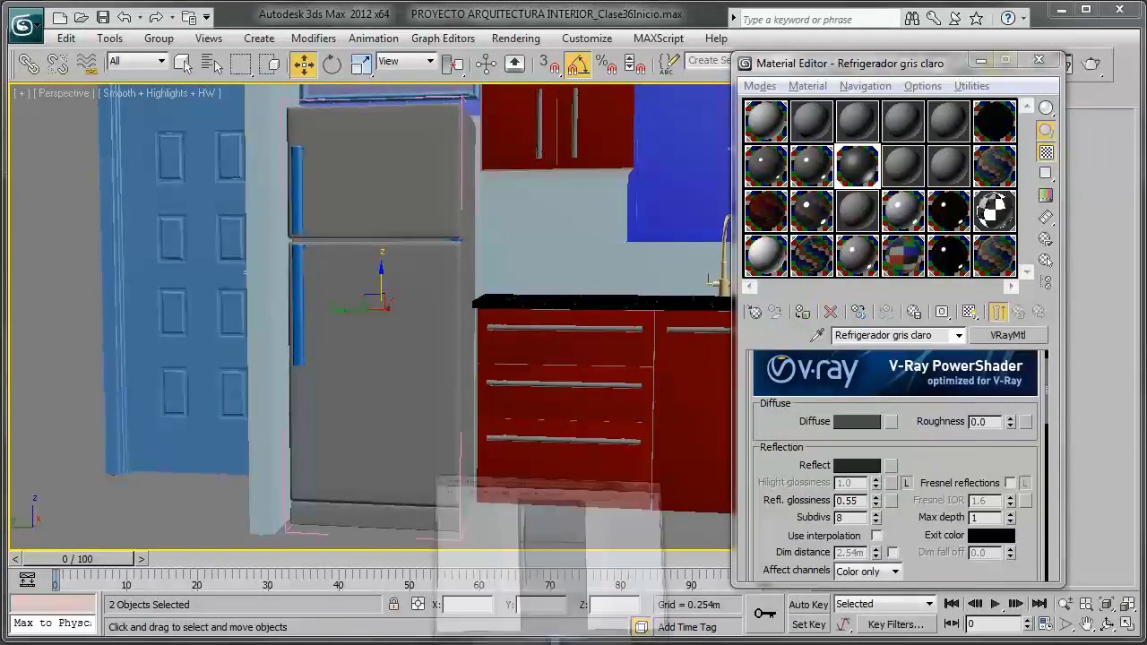
{"action": "left_click", "coordinate": [512, 591]}
{"action": "left_click_drag", "start_coordinate": [695, 255], "coordinate": [709, 367]}
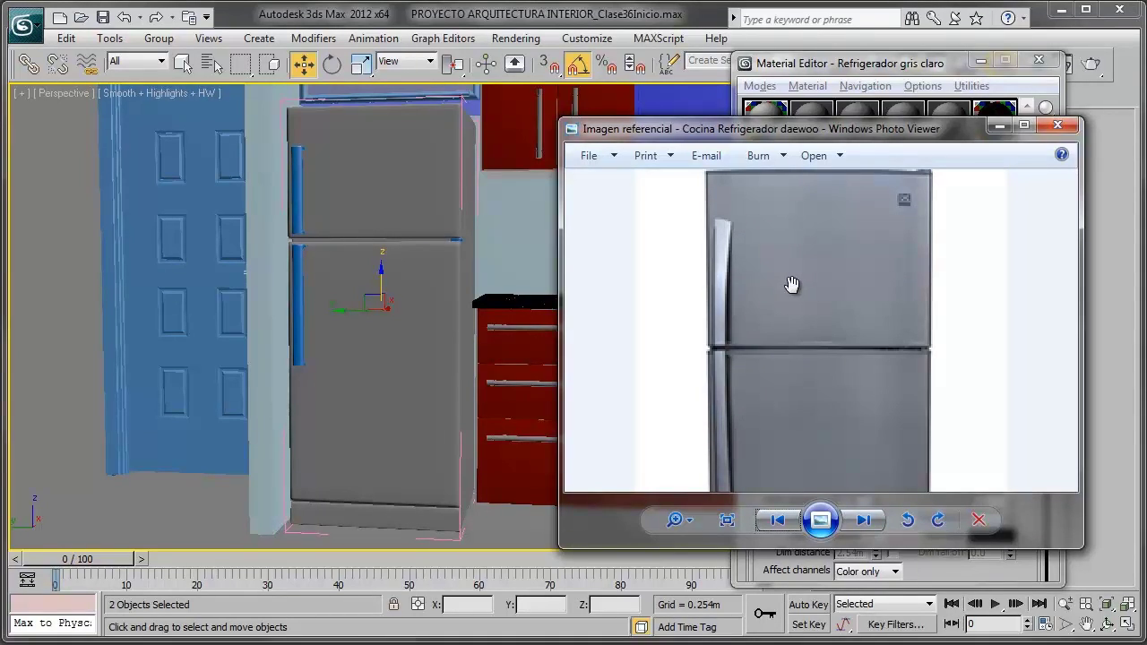
Step: Zoom in and out on the Daewoo refrigerator reference photo, then minimize Photo Viewer
{"action": "scroll", "coordinate": [792, 284], "scroll_direction": "down", "scroll_amount": 2}
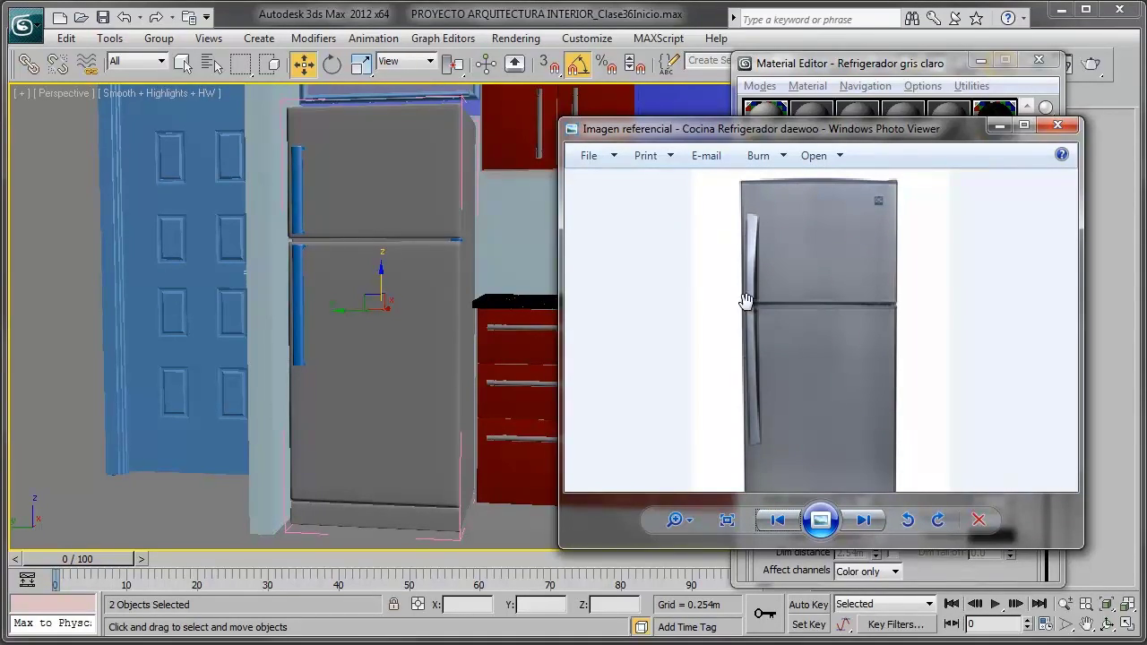
{"action": "scroll", "coordinate": [776, 190], "scroll_direction": "up", "scroll_amount": 1}
{"action": "scroll", "coordinate": [772, 187], "scroll_direction": "up", "scroll_amount": 1}
{"action": "scroll", "coordinate": [769, 183], "scroll_direction": "up", "scroll_amount": 1}
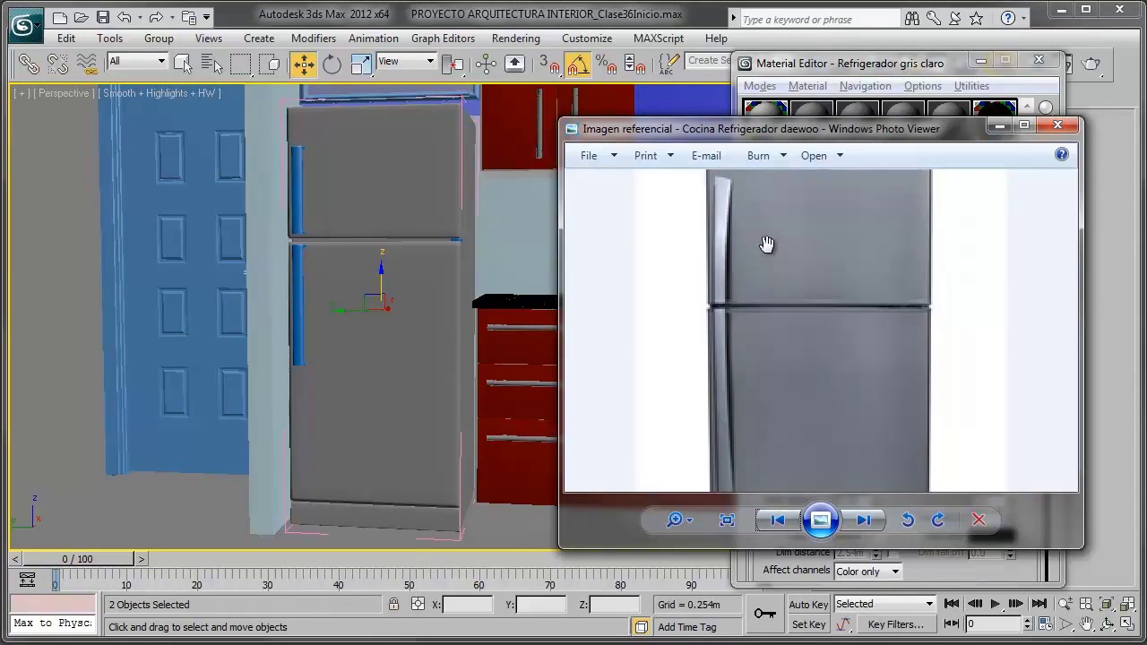
{"action": "scroll", "coordinate": [764, 178], "scroll_direction": "up", "scroll_amount": 1}
{"action": "scroll", "coordinate": [838, 358], "scroll_direction": "down", "scroll_amount": 1}
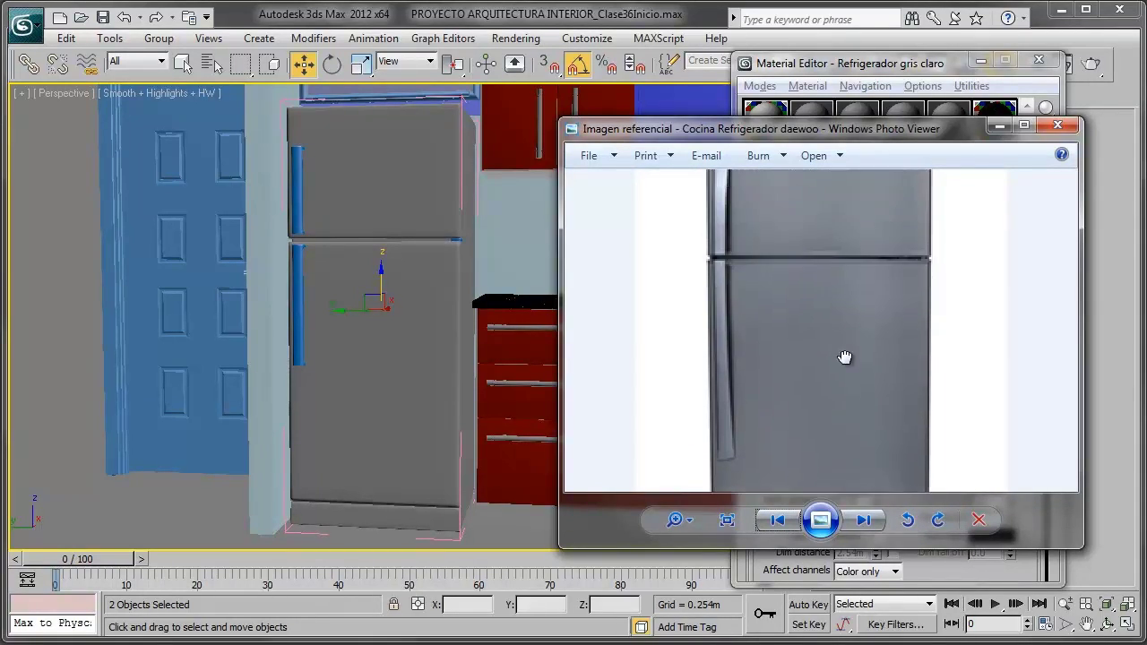
{"action": "scroll", "coordinate": [811, 260], "scroll_direction": "up", "scroll_amount": 2}
{"action": "scroll", "coordinate": [812, 257], "scroll_direction": "up", "scroll_amount": 1}
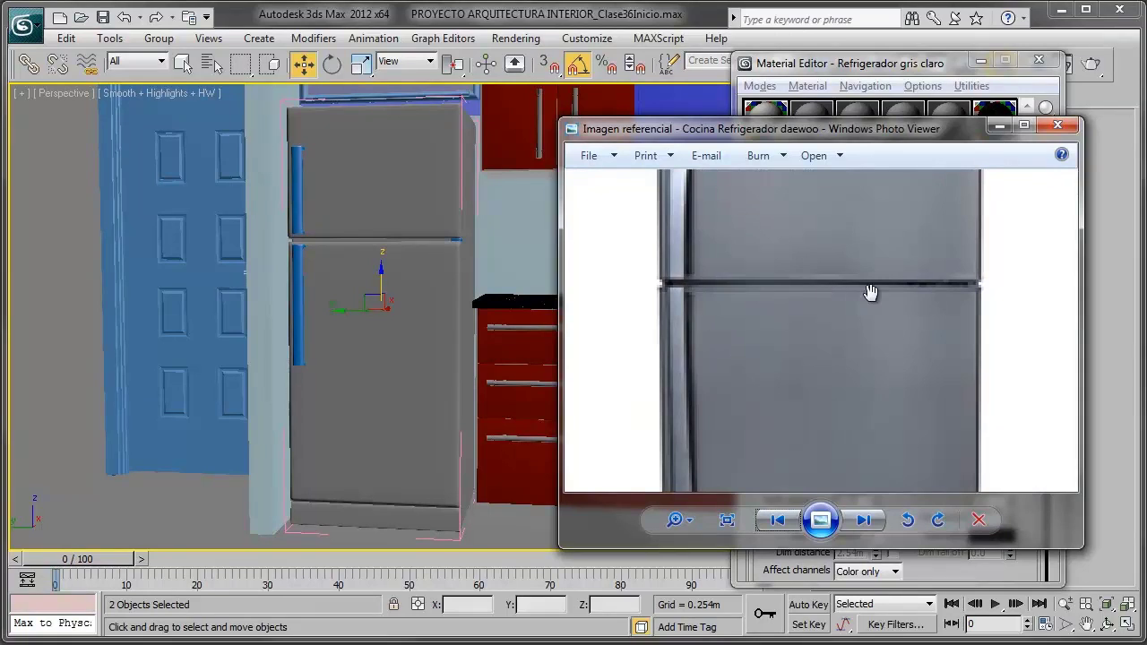
{"action": "scroll", "coordinate": [869, 278], "scroll_direction": "up", "scroll_amount": 1}
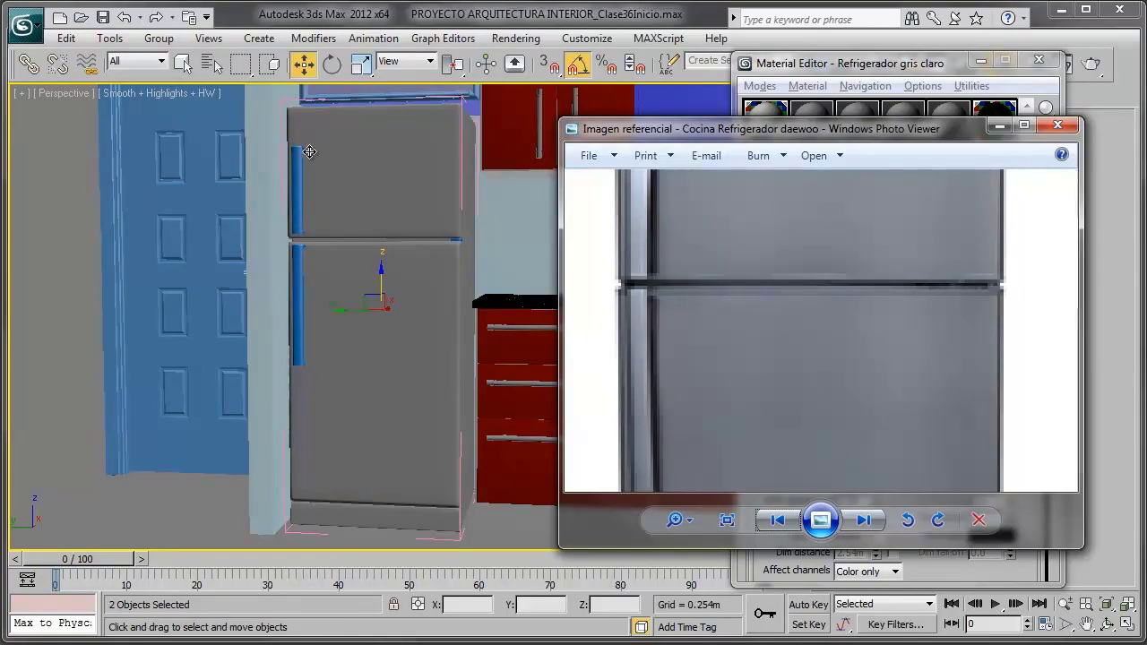
{"action": "scroll", "coordinate": [896, 349], "scroll_direction": "down", "scroll_amount": 5}
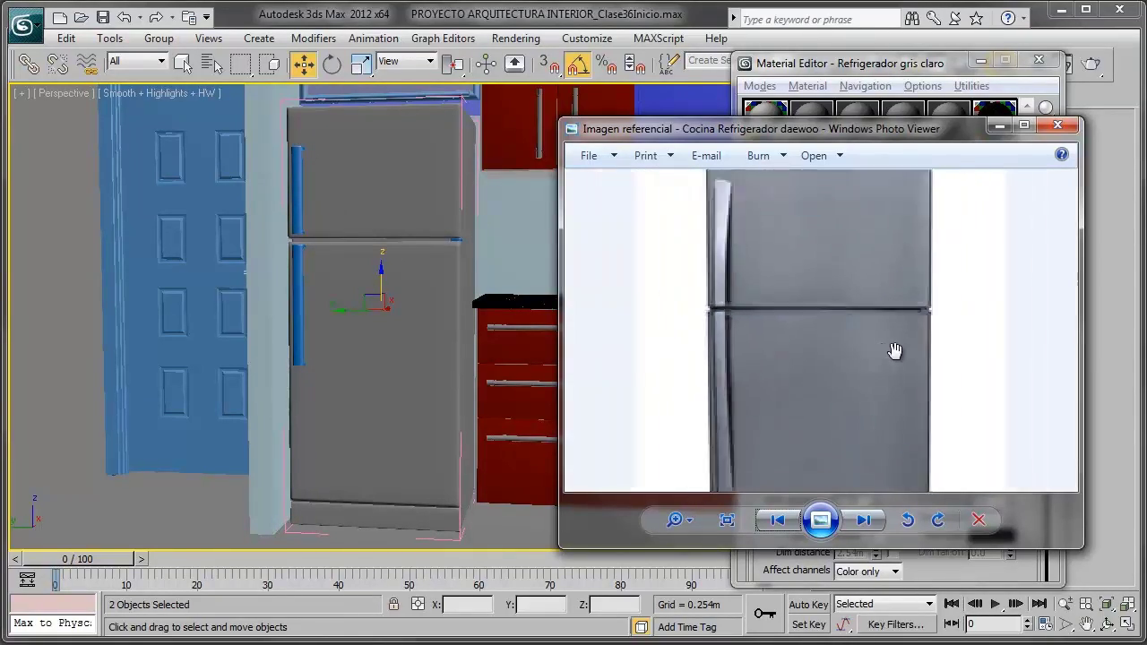
{"action": "left_click", "coordinate": [999, 127]}
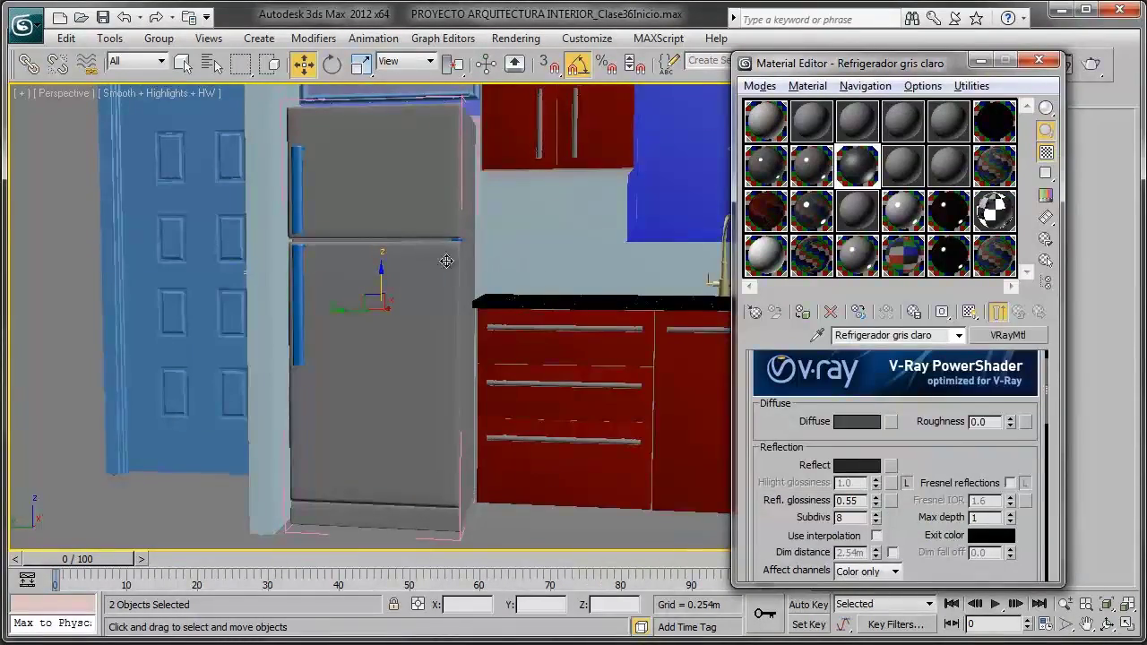
Step: Select both fridge door handles and change the material name's ending to 'medio'
{"action": "middle_click_drag", "start_coordinate": [446, 261], "coordinate": [524, 300], "text": "alt"}
{"action": "key", "text": "F4"}
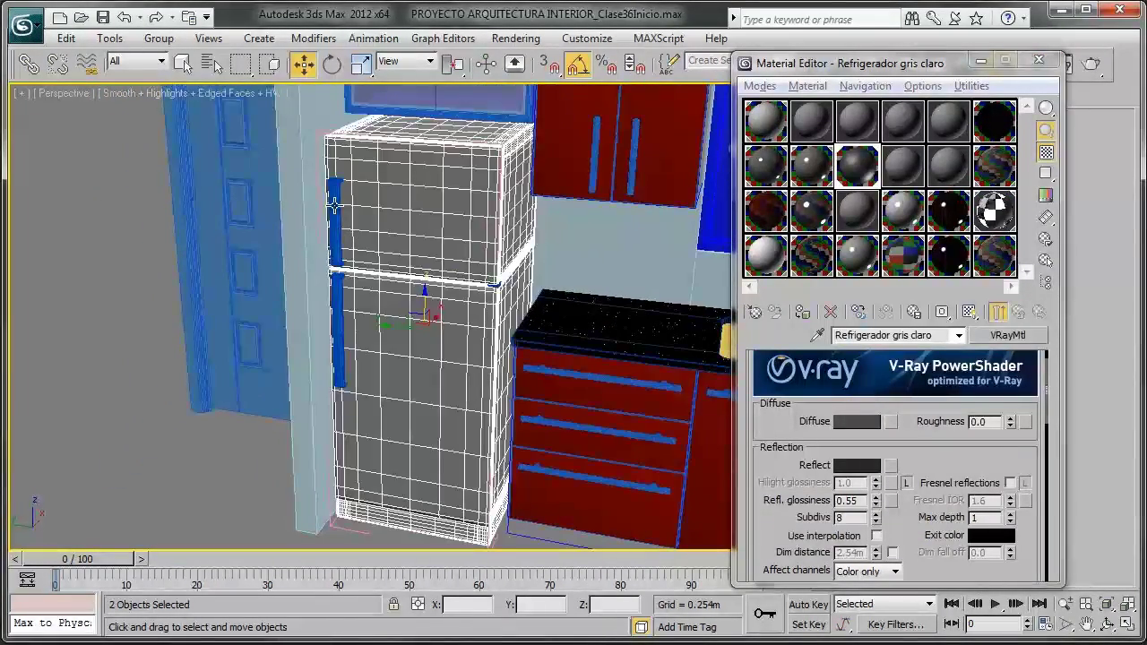
{"action": "left_click", "coordinate": [336, 231]}
{"action": "left_click", "coordinate": [340, 302], "text": "ctrl"}
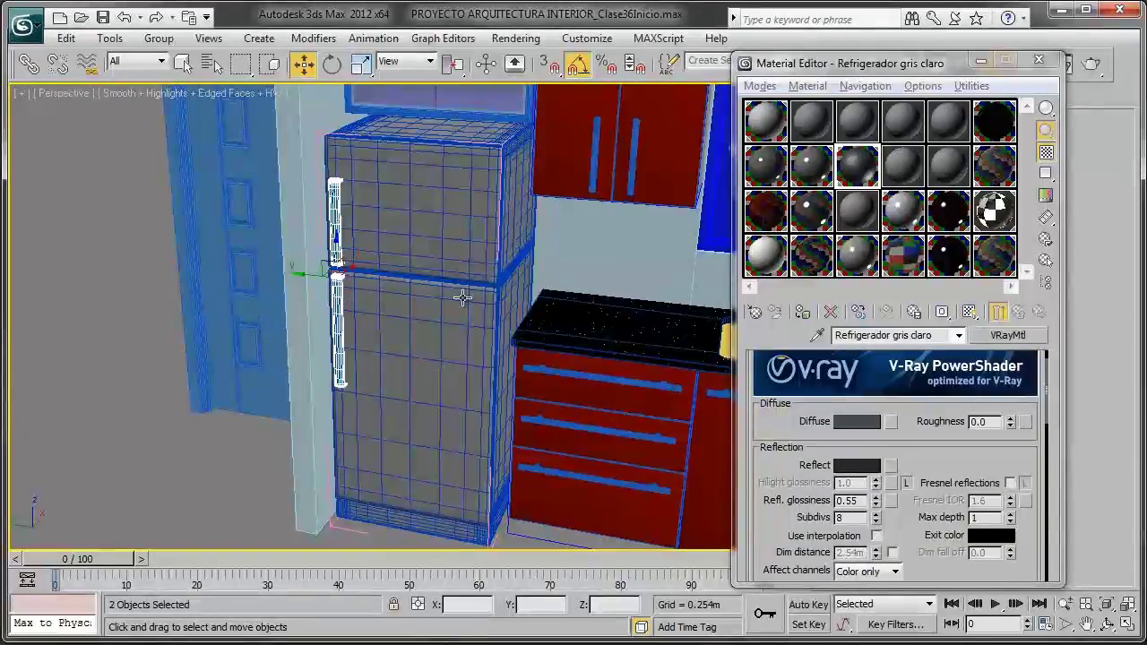
{"action": "left_click_drag", "start_coordinate": [858, 165], "coordinate": [904, 167]}
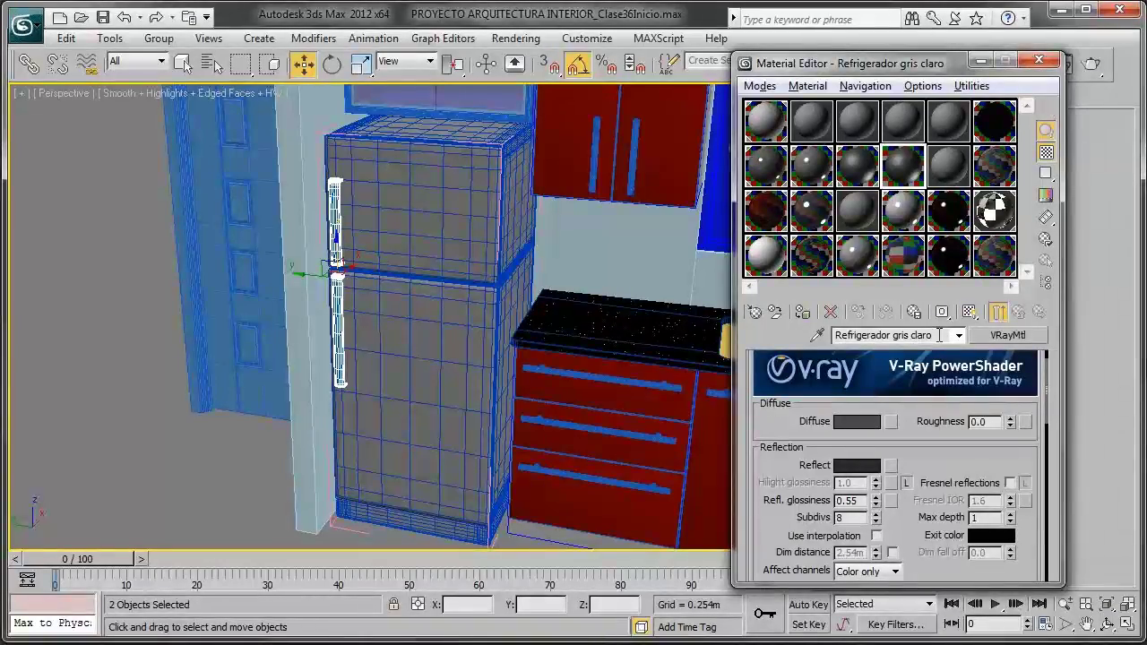
{"action": "key", "text": "BackSpace"}
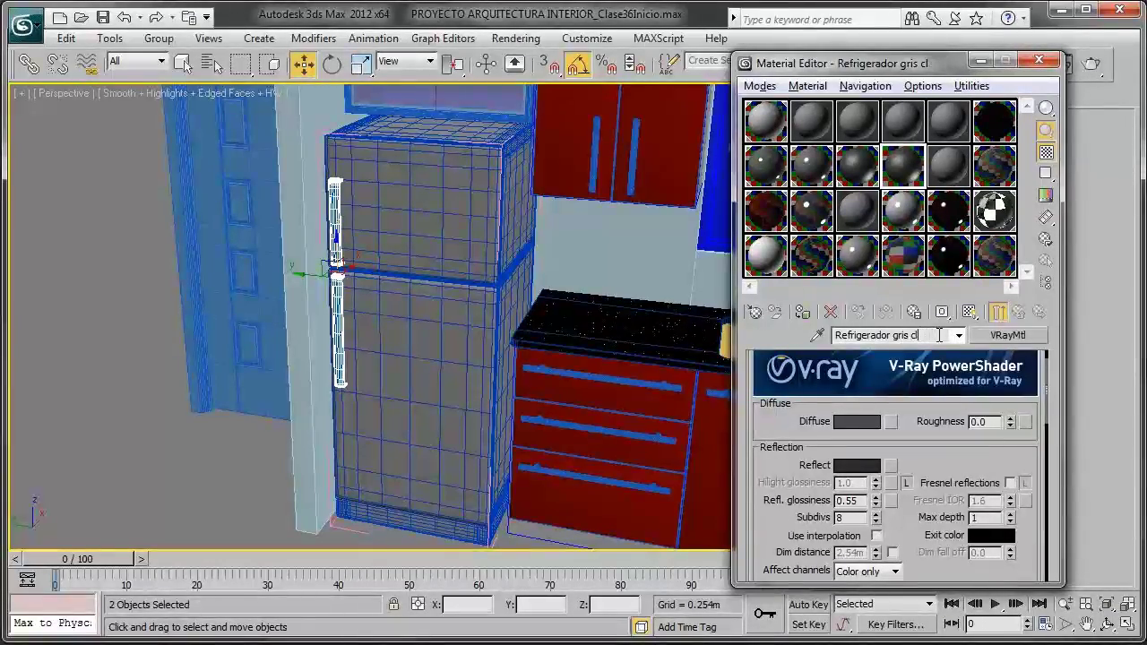
{"action": "key", "text": "BackSpace"}
{"action": "type", "text": "medio"}
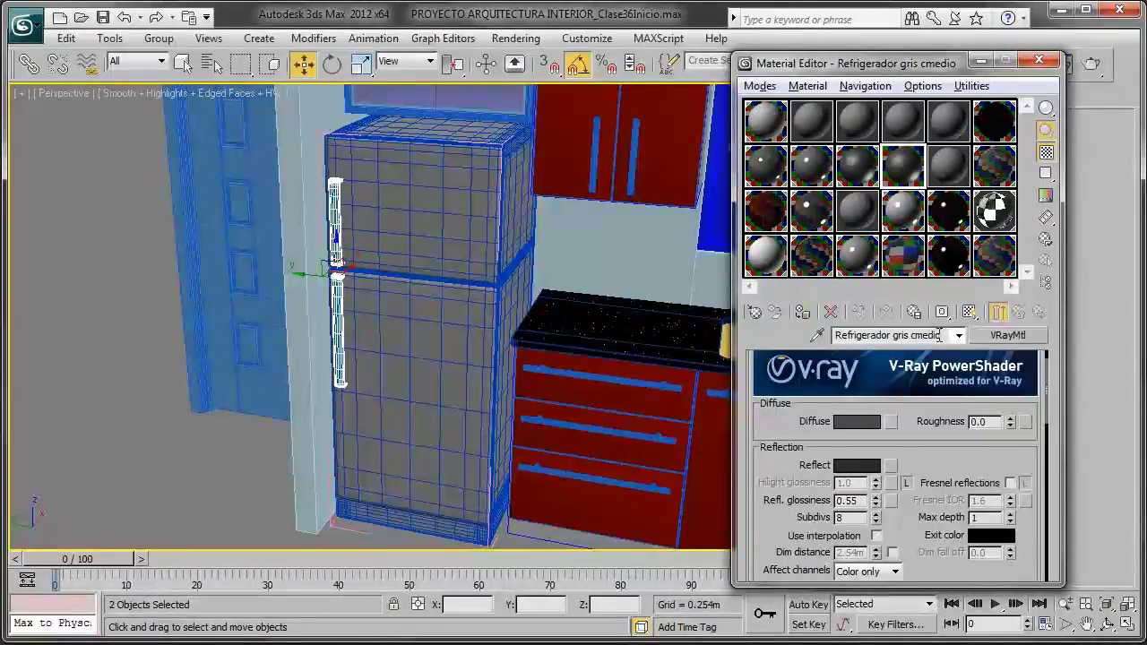
Step: Set the material's diffuse colour to a mid grey
{"action": "left_click", "coordinate": [860, 421]}
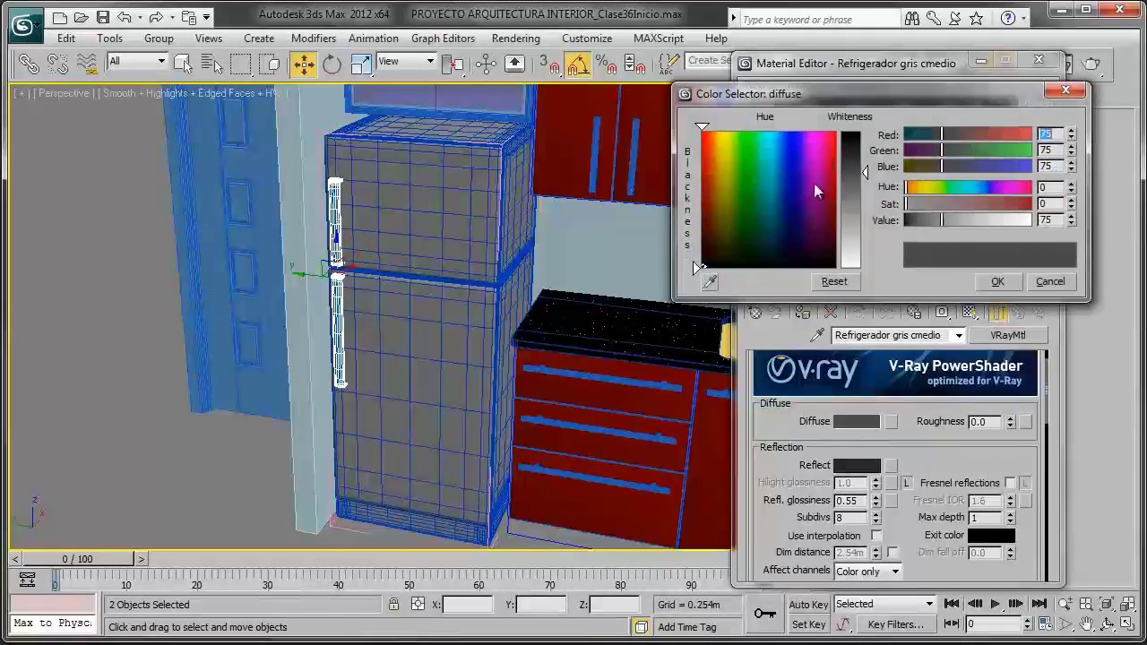
{"action": "left_click_drag", "start_coordinate": [865, 173], "coordinate": [864, 158]}
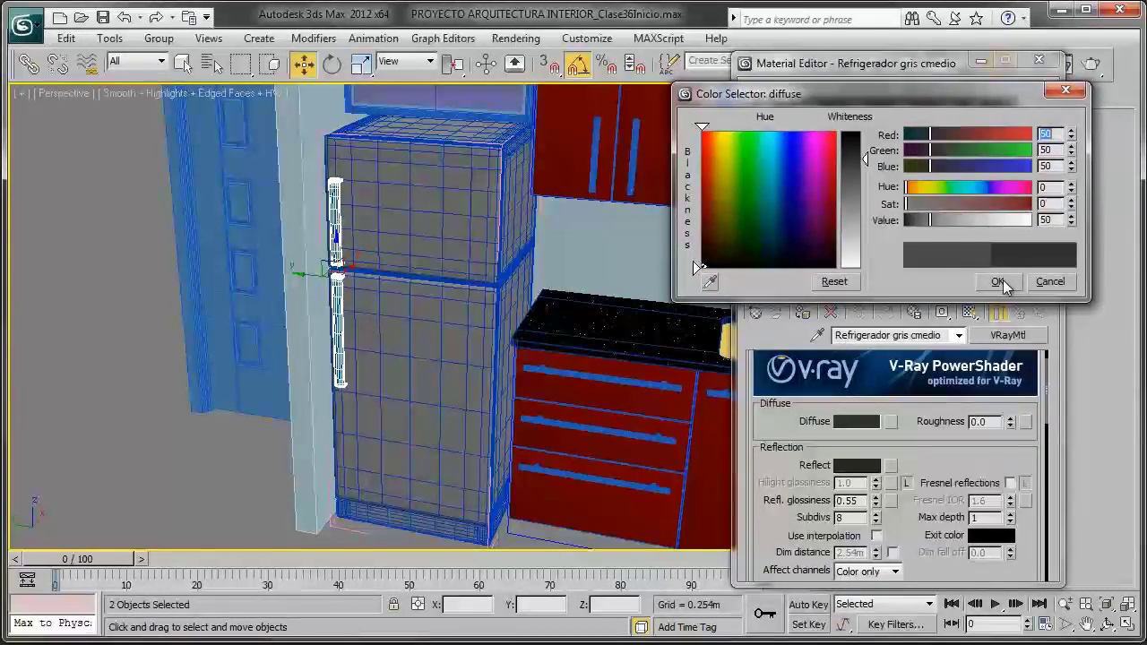
{"action": "left_click_drag", "start_coordinate": [866, 159], "coordinate": [866, 199]}
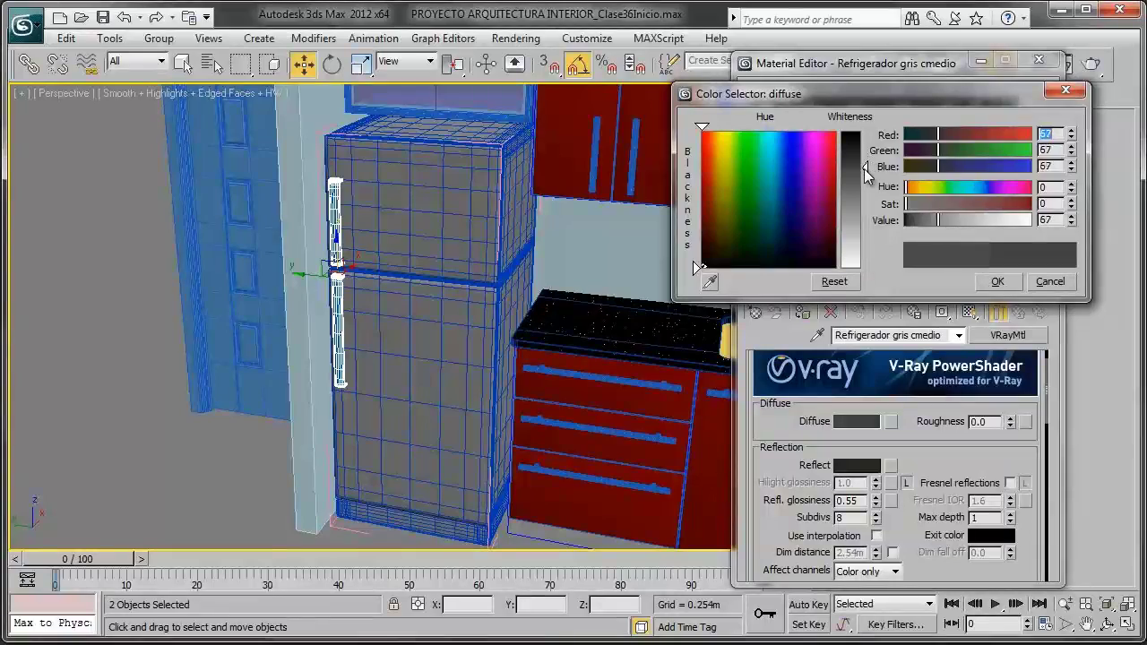
{"action": "left_click", "coordinate": [997, 281]}
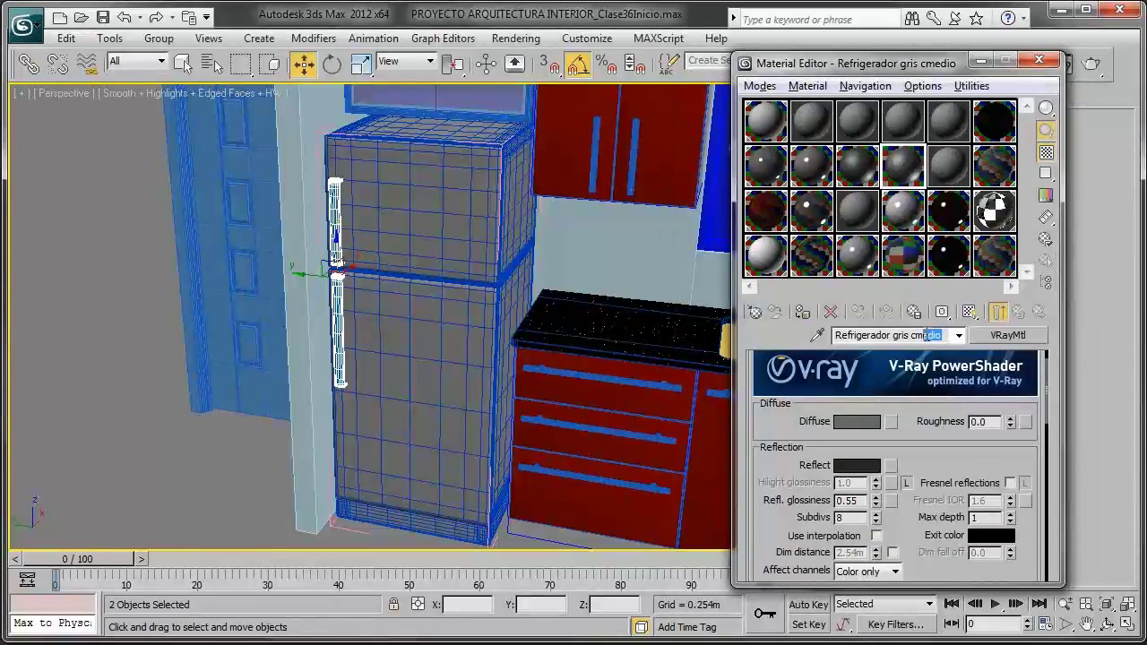
Step: Rename it 'Refrigerador gris mas claro', lighten diffuse to grey 111, and assign it to the handles
{"action": "left_click_drag", "start_coordinate": [925, 335], "coordinate": [911, 335]}
{"action": "key", "text": "BackSpace"}
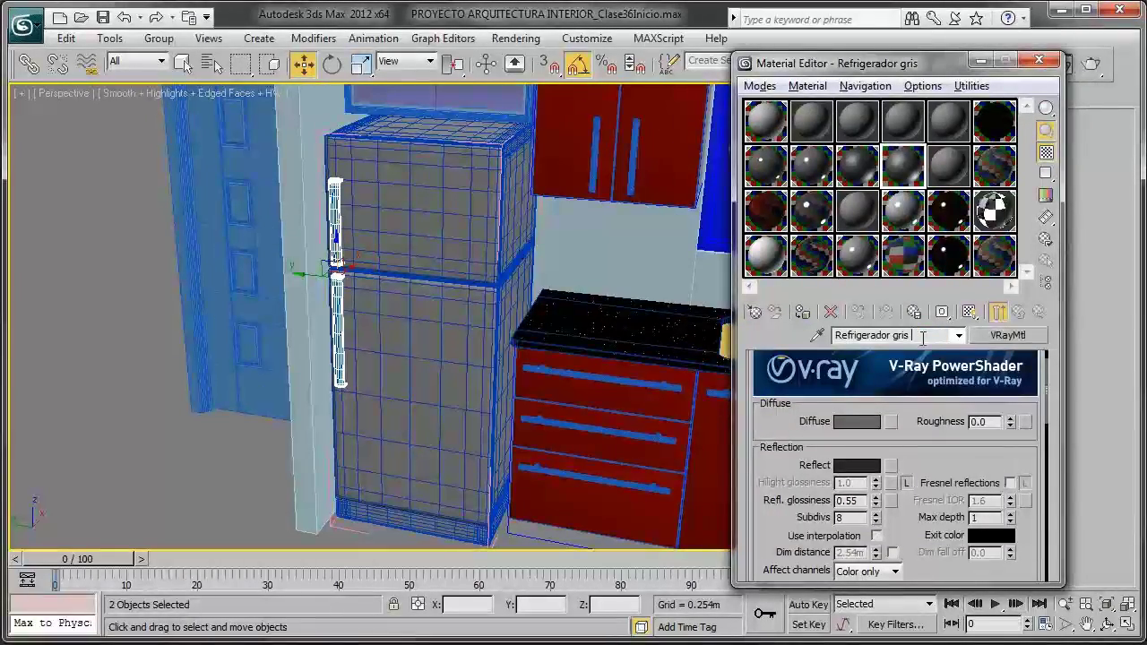
{"action": "type", "text": "mas claro"}
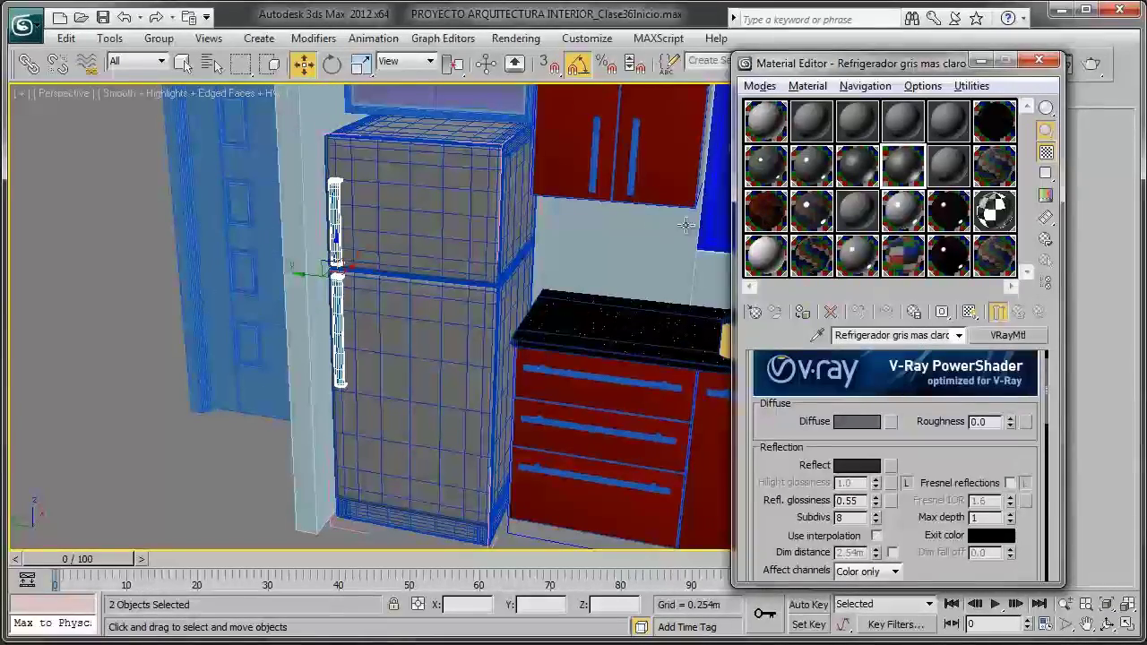
{"action": "left_click", "coordinate": [856, 421]}
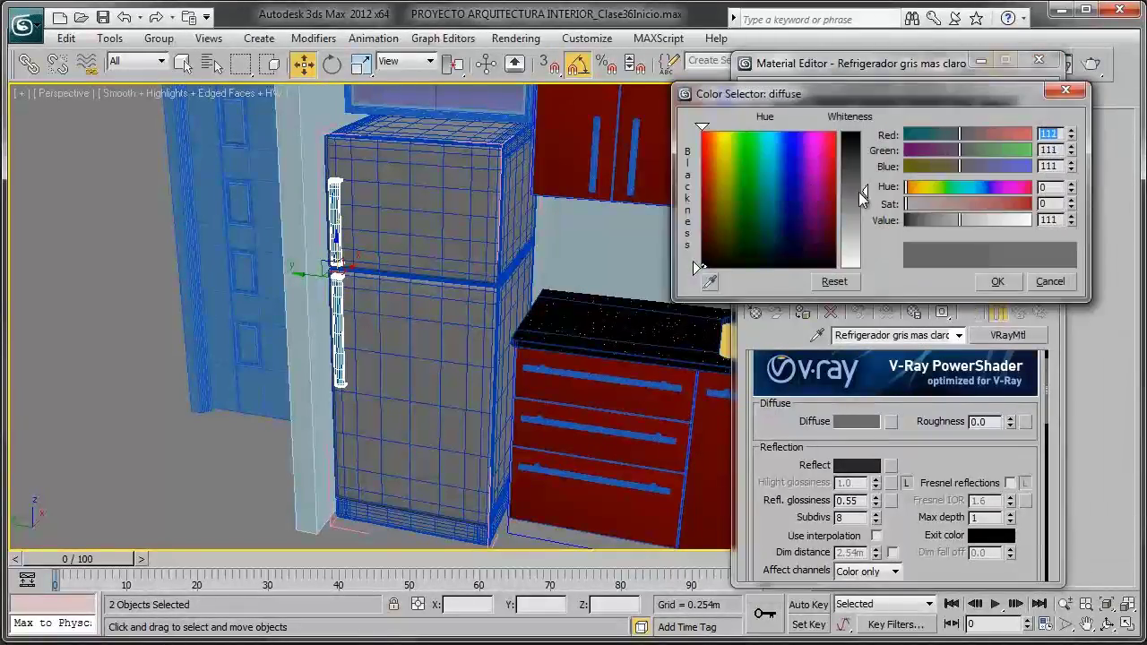
{"action": "left_click_drag", "start_coordinate": [865, 187], "coordinate": [865, 220]}
{"action": "left_click", "coordinate": [997, 282]}
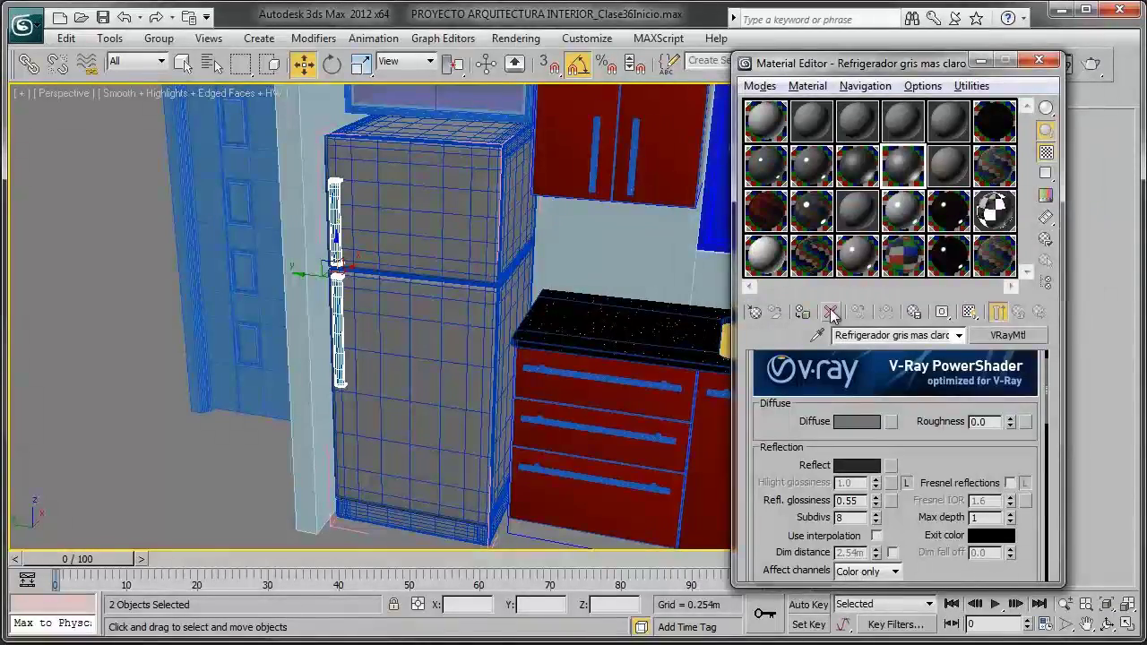
{"action": "left_click", "coordinate": [803, 314]}
{"action": "left_click", "coordinate": [803, 313]}
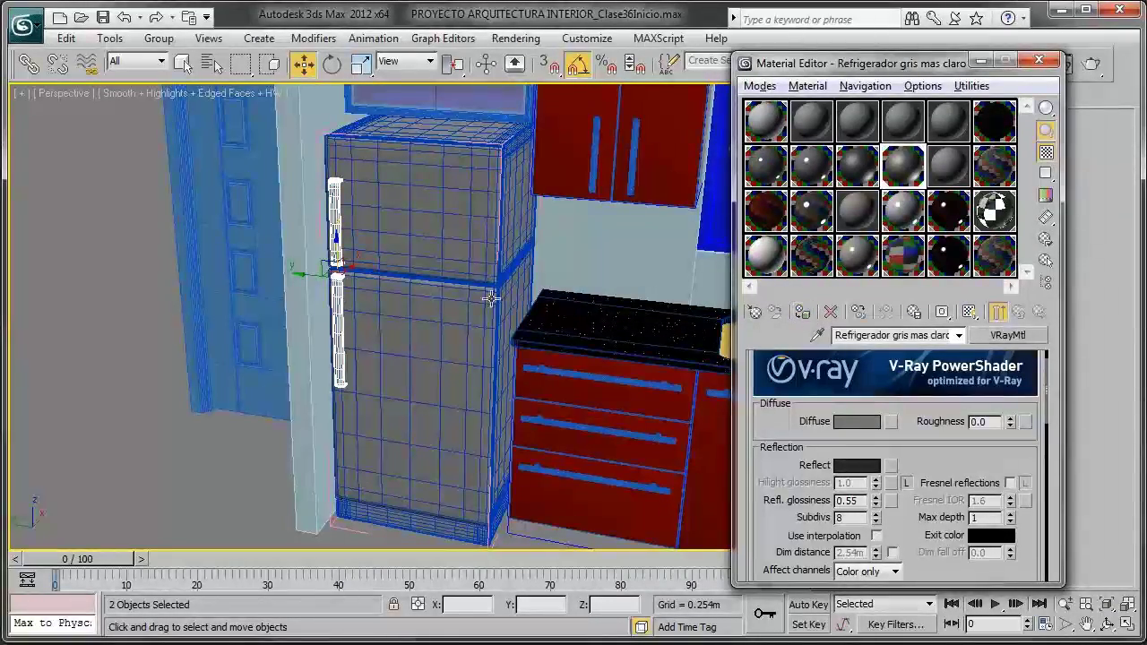
{"action": "key", "text": "F4"}
Step: Zoom to the fridge handle end and select the small blue bracket at the door junction
{"action": "middle_click_drag", "start_coordinate": [340, 340], "coordinate": [366, 357]}
{"action": "scroll", "coordinate": [366, 357], "scroll_direction": "up", "scroll_amount": 2}
{"action": "scroll", "coordinate": [372, 227], "scroll_direction": "up", "scroll_amount": 3}
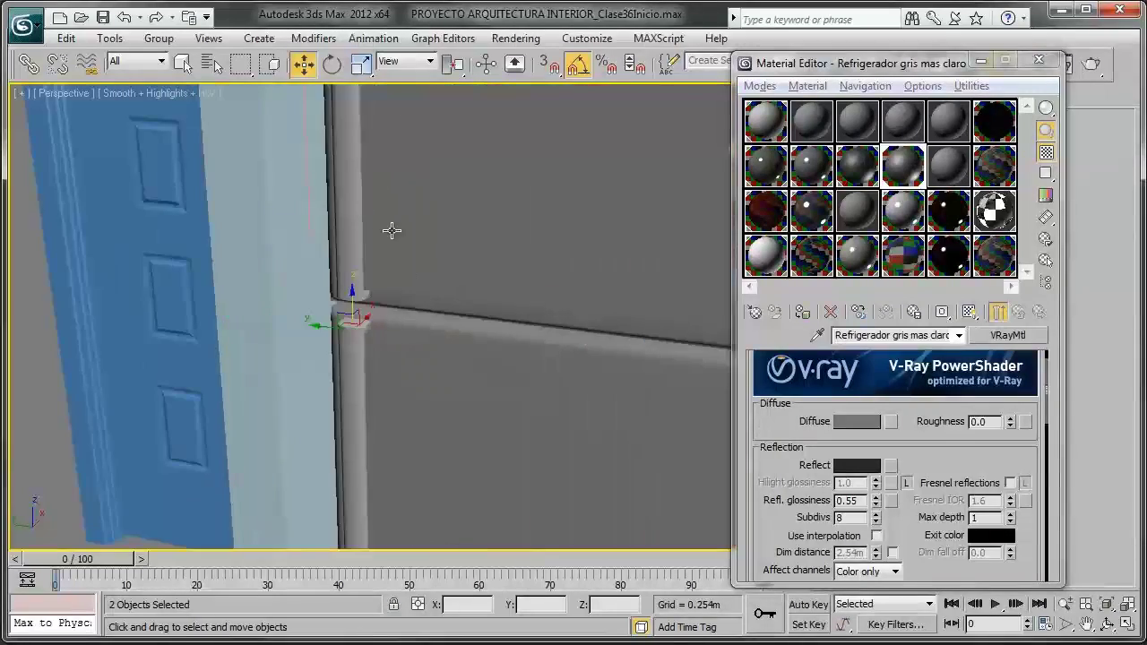
{"action": "mouse_move", "coordinate": [390, 231]}
{"action": "middle_mouse_down"}
{"action": "mouse_move", "coordinate": [391, 260]}
{"action": "mouse_move", "coordinate": [376, 271]}
{"action": "mouse_move", "coordinate": [332, 243]}
{"action": "mouse_move", "coordinate": [331, 320]}
{"action": "mouse_move", "coordinate": [418, 388]}
{"action": "mouse_move", "coordinate": [397, 297]}
{"action": "mouse_move", "coordinate": [424, 333]}
{"action": "middle_mouse_up"}
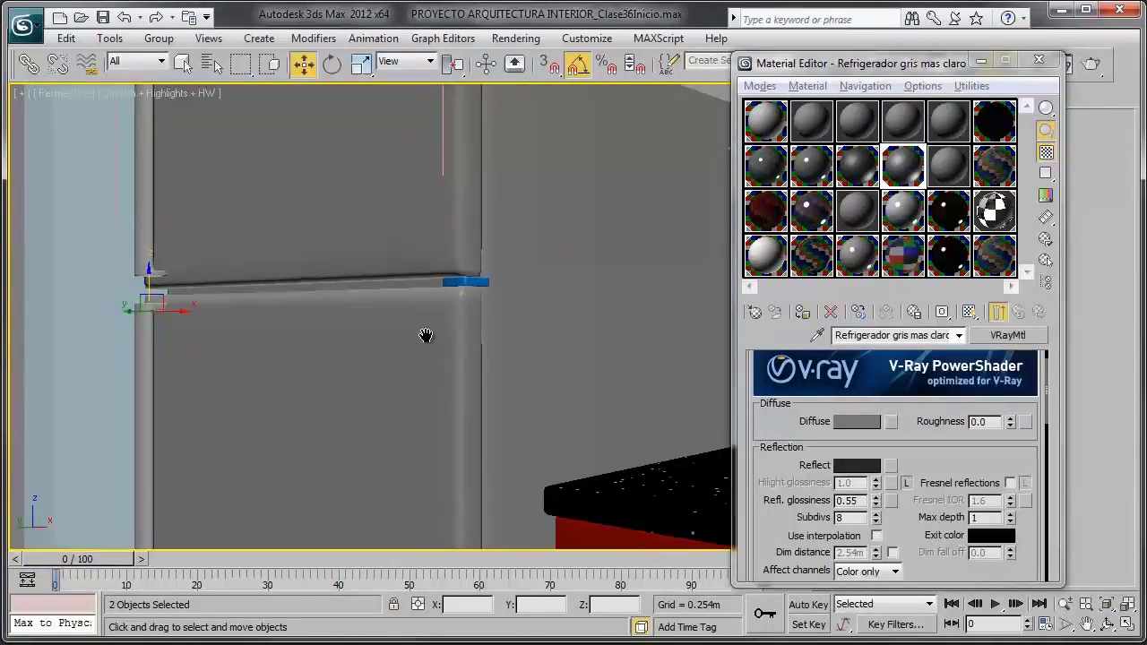
{"action": "scroll", "coordinate": [500, 285], "scroll_direction": "up", "scroll_amount": 3}
{"action": "left_click", "coordinate": [518, 273]}
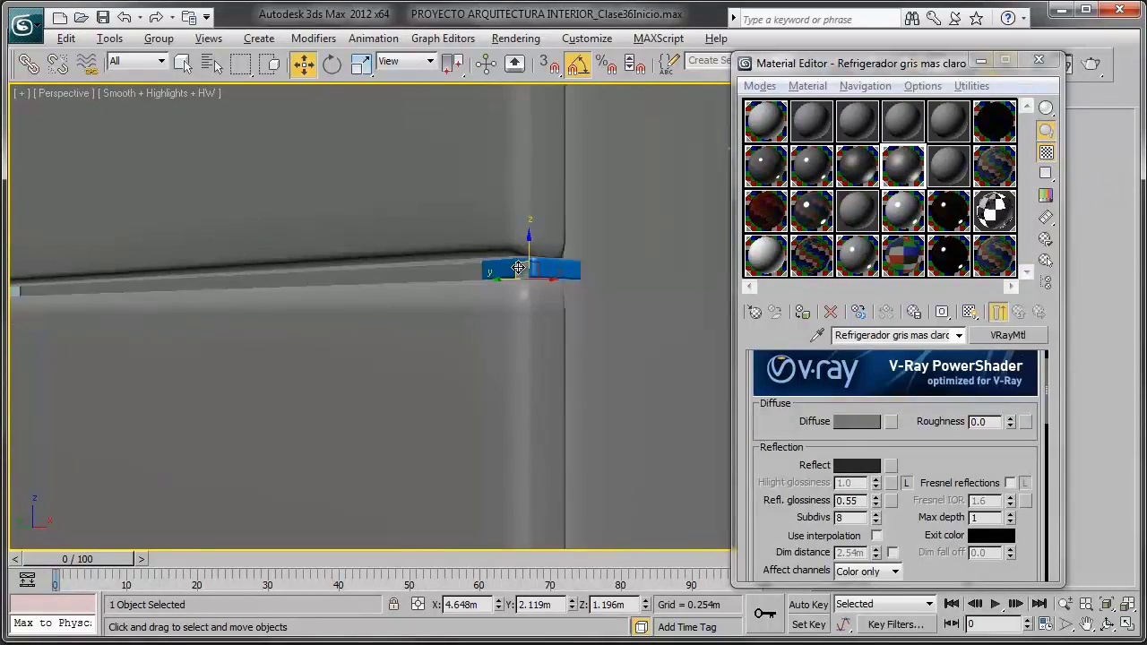
{"action": "mouse_move", "coordinate": [517, 267]}
{"action": "middle_mouse_down", "text": "alt"}
{"action": "mouse_move", "coordinate": [540, 315]}
{"action": "mouse_move", "coordinate": [531, 271]}
{"action": "mouse_move", "coordinate": [486, 251]}
{"action": "middle_mouse_up", "text": "alt"}
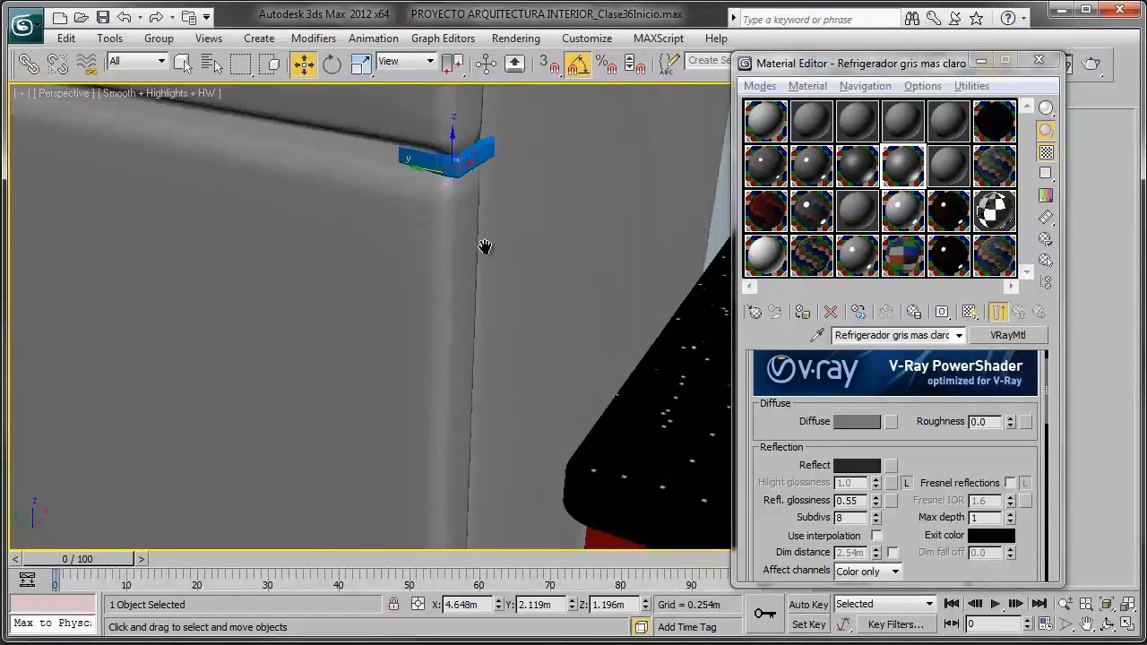
{"action": "scroll", "coordinate": [486, 251], "scroll_direction": "down", "scroll_amount": 5}
{"action": "scroll", "coordinate": [435, 283], "scroll_direction": "up", "scroll_amount": 5}
{"action": "middle_click_drag", "start_coordinate": [421, 294], "coordinate": [412, 255], "text": "alt"}
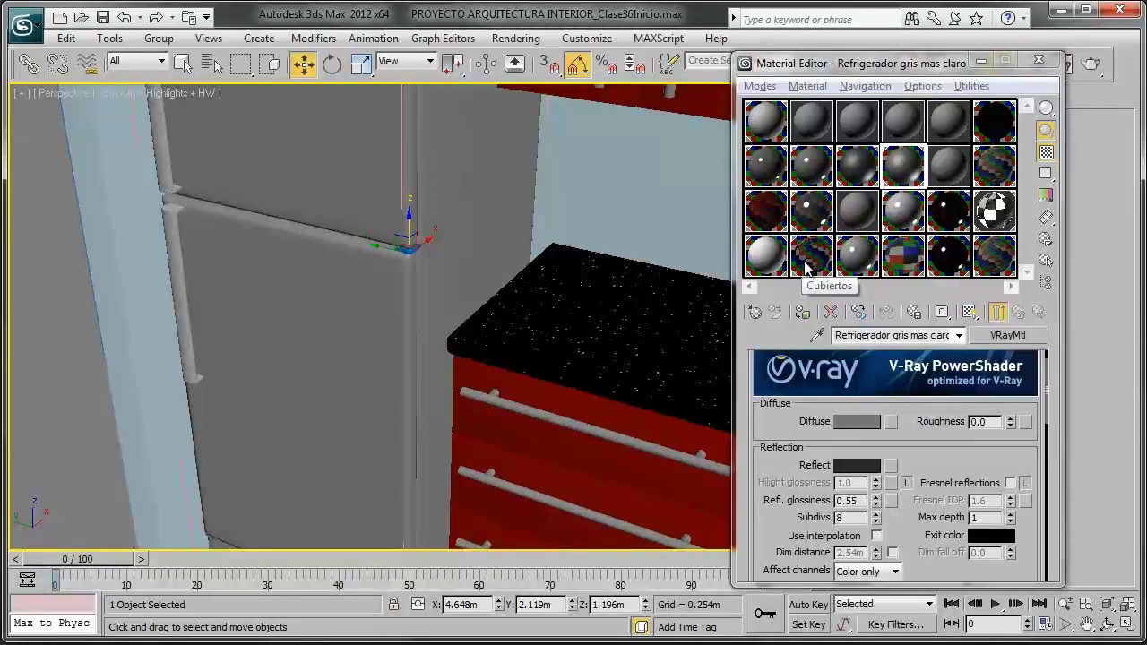
Step: Load the Aluminio silla comedor material and rename it 'Refigerador metal cromo'
{"action": "left_click", "coordinate": [996, 267]}
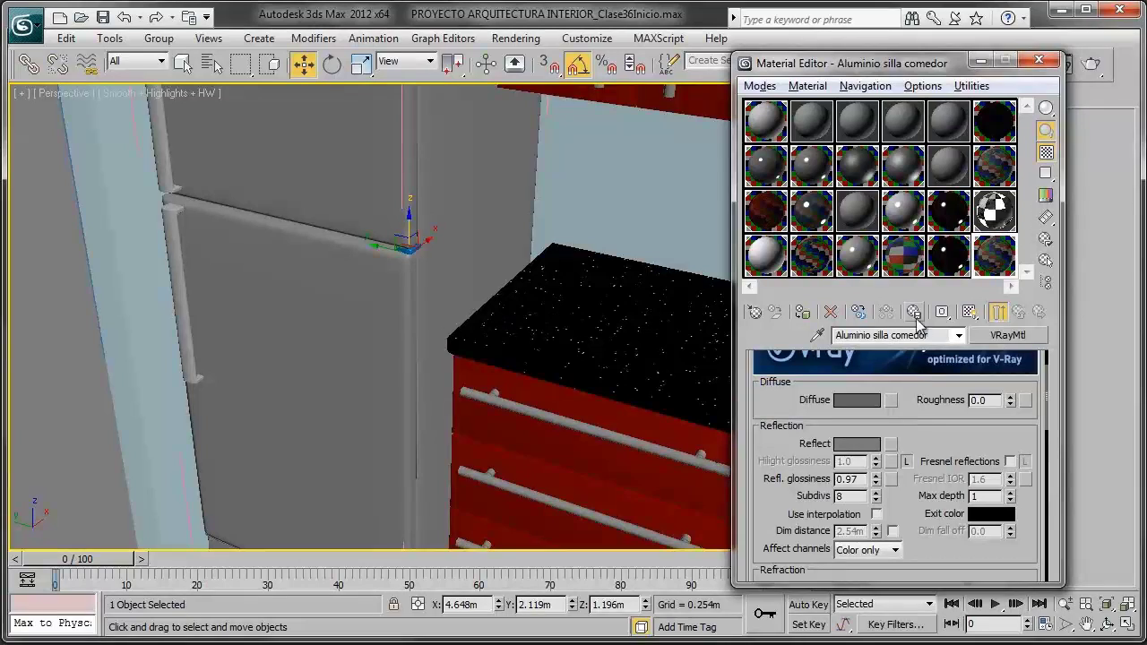
{"action": "middle_click_drag", "start_coordinate": [538, 282], "coordinate": [528, 297]}
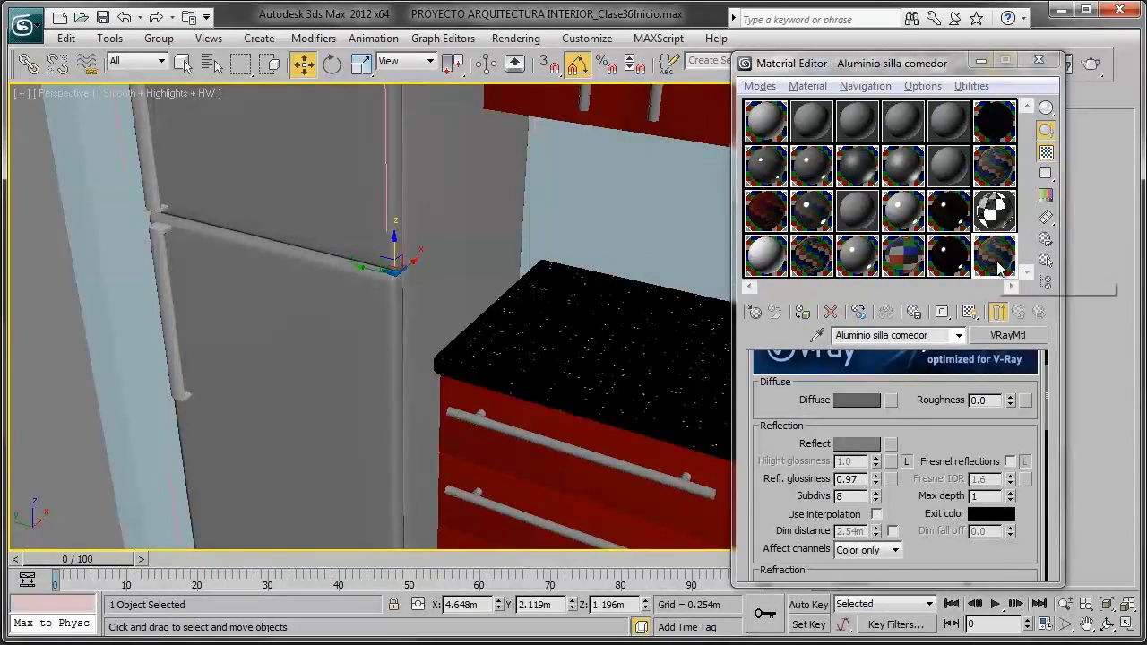
{"action": "left_click", "coordinate": [853, 219]}
{"action": "left_click", "coordinate": [995, 255]}
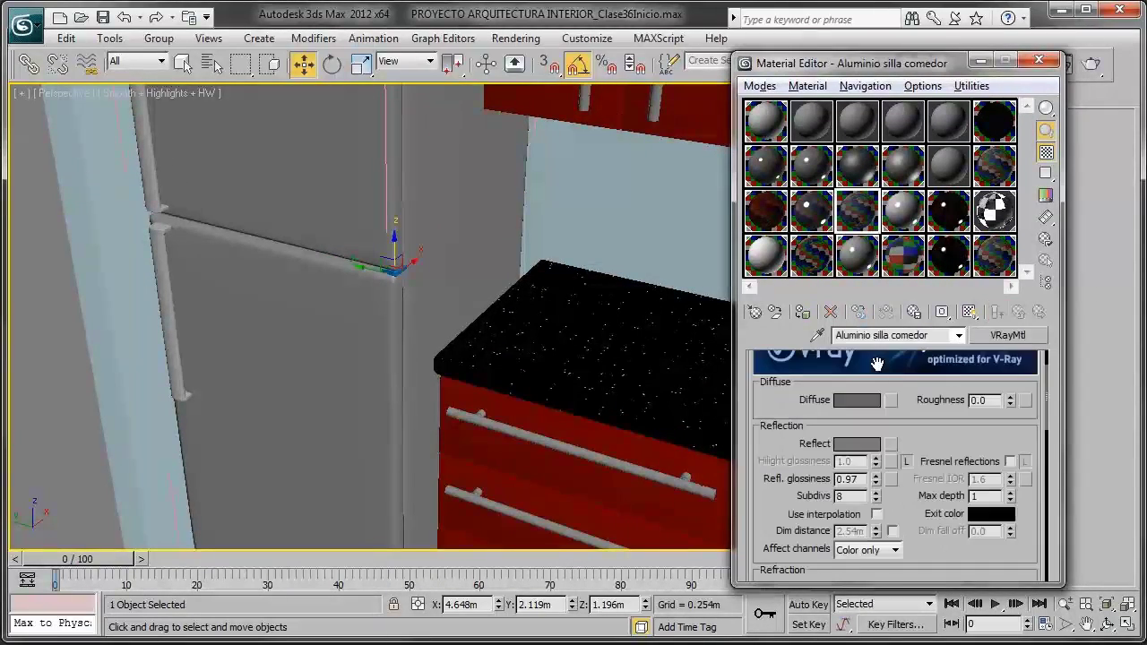
{"action": "double_click", "coordinate": [897, 335]}
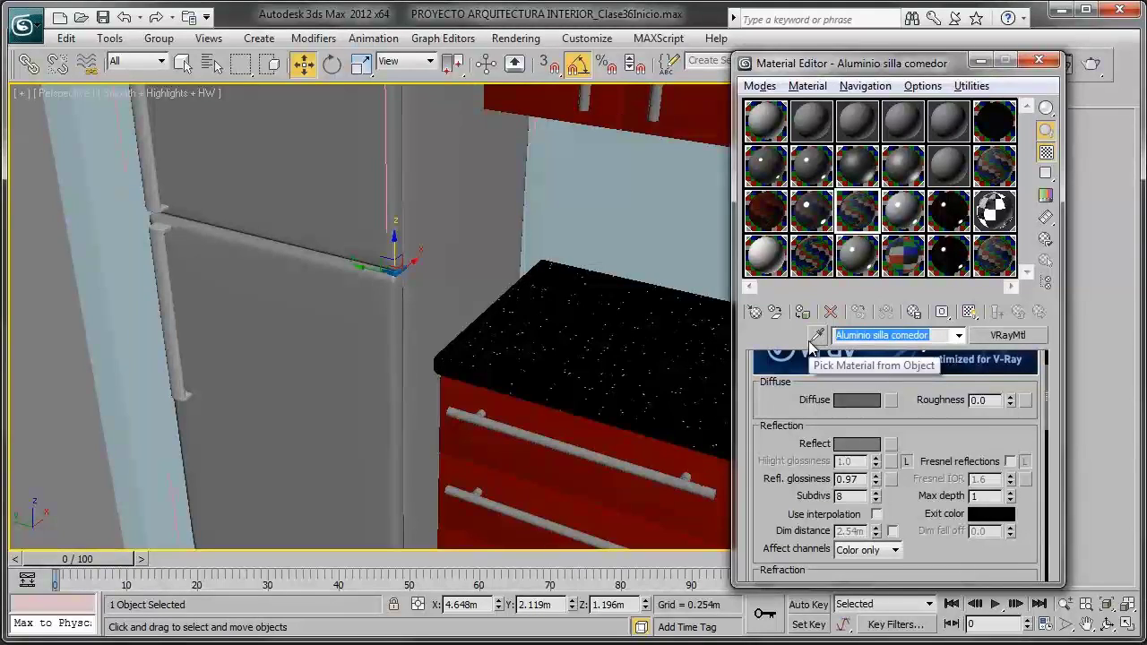
{"action": "type", "text": "Refig"}
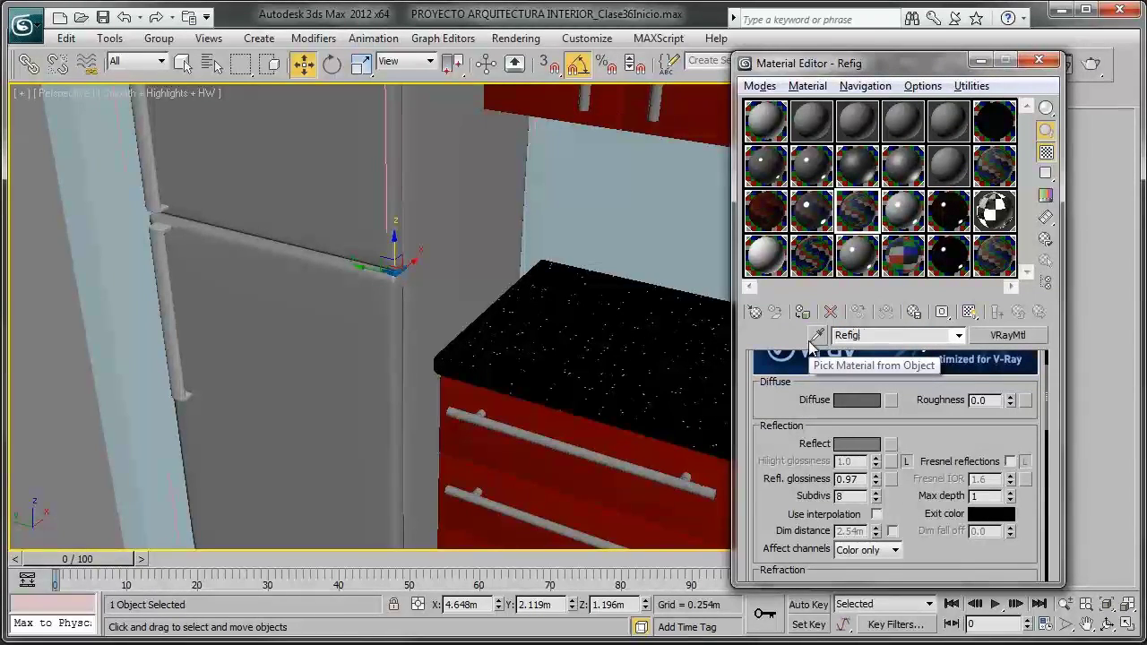
{"action": "type", "text": "erador "}
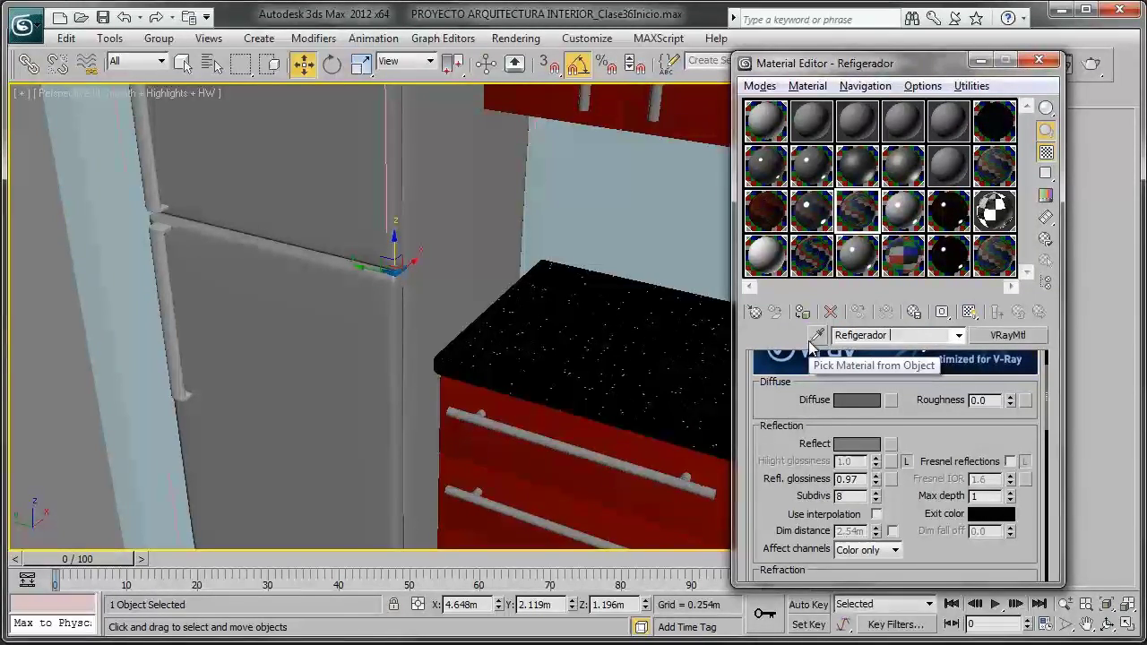
{"action": "type", "text": "metal cromo"}
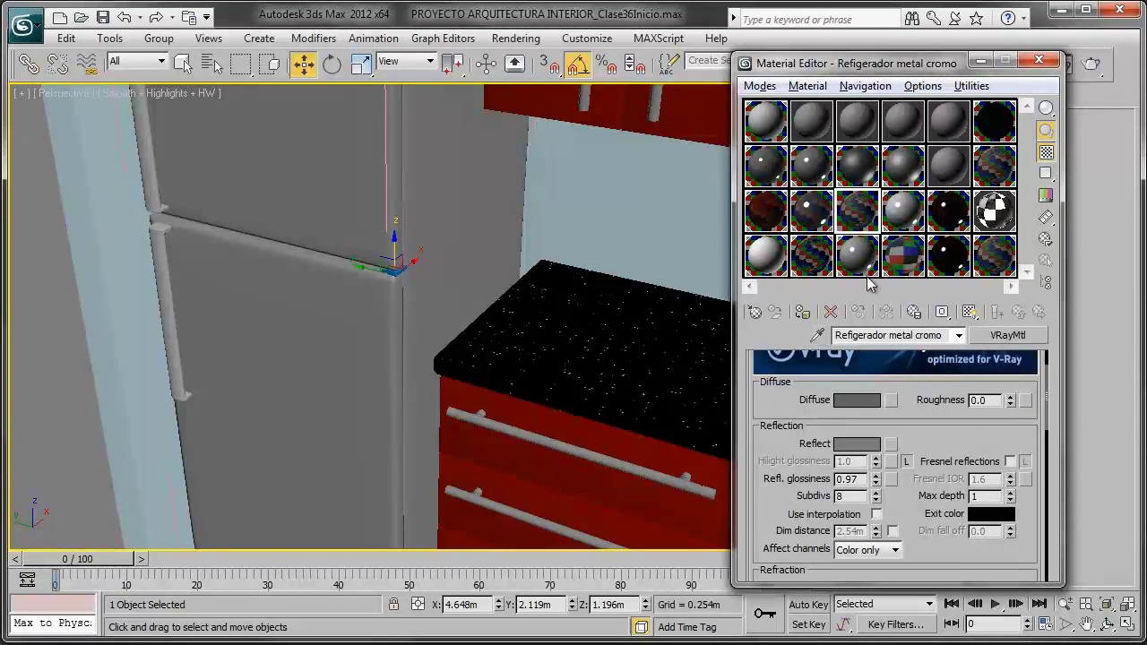
{"action": "mouse_move", "coordinate": [306, 358]}
{"action": "middle_mouse_down", "text": "alt"}
{"action": "mouse_move", "coordinate": [330, 277]}
{"action": "mouse_move", "coordinate": [546, 302]}
{"action": "mouse_move", "coordinate": [406, 279]}
{"action": "mouse_move", "coordinate": [418, 236]}
{"action": "mouse_move", "coordinate": [440, 379]}
{"action": "mouse_move", "coordinate": [373, 403]}
{"action": "mouse_move", "coordinate": [330, 398]}
{"action": "mouse_move", "coordinate": [418, 415]}
{"action": "mouse_move", "coordinate": [409, 351]}
{"action": "mouse_move", "coordinate": [454, 326]}
{"action": "mouse_move", "coordinate": [385, 366]}
{"action": "middle_mouse_up", "text": "alt"}
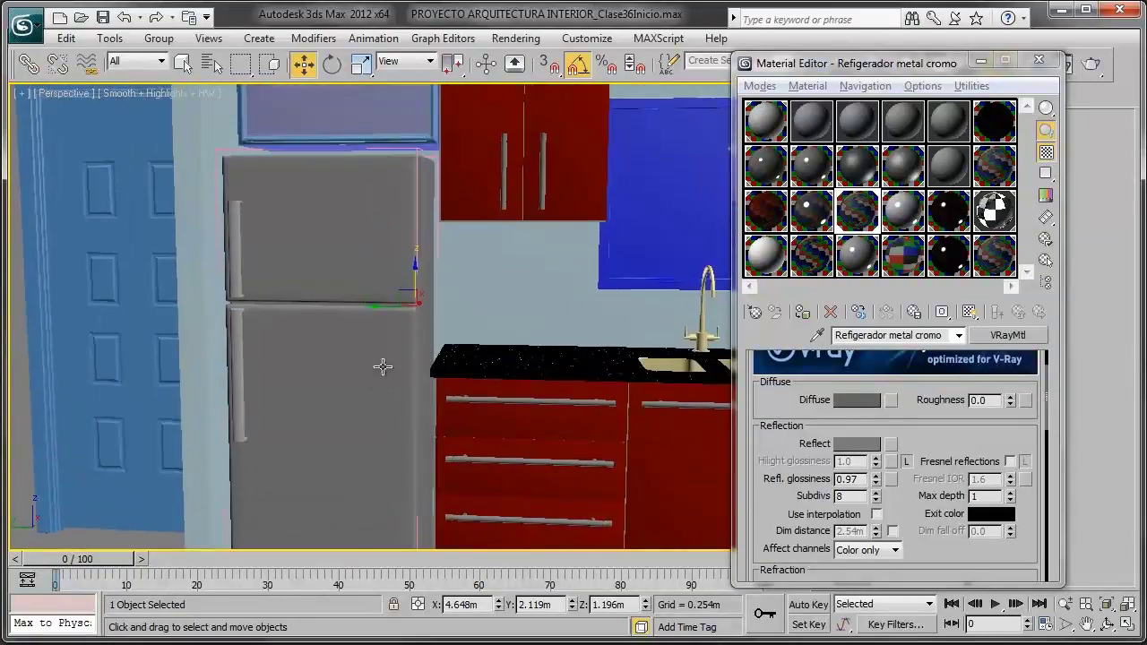
{"action": "key", "text": "F4"}
Step: Close the fridge group and zoom to the glass cabinet with edged faces shown
{"action": "left_click", "coordinate": [359, 248]}
{"action": "middle_click_drag", "start_coordinate": [358, 248], "coordinate": [258, 114], "text": "alt"}
{"action": "left_click", "coordinate": [159, 38]}
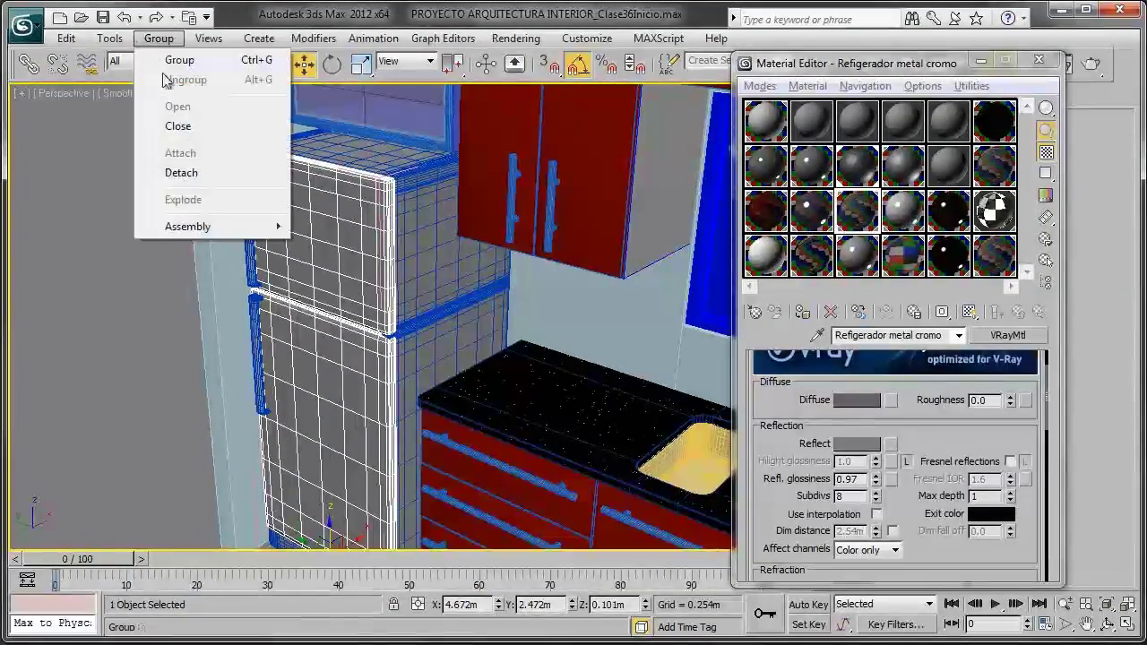
{"action": "left_click", "coordinate": [182, 125]}
{"action": "scroll", "coordinate": [234, 211], "scroll_direction": "down", "scroll_amount": 4}
{"action": "scroll", "coordinate": [348, 218], "scroll_direction": "down", "scroll_amount": 1}
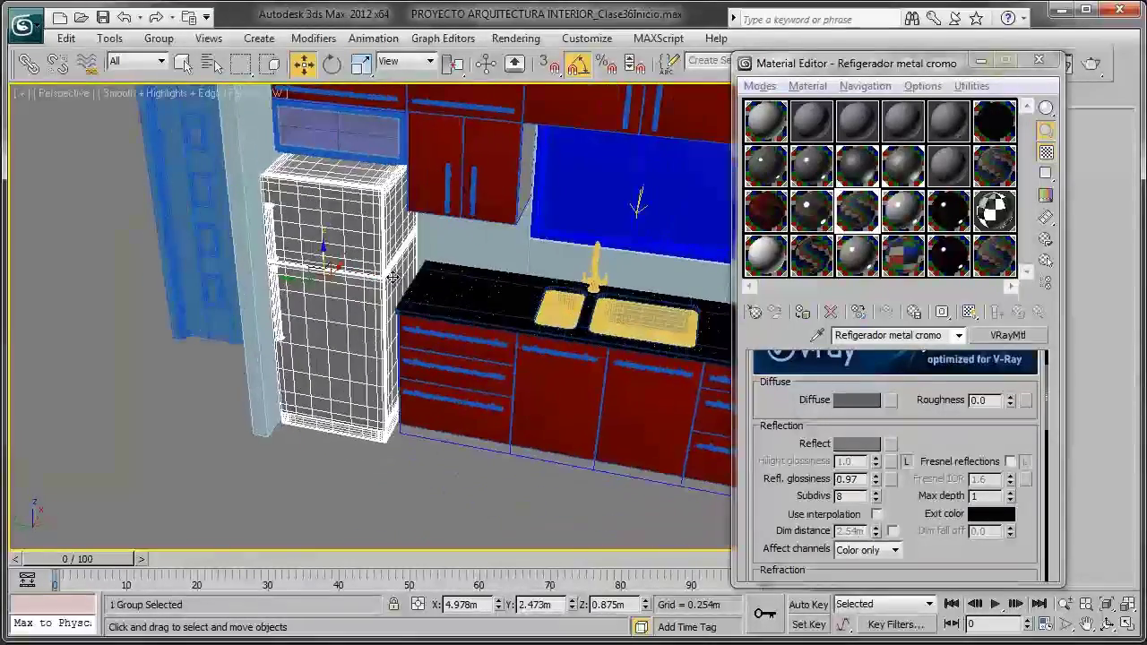
{"action": "scroll", "coordinate": [348, 217], "scroll_direction": "up", "scroll_amount": 5}
{"action": "scroll", "coordinate": [422, 333], "scroll_direction": "up", "scroll_amount": 3}
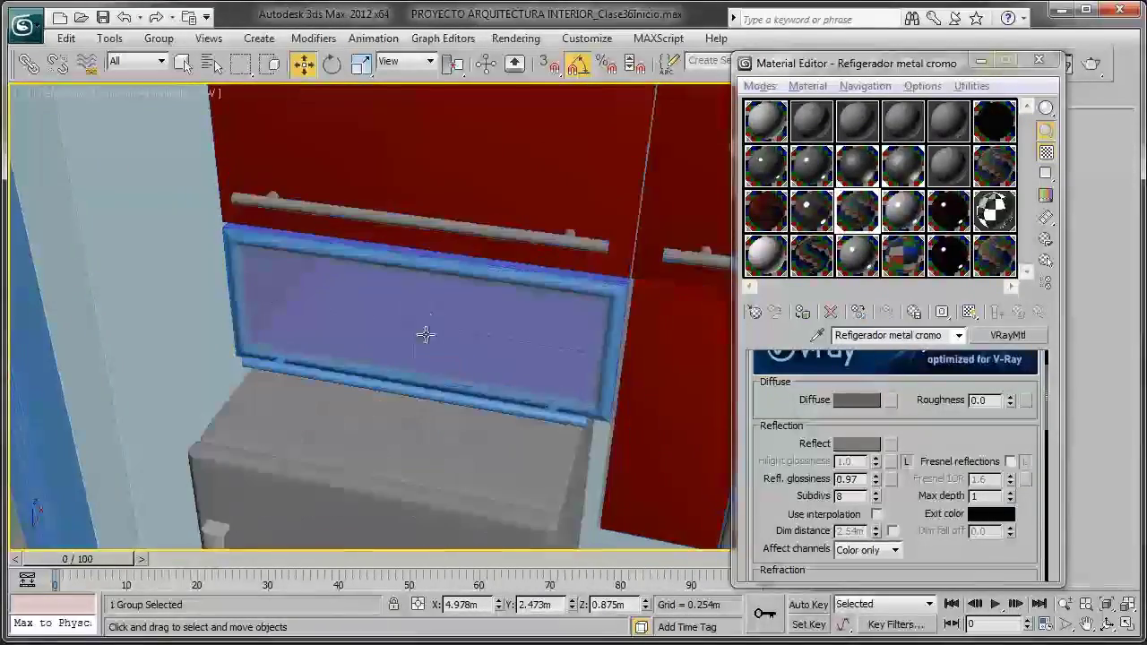
{"action": "scroll", "coordinate": [455, 308], "scroll_direction": "down", "scroll_amount": 2}
{"action": "scroll", "coordinate": [412, 225], "scroll_direction": "up", "scroll_amount": 2}
{"action": "scroll", "coordinate": [507, 233], "scroll_direction": "down", "scroll_amount": 1}
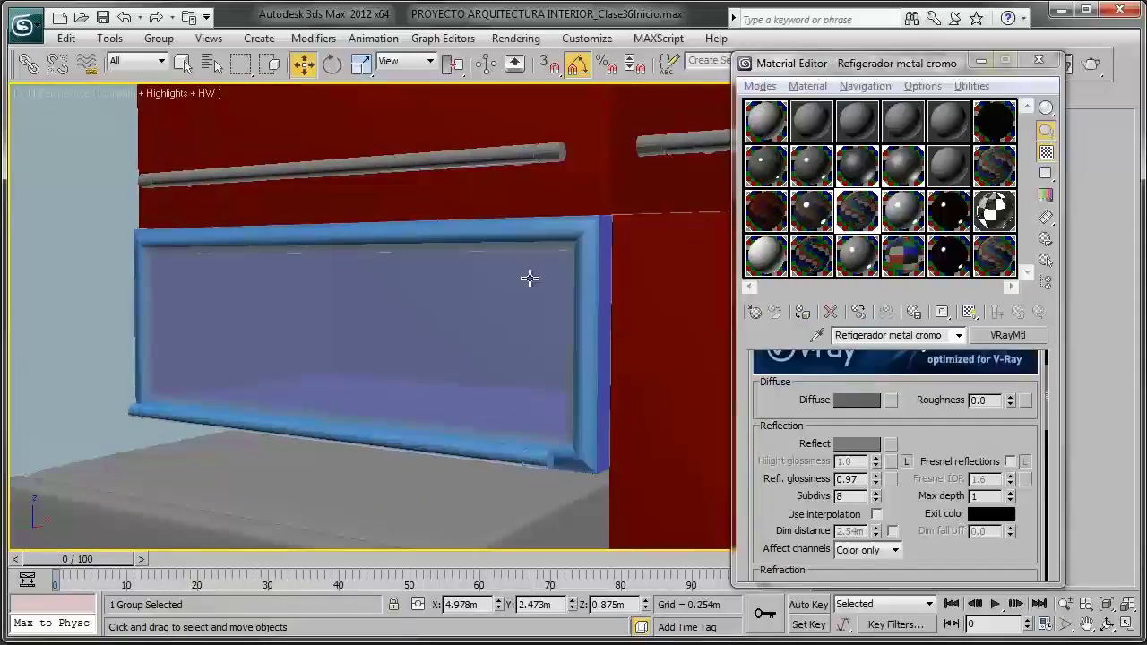
{"action": "key", "text": "F4"}
Step: Select the glass cabinet frame and rename the Test de prueba material 'Cocina plastico blanco'
{"action": "left_click", "coordinate": [583, 246]}
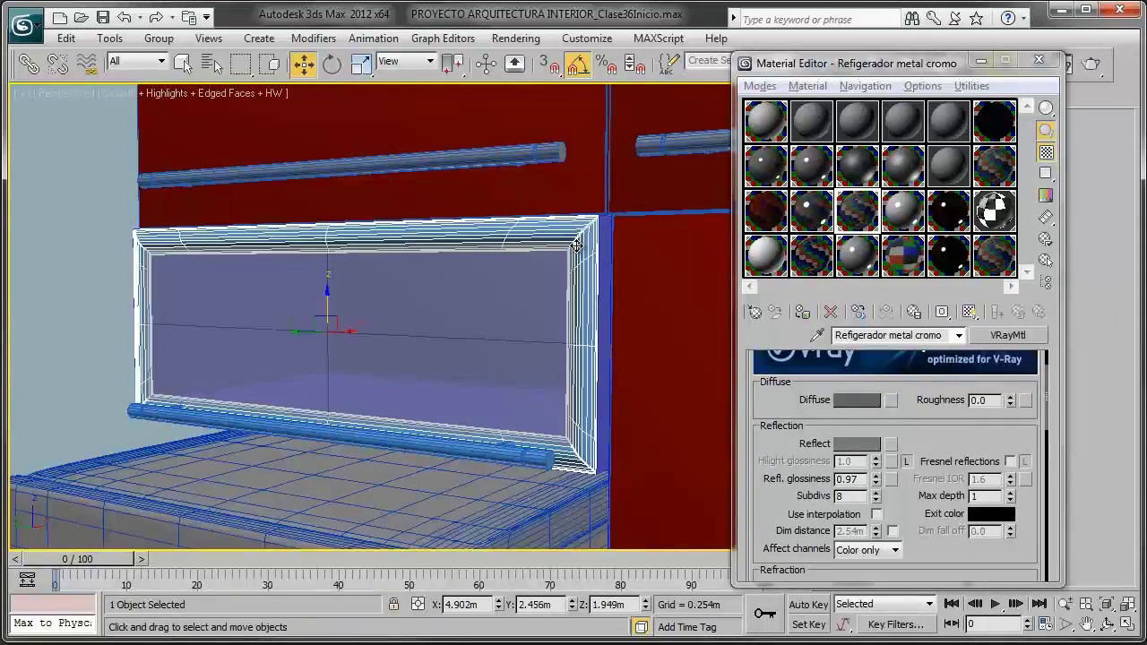
{"action": "left_click", "coordinate": [472, 456]}
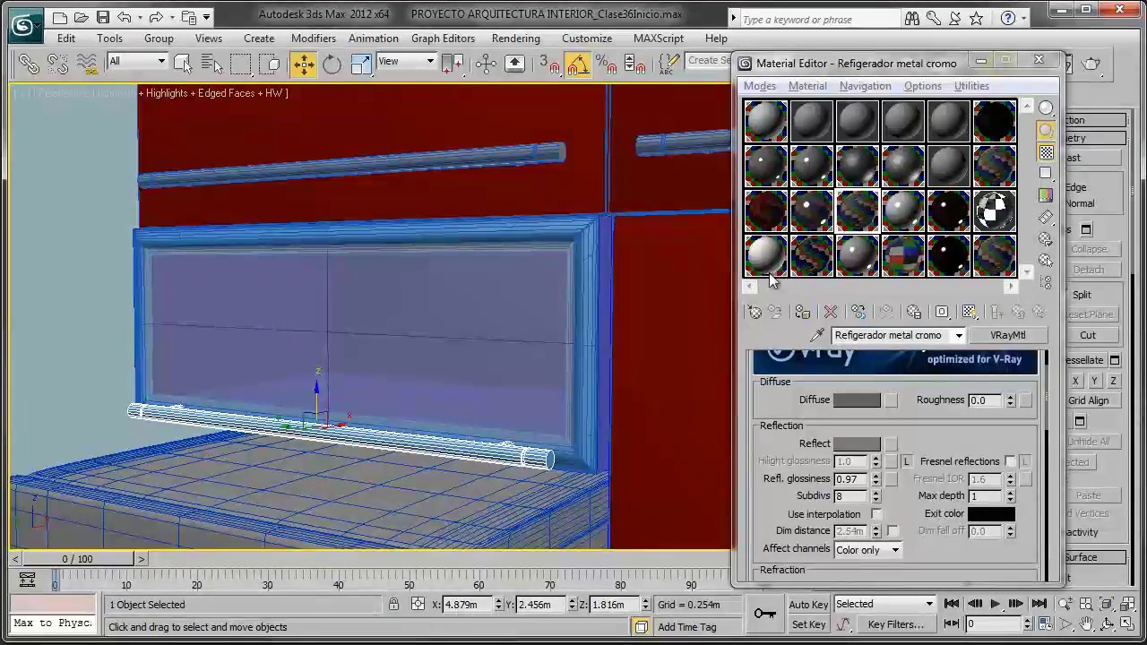
{"action": "left_click", "coordinate": [816, 208]}
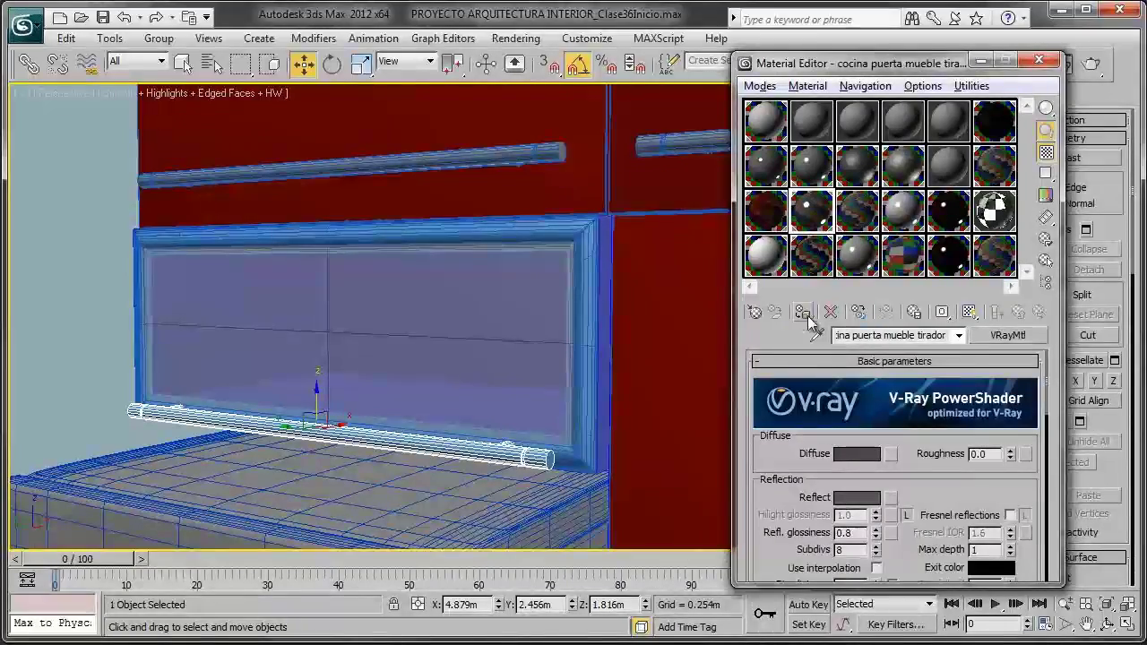
{"action": "left_click", "coordinate": [587, 269]}
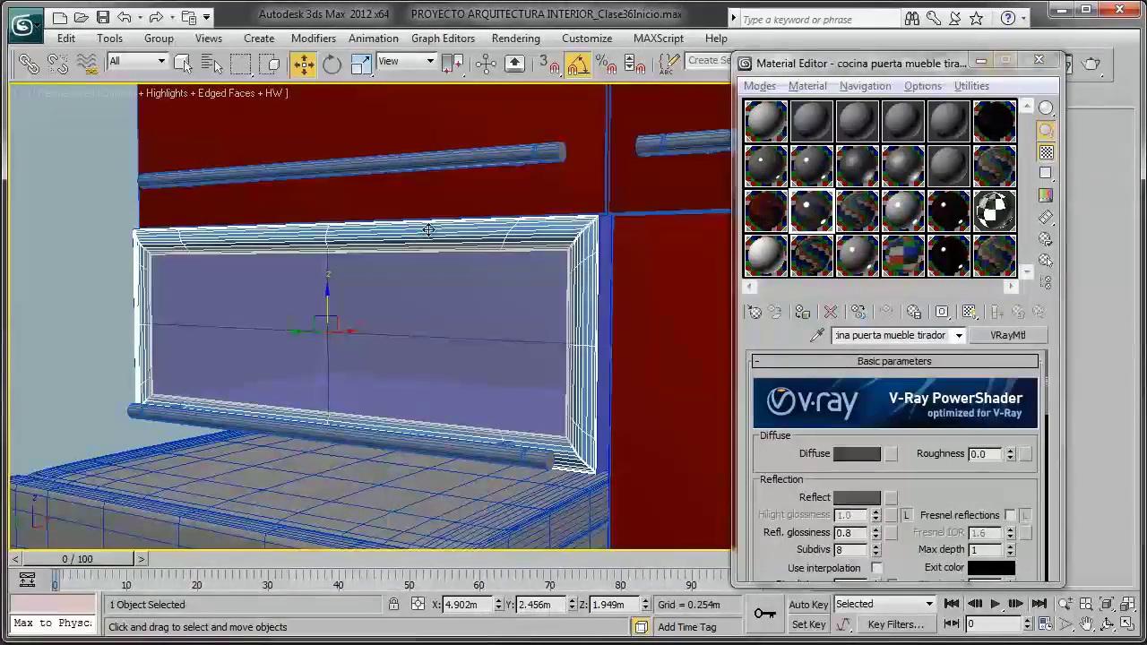
{"action": "left_click", "coordinate": [763, 126]}
{"action": "left_click", "coordinate": [795, 128]}
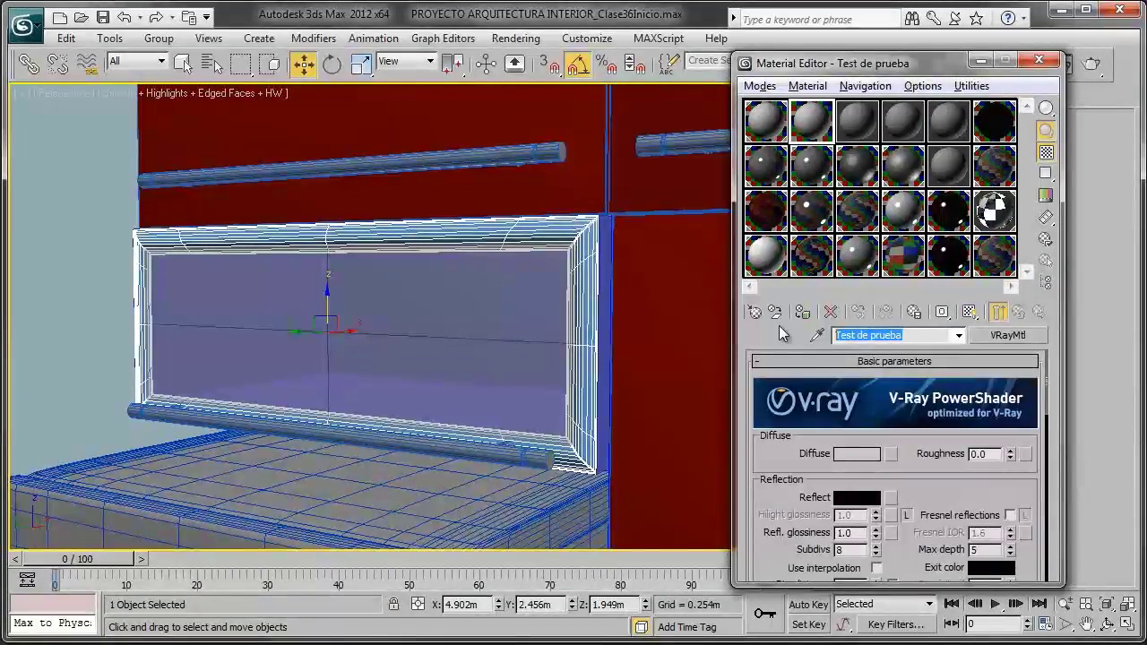
{"action": "type", "text": "Cocina pla"}
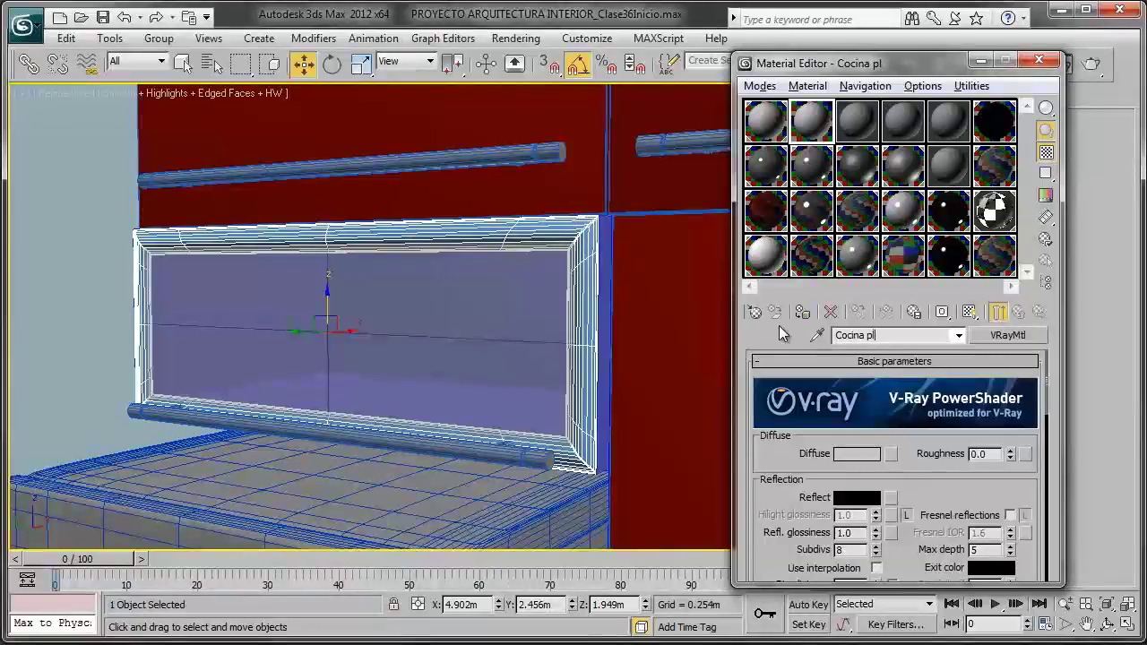
{"action": "type", "text": "stico blanco"}
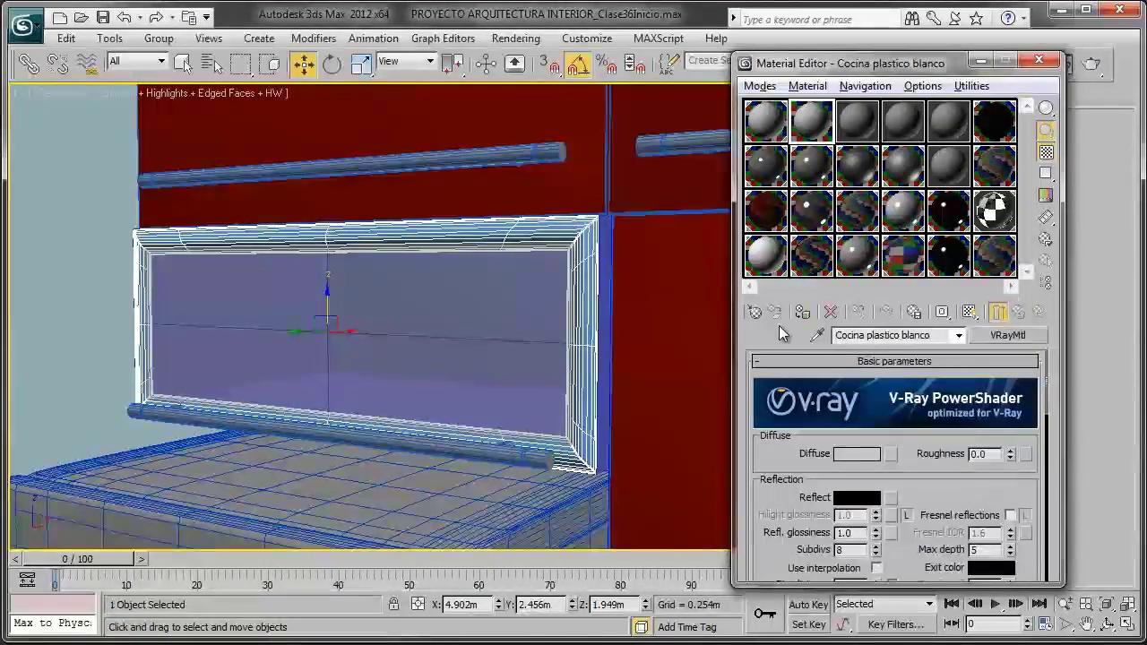
Step: Set the diffuse colour to white after checking the red kitchen reference photo
{"action": "left_click", "coordinate": [858, 457]}
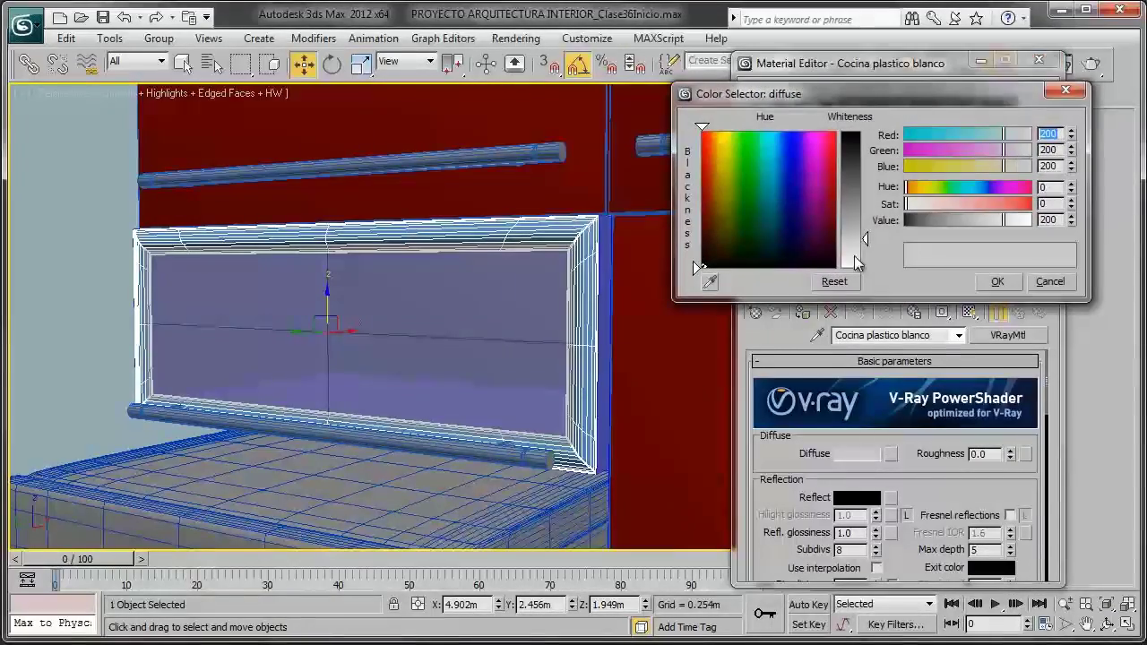
{"action": "left_click_drag", "start_coordinate": [864, 229], "coordinate": [865, 247]}
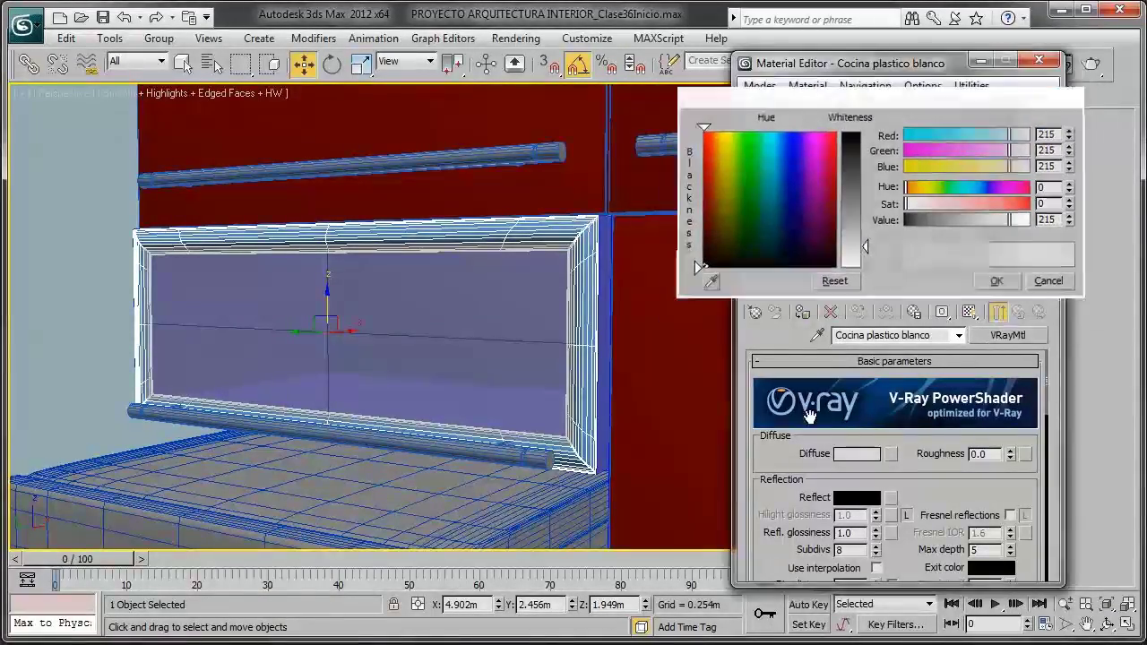
{"action": "left_click", "coordinate": [1006, 285]}
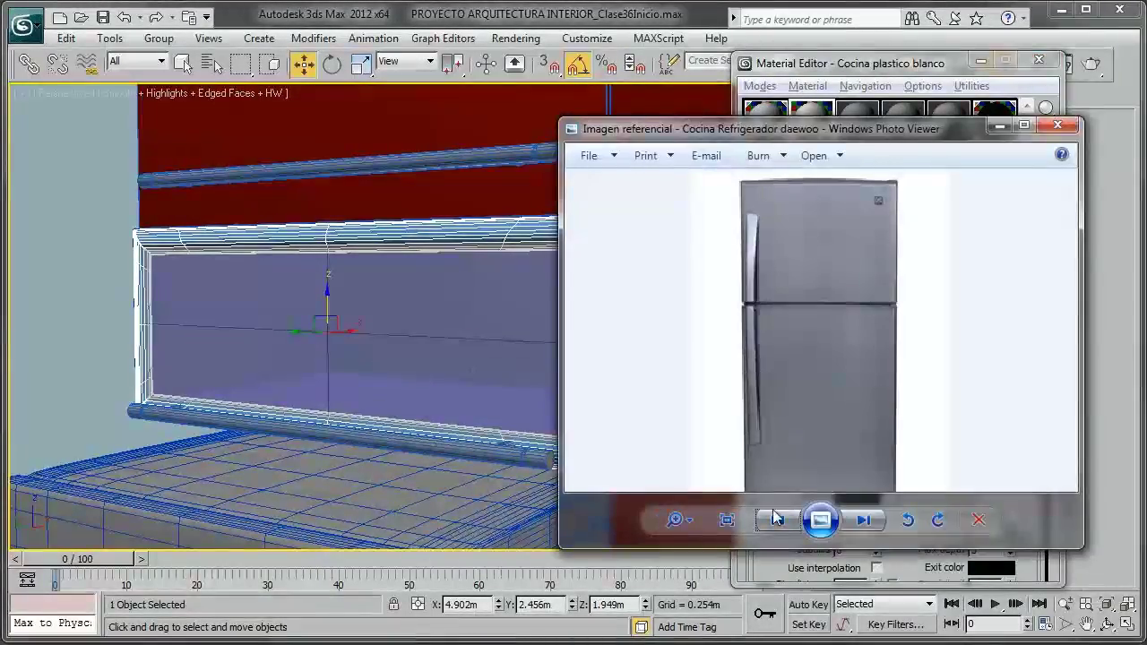
{"action": "left_click", "coordinate": [777, 523]}
{"action": "scroll", "coordinate": [683, 229], "scroll_direction": "up", "scroll_amount": 5}
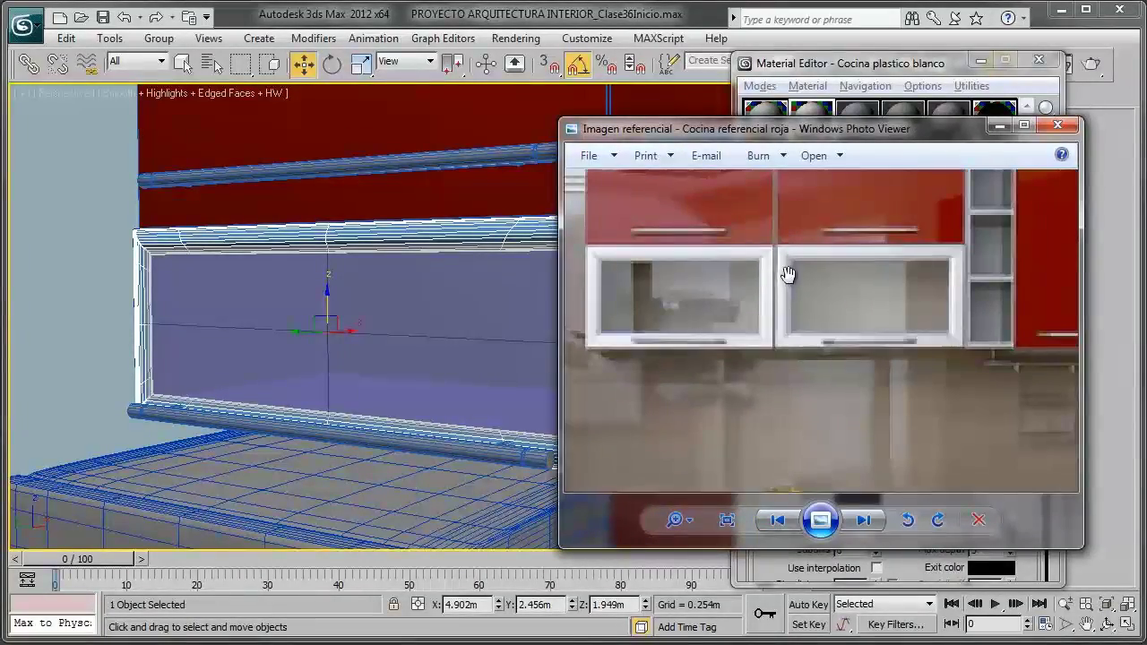
{"action": "left_click", "coordinate": [996, 127]}
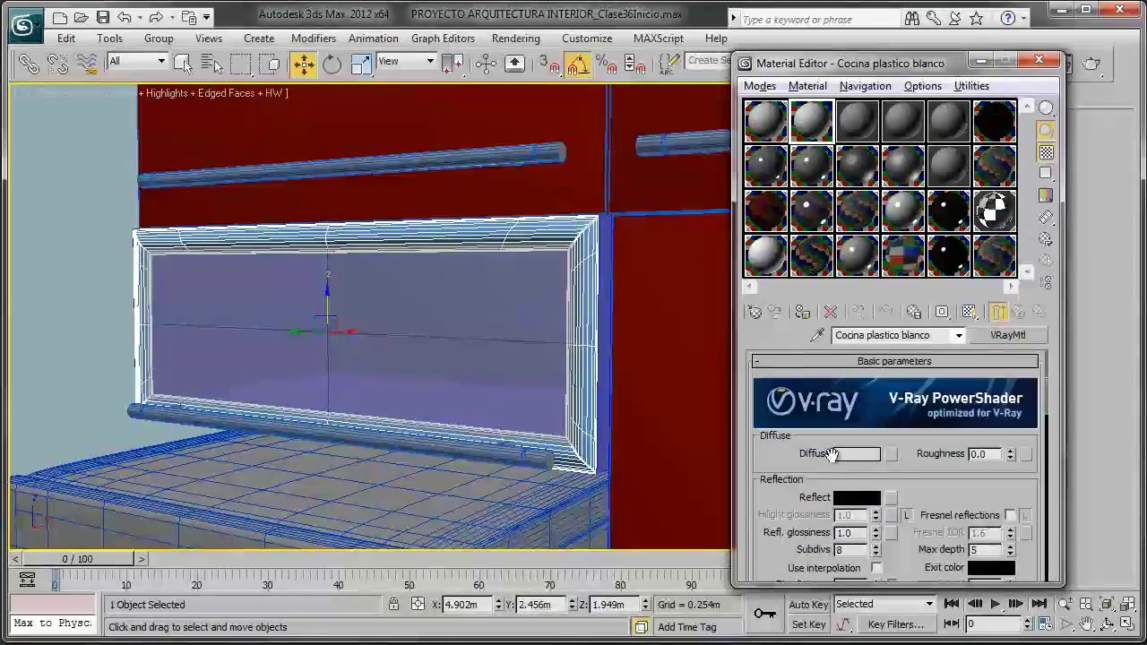
{"action": "left_click", "coordinate": [847, 455]}
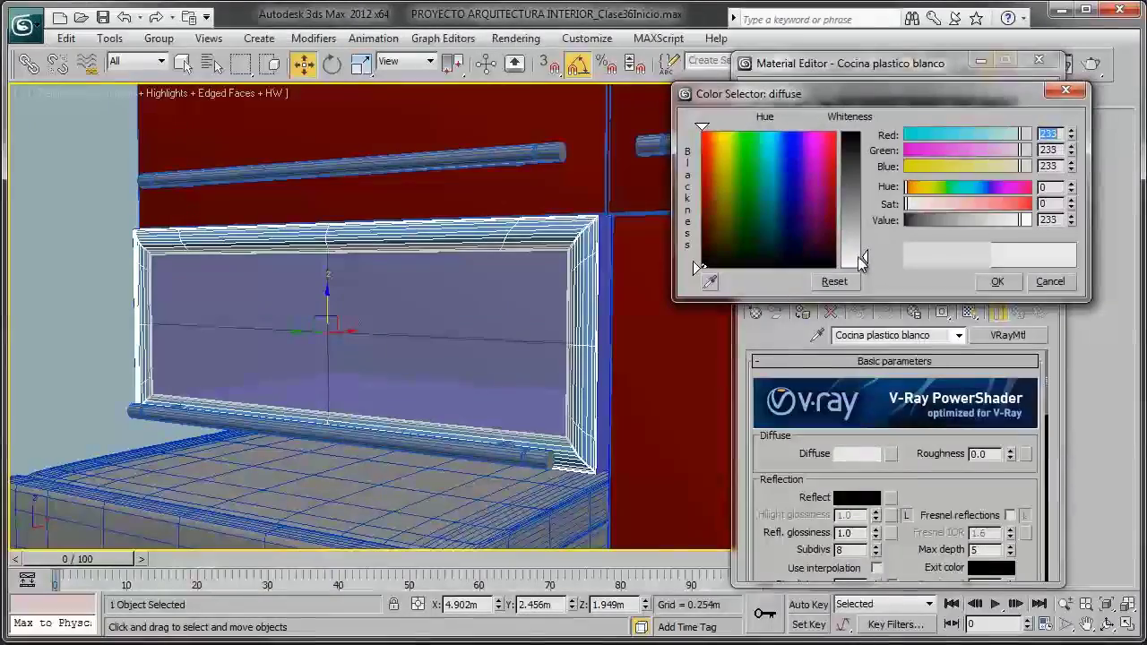
{"action": "left_click", "coordinate": [997, 282]}
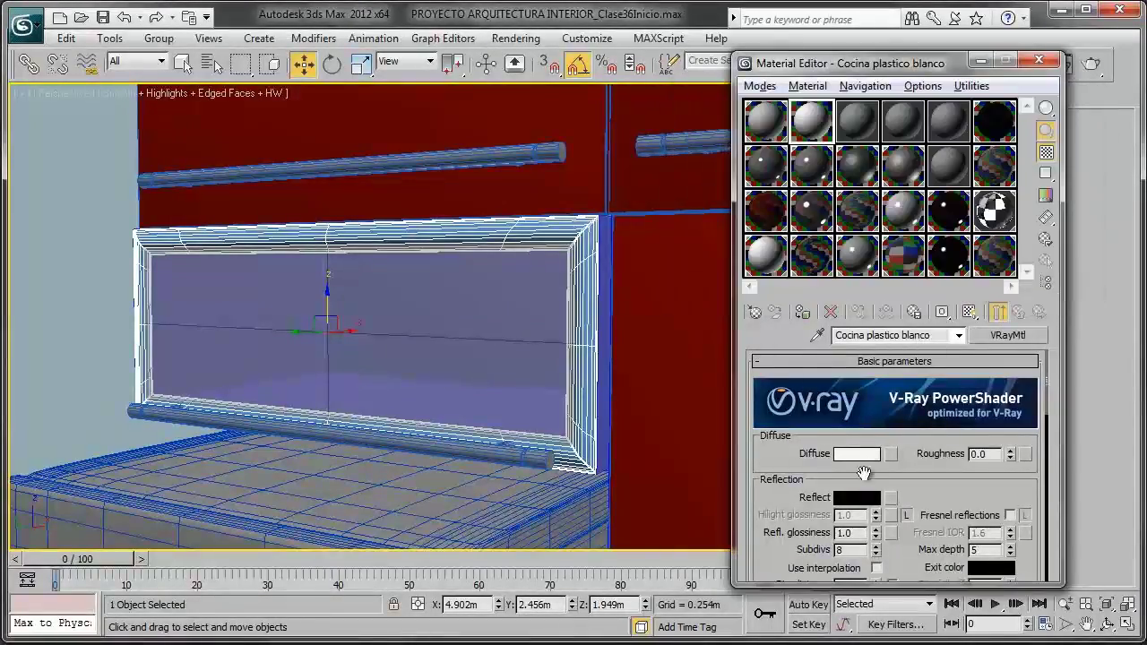
Step: Set reflection colour to dark grey 25 and reflection glossiness to 0.85
{"action": "left_click", "coordinate": [857, 498]}
{"action": "left_click_drag", "start_coordinate": [851, 134], "coordinate": [858, 145]}
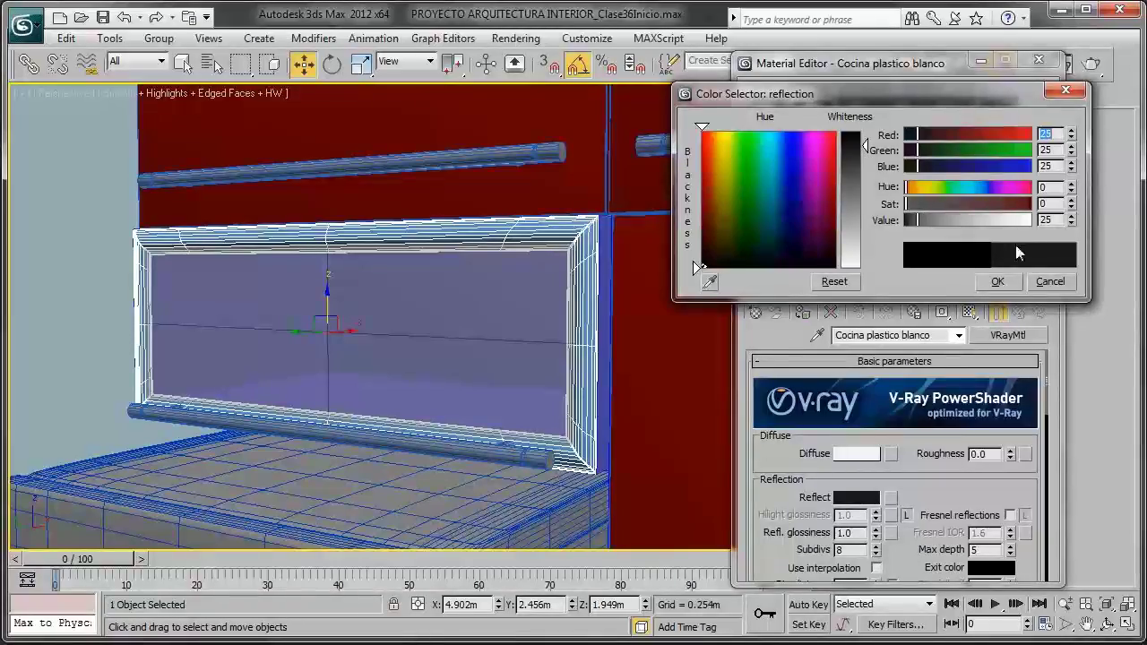
{"action": "left_click", "coordinate": [1011, 281]}
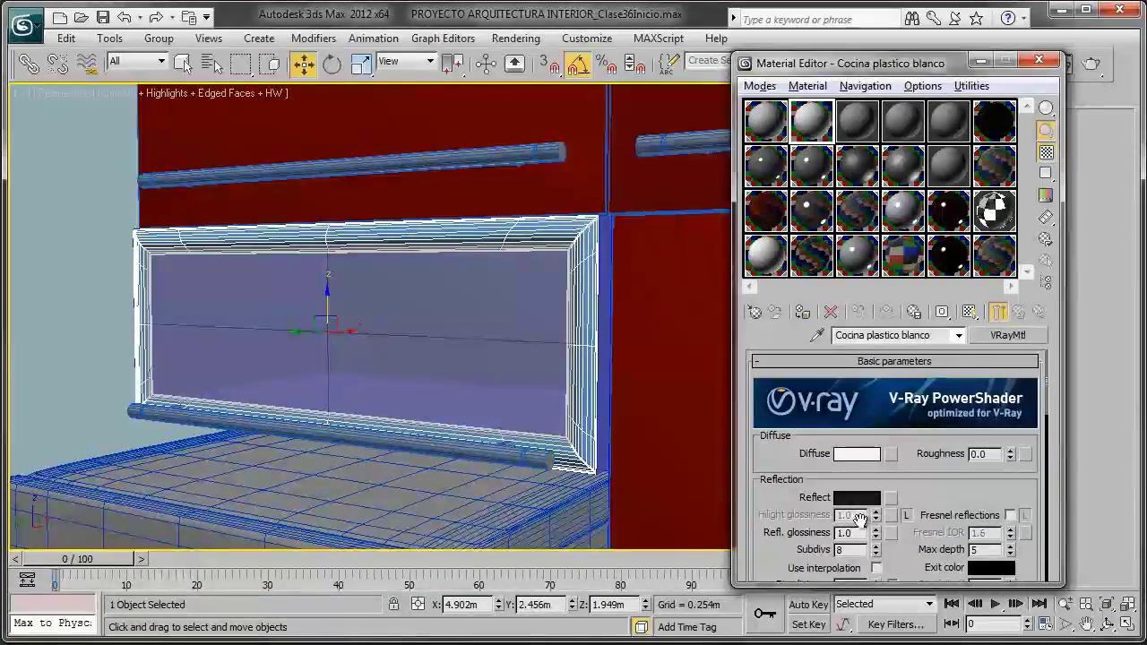
{"action": "double_click", "coordinate": [821, 131]}
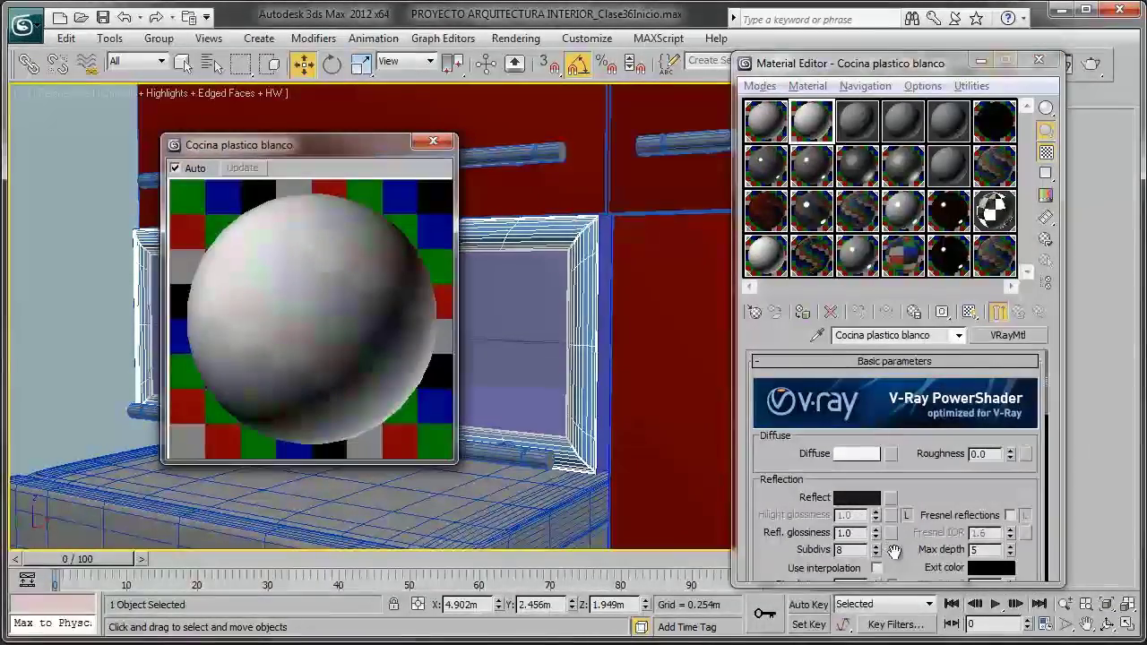
{"action": "left_click", "coordinate": [847, 533]}
{"action": "type", "text": "0.95"}
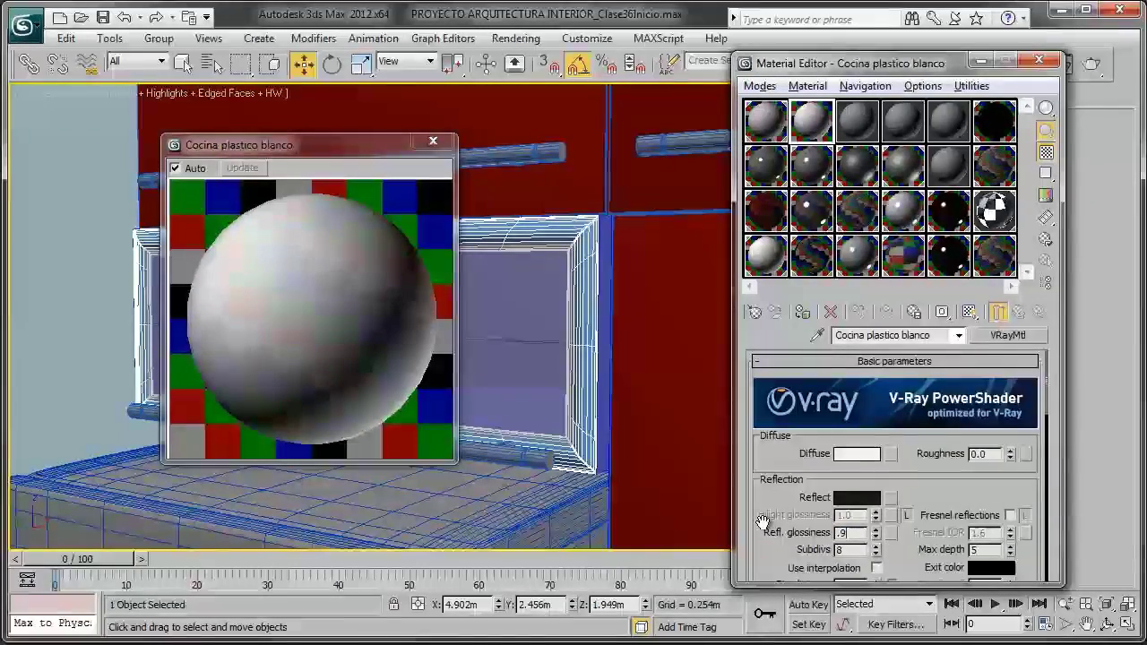
{"action": "key", "text": "Return"}
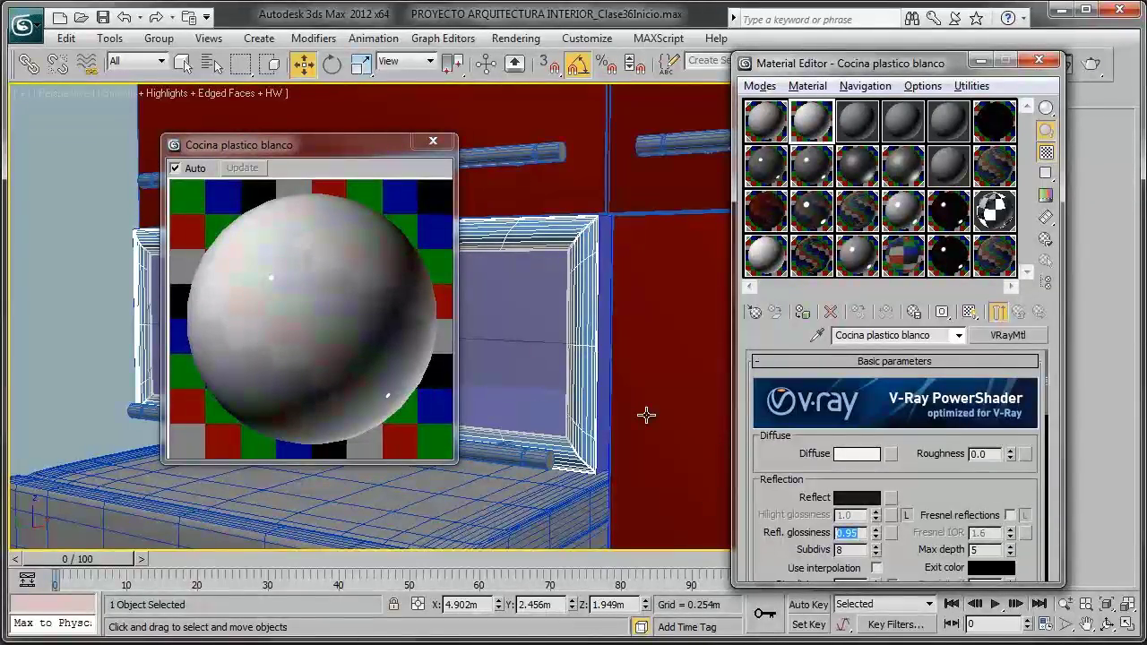
{"action": "type", "text": "."}
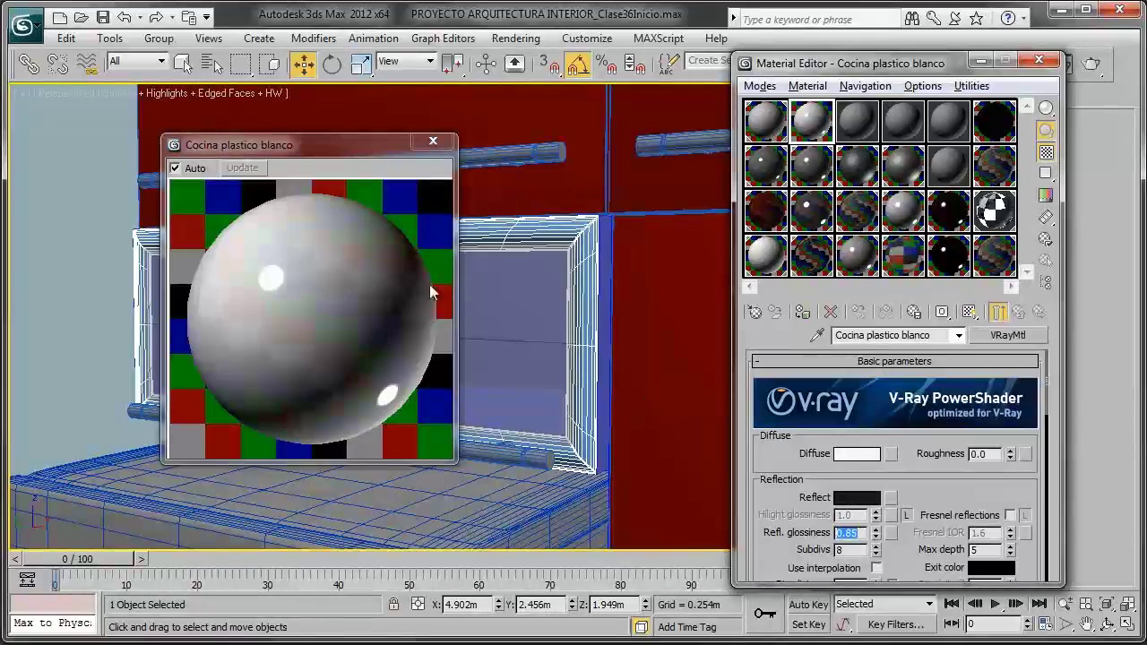
{"action": "left_click", "coordinate": [433, 140]}
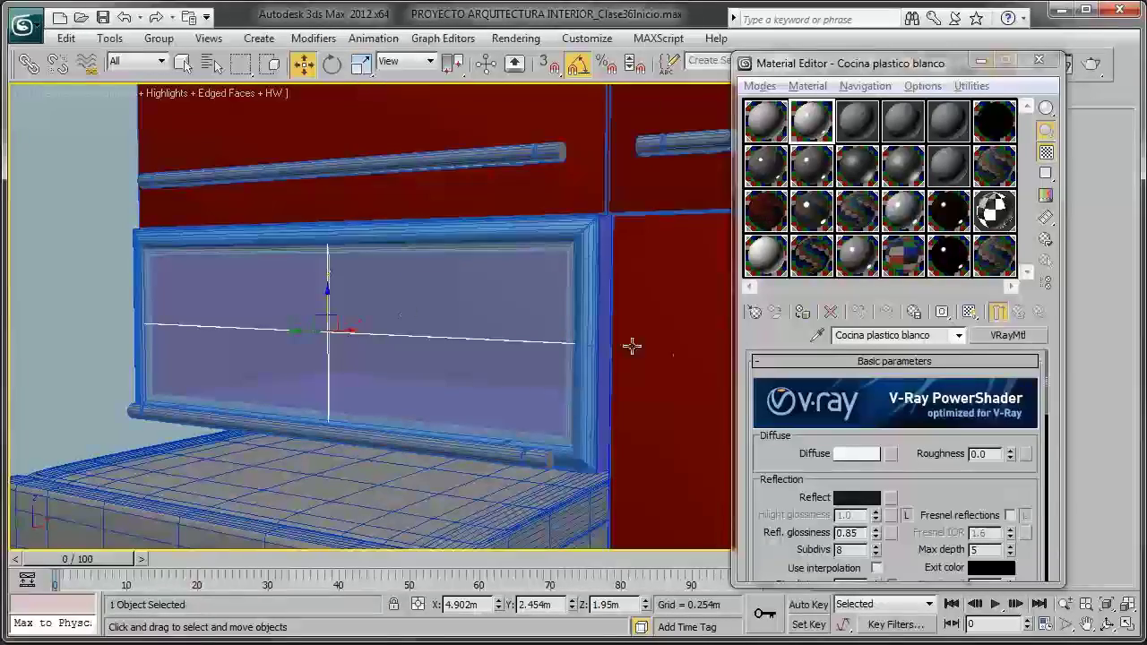
Step: After checking the reference photo, copy Vidrio mesa comedor to an empty slot named 'Cocina vidrio mueble'
{"action": "left_click", "coordinate": [910, 260]}
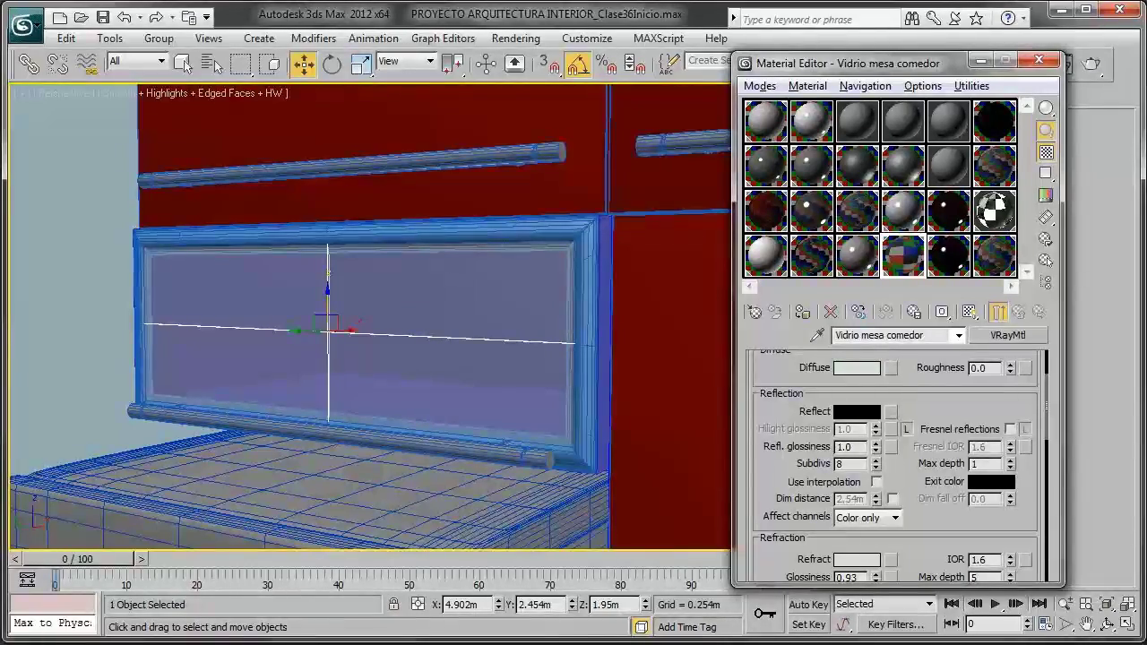
{"action": "key", "text": "alt+Tab"}
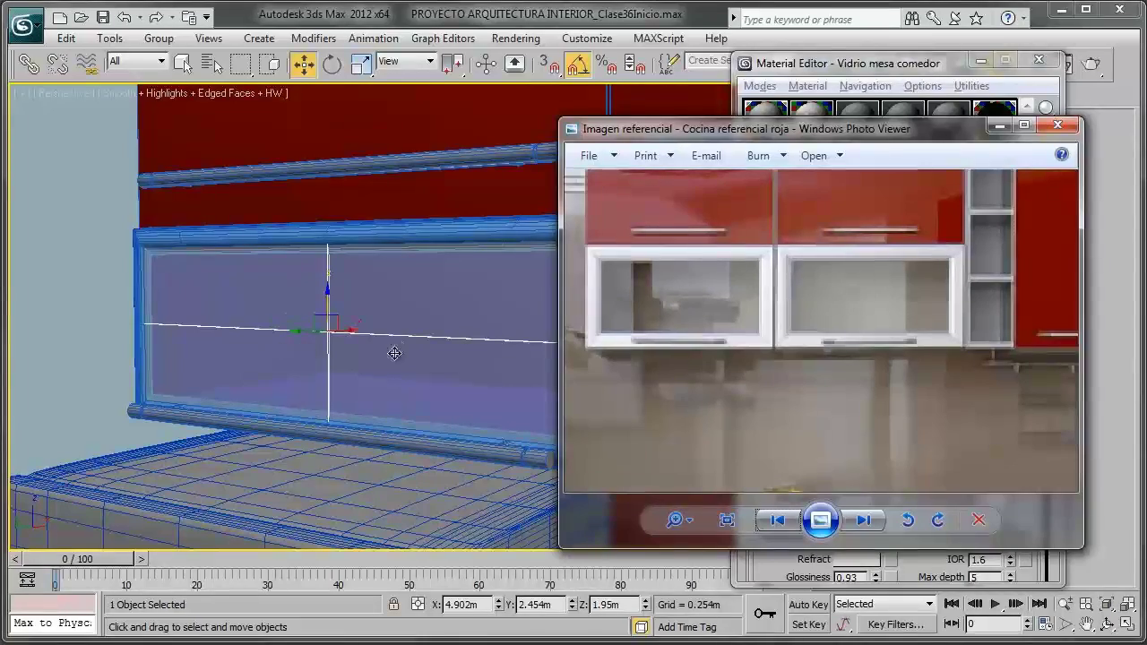
{"action": "left_click", "coordinate": [998, 128]}
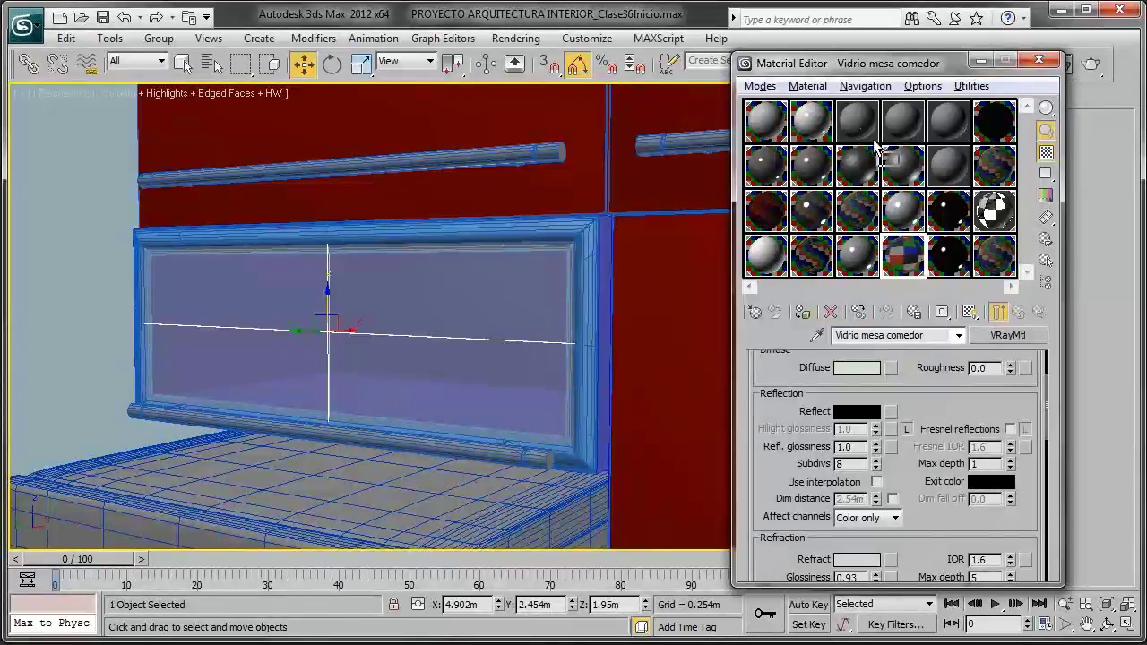
{"action": "left_click_drag", "start_coordinate": [904, 259], "coordinate": [857, 121]}
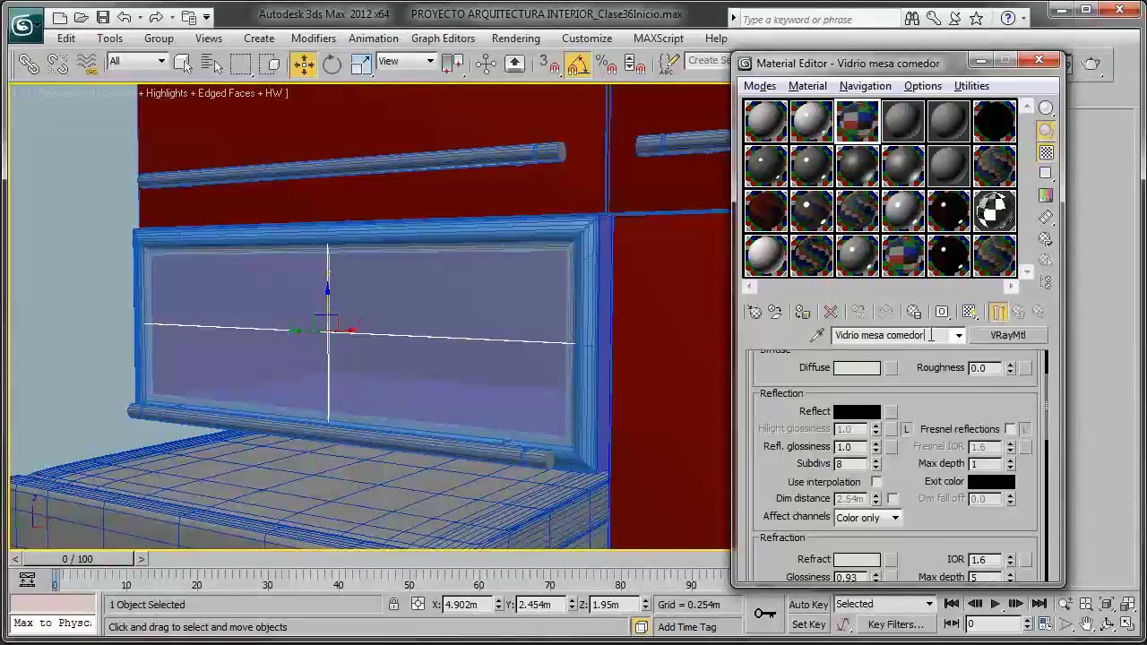
{"action": "left_click_drag", "start_coordinate": [925, 336], "coordinate": [834, 336]}
{"action": "type", "text": "Cocin"}
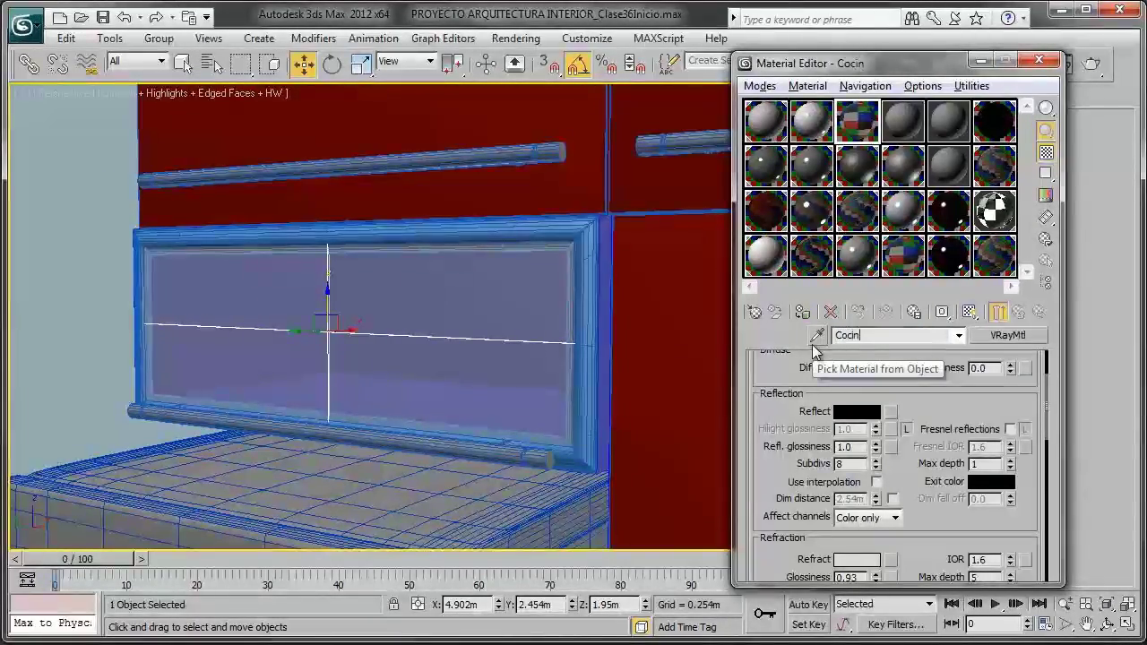
{"action": "type", "text": "a vidrio "}
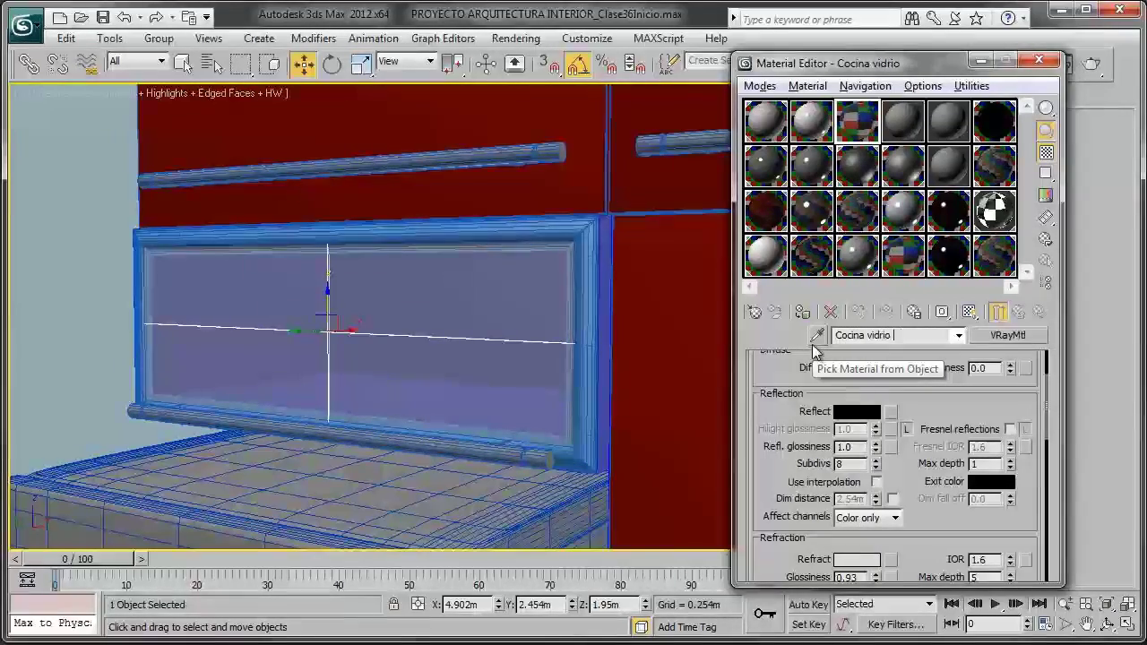
{"action": "type", "text": "mueble"}
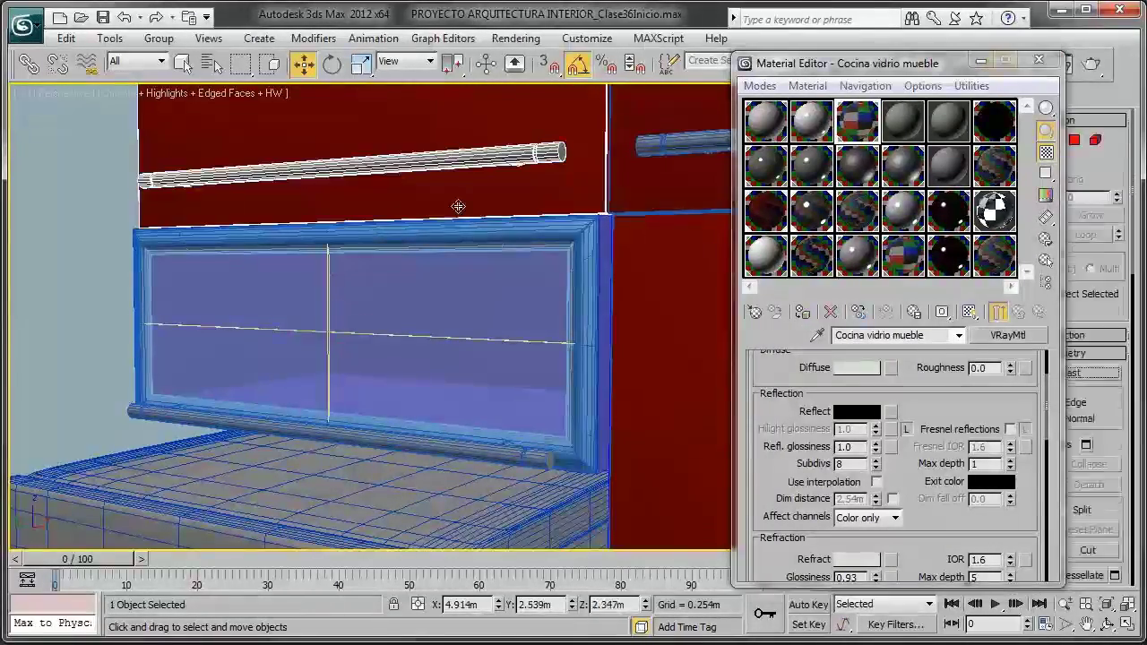
{"action": "scroll", "coordinate": [460, 213], "scroll_direction": "down", "scroll_amount": 2}
Step: Select the glass cabinet panel and try the dark-red Cocina puertas mueble material on it
{"action": "scroll", "coordinate": [346, 466], "scroll_direction": "down", "scroll_amount": 5}
{"action": "mouse_move", "coordinate": [302, 464]}
{"action": "middle_mouse_down"}
{"action": "mouse_move", "coordinate": [381, 395]}
{"action": "mouse_move", "coordinate": [385, 295]}
{"action": "mouse_move", "coordinate": [423, 416]}
{"action": "middle_mouse_up"}
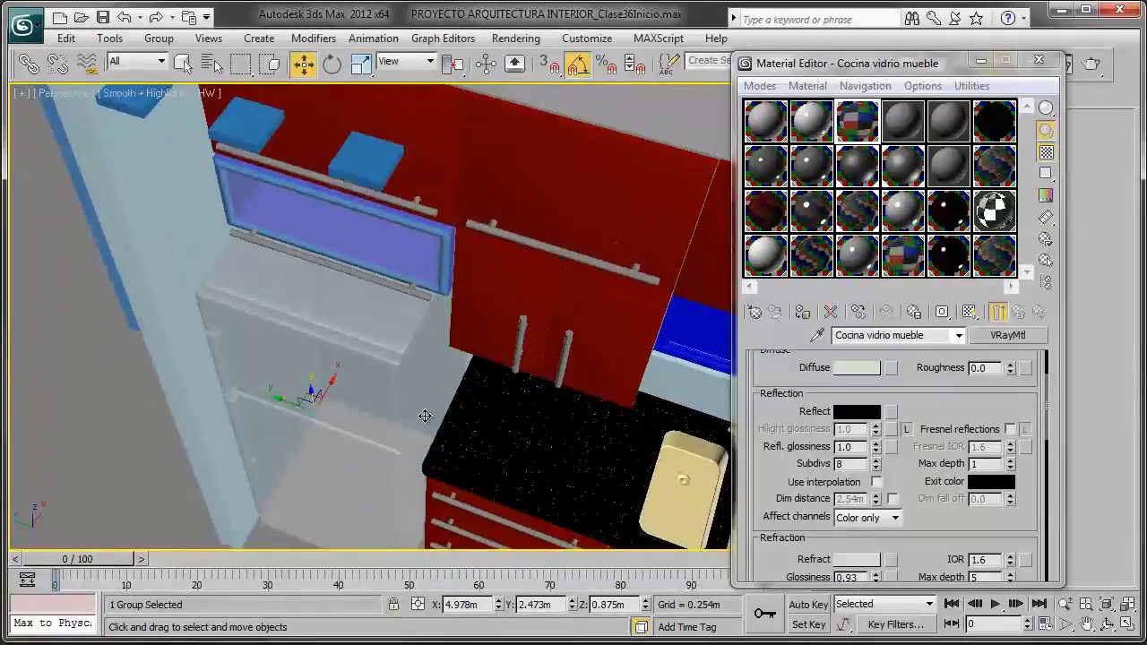
{"action": "mouse_move", "coordinate": [366, 383]}
{"action": "middle_mouse_down", "text": "alt"}
{"action": "mouse_move", "coordinate": [371, 184]}
{"action": "mouse_move", "coordinate": [418, 347]}
{"action": "middle_mouse_up", "text": "alt"}
{"action": "left_click", "coordinate": [367, 167]}
{"action": "scroll", "coordinate": [418, 348], "scroll_direction": "up", "scroll_amount": 2}
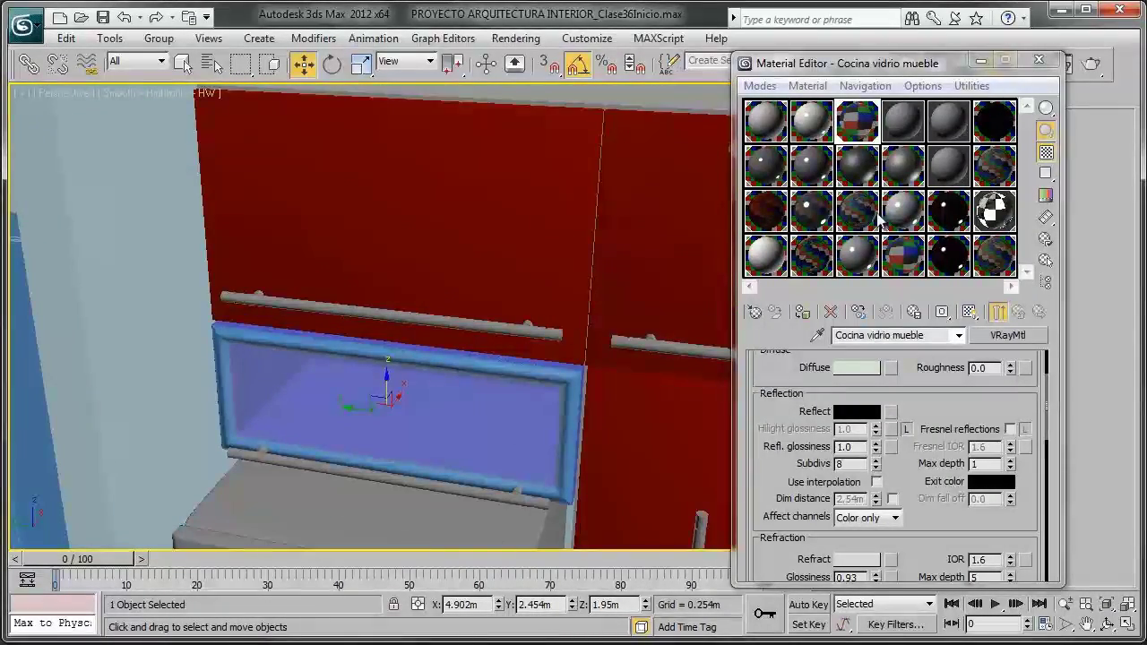
{"action": "left_click", "coordinate": [784, 215]}
{"action": "left_click", "coordinate": [802, 312]}
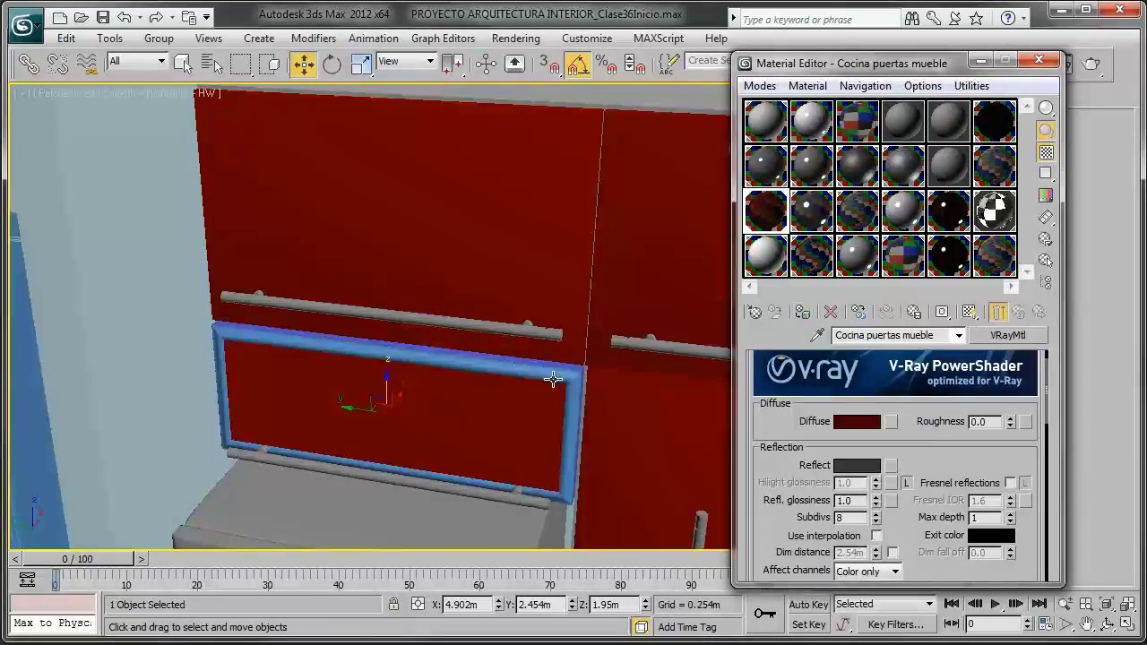
{"action": "middle_click_drag", "start_coordinate": [552, 379], "coordinate": [509, 358], "text": "alt"}
{"action": "key", "text": "alt+x"}
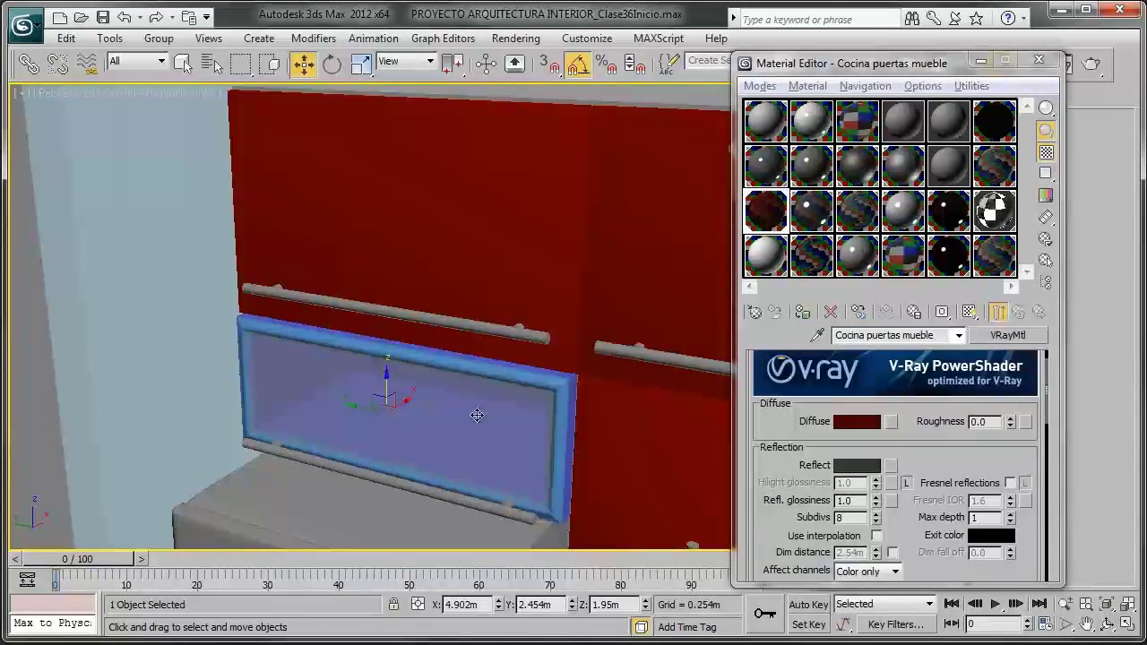
{"action": "middle_click_drag", "start_coordinate": [477, 415], "coordinate": [434, 405], "text": "alt"}
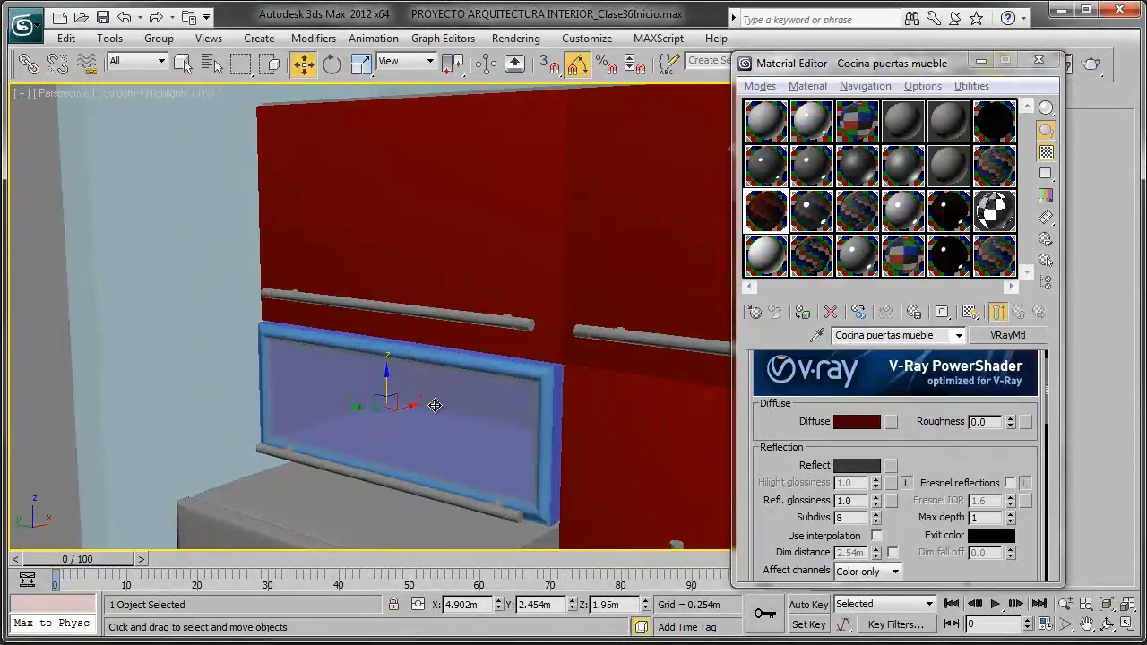
{"action": "key", "text": "alt+x"}
Step: Assign Cocina vidrio mueble to the panel and set its diffuse colour to white
{"action": "left_click", "coordinate": [857, 121]}
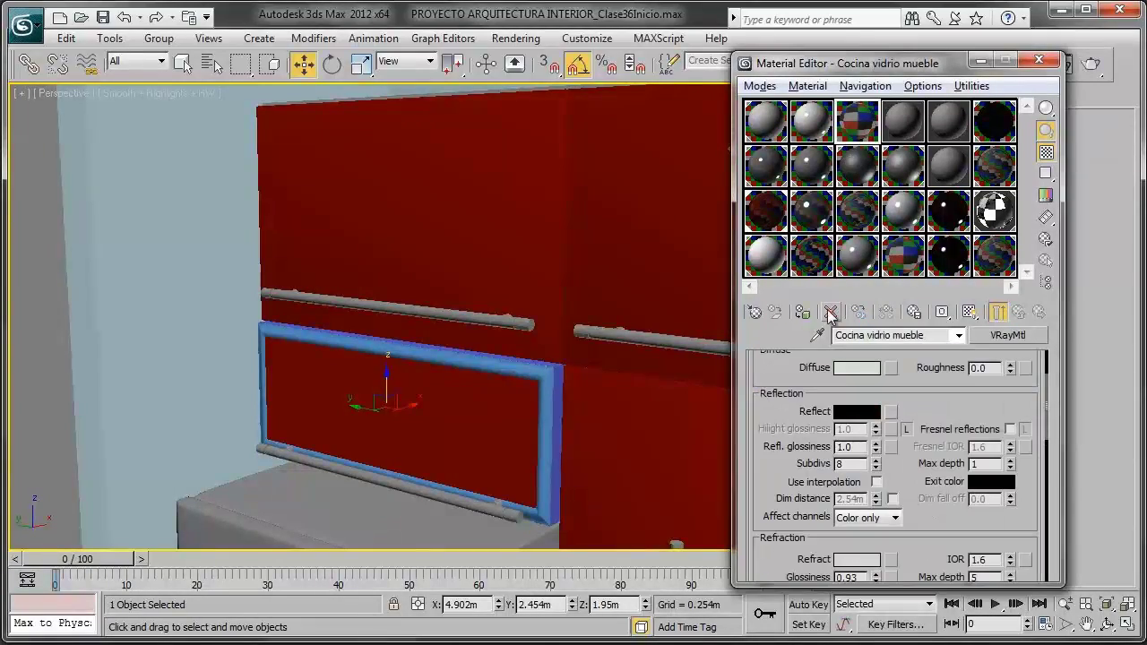
{"action": "left_click", "coordinate": [803, 311]}
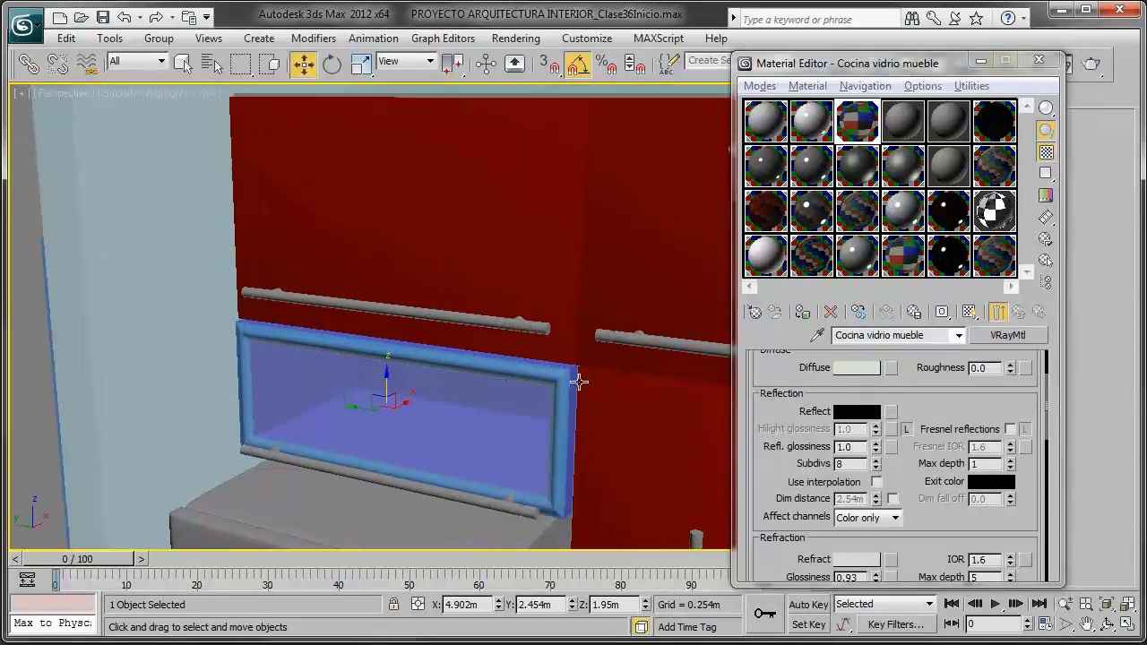
{"action": "scroll", "coordinate": [914, 397], "scroll_direction": "up", "scroll_amount": 1}
{"action": "left_click", "coordinate": [856, 394]}
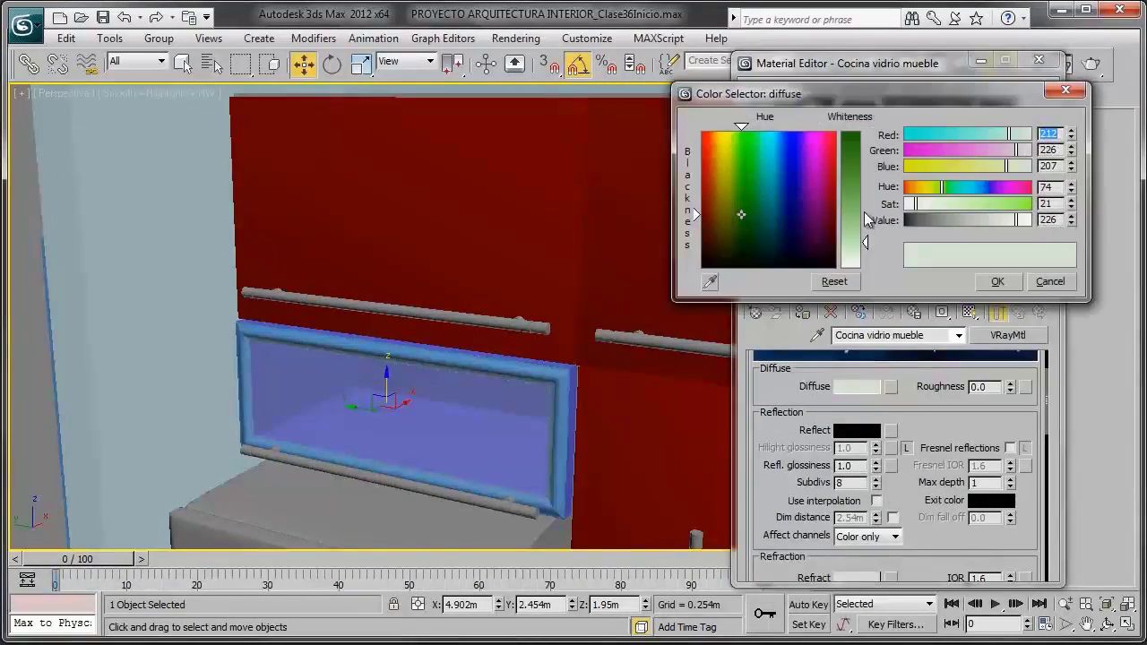
{"action": "left_click", "coordinate": [903, 260]}
{"action": "left_click", "coordinate": [986, 282]}
{"action": "scroll", "coordinate": [550, 367], "scroll_direction": "down", "scroll_amount": 3}
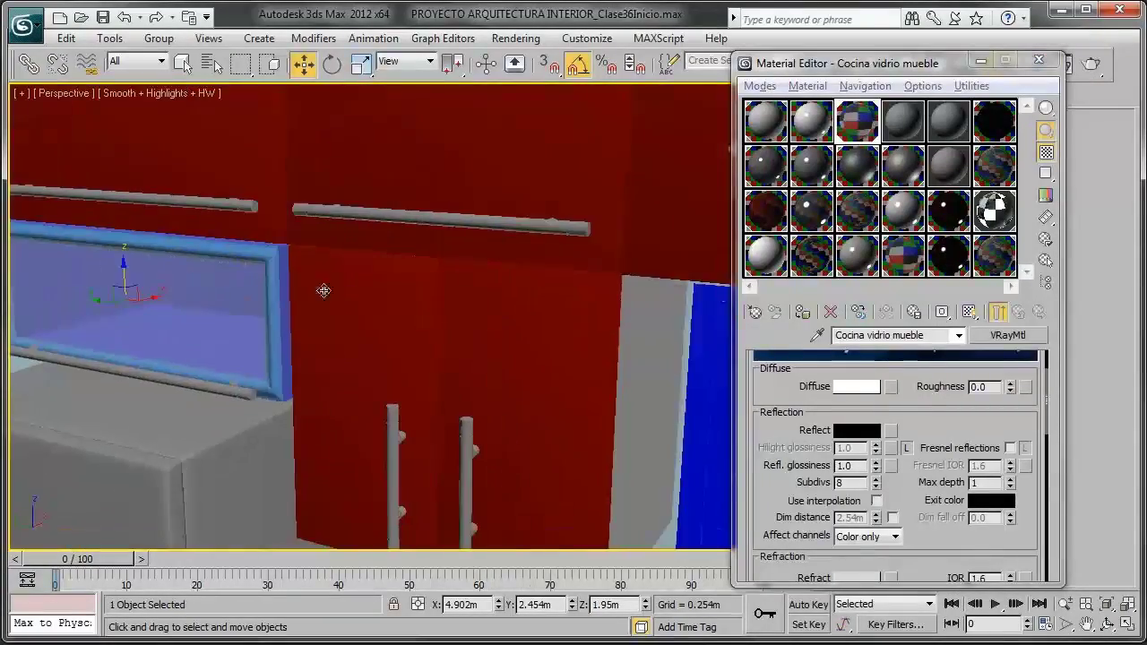
{"action": "scroll", "coordinate": [326, 290], "scroll_direction": "down", "scroll_amount": 2}
{"action": "mouse_move", "coordinate": [512, 373]}
{"action": "middle_mouse_down"}
{"action": "mouse_move", "coordinate": [415, 285]}
{"action": "mouse_move", "coordinate": [430, 281]}
{"action": "middle_mouse_up"}
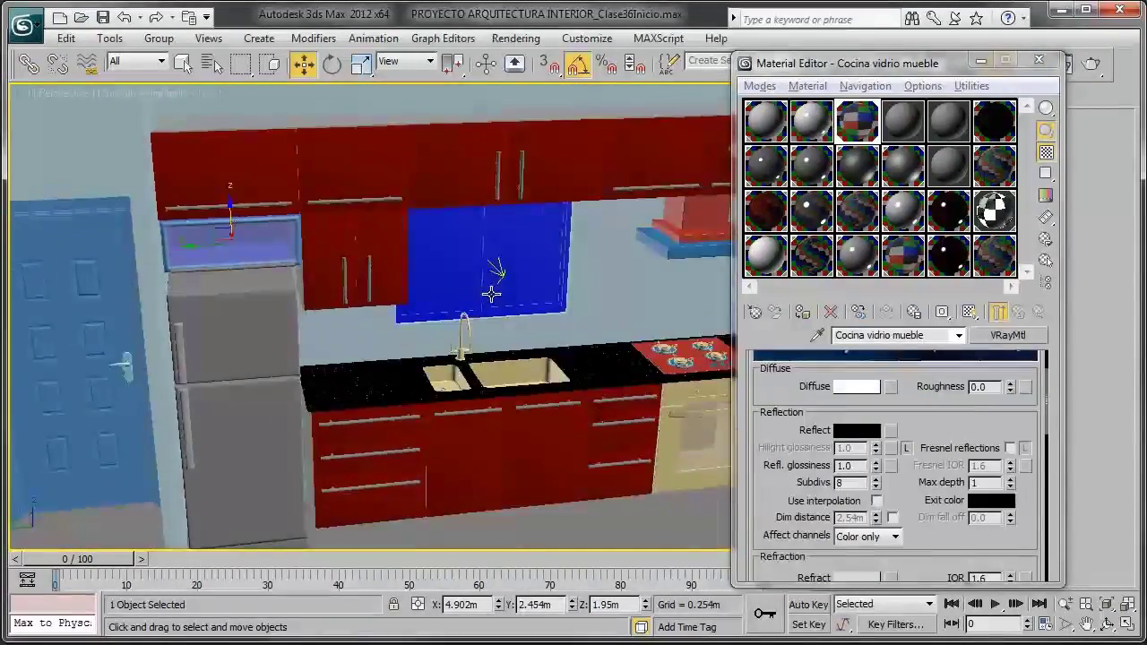
Step: Select the sink faucet, drain disc and left sink basin
{"action": "scroll", "coordinate": [430, 281], "scroll_direction": "up", "scroll_amount": 3}
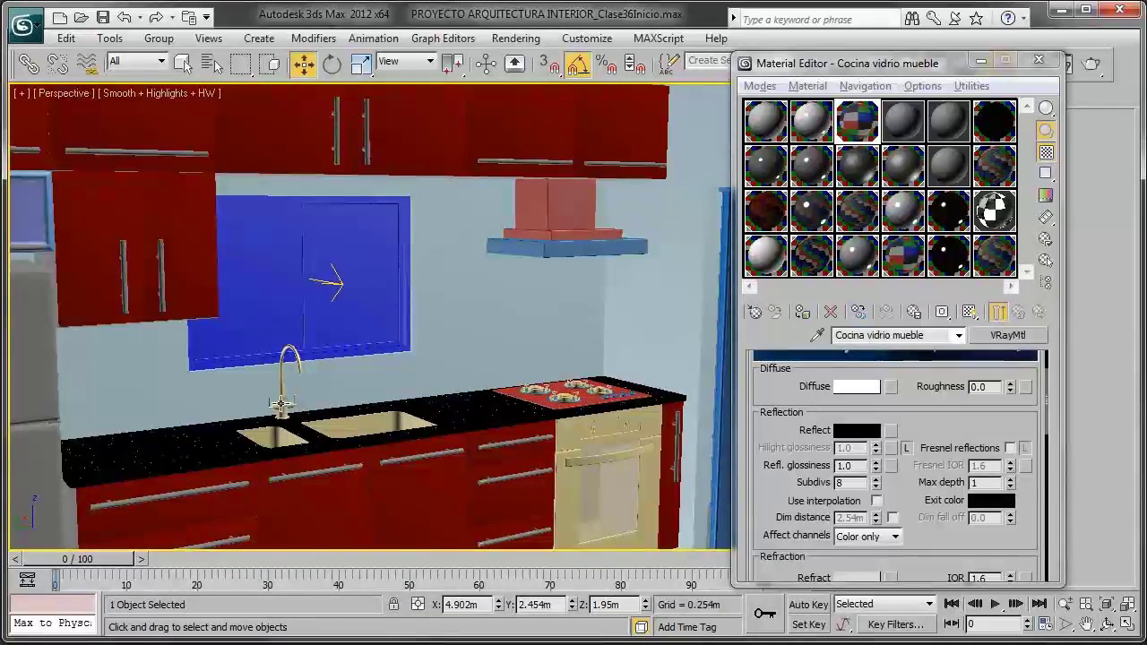
{"action": "left_click", "coordinate": [280, 405]}
{"action": "scroll", "coordinate": [281, 405], "scroll_direction": "up", "scroll_amount": 6}
{"action": "scroll", "coordinate": [395, 391], "scroll_direction": "down", "scroll_amount": 2}
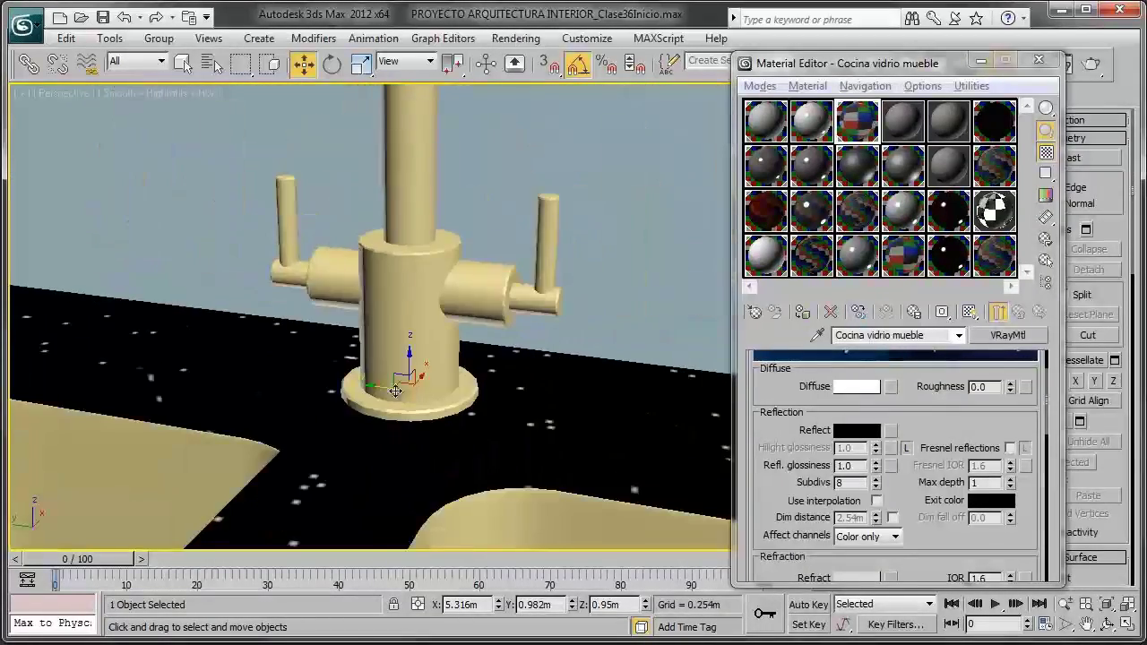
{"action": "scroll", "coordinate": [395, 391], "scroll_direction": "down", "scroll_amount": 2}
{"action": "scroll", "coordinate": [404, 371], "scroll_direction": "down", "scroll_amount": 4}
{"action": "scroll", "coordinate": [385, 349], "scroll_direction": "down", "scroll_amount": 3}
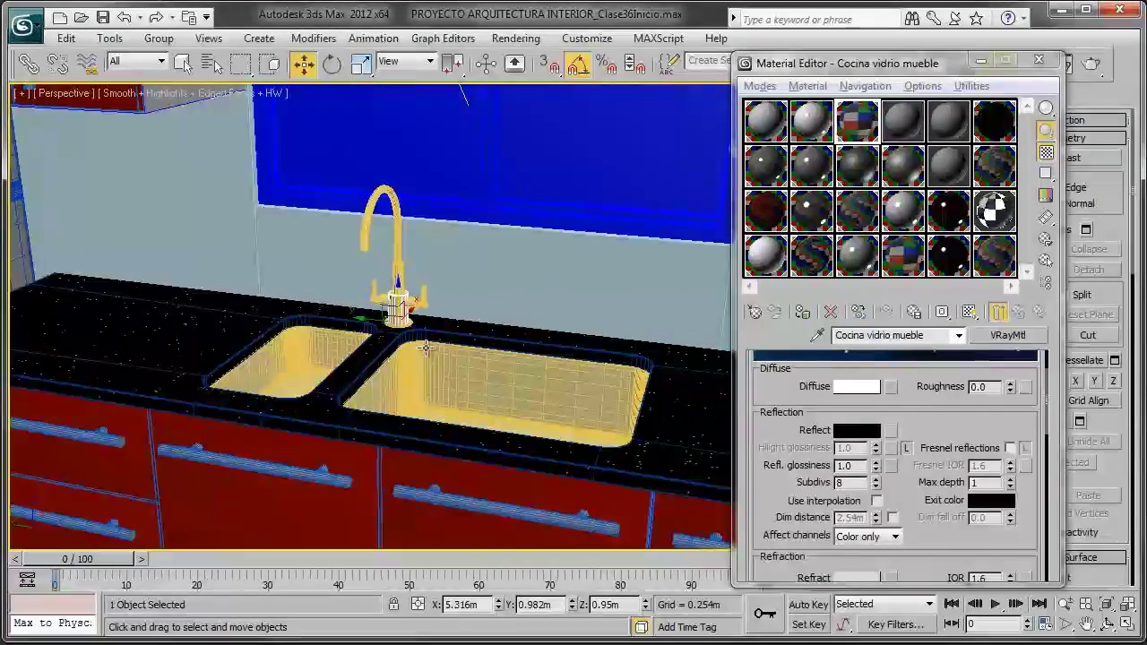
{"action": "scroll", "coordinate": [426, 347], "scroll_direction": "up", "scroll_amount": 2}
{"action": "scroll", "coordinate": [417, 371], "scroll_direction": "up", "scroll_amount": 2}
{"action": "scroll", "coordinate": [443, 526], "scroll_direction": "up", "scroll_amount": 2}
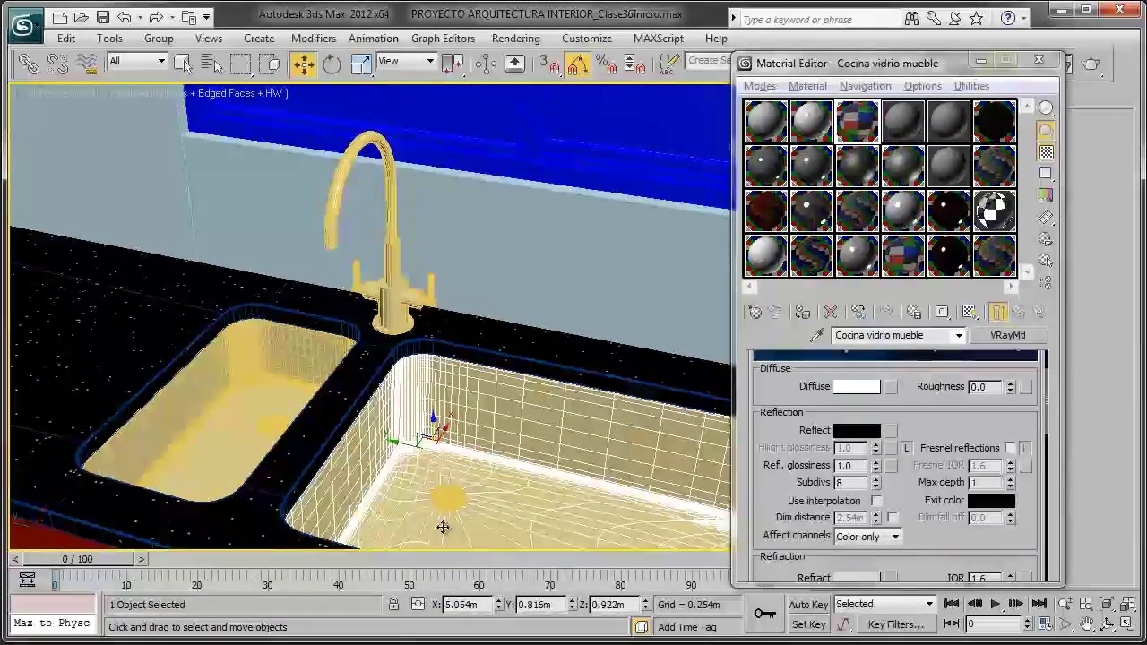
{"action": "left_click", "coordinate": [446, 497], "text": "ctrl"}
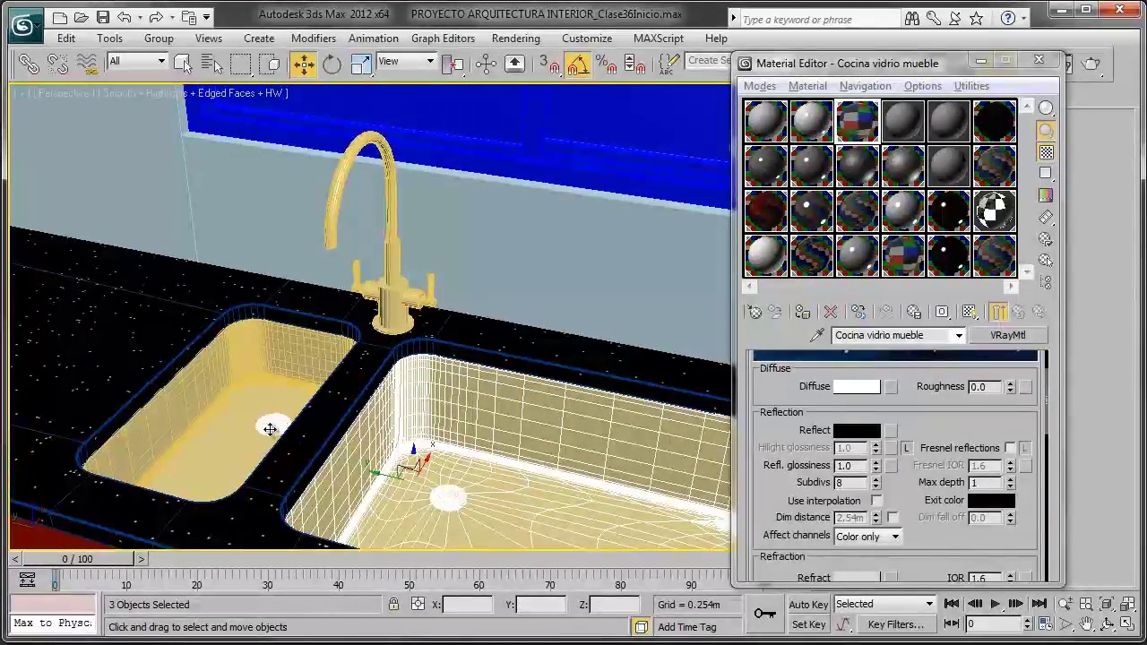
{"action": "left_click", "coordinate": [241, 449], "text": "ctrl"}
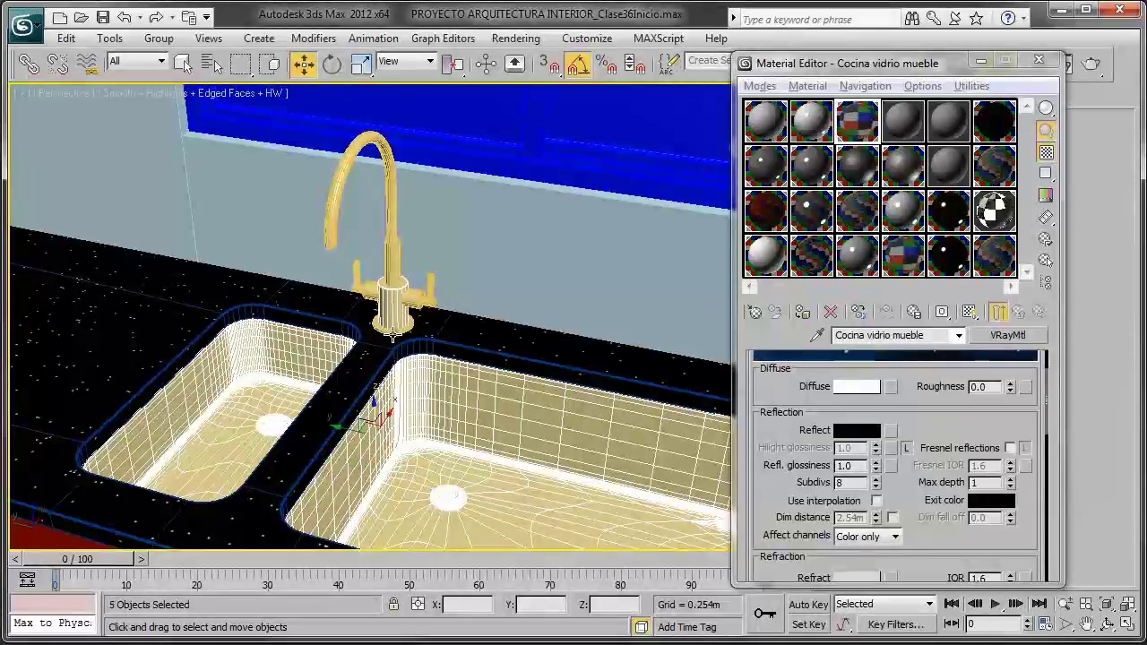
Step: Add the faucet parts, handle parts, faucet body and spout to the selection
{"action": "scroll", "coordinate": [393, 332], "scroll_direction": "up", "scroll_amount": 3}
{"action": "scroll", "coordinate": [393, 305], "scroll_direction": "up", "scroll_amount": 3}
{"action": "left_click", "coordinate": [394, 289], "text": "ctrl"}
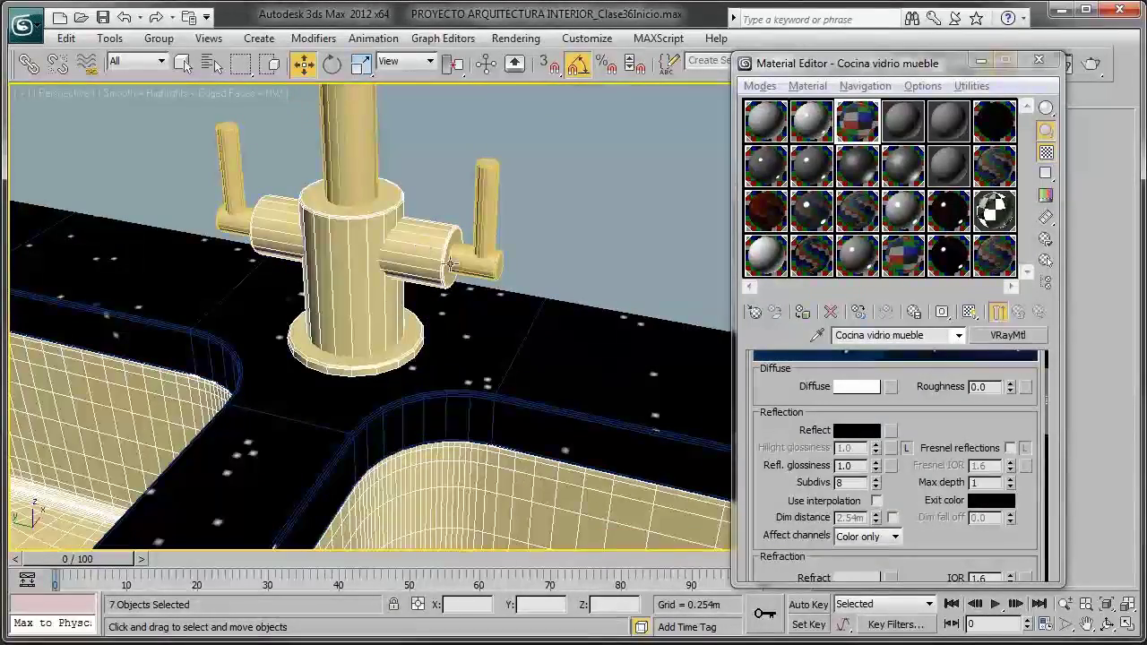
{"action": "left_click", "coordinate": [484, 228], "text": "ctrl"}
{"action": "left_click", "coordinate": [240, 219], "text": "ctrl"}
{"action": "left_click", "coordinate": [230, 174], "text": "ctrl"}
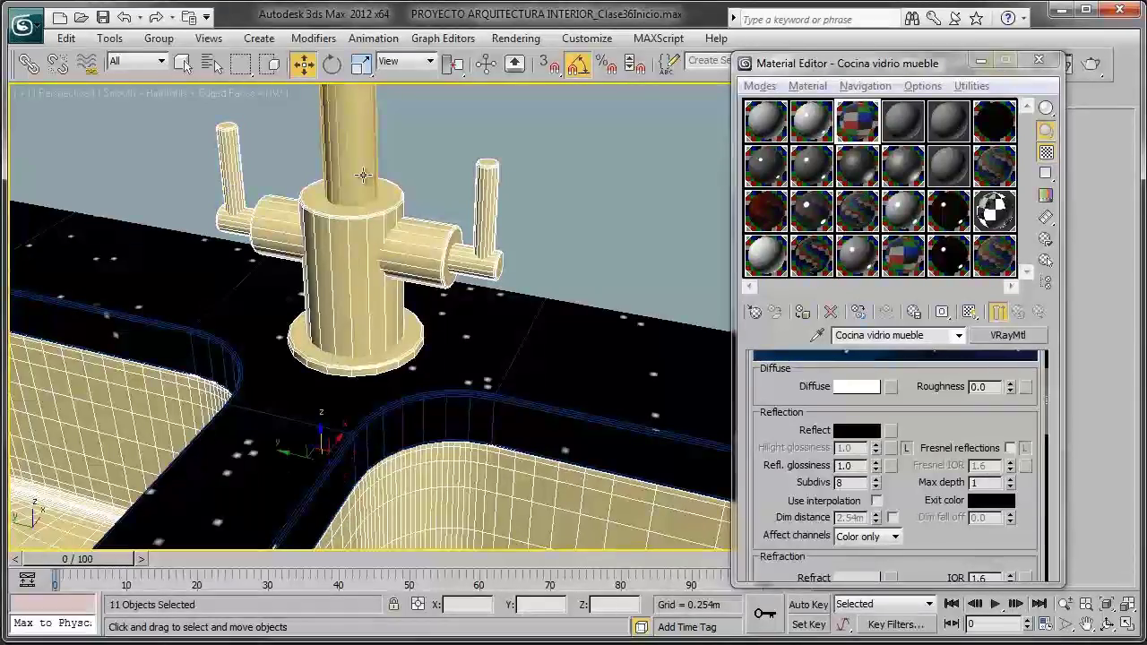
{"action": "left_click", "coordinate": [363, 176], "text": "ctrl"}
{"action": "scroll", "coordinate": [351, 209], "scroll_direction": "down", "scroll_amount": 3}
{"action": "scroll", "coordinate": [351, 209], "scroll_direction": "down", "scroll_amount": 2}
{"action": "left_click", "coordinate": [399, 242], "text": "ctrl"}
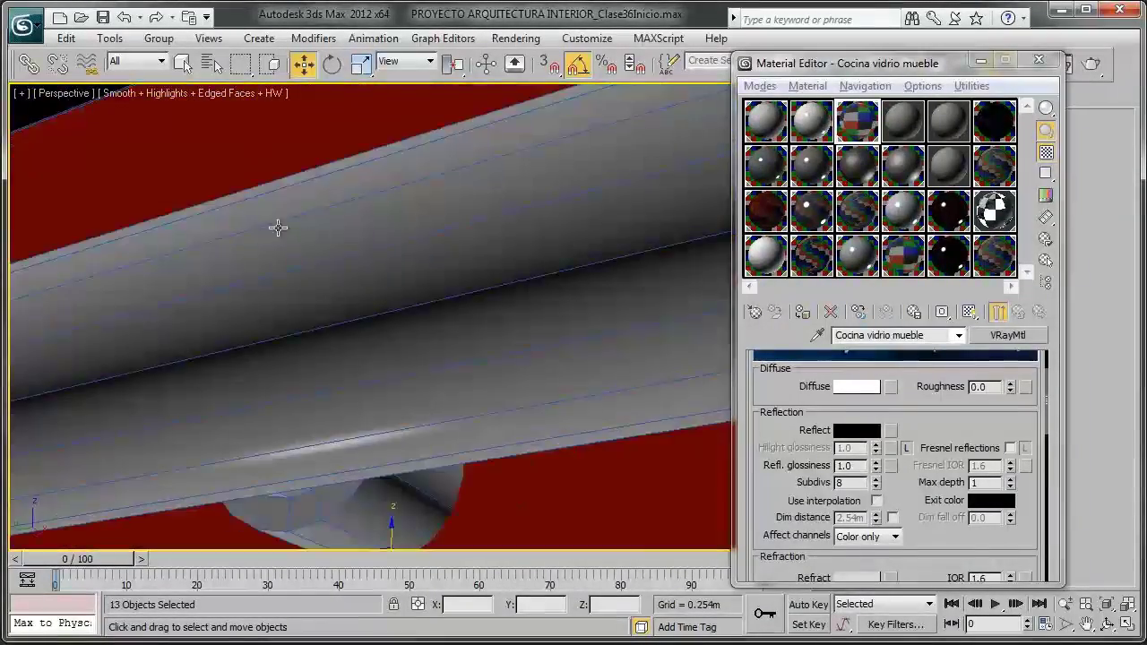
{"action": "mouse_move", "coordinate": [343, 365]}
{"action": "middle_mouse_down", "text": "alt"}
{"action": "mouse_move", "coordinate": [356, 418]}
{"action": "mouse_move", "coordinate": [430, 358]}
{"action": "mouse_move", "coordinate": [385, 224]}
{"action": "middle_mouse_up", "text": "alt"}
{"action": "scroll", "coordinate": [221, 518], "scroll_direction": "up", "scroll_amount": 3}
{"action": "scroll", "coordinate": [221, 518], "scroll_direction": "down", "scroll_amount": 2}
{"action": "scroll", "coordinate": [221, 379], "scroll_direction": "down", "scroll_amount": 2}
{"action": "scroll", "coordinate": [221, 379], "scroll_direction": "down", "scroll_amount": 4}
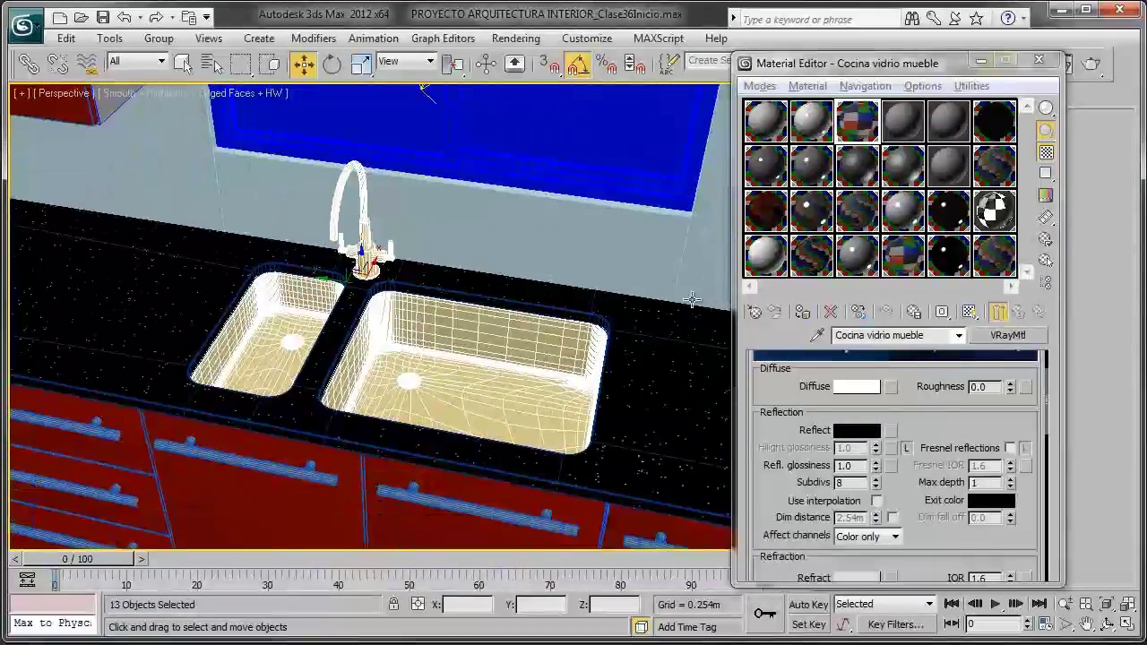
Step: Group the selected sink objects under the name '.. lavaplatos'
{"action": "left_click", "coordinate": [159, 37]}
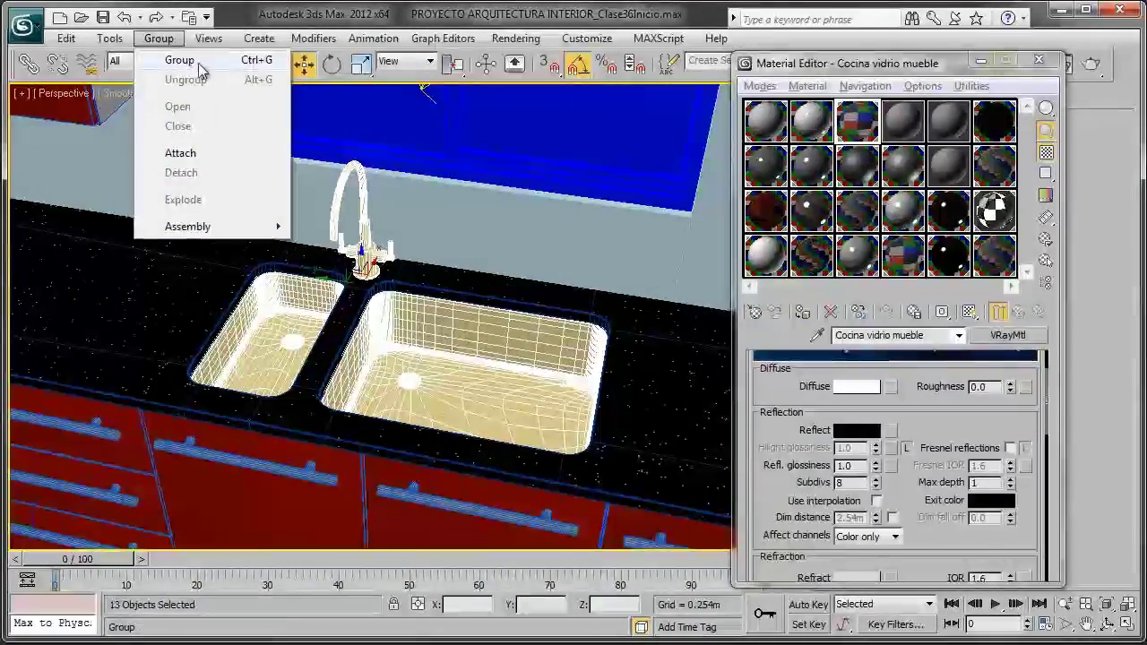
{"action": "left_click", "coordinate": [184, 57]}
{"action": "type", "text": "."}
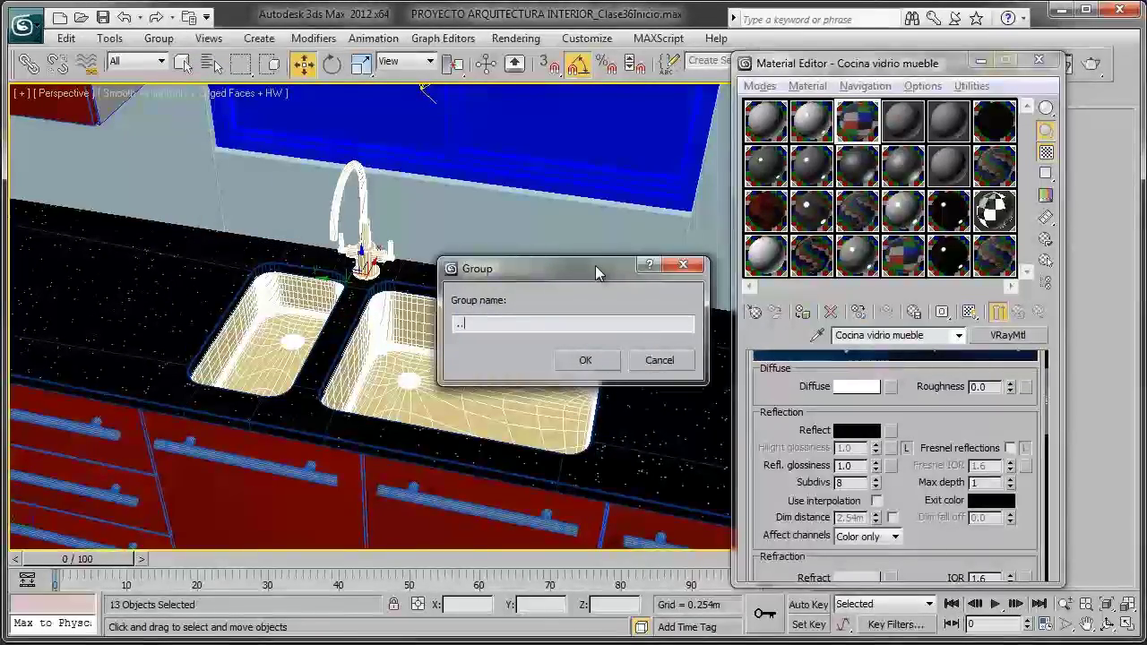
{"action": "type", "text": ". lavaplat"}
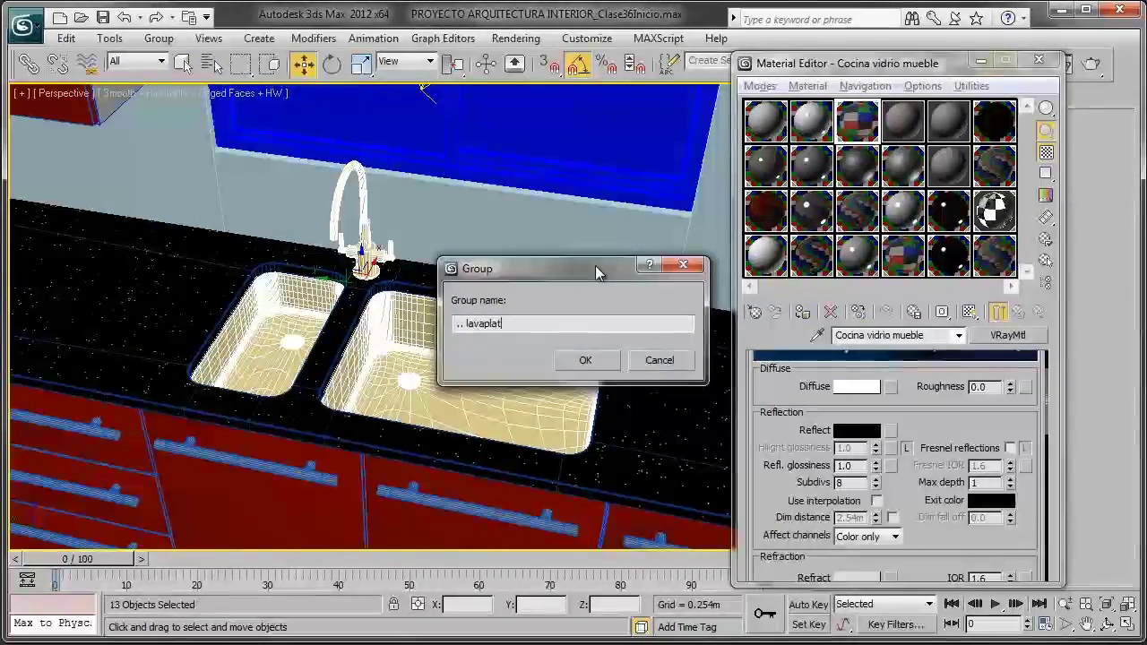
{"action": "type", "text": "os"}
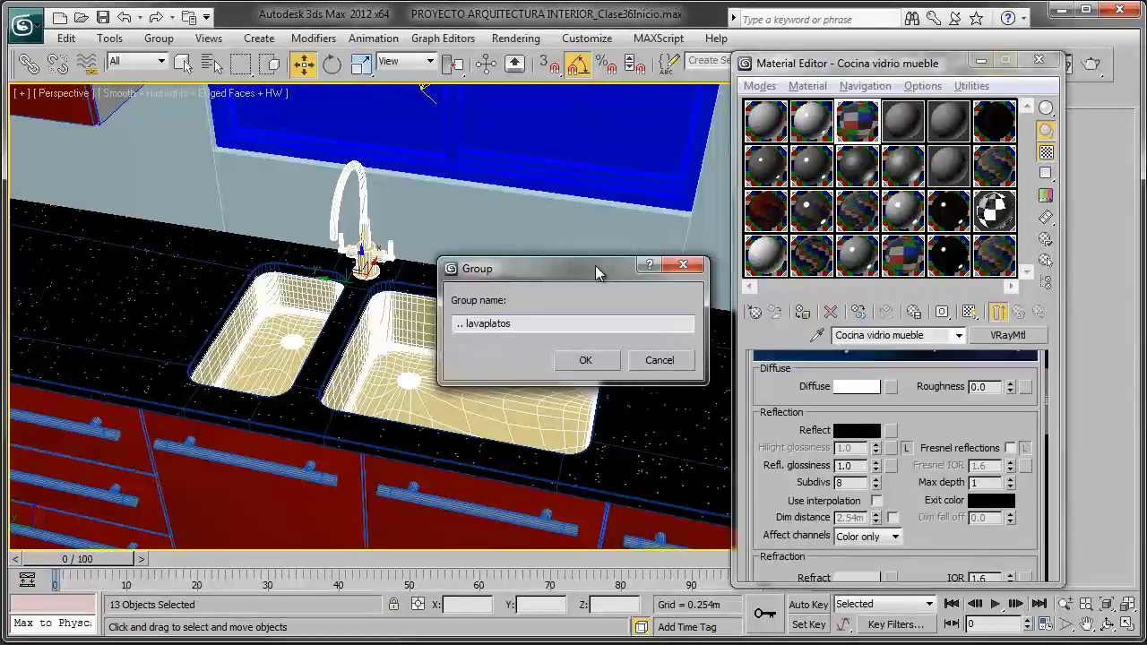
{"action": "left_click", "coordinate": [617, 359]}
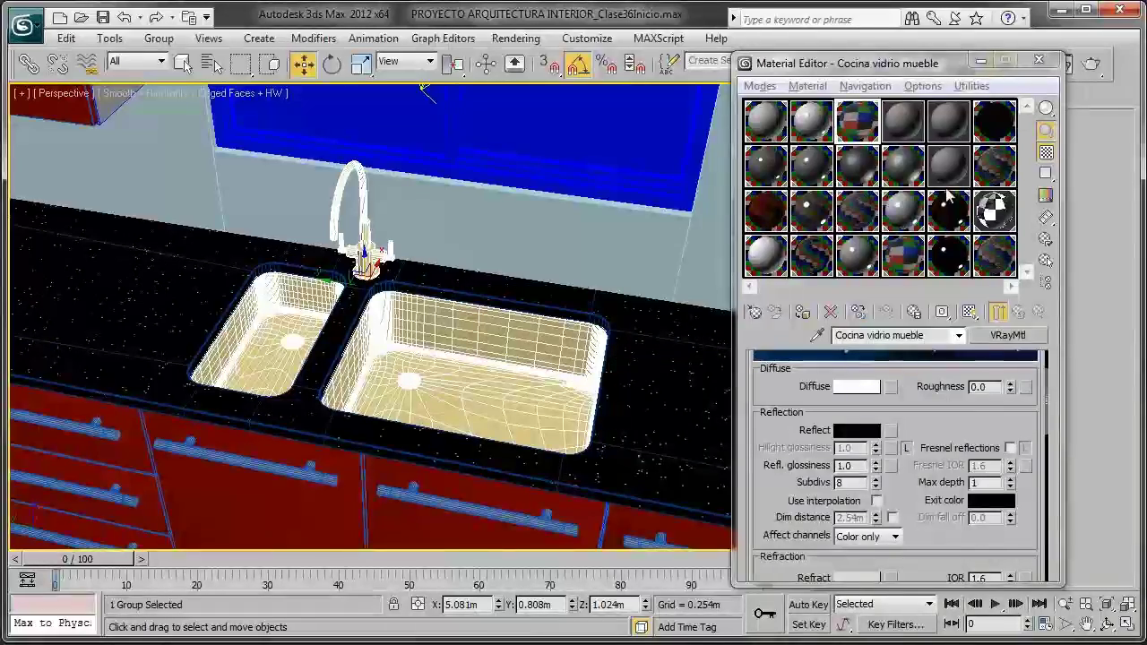
Step: Reset the used second-row sample slots to default materials and activate 04 - Default
{"action": "left_click", "coordinate": [863, 123]}
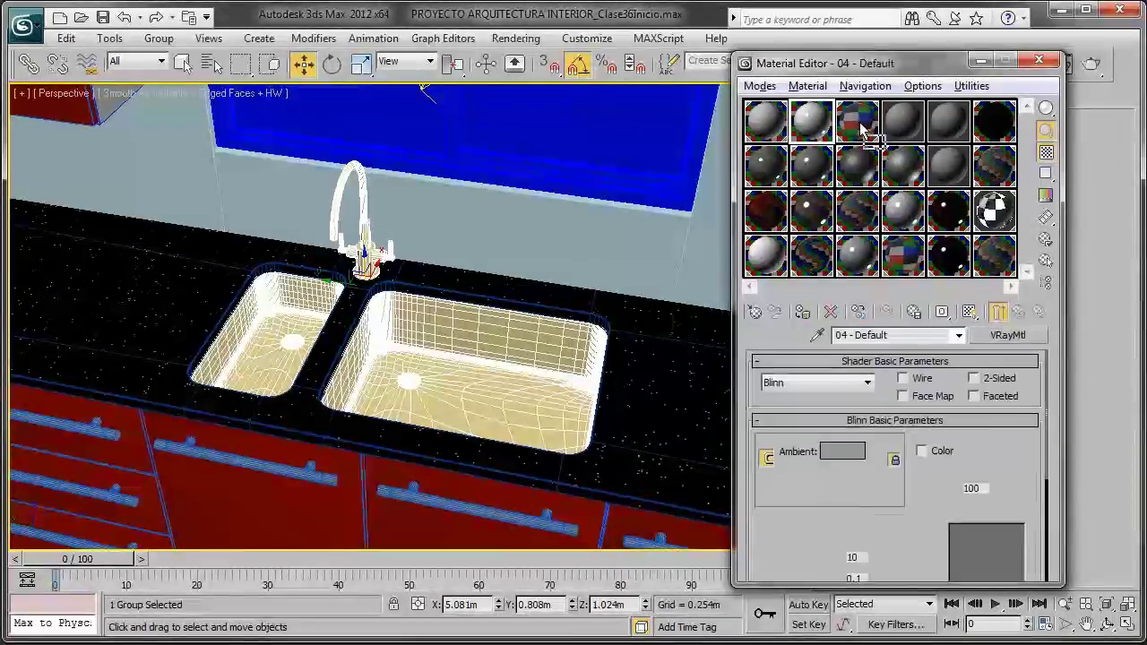
{"action": "left_click", "coordinate": [868, 168]}
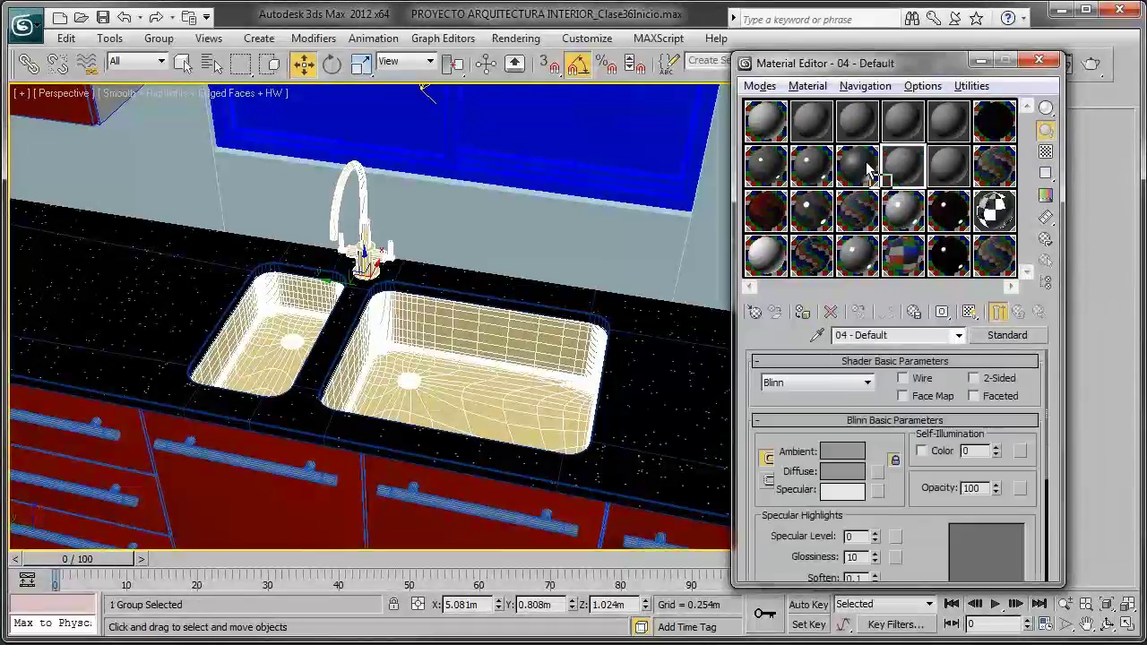
{"action": "left_click", "coordinate": [843, 166]}
{"action": "left_click", "coordinate": [811, 166]}
{"action": "left_click", "coordinate": [856, 165]}
{"action": "left_click", "coordinate": [811, 170]}
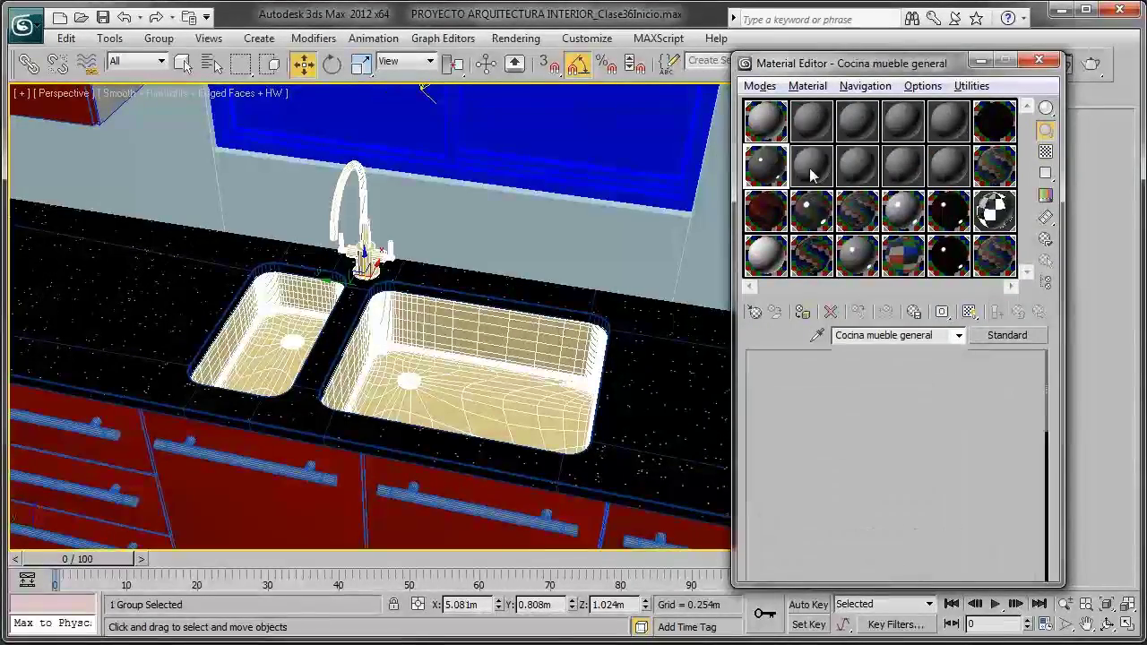
{"action": "left_click", "coordinate": [815, 171]}
Step: Clear the third-row sample slots to defaults, then browse the editor's menus without changes
{"action": "left_click_drag", "start_coordinate": [796, 179], "coordinate": [811, 211]}
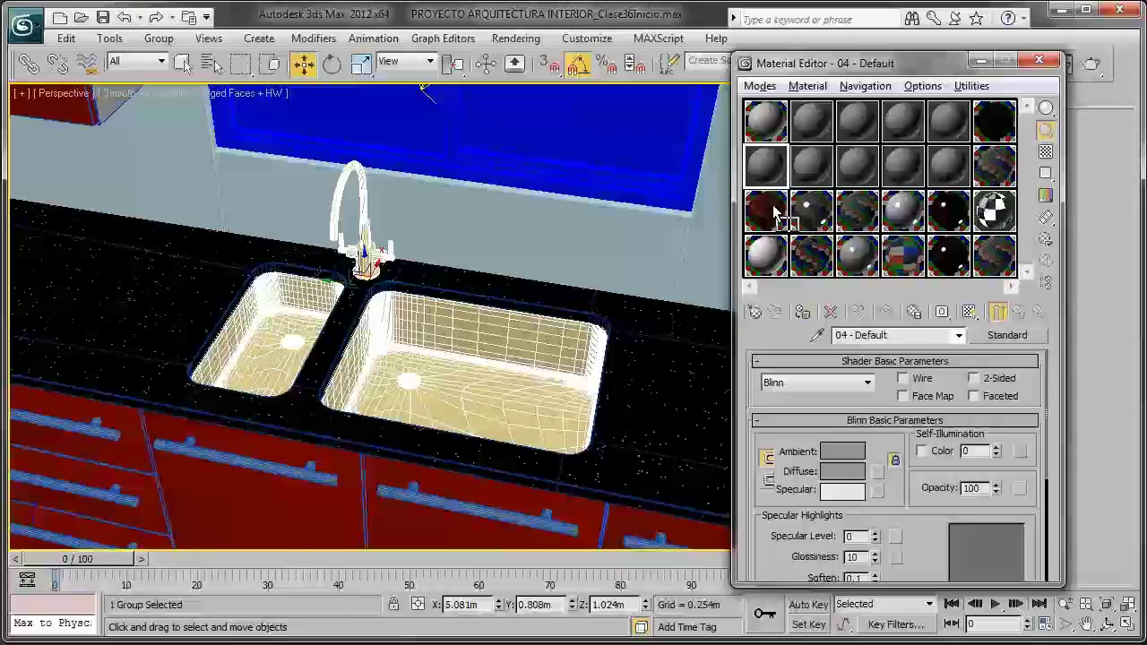
{"action": "left_click", "coordinate": [816, 166]}
{"action": "left_click", "coordinate": [854, 209]}
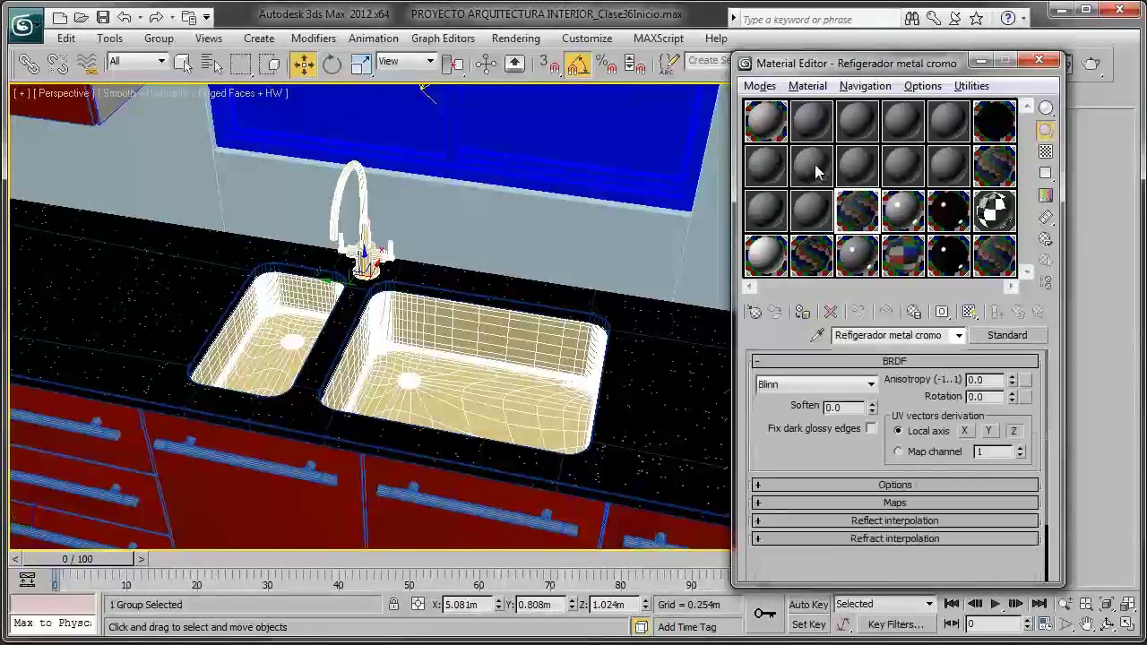
{"action": "left_click_drag", "start_coordinate": [811, 211], "coordinate": [900, 210]}
{"action": "left_click", "coordinate": [900, 211]}
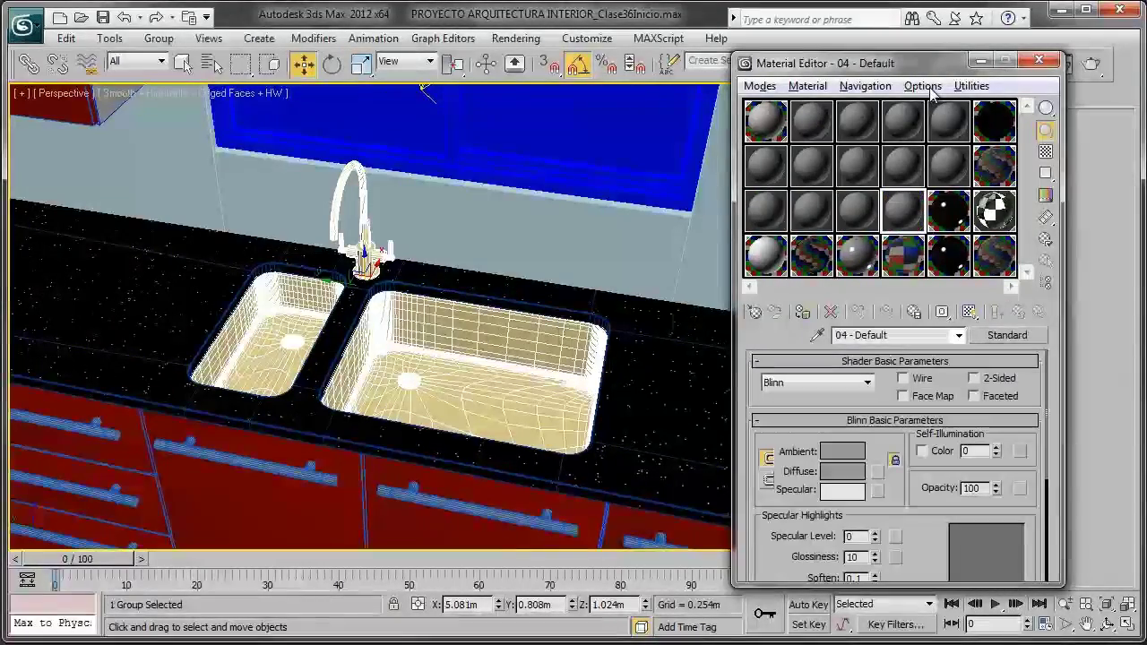
{"action": "left_click", "coordinate": [925, 87]}
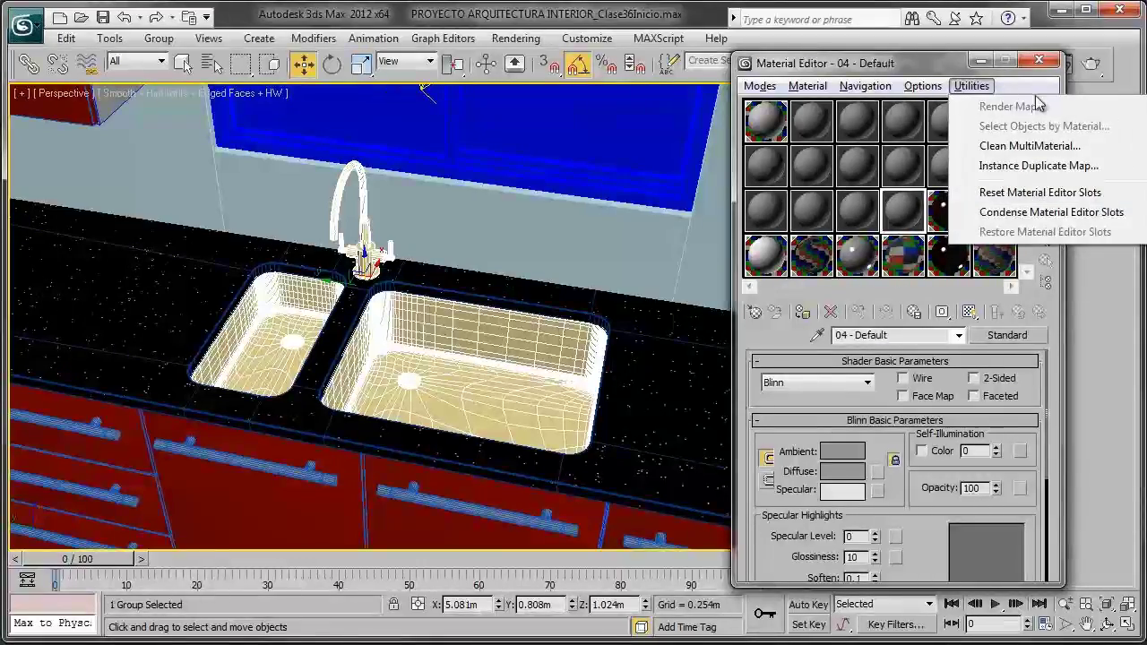
{"action": "left_click", "coordinate": [951, 69]}
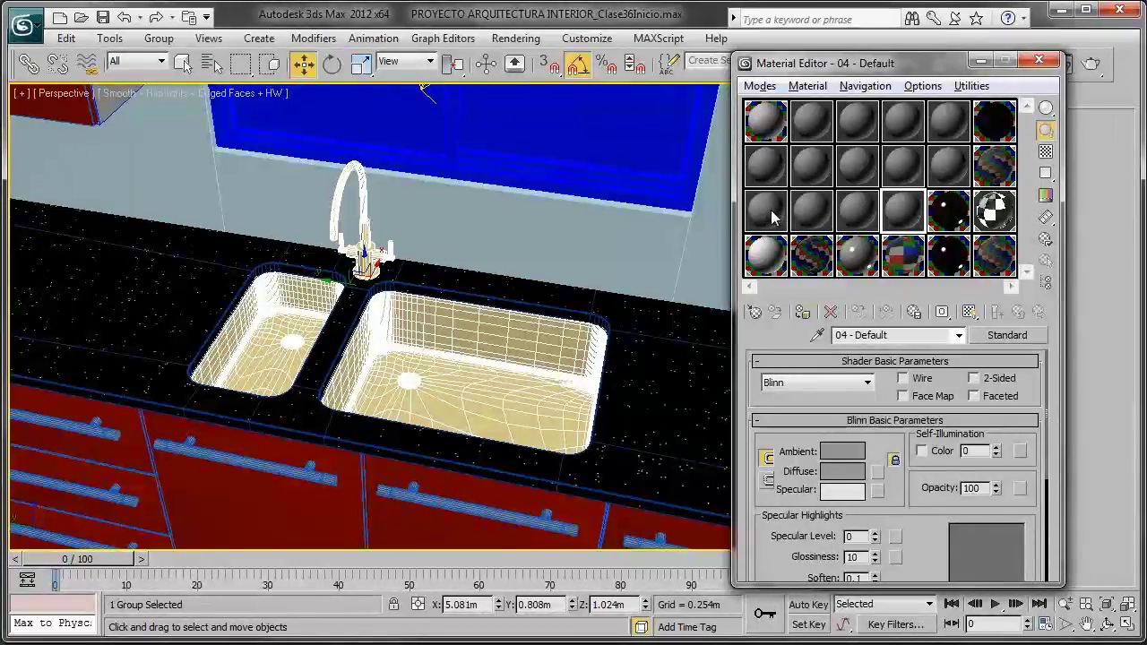
Step: Copy Aluminio silla comedor to a free slot as 'Lavaplatos' and assign it to the sink
{"action": "left_click", "coordinate": [972, 259]}
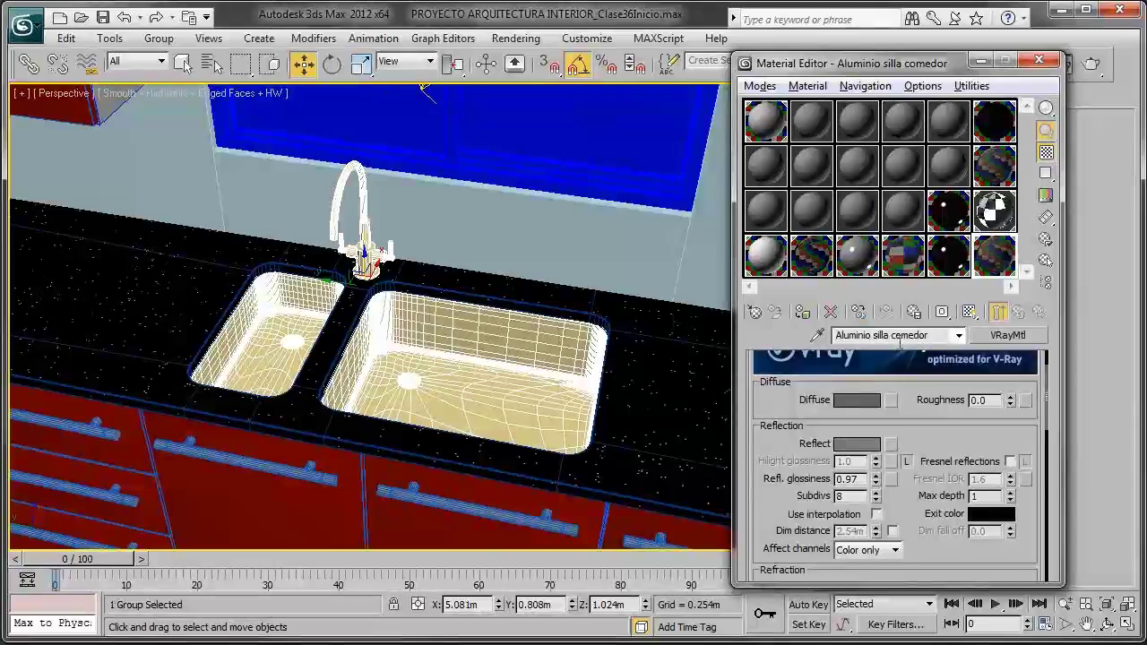
{"action": "left_click_drag", "start_coordinate": [996, 269], "coordinate": [997, 263]}
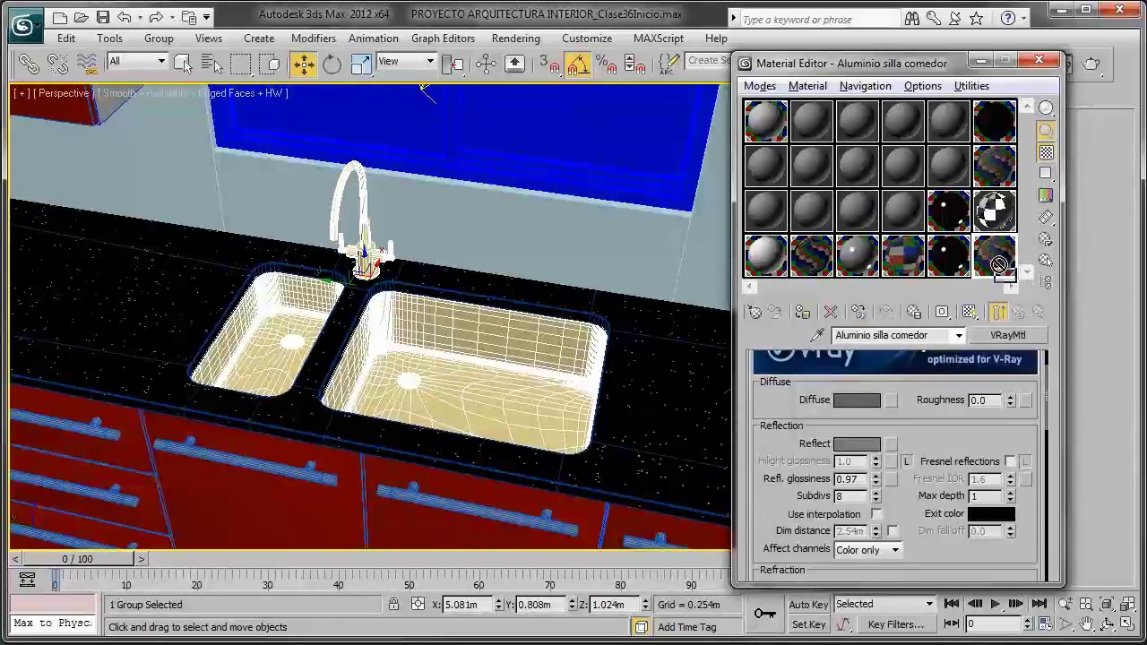
{"action": "left_click_drag", "start_coordinate": [780, 161], "coordinate": [780, 163]}
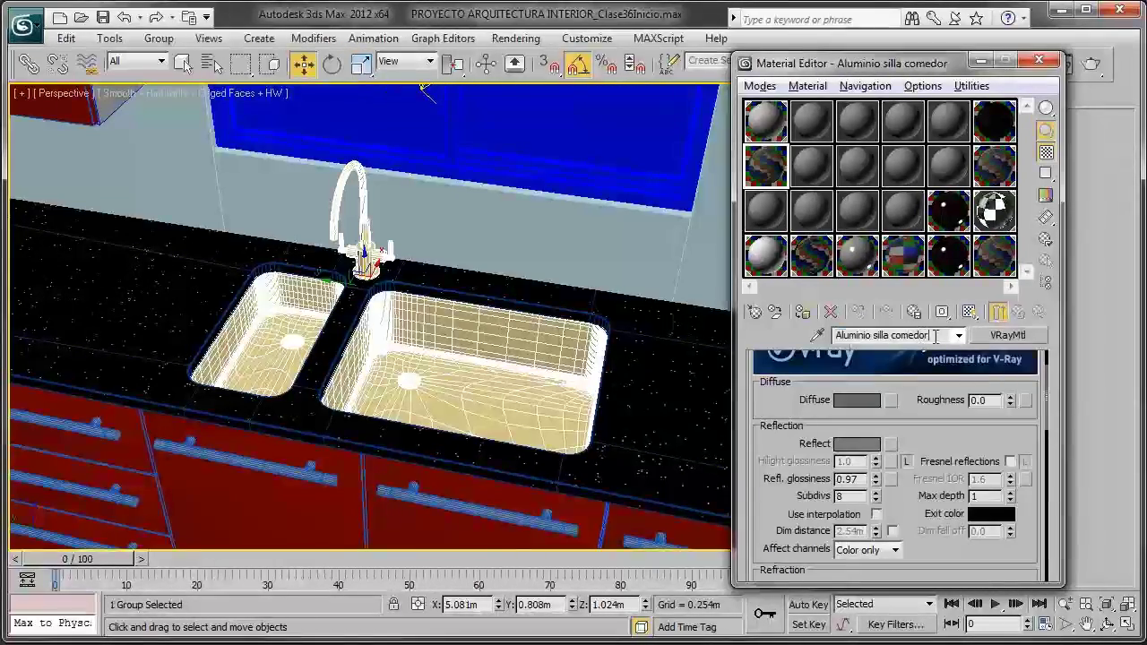
{"action": "type", "text": "Lava"}
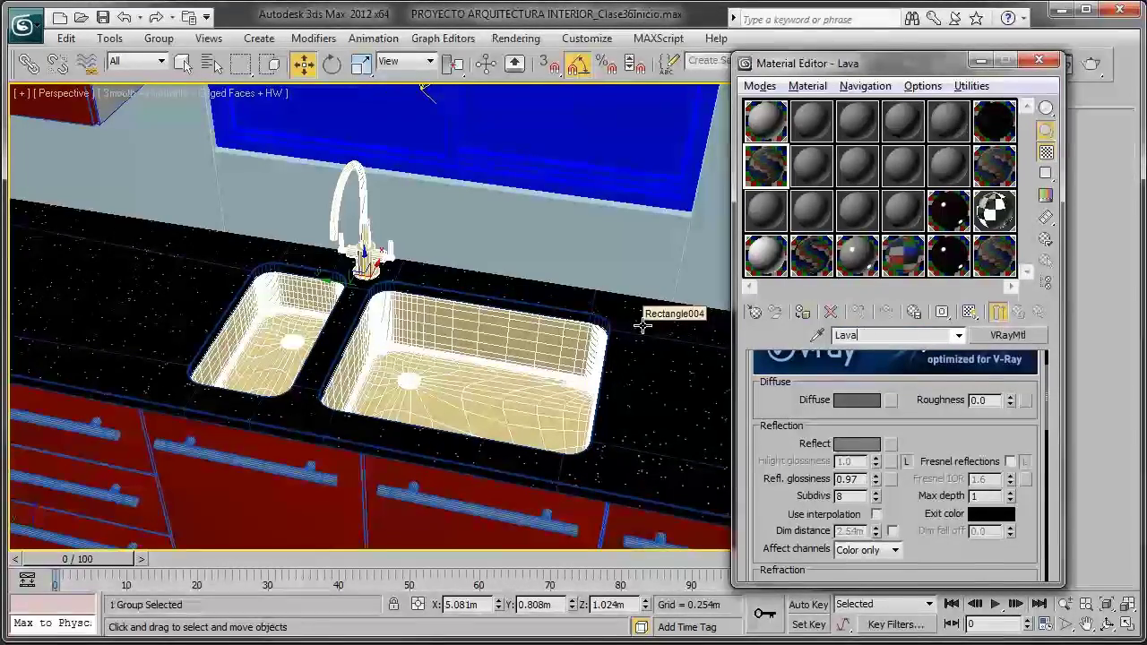
{"action": "type", "text": "platos"}
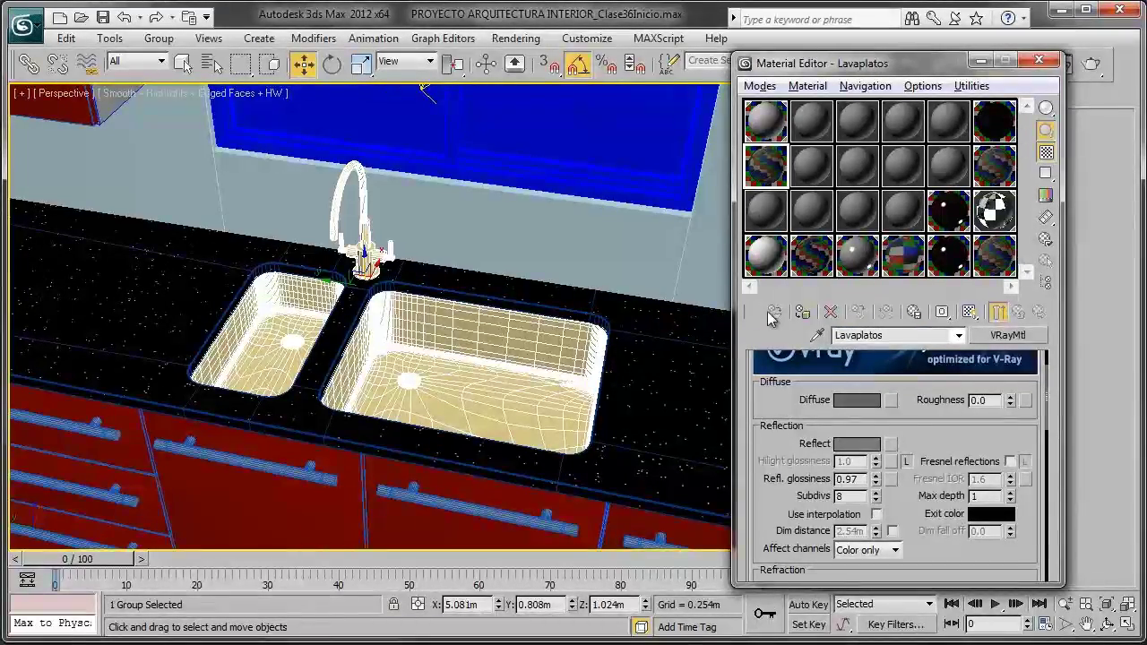
{"action": "left_click", "coordinate": [772, 313]}
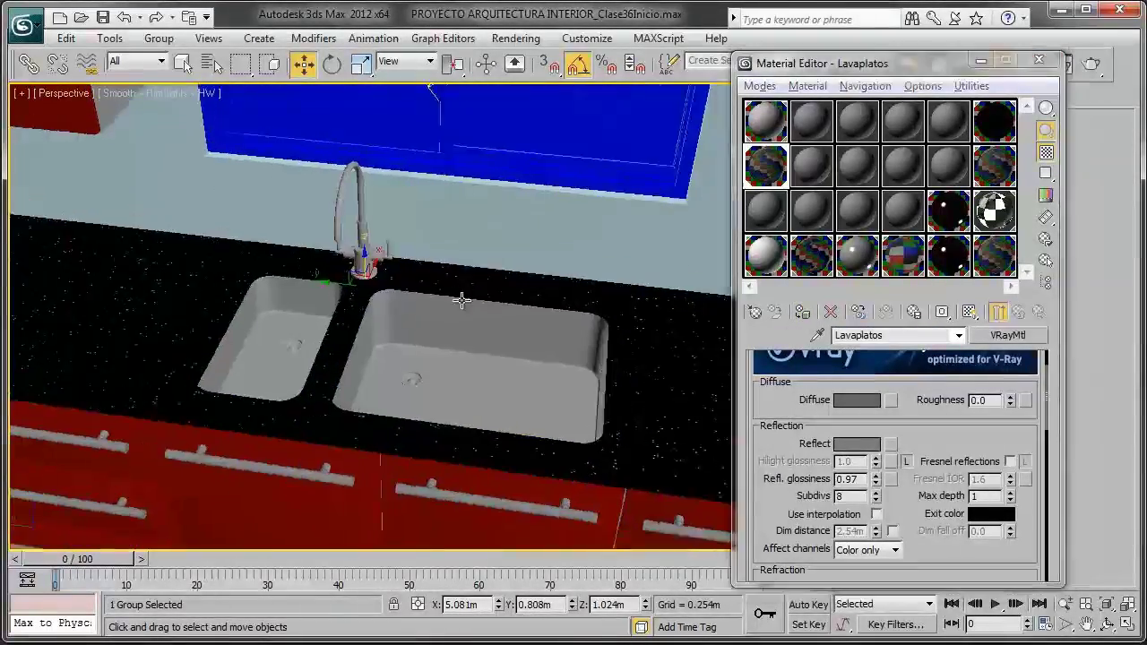
Step: Orbit and zoom from the sink up to the whole kitchen wall
{"action": "middle_click_drag", "start_coordinate": [461, 300], "coordinate": [538, 269], "text": "alt"}
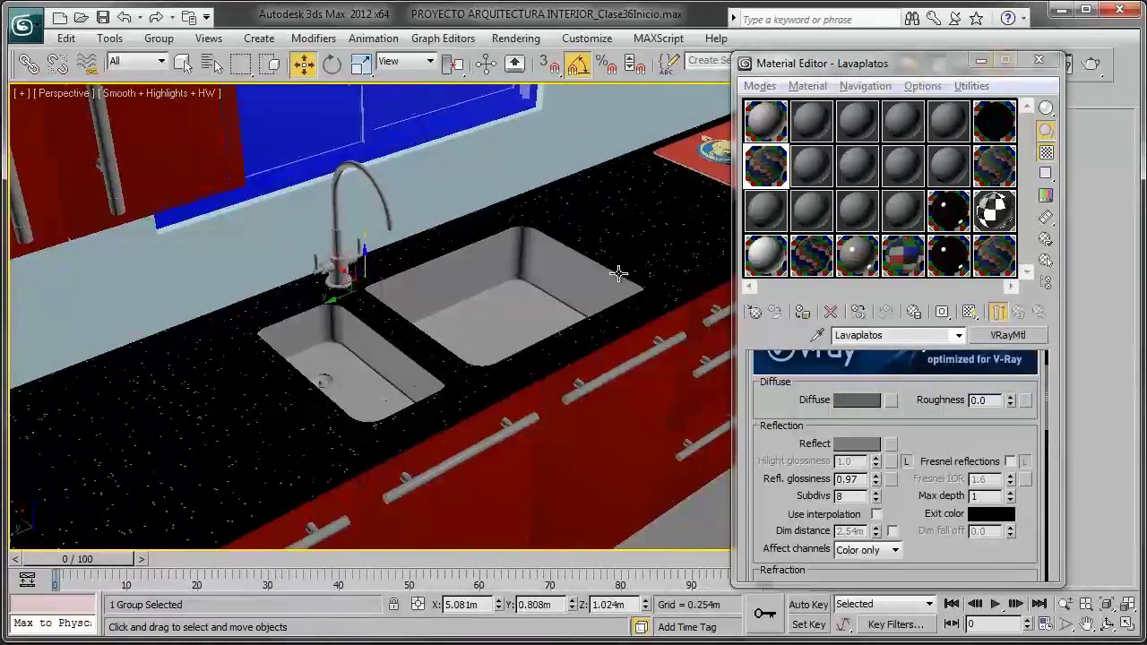
{"action": "scroll", "coordinate": [582, 273], "scroll_direction": "down", "scroll_amount": 4}
{"action": "scroll", "coordinate": [554, 270], "scroll_direction": "down", "scroll_amount": 2}
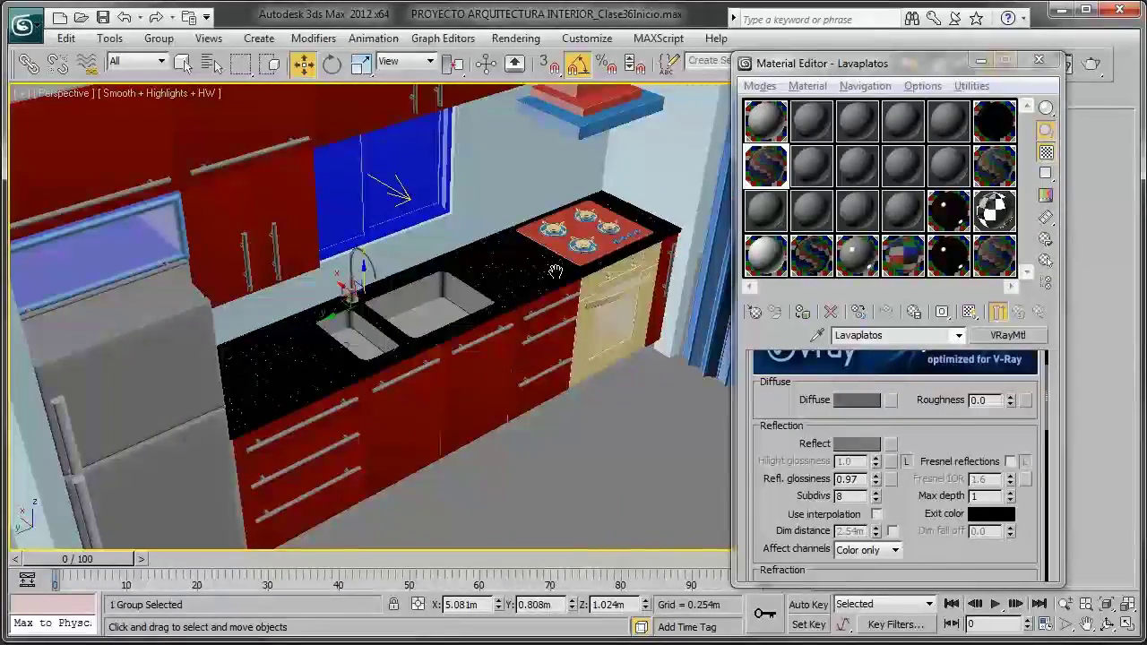
{"action": "middle_click_drag", "start_coordinate": [543, 261], "coordinate": [582, 269], "text": "alt"}
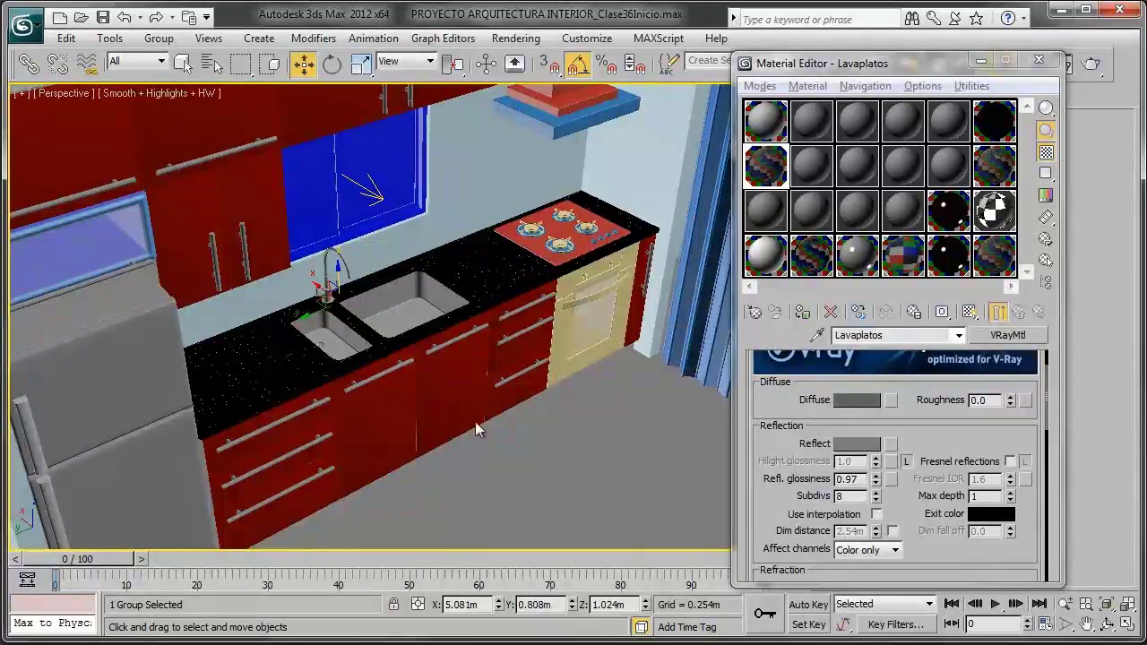
{"action": "scroll", "coordinate": [477, 430], "scroll_direction": "up", "scroll_amount": 2}
{"action": "scroll", "coordinate": [412, 395], "scroll_direction": "up", "scroll_amount": 1}
{"action": "scroll", "coordinate": [374, 371], "scroll_direction": "up", "scroll_amount": 3}
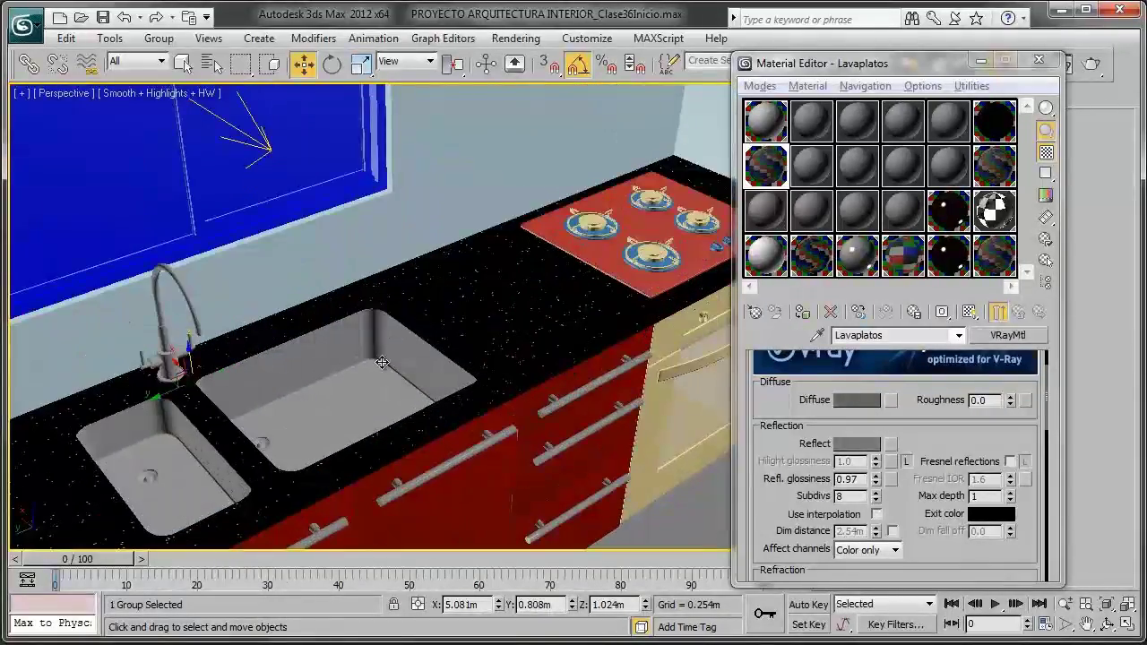
{"action": "scroll", "coordinate": [384, 319], "scroll_direction": "down", "scroll_amount": 3}
{"action": "scroll", "coordinate": [403, 305], "scroll_direction": "down", "scroll_amount": 3}
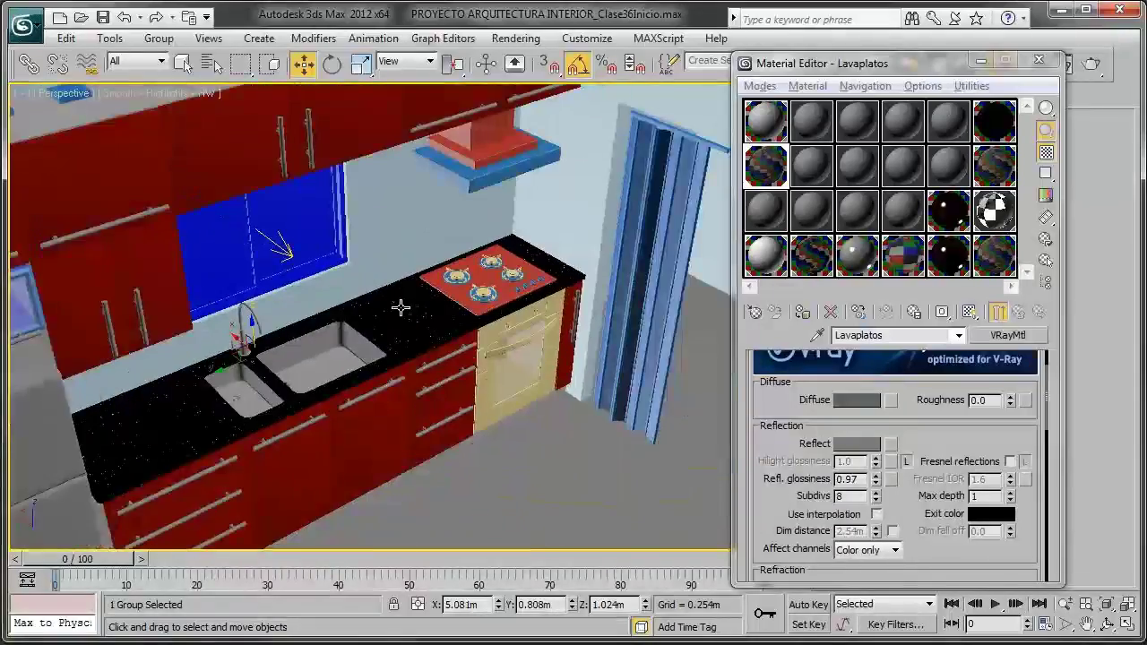
{"action": "mouse_move", "coordinate": [402, 305]}
{"action": "middle_mouse_down", "text": "alt"}
{"action": "mouse_move", "coordinate": [450, 203]}
{"action": "mouse_move", "coordinate": [484, 251]}
{"action": "mouse_move", "coordinate": [484, 202]}
{"action": "middle_mouse_up", "text": "alt"}
{"action": "scroll", "coordinate": [484, 251], "scroll_direction": "up", "scroll_amount": 5}
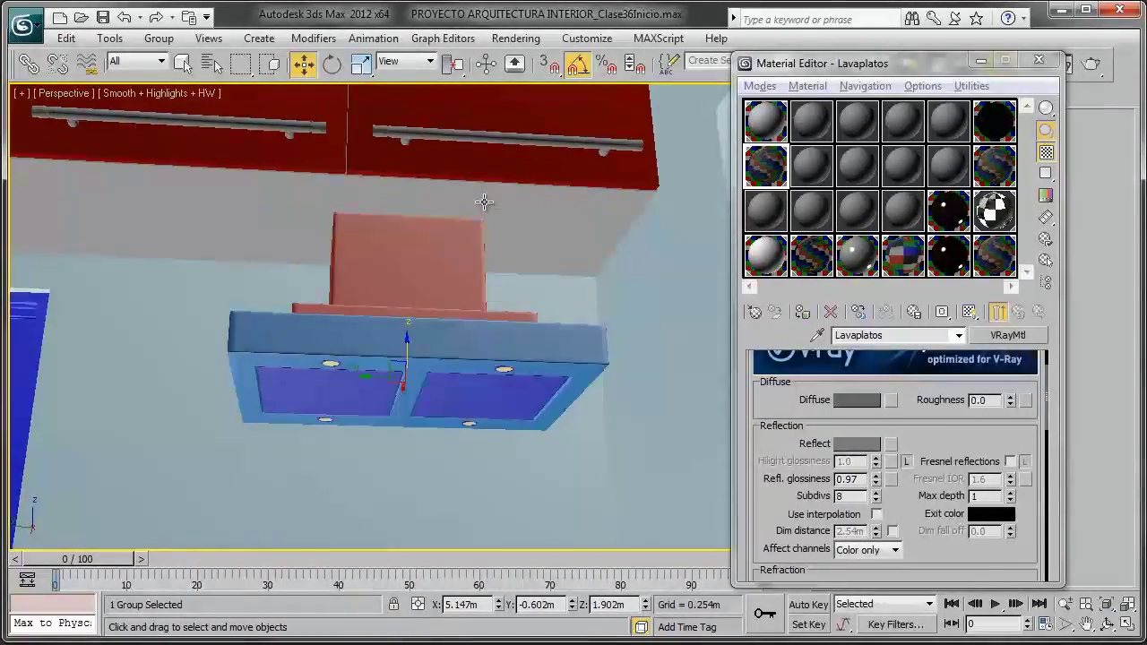
Step: Switch to the reference photos and step through to the Cocina Campana range hood image
{"action": "key", "text": "alt+Tab"}
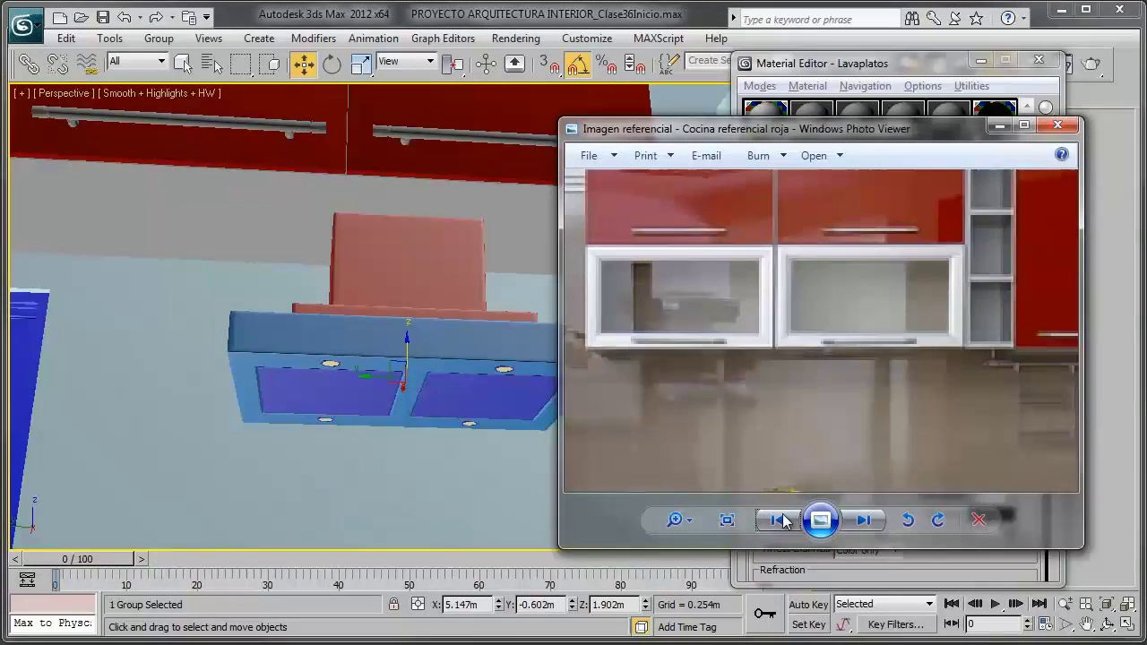
{"action": "left_click", "coordinate": [781, 519]}
{"action": "left_click", "coordinate": [781, 520]}
{"action": "left_click", "coordinate": [782, 520]}
{"action": "left_click", "coordinate": [782, 520]}
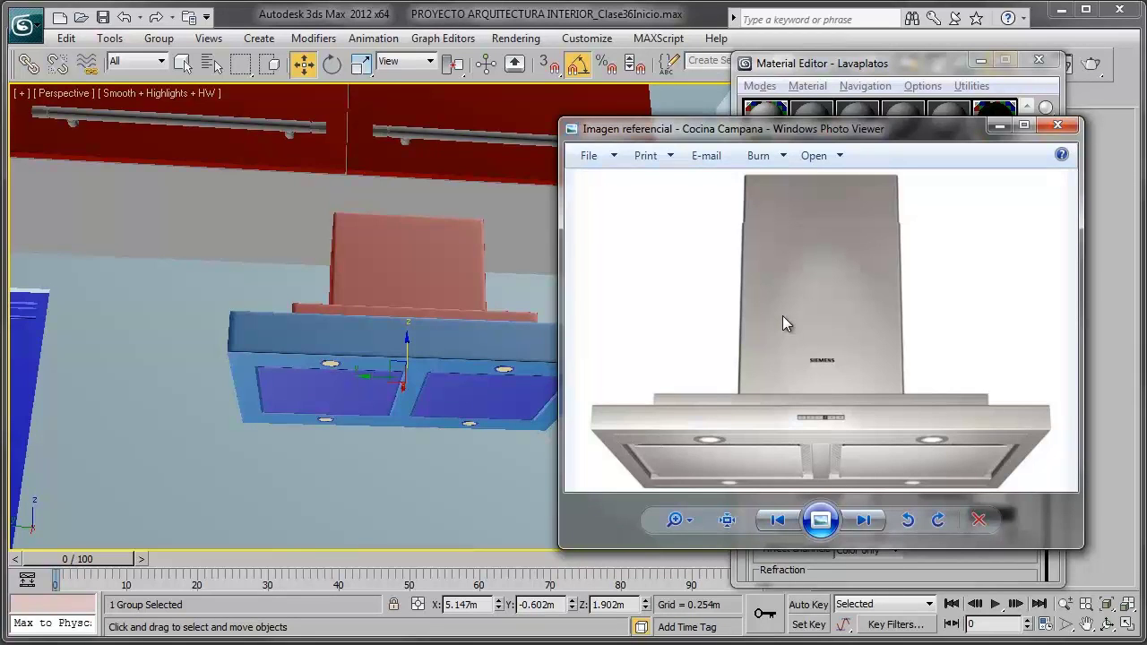
Step: Close the reference photo and orbit to show the fridge, door and countertop
{"action": "left_click", "coordinate": [999, 125]}
{"action": "scroll", "coordinate": [377, 339], "scroll_direction": "down", "scroll_amount": 1}
{"action": "scroll", "coordinate": [479, 305], "scroll_direction": "down", "scroll_amount": 3}
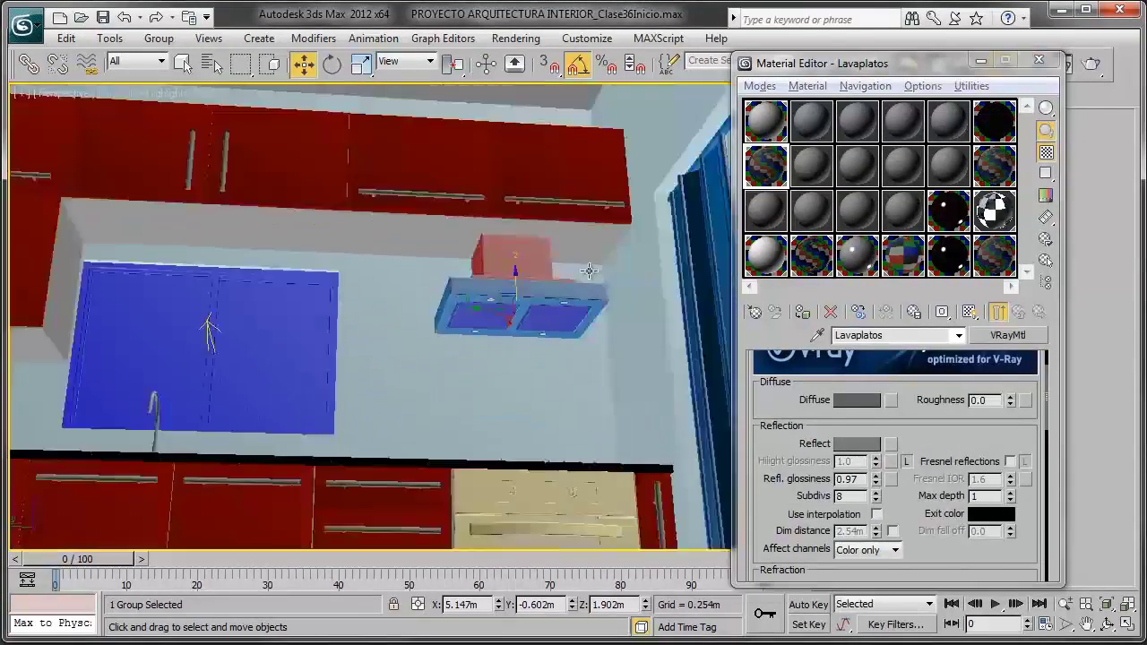
{"action": "scroll", "coordinate": [479, 305], "scroll_direction": "down", "scroll_amount": 2}
{"action": "mouse_move", "coordinate": [479, 305]}
{"action": "middle_mouse_down", "text": "alt"}
{"action": "mouse_move", "coordinate": [254, 255]}
{"action": "mouse_move", "coordinate": [724, 285]}
{"action": "middle_mouse_up", "text": "alt"}
{"action": "scroll", "coordinate": [316, 241], "scroll_direction": "up", "scroll_amount": 2}
{"action": "scroll", "coordinate": [316, 241], "scroll_direction": "up", "scroll_amount": 2}
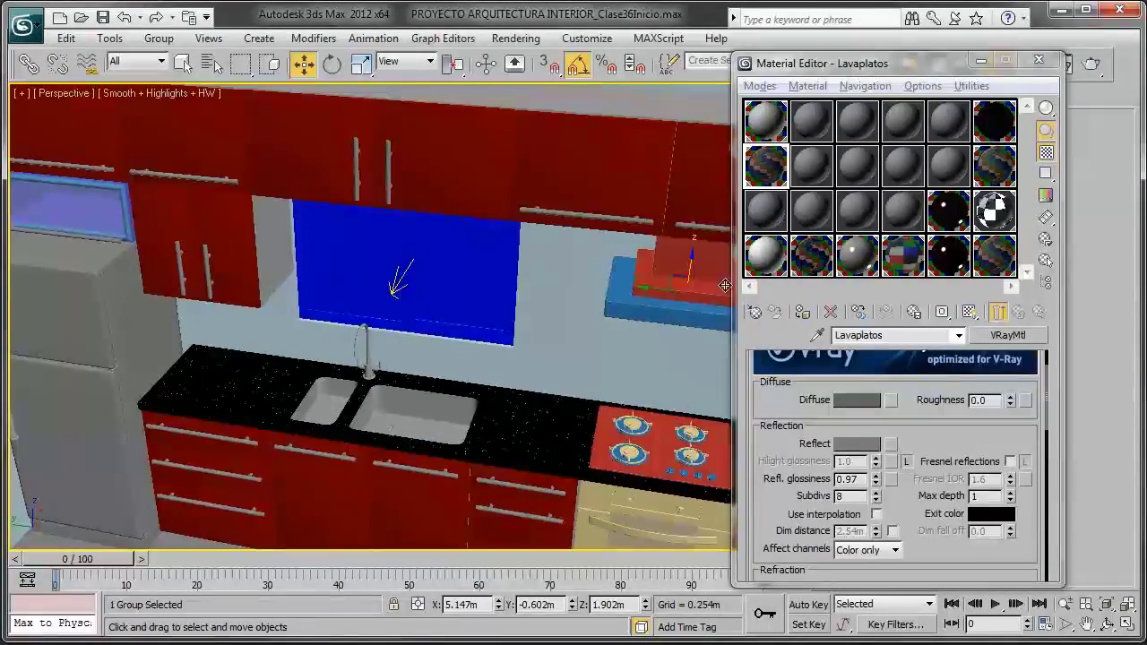
Step: Pick the refrigerator's grey material into a new slot and rename it 'Camapa cocina'
{"action": "left_click", "coordinate": [766, 210]}
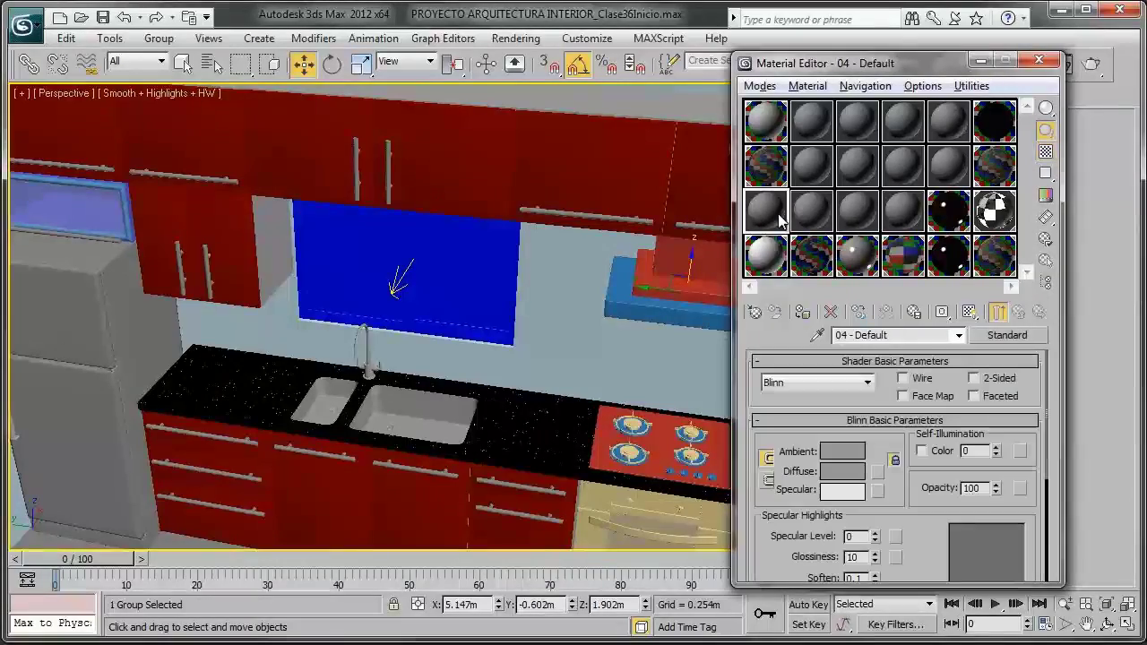
{"action": "left_click", "coordinate": [818, 335]}
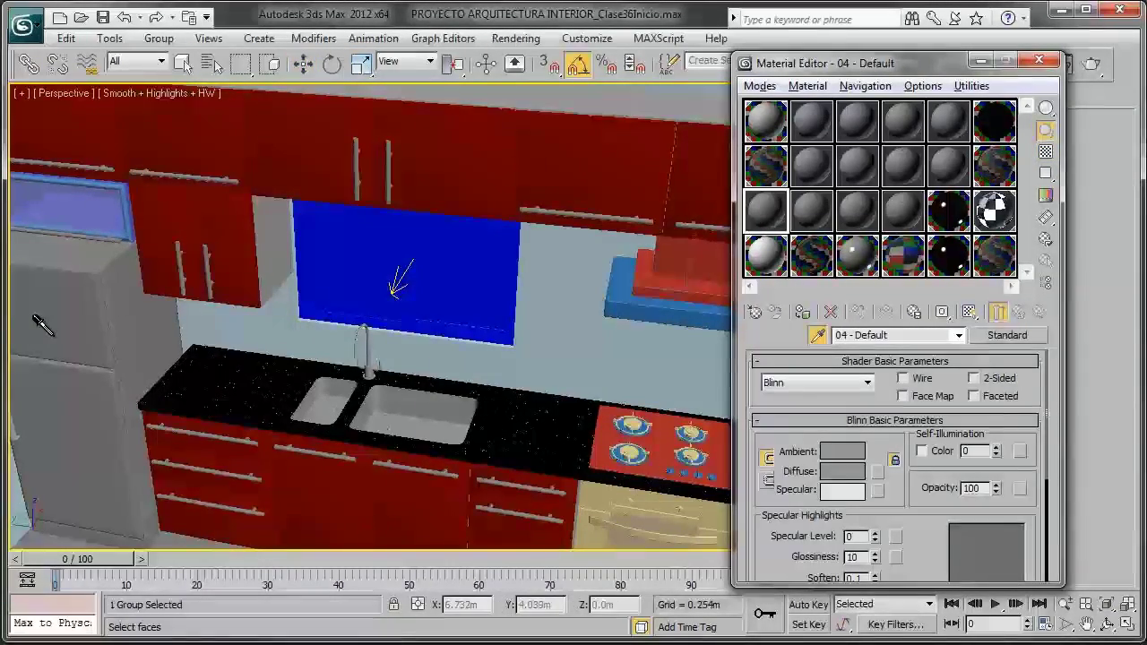
{"action": "left_click", "coordinate": [67, 322]}
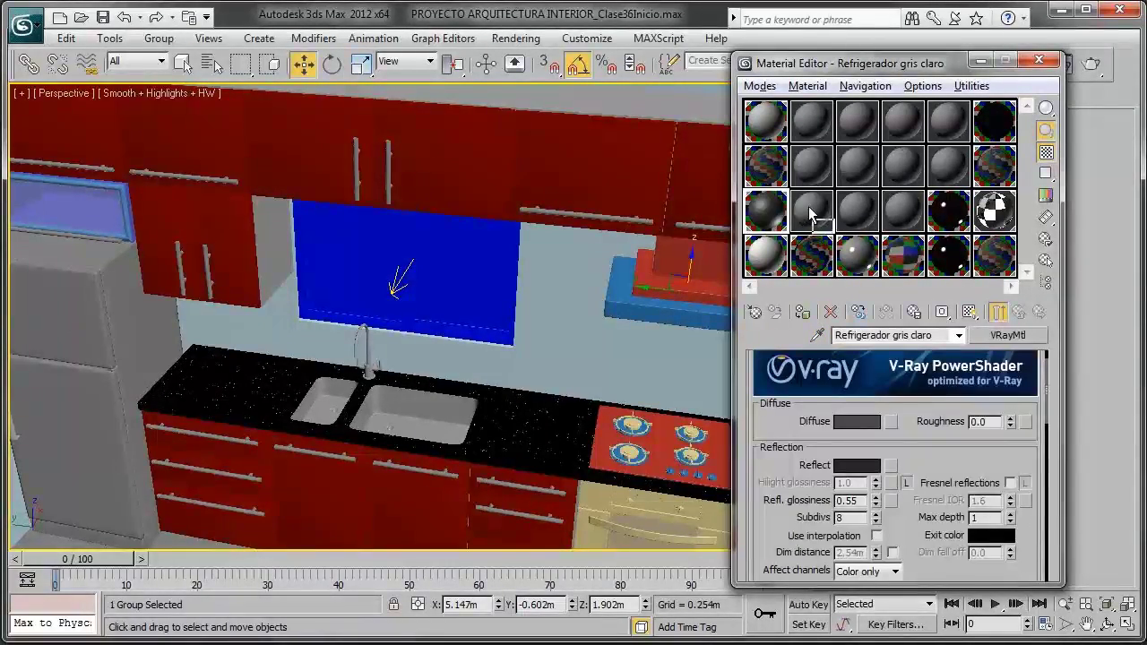
{"action": "left_click_drag", "start_coordinate": [811, 215], "coordinate": [811, 215]}
{"action": "mouse_move", "coordinate": [695, 342]}
{"action": "middle_mouse_down", "text": "alt"}
{"action": "mouse_move", "coordinate": [549, 333]}
{"action": "mouse_move", "coordinate": [565, 331]}
{"action": "middle_mouse_up", "text": "alt"}
{"action": "left_click_drag", "start_coordinate": [948, 333], "coordinate": [794, 345]}
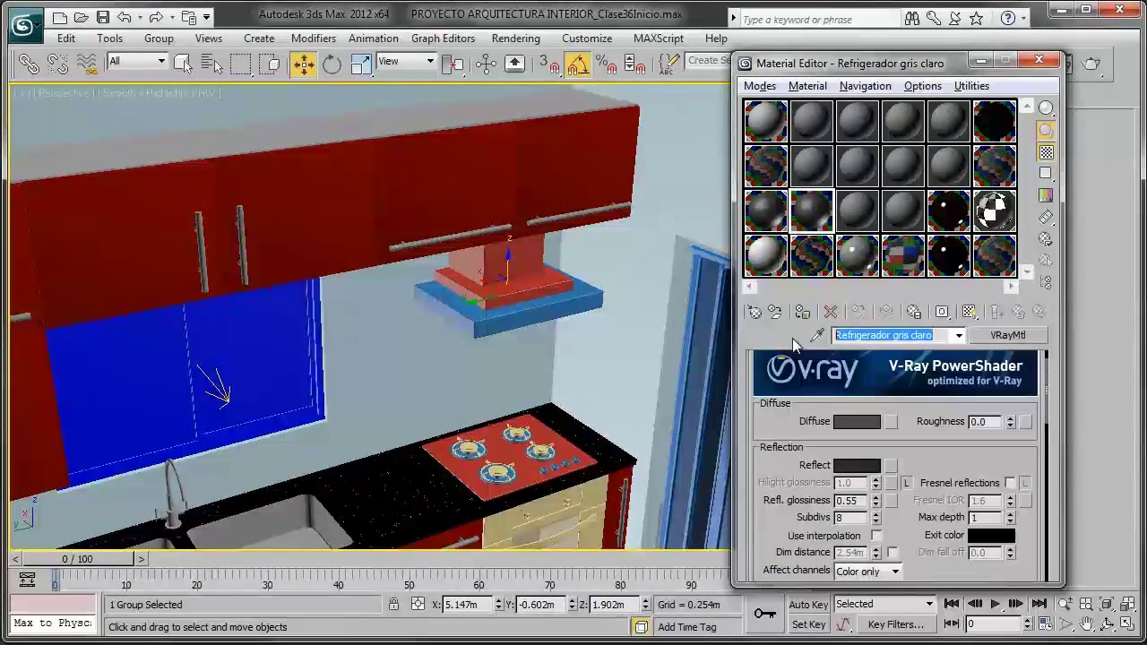
{"action": "type", "text": "Ca"}
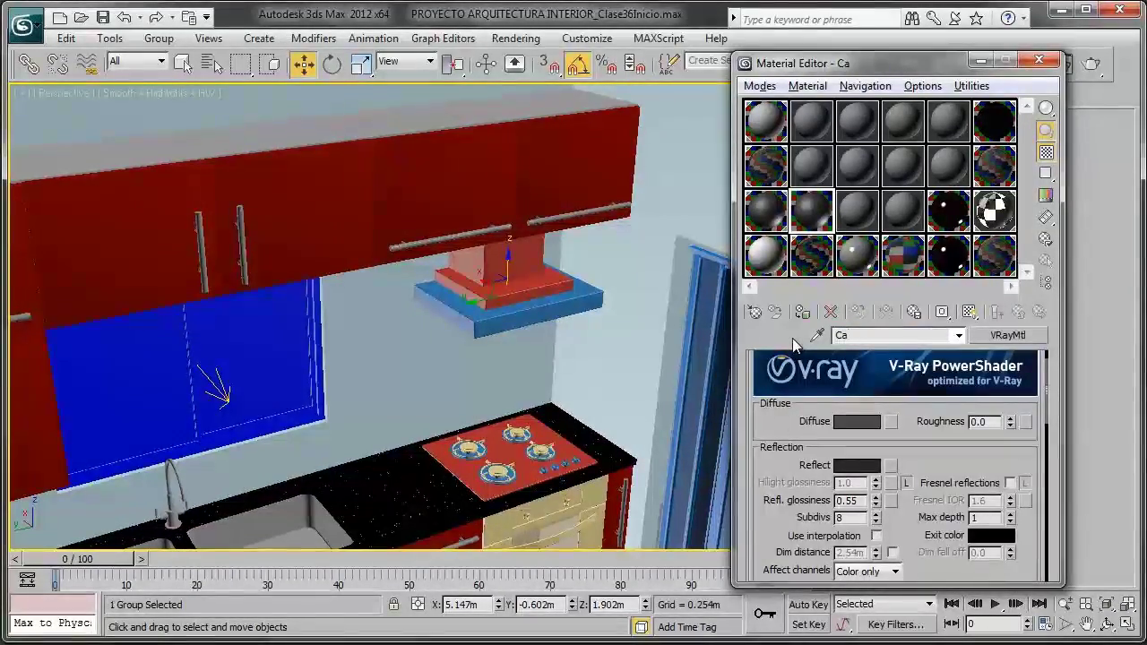
{"action": "type", "text": "mapa cocina"}
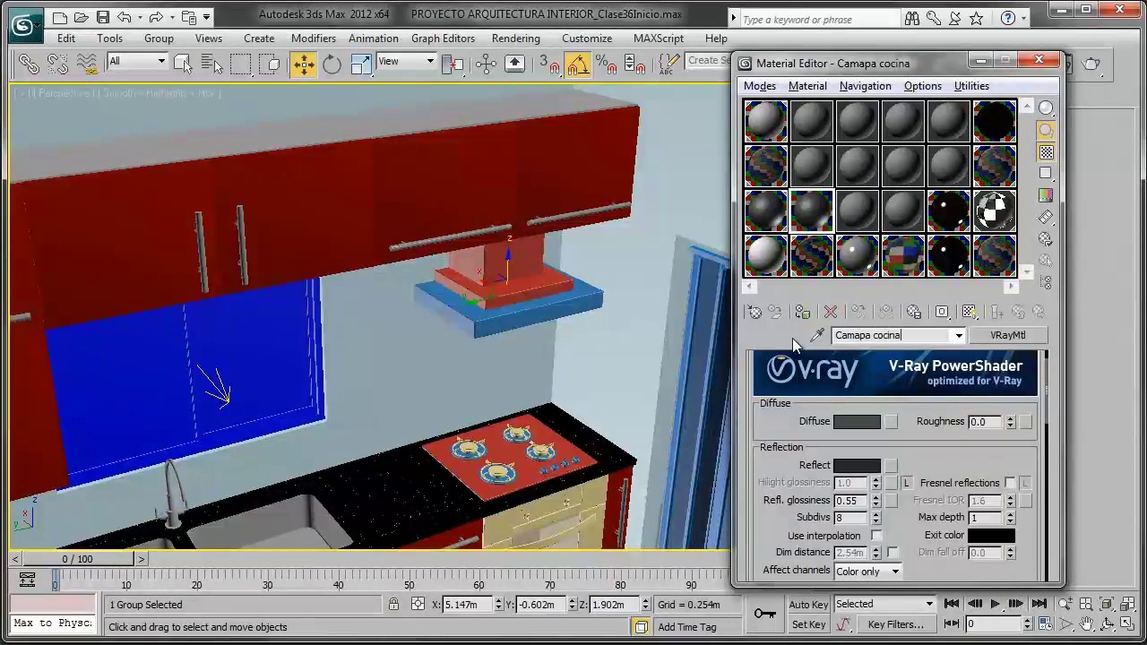
{"action": "key", "text": "Return"}
Step: Toggle edged faces and orbit the view up around the range hood
{"action": "scroll", "coordinate": [550, 273], "scroll_direction": "up", "scroll_amount": 2}
{"action": "key", "text": "F4"}
{"action": "mouse_move", "coordinate": [538, 260]}
{"action": "middle_mouse_down", "text": "alt"}
{"action": "mouse_move", "coordinate": [466, 227]}
{"action": "mouse_move", "coordinate": [451, 287]}
{"action": "middle_mouse_up", "text": "alt"}
{"action": "key", "text": "F4"}
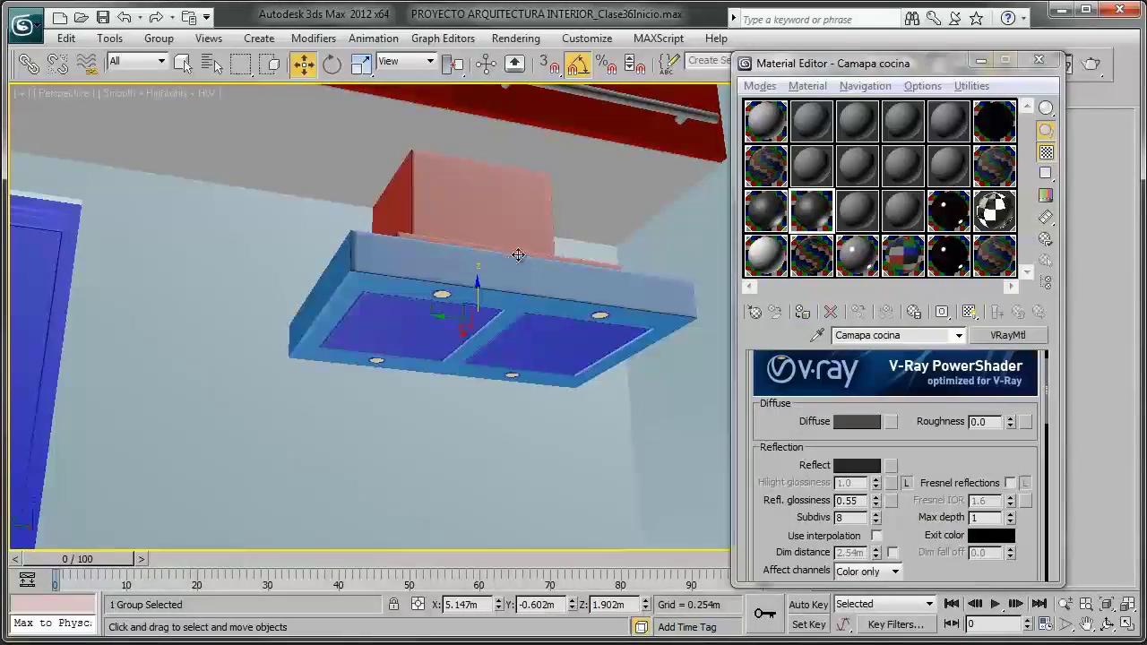
{"action": "middle_click_drag", "start_coordinate": [518, 255], "coordinate": [678, 252], "text": "alt"}
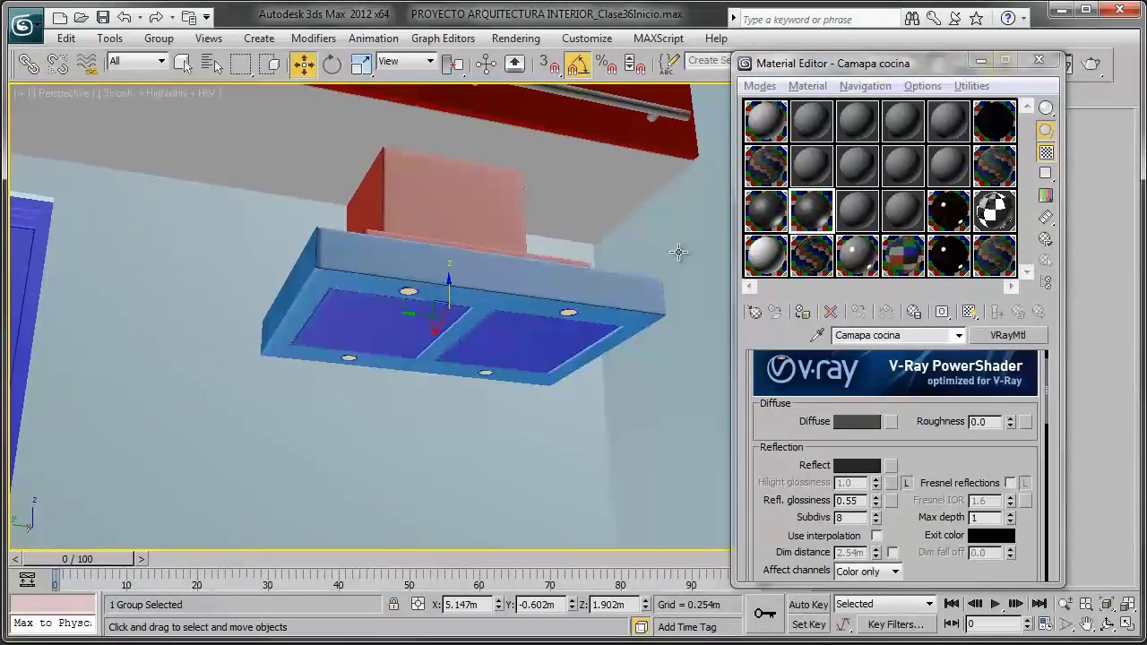
Step: Assign Camapa cocina to the hood and lighten its diffuse grey to 143
{"action": "left_click", "coordinate": [802, 312]}
{"action": "middle_click_drag", "start_coordinate": [499, 269], "coordinate": [494, 290], "text": "alt"}
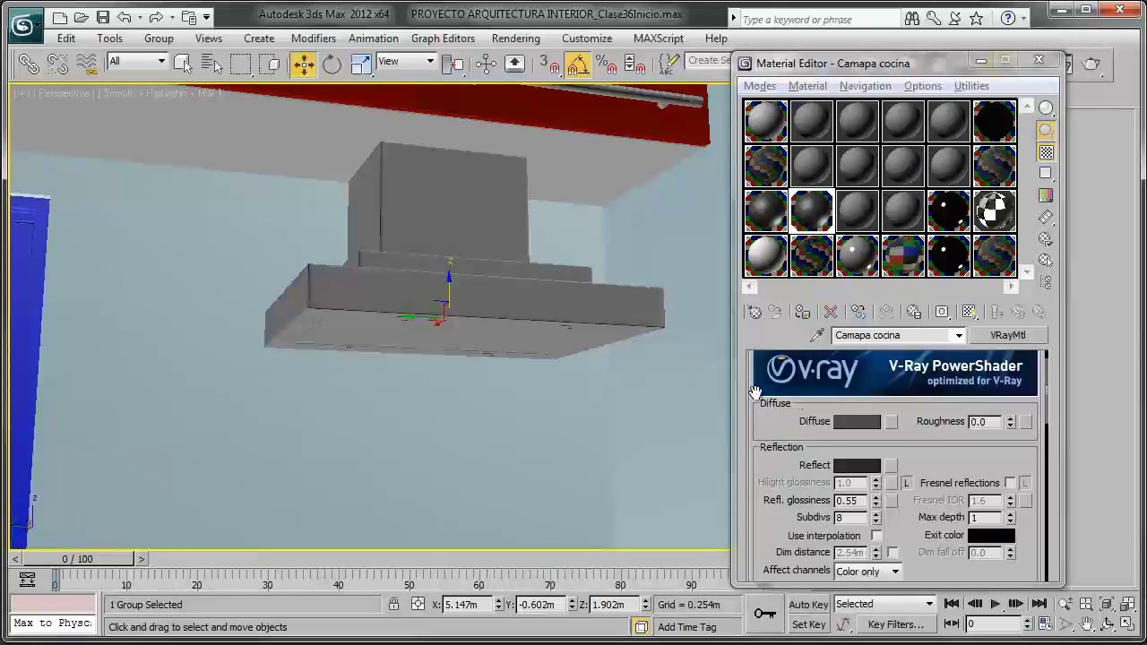
{"action": "left_click", "coordinate": [857, 422]}
{"action": "left_click_drag", "start_coordinate": [860, 185], "coordinate": [865, 217]}
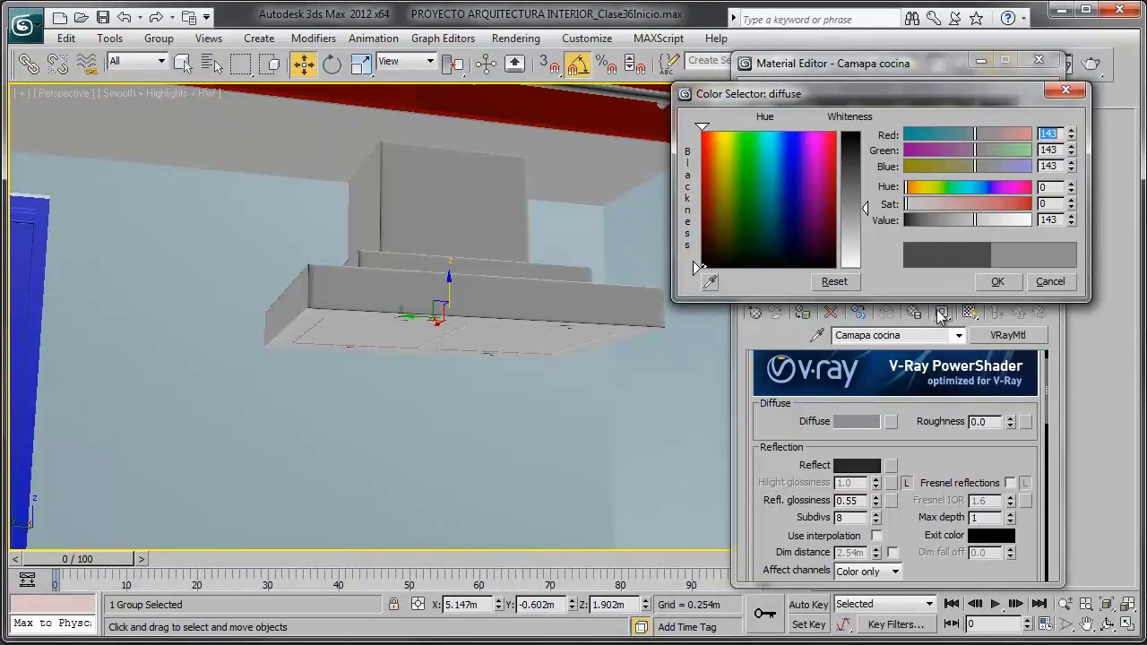
{"action": "key", "text": "alt+Tab"}
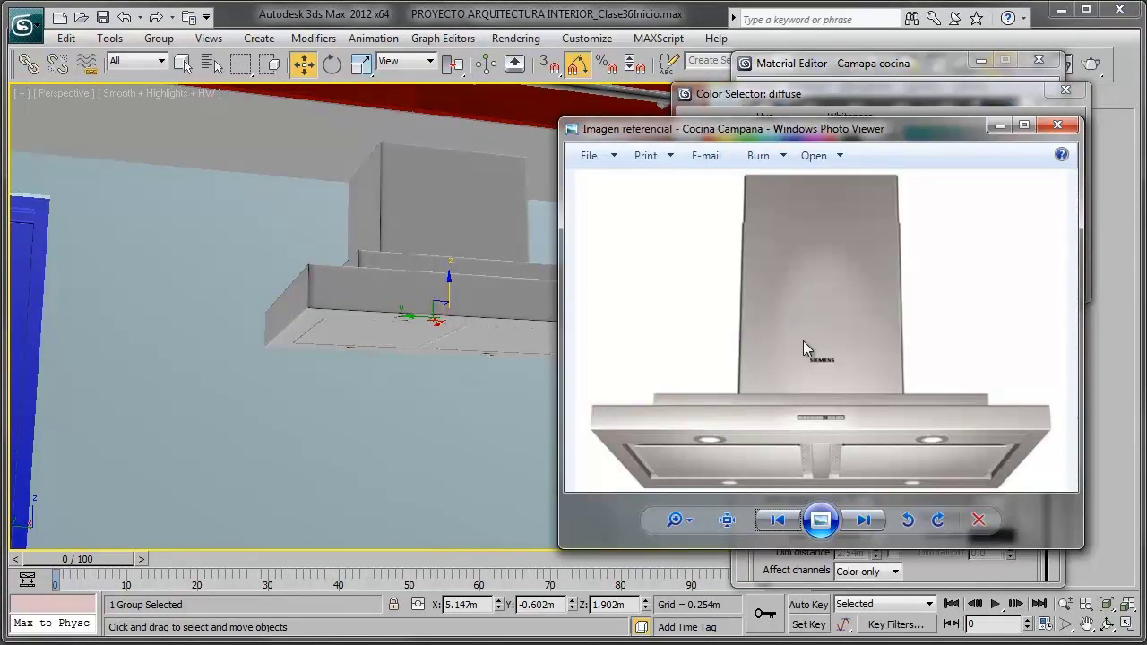
{"action": "left_click", "coordinate": [1000, 126]}
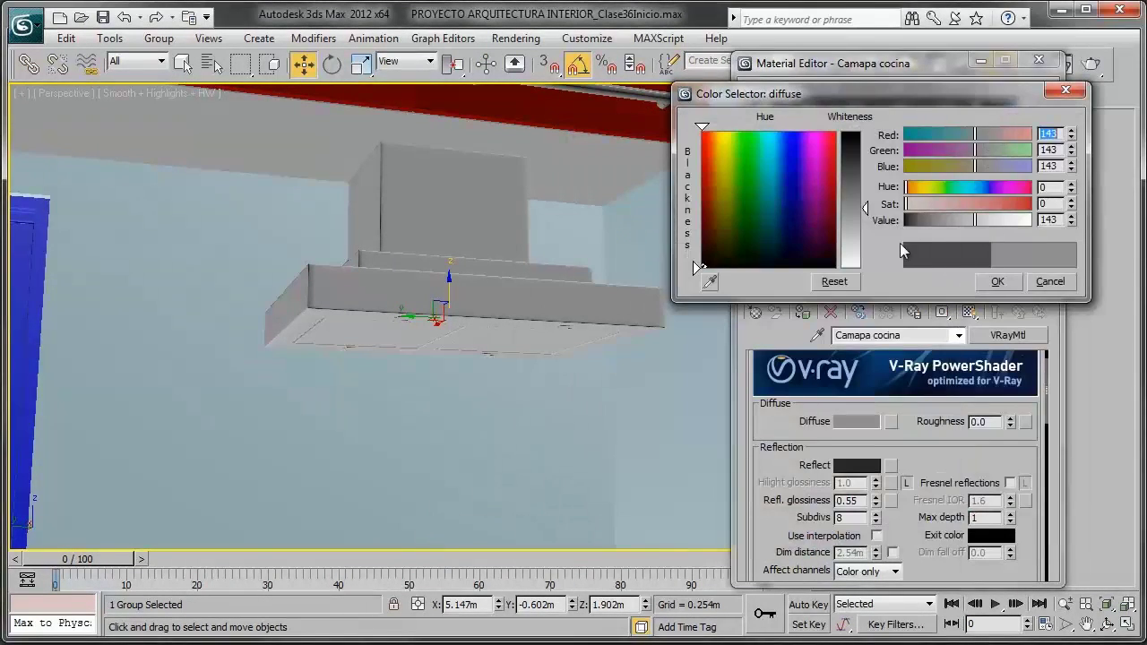
{"action": "left_click", "coordinate": [993, 282]}
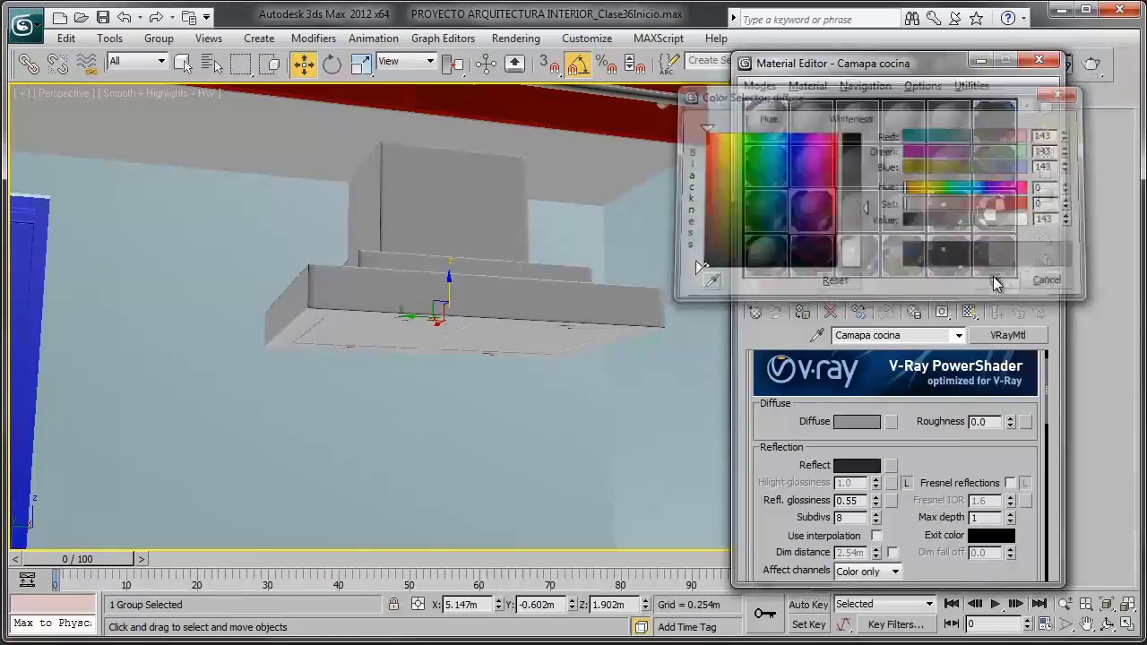
Step: View the hood from below with edged faces, open its group and pick one light
{"action": "mouse_move", "coordinate": [525, 302]}
{"action": "middle_mouse_down", "text": "alt"}
{"action": "mouse_move", "coordinate": [527, 284]}
{"action": "mouse_move", "coordinate": [445, 303]}
{"action": "mouse_move", "coordinate": [417, 231]}
{"action": "mouse_move", "coordinate": [389, 248]}
{"action": "middle_mouse_up", "text": "alt"}
{"action": "key", "text": "F4"}
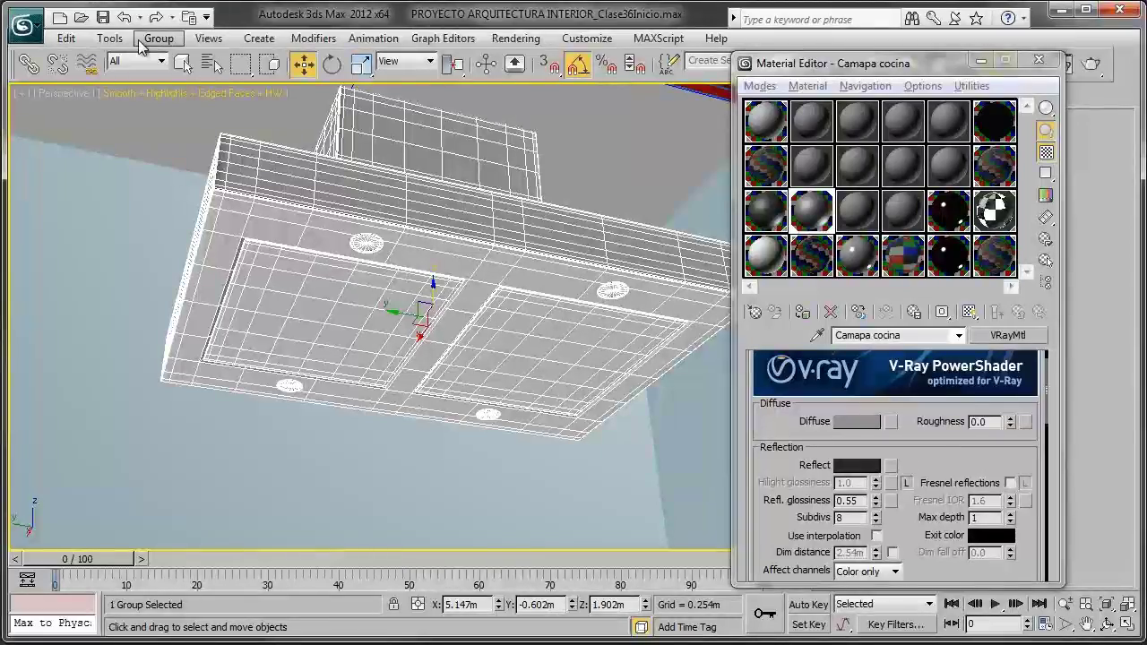
{"action": "left_click", "coordinate": [153, 41]}
{"action": "left_click", "coordinate": [178, 105]}
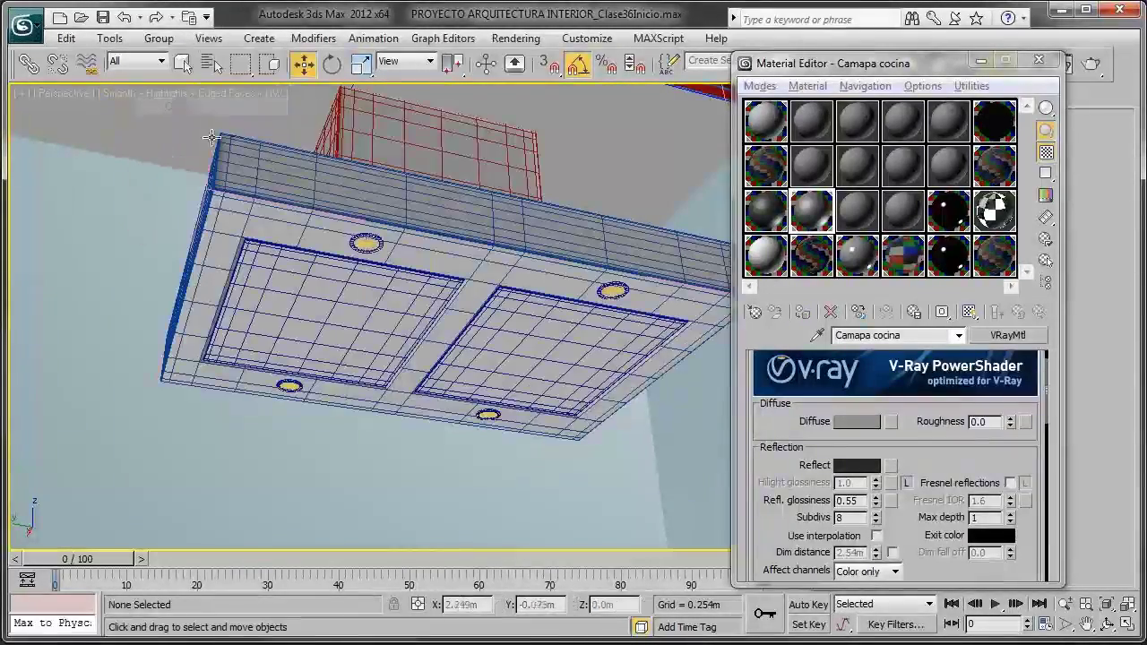
{"action": "left_click", "coordinate": [376, 240]}
Step: Add the remaining round lights on the hood underside to the selection
{"action": "scroll", "coordinate": [367, 246], "scroll_direction": "up", "scroll_amount": 3}
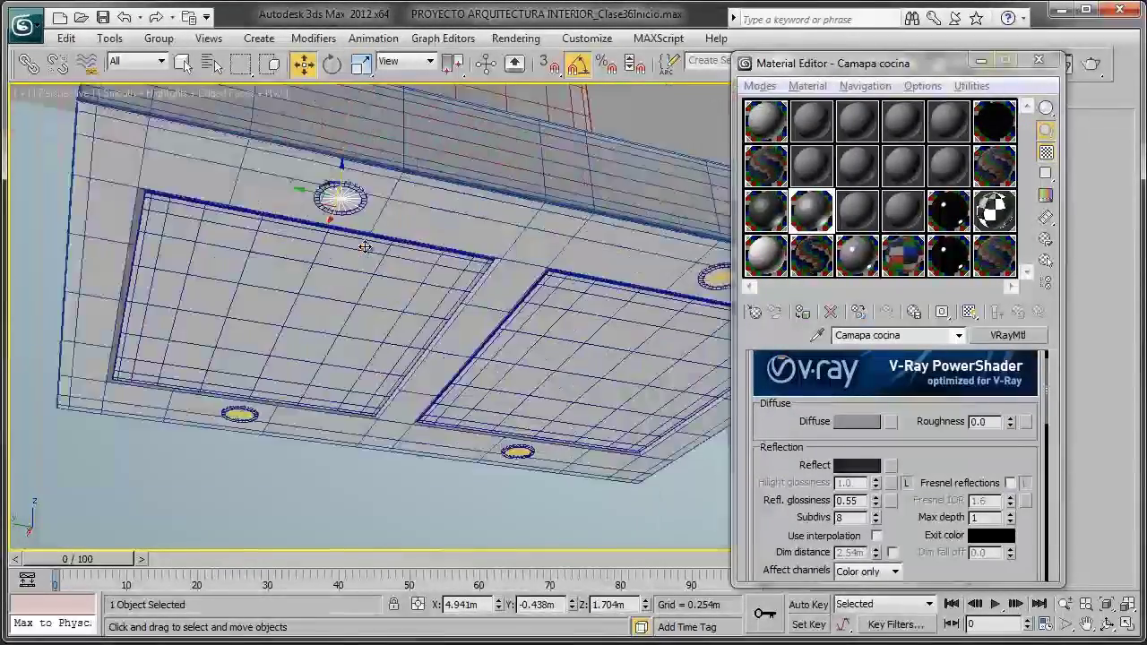
{"action": "scroll", "coordinate": [371, 228], "scroll_direction": "up", "scroll_amount": 3}
{"action": "scroll", "coordinate": [359, 233], "scroll_direction": "up", "scroll_amount": 3}
{"action": "scroll", "coordinate": [355, 236], "scroll_direction": "down", "scroll_amount": 3}
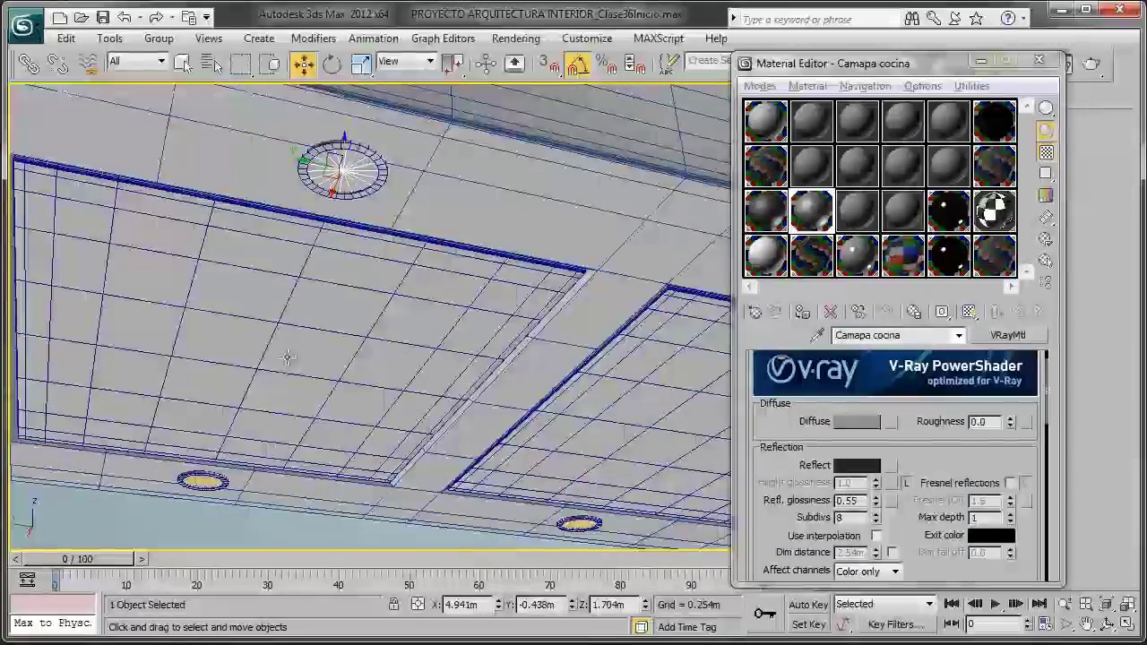
{"action": "scroll", "coordinate": [192, 393], "scroll_direction": "up", "scroll_amount": 2}
{"action": "left_click", "coordinate": [191, 391], "text": "ctrl"}
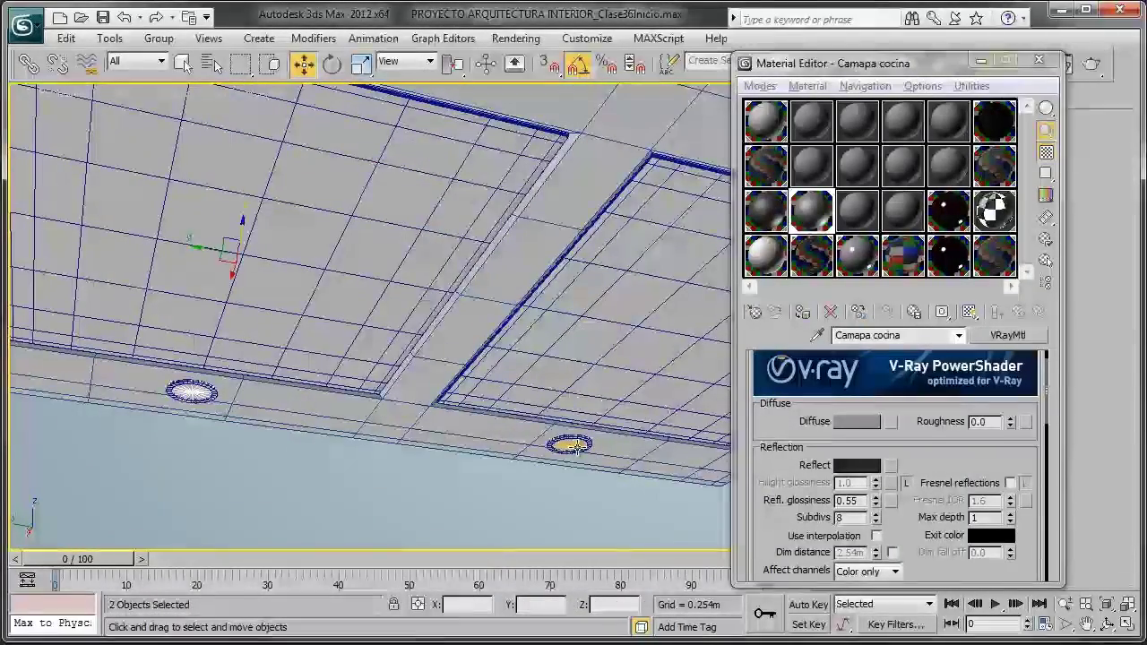
{"action": "middle_click_drag", "start_coordinate": [520, 333], "coordinate": [418, 334]}
{"action": "scroll", "coordinate": [418, 333], "scroll_direction": "down", "scroll_amount": 3}
{"action": "left_click", "coordinate": [615, 166], "text": "ctrl"}
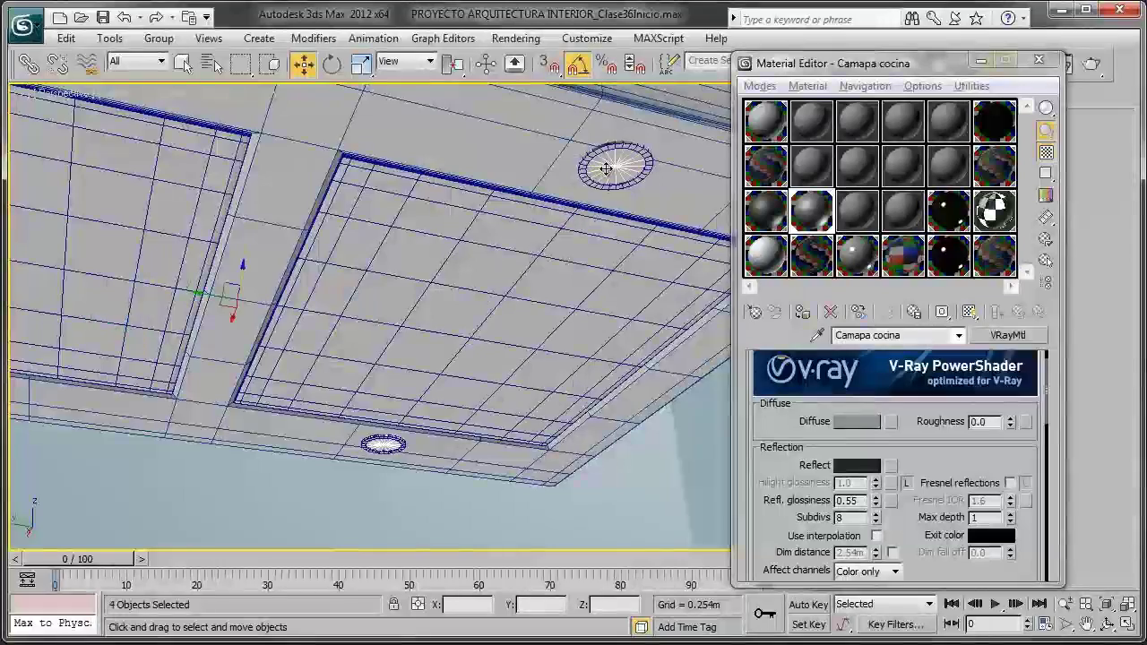
{"action": "scroll", "coordinate": [538, 215], "scroll_direction": "down", "scroll_amount": 3}
{"action": "scroll", "coordinate": [442, 266], "scroll_direction": "down", "scroll_amount": 2}
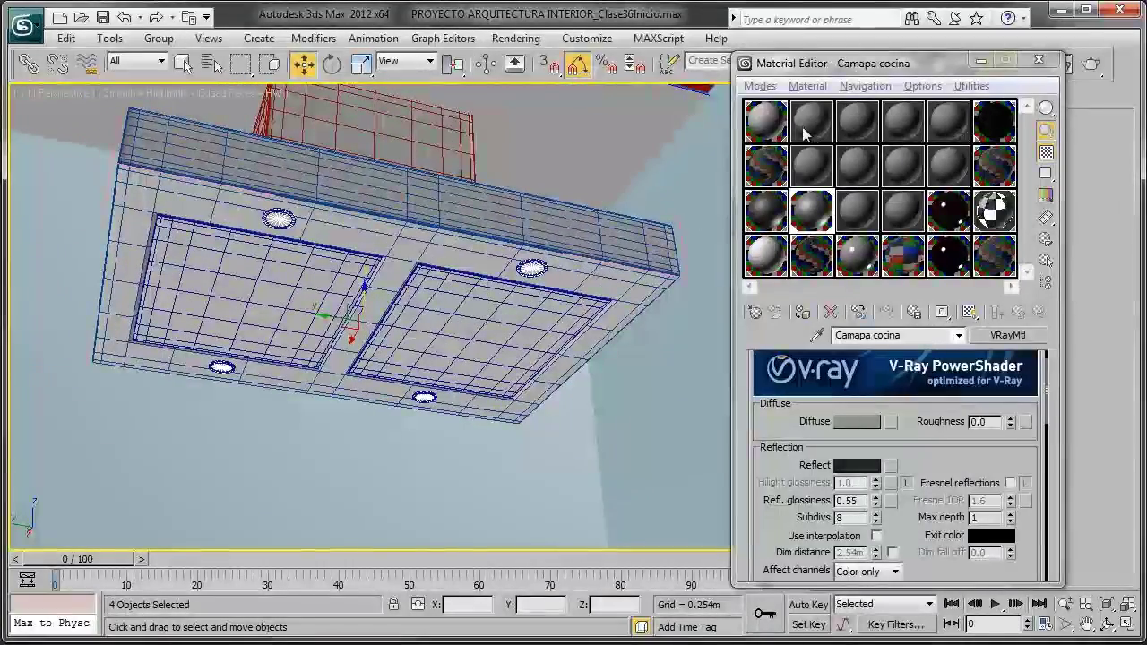
Step: Activate an unused sample slot and start renaming it 'Campana cocina luces'
{"action": "left_click", "coordinate": [856, 211]}
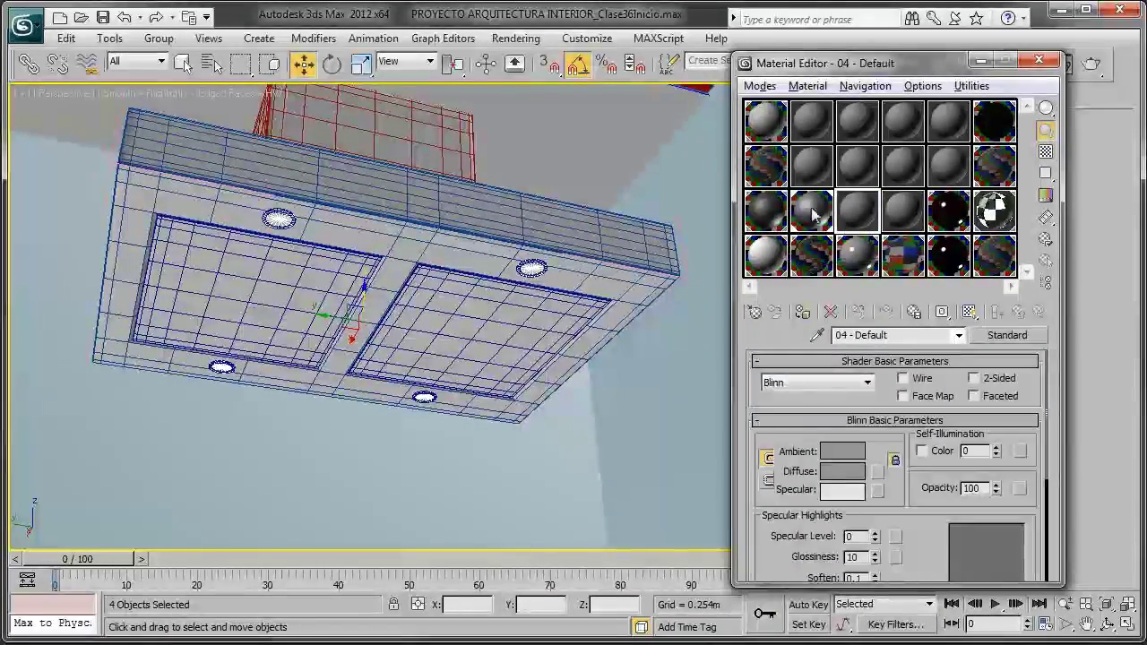
{"action": "left_click_drag", "start_coordinate": [887, 335], "coordinate": [798, 334]}
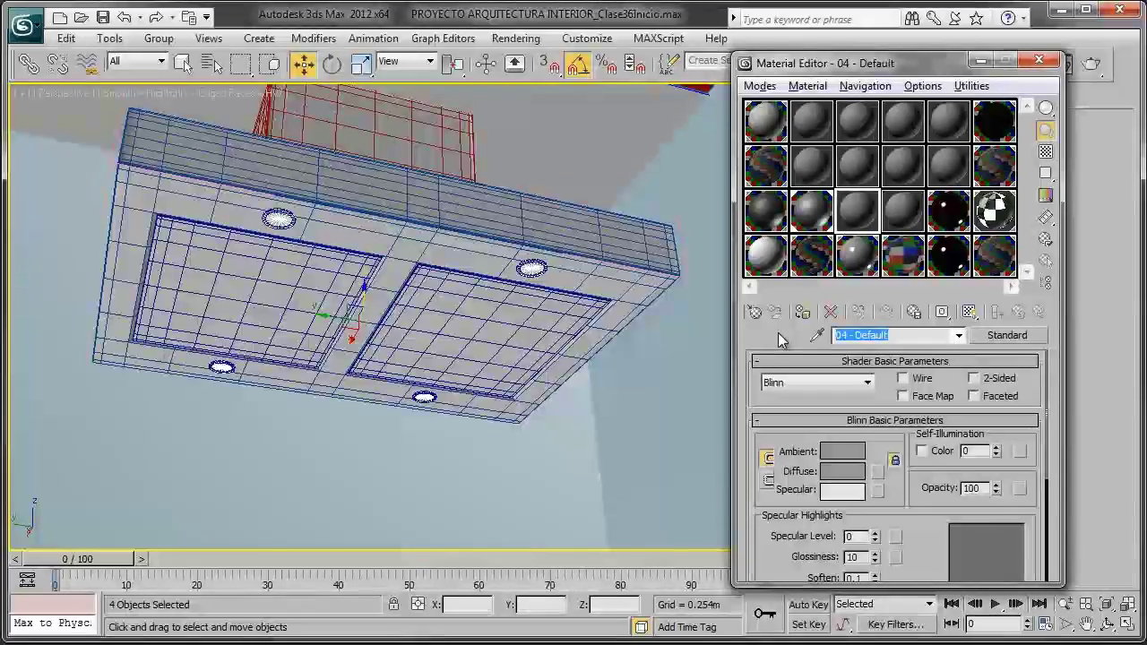
{"action": "type", "text": "Luce"}
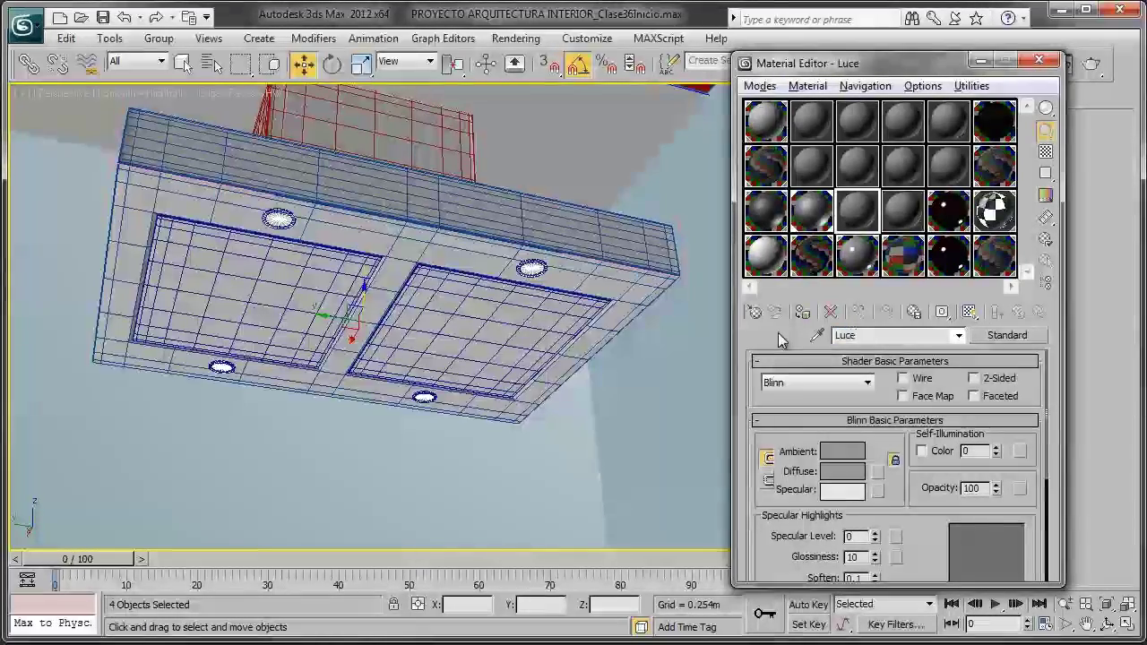
{"action": "key", "text": "BackSpace"}
{"action": "key", "text": "BackSpace"}
{"action": "key", "text": "BackSpace"}
{"action": "type", "text": "Campana"}
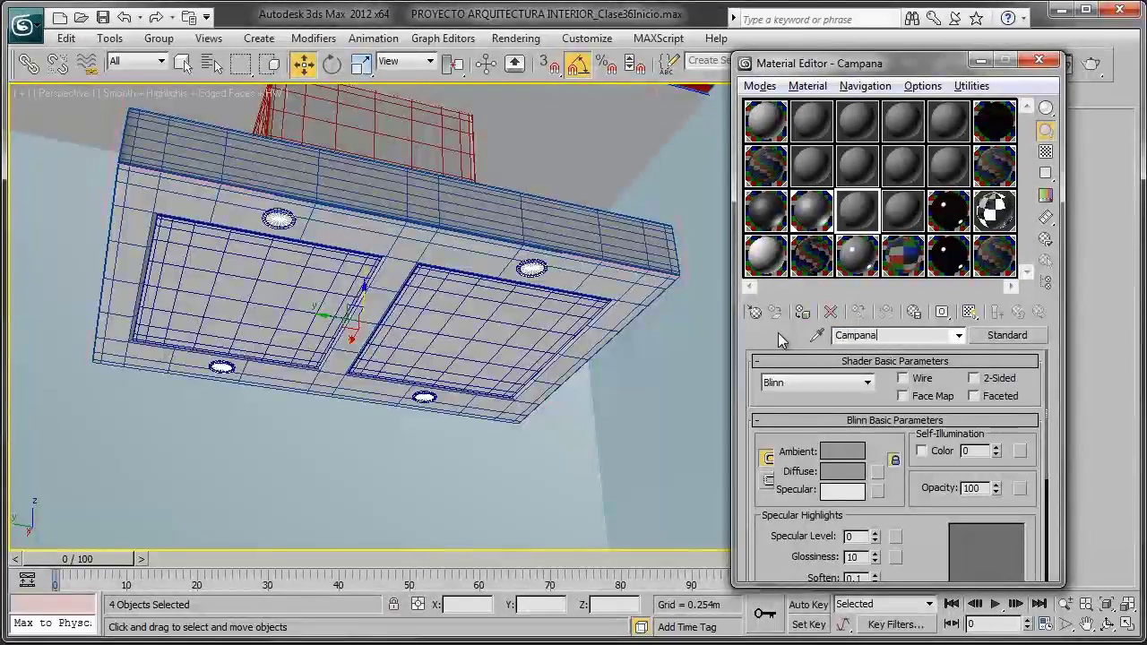
{"action": "type", "text": " co"}
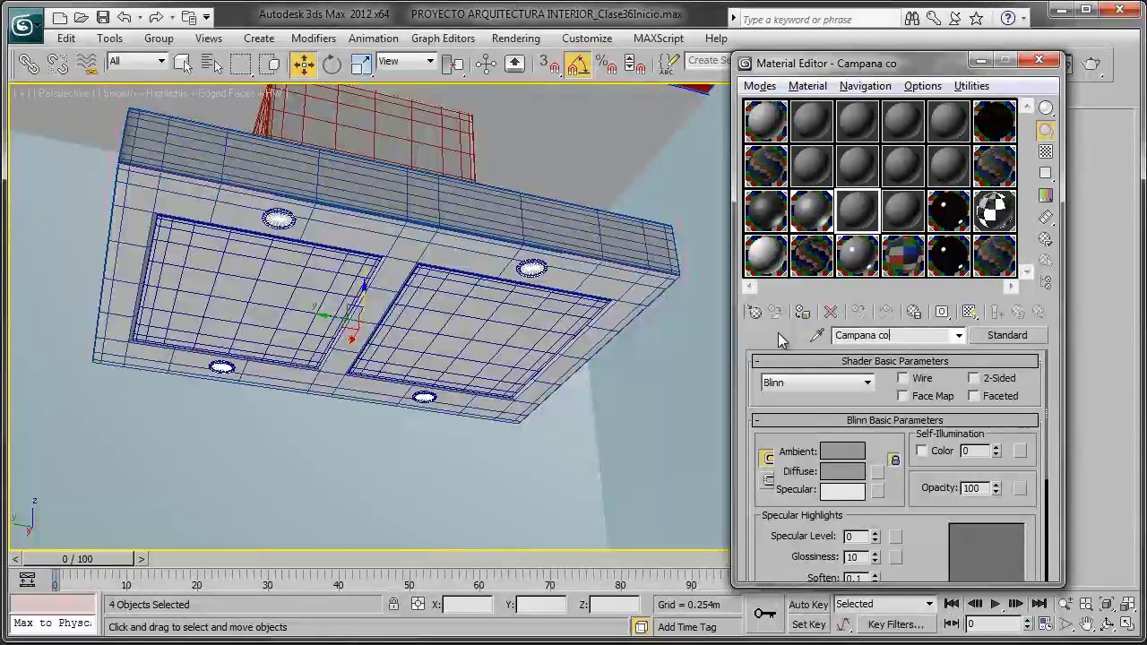
{"action": "type", "text": "co"}
{"action": "key", "text": "BackSpace"}
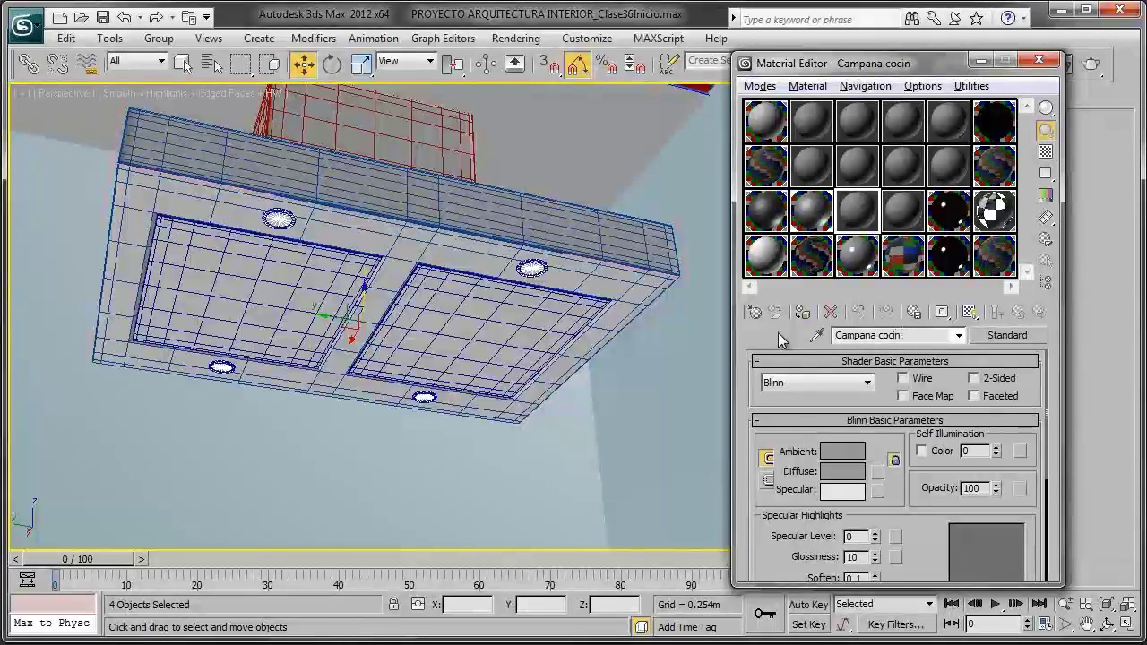
Step: Finish naming 'Campana cocina luces', make it a VRayLightMtl and assign it to the hood lights
{"action": "type", "text": "a lc"}
{"action": "type", "text": "uces"}
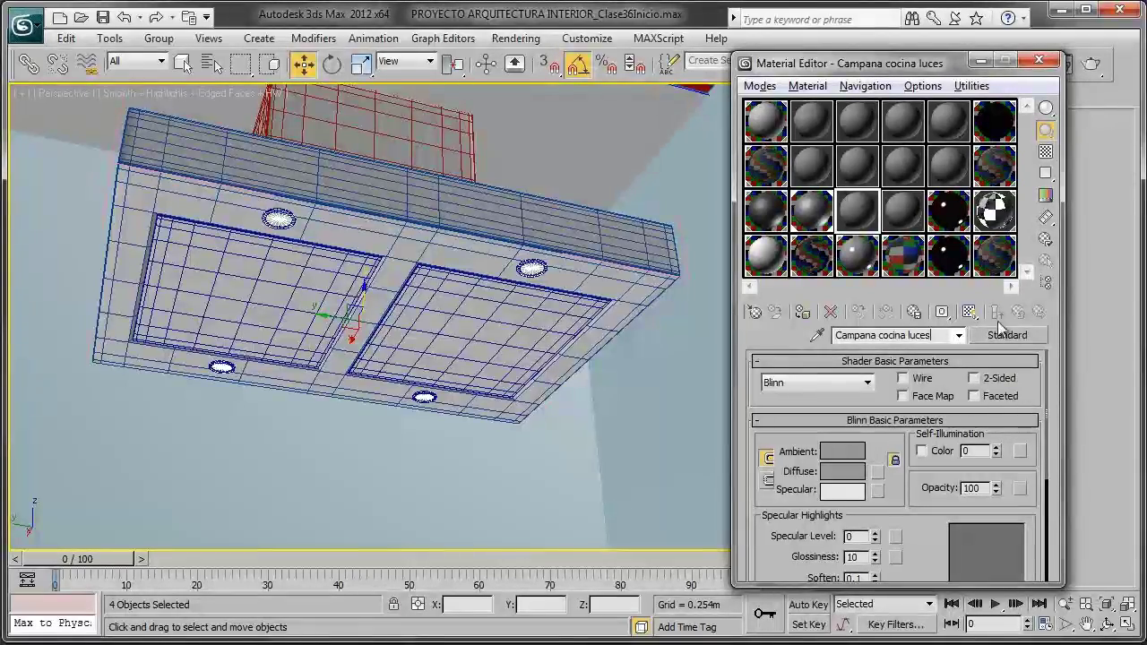
{"action": "left_click", "coordinate": [1002, 333]}
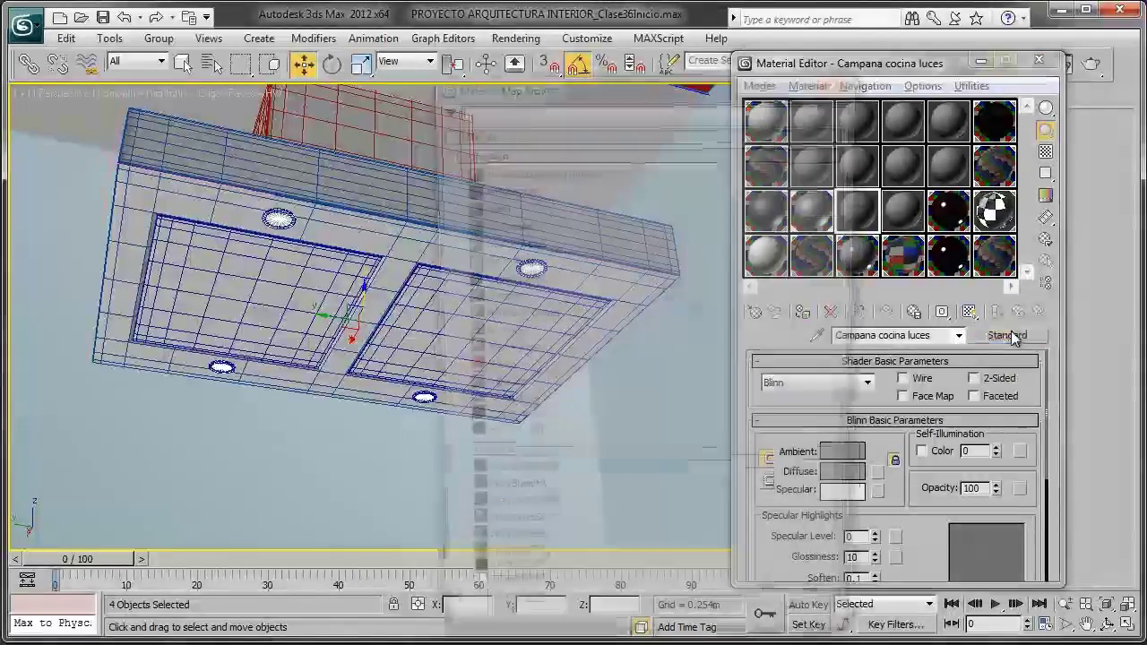
{"action": "left_click_drag", "start_coordinate": [630, 102], "coordinate": [592, 34]}
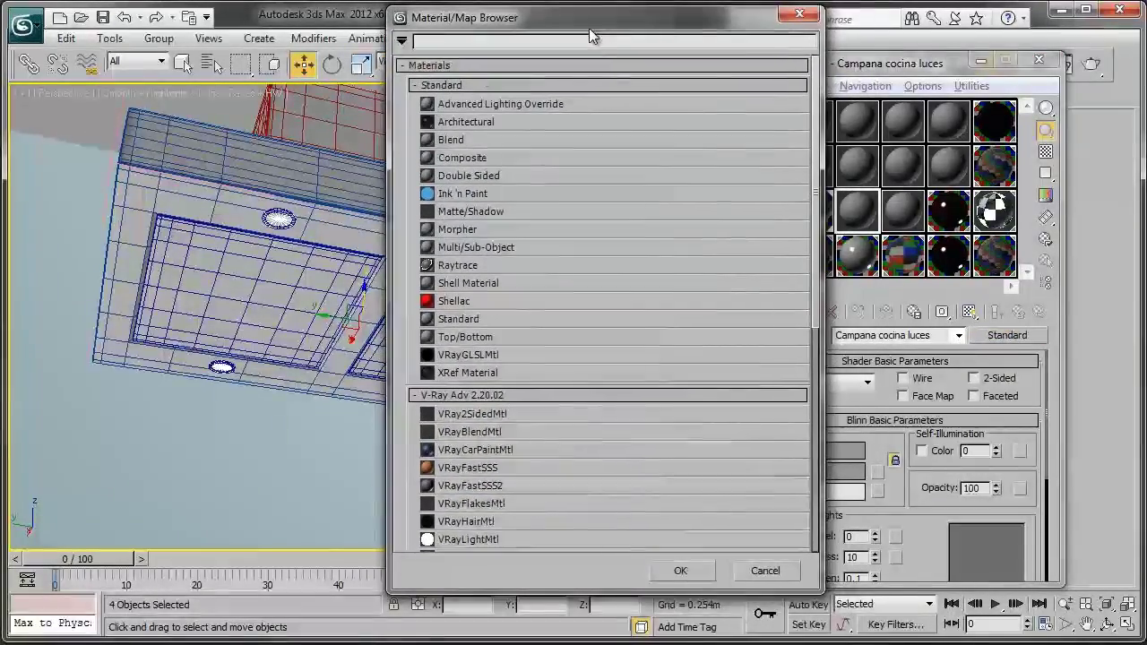
{"action": "scroll", "coordinate": [553, 240], "scroll_direction": "down", "scroll_amount": 3}
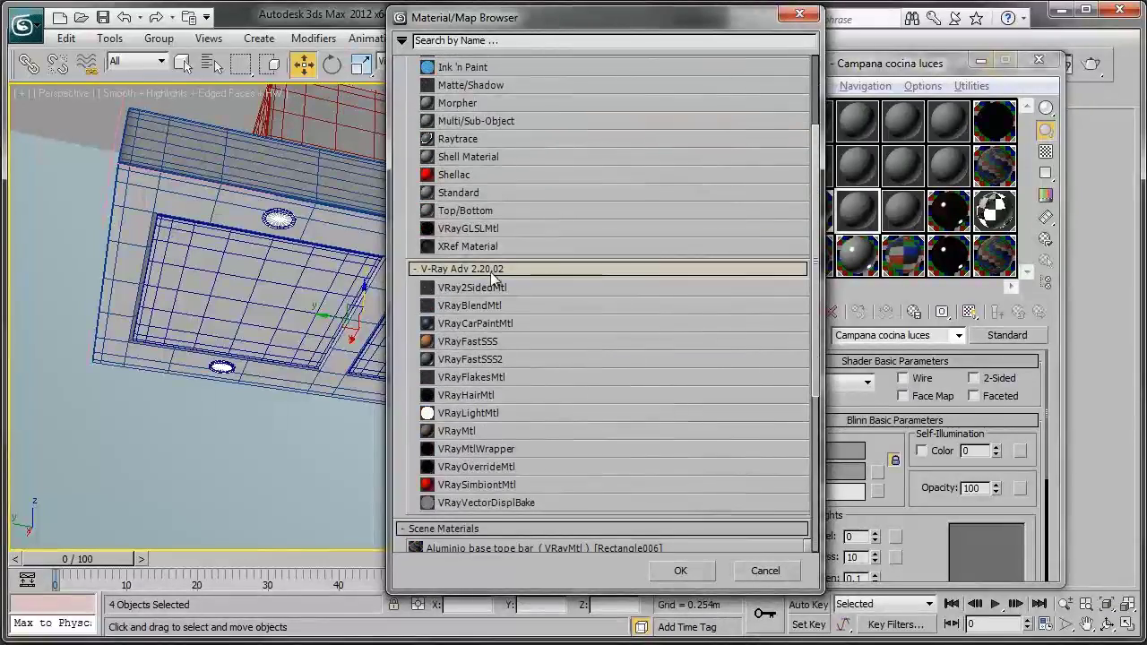
{"action": "double_click", "coordinate": [480, 416]}
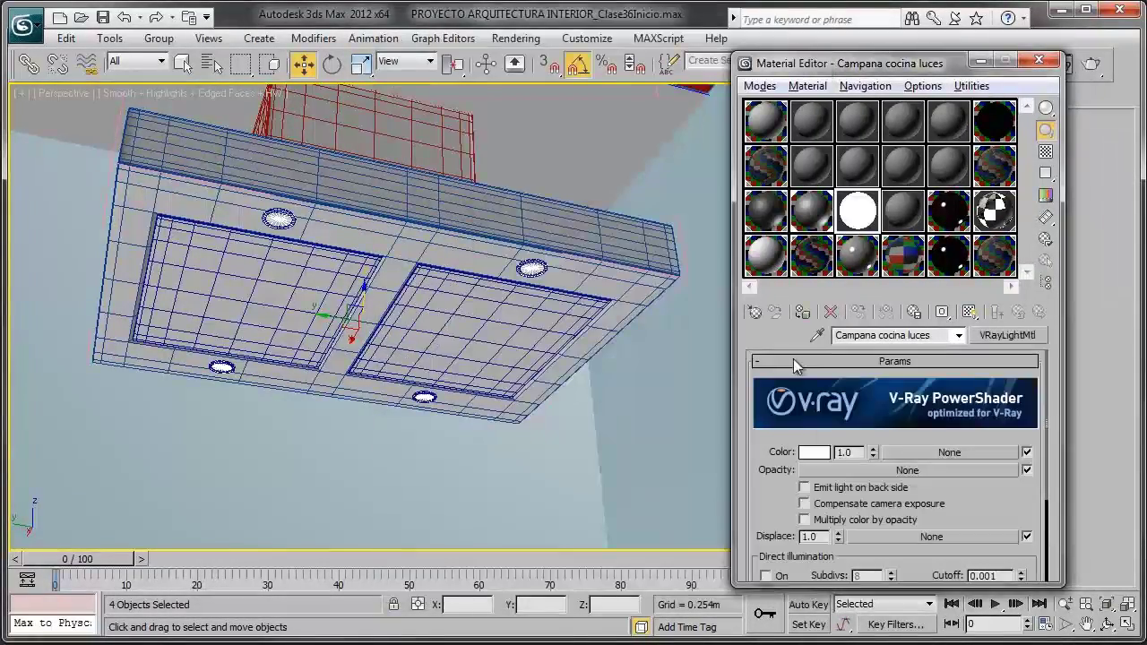
{"action": "left_click", "coordinate": [802, 312]}
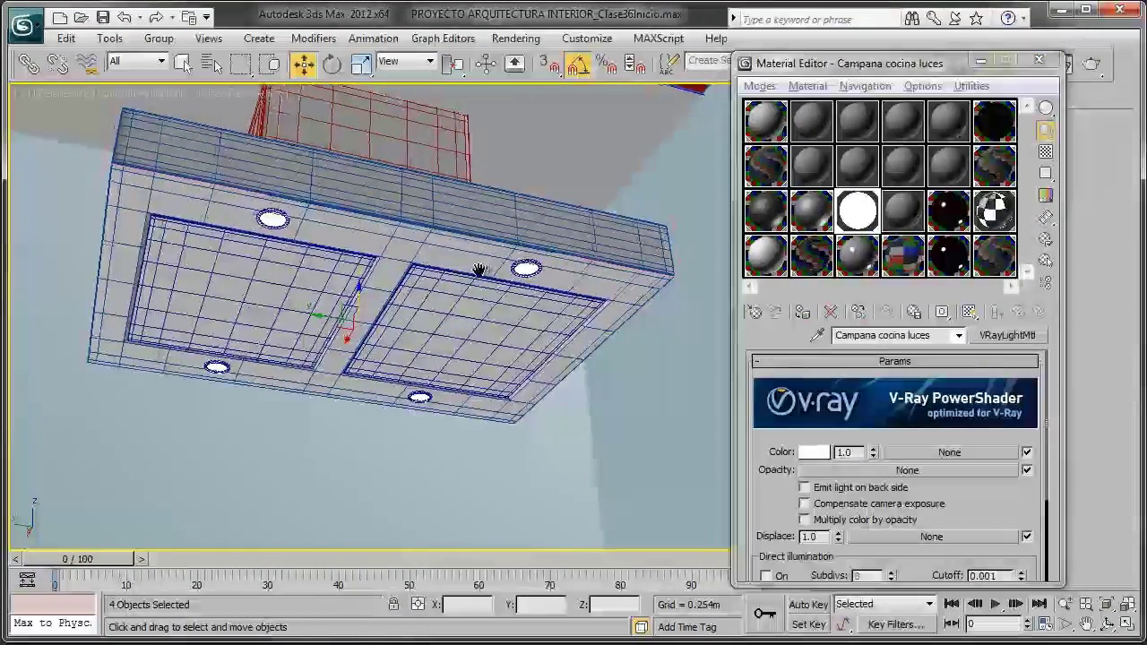
{"action": "scroll", "coordinate": [479, 269], "scroll_direction": "up", "scroll_amount": 3}
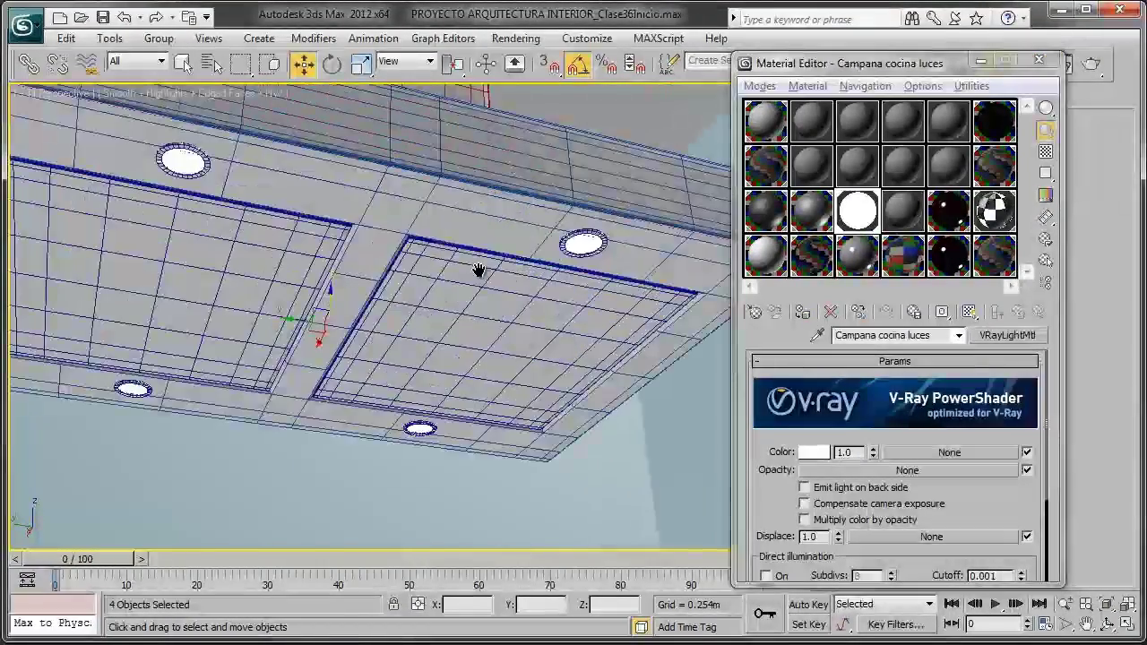
Step: Reselect all four hood lights and turn off edged faces in the shaded view
{"action": "left_click", "coordinate": [613, 218]}
{"action": "scroll", "coordinate": [674, 165], "scroll_direction": "up", "scroll_amount": 2}
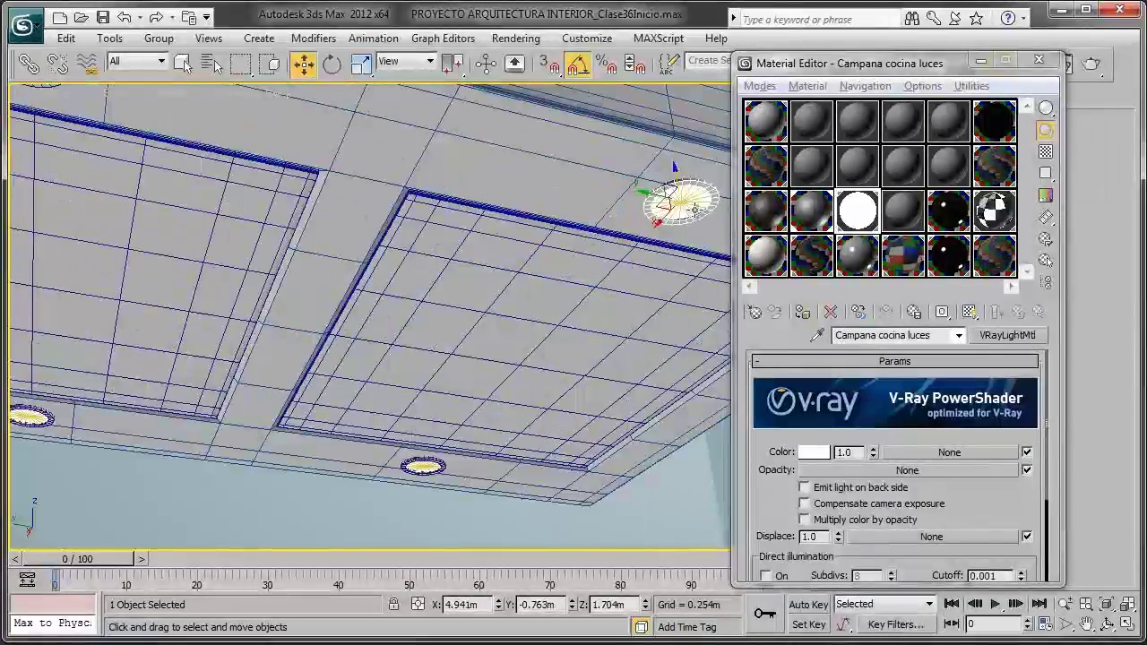
{"action": "middle_click_drag", "start_coordinate": [674, 165], "coordinate": [842, 240]}
{"action": "left_click", "coordinate": [231, 142], "text": "ctrl"}
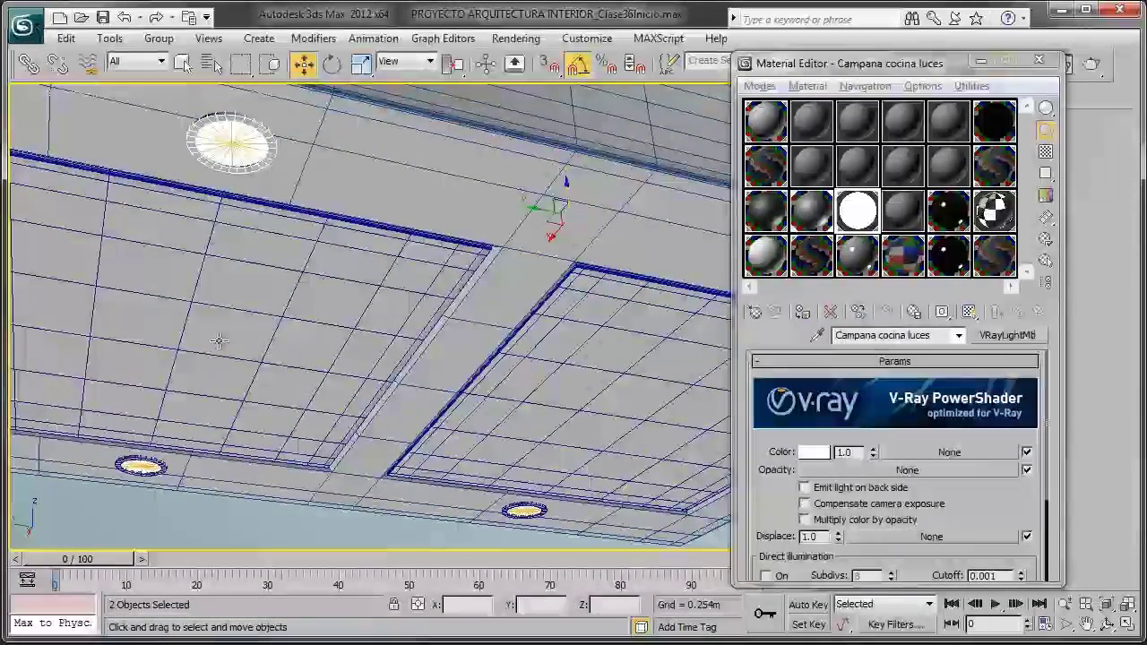
{"action": "left_click", "coordinate": [162, 466], "text": "ctrl"}
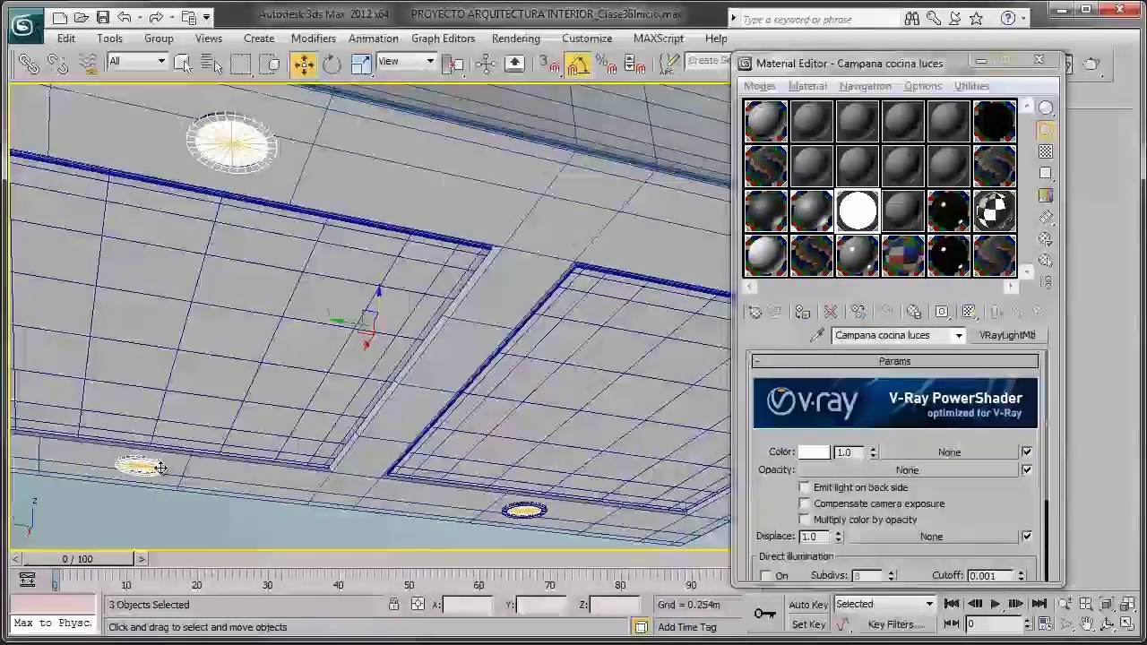
{"action": "left_click", "coordinate": [520, 508], "text": "ctrl"}
{"action": "key", "text": "F4"}
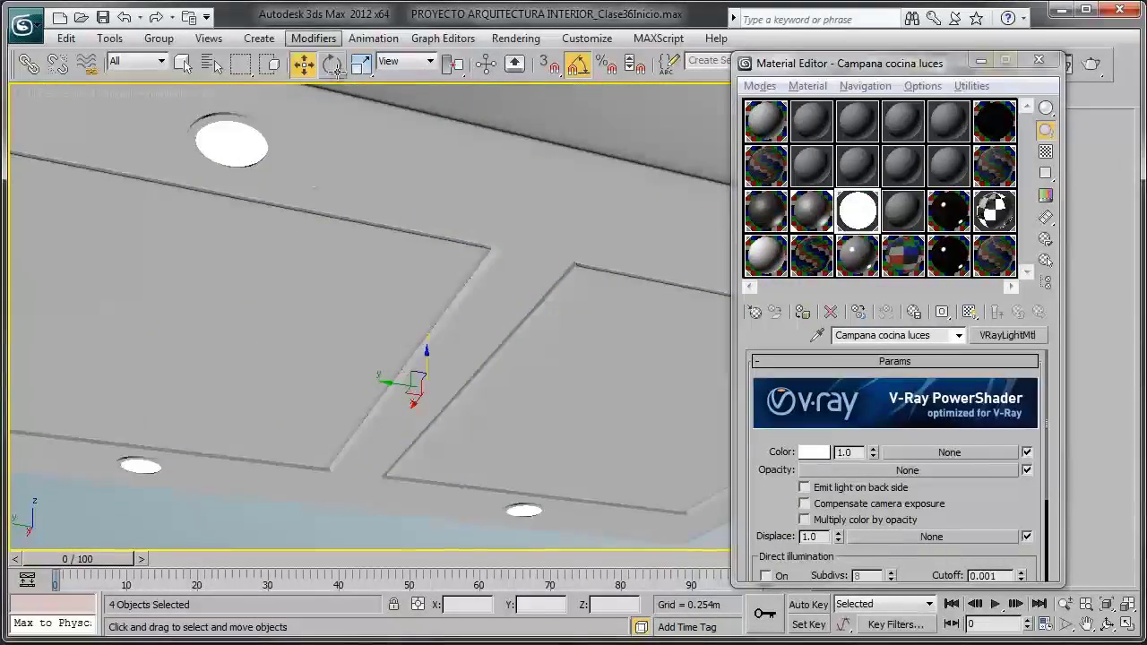
Step: Copy Lavaplatos into an empty slot as 'Campana aluminio' and assign it to the hood lights
{"action": "left_click", "coordinate": [806, 201]}
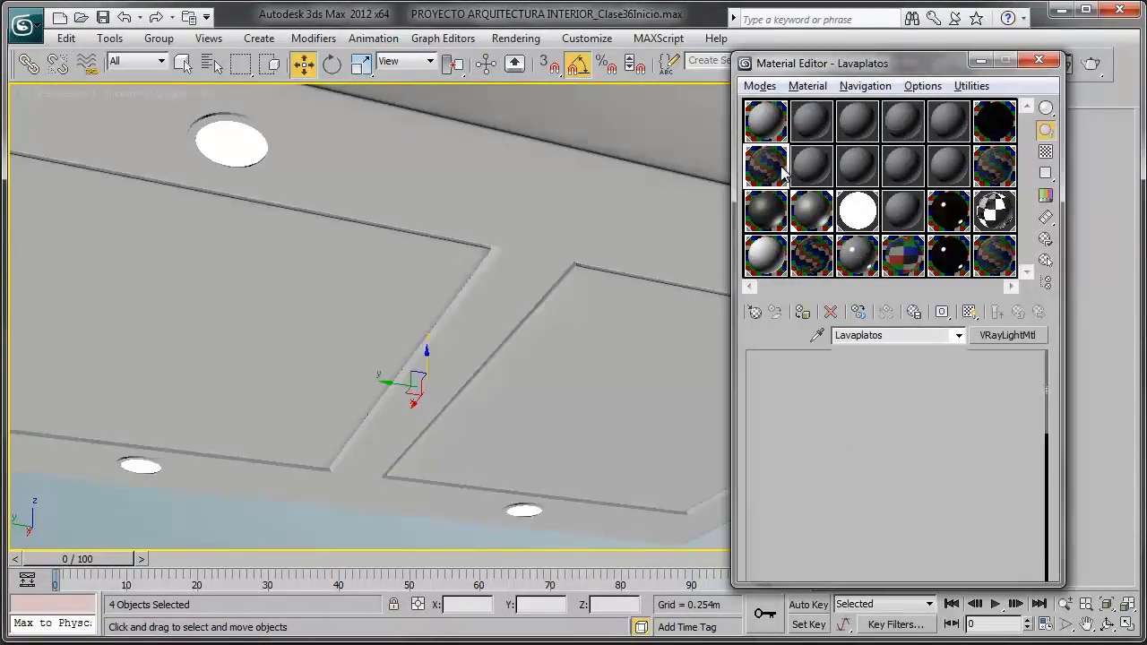
{"action": "scroll", "coordinate": [504, 340], "scroll_direction": "down", "scroll_amount": 5}
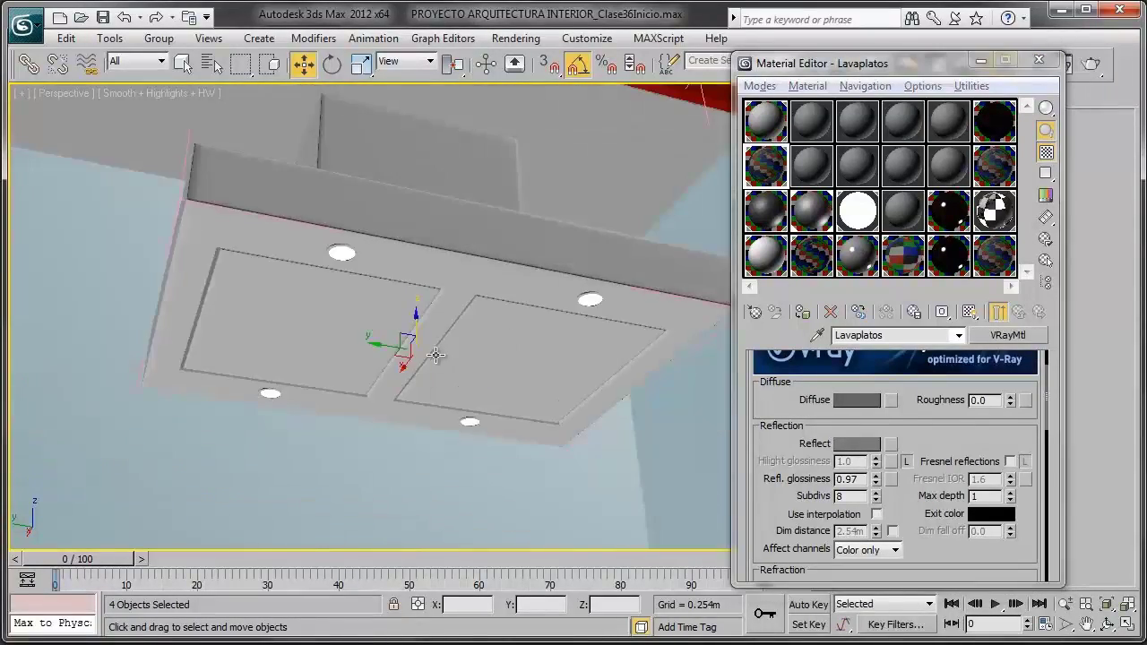
{"action": "scroll", "coordinate": [313, 412], "scroll_direction": "down", "scroll_amount": 5}
{"action": "scroll", "coordinate": [113, 495], "scroll_direction": "down", "scroll_amount": 5}
{"action": "middle_click_drag", "start_coordinate": [113, 495], "coordinate": [431, 284], "text": "alt"}
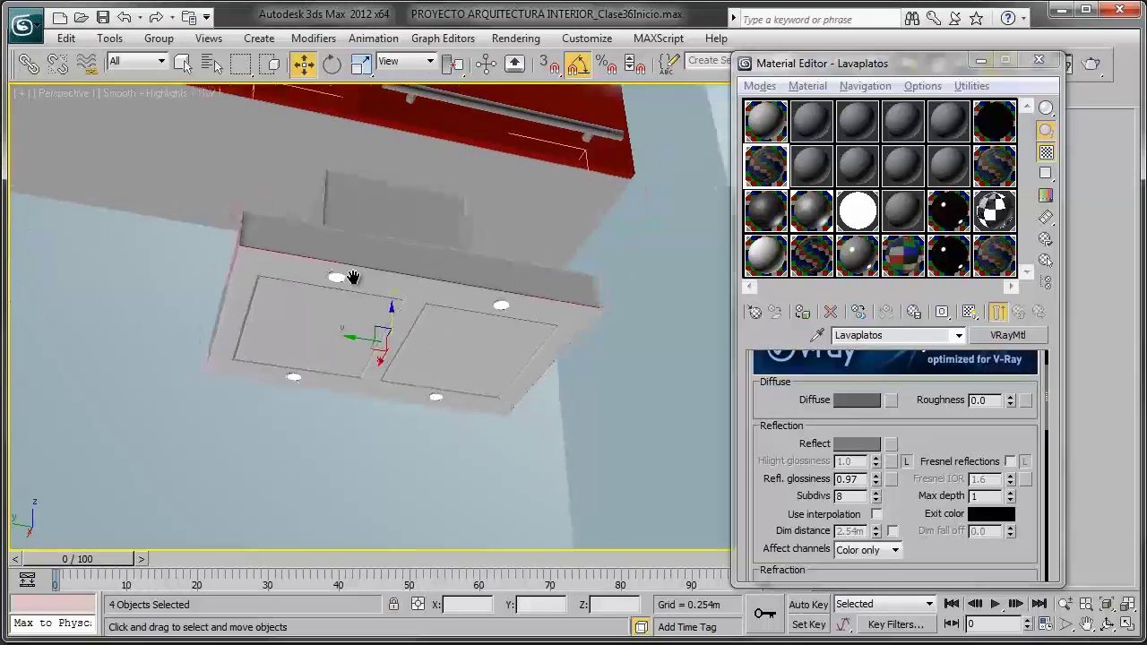
{"action": "scroll", "coordinate": [350, 282], "scroll_direction": "up", "scroll_amount": 4}
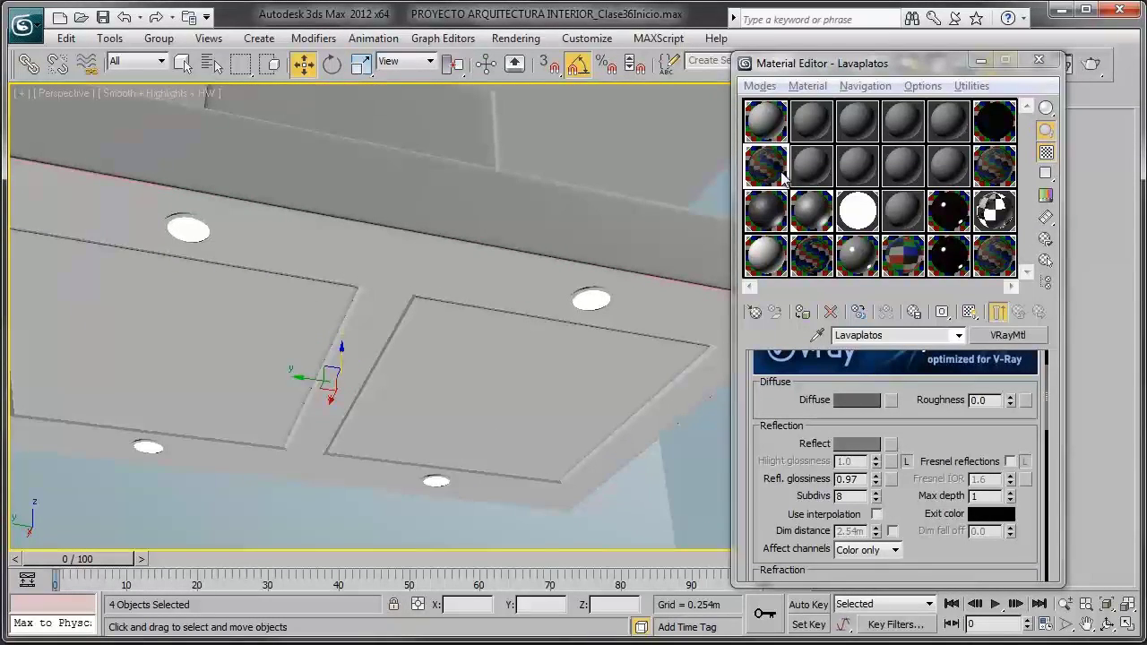
{"action": "left_click_drag", "start_coordinate": [782, 177], "coordinate": [811, 165]}
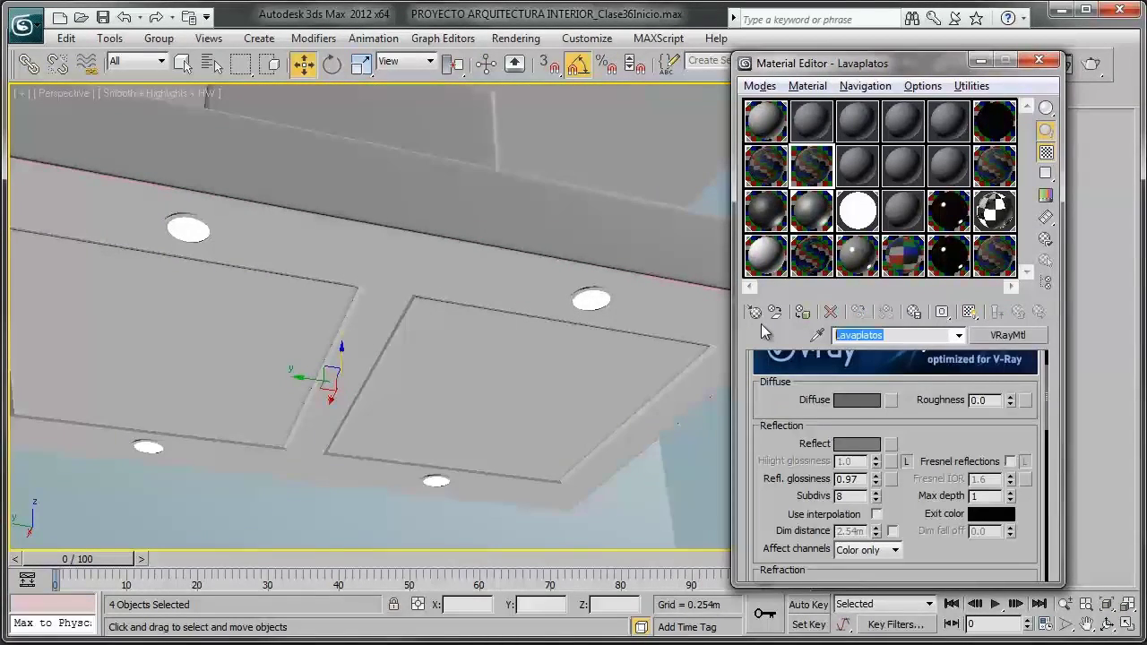
{"action": "type", "text": "Campana aluminio"}
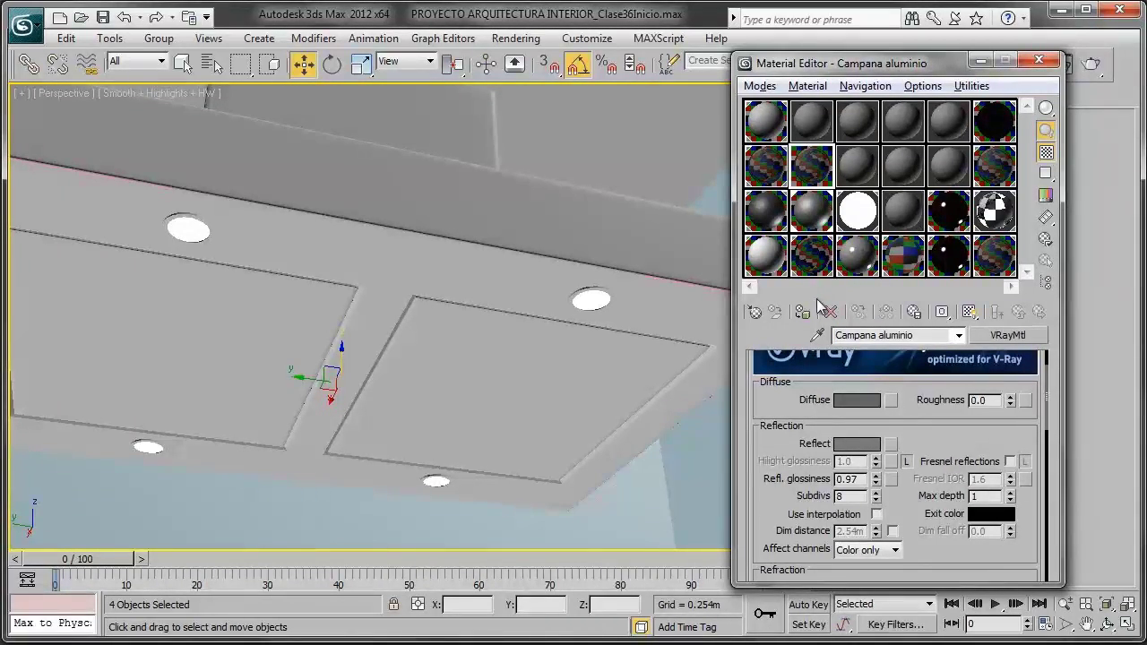
{"action": "left_click", "coordinate": [803, 312]}
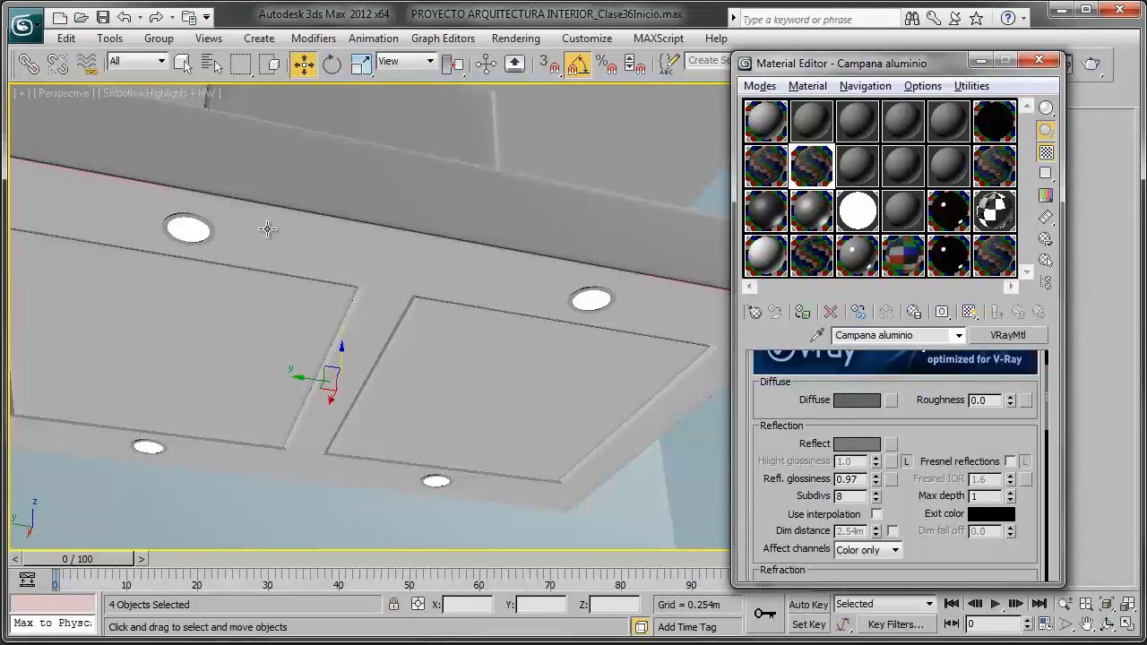
Step: Darken the Campana aluminio diffuse colour from grey 99 to grey 74
{"action": "left_click", "coordinate": [854, 403]}
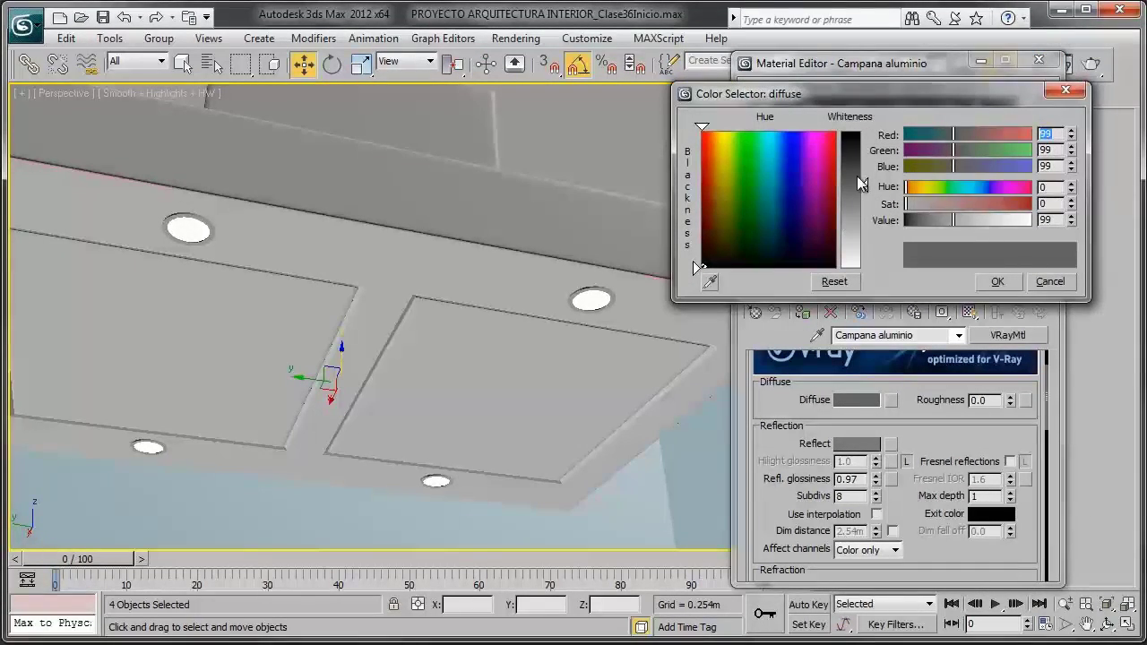
{"action": "left_click_drag", "start_coordinate": [858, 183], "coordinate": [853, 171]}
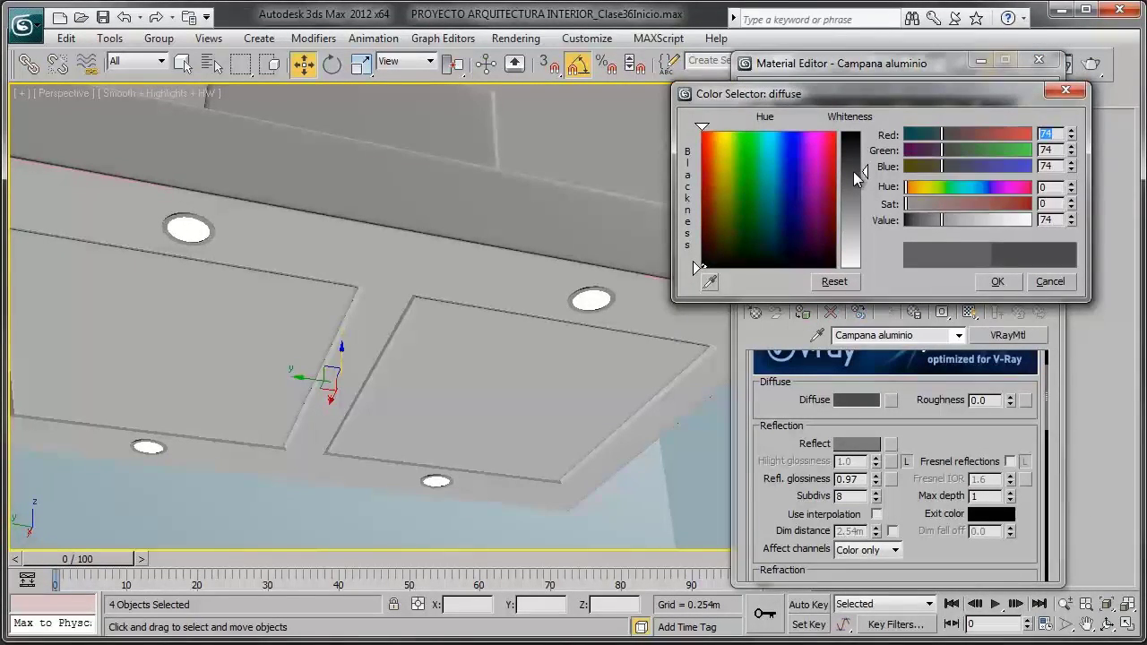
{"action": "left_click", "coordinate": [997, 282]}
Step: Move both ceiling grease-trap panels slightly down along Z, then select the Camapa cocina material slot
{"action": "left_click", "coordinate": [444, 332]}
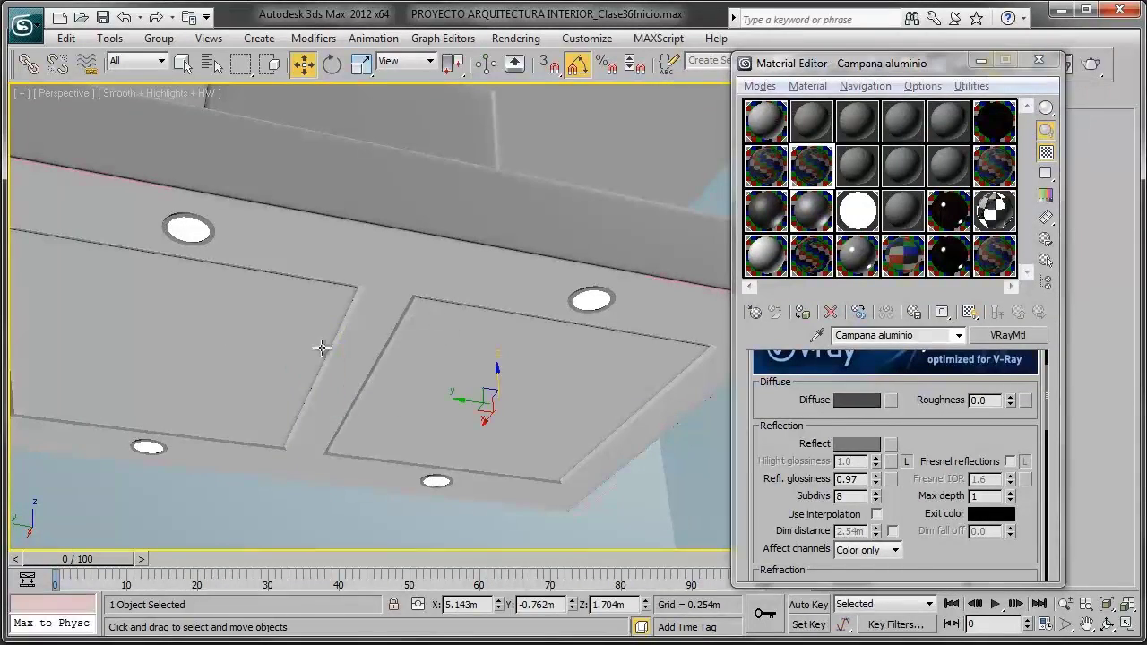
{"action": "key", "text": "F4"}
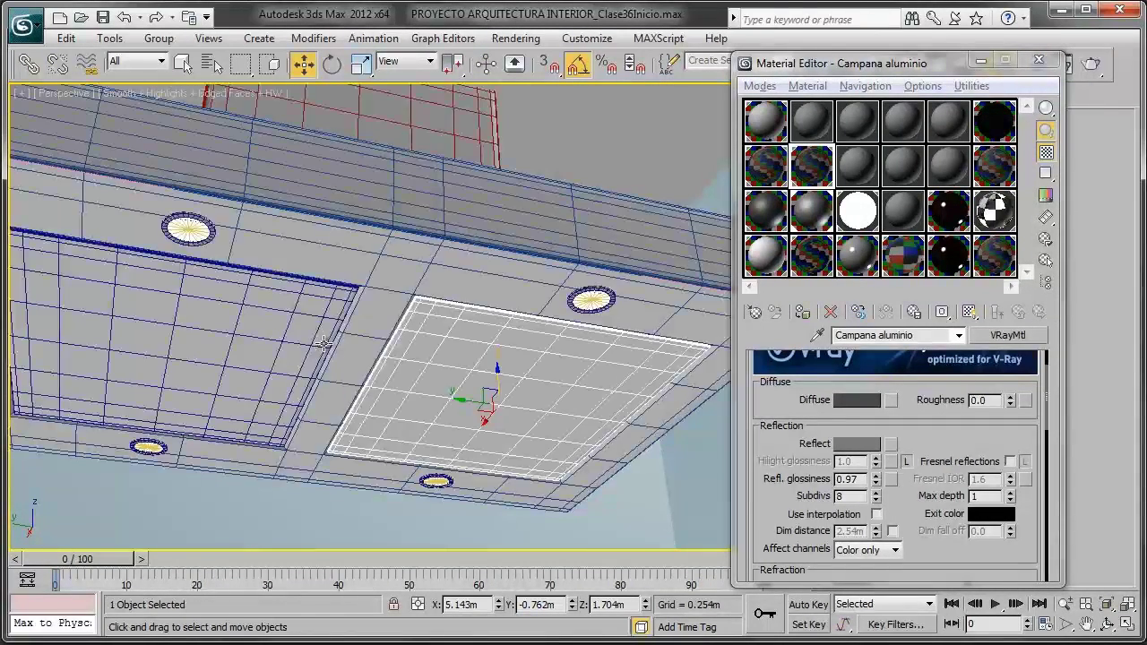
{"action": "key", "text": "F4"}
{"action": "left_click", "coordinate": [266, 343], "text": "ctrl"}
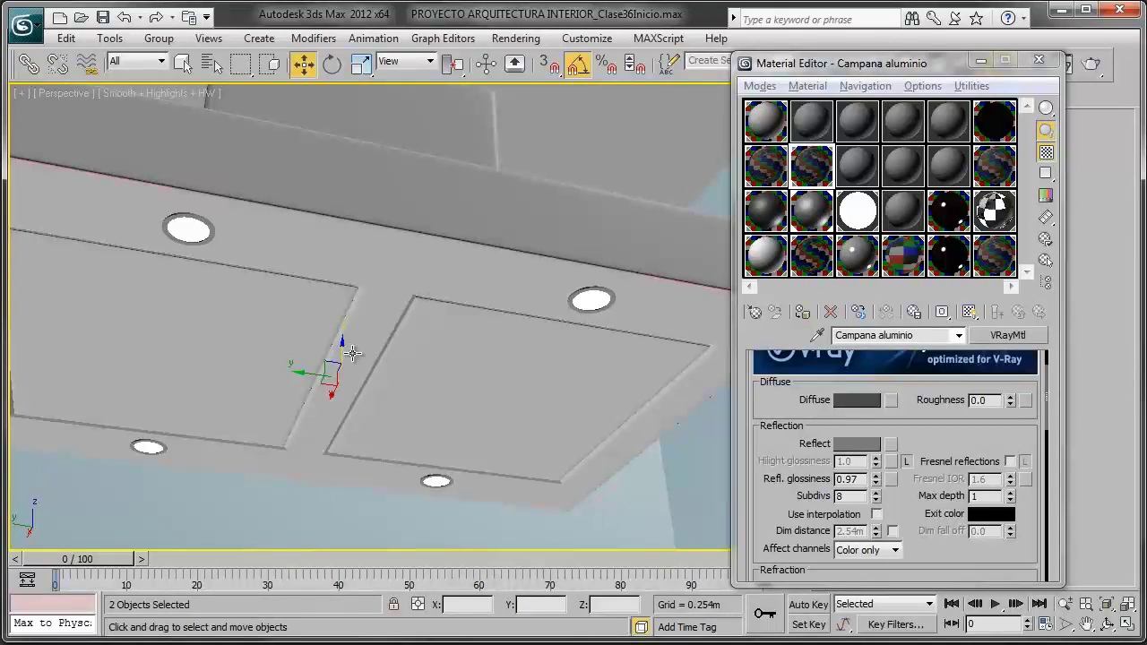
{"action": "left_click_drag", "start_coordinate": [341, 348], "coordinate": [441, 408]}
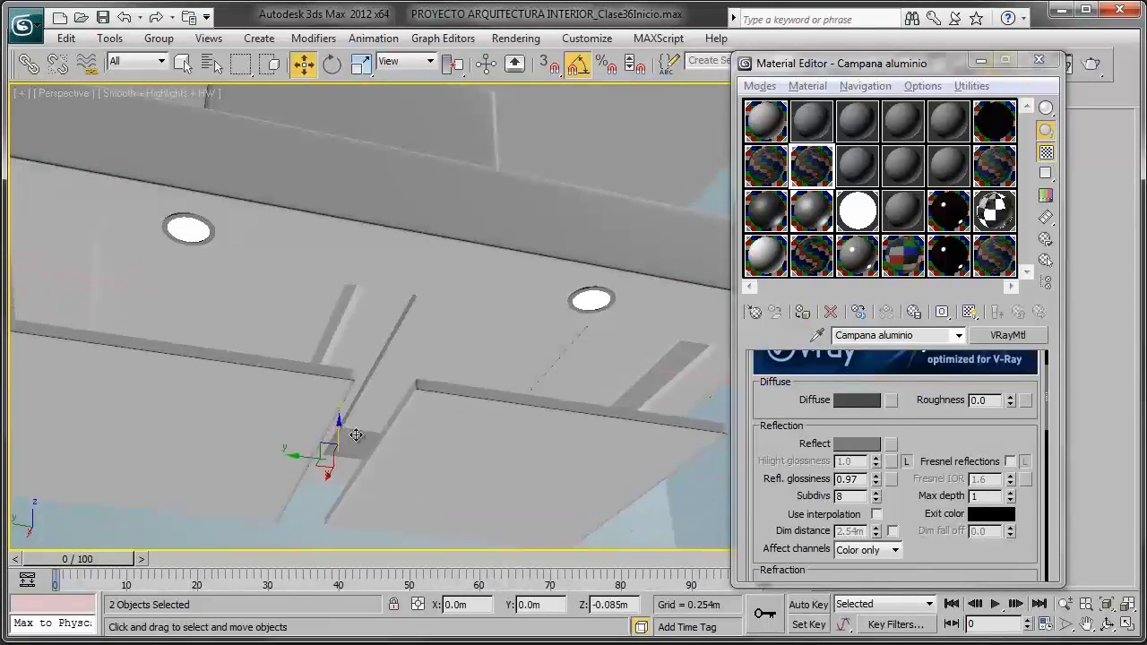
{"action": "mouse_move", "coordinate": [441, 408]}
{"action": "middle_mouse_down", "text": "alt"}
{"action": "mouse_move", "coordinate": [348, 400]}
{"action": "mouse_move", "coordinate": [423, 448]}
{"action": "mouse_move", "coordinate": [422, 476]}
{"action": "middle_mouse_up", "text": "alt"}
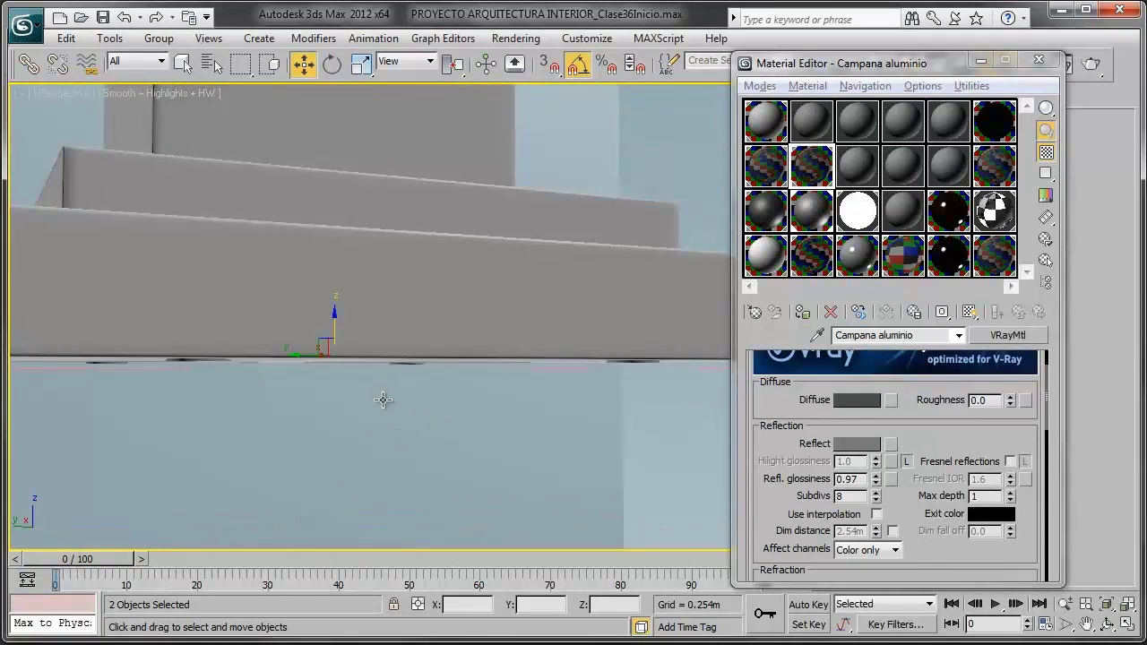
{"action": "mouse_move", "coordinate": [384, 400]}
{"action": "middle_mouse_down", "text": "alt"}
{"action": "mouse_move", "coordinate": [351, 341]}
{"action": "mouse_move", "coordinate": [507, 307]}
{"action": "middle_mouse_up", "text": "alt"}
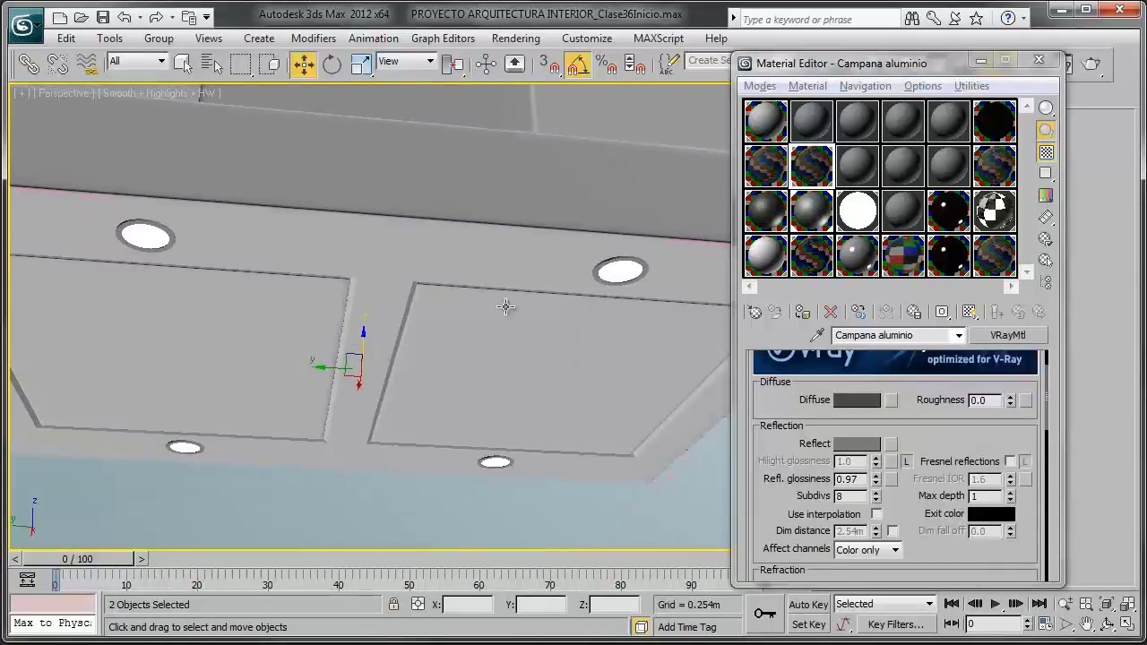
{"action": "left_click", "coordinate": [819, 220]}
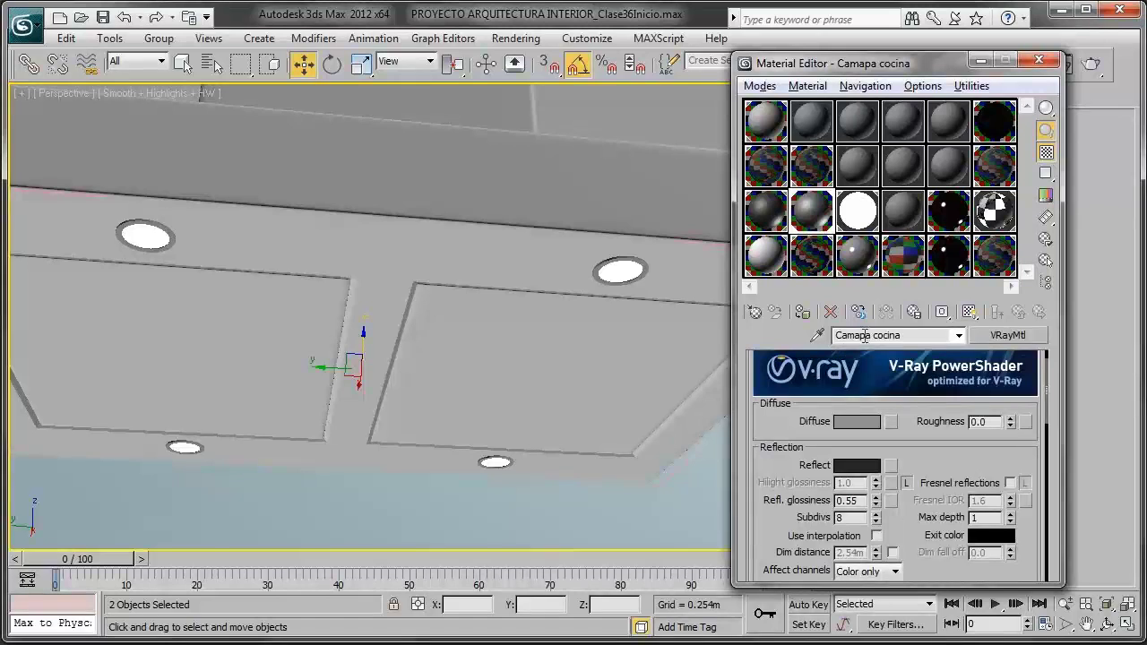
Step: Copy Camapa cocina into an empty slot as 'Camapa cocina trampa de…' and move the editor left
{"action": "left_click", "coordinate": [851, 174]}
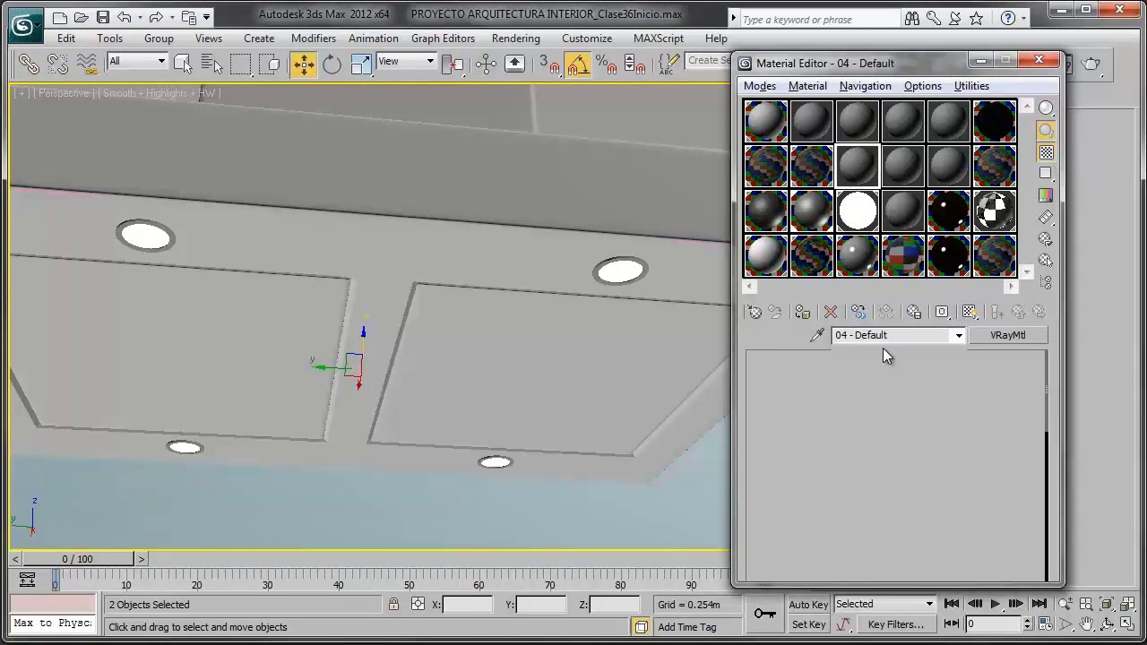
{"action": "left_click_drag", "start_coordinate": [812, 211], "coordinate": [856, 166]}
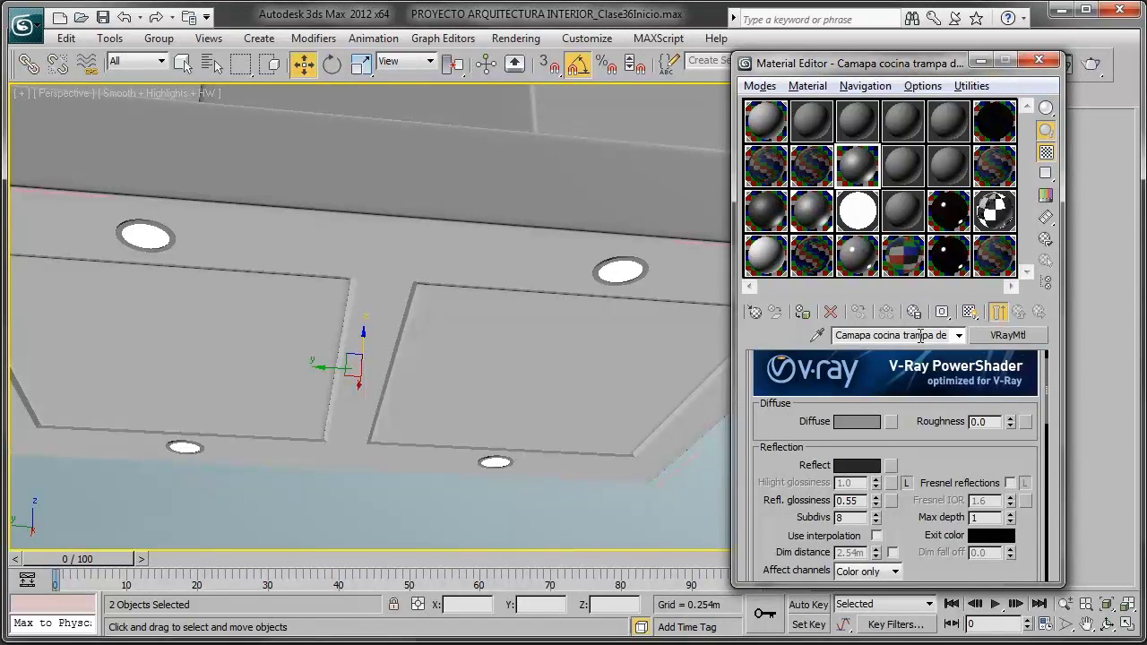
{"action": "left_click_drag", "start_coordinate": [957, 65], "coordinate": [720, 55]}
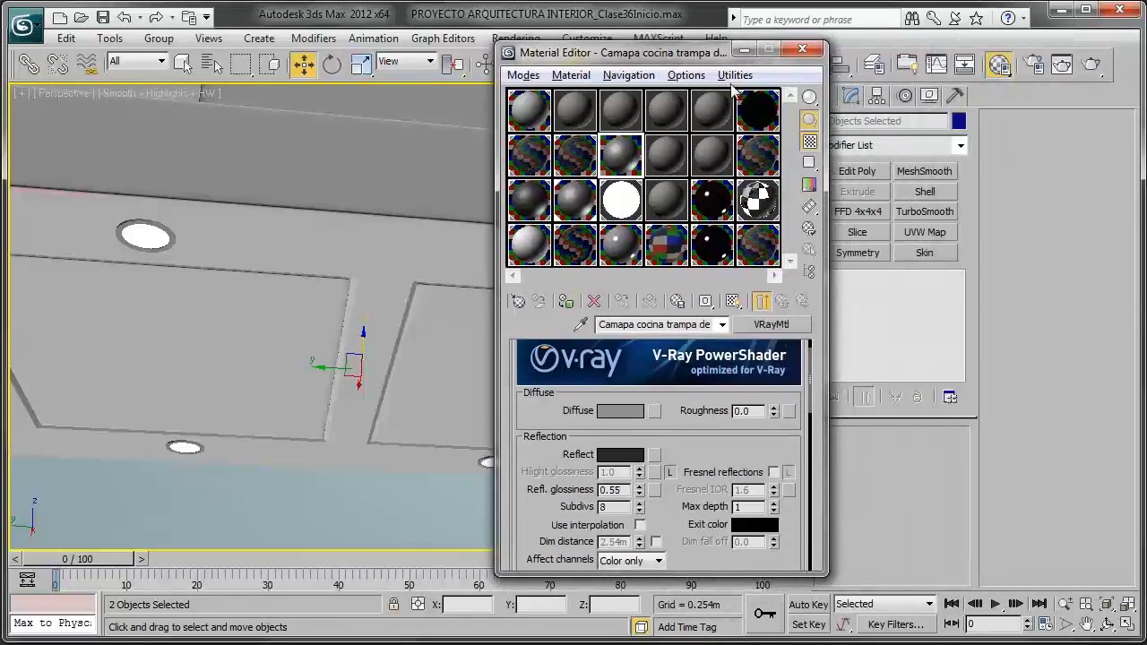
Step: Add a UVW Map modifier with Box mapping to the two grease-trap objects
{"action": "left_click", "coordinate": [915, 146]}
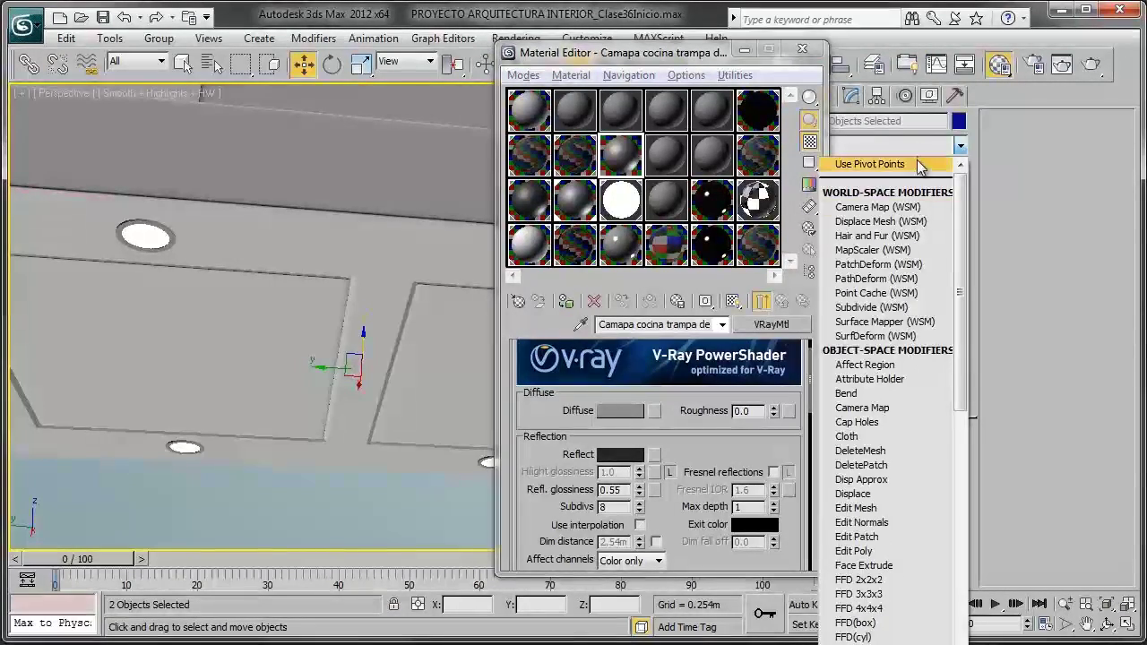
{"action": "left_click", "coordinate": [910, 146]}
{"action": "left_click", "coordinate": [931, 235]}
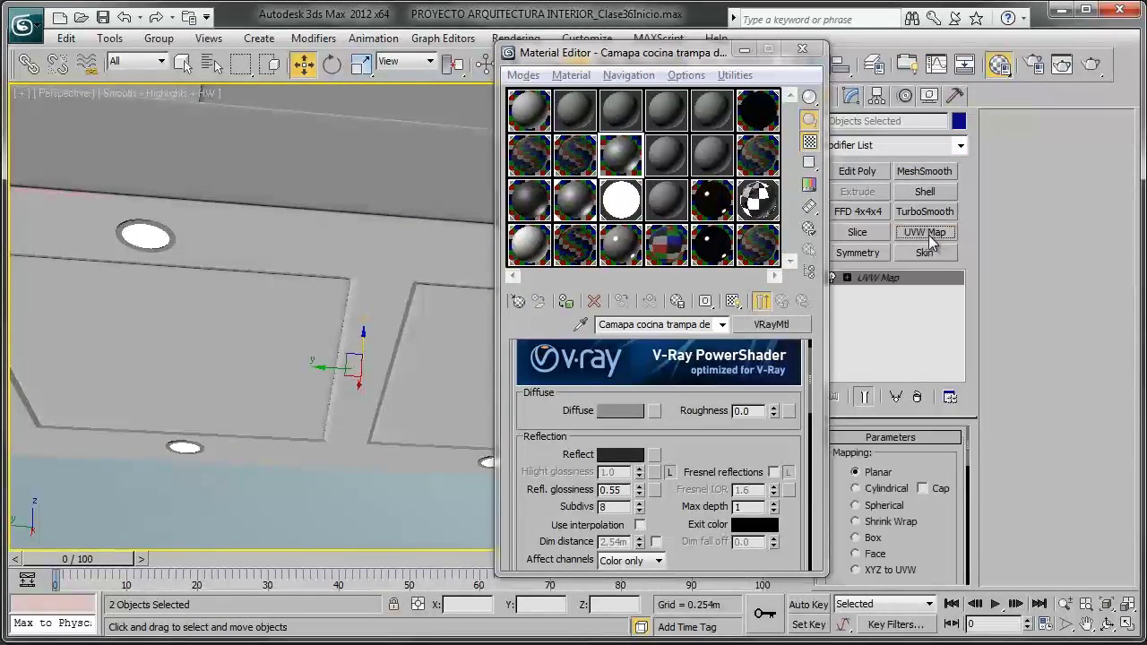
{"action": "middle_click_drag", "start_coordinate": [360, 333], "coordinate": [362, 245]}
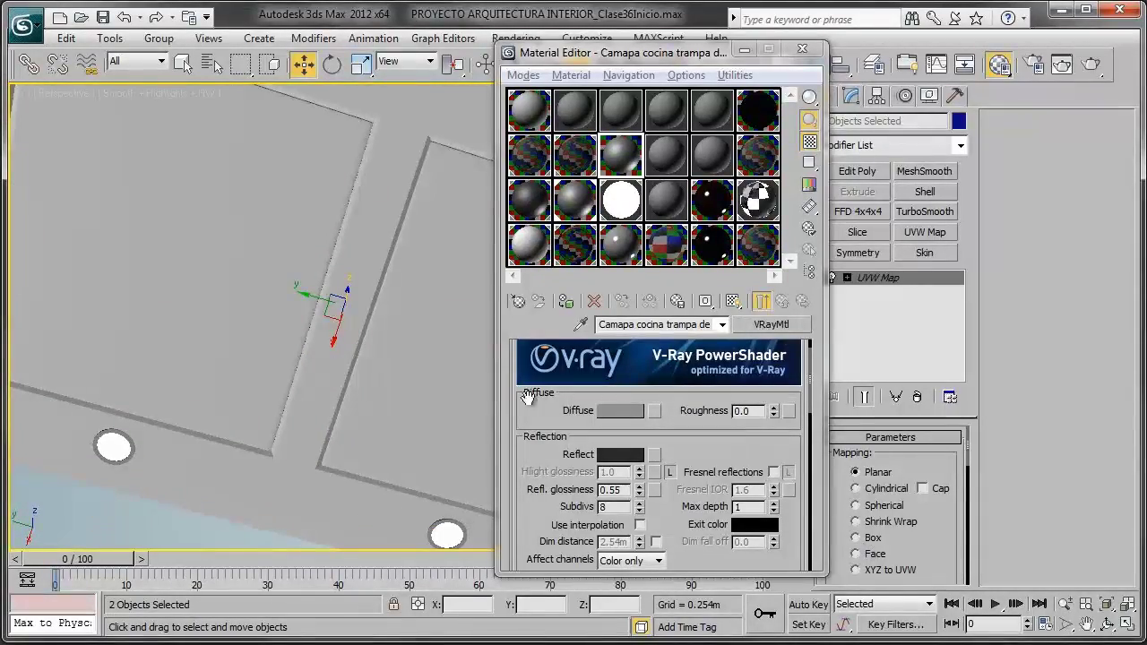
{"action": "mouse_move", "coordinate": [277, 353]}
{"action": "middle_mouse_down", "text": "alt"}
{"action": "mouse_move", "coordinate": [401, 425]}
{"action": "mouse_move", "coordinate": [315, 405]}
{"action": "middle_mouse_up", "text": "alt"}
{"action": "key", "text": "F3"}
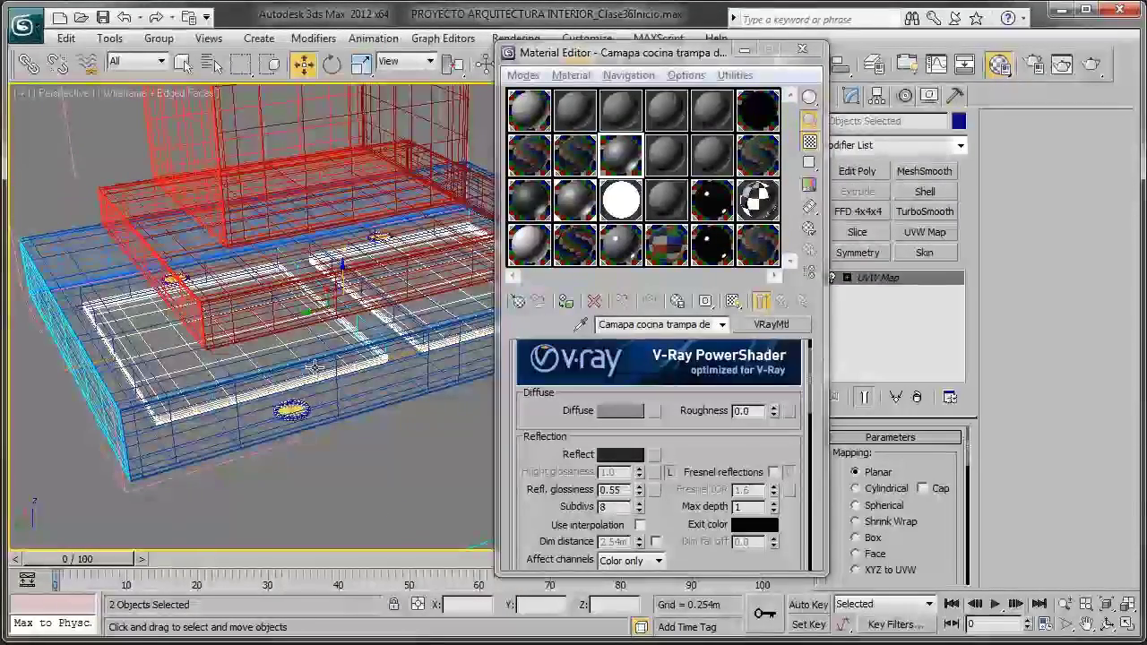
{"action": "left_click", "coordinate": [874, 537]}
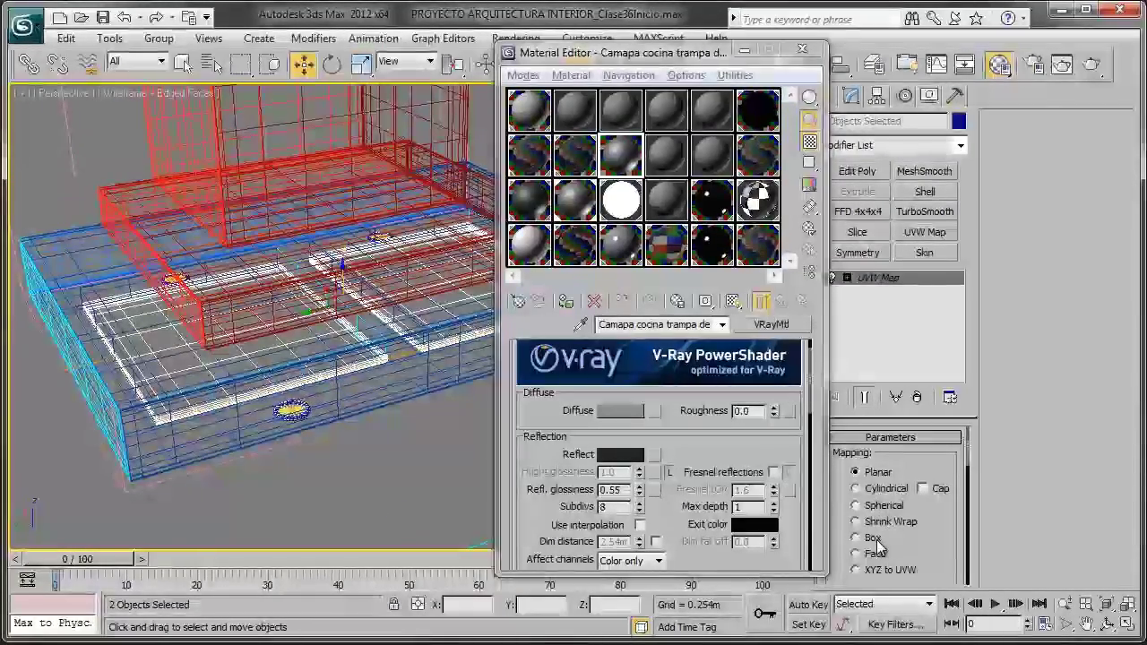
{"action": "mouse_move", "coordinate": [305, 367]}
{"action": "middle_mouse_down", "text": "alt"}
{"action": "mouse_move", "coordinate": [281, 359]}
{"action": "mouse_move", "coordinate": [287, 331]}
{"action": "middle_mouse_up", "text": "alt"}
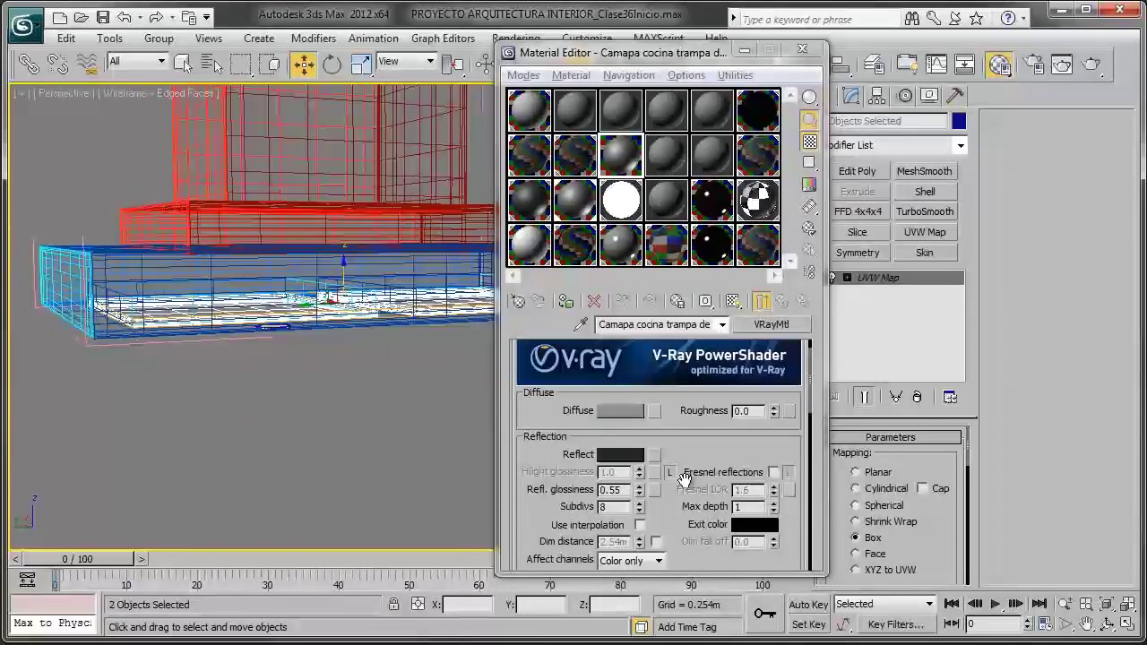
Step: Set the box mapping Length, Width and Height to 1.0m
{"action": "scroll", "coordinate": [894, 477], "scroll_direction": "down", "scroll_amount": 2}
{"action": "scroll", "coordinate": [894, 477], "scroll_direction": "down", "scroll_amount": 2}
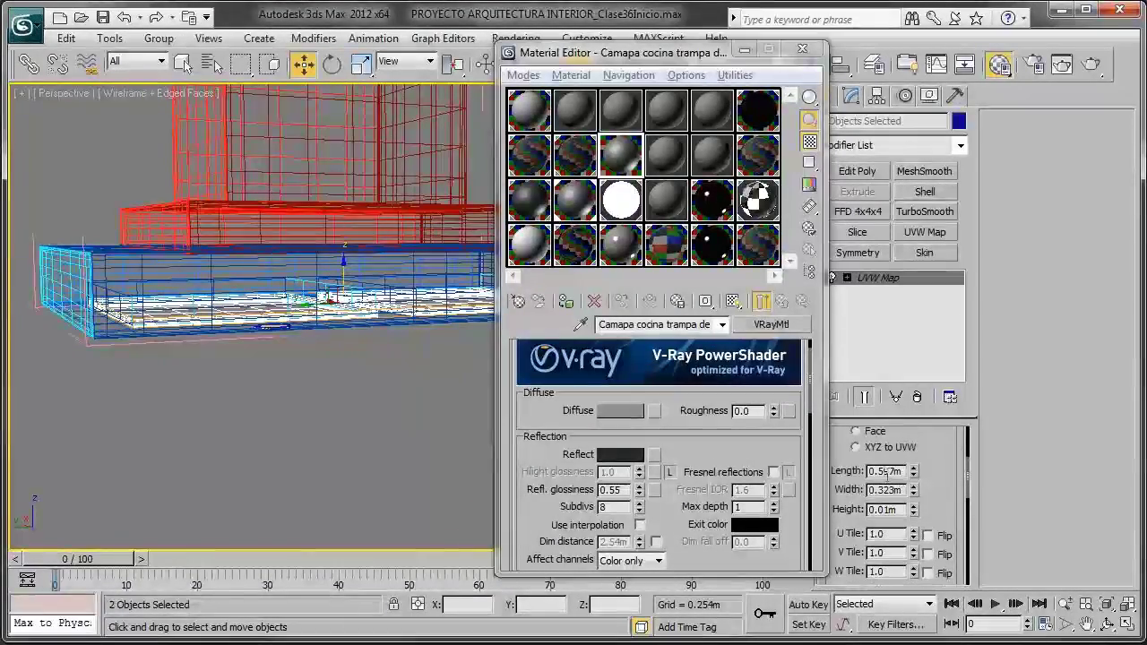
{"action": "double_click", "coordinate": [887, 471]}
{"action": "type", "text": "1.0m"}
{"action": "key", "text": "Tab"}
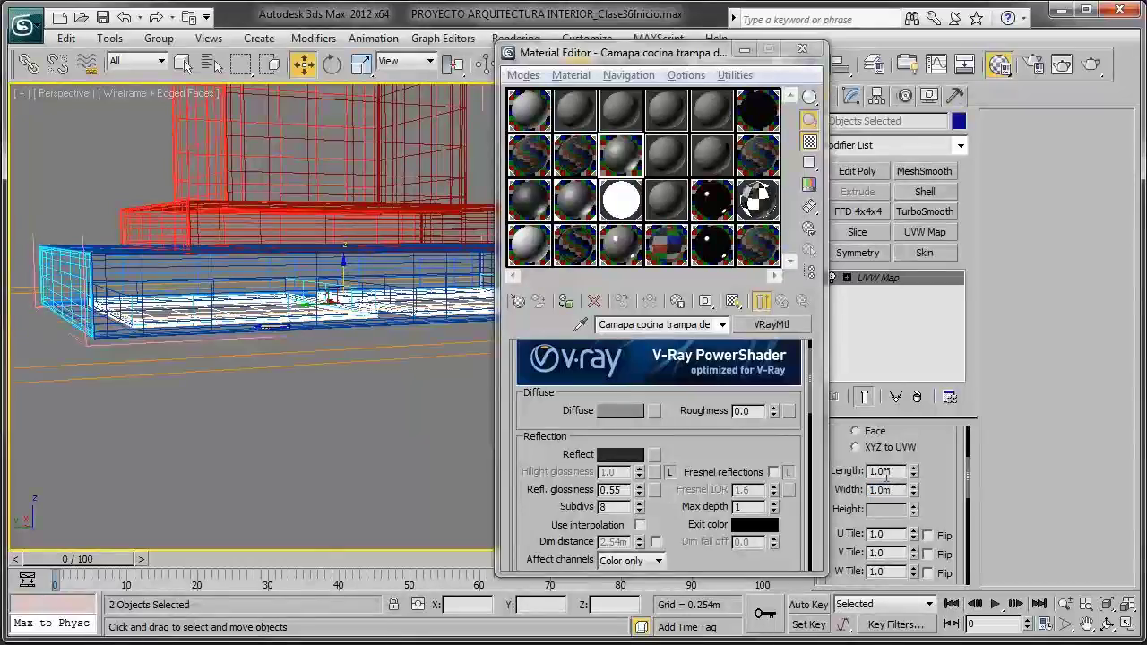
{"action": "type", "text": "1.0m"}
{"action": "key", "text": "Return"}
{"action": "mouse_move", "coordinate": [432, 339]}
{"action": "middle_mouse_down"}
{"action": "mouse_move", "coordinate": [344, 294]}
{"action": "mouse_move", "coordinate": [410, 350]}
{"action": "middle_mouse_up"}
{"action": "scroll", "coordinate": [409, 318], "scroll_direction": "up", "scroll_amount": 3}
{"action": "scroll", "coordinate": [343, 294], "scroll_direction": "up", "scroll_amount": 2}
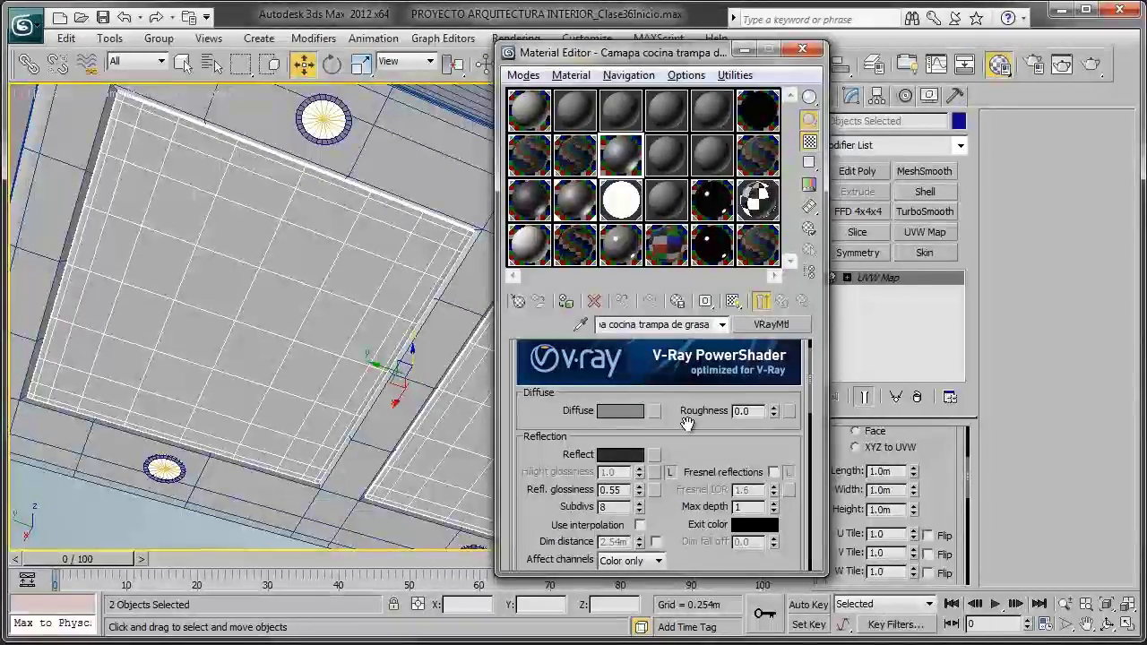
Step: Correct 'Camapa' to 'Campana' in the grease-trap material name
{"action": "key", "text": "Home"}
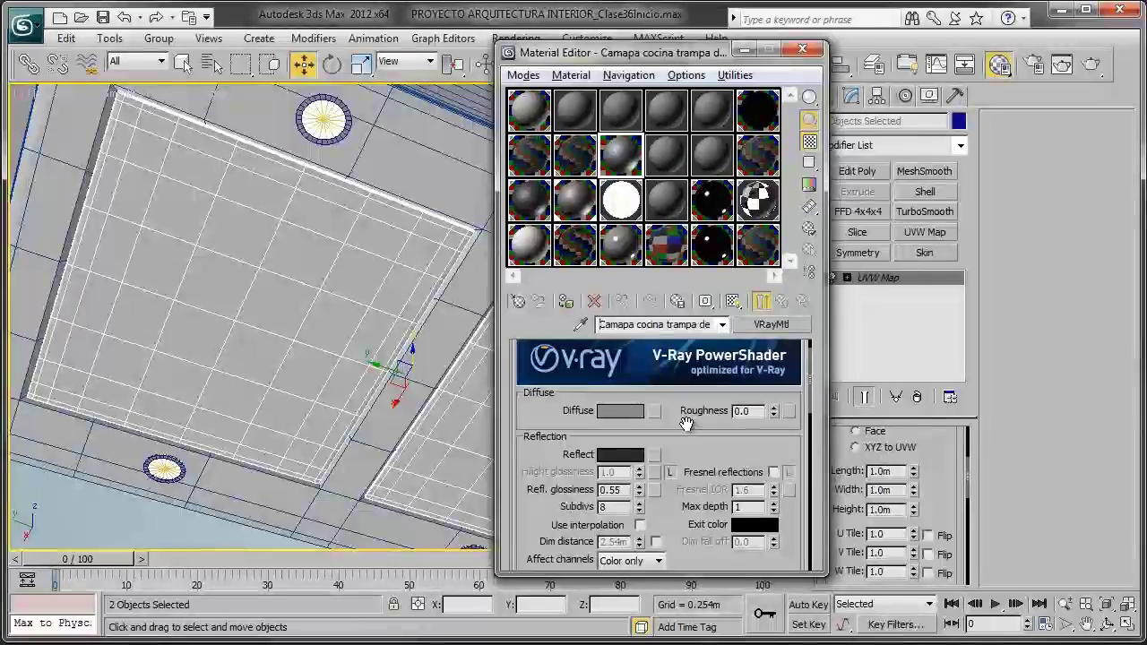
{"action": "key", "text": "ctrl+Right"}
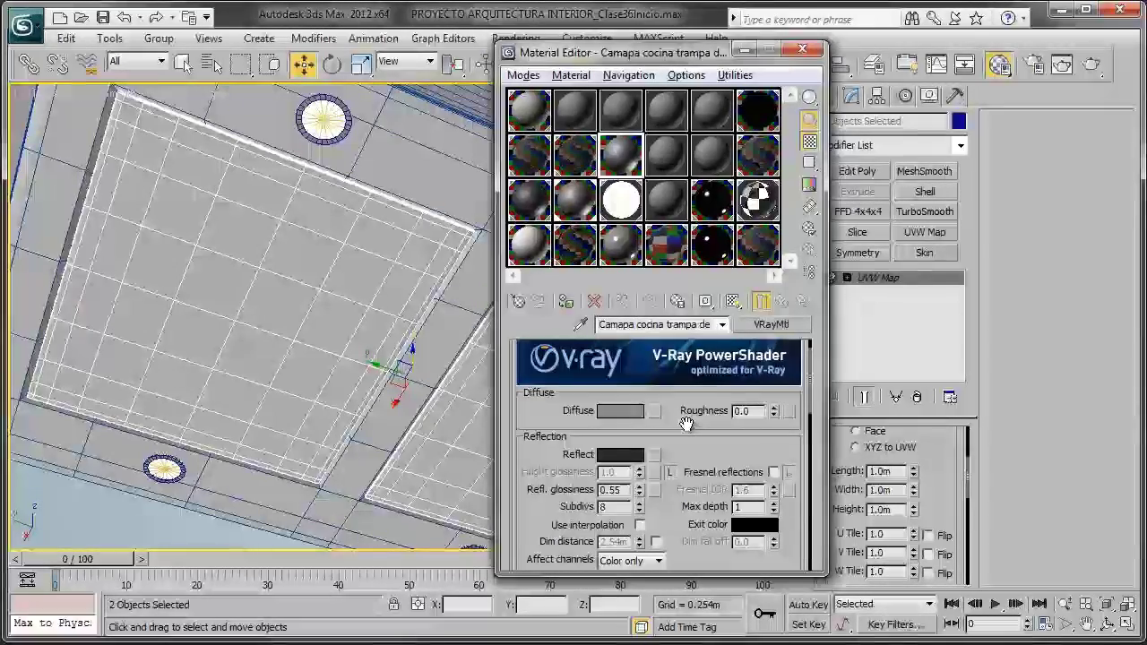
{"action": "key", "text": "BackSpace"}
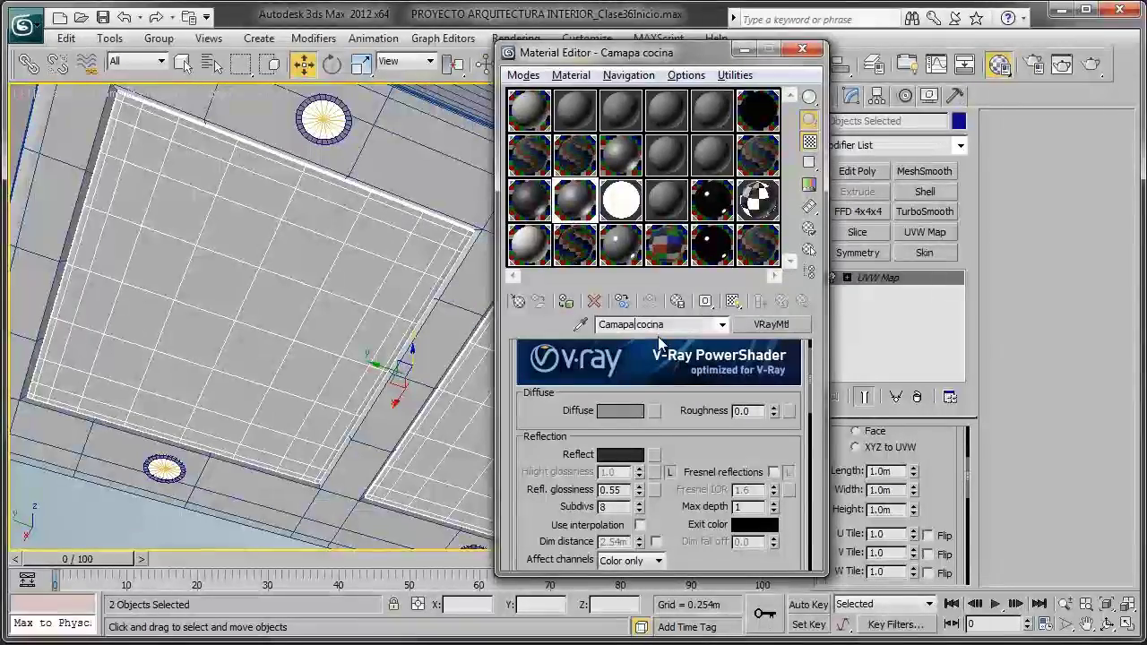
{"action": "key", "text": "BackSpace"}
{"action": "key", "text": "BackSpace"}
{"action": "type", "text": "pana"}
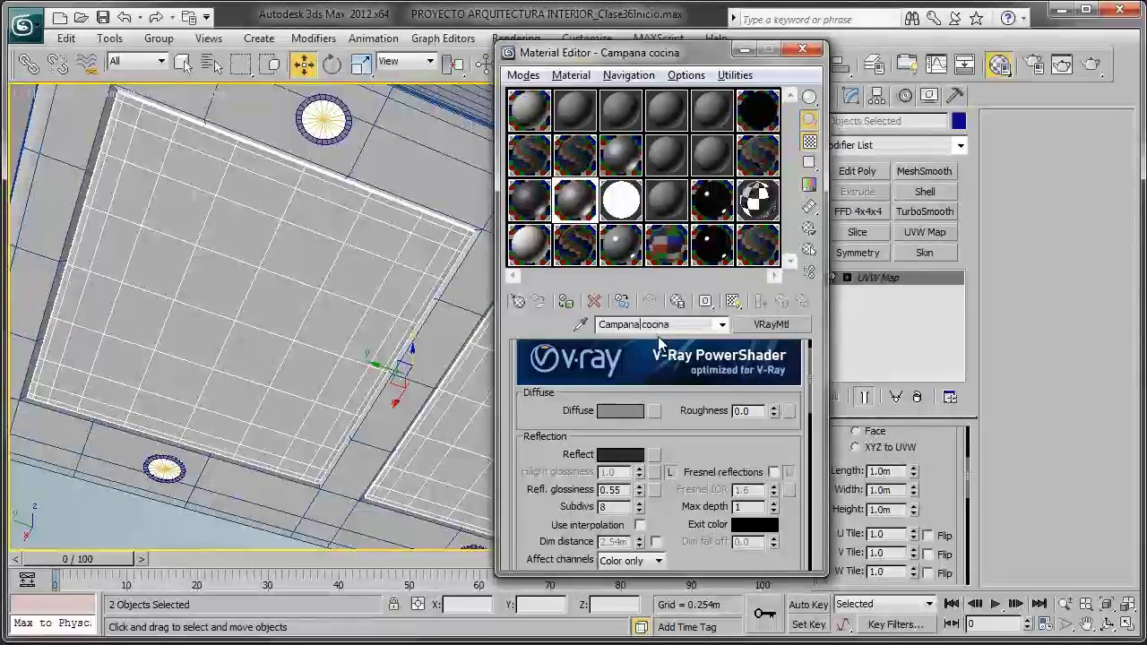
Step: Check the hood lights and aluminium materials, then reselect the grease-trap material
{"action": "left_click", "coordinate": [627, 199]}
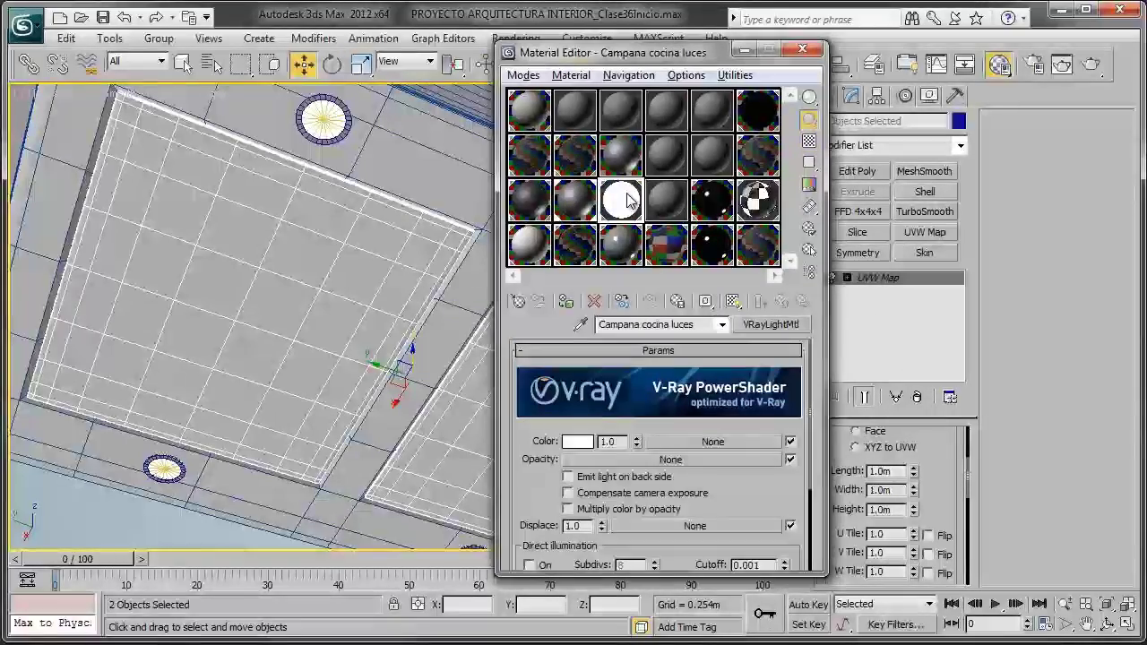
{"action": "left_click", "coordinate": [587, 199]}
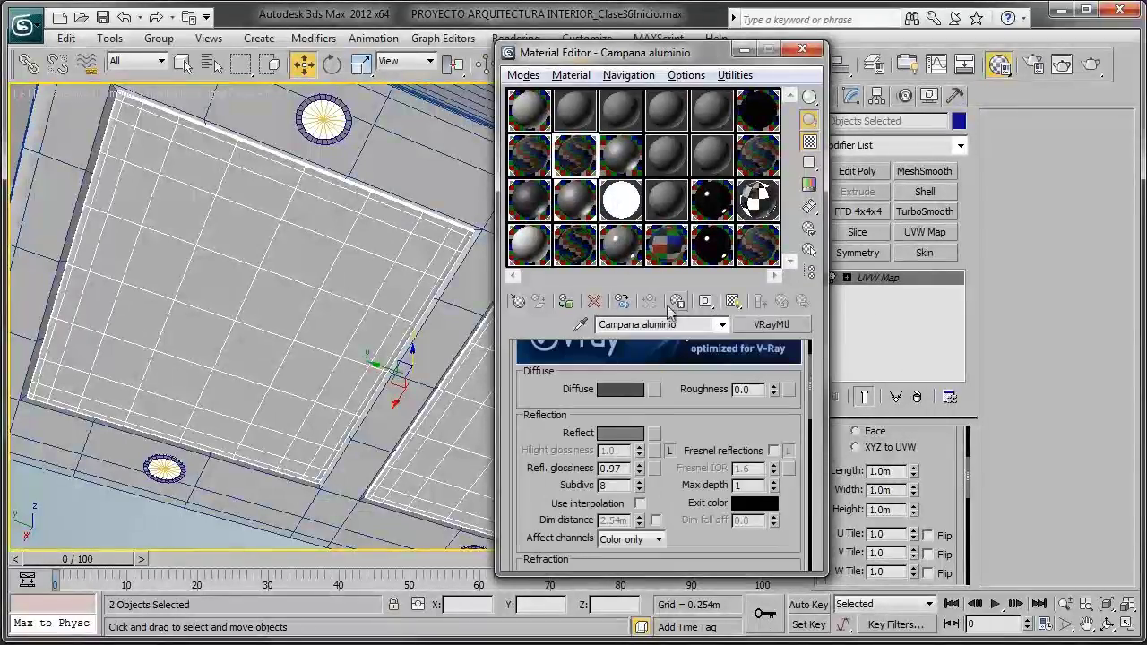
{"action": "left_click", "coordinate": [627, 161]}
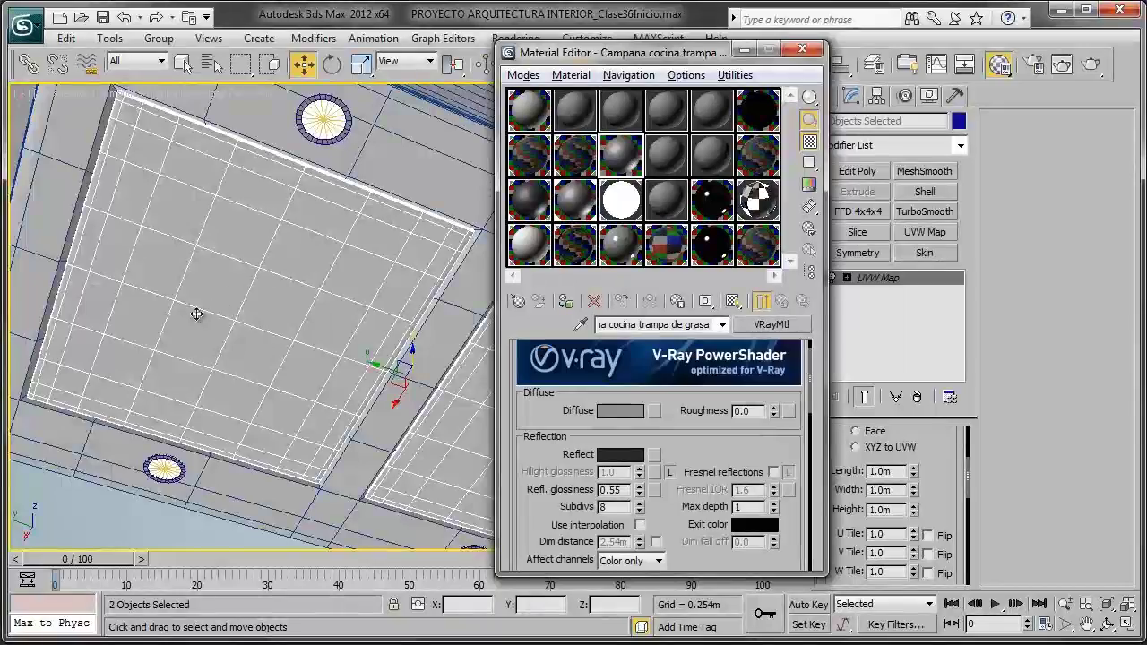
{"action": "scroll", "coordinate": [175, 278], "scroll_direction": "down", "scroll_amount": 2}
{"action": "scroll", "coordinate": [177, 282], "scroll_direction": "down", "scroll_amount": 2}
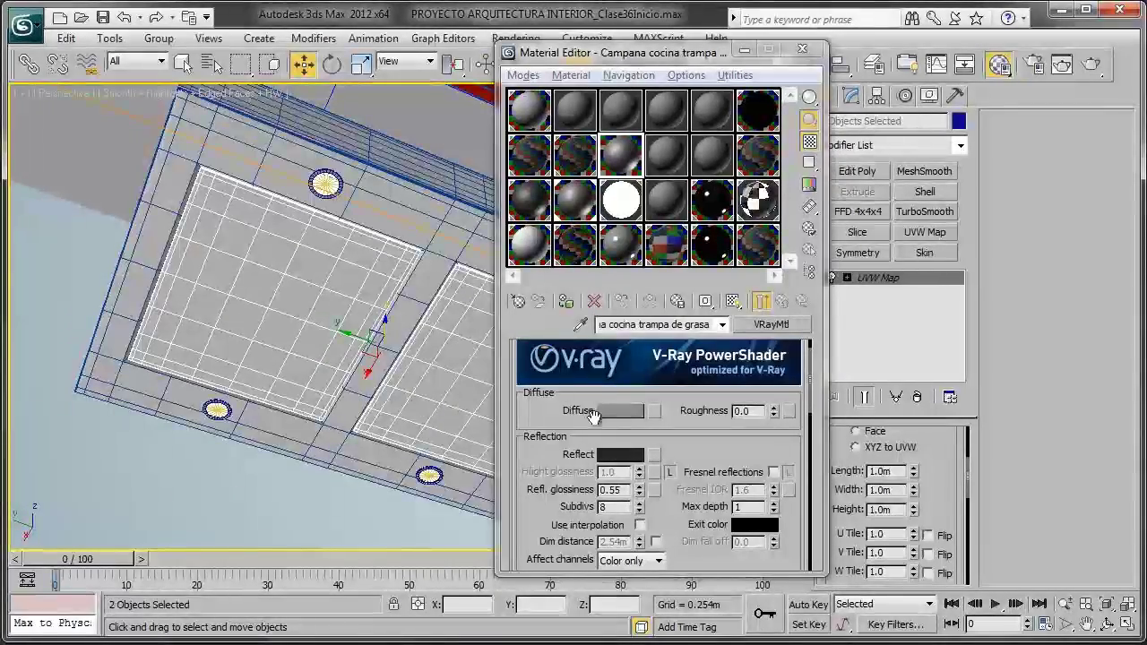
Step: Expand the grease-trap material's Maps rollout and choose a map for the Opacity slot
{"action": "left_click", "coordinate": [593, 415]}
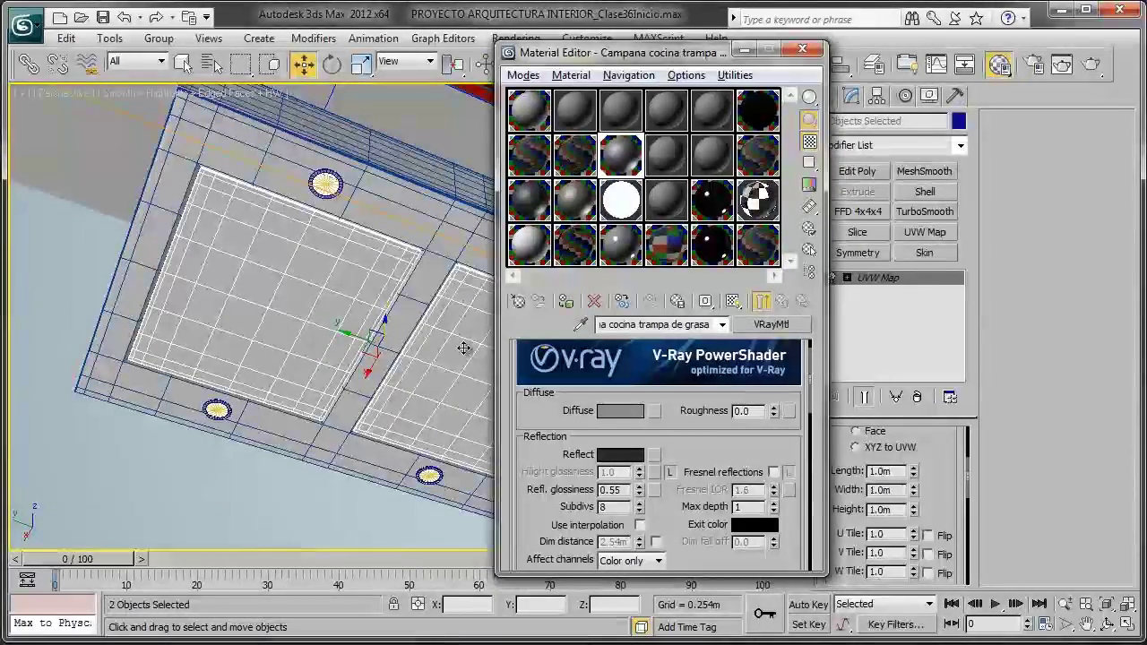
{"action": "scroll", "coordinate": [673, 455], "scroll_direction": "down", "scroll_amount": 5}
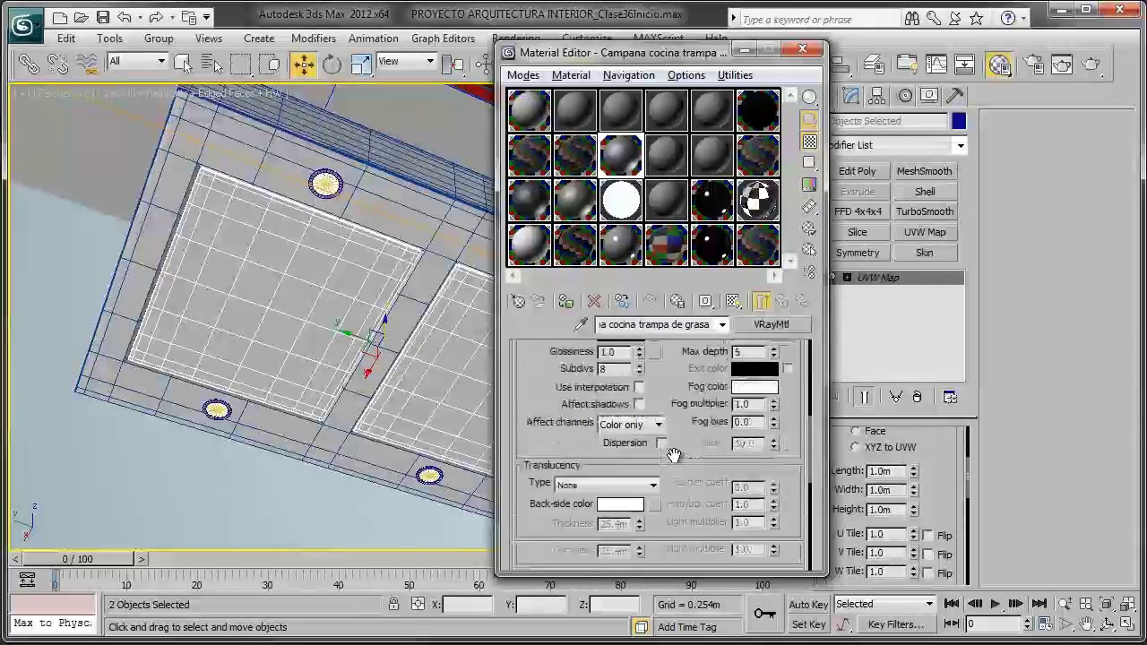
{"action": "scroll", "coordinate": [674, 457], "scroll_direction": "down", "scroll_amount": 5}
{"action": "scroll", "coordinate": [677, 460], "scroll_direction": "down", "scroll_amount": 4}
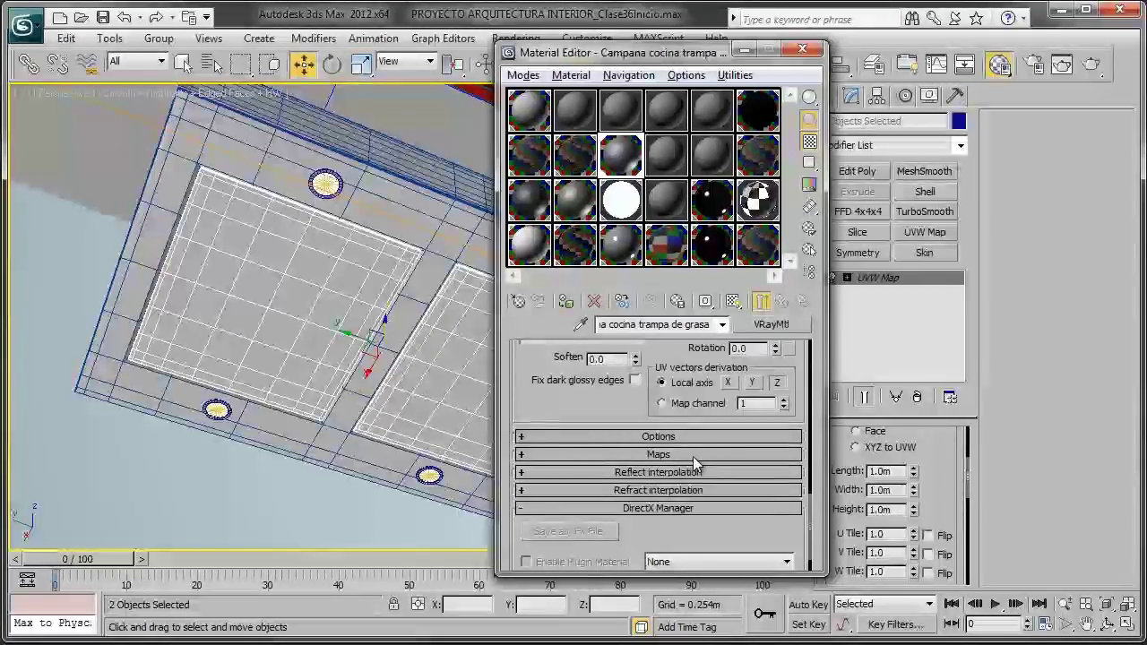
{"action": "left_click", "coordinate": [691, 456]}
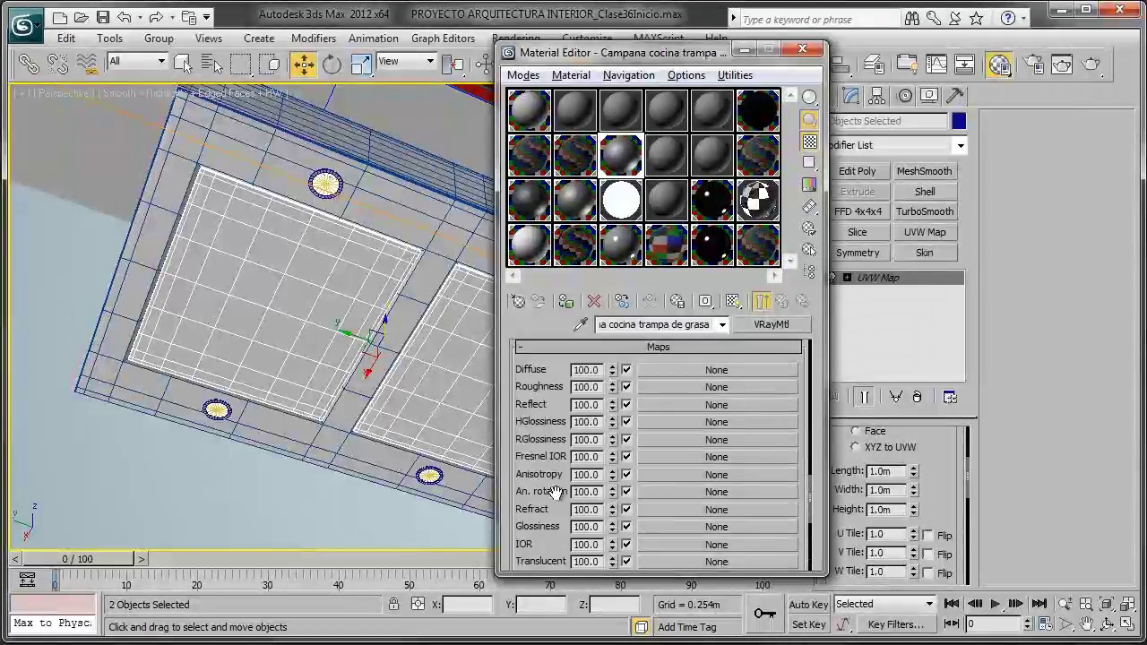
{"action": "scroll", "coordinate": [677, 488], "scroll_direction": "down", "scroll_amount": 3}
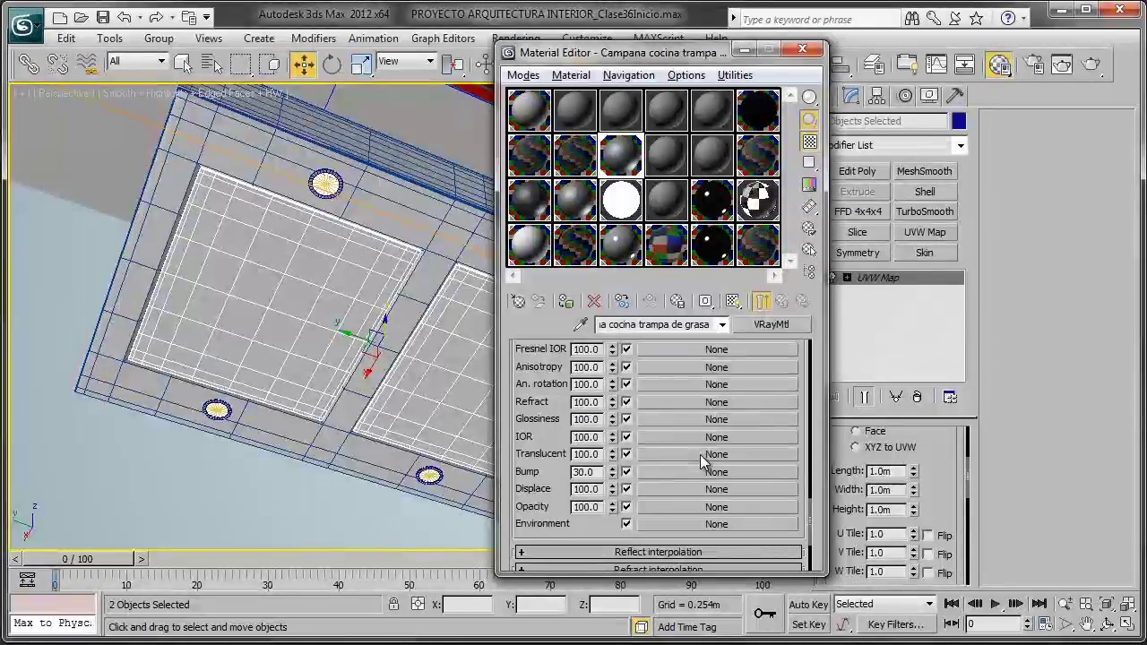
{"action": "left_click", "coordinate": [698, 506]}
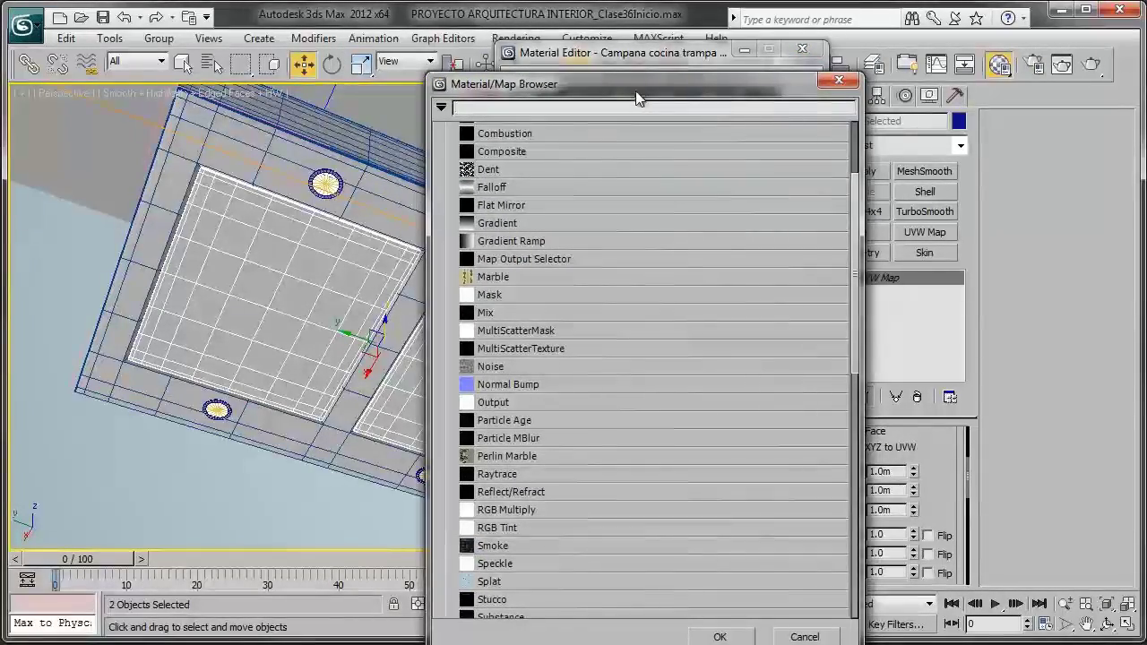
Step: Load a Gradient Ramp map into opacity and set its gradient type to Radial
{"action": "left_click_drag", "start_coordinate": [635, 90], "coordinate": [587, 38]}
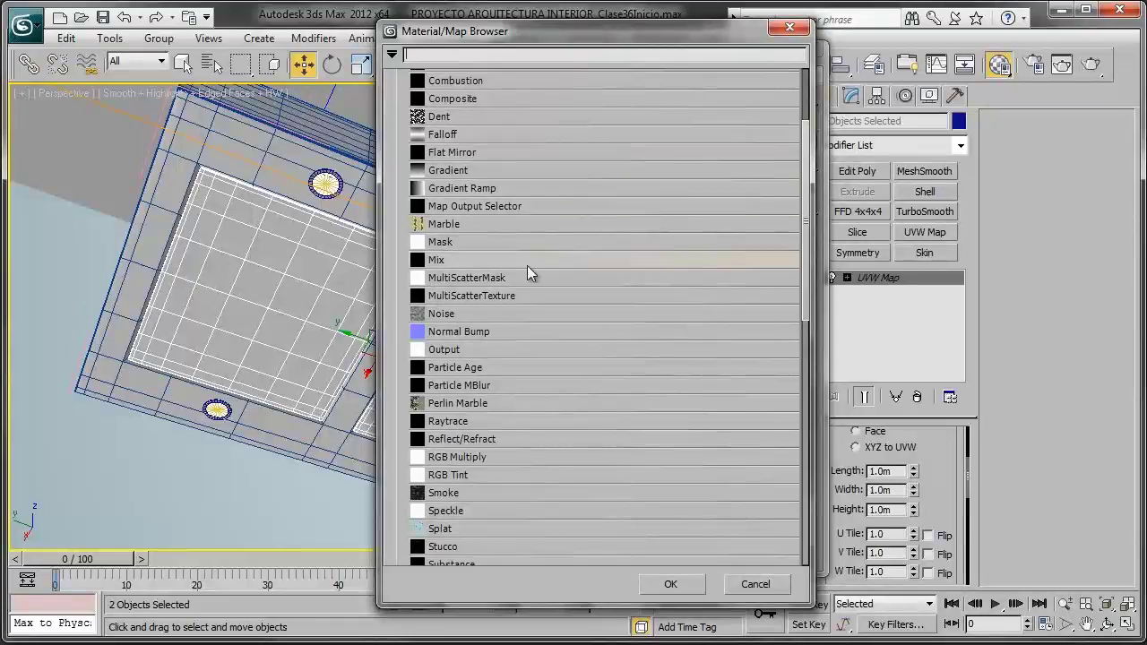
{"action": "double_click", "coordinate": [485, 194]}
{"action": "scroll", "coordinate": [639, 345], "scroll_direction": "down", "scroll_amount": 2}
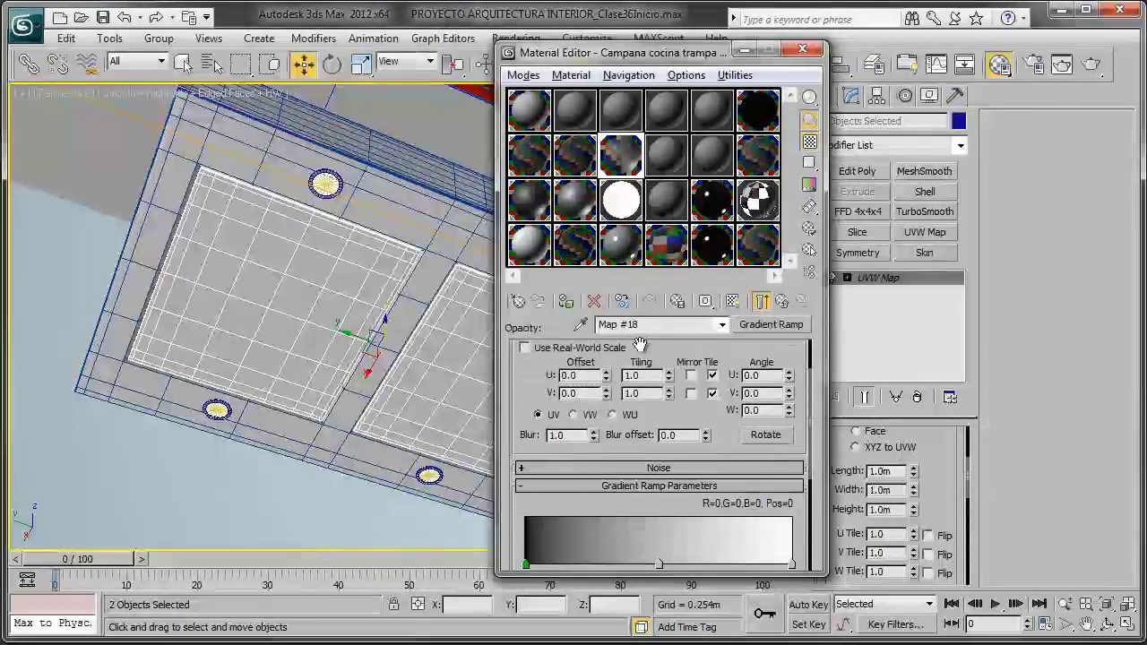
{"action": "double_click", "coordinate": [632, 163]}
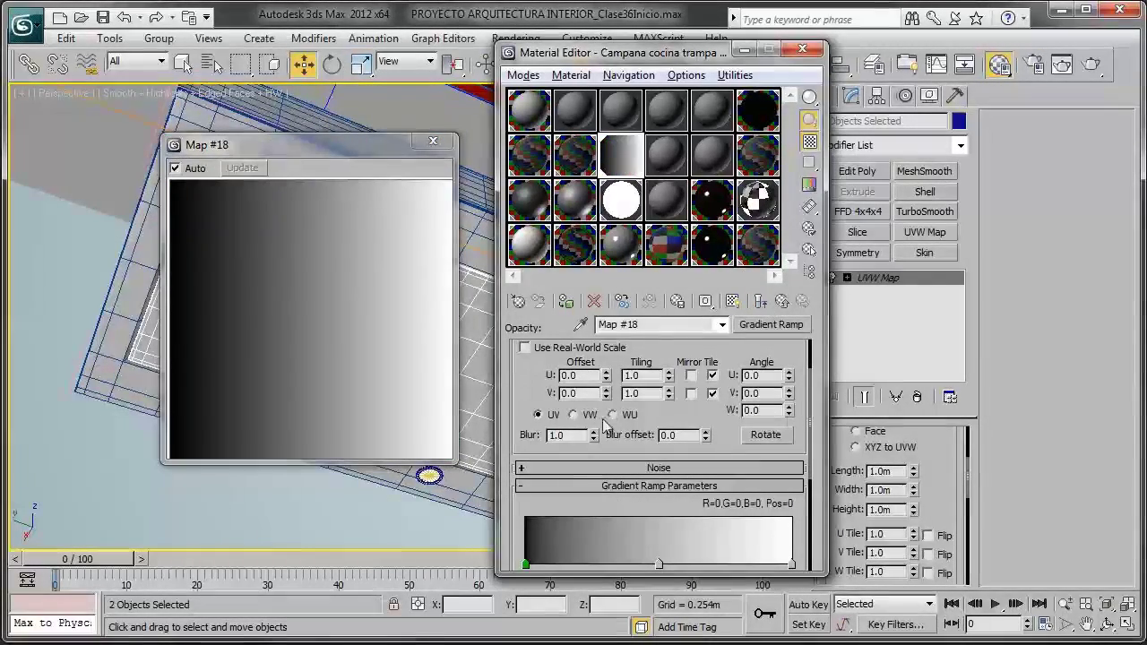
{"action": "scroll", "coordinate": [537, 434], "scroll_direction": "down", "scroll_amount": 2}
{"action": "left_click", "coordinate": [619, 528]}
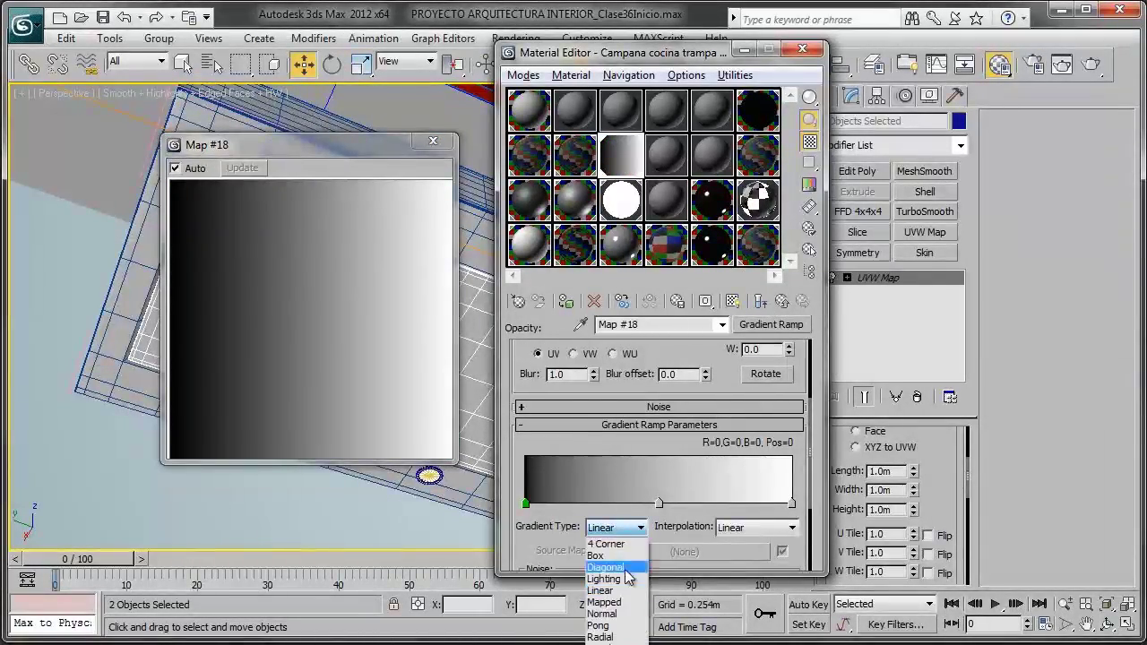
{"action": "left_click", "coordinate": [610, 632]}
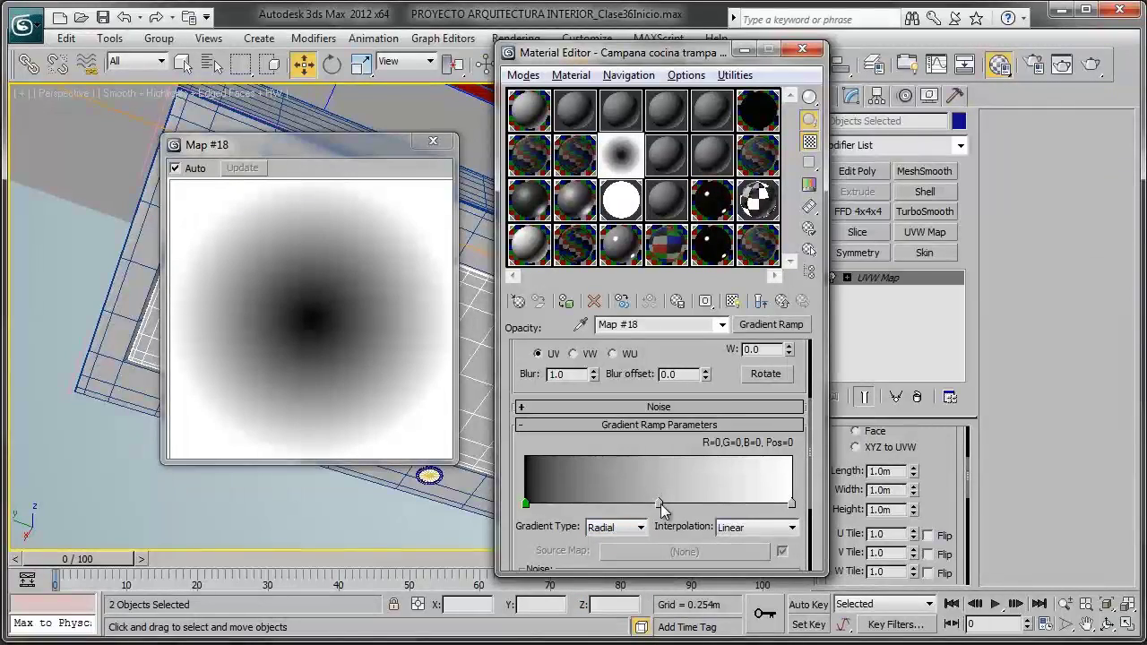
Step: Set the gradient flags to black and white, adding a flag at Pos 52 for a hard edge
{"action": "double_click", "coordinate": [660, 504]}
{"action": "left_click_drag", "start_coordinate": [819, 212], "coordinate": [699, 267]}
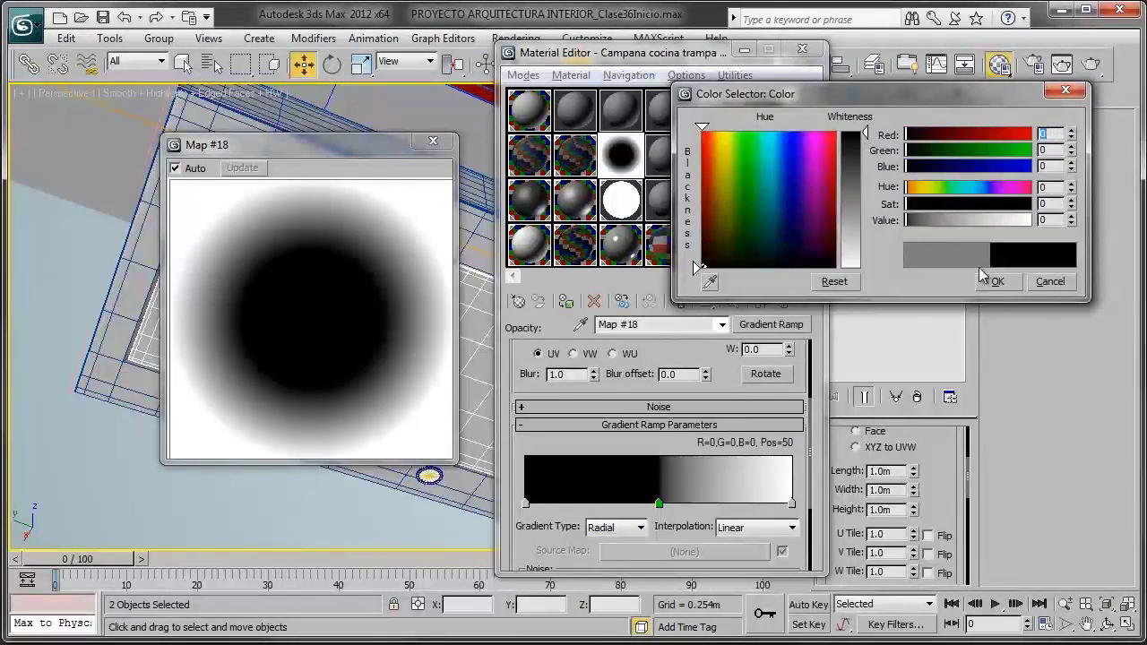
{"action": "left_click", "coordinate": [996, 281]}
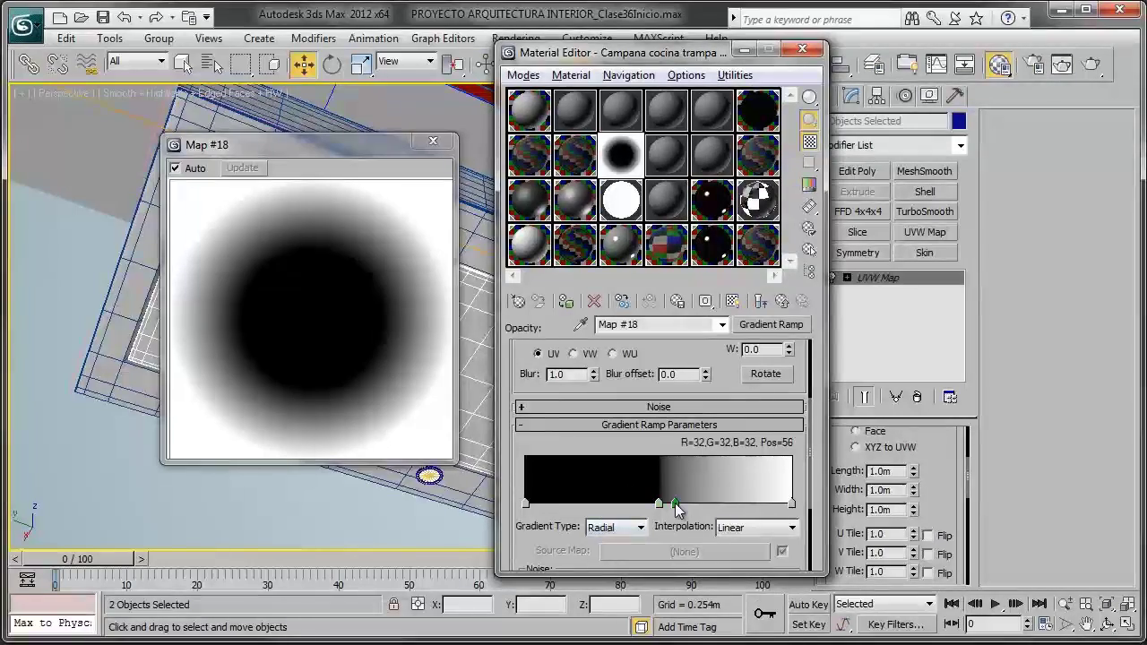
{"action": "double_click", "coordinate": [676, 504]}
{"action": "left_click_drag", "start_coordinate": [851, 263], "coordinate": [851, 131]}
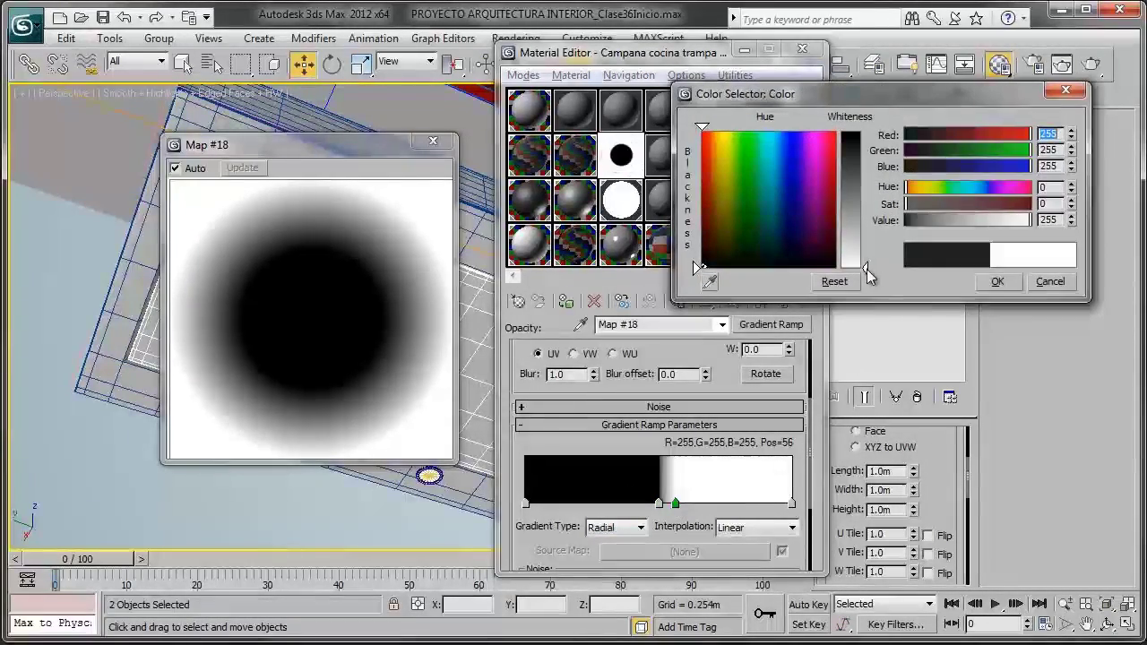
{"action": "left_click", "coordinate": [996, 281]}
{"action": "left_click", "coordinate": [676, 503]}
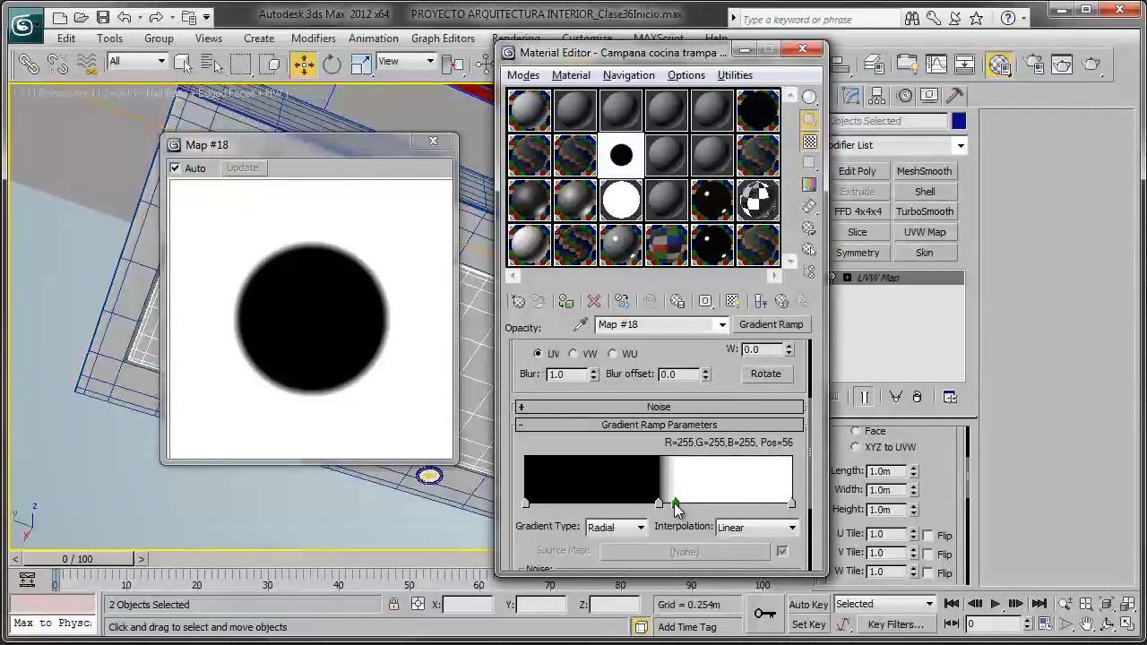
{"action": "left_click_drag", "start_coordinate": [672, 505], "coordinate": [663, 504]}
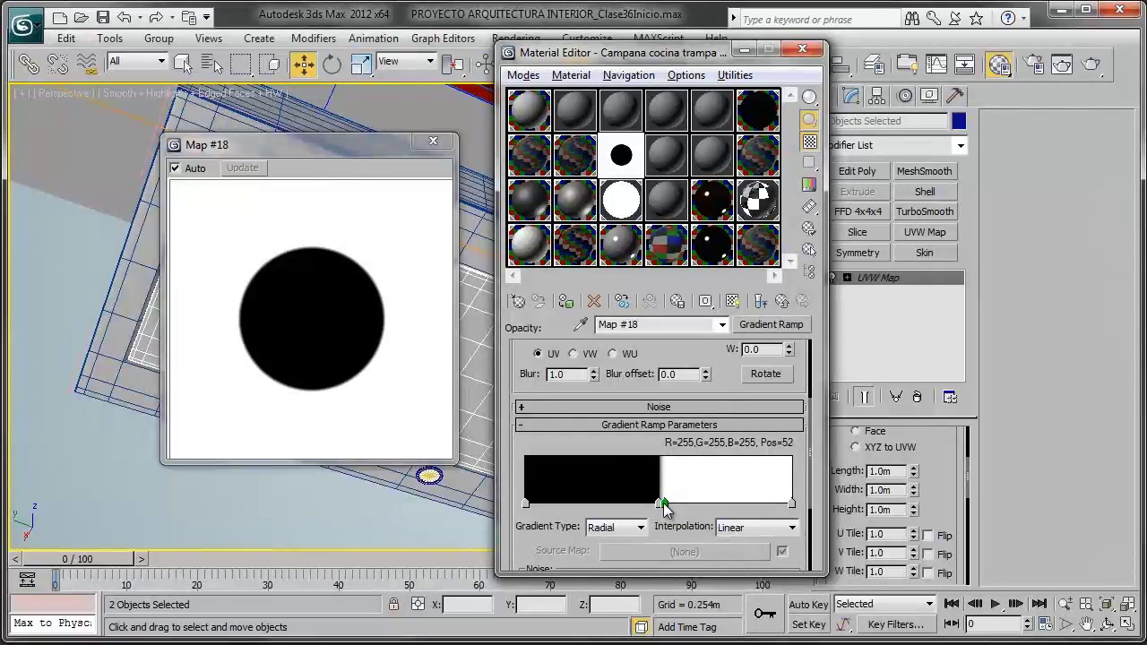
{"action": "scroll", "coordinate": [727, 382], "scroll_direction": "up", "scroll_amount": 4}
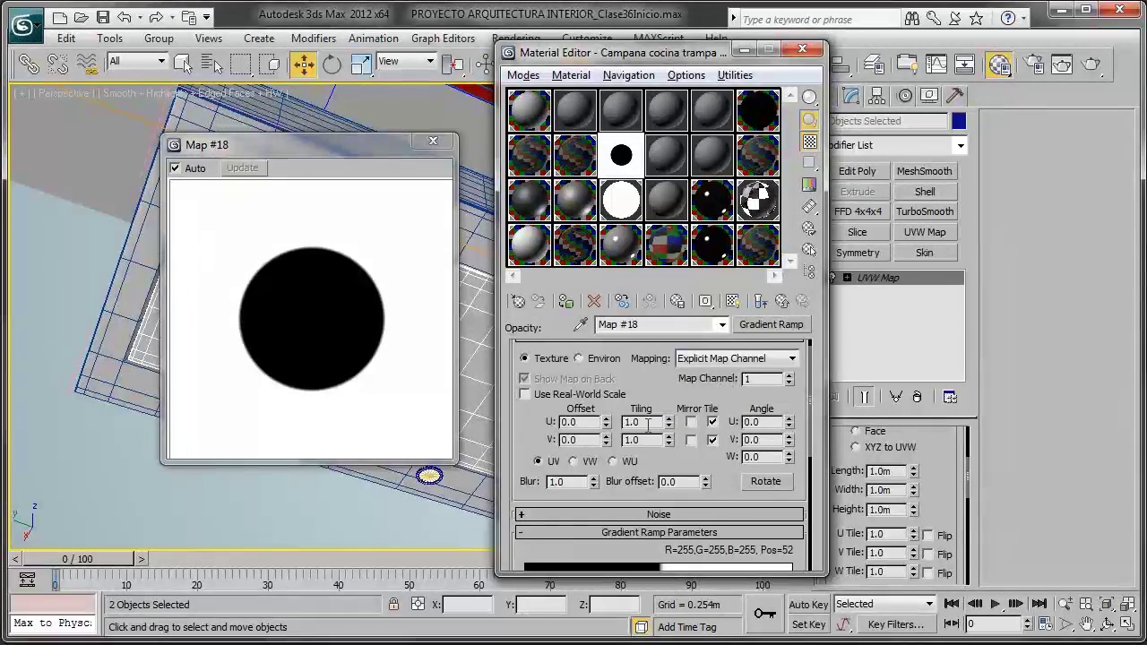
Step: Set the Gradient Ramp tiling to 15 in both U and V
{"action": "type", "text": "15"}
{"action": "key", "text": "Tab"}
{"action": "type", "text": "15"}
{"action": "key", "text": "Return"}
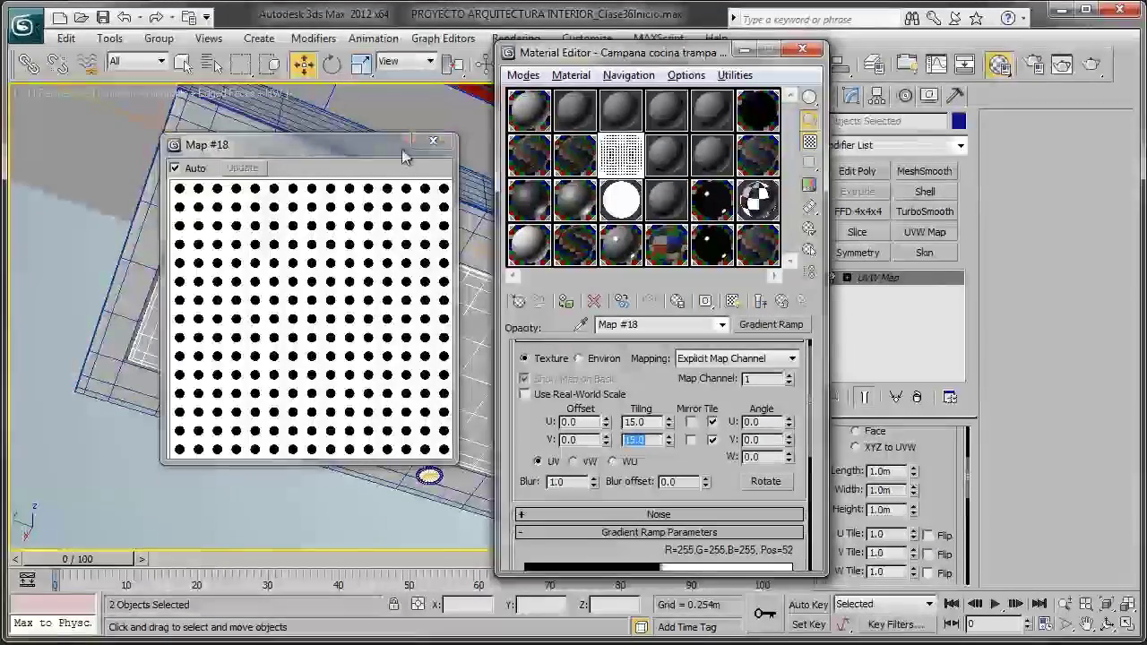
Step: Close the map preview and show the dot texture shaded on the hood panels
{"action": "left_click", "coordinate": [433, 143]}
{"action": "middle_click_drag", "start_coordinate": [365, 260], "coordinate": [307, 269]}
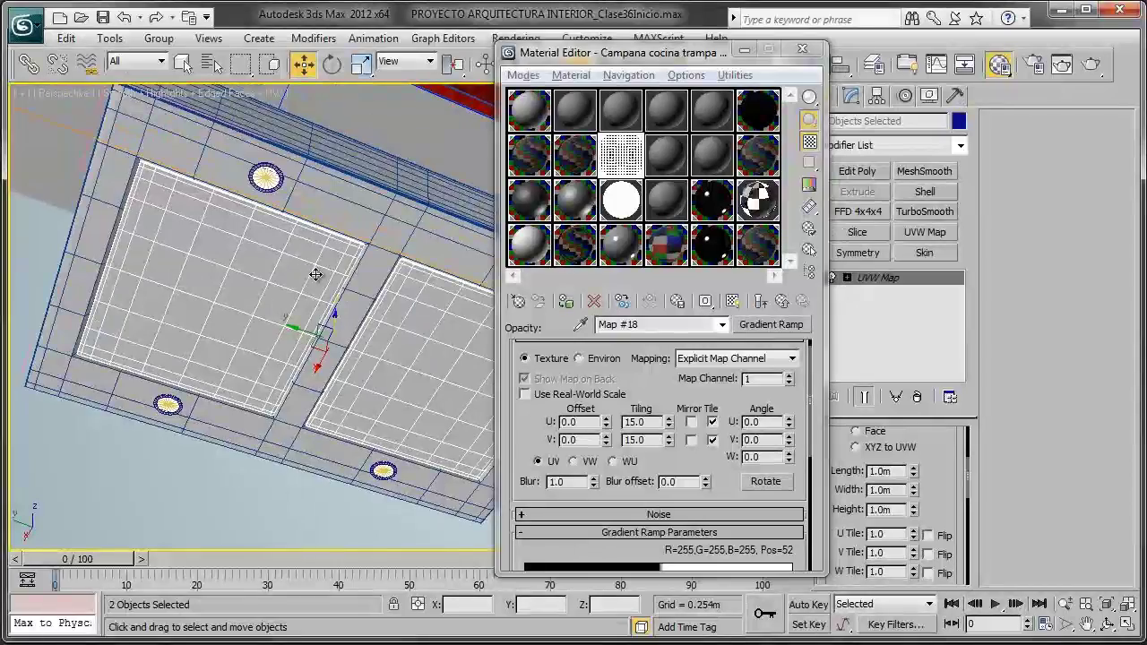
{"action": "key", "text": "F4"}
{"action": "left_click", "coordinate": [732, 300]}
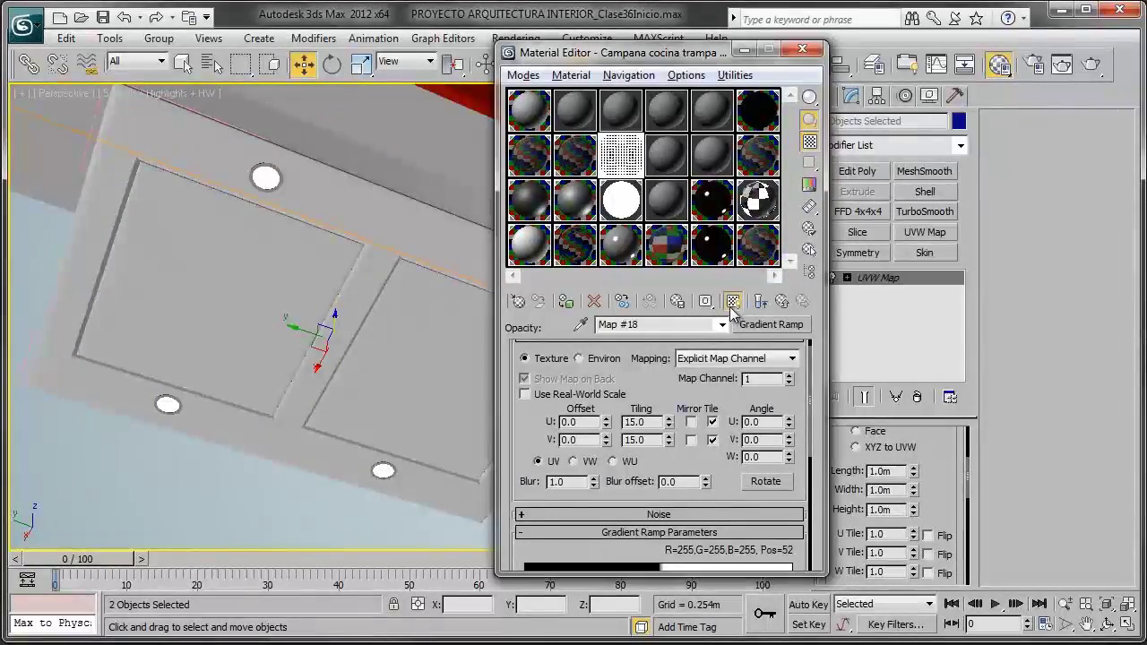
{"action": "mouse_move", "coordinate": [260, 341]}
{"action": "middle_mouse_down", "text": "alt"}
{"action": "mouse_move", "coordinate": [209, 321]}
{"action": "mouse_move", "coordinate": [233, 403]}
{"action": "middle_mouse_up", "text": "alt"}
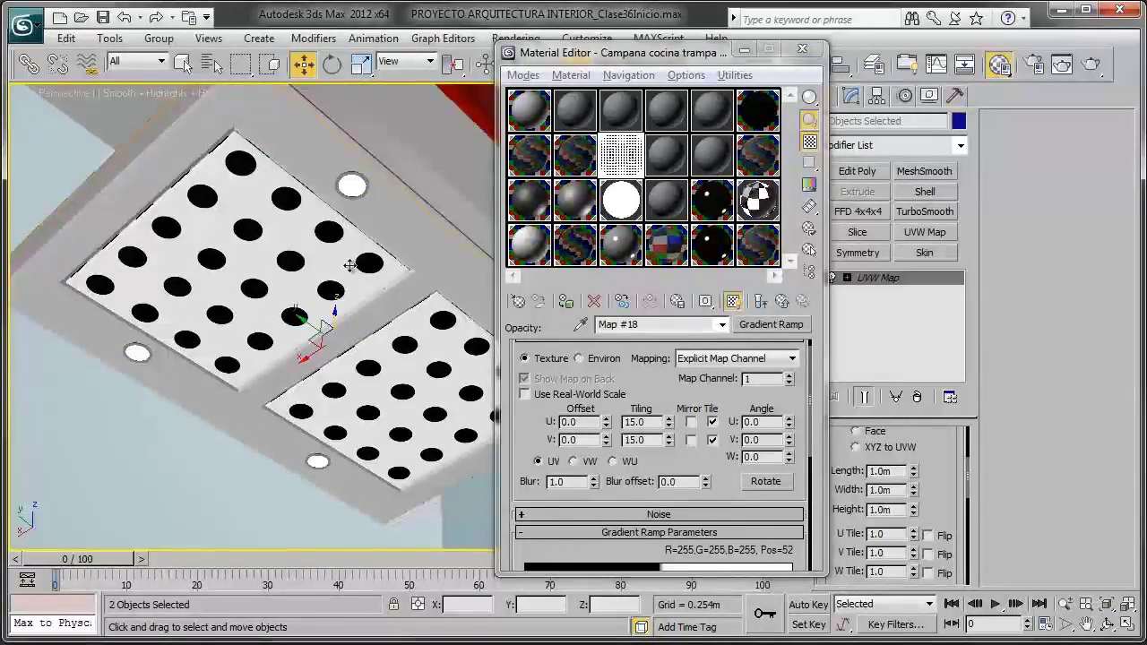
{"action": "left_click_drag", "start_coordinate": [526, 437], "coordinate": [526, 380]}
{"action": "type", "text": "5"}
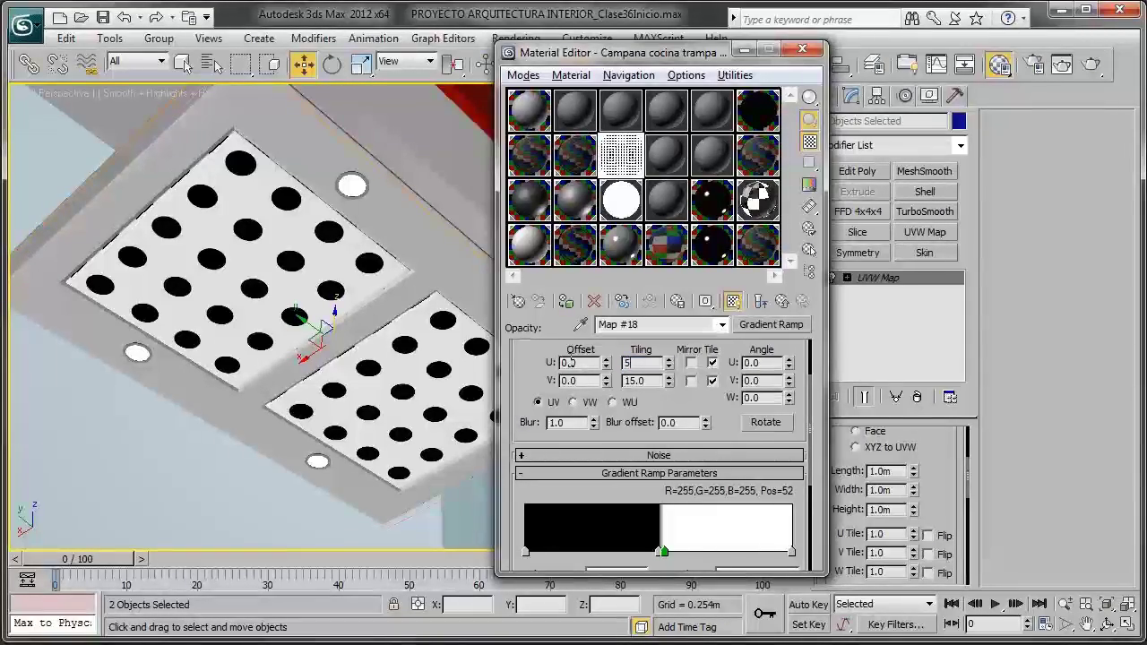
Step: Raise the Gradient Ramp tiling to 50
{"action": "type", "text": "0"}
{"action": "key", "text": "Tab"}
{"action": "type", "text": "50"}
{"action": "key", "text": "Return"}
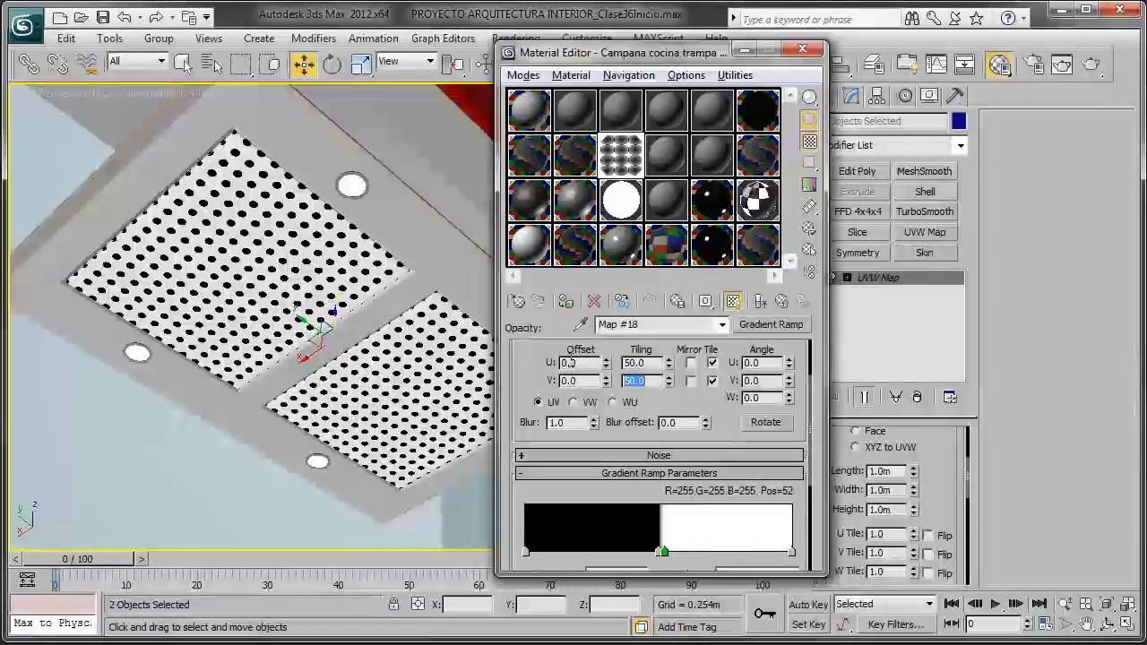
{"action": "middle_click_drag", "start_coordinate": [278, 324], "coordinate": [244, 324], "text": "alt"}
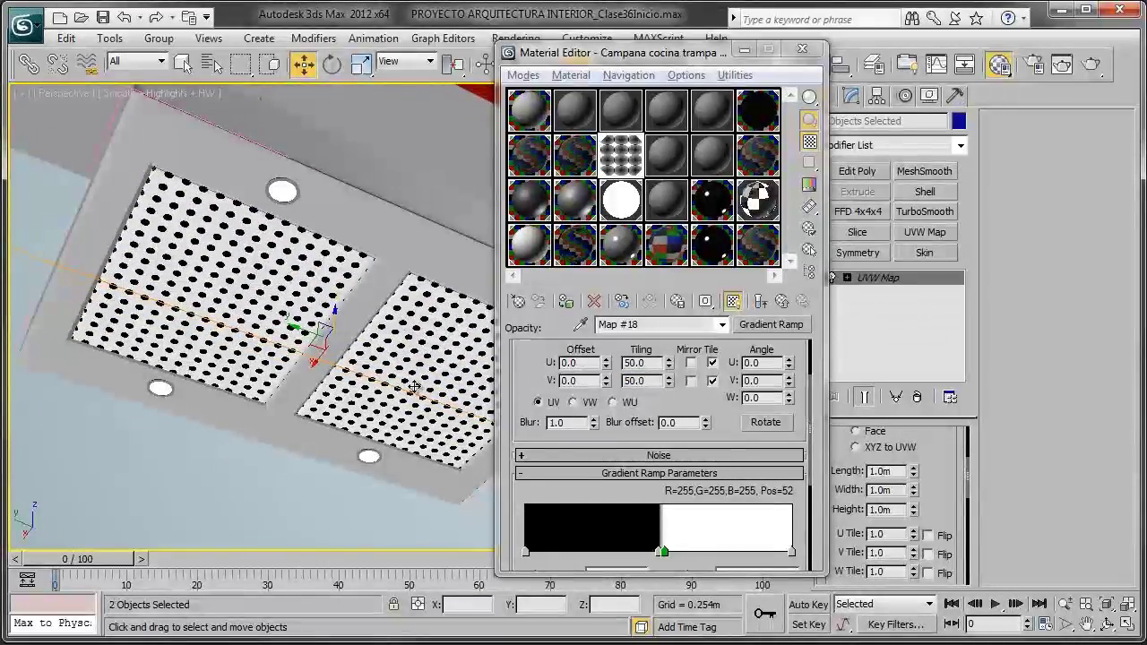
Step: Set U and V tiling to 75, then go back to the parent grease-trap material
{"action": "double_click", "coordinate": [635, 363]}
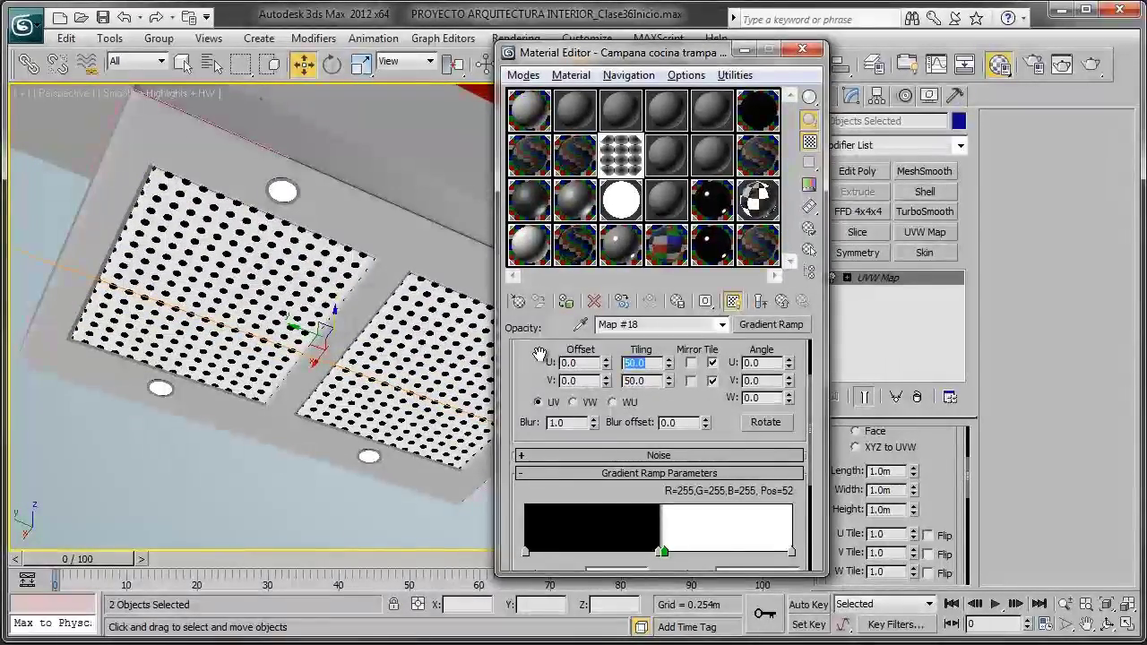
{"action": "type", "text": "7"}
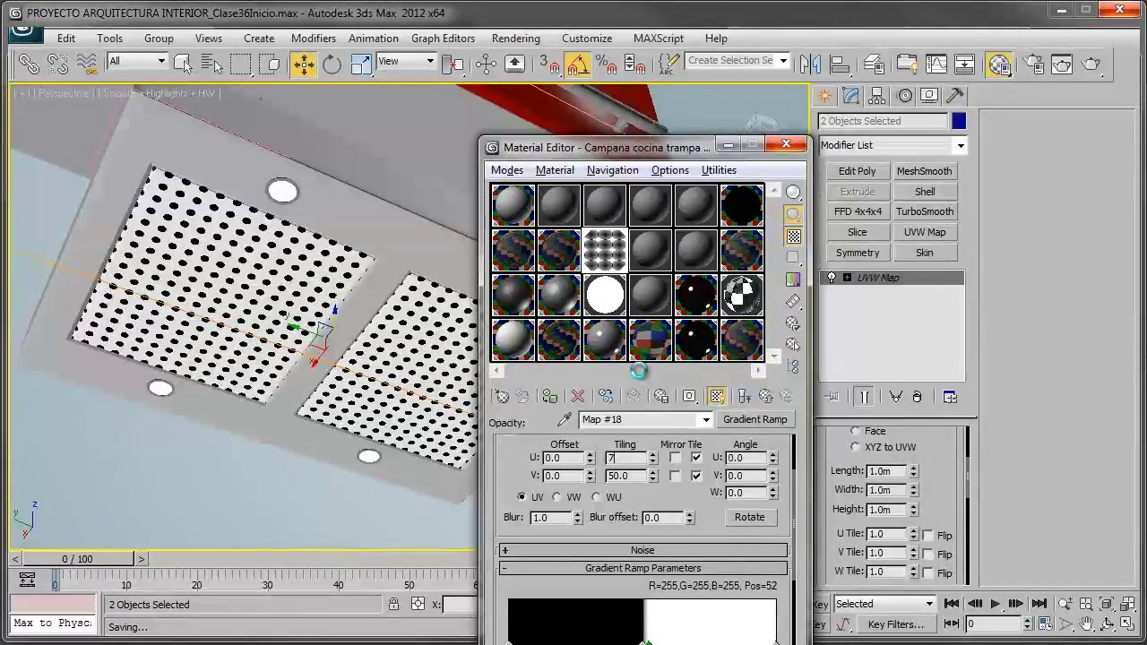
{"action": "type", "text": "5"}
{"action": "key", "text": "Tab"}
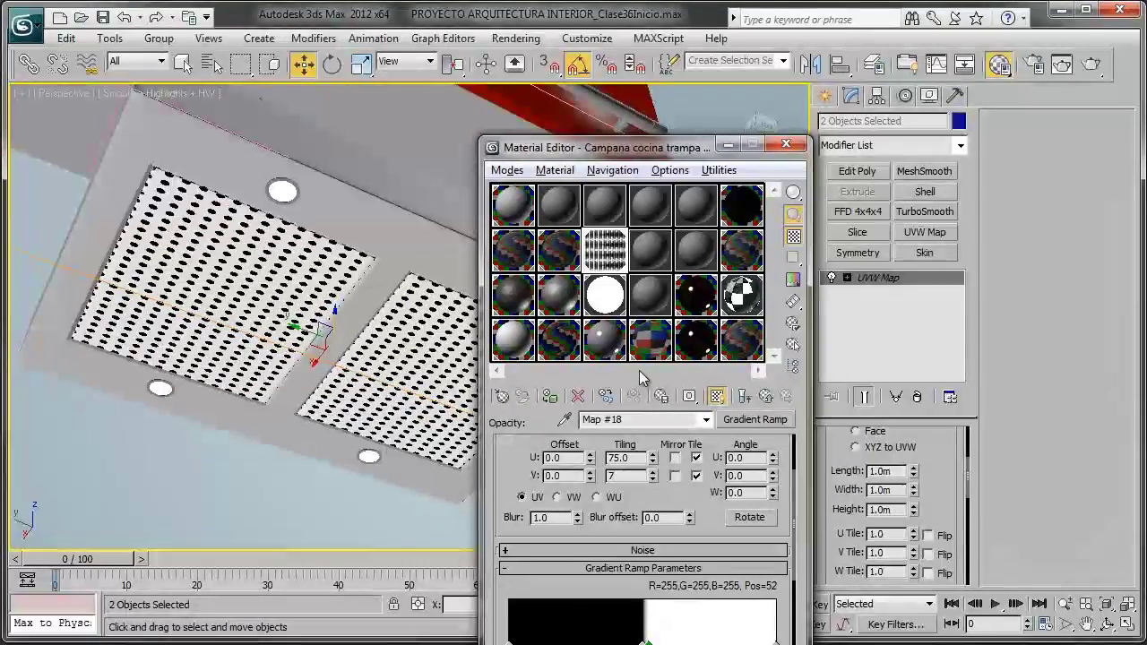
{"action": "type", "text": "7"}
{"action": "left_click_drag", "start_coordinate": [695, 147], "coordinate": [706, 100]}
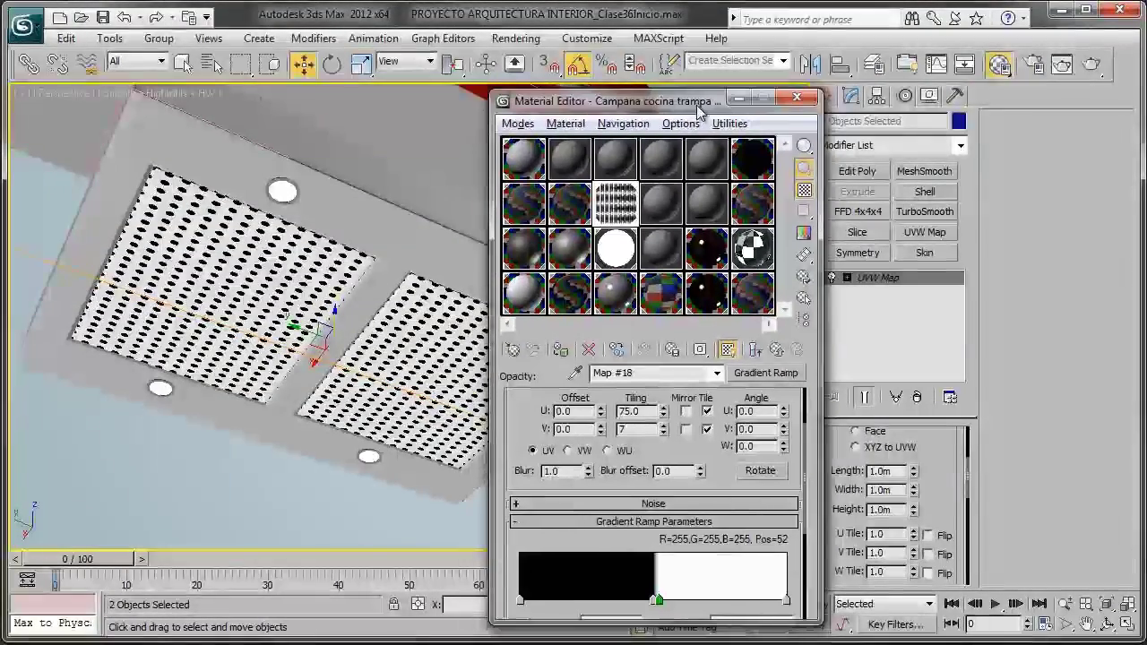
{"action": "type", "text": "5"}
{"action": "key", "text": "Return"}
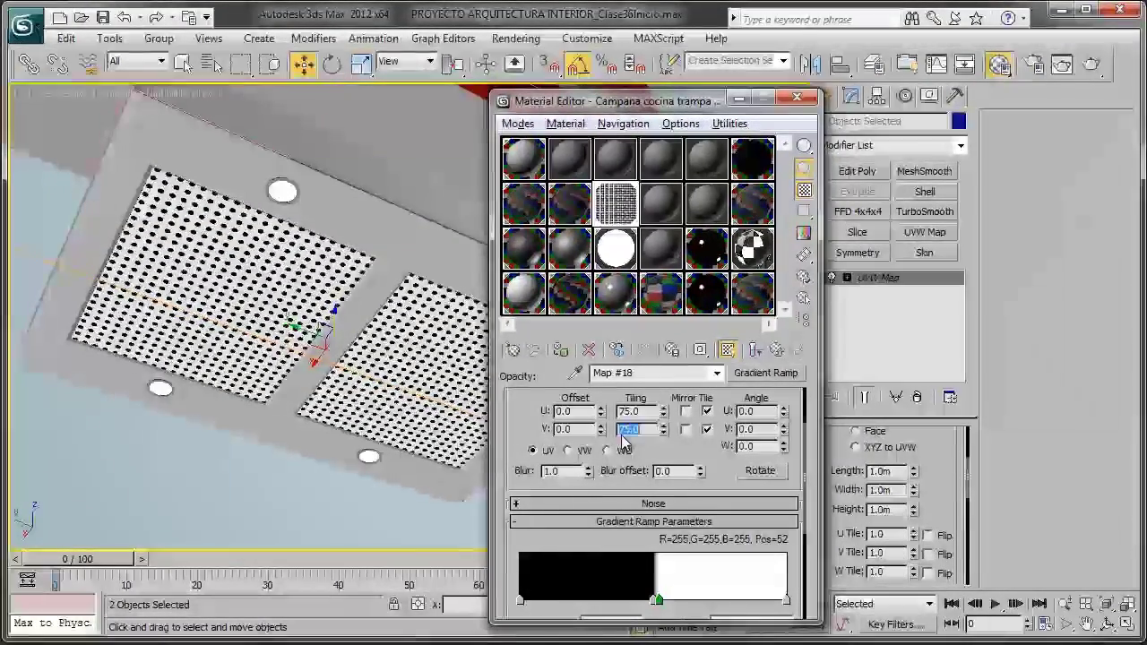
{"action": "middle_click_drag", "start_coordinate": [305, 329], "coordinate": [377, 340], "text": "alt"}
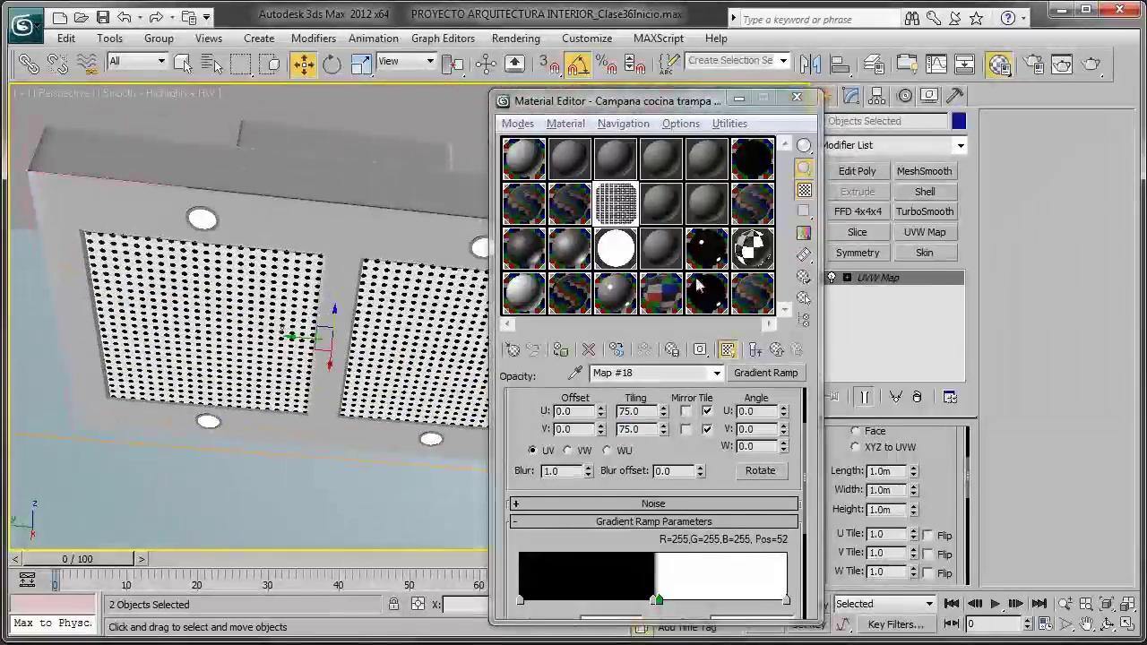
{"action": "left_click", "coordinate": [780, 355]}
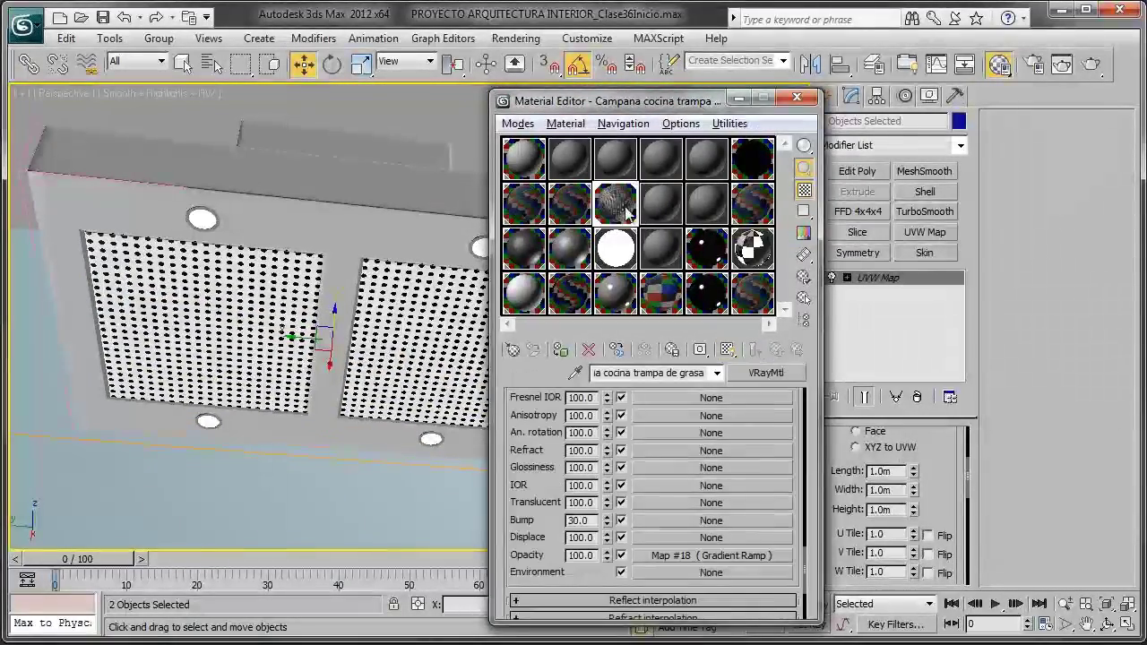
Step: Close the Material Editor and close the campana cocina range-hood group
{"action": "double_click", "coordinate": [627, 212]}
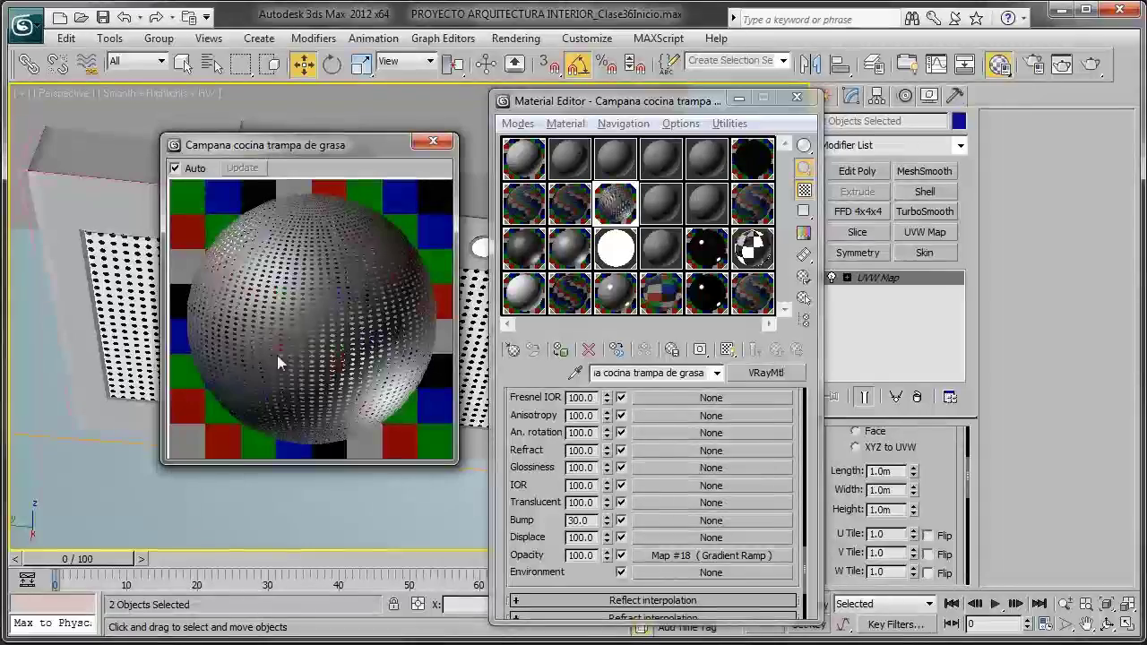
{"action": "left_click", "coordinate": [797, 97]}
{"action": "middle_click_drag", "start_coordinate": [385, 296], "coordinate": [411, 367], "text": "alt"}
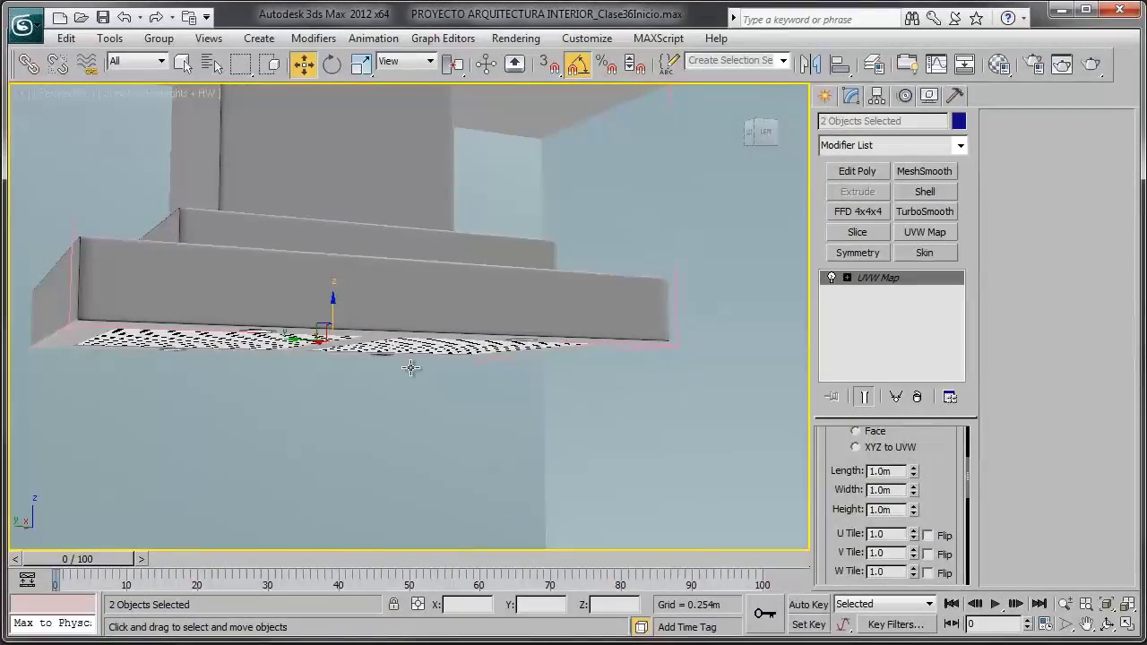
{"action": "left_click", "coordinate": [164, 43]}
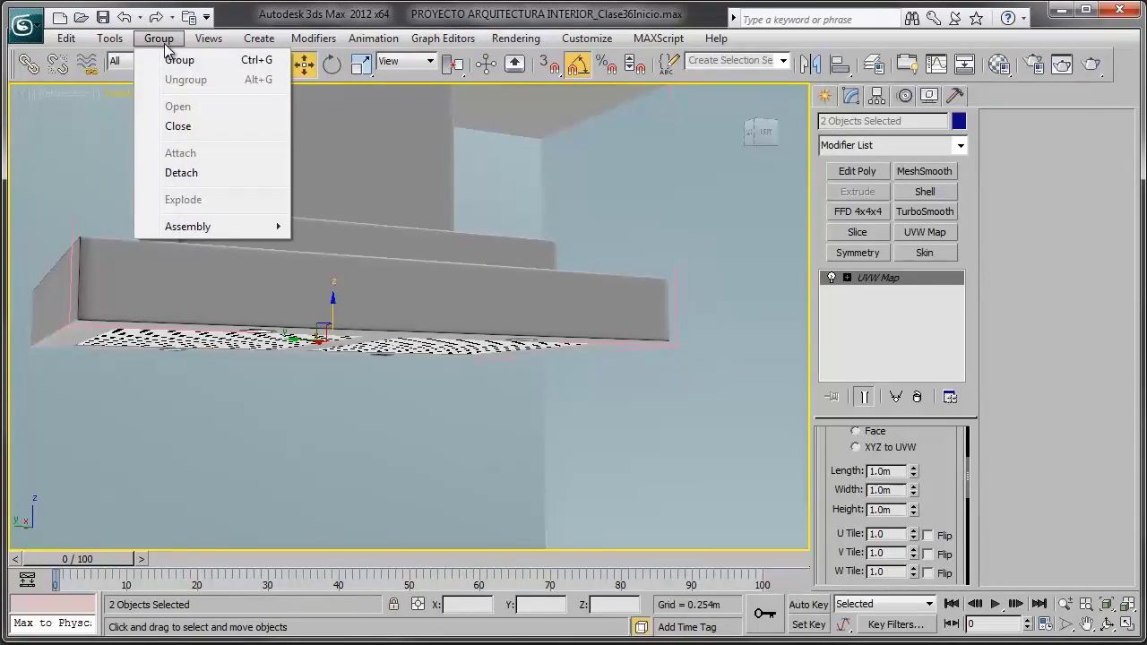
{"action": "left_click", "coordinate": [164, 43]}
{"action": "key", "text": "F4"}
{"action": "left_click", "coordinate": [164, 43]}
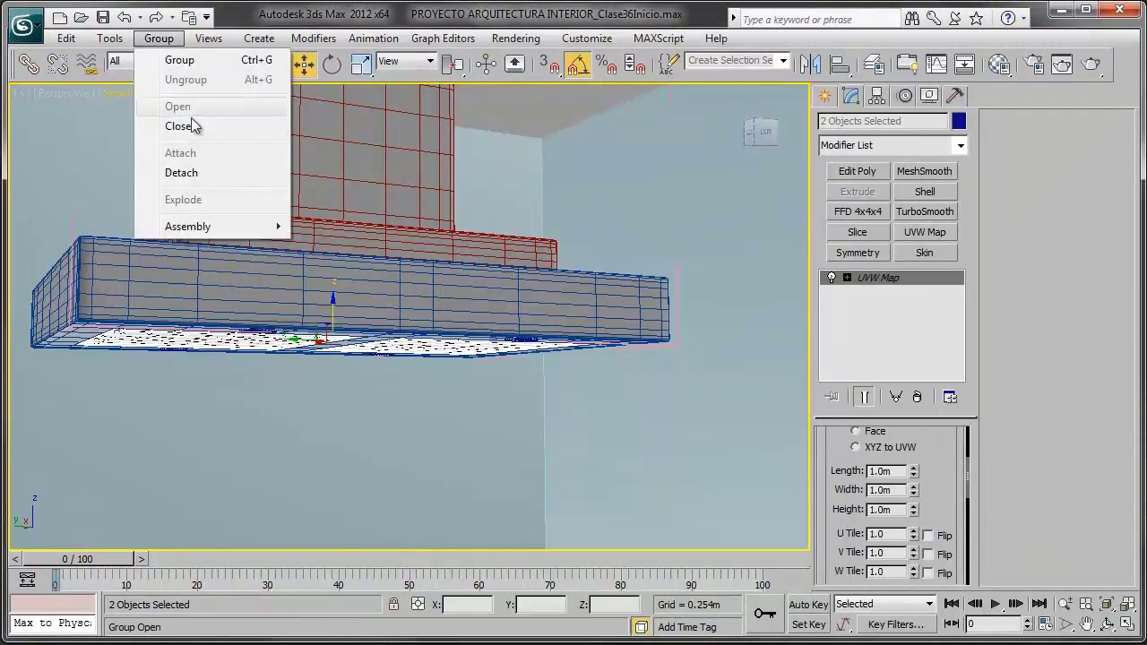
{"action": "left_click", "coordinate": [189, 128]}
Step: Zoom out to the whole kitchen, then zoom in on the window above the fridge
{"action": "scroll", "coordinate": [397, 274], "scroll_direction": "down", "scroll_amount": 4}
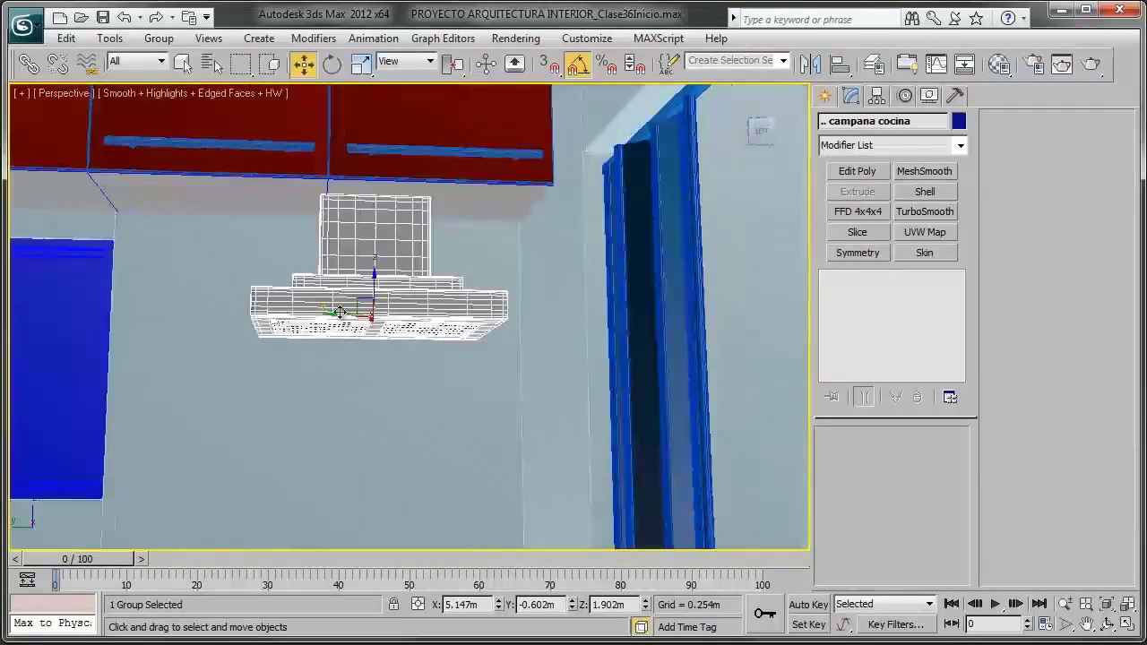
{"action": "scroll", "coordinate": [456, 258], "scroll_direction": "down", "scroll_amount": 2}
{"action": "middle_click_drag", "start_coordinate": [455, 258], "coordinate": [559, 361], "text": "alt"}
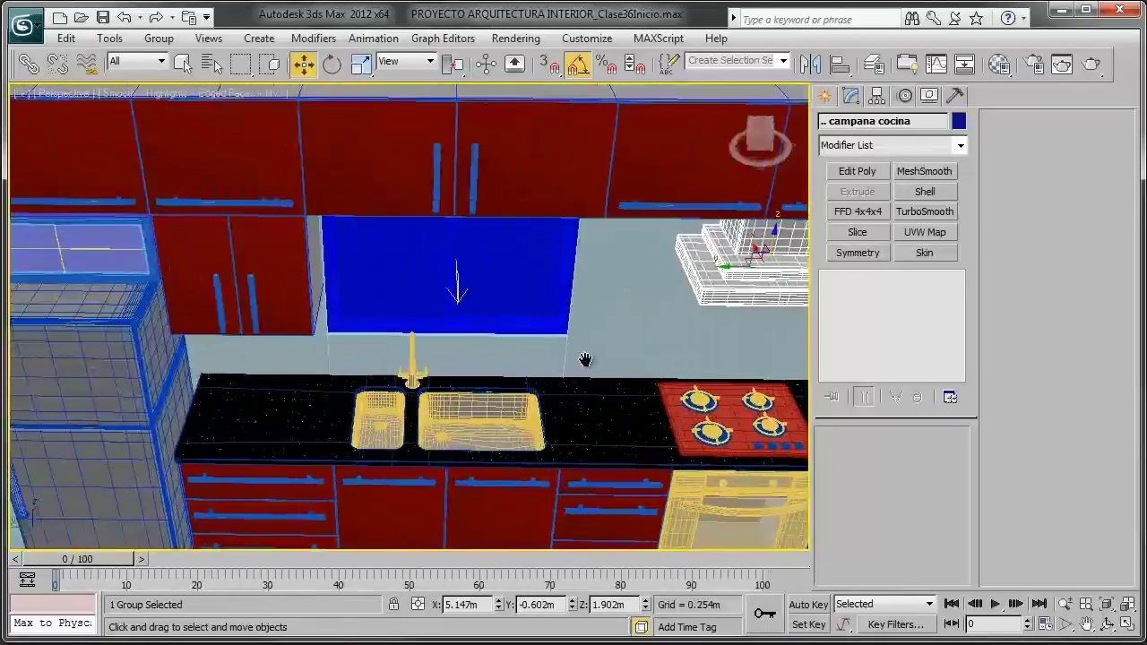
{"action": "key", "text": "shift+z"}
{"action": "scroll", "coordinate": [559, 361], "scroll_direction": "up", "scroll_amount": 2}
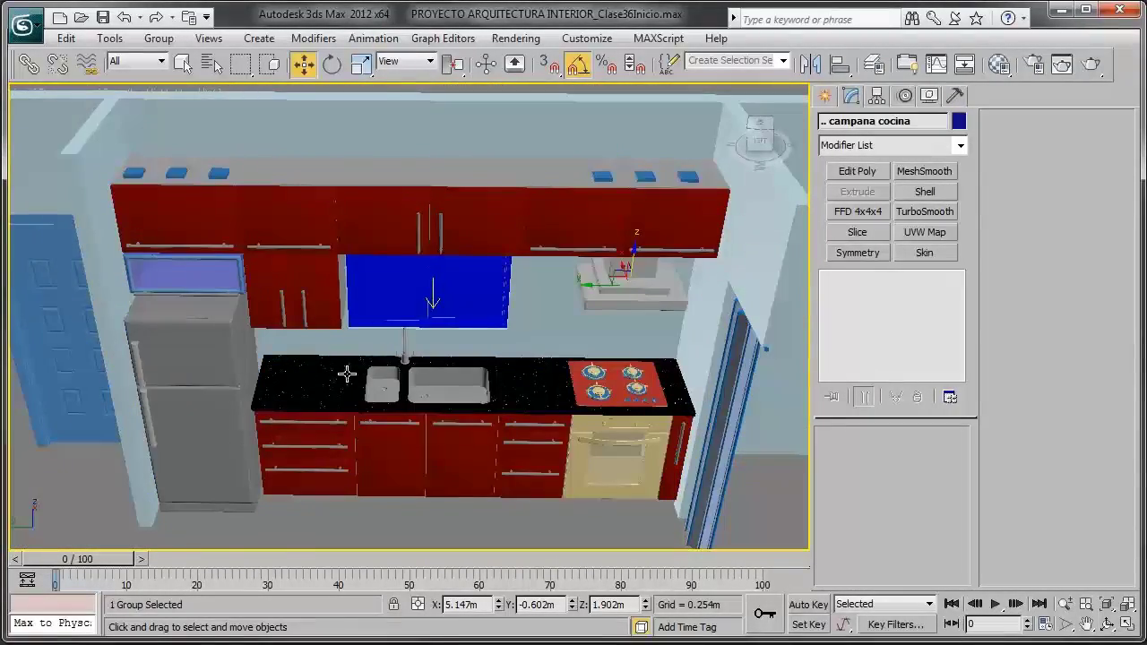
{"action": "key", "text": "shift+z"}
{"action": "scroll", "coordinate": [494, 386], "scroll_direction": "up", "scroll_amount": 2}
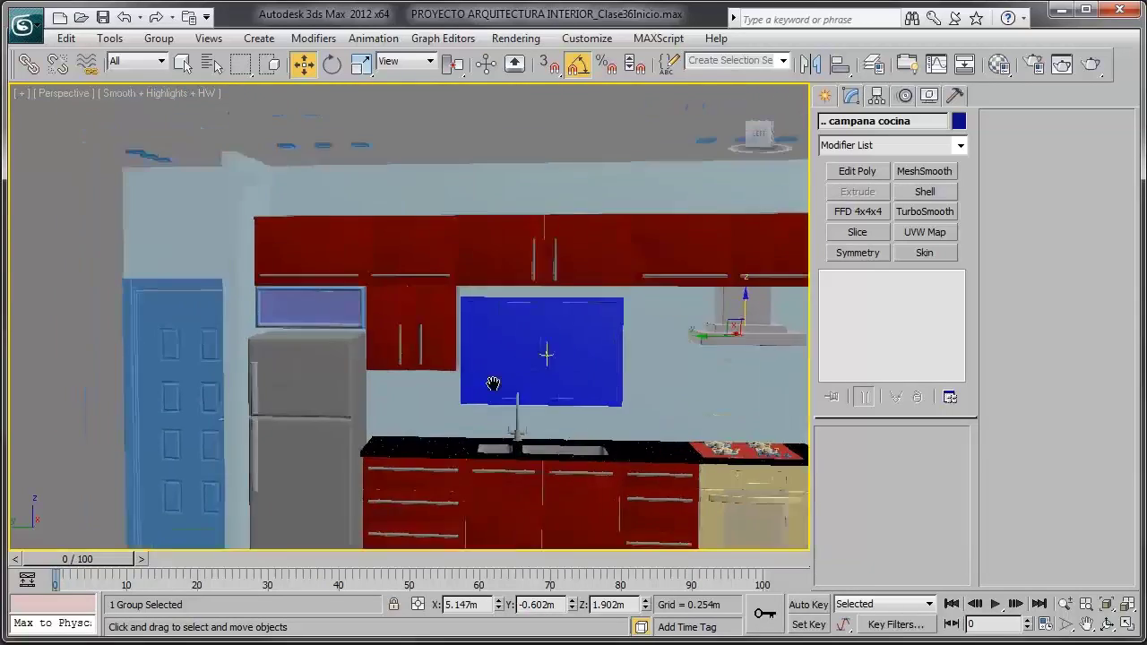
{"action": "scroll", "coordinate": [497, 399], "scroll_direction": "up", "scroll_amount": 4}
{"action": "scroll", "coordinate": [410, 380], "scroll_direction": "up", "scroll_amount": 2}
Step: Select the window frame above the fridge, open the Material Editor and close the enlarged grease-trap preview
{"action": "left_click", "coordinate": [417, 324]}
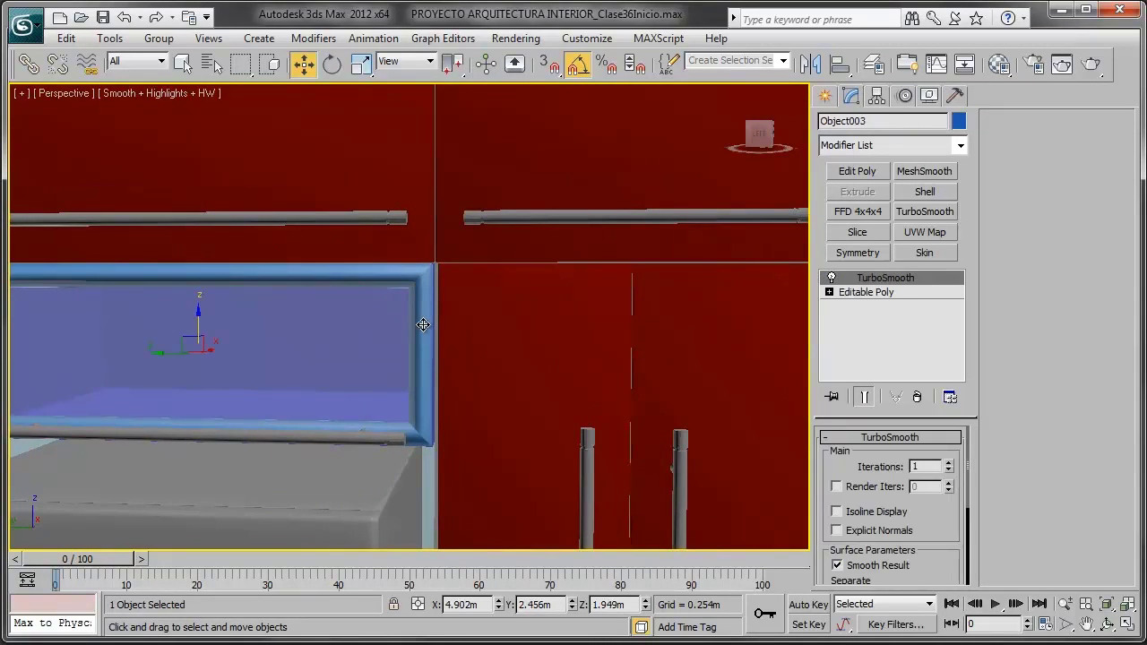
{"action": "key", "text": "F4"}
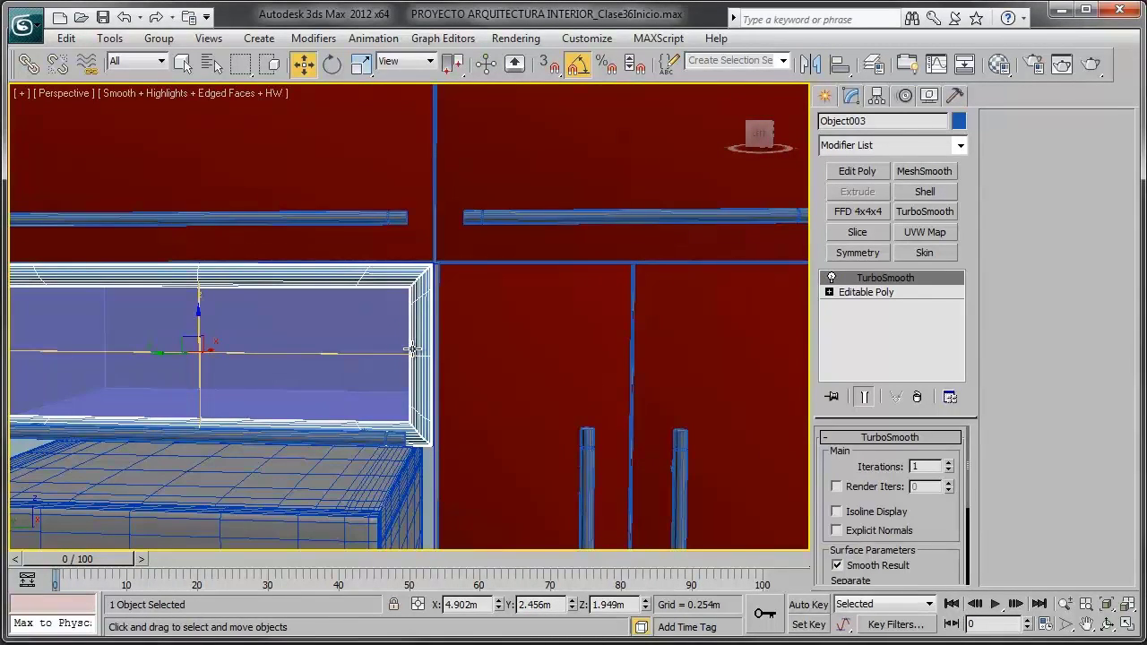
{"action": "key", "text": "F4"}
{"action": "key", "text": "m"}
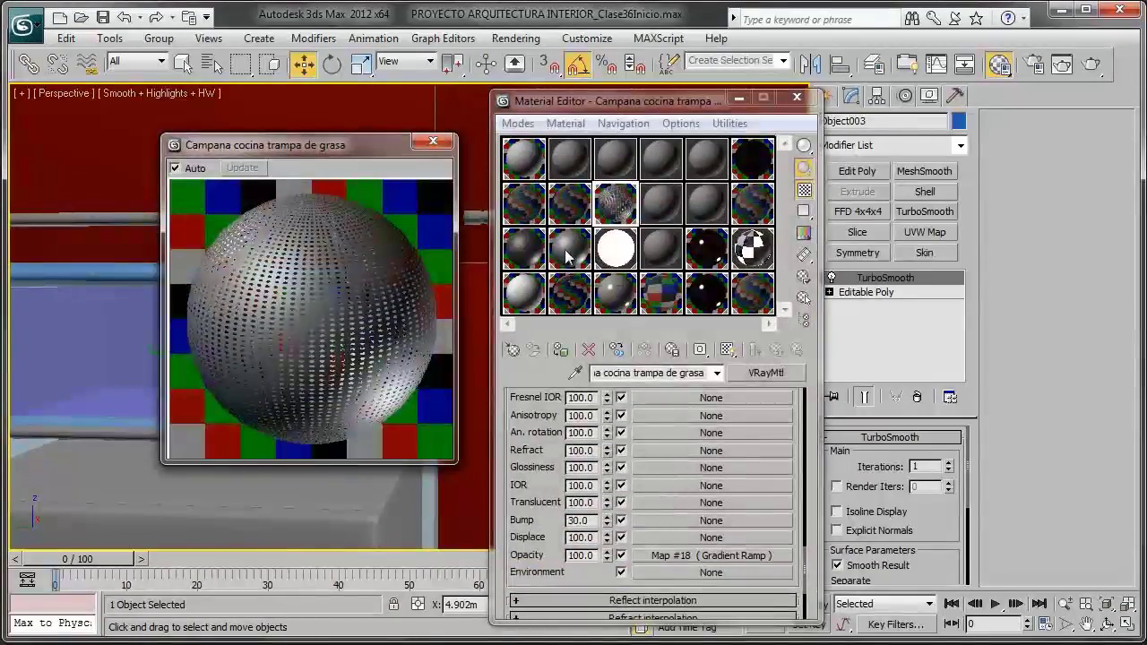
{"action": "left_click_drag", "start_coordinate": [373, 155], "coordinate": [782, 142]}
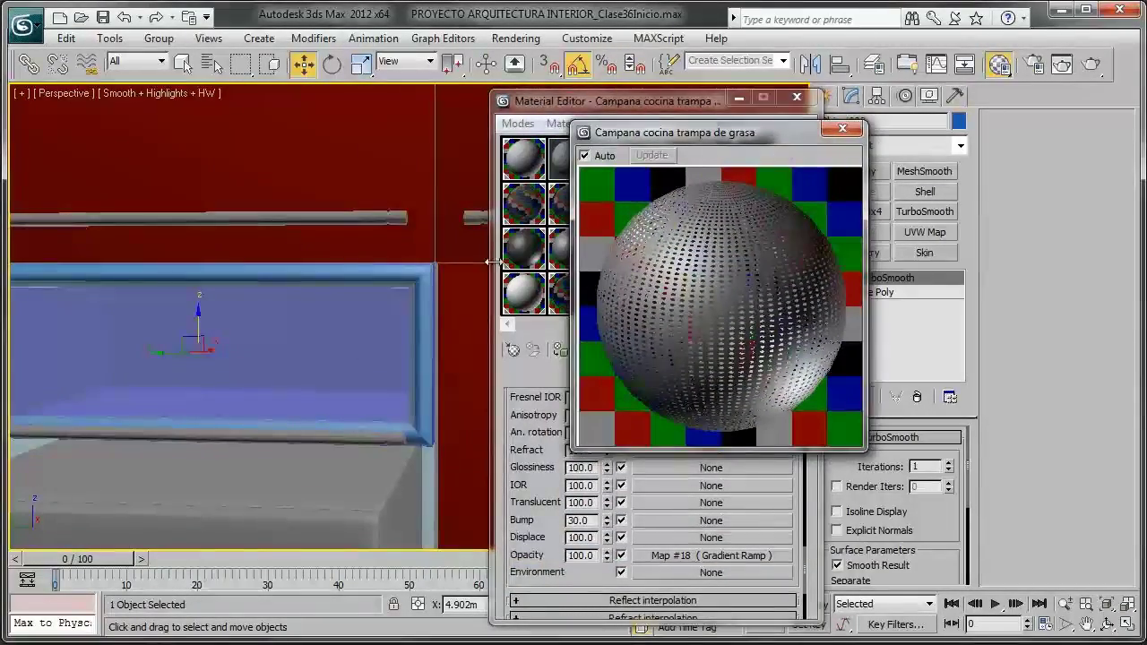
{"action": "left_click", "coordinate": [843, 127]}
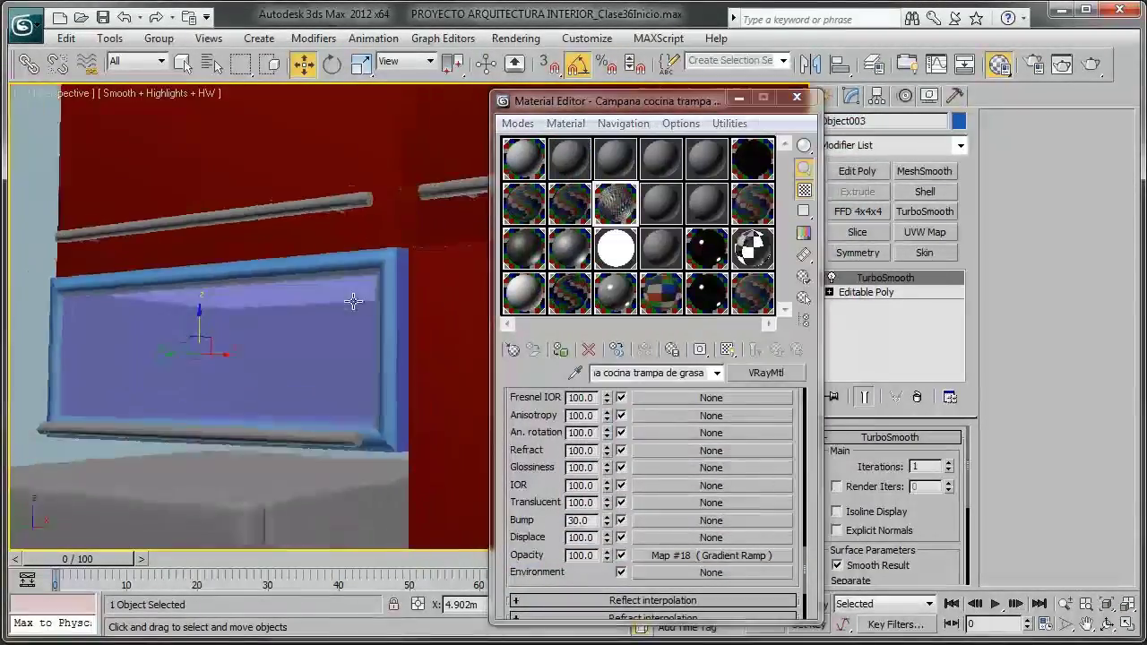
Step: Load the cabinets' Cocina mueble general material into an empty sample slot
{"action": "mouse_move", "coordinate": [376, 269]}
{"action": "middle_mouse_down", "text": "alt"}
{"action": "mouse_move", "coordinate": [338, 276]}
{"action": "mouse_move", "coordinate": [443, 325]}
{"action": "mouse_move", "coordinate": [369, 299]}
{"action": "mouse_move", "coordinate": [369, 278]}
{"action": "middle_mouse_up", "text": "alt"}
{"action": "middle_click_drag", "start_coordinate": [420, 413], "coordinate": [358, 323], "text": "alt"}
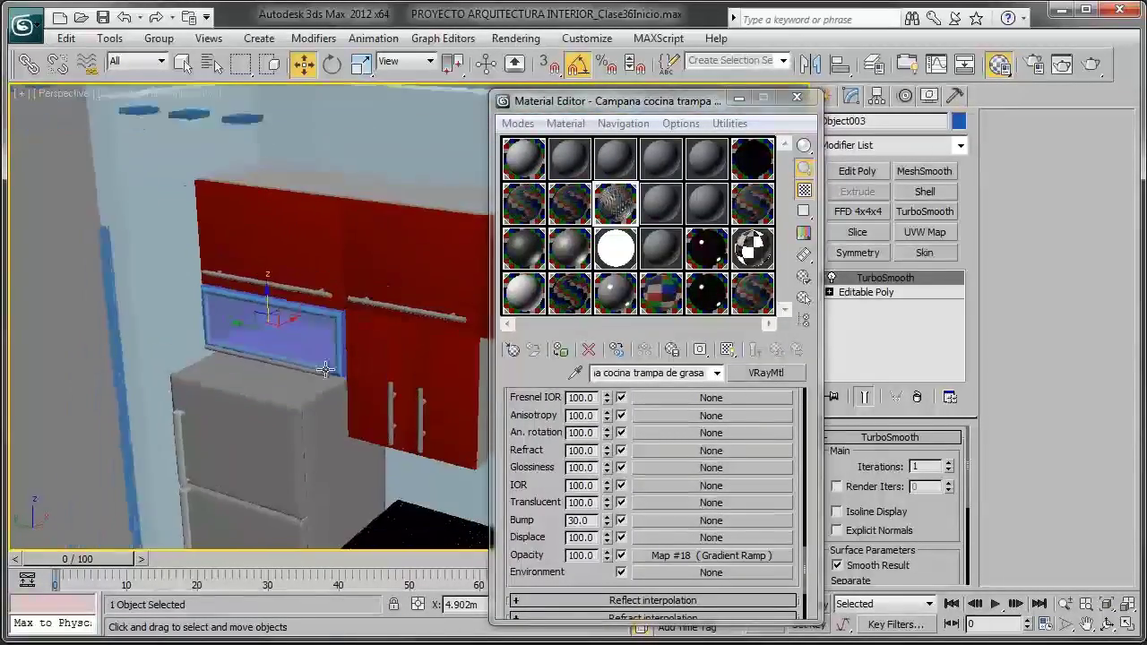
{"action": "left_click", "coordinate": [702, 160]}
{"action": "left_click", "coordinate": [575, 373]}
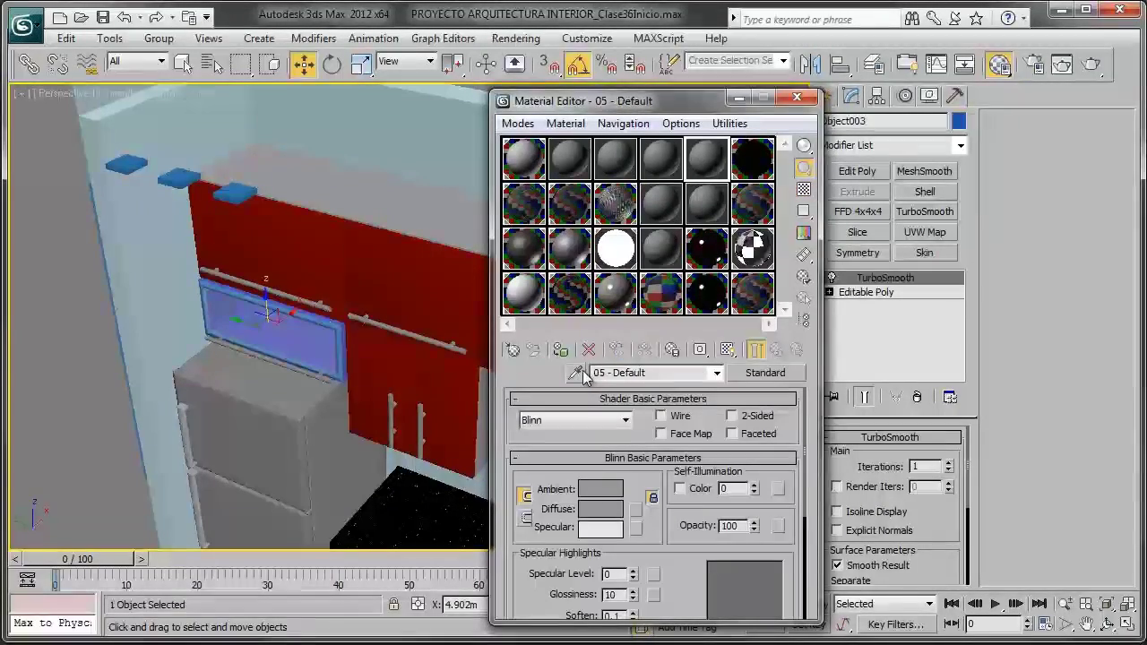
{"action": "left_click", "coordinate": [405, 220]}
Step: Select the frame object Object003 and switch to the spare Test de prueba sample slot
{"action": "middle_click_drag", "start_coordinate": [418, 203], "coordinate": [321, 358], "text": "alt"}
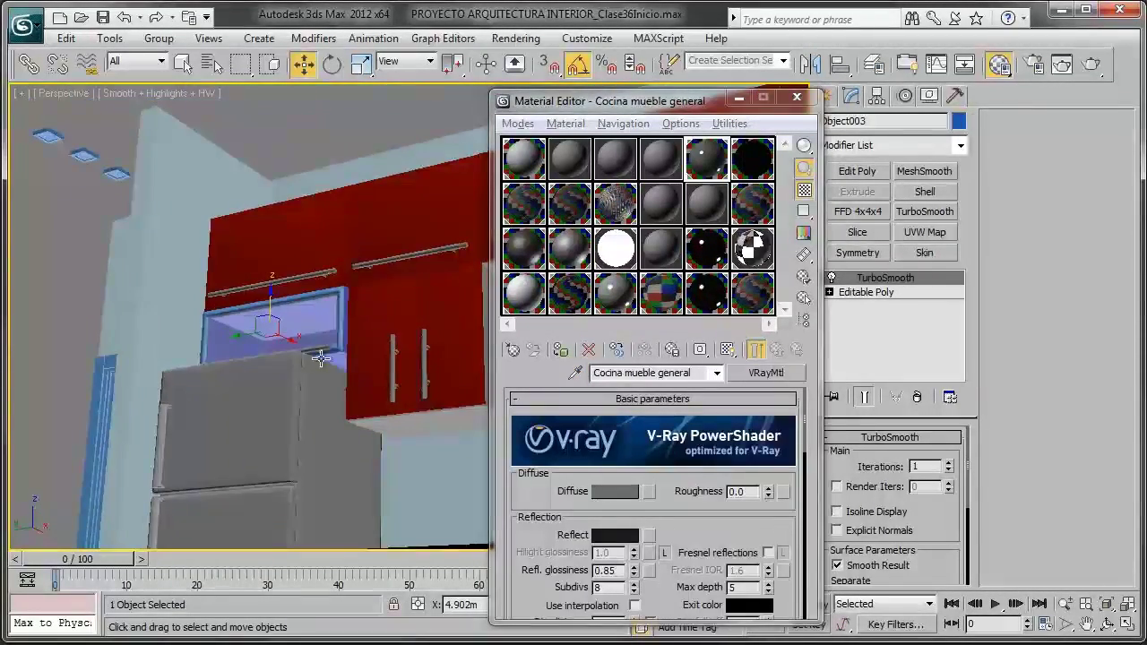
{"action": "scroll", "coordinate": [321, 359], "scroll_direction": "up", "scroll_amount": 5}
{"action": "key", "text": "F4"}
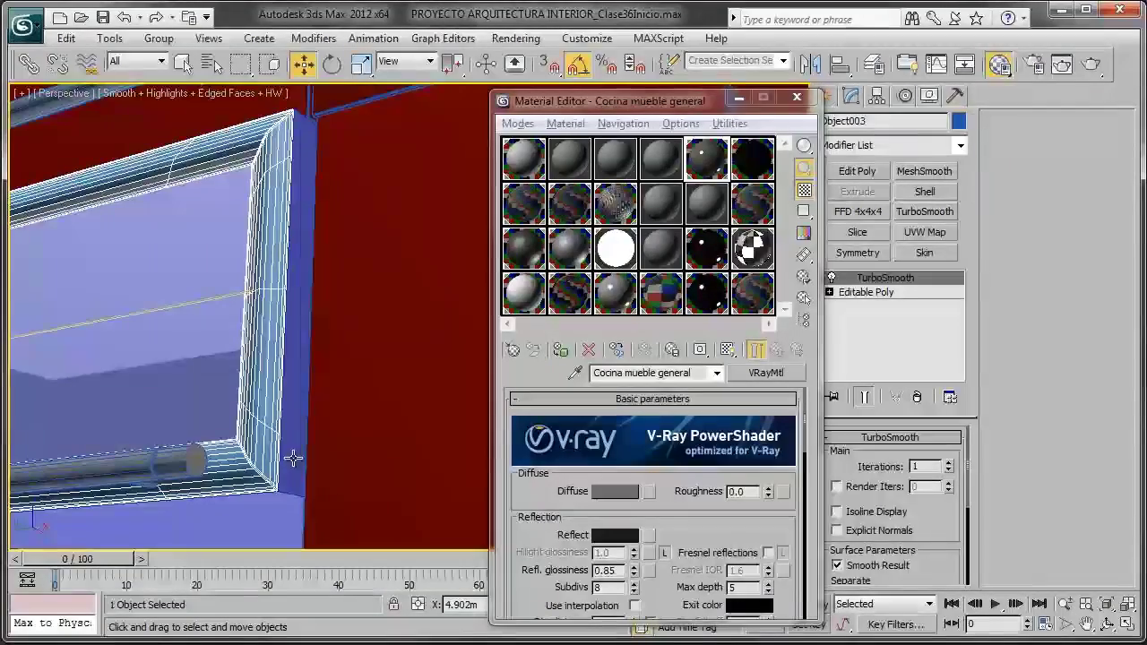
{"action": "left_click", "coordinate": [290, 461]}
{"action": "scroll", "coordinate": [320, 345], "scroll_direction": "down", "scroll_amount": 3}
{"action": "scroll", "coordinate": [314, 303], "scroll_direction": "down", "scroll_amount": 2}
{"action": "mouse_move", "coordinate": [314, 303]}
{"action": "middle_mouse_down", "text": "alt"}
{"action": "mouse_move", "coordinate": [346, 320]}
{"action": "mouse_move", "coordinate": [388, 249]}
{"action": "middle_mouse_up", "text": "alt"}
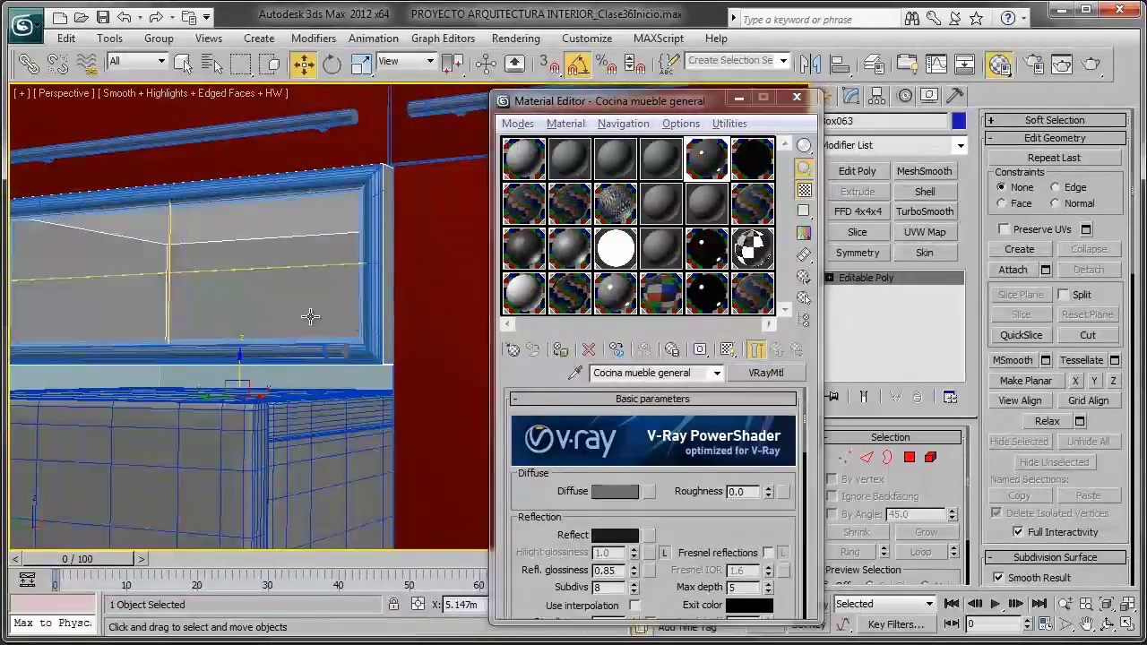
{"action": "left_click", "coordinate": [388, 249]}
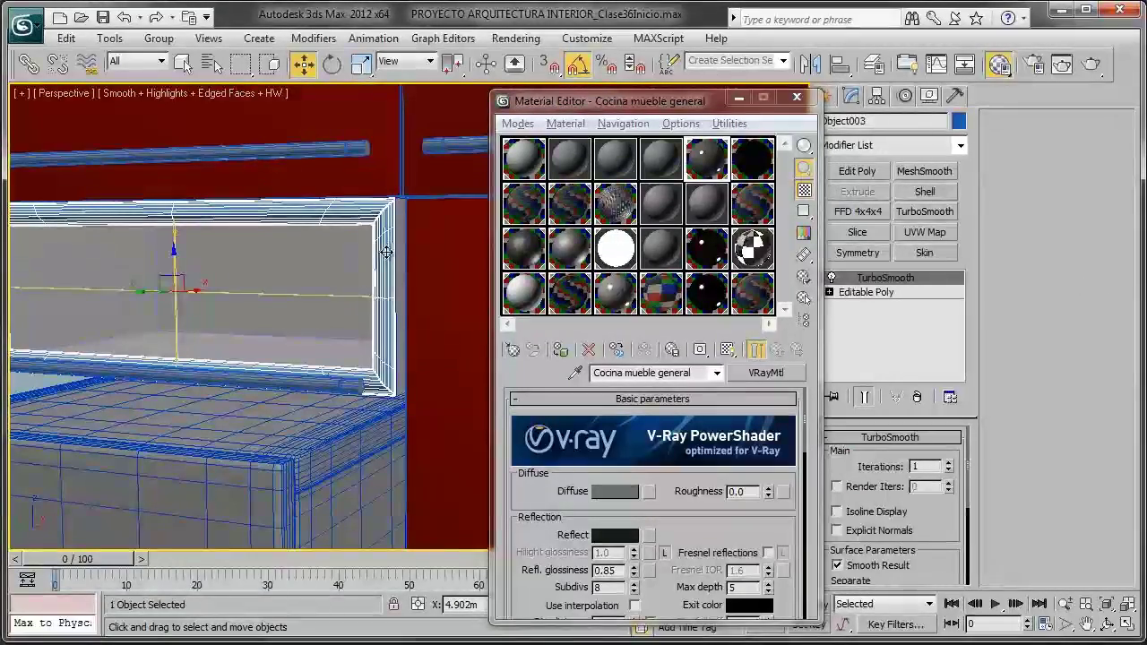
{"action": "left_click", "coordinate": [559, 168]}
Step: Rename the test material to 'Cocina mueble blanco' and set its reflection colour to value 35
{"action": "left_click", "coordinate": [707, 203]}
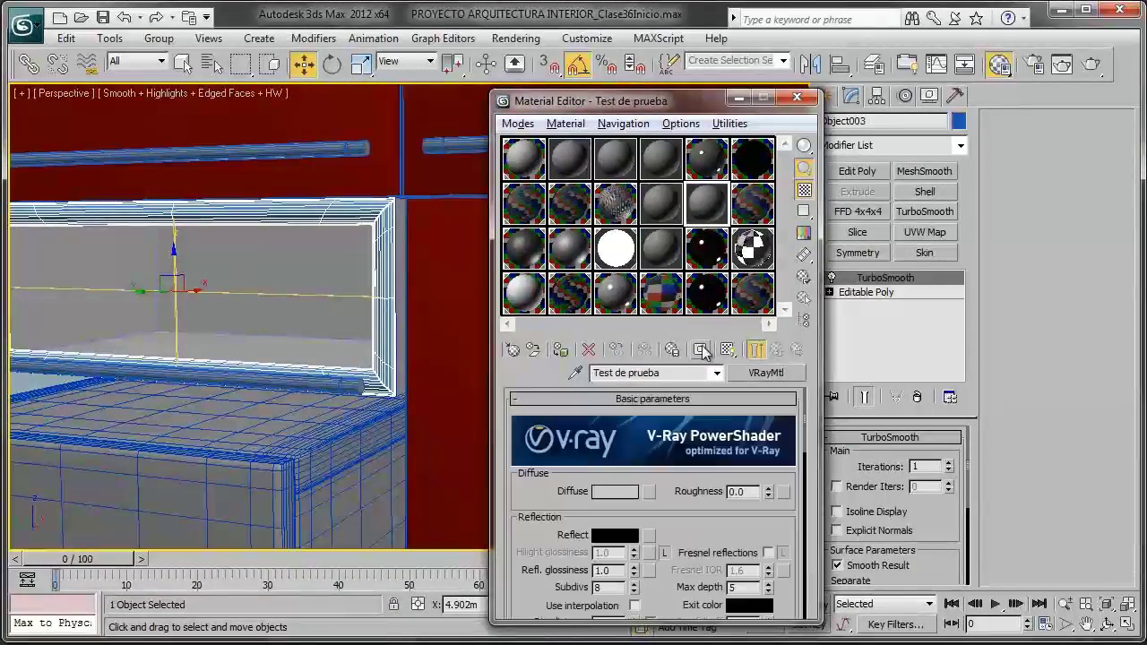
{"action": "type", "text": "Cocina "}
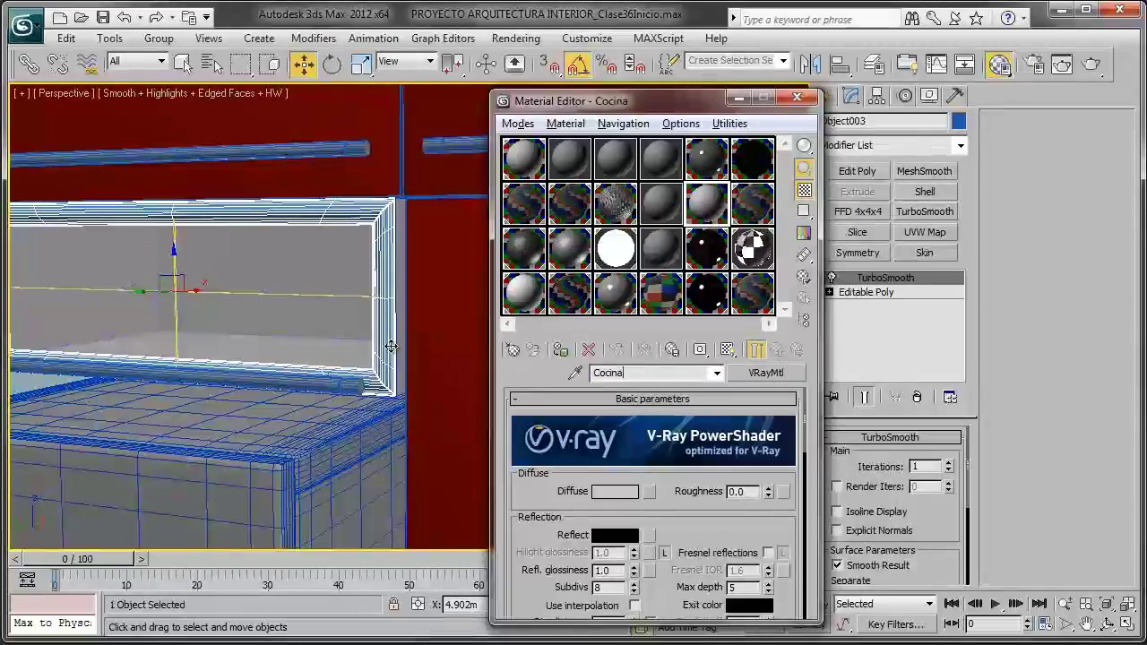
{"action": "type", "text": "mueble"}
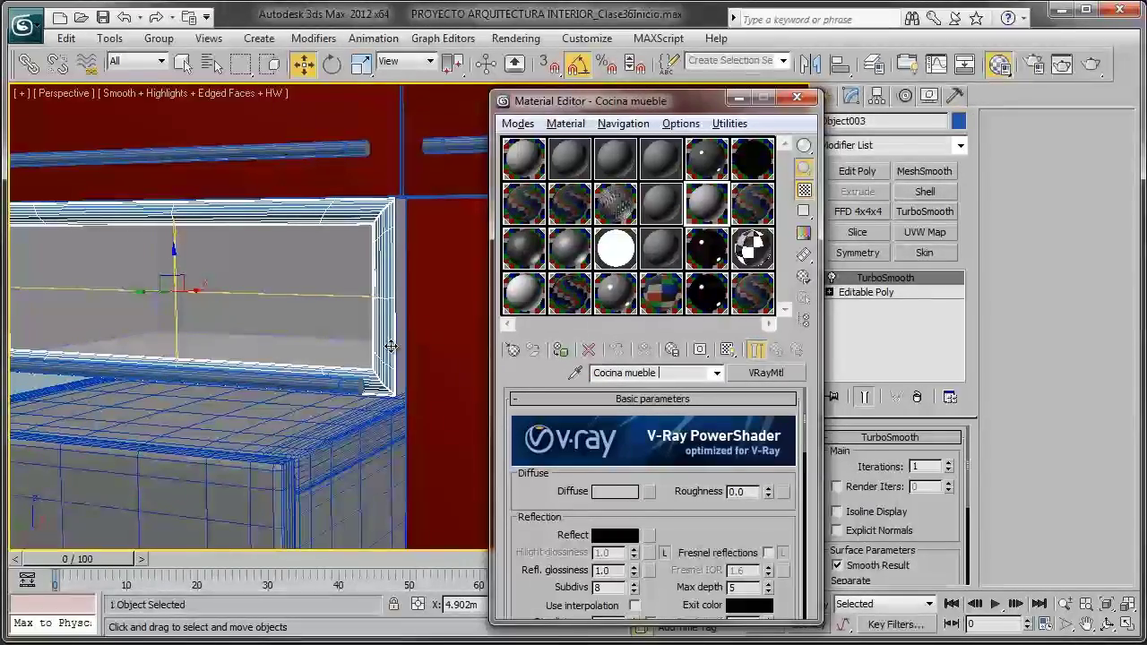
{"action": "type", "text": " blanco"}
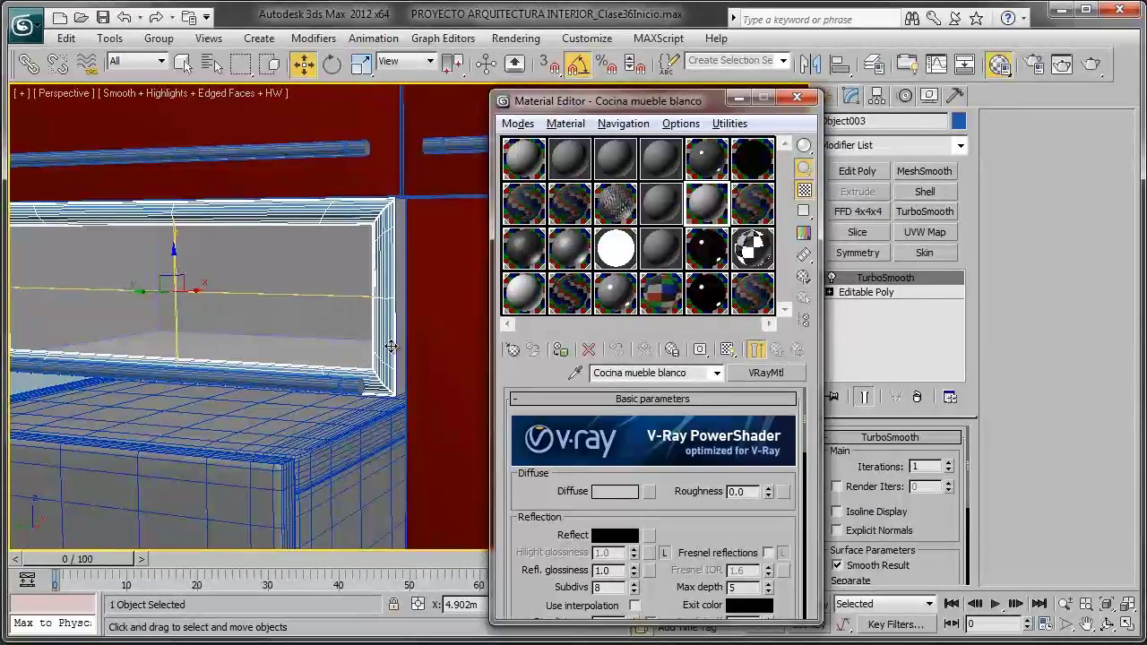
{"action": "left_click", "coordinate": [615, 535]}
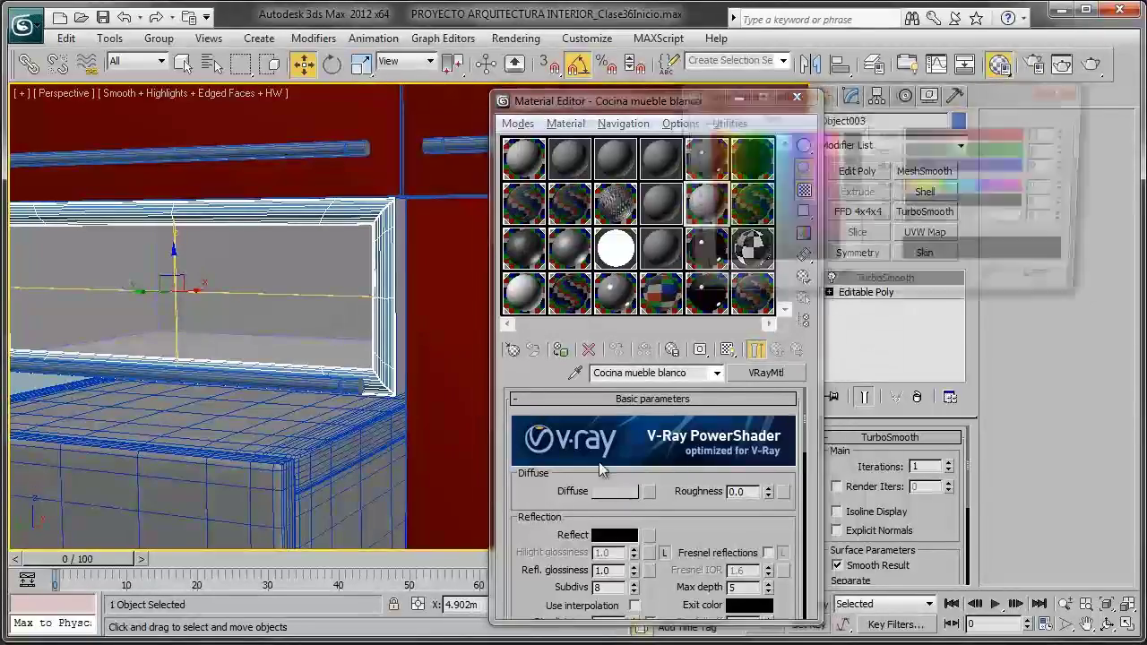
{"action": "left_click_drag", "start_coordinate": [865, 149], "coordinate": [874, 161]}
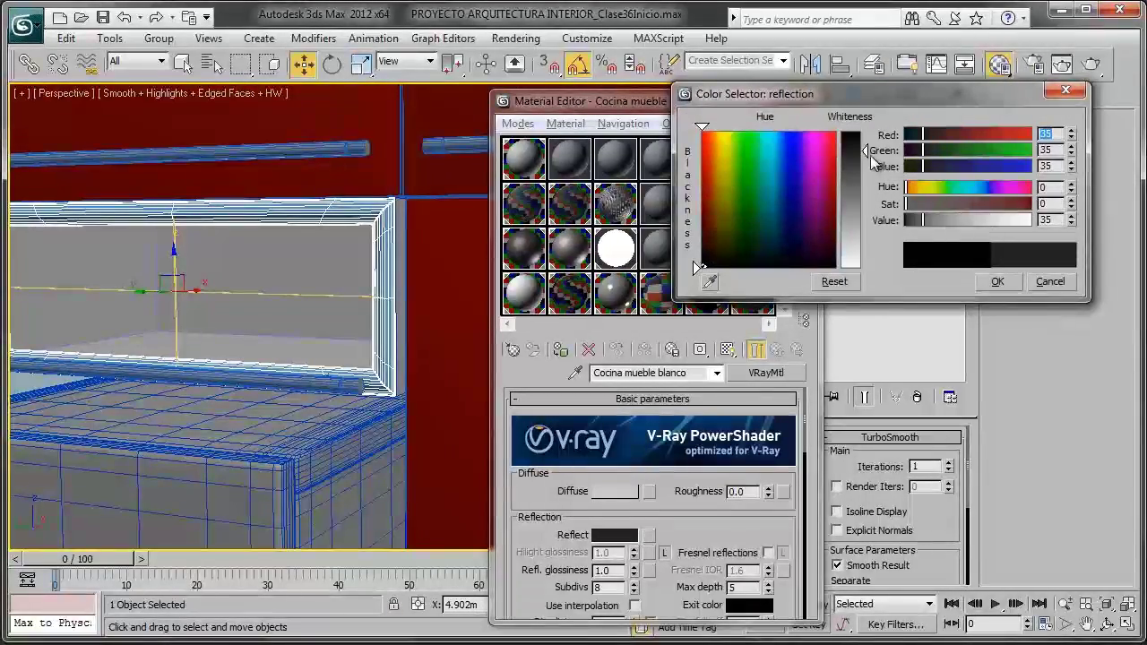
{"action": "left_click", "coordinate": [997, 282]}
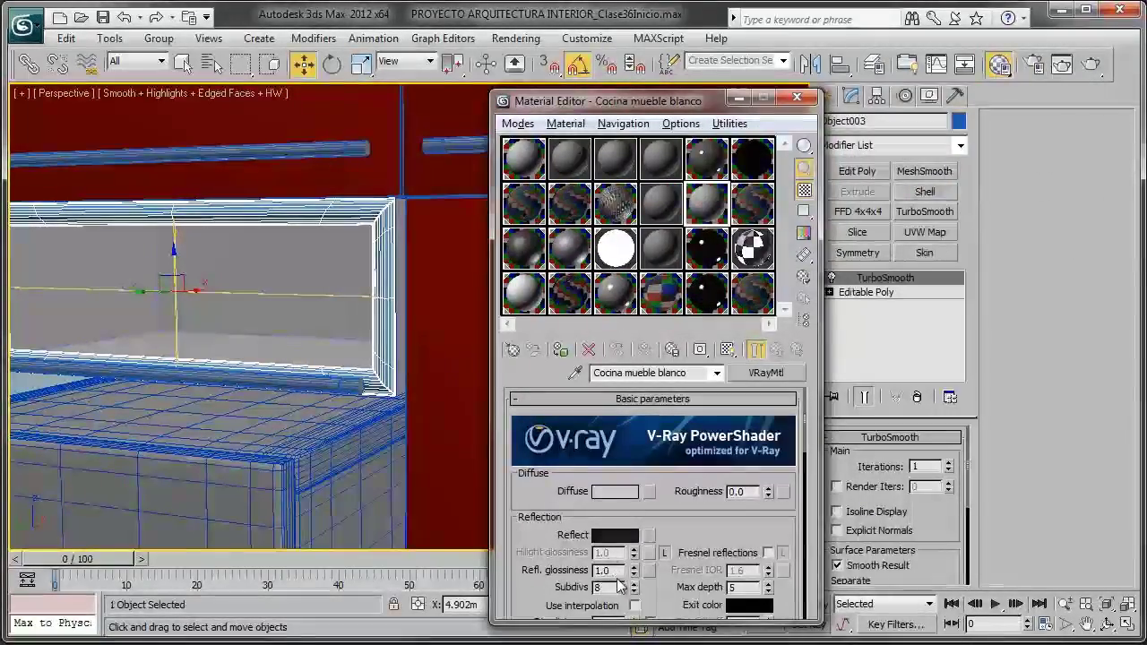
Step: Set reflection glossiness to 0.65 and check the material in the enlarged sample preview
{"action": "type", "text": "."}
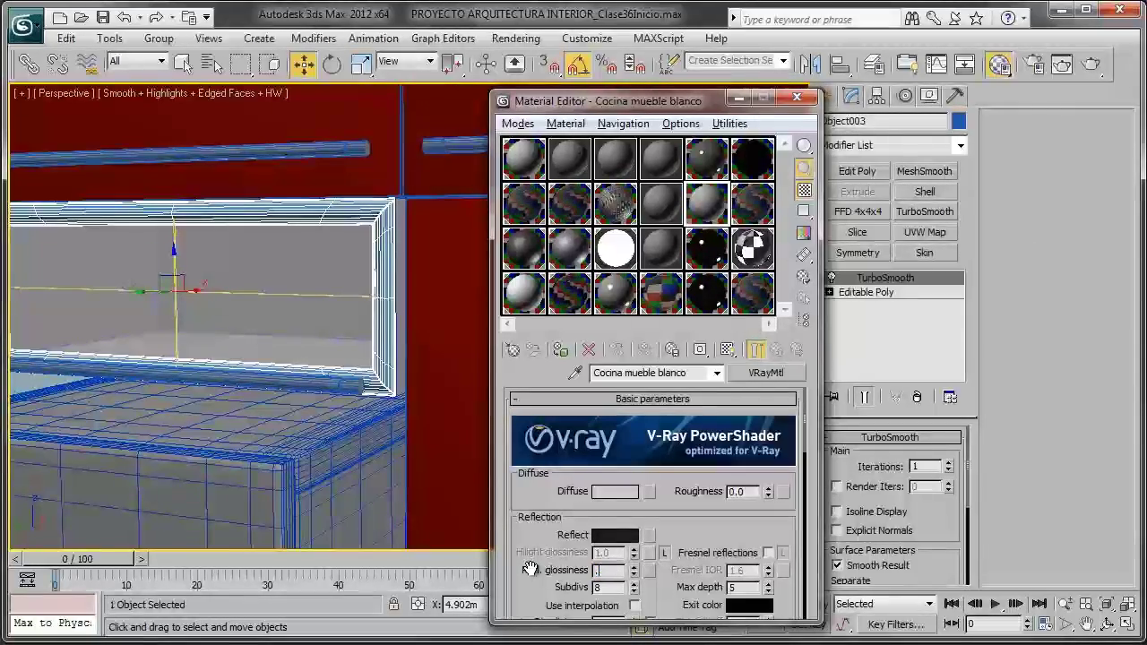
{"action": "type", "text": "65"}
{"action": "key", "text": "Return"}
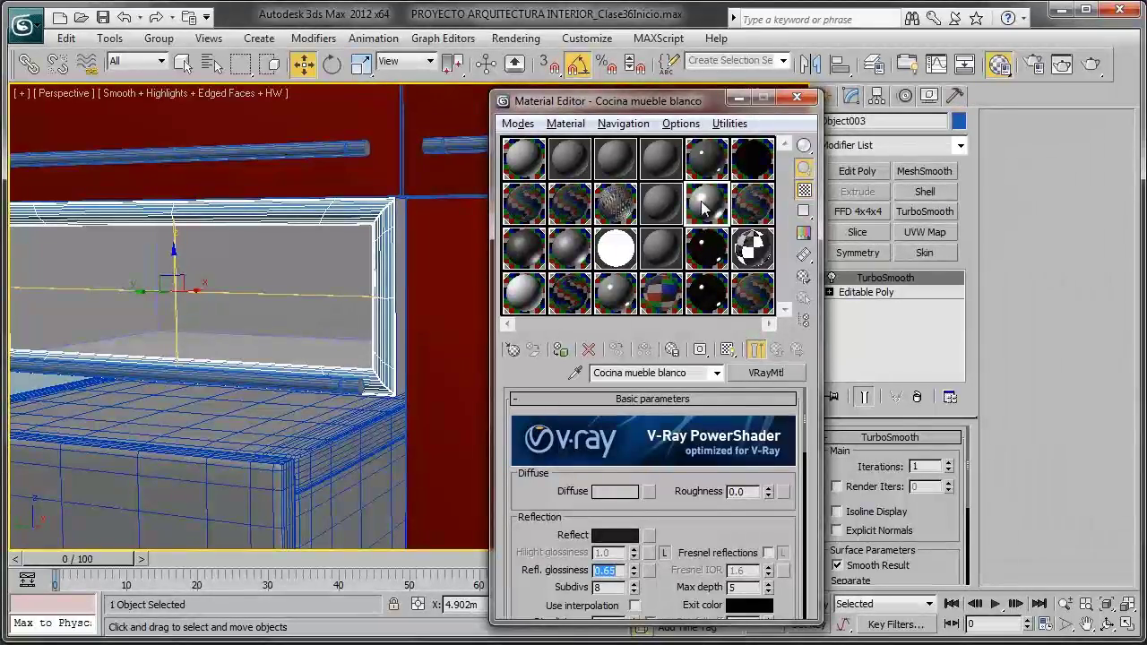
{"action": "double_click", "coordinate": [703, 208]}
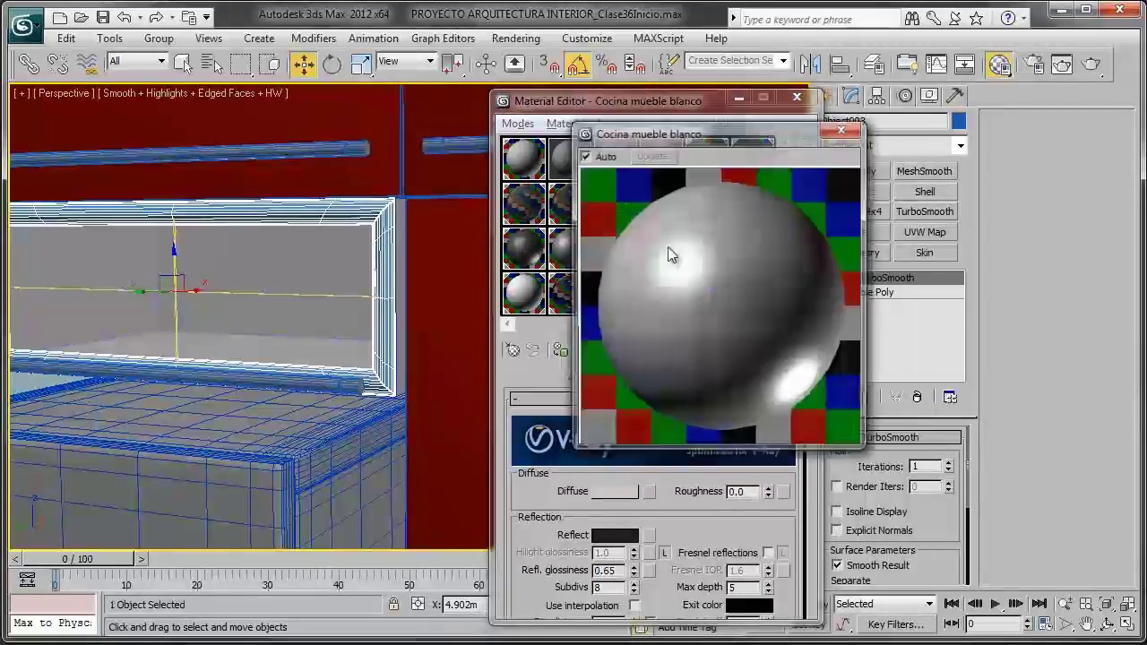
{"action": "left_click", "coordinate": [854, 134]}
{"action": "key", "text": "F4"}
Step: Assign the Cocina mueble blanco material to the selected window frame
{"action": "left_click", "coordinate": [561, 351]}
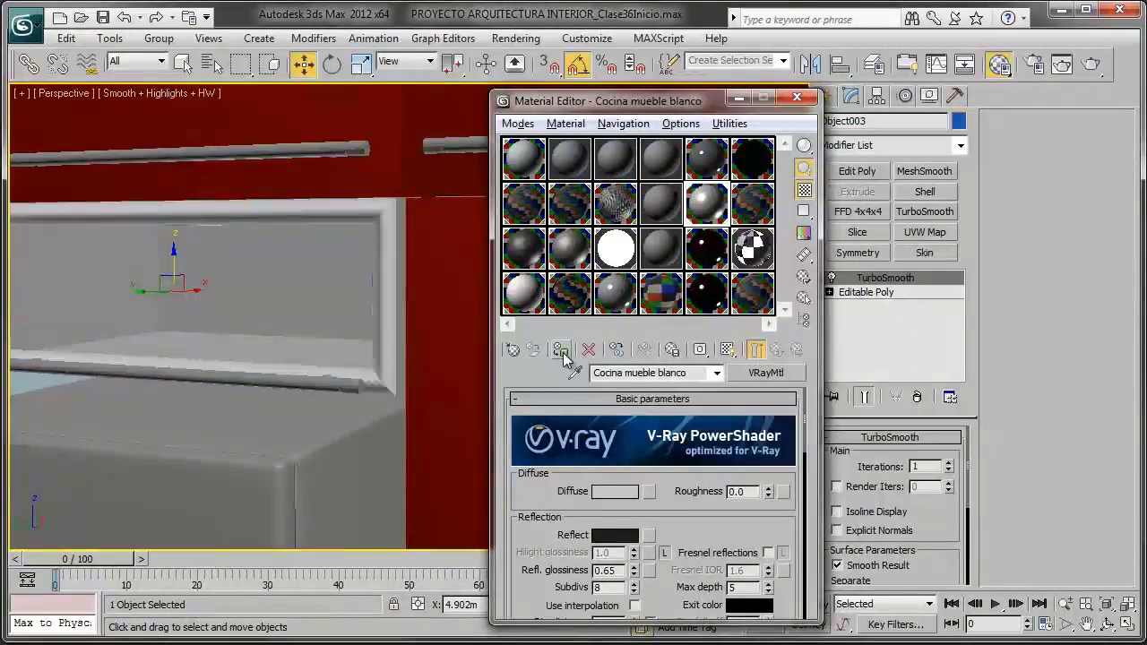
{"action": "scroll", "coordinate": [304, 390], "scroll_direction": "down", "scroll_amount": 2}
{"action": "scroll", "coordinate": [322, 386], "scroll_direction": "down", "scroll_amount": 2}
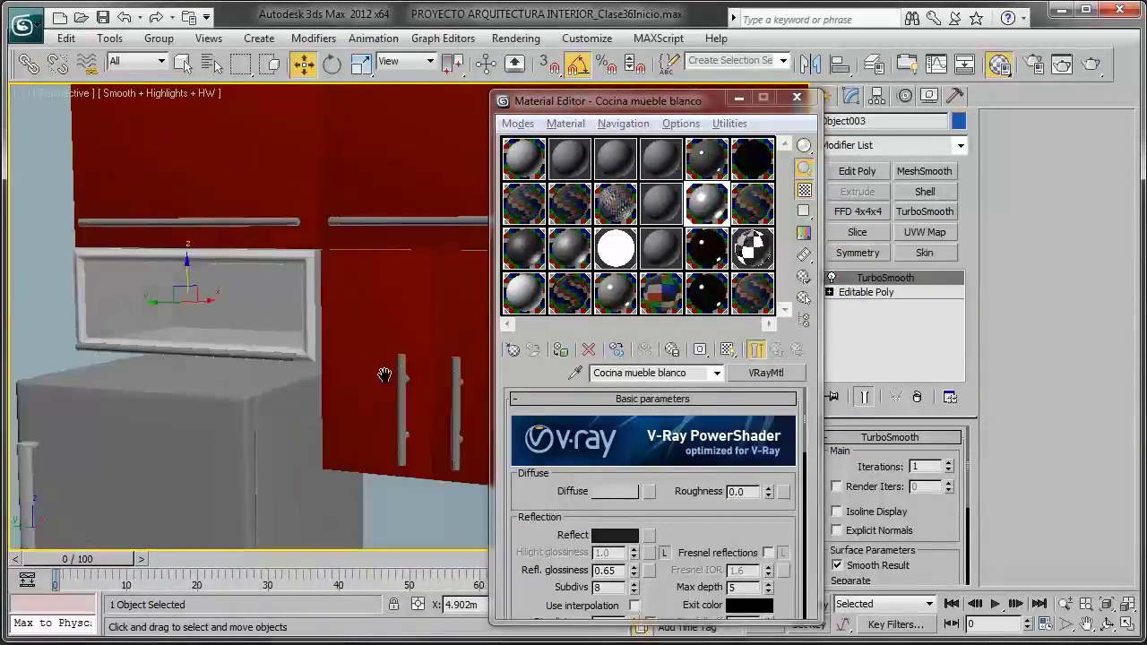
{"action": "scroll", "coordinate": [345, 381], "scroll_direction": "down", "scroll_amount": 2}
{"action": "scroll", "coordinate": [363, 377], "scroll_direction": "down", "scroll_amount": 2}
{"action": "mouse_move", "coordinate": [369, 374]}
{"action": "middle_mouse_down", "text": "alt"}
{"action": "mouse_move", "coordinate": [379, 243]}
{"action": "mouse_move", "coordinate": [260, 258]}
{"action": "mouse_move", "coordinate": [289, 383]}
{"action": "middle_mouse_up", "text": "alt"}
Step: Close the Material Editor, select the Tope Cocina cooktop group with edged faces, and bring up the reference photos
{"action": "left_click", "coordinate": [797, 97]}
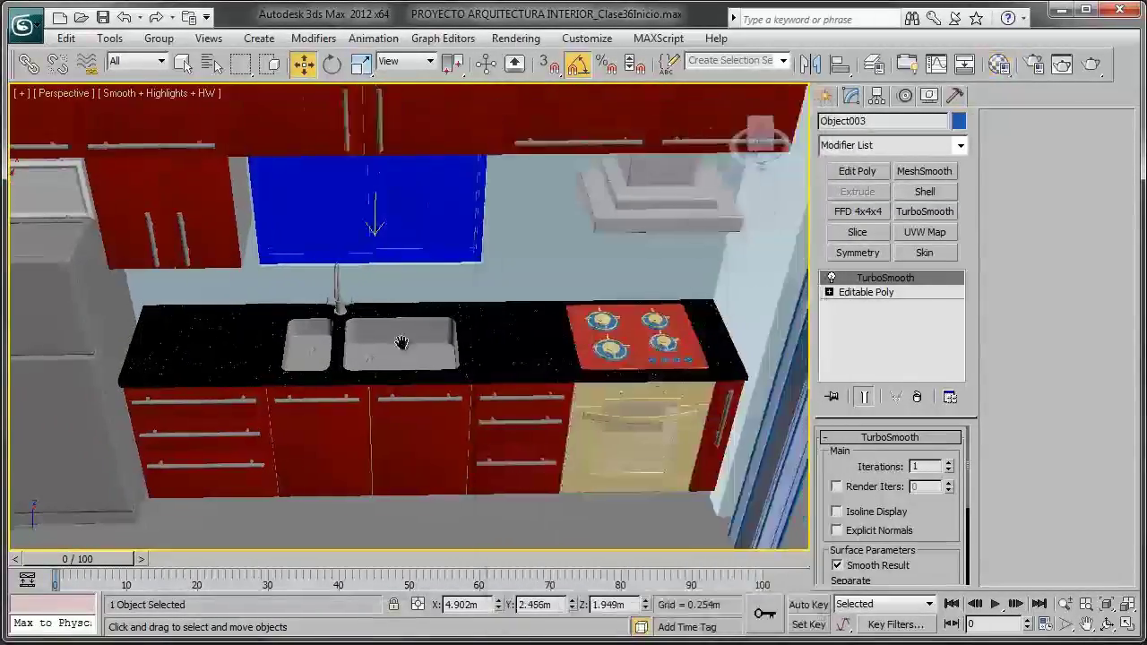
{"action": "mouse_move", "coordinate": [466, 340]}
{"action": "middle_mouse_down", "text": "alt"}
{"action": "mouse_move", "coordinate": [448, 345]}
{"action": "mouse_move", "coordinate": [453, 323]}
{"action": "mouse_move", "coordinate": [483, 344]}
{"action": "mouse_move", "coordinate": [491, 197]}
{"action": "mouse_move", "coordinate": [500, 298]}
{"action": "mouse_move", "coordinate": [457, 224]}
{"action": "mouse_move", "coordinate": [454, 294]}
{"action": "middle_mouse_up", "text": "alt"}
{"action": "left_click", "coordinate": [449, 315]}
{"action": "scroll", "coordinate": [448, 315], "scroll_direction": "up", "scroll_amount": 5}
{"action": "key", "text": "F4"}
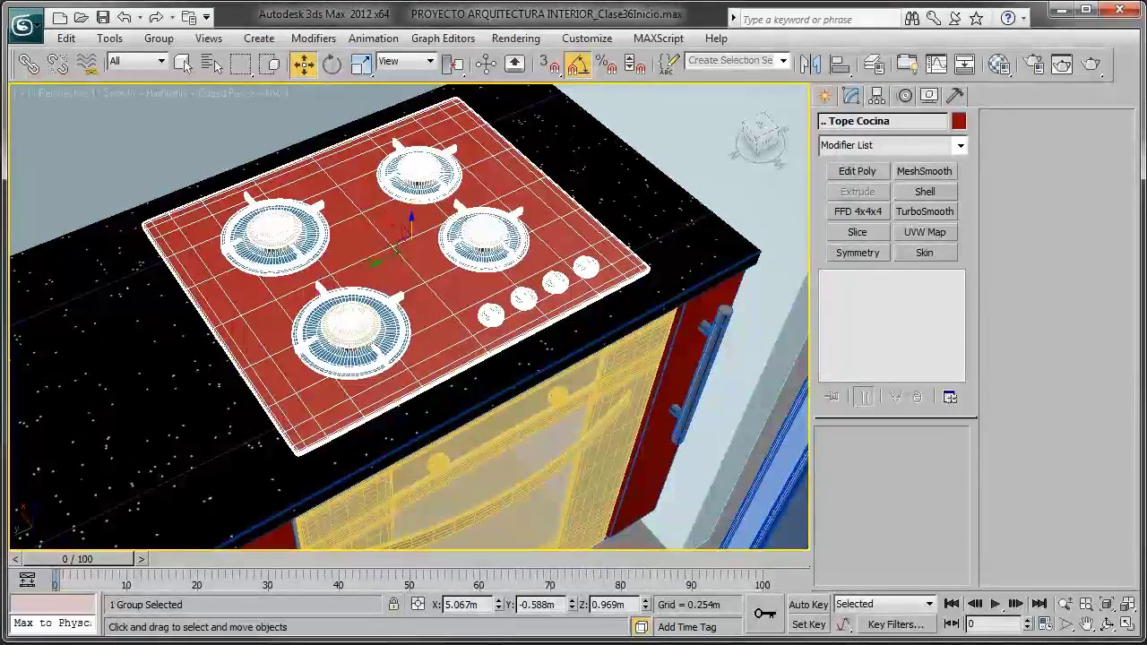
{"action": "key", "text": "alt+Tab"}
Step: Step past the door-handle, window-frame, dishes and dining-table photos to the black gas hob image
{"action": "left_click", "coordinate": [778, 521]}
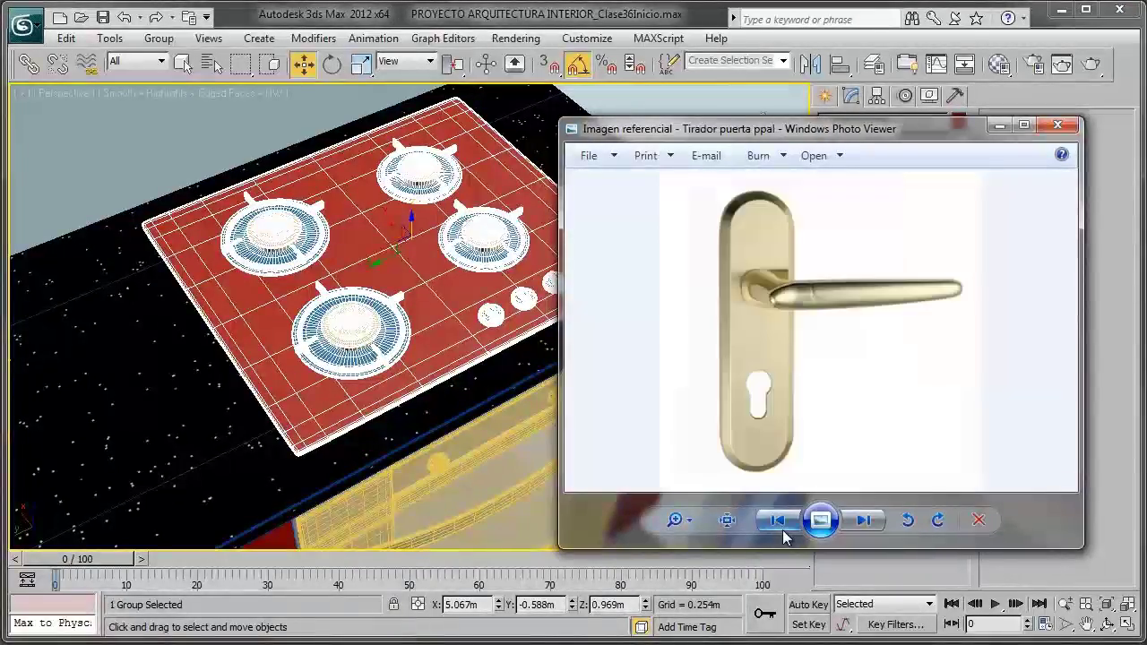
{"action": "left_click", "coordinate": [782, 530]}
{"action": "left_click", "coordinate": [783, 530]}
{"action": "left_click", "coordinate": [783, 531]}
{"action": "left_click", "coordinate": [782, 531]}
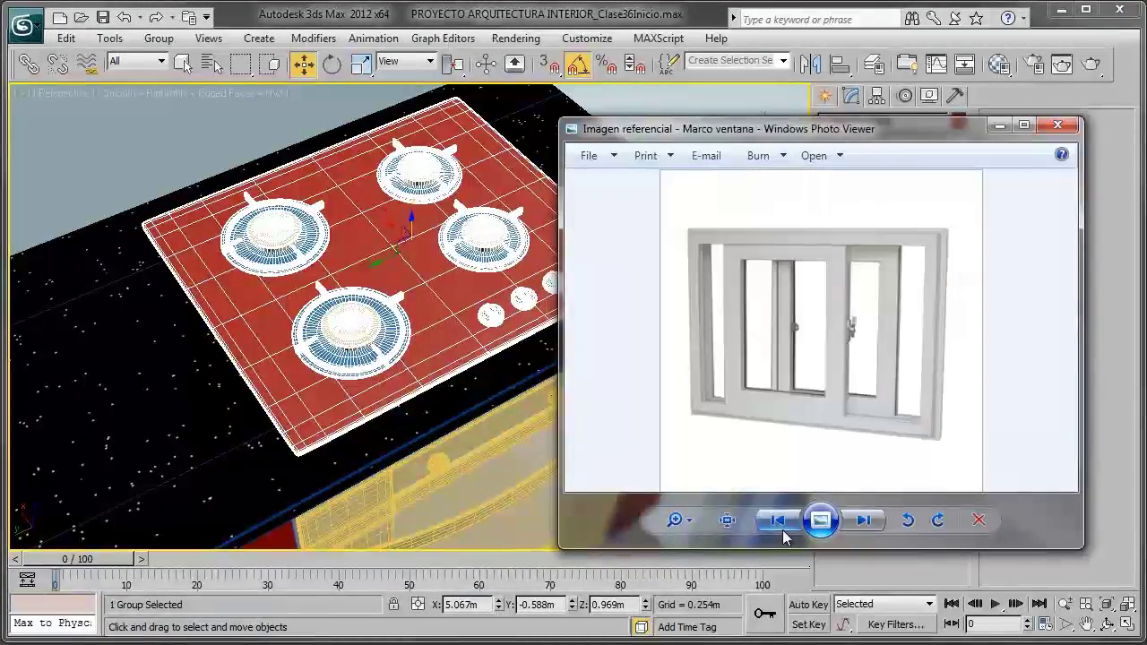
{"action": "left_click", "coordinate": [783, 531]}
{"action": "left_click", "coordinate": [782, 531]}
{"action": "left_click", "coordinate": [783, 530]}
{"action": "left_click", "coordinate": [782, 531]}
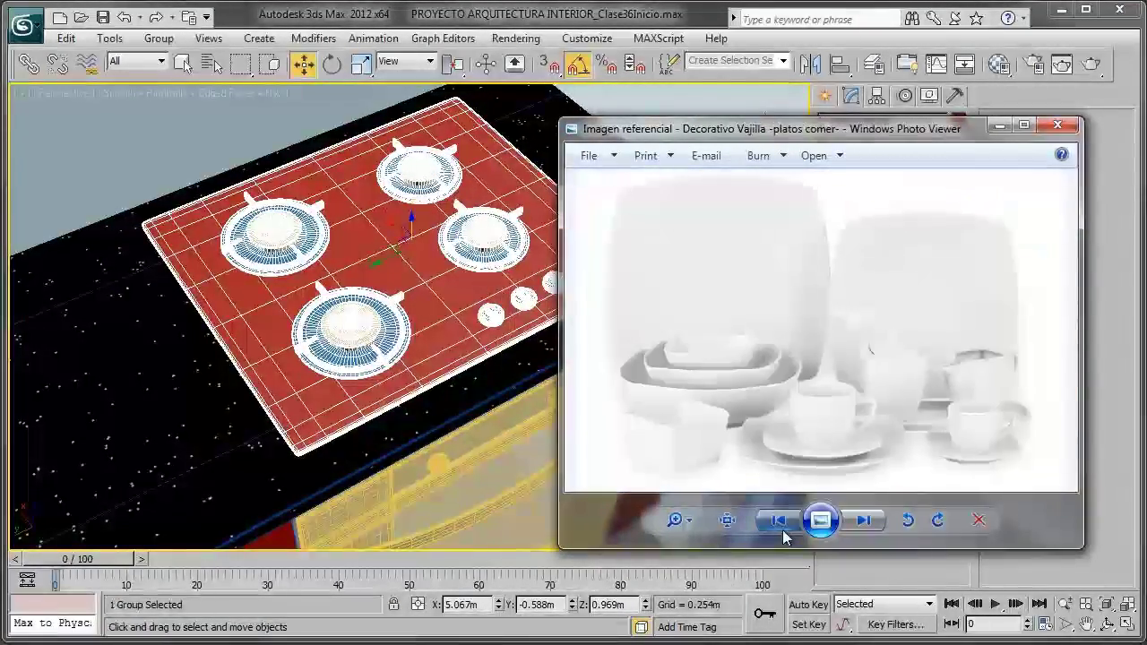
{"action": "left_click", "coordinate": [784, 531]}
{"action": "left_click", "coordinate": [783, 530]}
{"action": "left_click", "coordinate": [783, 530]}
{"action": "left_click", "coordinate": [783, 530]}
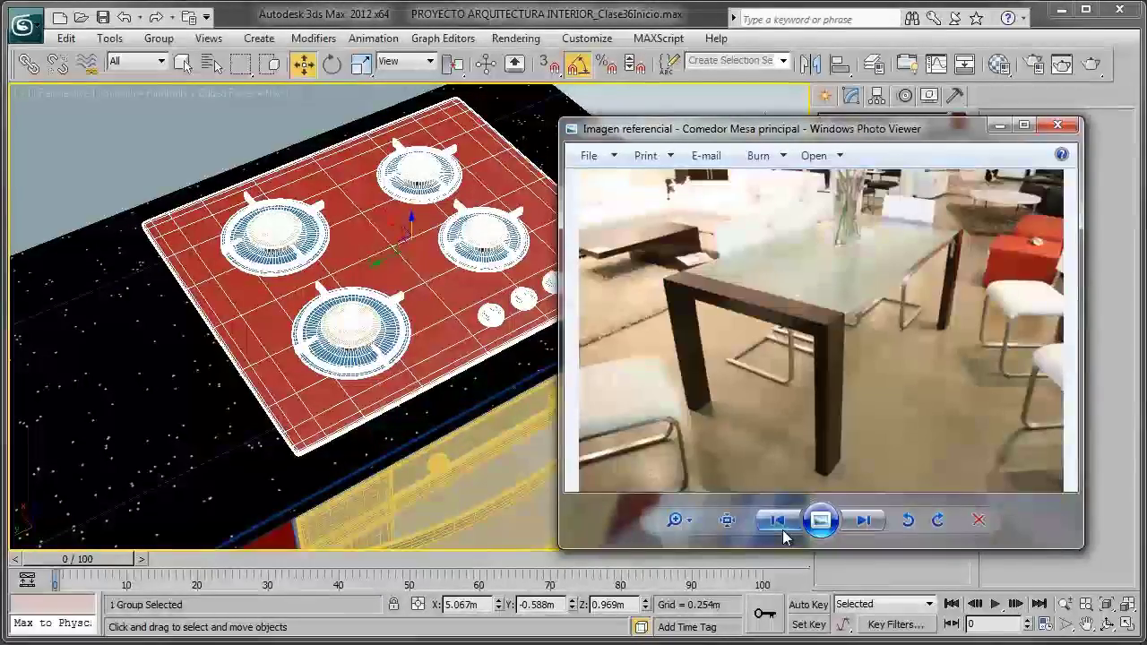
{"action": "left_click", "coordinate": [783, 530]}
{"action": "left_click", "coordinate": [783, 530]}
{"action": "left_click", "coordinate": [784, 531]}
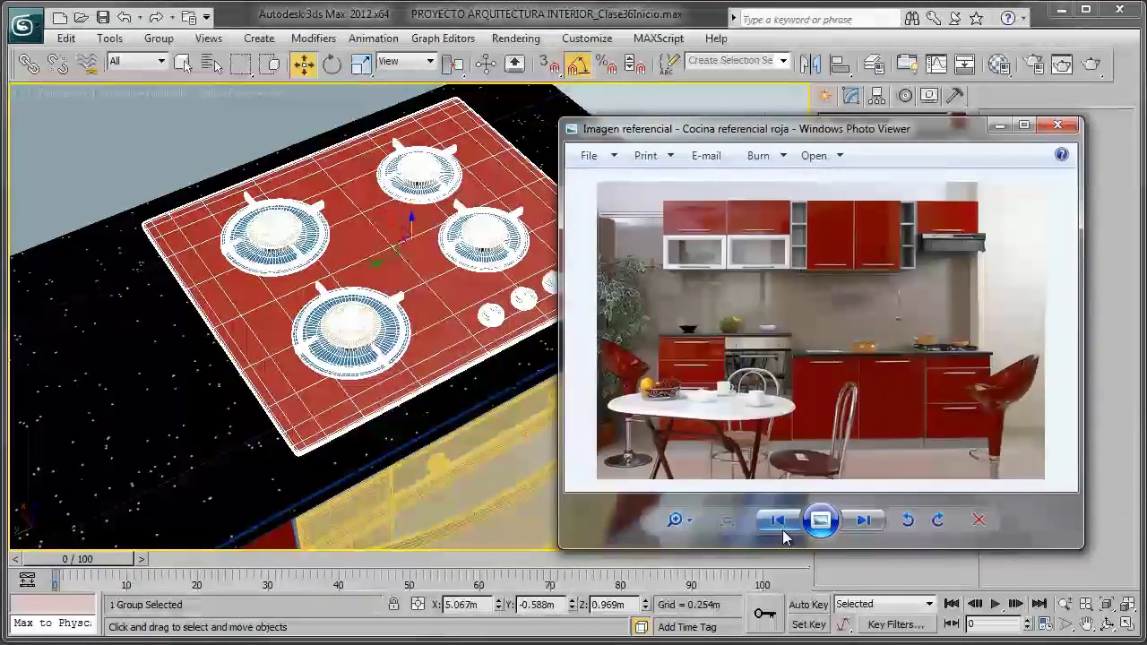
{"action": "left_click", "coordinate": [782, 529]}
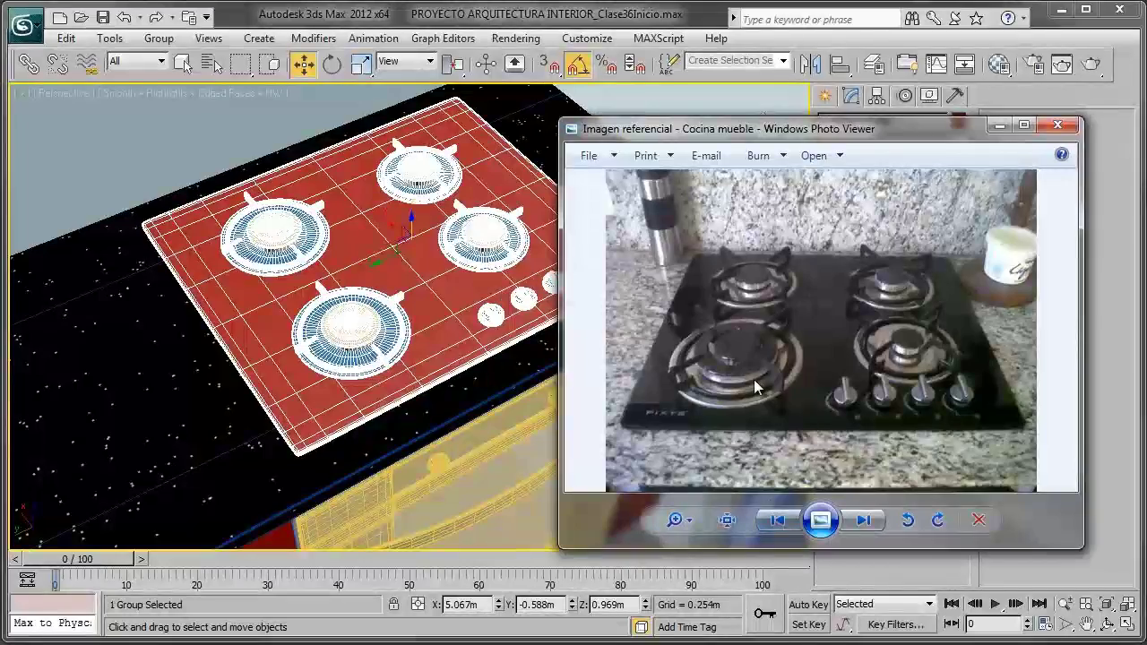
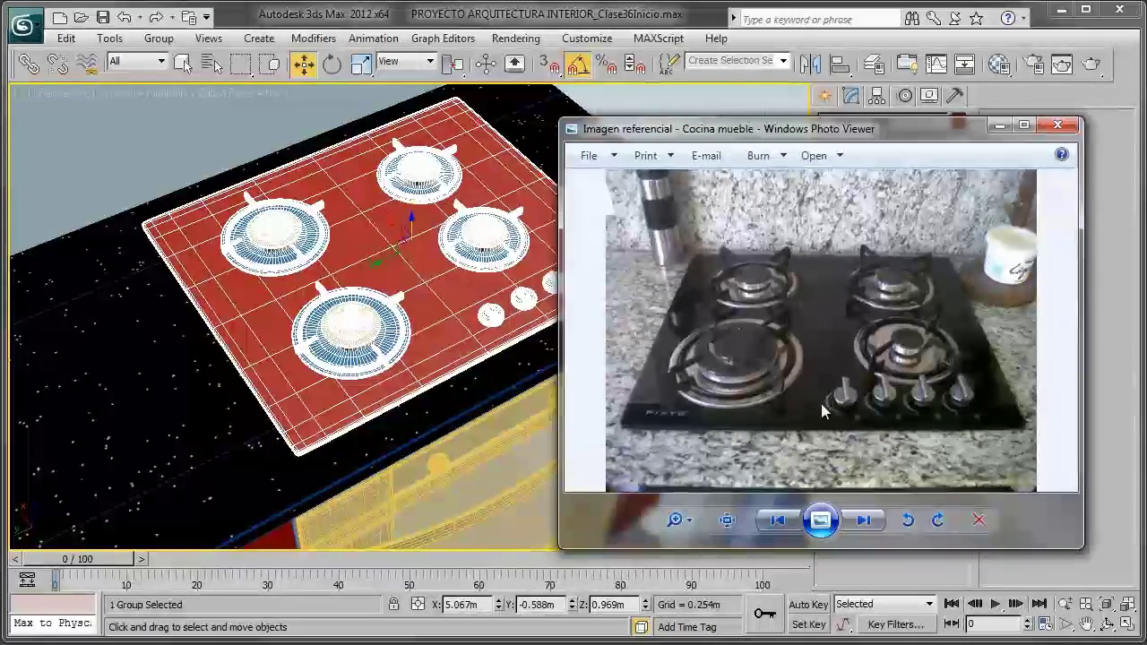
Step: Zoom into the reference photo's knobs, zoom back out, and return to the 3ds Max scene
{"action": "scroll", "coordinate": [843, 413], "scroll_direction": "up", "scroll_amount": 2}
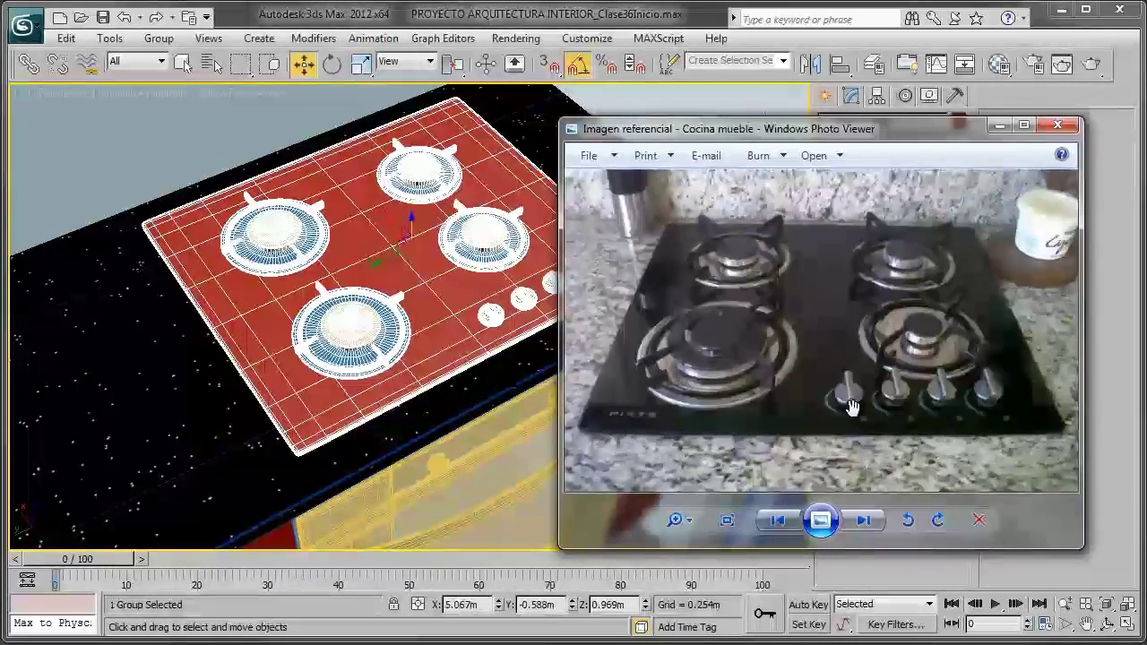
{"action": "scroll", "coordinate": [842, 413], "scroll_direction": "up", "scroll_amount": 2}
{"action": "scroll", "coordinate": [837, 412], "scroll_direction": "up", "scroll_amount": 1}
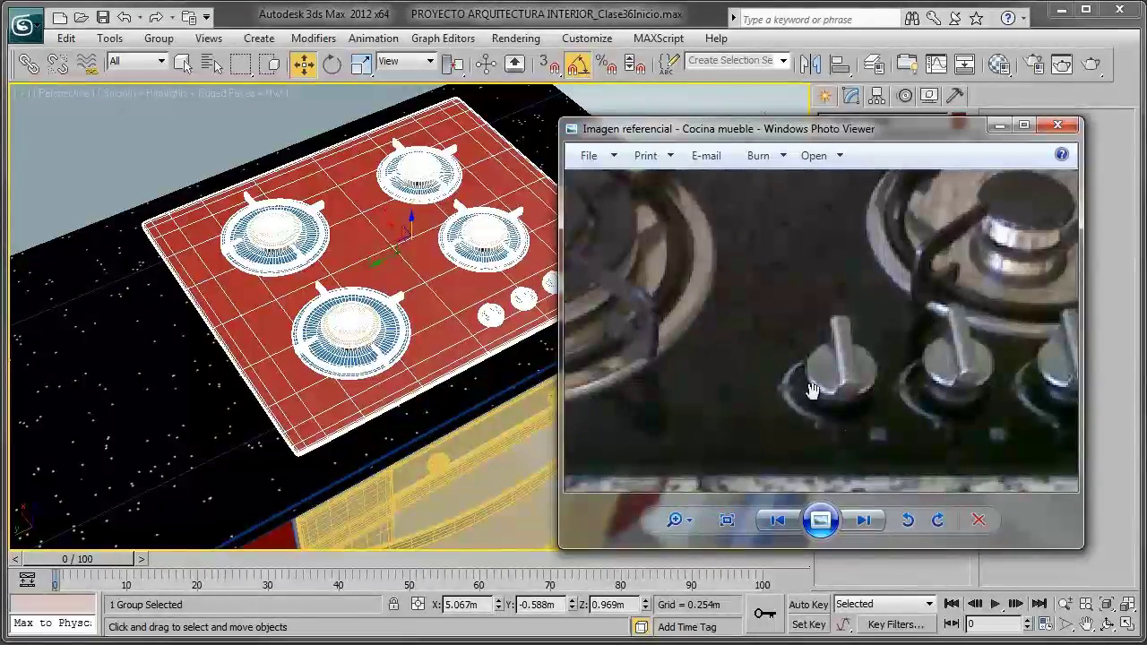
{"action": "scroll", "coordinate": [834, 408], "scroll_direction": "down", "scroll_amount": 2}
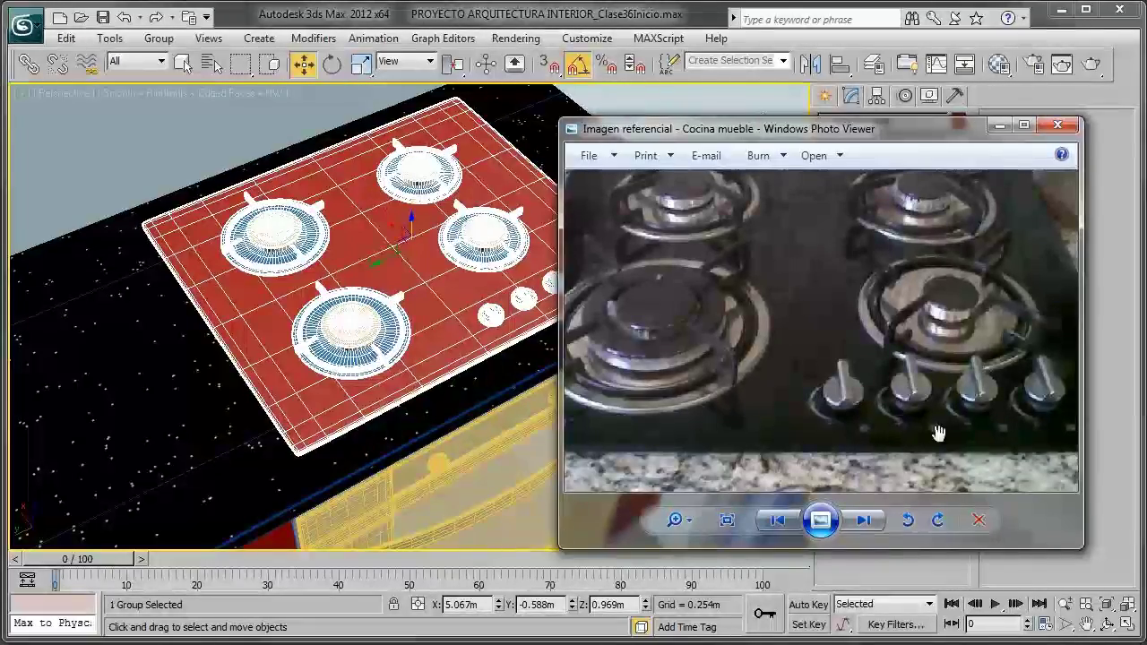
{"action": "scroll", "coordinate": [761, 421], "scroll_direction": "down", "scroll_amount": 2}
{"action": "scroll", "coordinate": [764, 420], "scroll_direction": "down", "scroll_amount": 1}
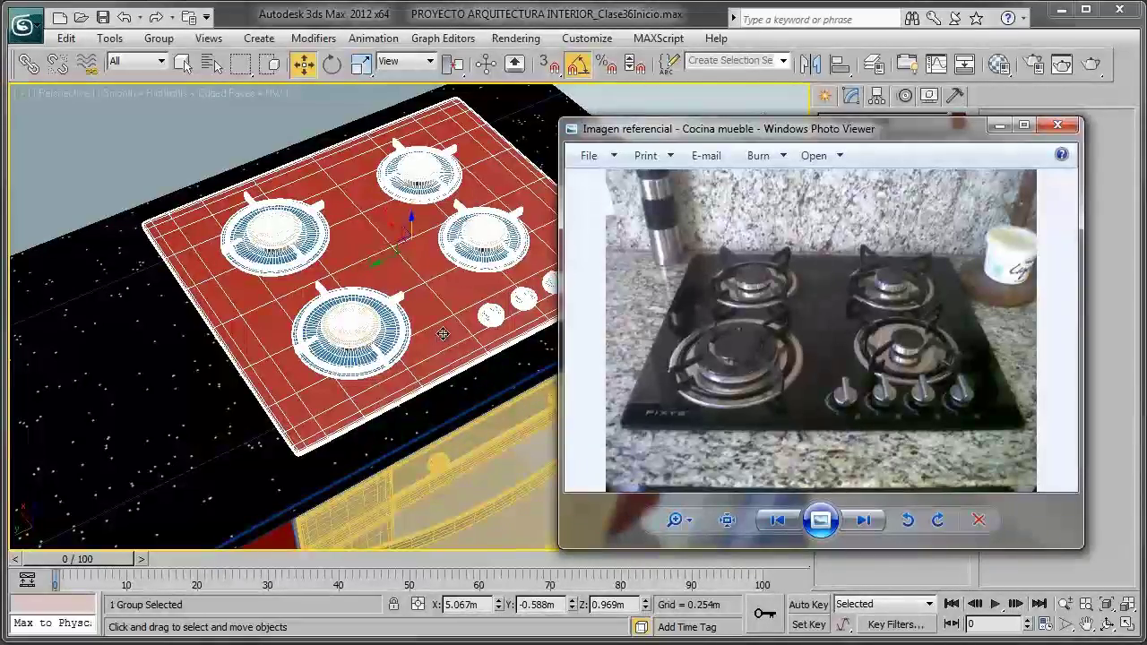
{"action": "left_click", "coordinate": [442, 333]}
Step: Orbit to a low side view of the hob with edged faces shown
{"action": "scroll", "coordinate": [422, 333], "scroll_direction": "up", "scroll_amount": 2}
{"action": "scroll", "coordinate": [423, 334], "scroll_direction": "up", "scroll_amount": 3}
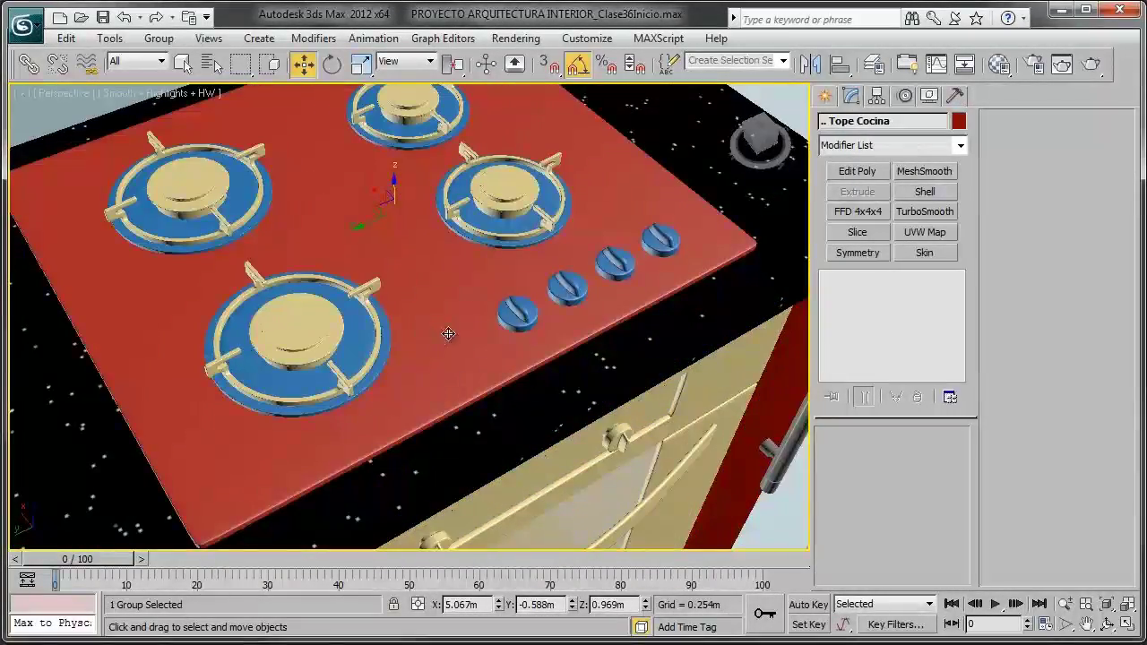
{"action": "mouse_move", "coordinate": [448, 334]}
{"action": "middle_mouse_down", "text": "alt"}
{"action": "mouse_move", "coordinate": [422, 259]}
{"action": "mouse_move", "coordinate": [406, 272]}
{"action": "middle_mouse_up", "text": "alt"}
{"action": "key", "text": "F4"}
{"action": "key", "text": "F4"}
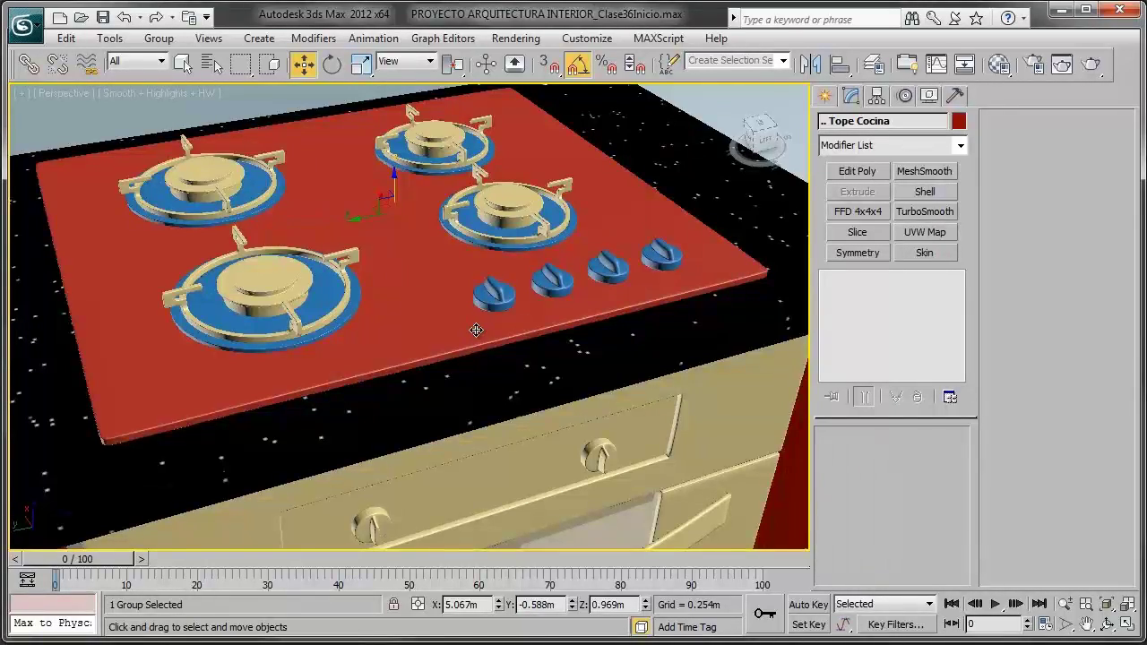
{"action": "key", "text": "F4"}
Step: Open the 'Tope Cocina' group and select its base plate Box065
{"action": "left_click", "coordinate": [161, 40]}
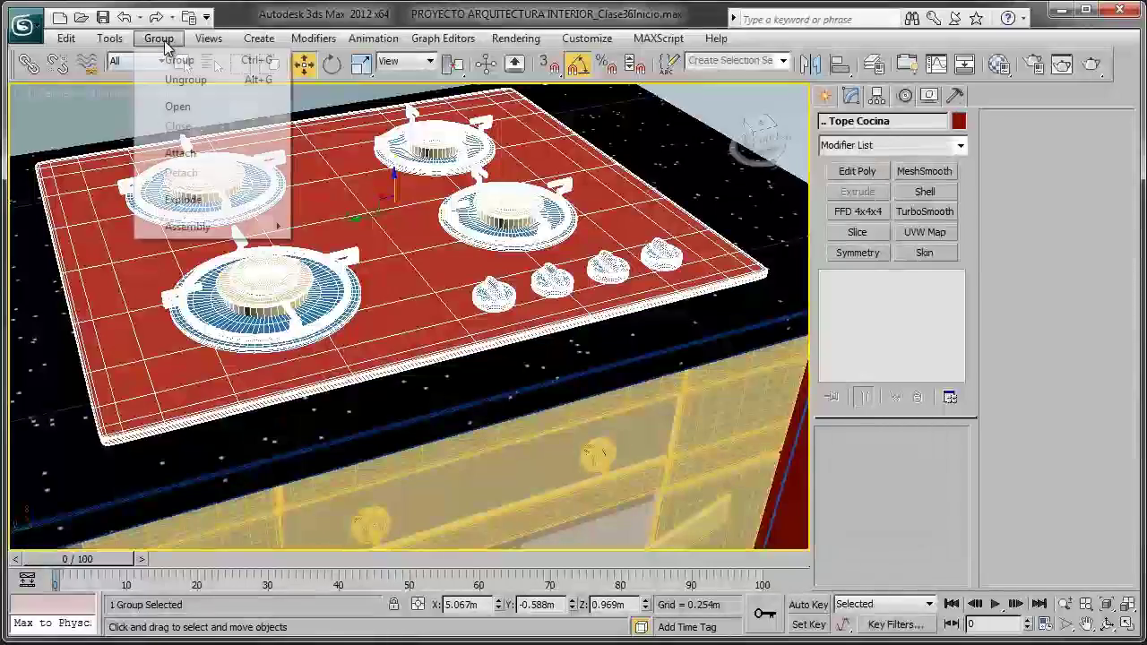
{"action": "left_click", "coordinate": [179, 107]}
{"action": "middle_click_drag", "start_coordinate": [353, 177], "coordinate": [371, 256]}
{"action": "left_click", "coordinate": [377, 267]}
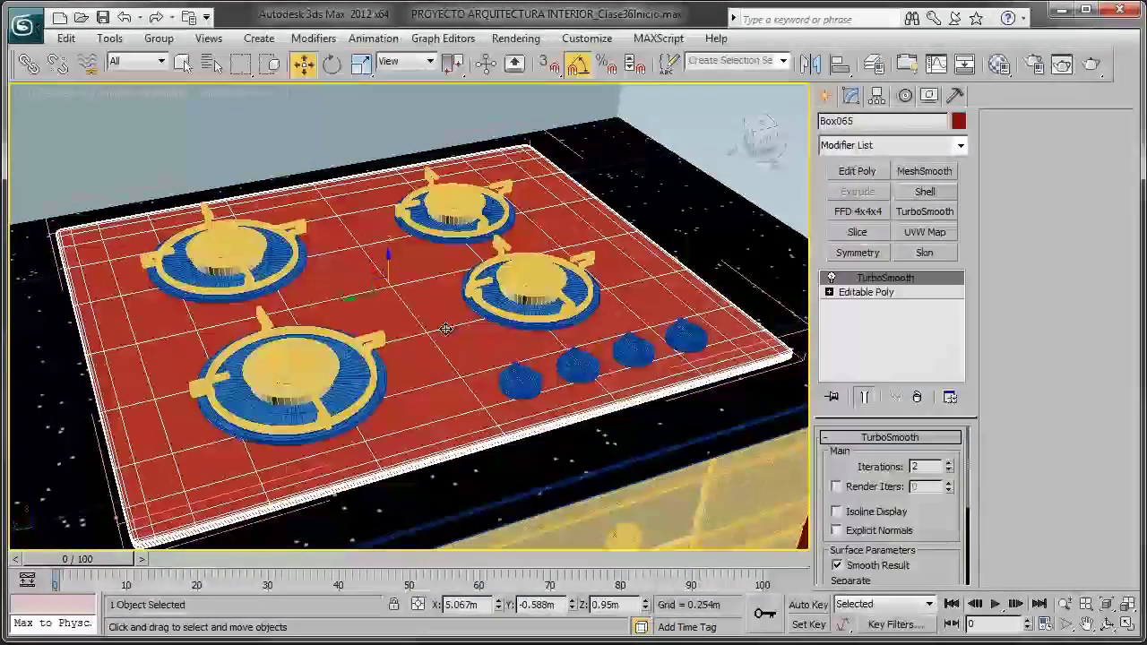
Step: Bring up the Material Editor beside the hob and browse its sample materials for a spare one
{"action": "left_click", "coordinate": [999, 63]}
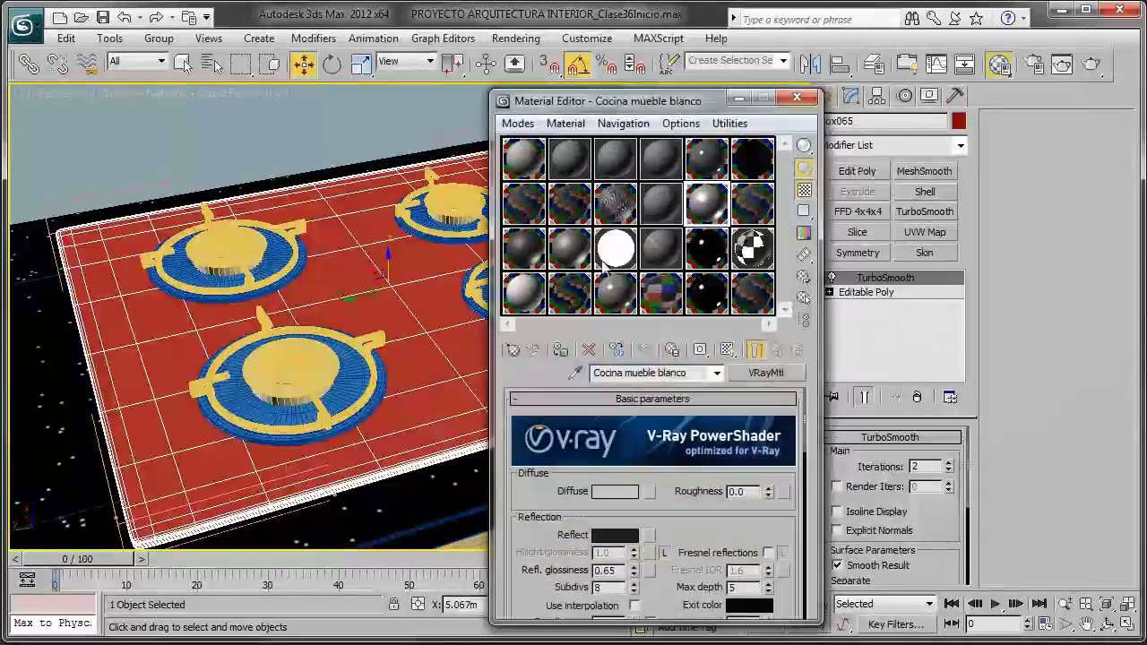
{"action": "left_click_drag", "start_coordinate": [666, 113], "coordinate": [879, 70]}
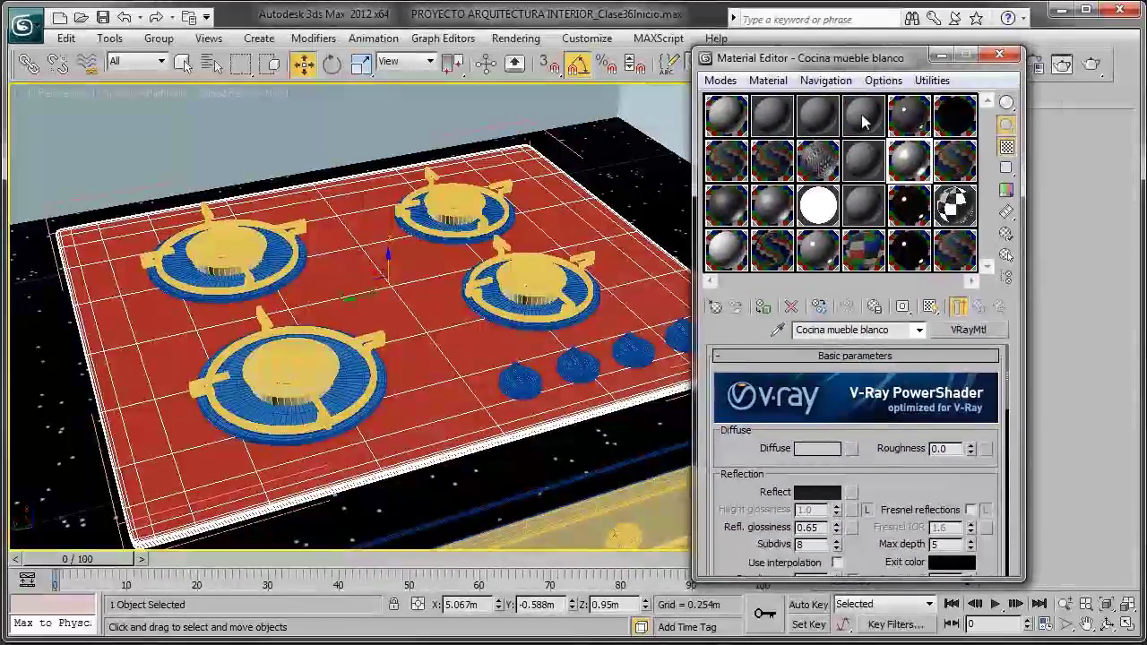
{"action": "left_click", "coordinate": [817, 161]}
{"action": "left_click", "coordinate": [780, 162]}
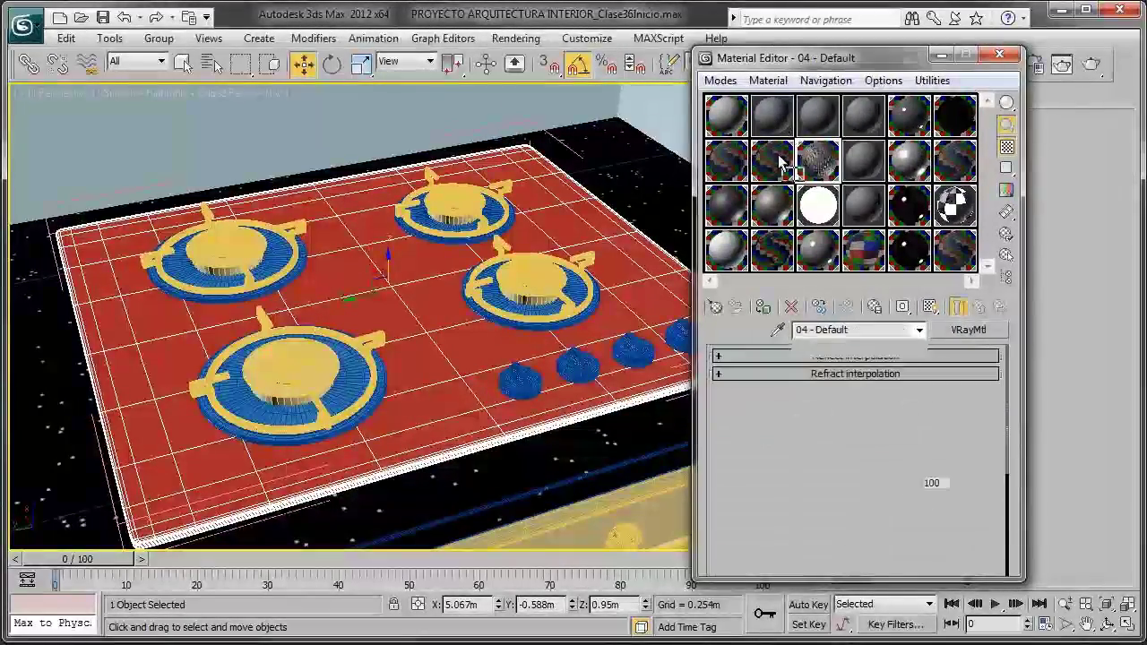
{"action": "left_click", "coordinate": [773, 114]}
{"action": "left_click", "coordinate": [780, 161]}
{"action": "left_click", "coordinate": [726, 114]}
{"action": "left_click", "coordinate": [770, 123]}
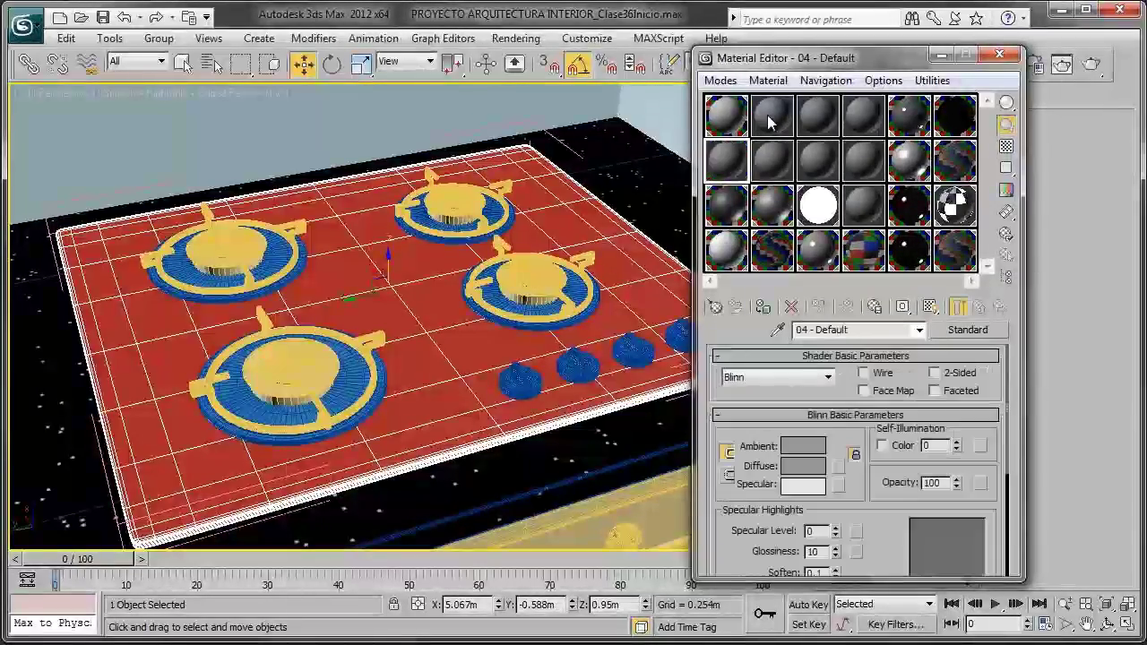
{"action": "left_click", "coordinate": [771, 162]}
{"action": "left_click", "coordinate": [770, 116]}
{"action": "left_click", "coordinate": [771, 206]}
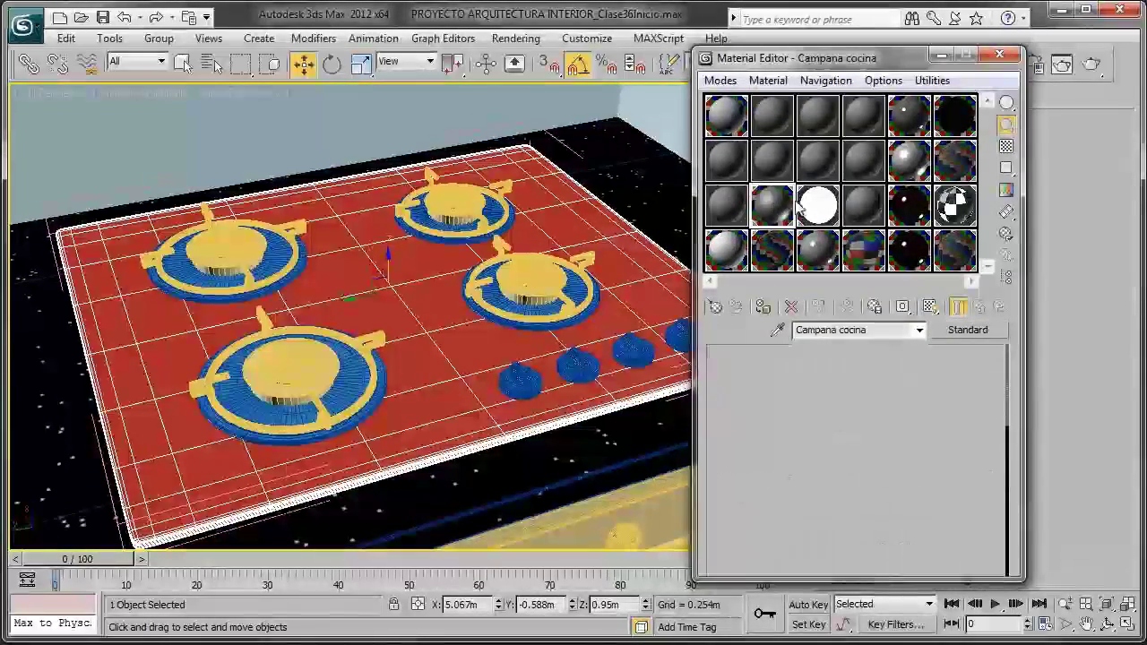
{"action": "left_click", "coordinate": [816, 207]}
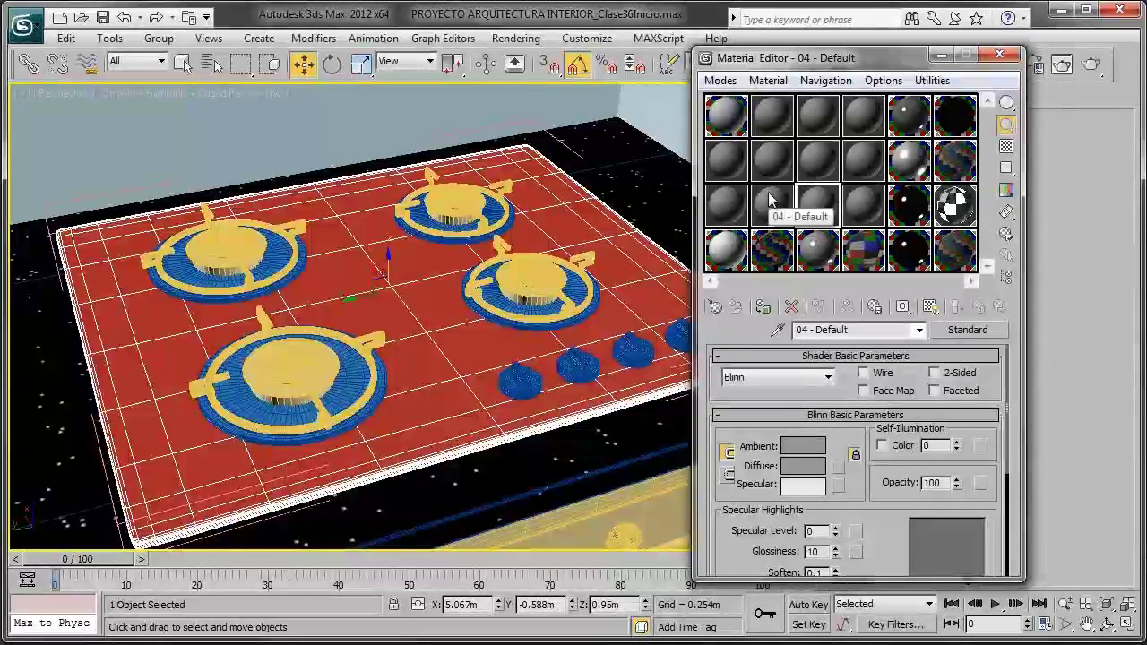
Step: Load the 'Test de prueba' VRayMtl into a spare slot and rename it 'Cocina topa base'
{"action": "left_click", "coordinate": [729, 175]}
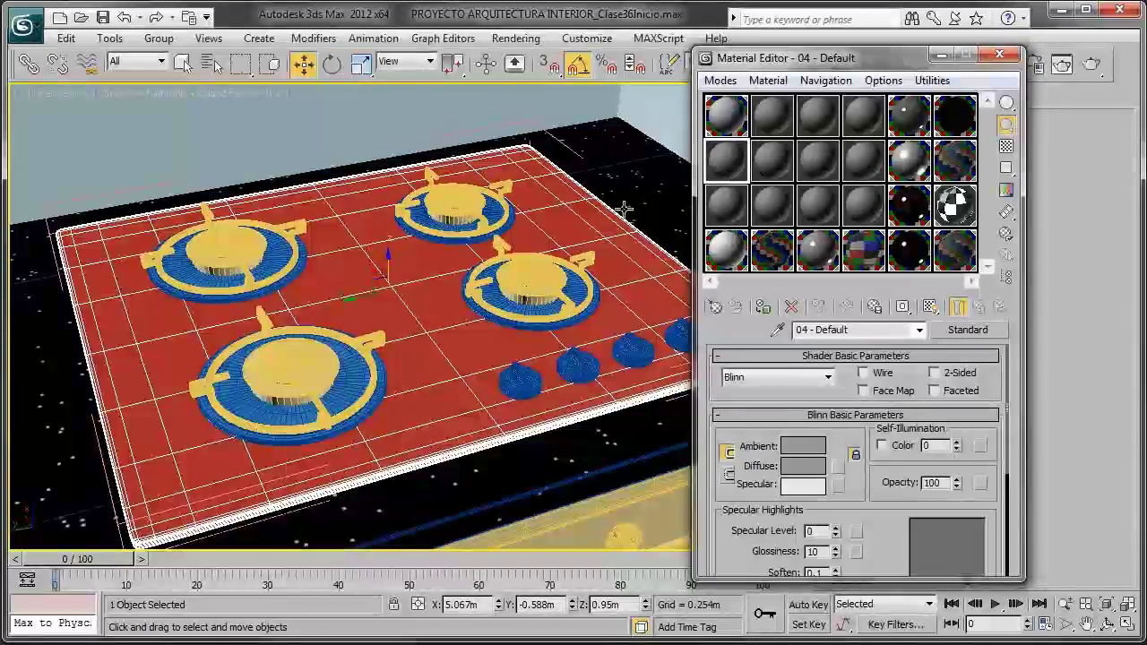
{"action": "left_click", "coordinate": [727, 154]}
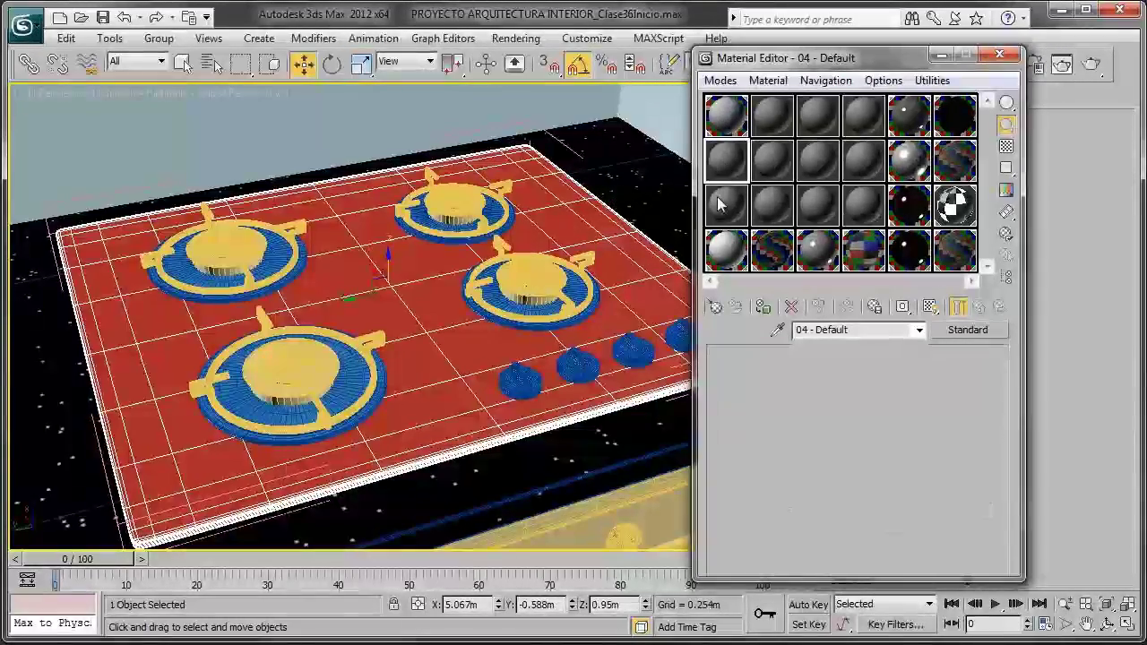
{"action": "left_click", "coordinate": [876, 332]}
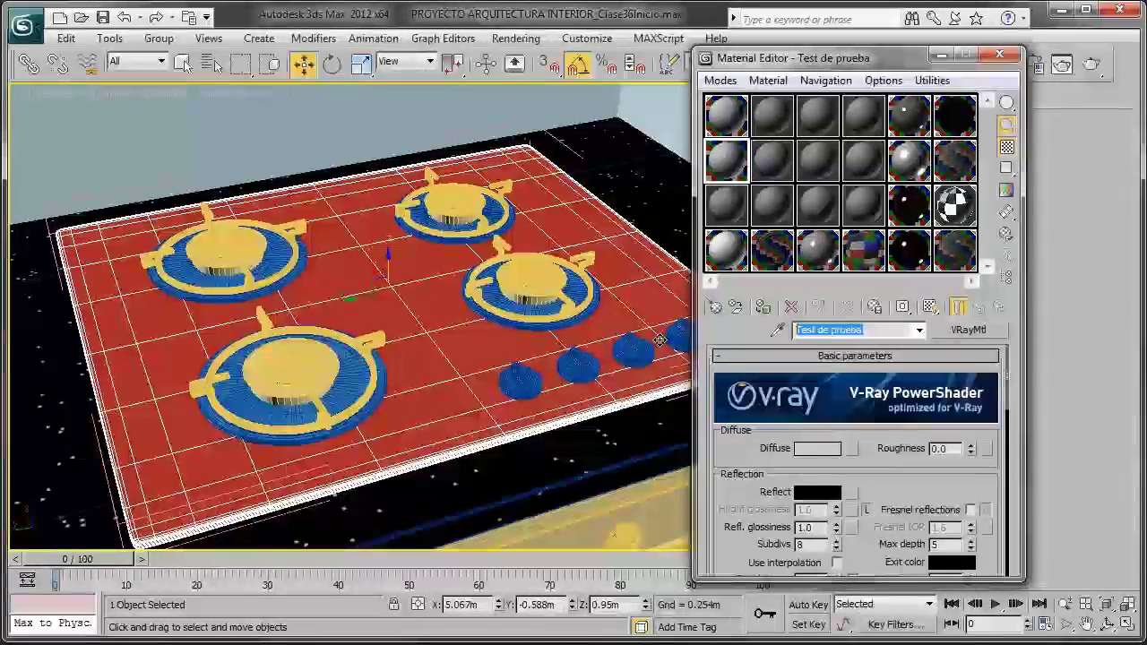
{"action": "type", "text": "COcina tp"}
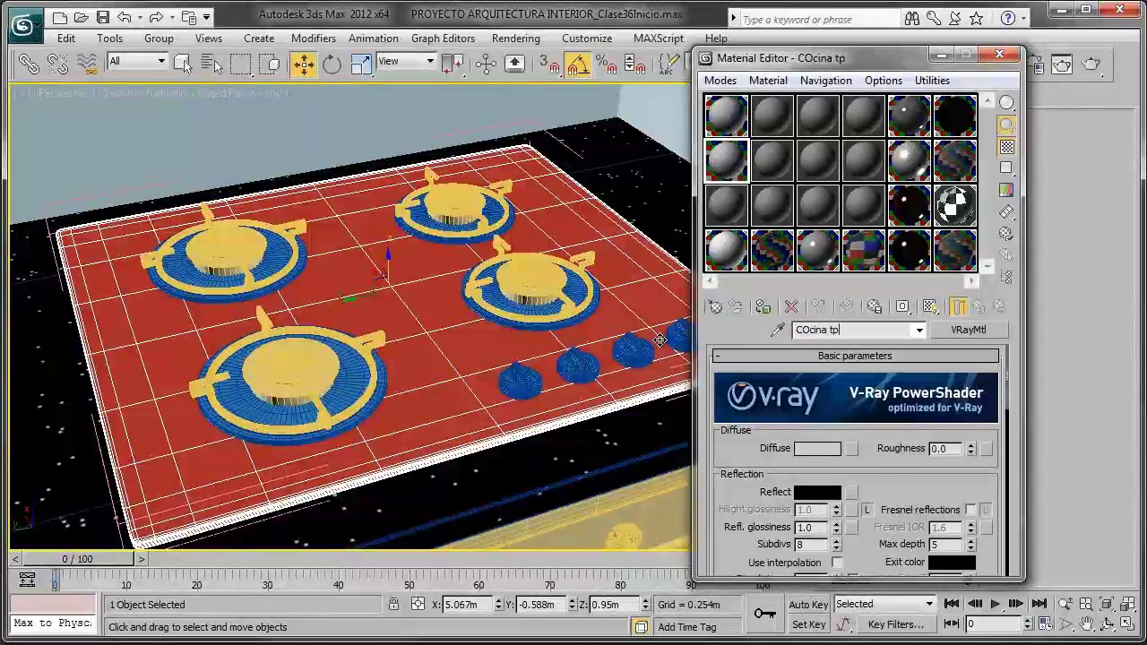
{"action": "key", "text": "BackSpace"}
{"action": "type", "text": "opa b"}
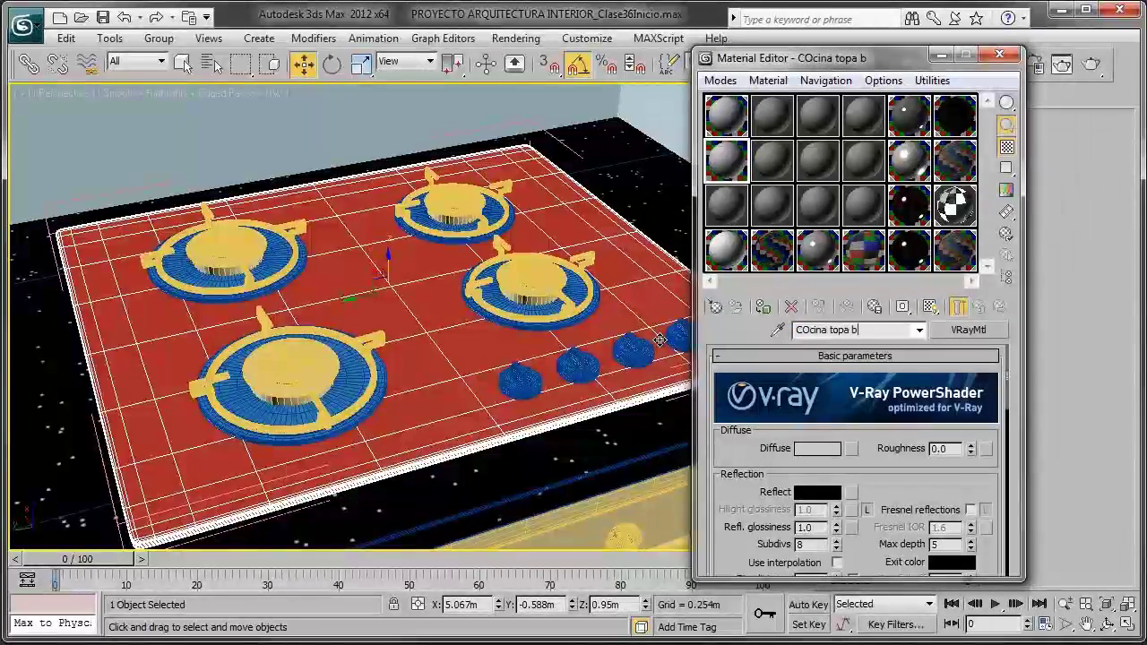
{"action": "type", "text": "ase"}
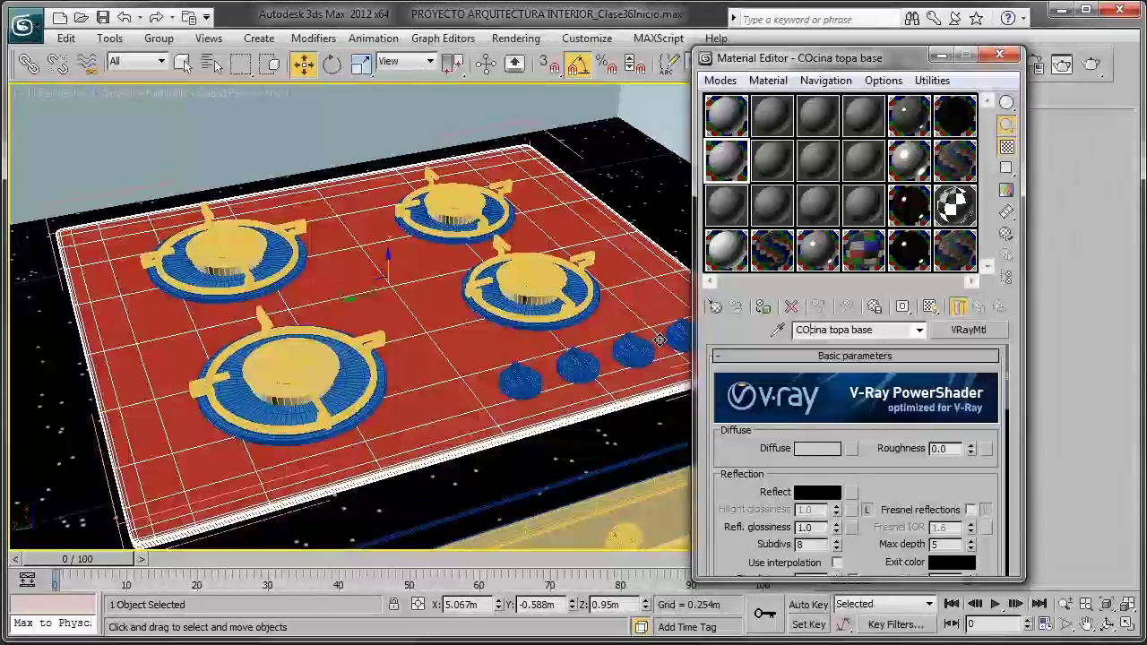
{"action": "key", "text": "BackSpace"}
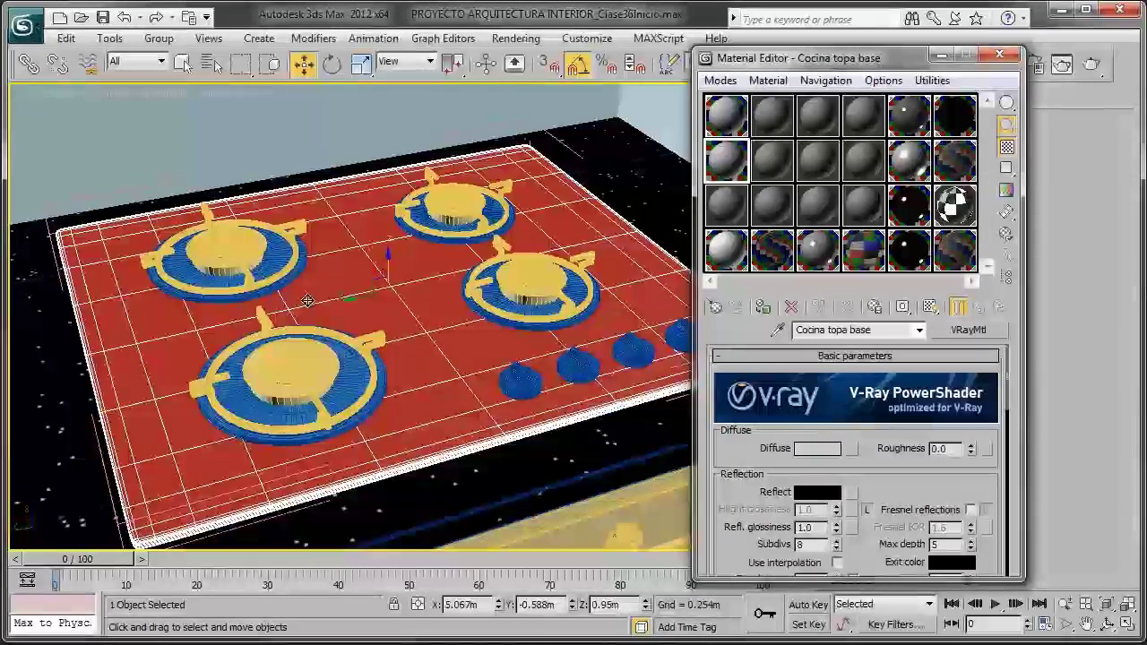
Step: Set diffuse to black (0,0,0) and reflection to grey 35, then assign it to the hob plate
{"action": "left_click", "coordinate": [832, 448]}
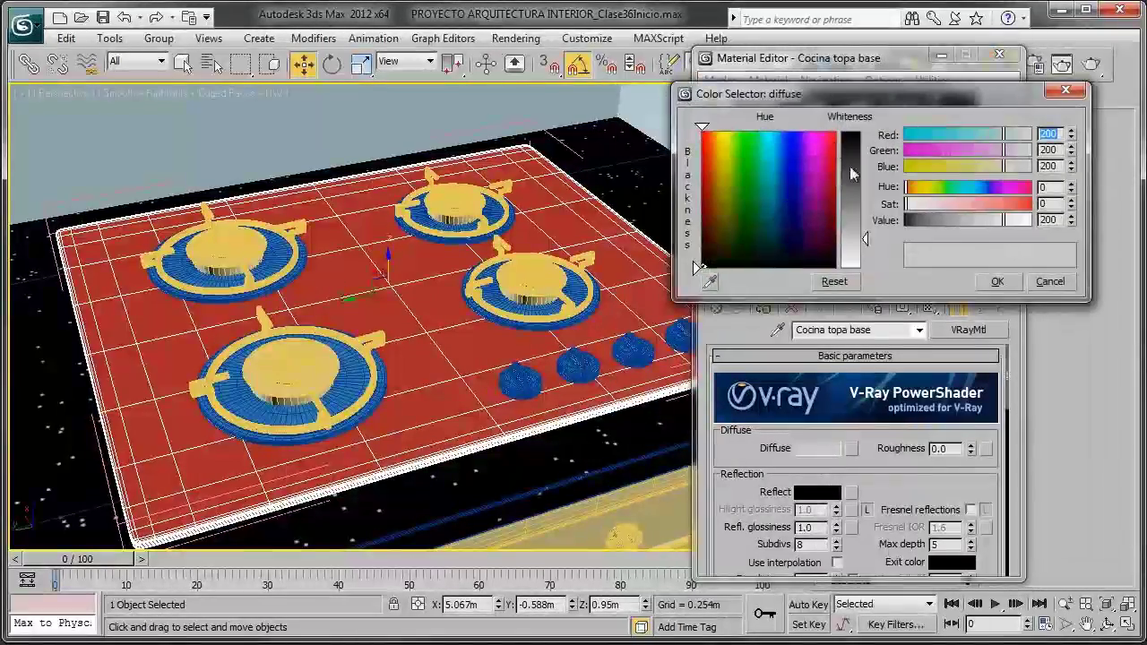
{"action": "left_click_drag", "start_coordinate": [850, 166], "coordinate": [849, 130]}
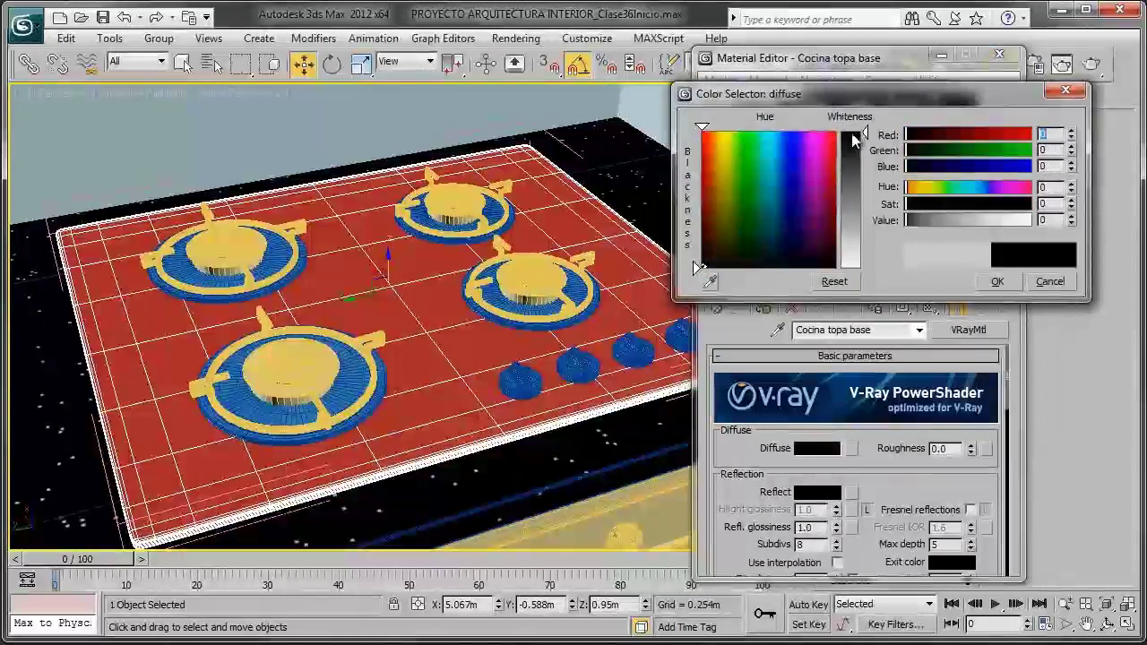
{"action": "left_click", "coordinate": [997, 283]}
{"action": "left_click", "coordinate": [817, 492]}
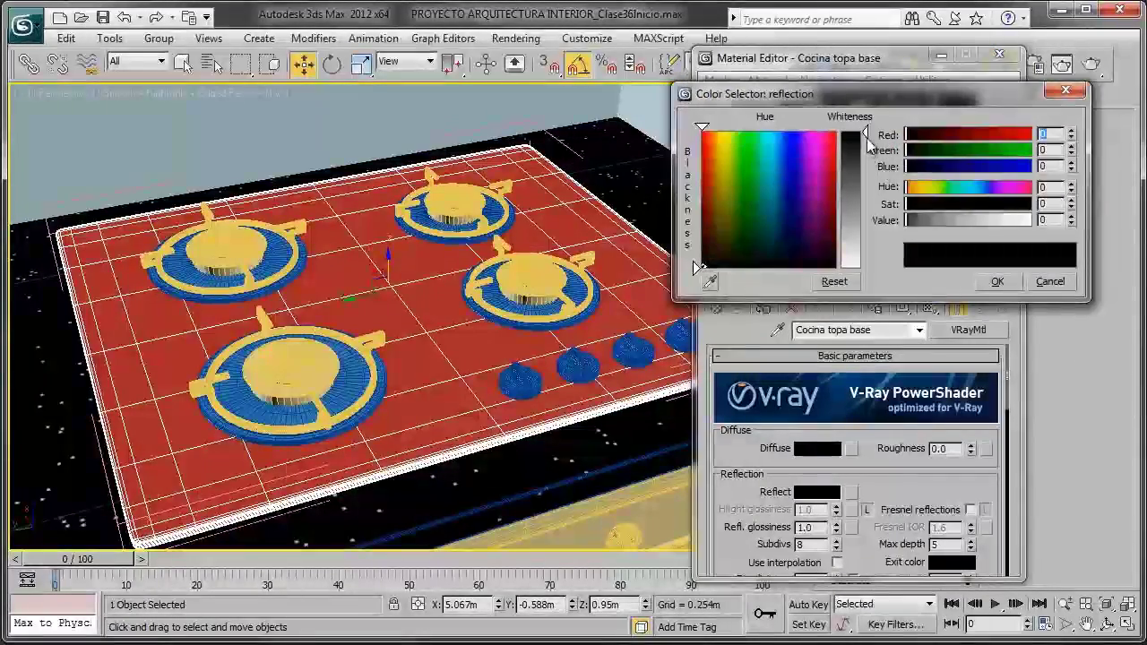
{"action": "left_click_drag", "start_coordinate": [851, 131], "coordinate": [857, 152]}
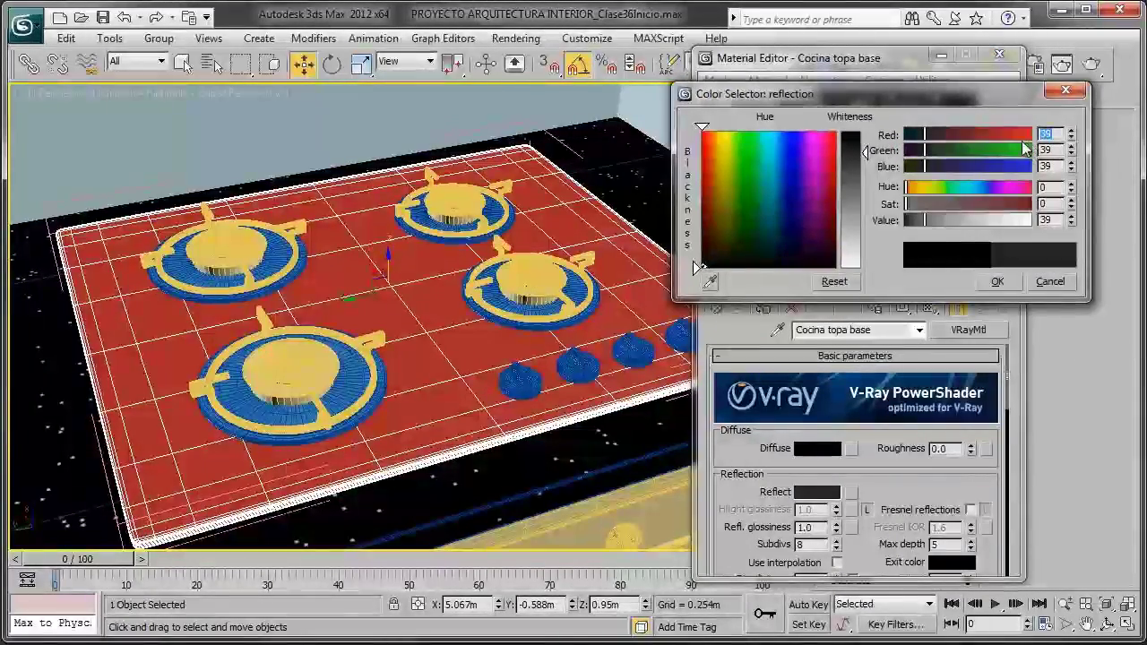
{"action": "left_click_drag", "start_coordinate": [853, 151], "coordinate": [846, 152]}
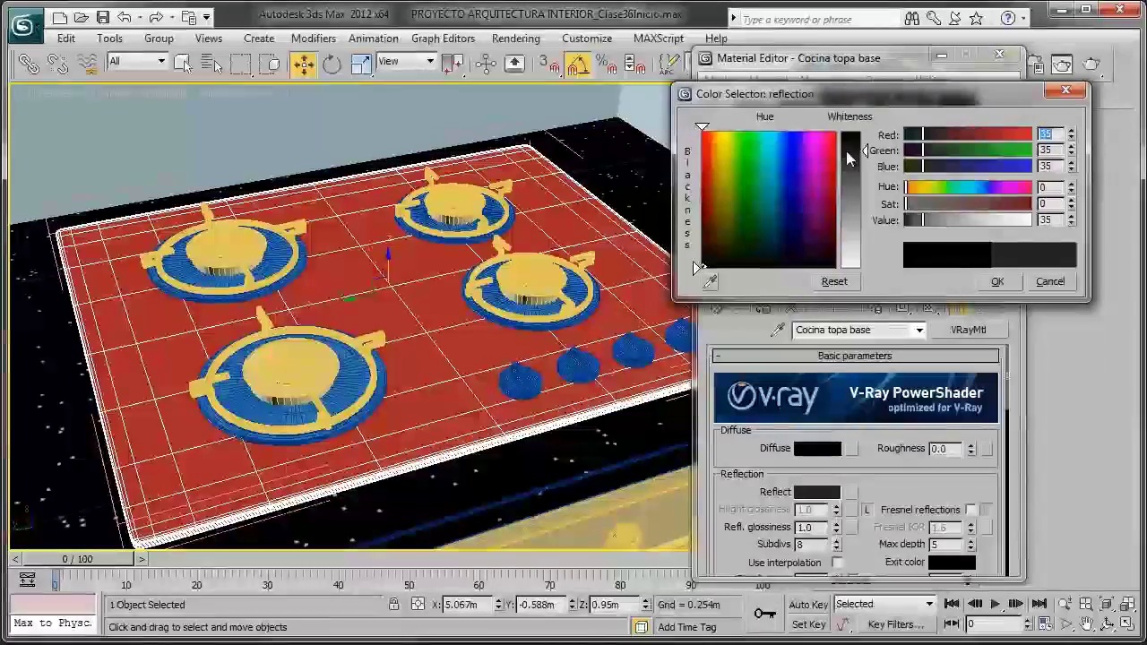
{"action": "left_click", "coordinate": [1010, 281]}
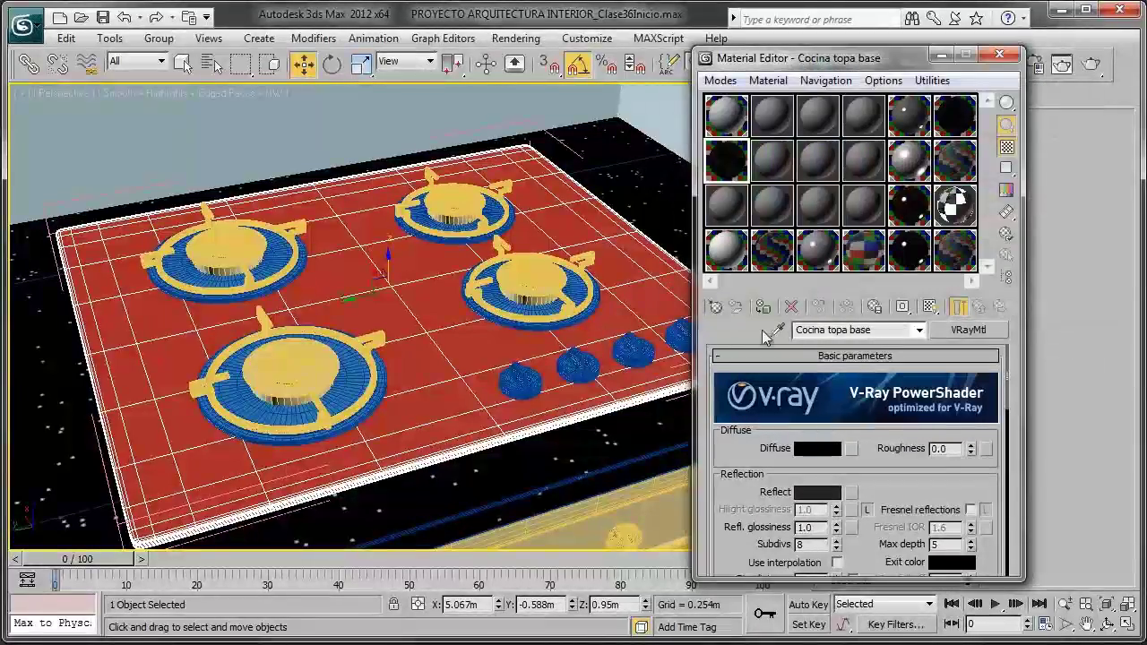
{"action": "left_click", "coordinate": [762, 307]}
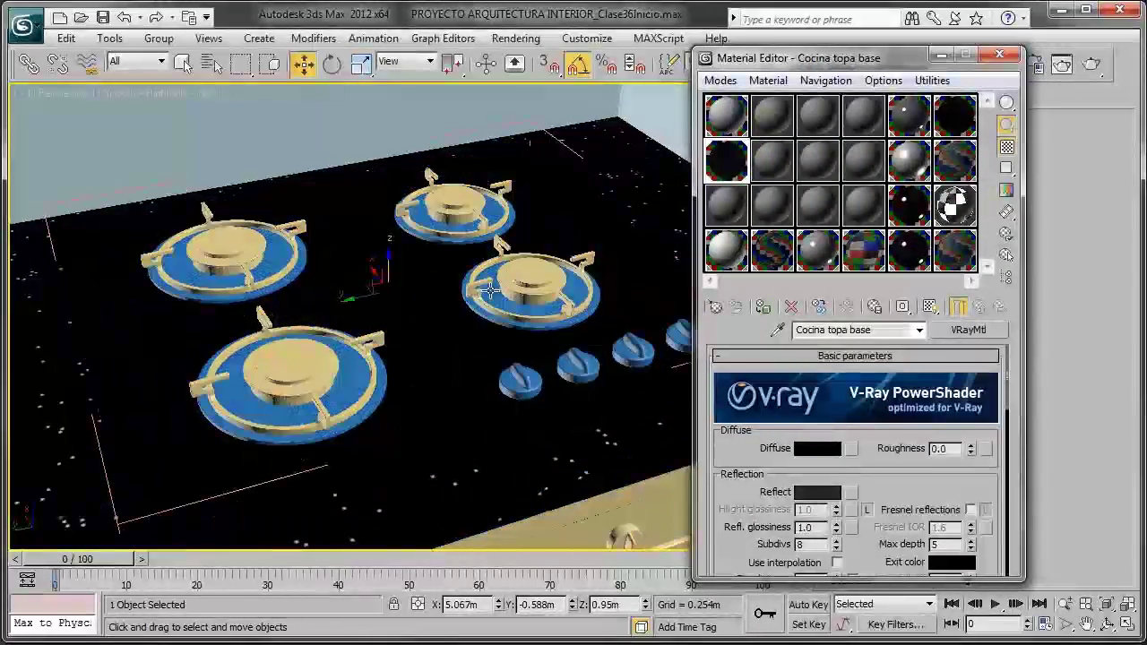
Step: Select the front, right, back and upper-left burner rings together
{"action": "scroll", "coordinate": [493, 320], "scroll_direction": "down", "scroll_amount": 3}
{"action": "scroll", "coordinate": [493, 320], "scroll_direction": "down", "scroll_amount": 2}
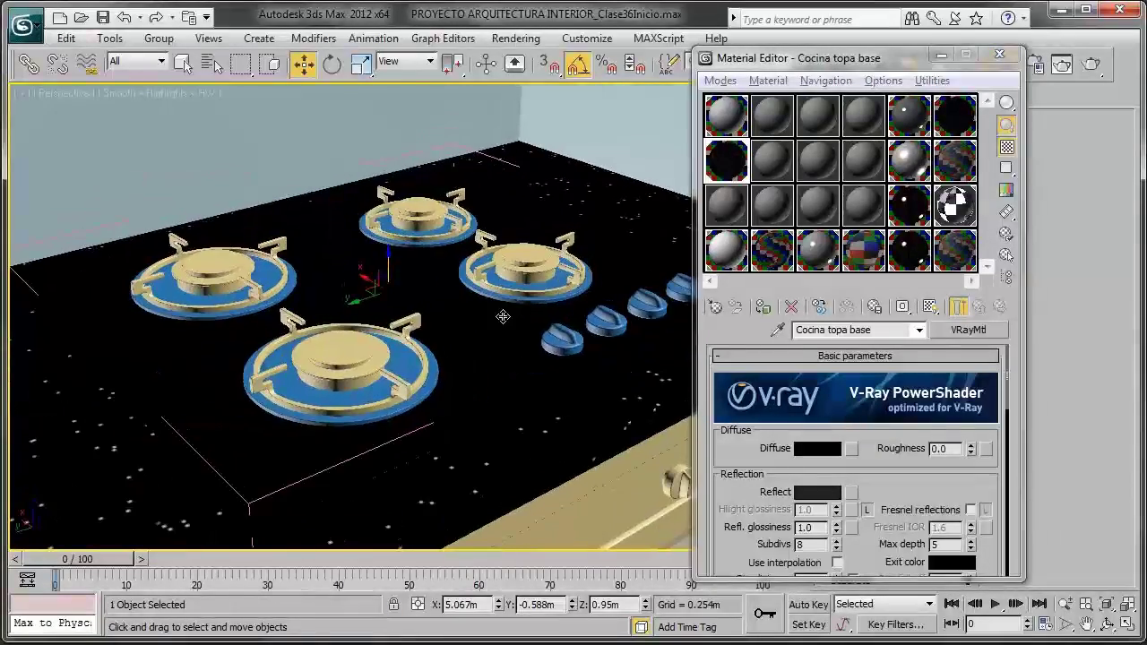
{"action": "scroll", "coordinate": [488, 318], "scroll_direction": "down", "scroll_amount": 2}
{"action": "scroll", "coordinate": [466, 309], "scroll_direction": "down", "scroll_amount": 1}
{"action": "scroll", "coordinate": [438, 314], "scroll_direction": "up", "scroll_amount": 2}
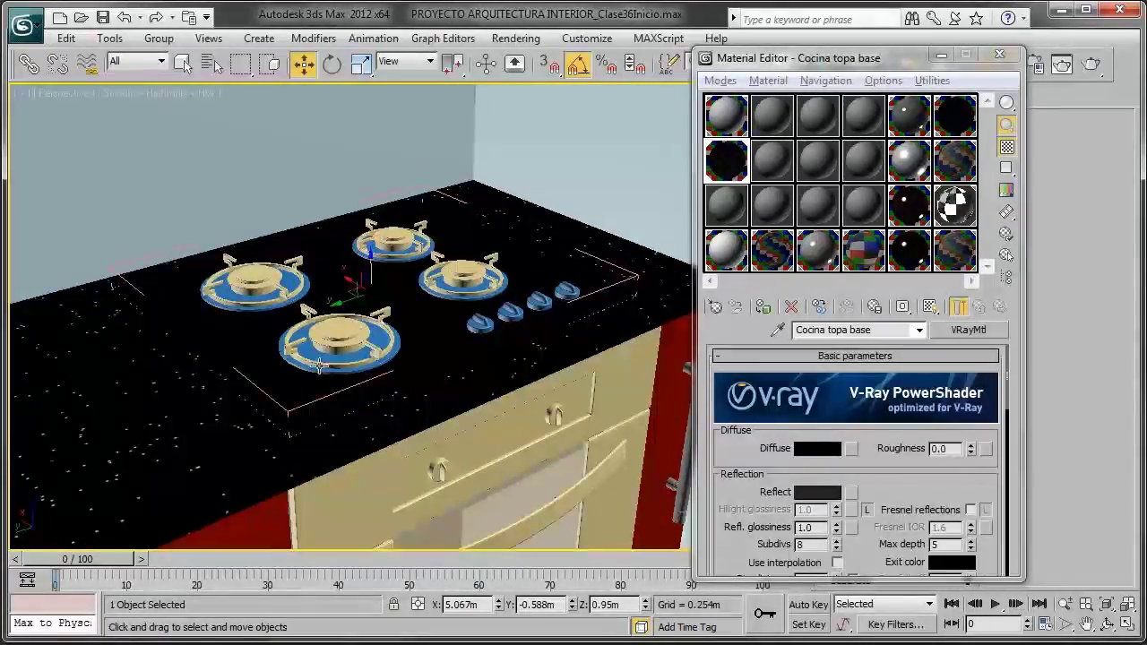
{"action": "scroll", "coordinate": [319, 365], "scroll_direction": "up", "scroll_amount": 1}
{"action": "scroll", "coordinate": [310, 341], "scroll_direction": "up", "scroll_amount": 1}
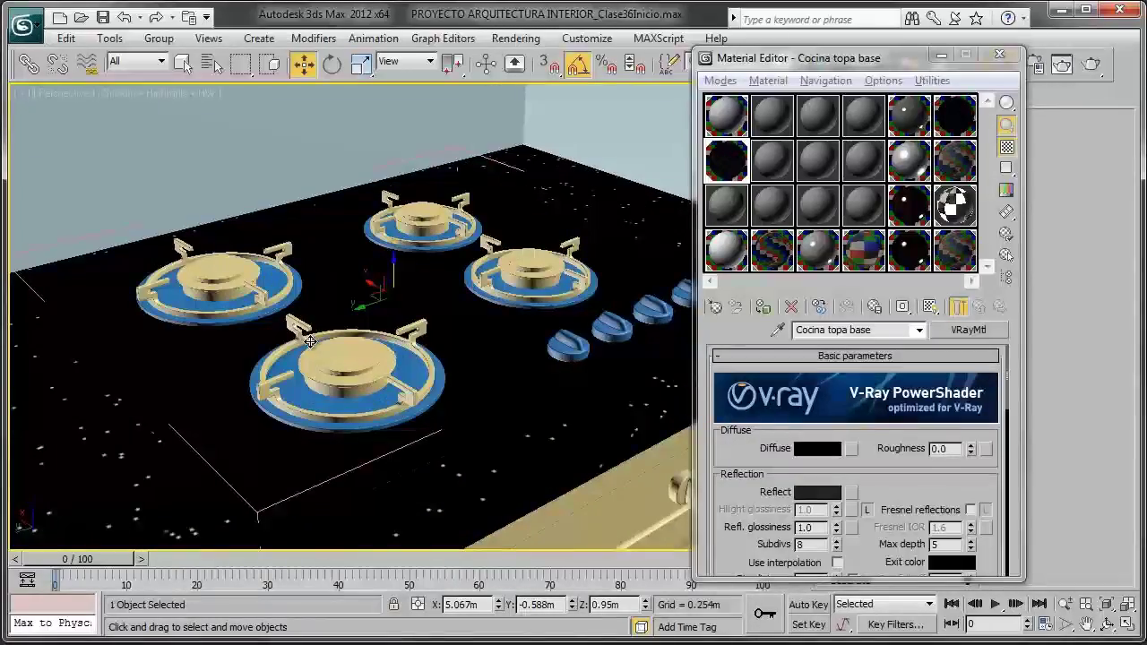
{"action": "left_click", "coordinate": [415, 357]}
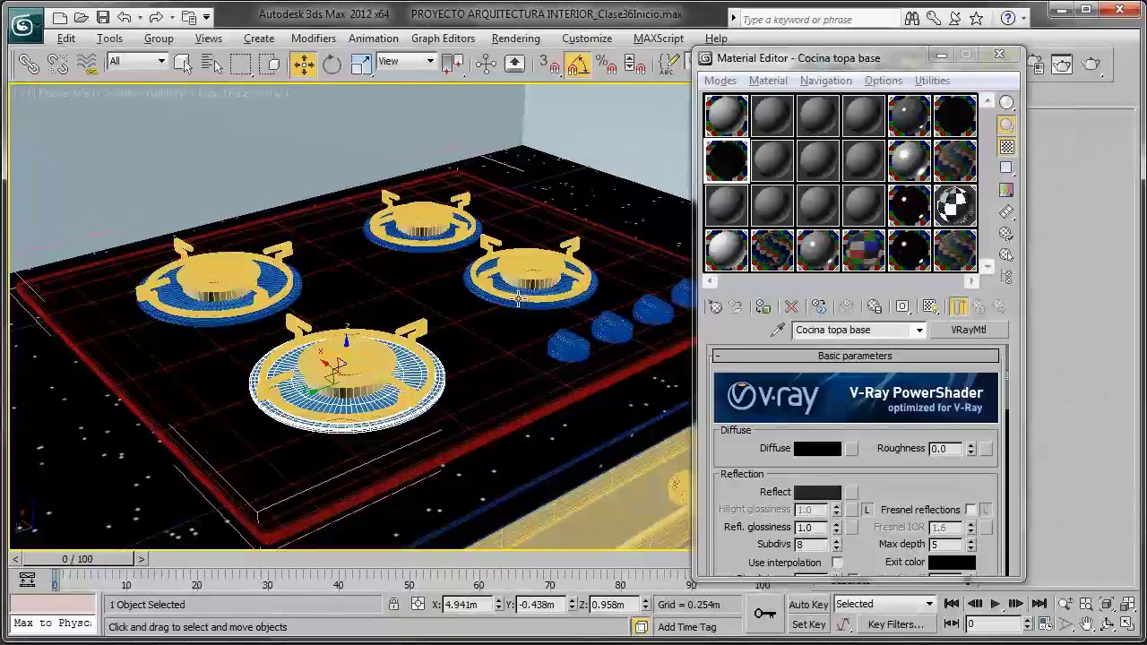
{"action": "scroll", "coordinate": [517, 315], "scroll_direction": "up", "scroll_amount": 2}
{"action": "left_click", "coordinate": [551, 269], "text": "ctrl"}
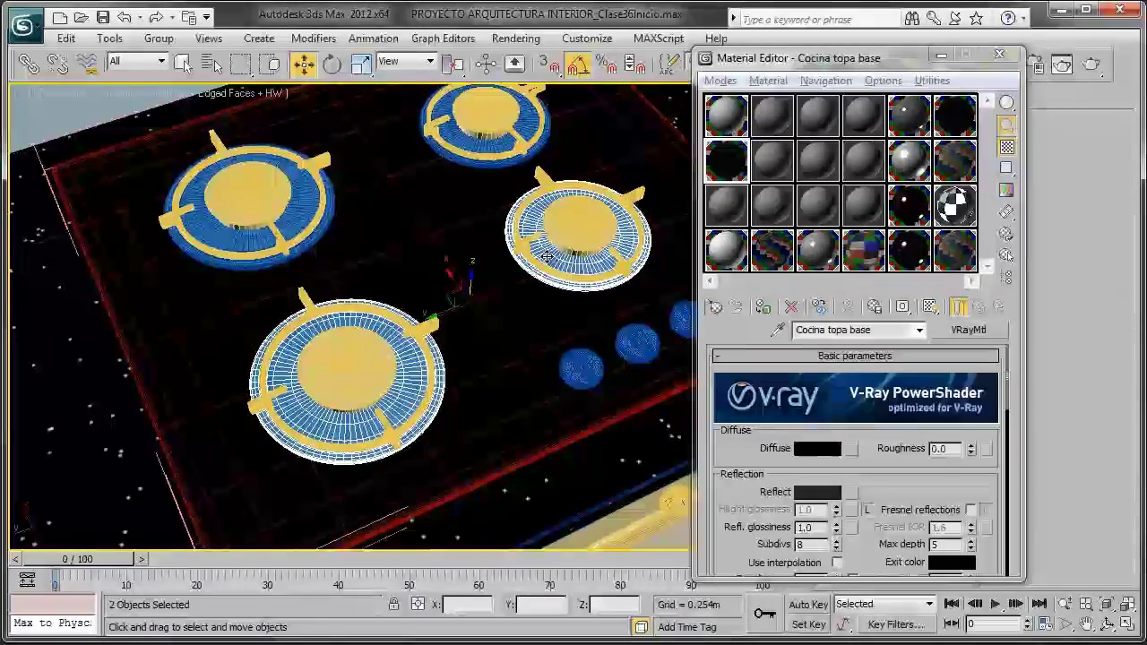
{"action": "left_click", "coordinate": [457, 144], "text": "ctrl"}
{"action": "left_click", "coordinate": [323, 208], "text": "ctrl"}
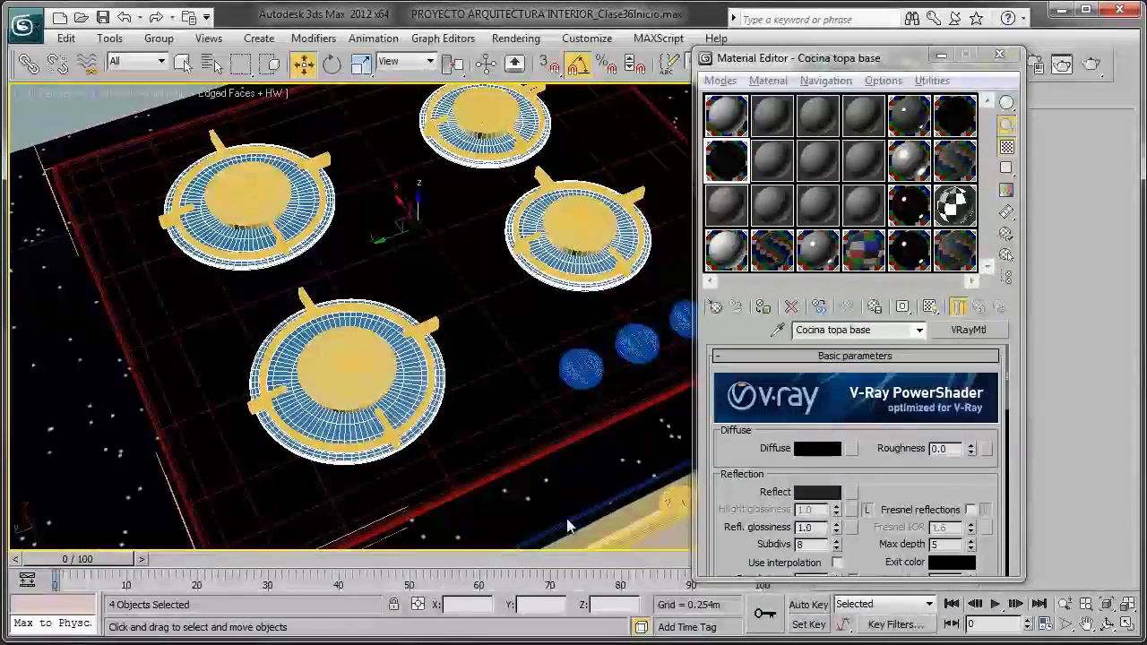
Step: Compare with the stovetop reference photo, then put it away and orbit to an oblique view
{"action": "key", "text": "alt+Tab"}
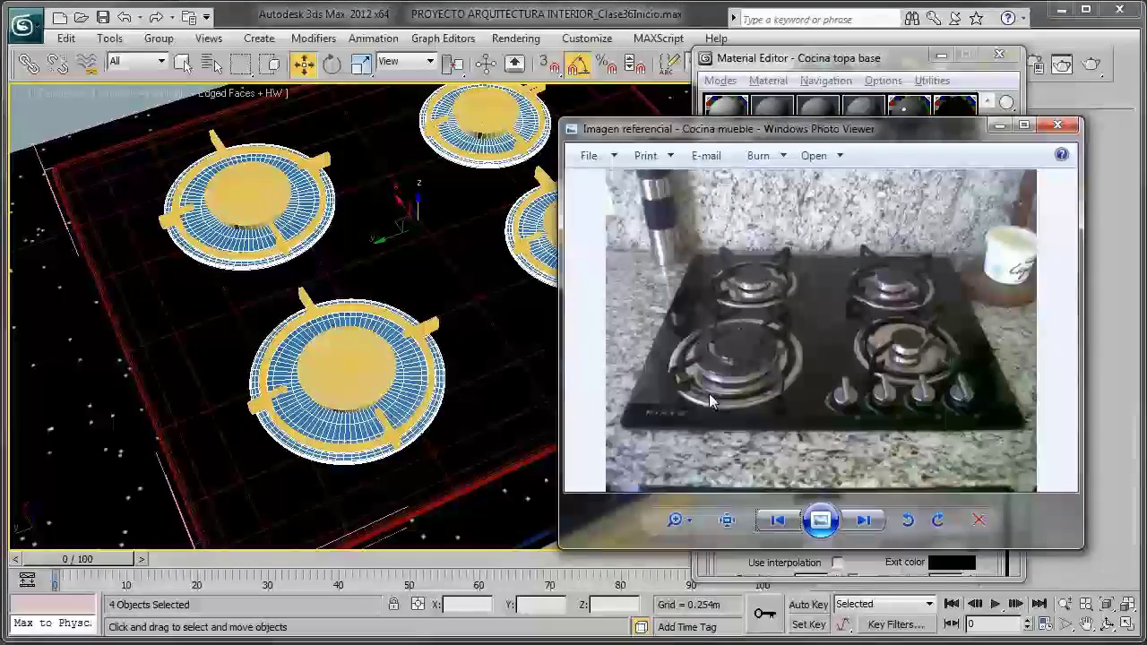
{"action": "left_click", "coordinate": [996, 133]}
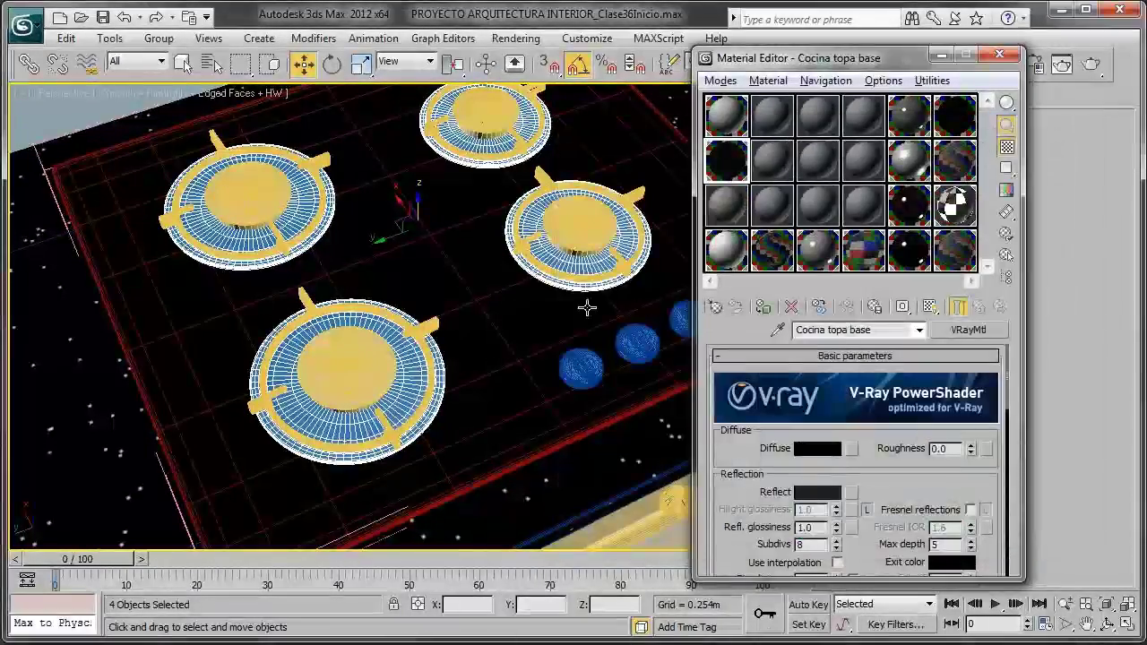
{"action": "scroll", "coordinate": [555, 305], "scroll_direction": "up", "scroll_amount": 2}
{"action": "scroll", "coordinate": [546, 304], "scroll_direction": "up", "scroll_amount": 2}
{"action": "mouse_move", "coordinate": [554, 306]}
{"action": "middle_mouse_down", "text": "alt"}
{"action": "mouse_move", "coordinate": [538, 274]}
{"action": "mouse_move", "coordinate": [550, 239]}
{"action": "mouse_move", "coordinate": [543, 310]}
{"action": "middle_mouse_up", "text": "alt"}
{"action": "scroll", "coordinate": [547, 304], "scroll_direction": "down", "scroll_amount": 3}
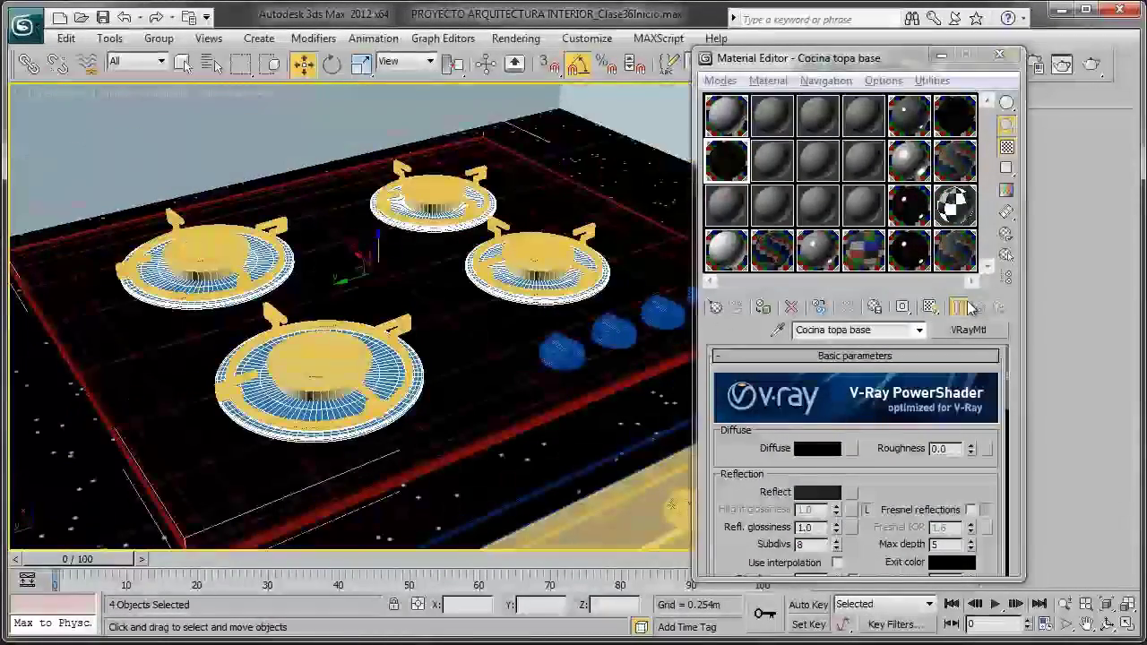
Step: Rename the 'Aluminio silla comedor' material to 'Cocina tope aluminio'
{"action": "left_click", "coordinate": [796, 176]}
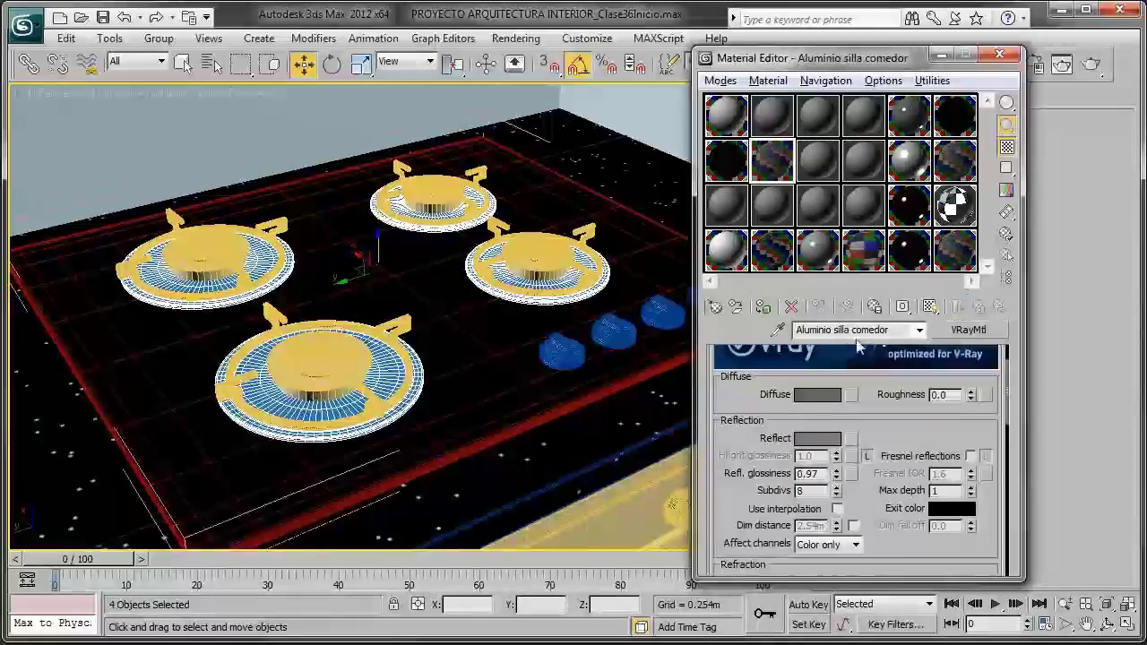
{"action": "left_click_drag", "start_coordinate": [884, 329], "coordinate": [759, 343]}
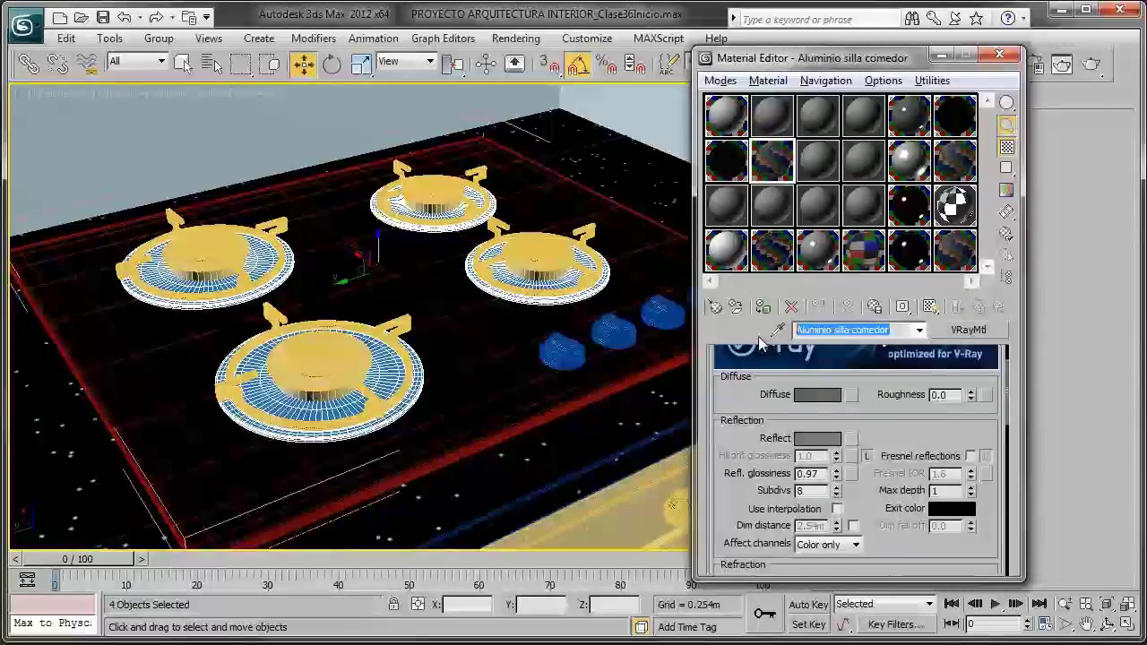
{"action": "type", "text": "co"}
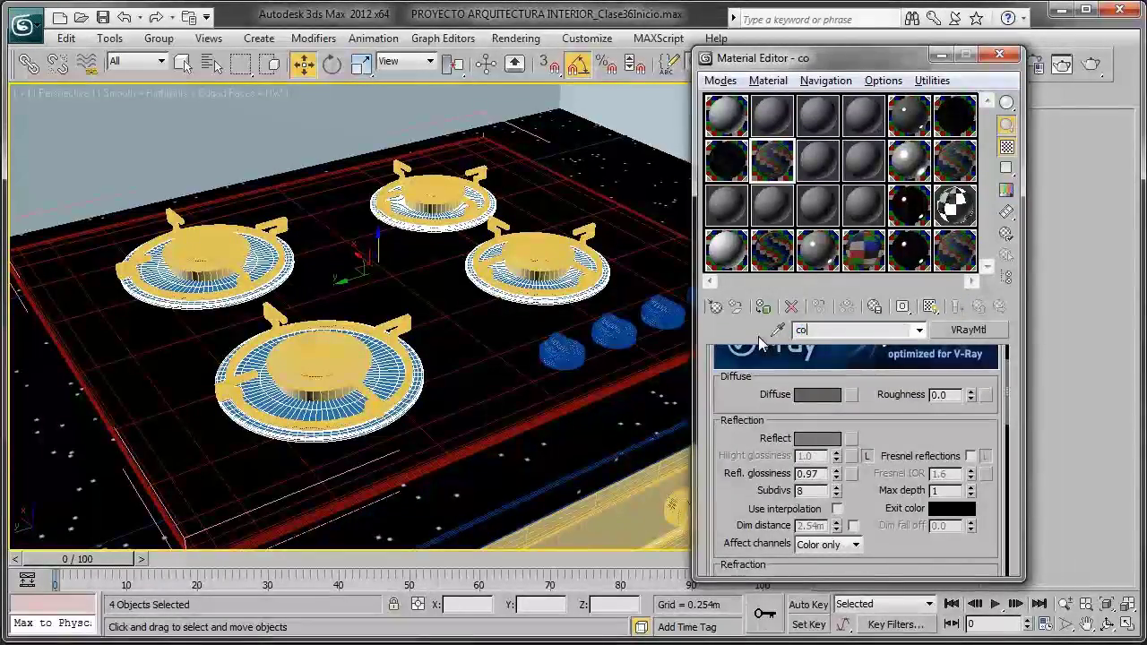
{"action": "key", "text": "BackSpace"}
{"action": "type", "text": "Co"}
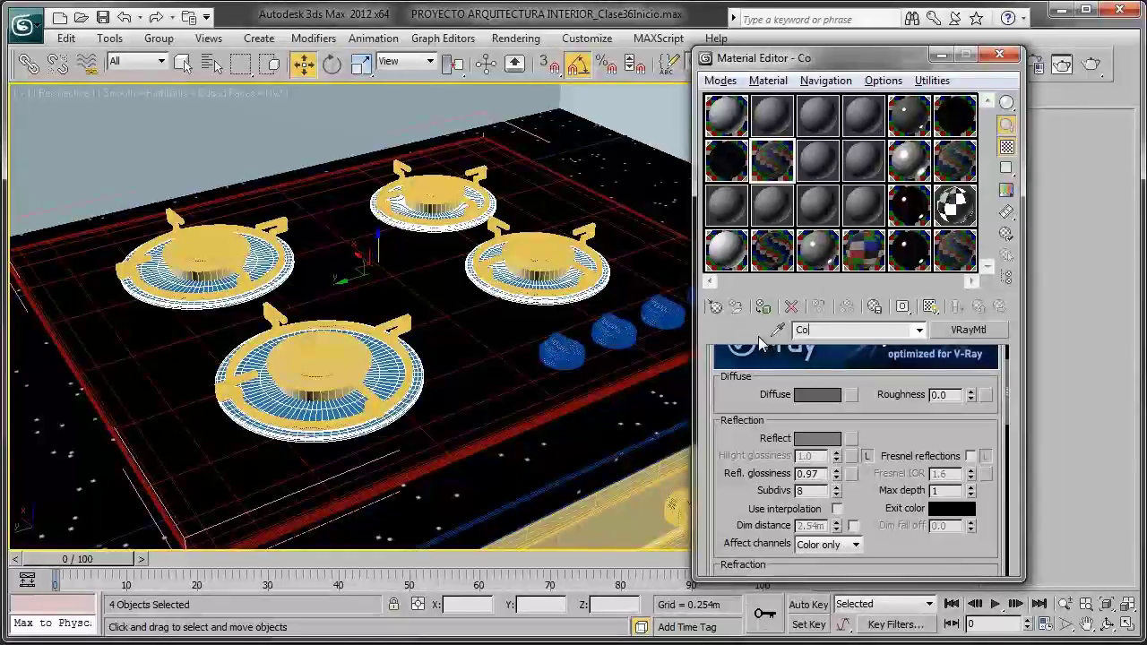
{"action": "type", "text": "cina topa"}
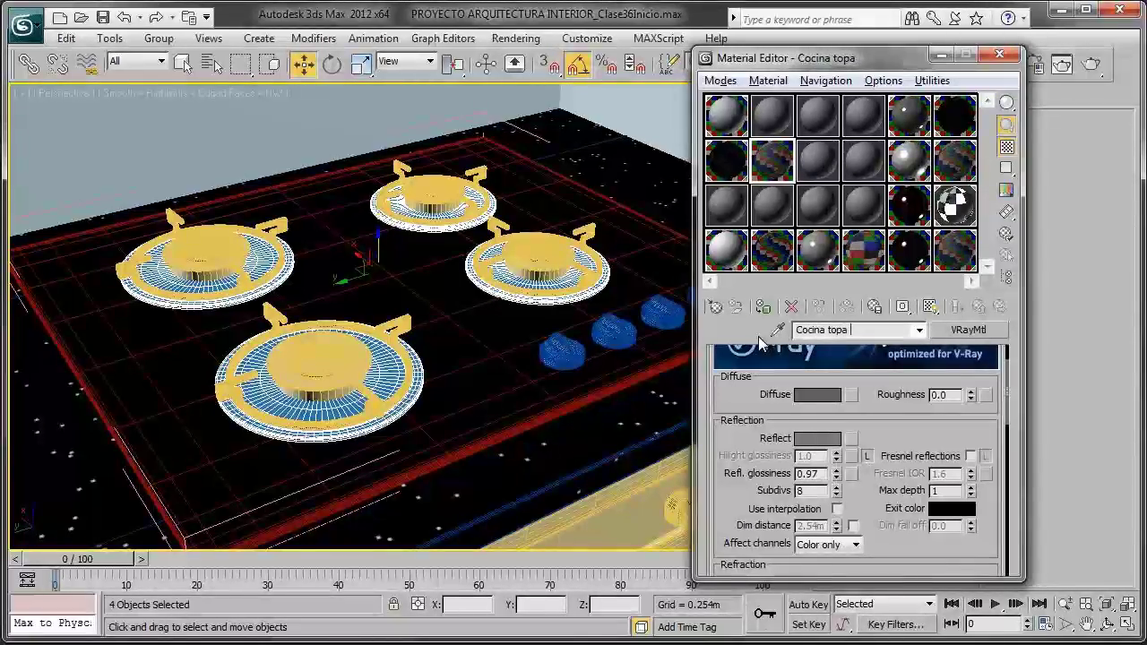
{"action": "key", "text": "BackSpace"}
{"action": "key", "text": "BackSpace"}
{"action": "key", "text": "BackSpace"}
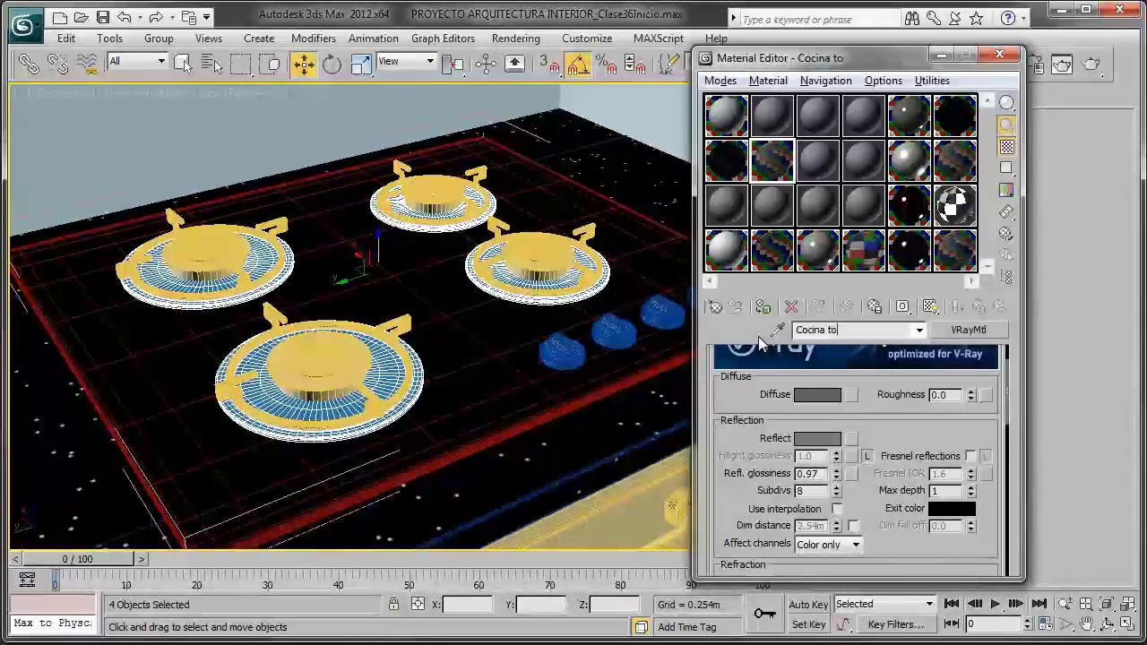
{"action": "type", "text": "ope"}
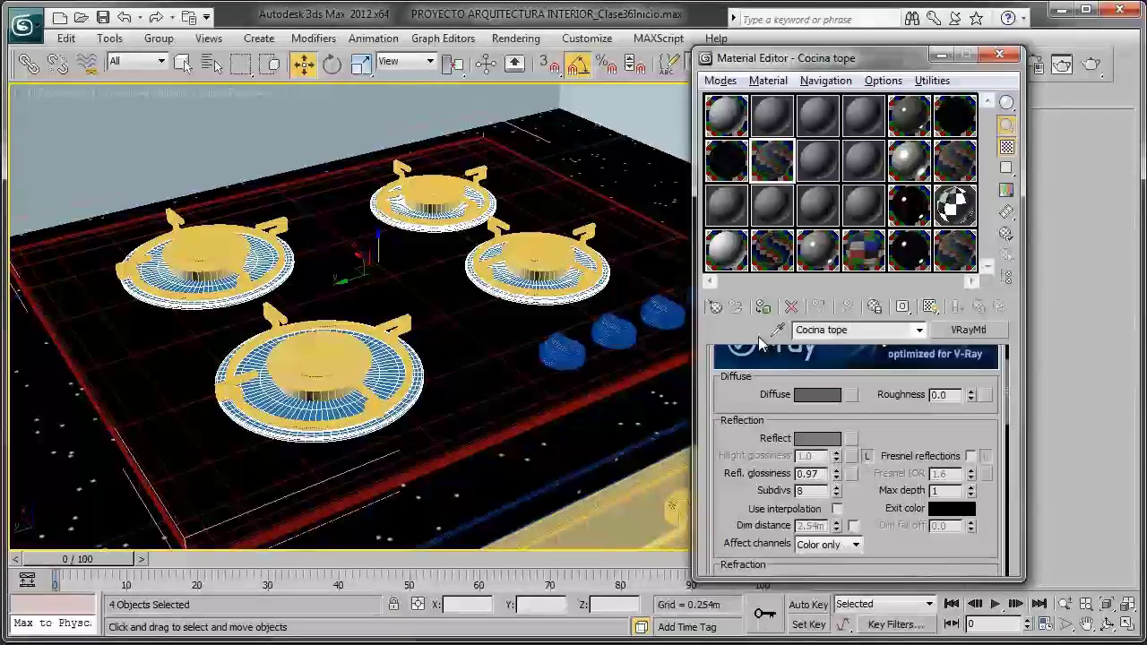
{"action": "type", "text": " aluminio"}
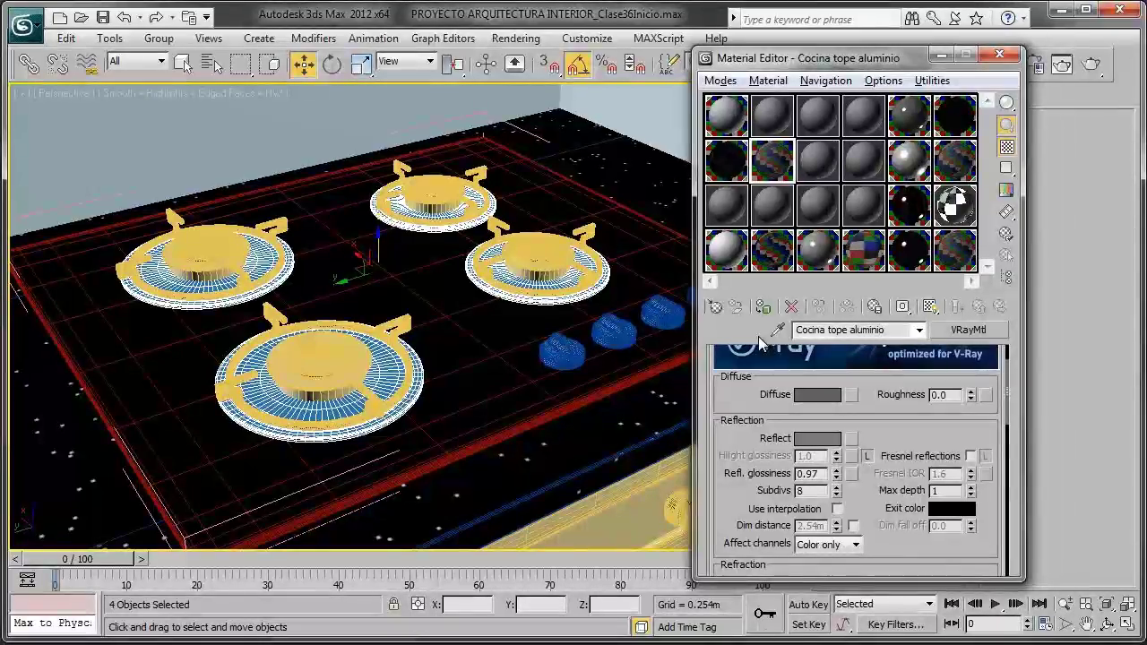
Step: Magnify the material preview and lower its Refl. glossiness to 0.75
{"action": "double_click", "coordinate": [778, 159]}
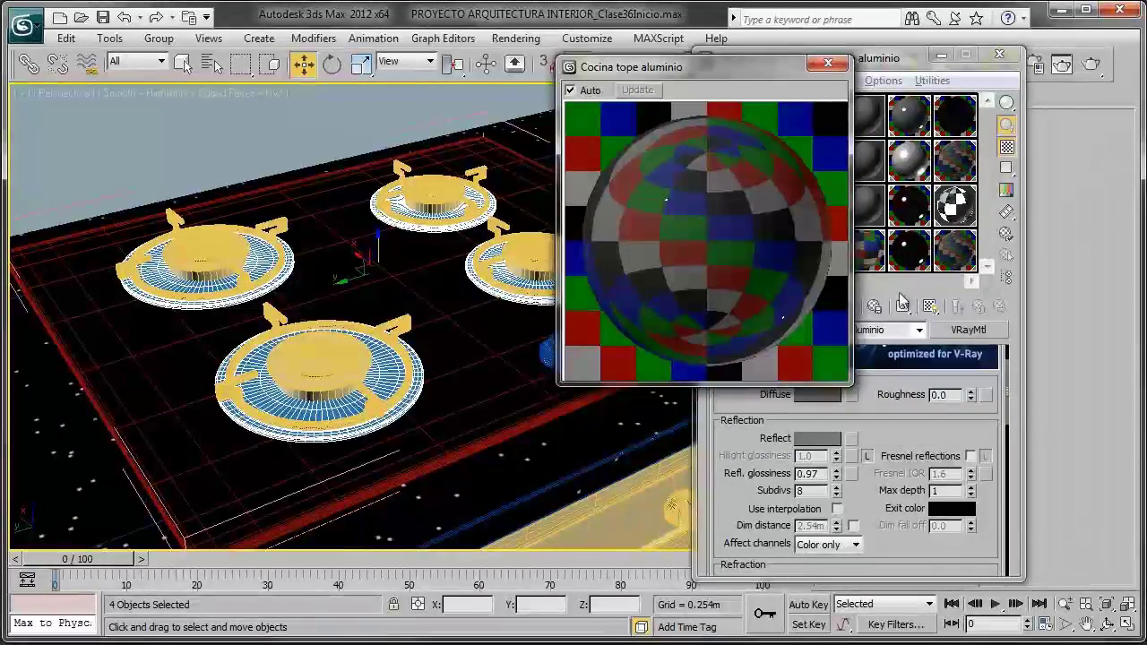
{"action": "left_click", "coordinate": [828, 63]}
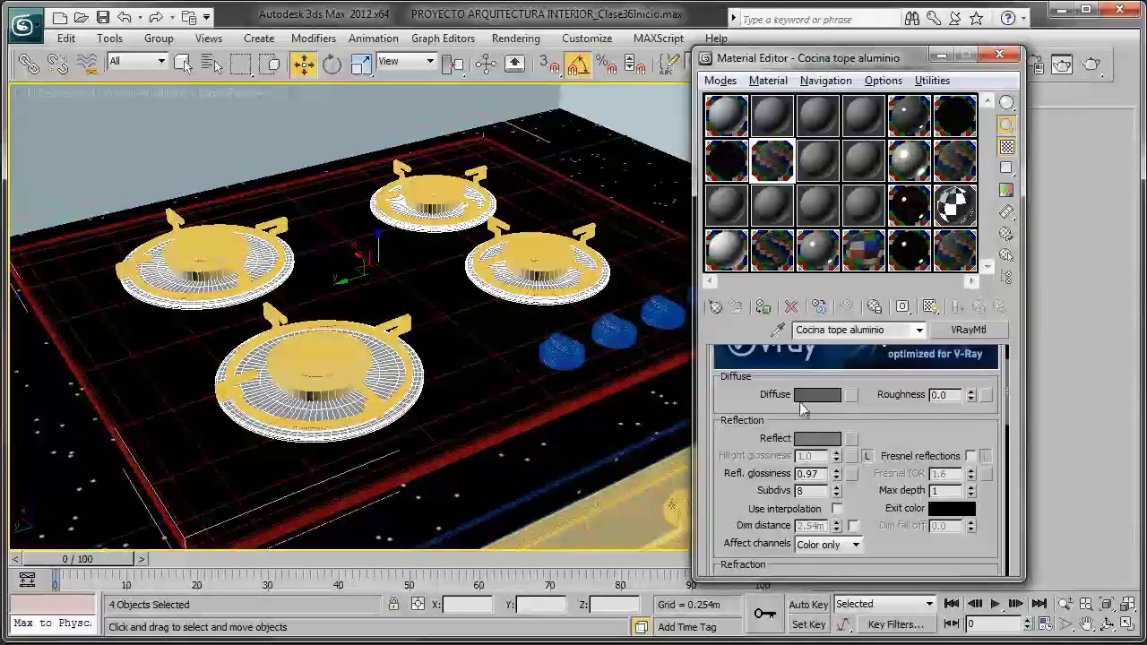
{"action": "double_click", "coordinate": [771, 162]}
{"action": "left_click_drag", "start_coordinate": [657, 72], "coordinate": [406, 77]}
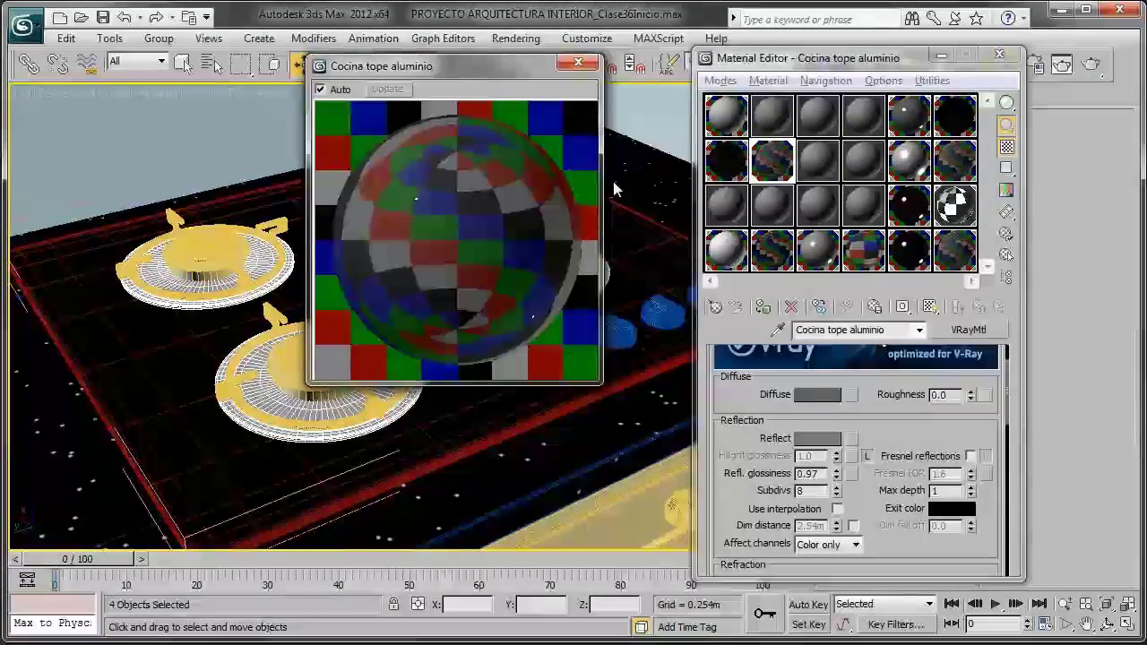
{"action": "double_click", "coordinate": [809, 473]}
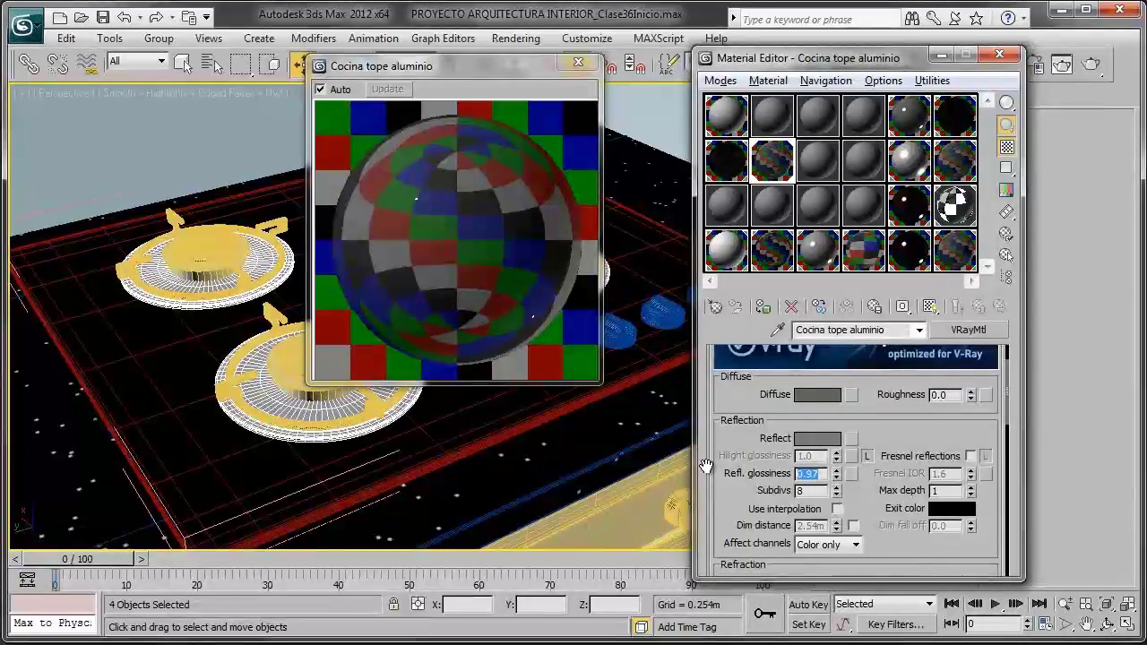
{"action": "type", "text": ".75"}
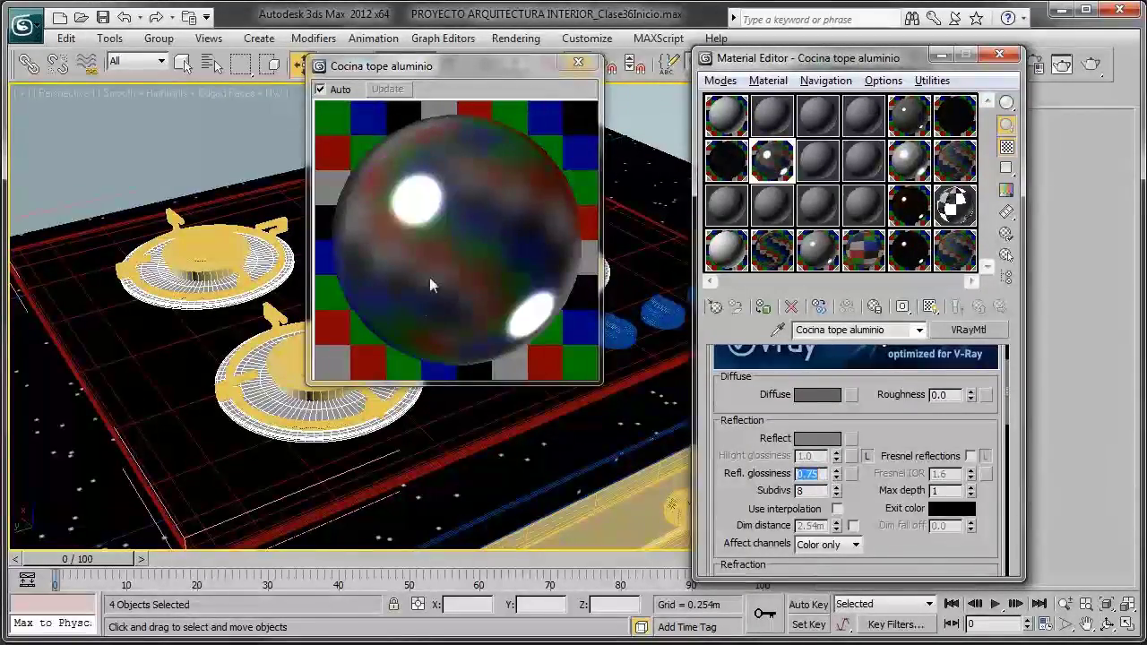
{"action": "left_click", "coordinate": [578, 61]}
Step: Orbit down to a low frontal view of the burners with edged faces shown
{"action": "key", "text": "F4"}
{"action": "mouse_move", "coordinate": [513, 287]}
{"action": "middle_mouse_down", "text": "alt"}
{"action": "mouse_move", "coordinate": [448, 328]}
{"action": "mouse_move", "coordinate": [496, 345]}
{"action": "middle_mouse_up", "text": "alt"}
{"action": "mouse_move", "coordinate": [372, 359]}
{"action": "middle_mouse_down", "text": "alt"}
{"action": "mouse_move", "coordinate": [384, 367]}
{"action": "mouse_move", "coordinate": [345, 337]}
{"action": "middle_mouse_up", "text": "alt"}
{"action": "scroll", "coordinate": [384, 366], "scroll_direction": "up", "scroll_amount": 2}
{"action": "key", "text": "F4"}
Step: Select the four burner bodies, starting with the front burner
{"action": "left_click", "coordinate": [242, 287]}
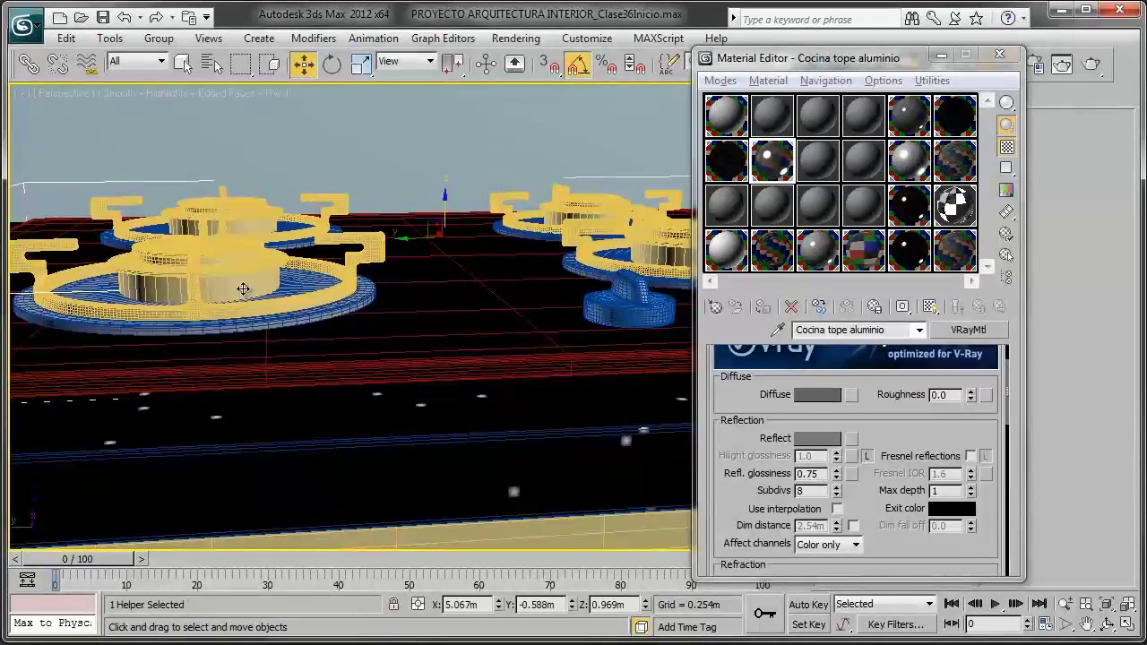
{"action": "key", "text": "F4"}
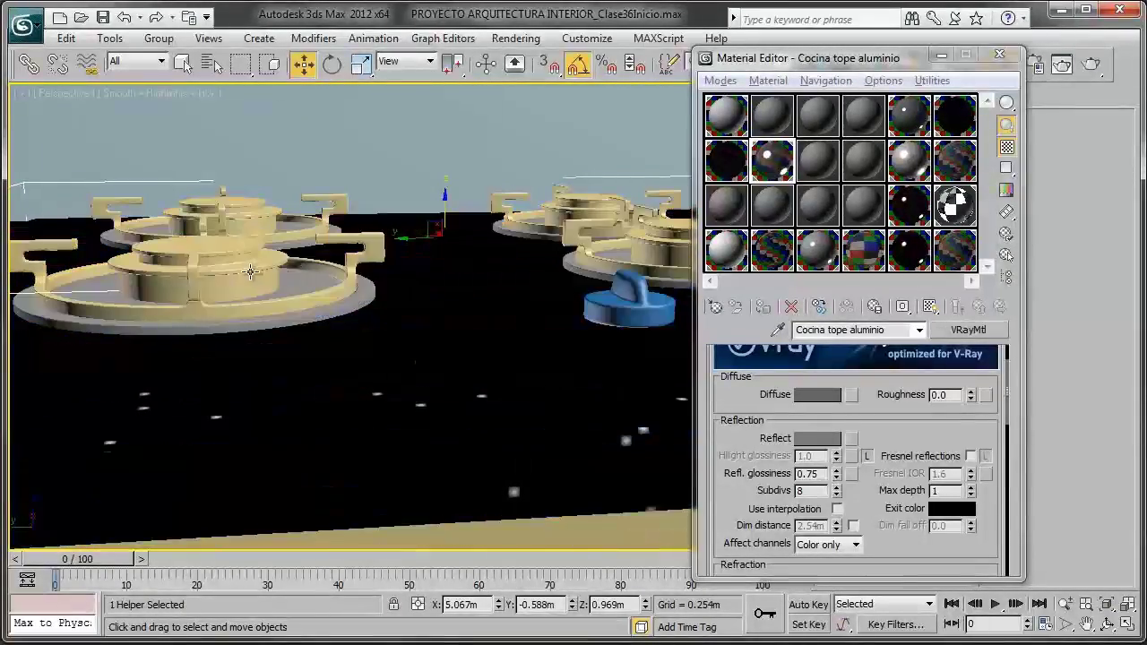
{"action": "key", "text": "F4"}
{"action": "key", "text": "F4"}
{"action": "key", "text": "F4"}
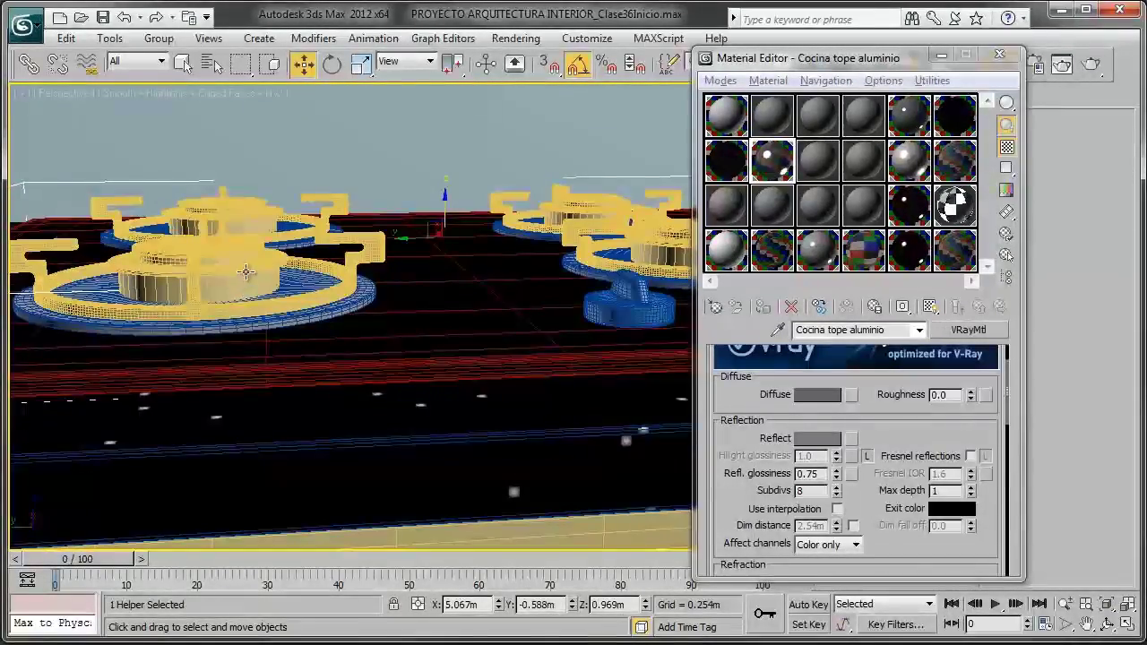
{"action": "middle_click_drag", "start_coordinate": [242, 272], "coordinate": [305, 332], "text": "alt"}
{"action": "left_click", "coordinate": [313, 345]}
{"action": "left_click", "coordinate": [314, 371]}
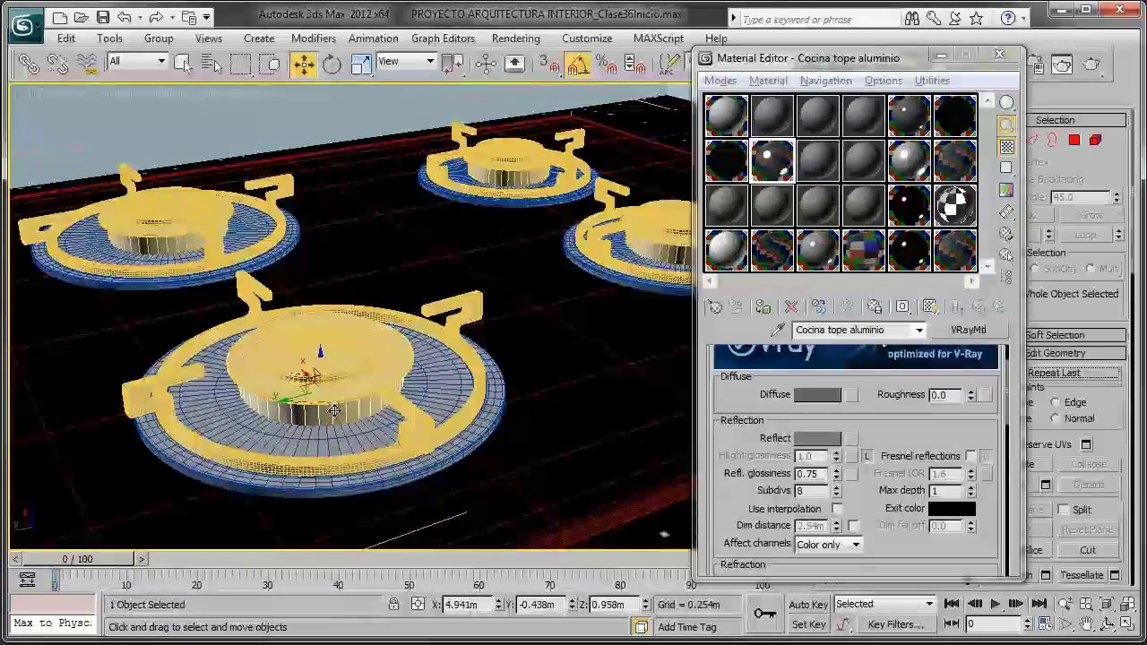
{"action": "left_click", "coordinate": [308, 236], "text": "ctrl"}
{"action": "left_click", "coordinate": [512, 199], "text": "ctrl"}
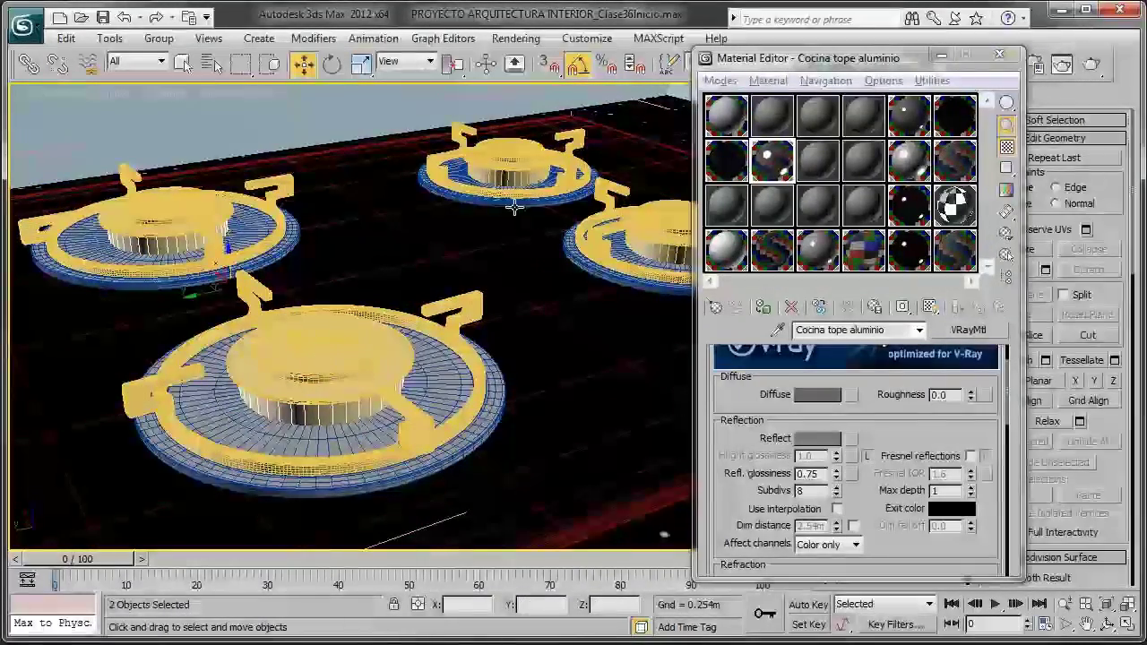
{"action": "left_click", "coordinate": [641, 255], "text": "ctrl"}
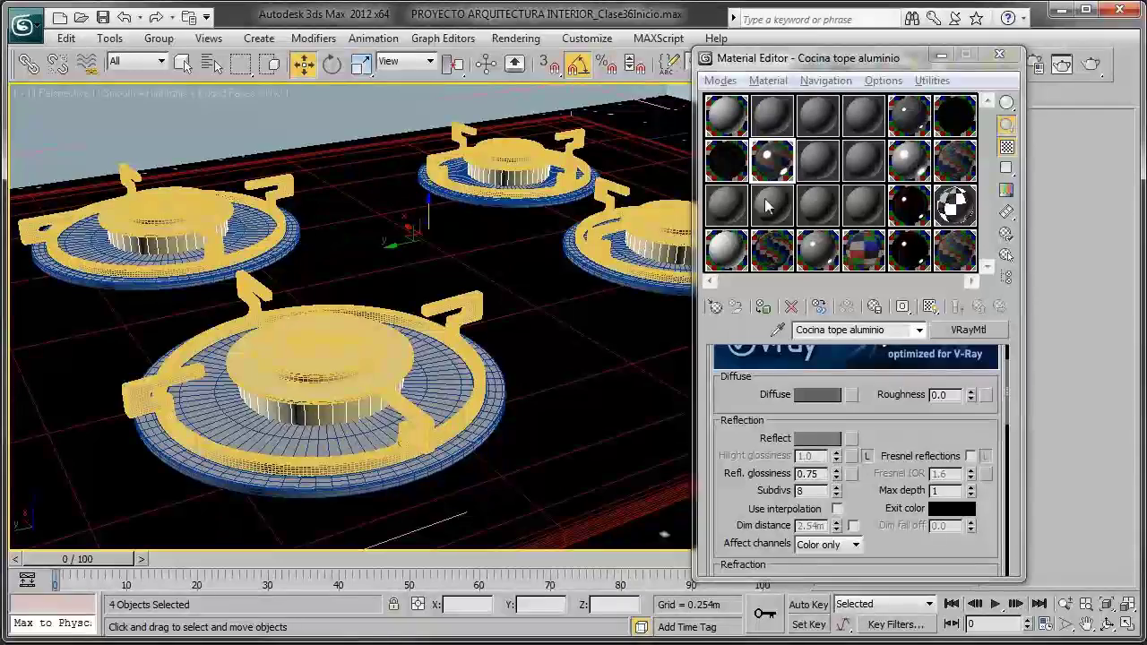
Step: Add the four burner caps and four grates to the selection in plain shaded view
{"action": "left_click", "coordinate": [766, 307]}
{"action": "left_click", "coordinate": [314, 354]}
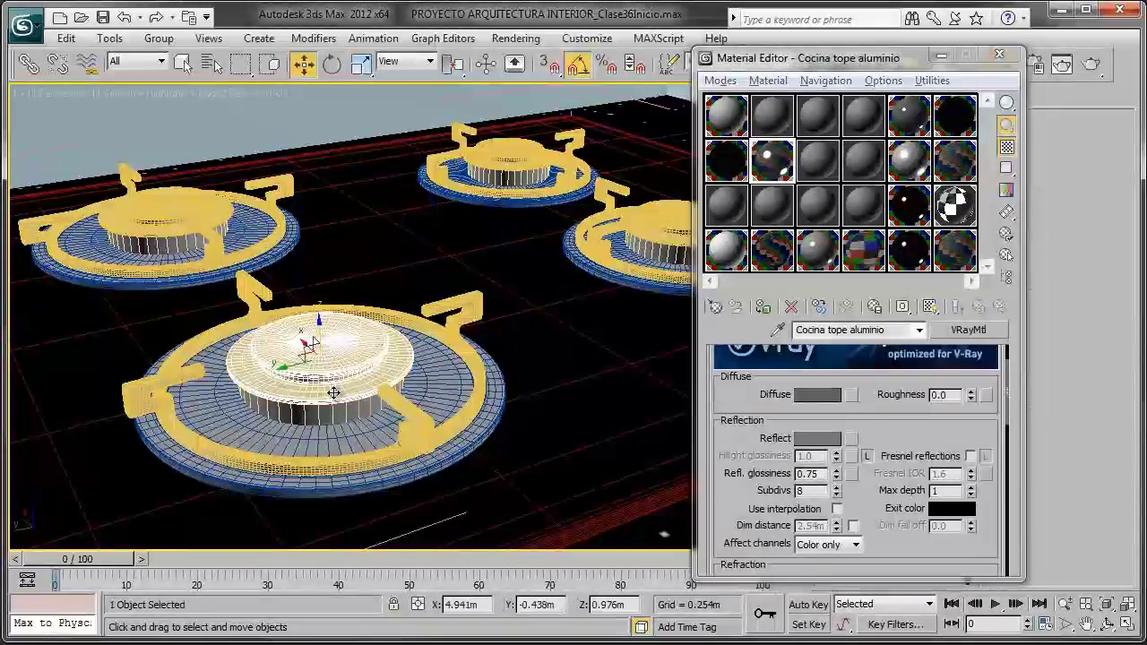
{"action": "left_click", "coordinate": [188, 212], "text": "ctrl"}
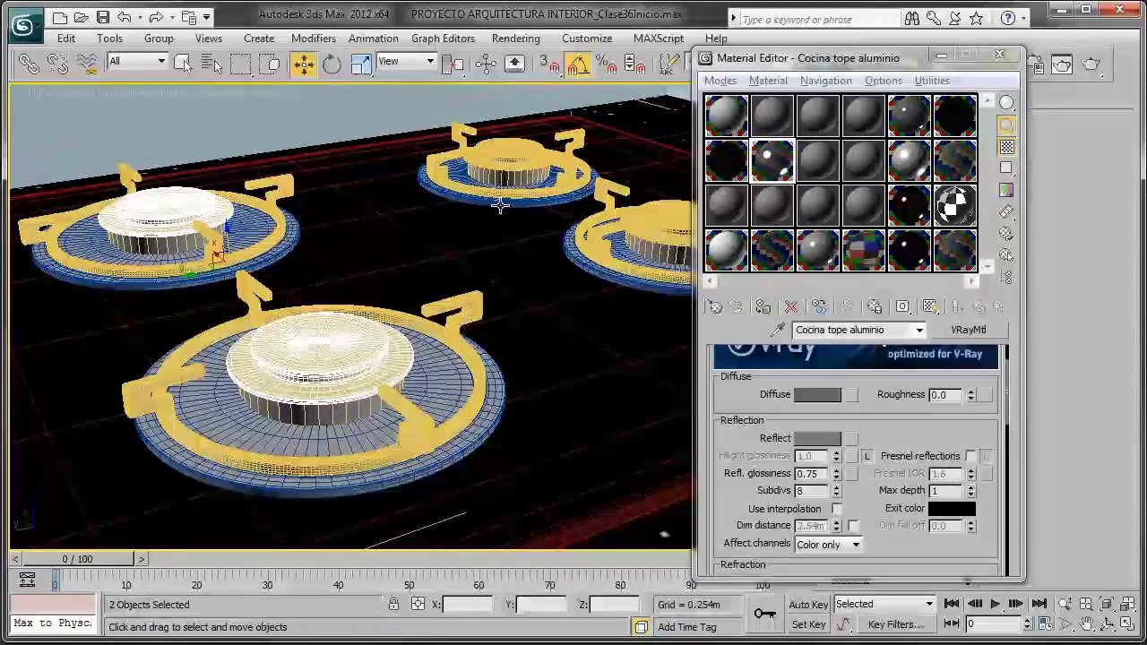
{"action": "left_click", "coordinate": [507, 160], "text": "ctrl"}
{"action": "left_click", "coordinate": [649, 218], "text": "ctrl"}
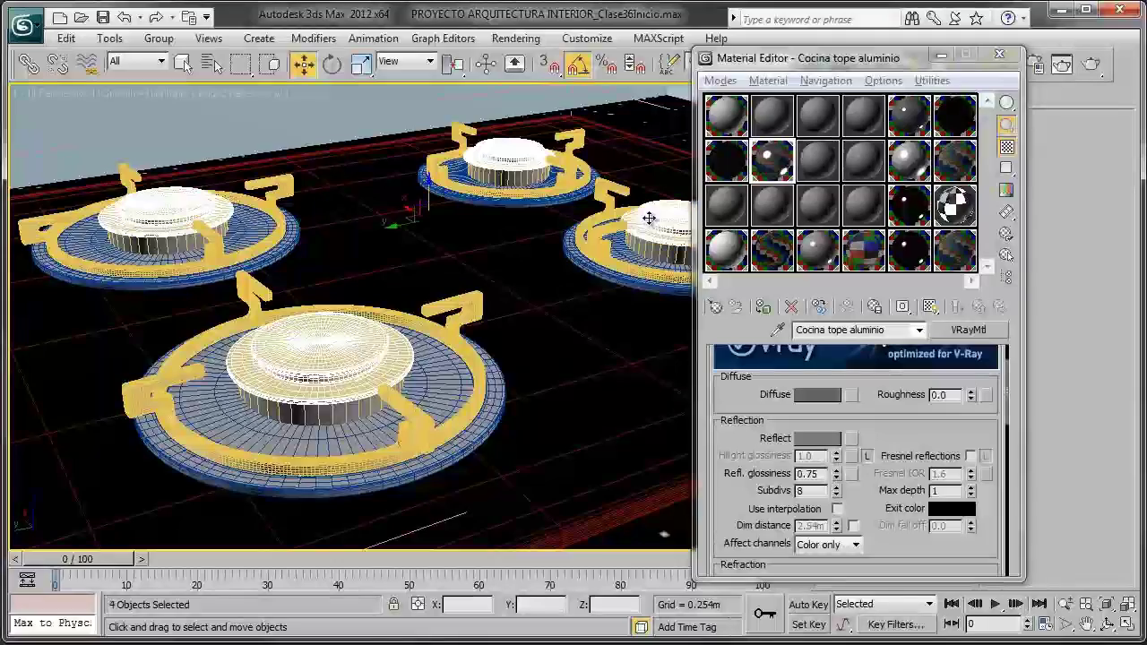
{"action": "left_click", "coordinate": [464, 301], "text": "ctrl"}
{"action": "left_click", "coordinate": [286, 185], "text": "ctrl"}
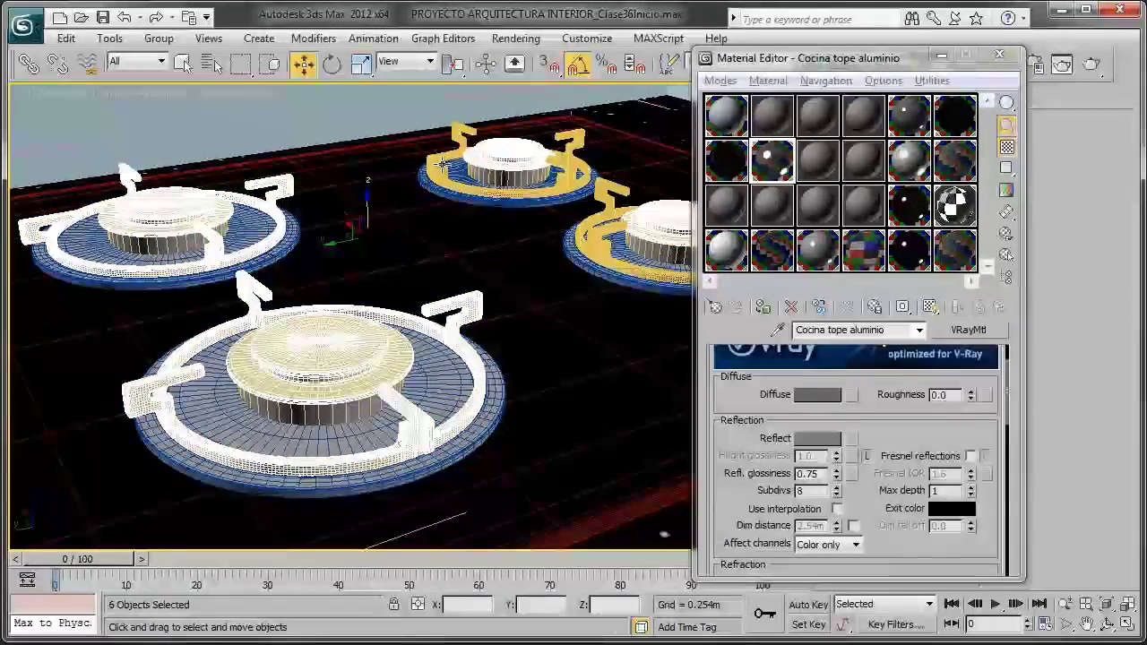
{"action": "left_click", "coordinate": [428, 172], "text": "ctrl"}
{"action": "left_click", "coordinate": [598, 251], "text": "ctrl"}
{"action": "scroll", "coordinate": [538, 248], "scroll_direction": "down", "scroll_amount": 4}
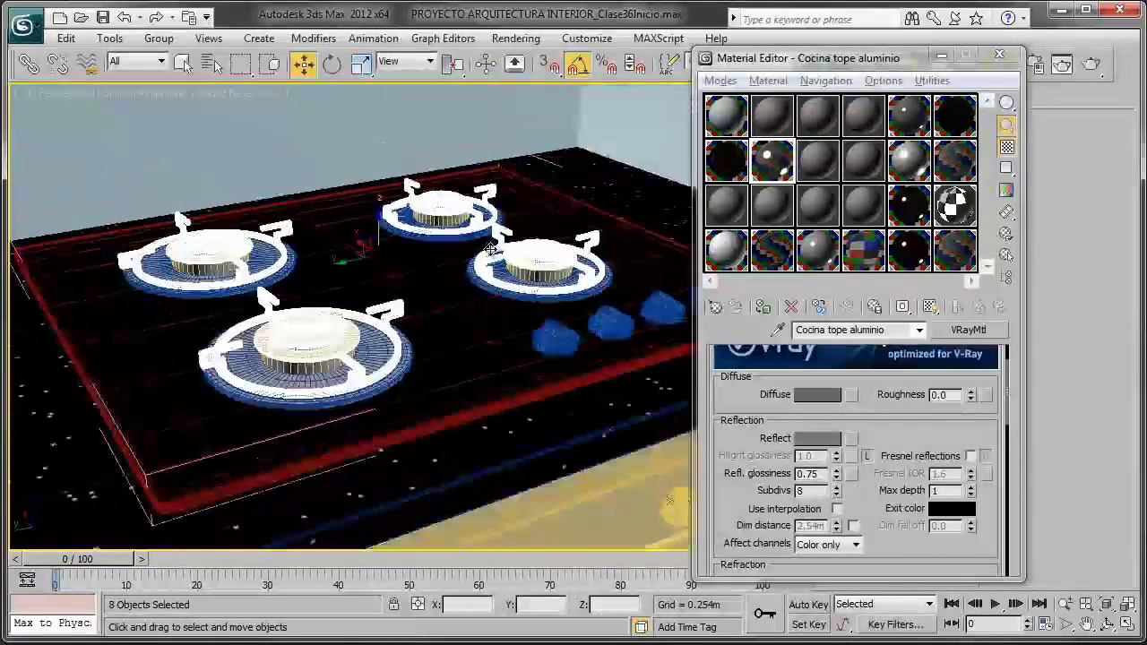
{"action": "key", "text": "F3"}
{"action": "middle_click_drag", "start_coordinate": [491, 246], "coordinate": [724, 254], "text": "alt"}
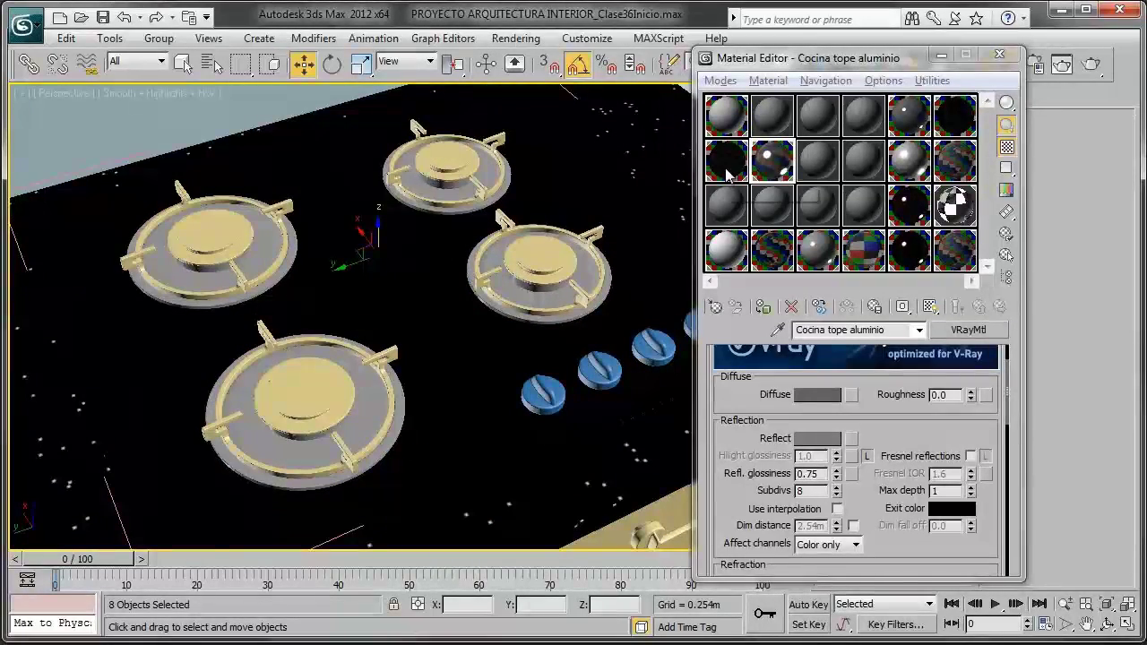
Step: Copy the aluminium material to a new slot renamed 'Cocina tope rejillas'
{"action": "left_click", "coordinate": [783, 166]}
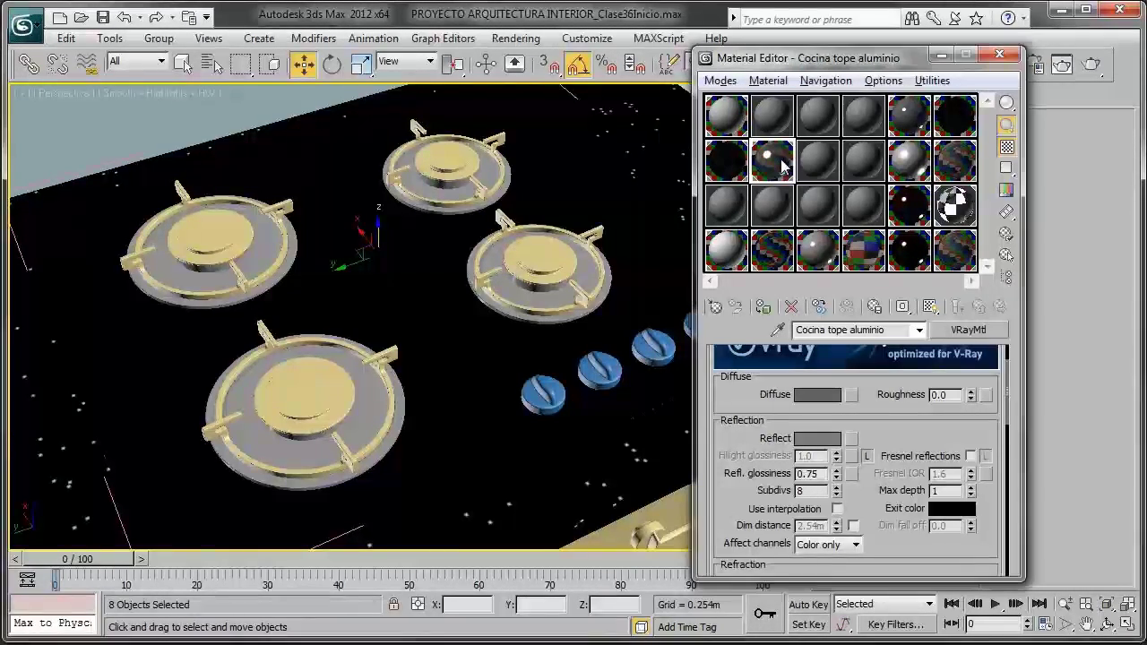
{"action": "left_click_drag", "start_coordinate": [782, 220], "coordinate": [779, 215]}
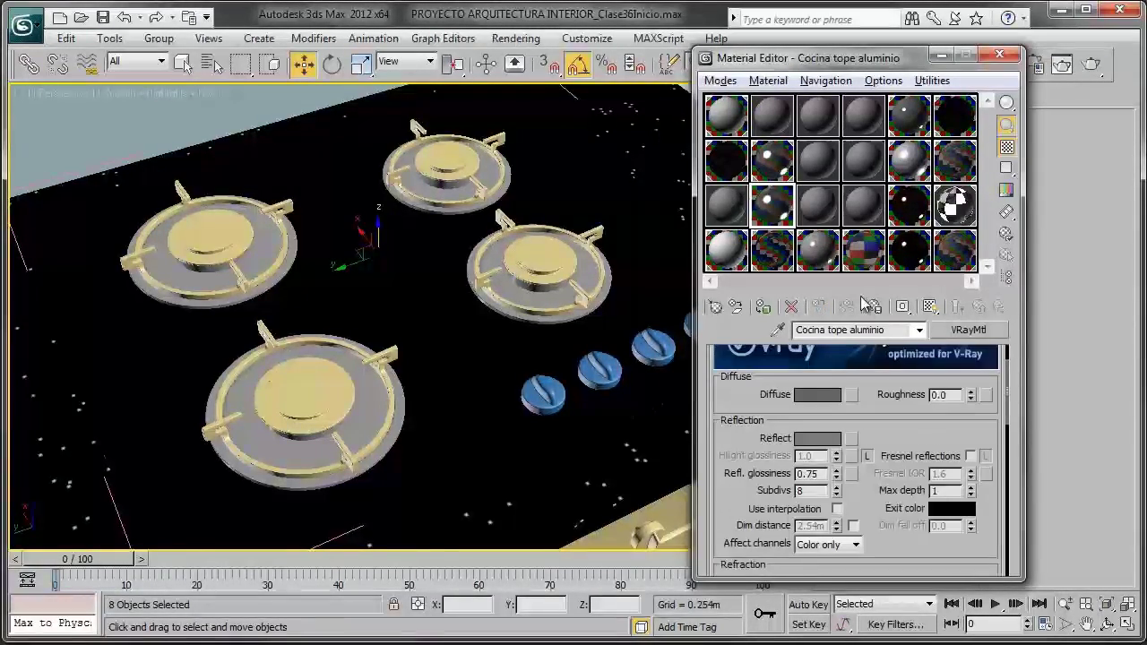
{"action": "left_click_drag", "start_coordinate": [900, 332], "coordinate": [848, 333]}
{"action": "type", "text": "rej"}
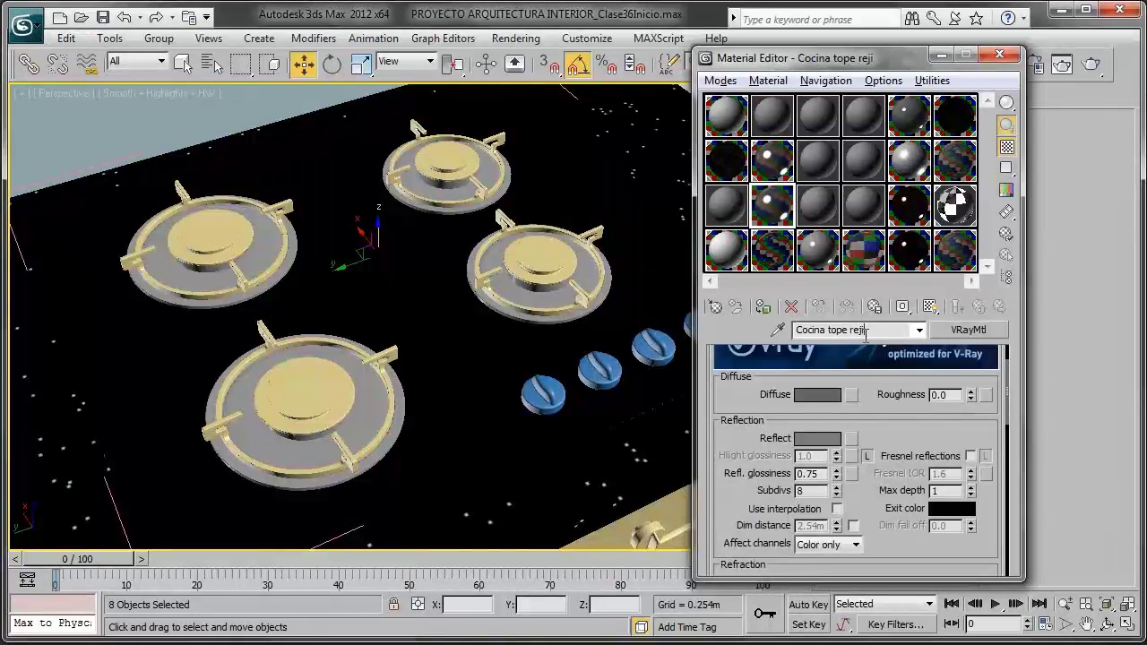
{"action": "type", "text": "llas"}
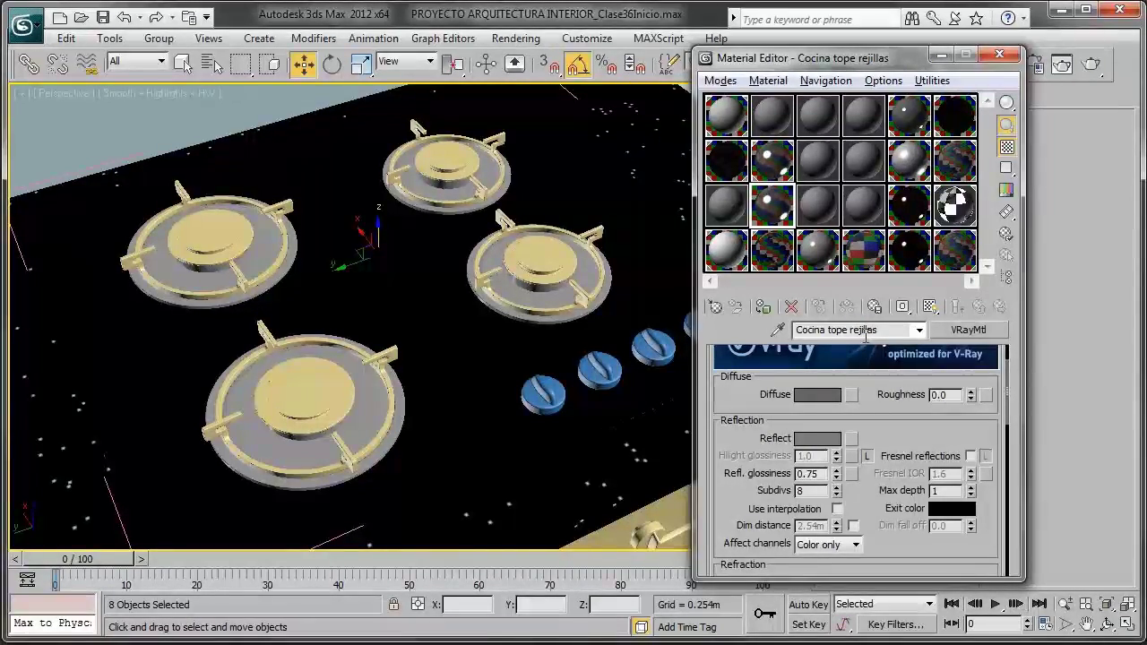
Step: Darken the diffuse to grey 15 and the reflection to grey 30
{"action": "left_click", "coordinate": [826, 394]}
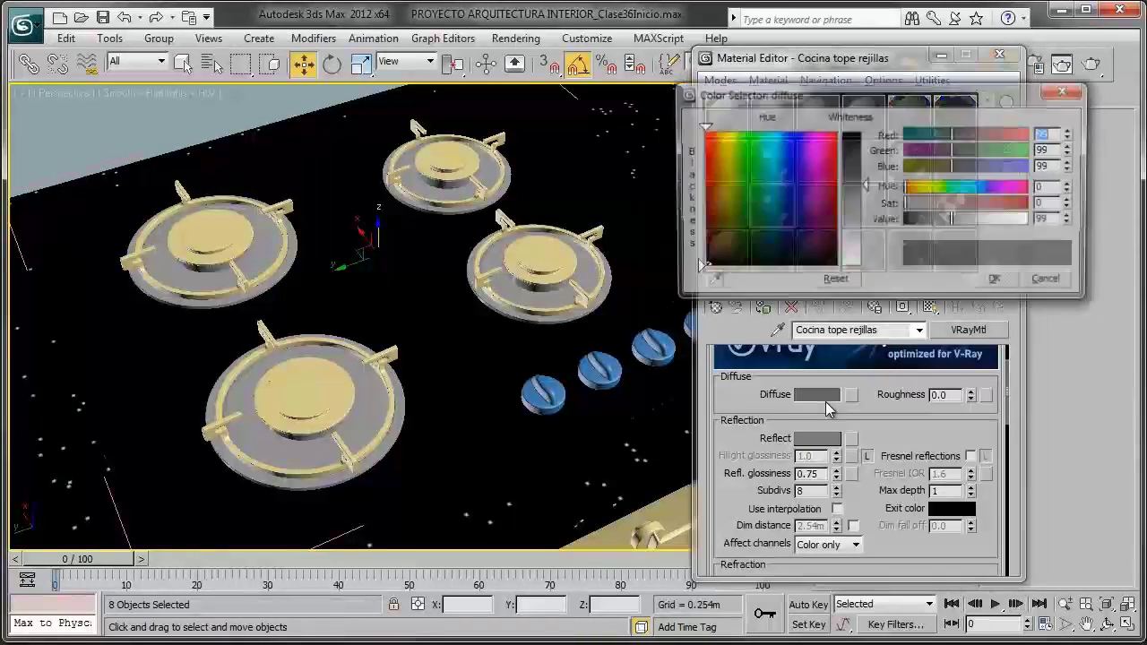
{"action": "left_click_drag", "start_coordinate": [865, 185], "coordinate": [865, 140]}
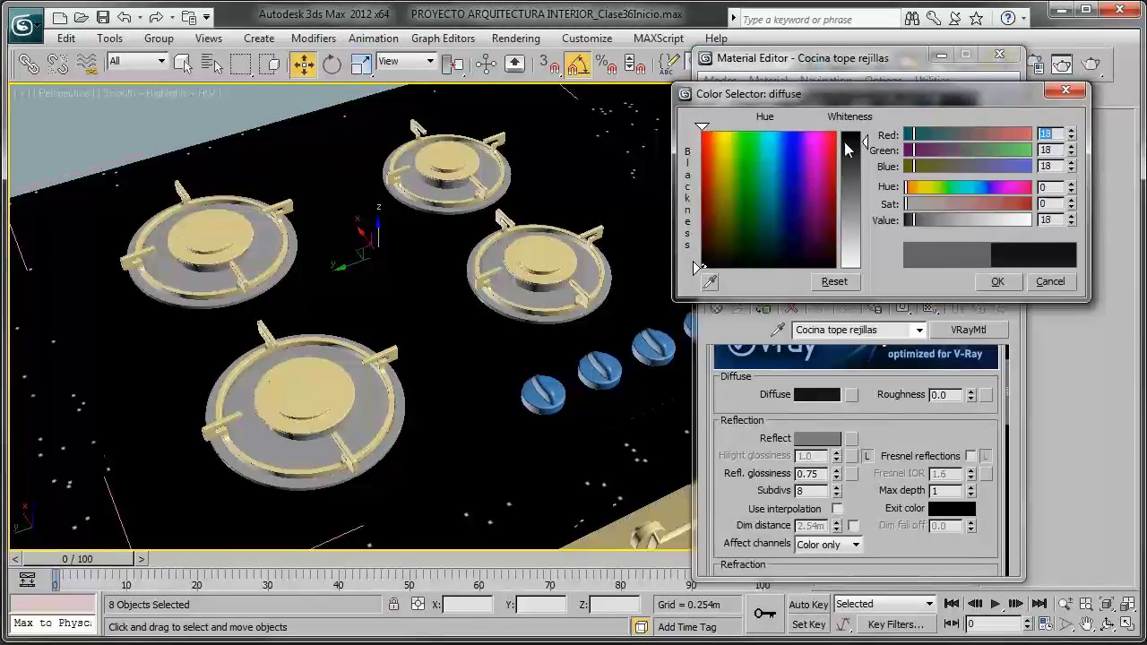
{"action": "left_click", "coordinate": [997, 281]}
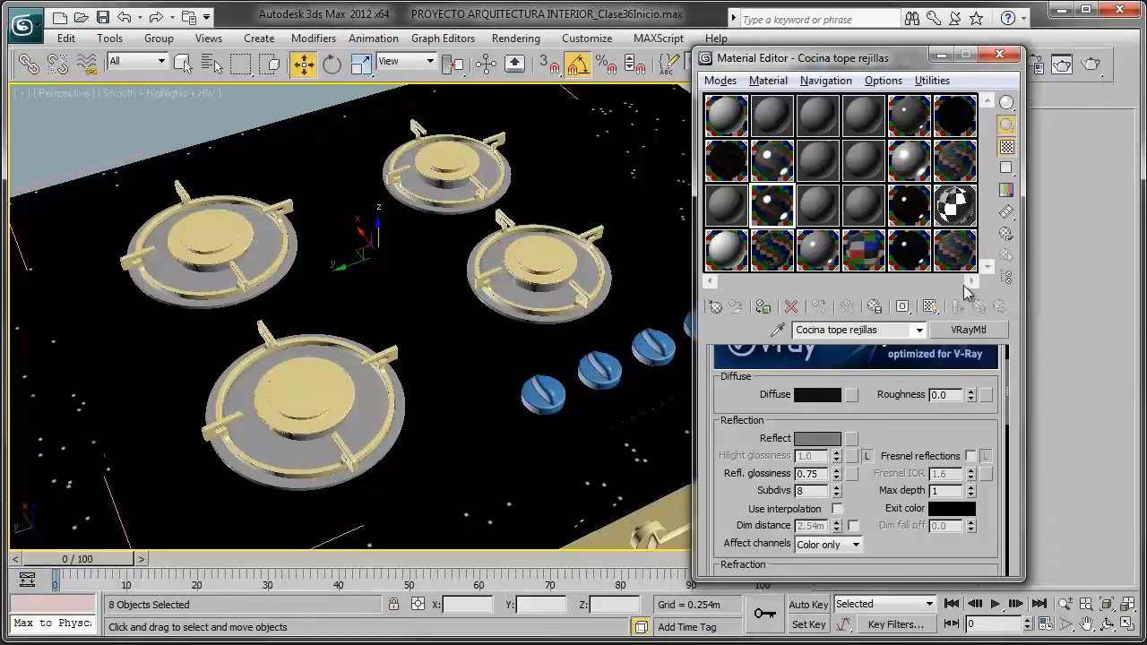
{"action": "left_click", "coordinate": [830, 441]}
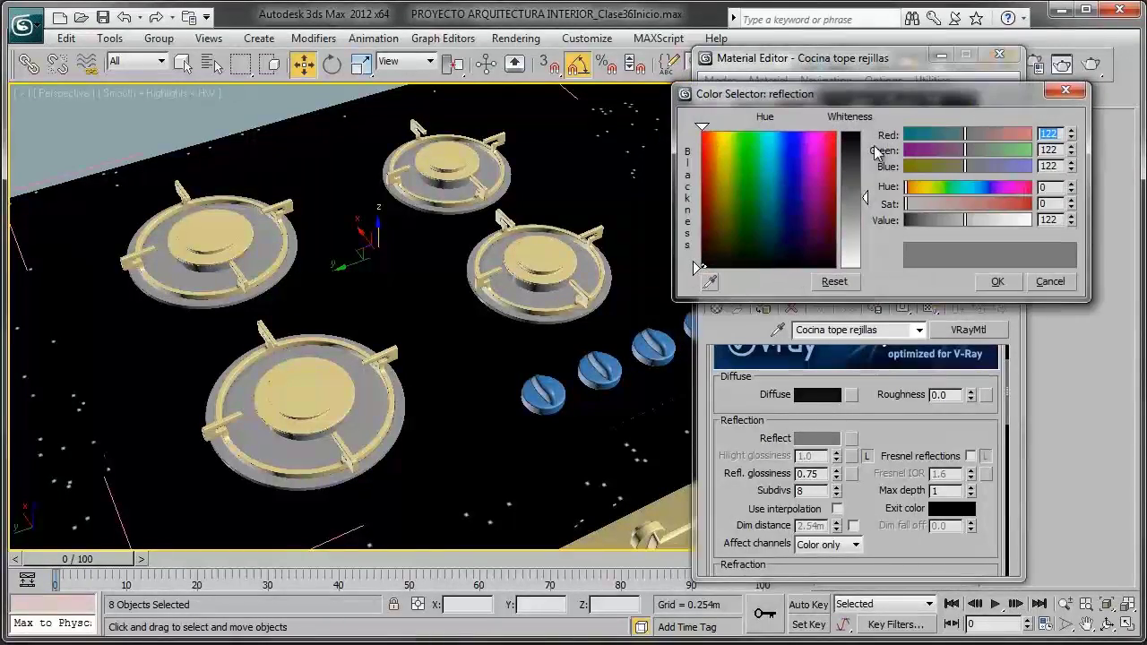
{"action": "left_click_drag", "start_coordinate": [862, 204], "coordinate": [842, 148]}
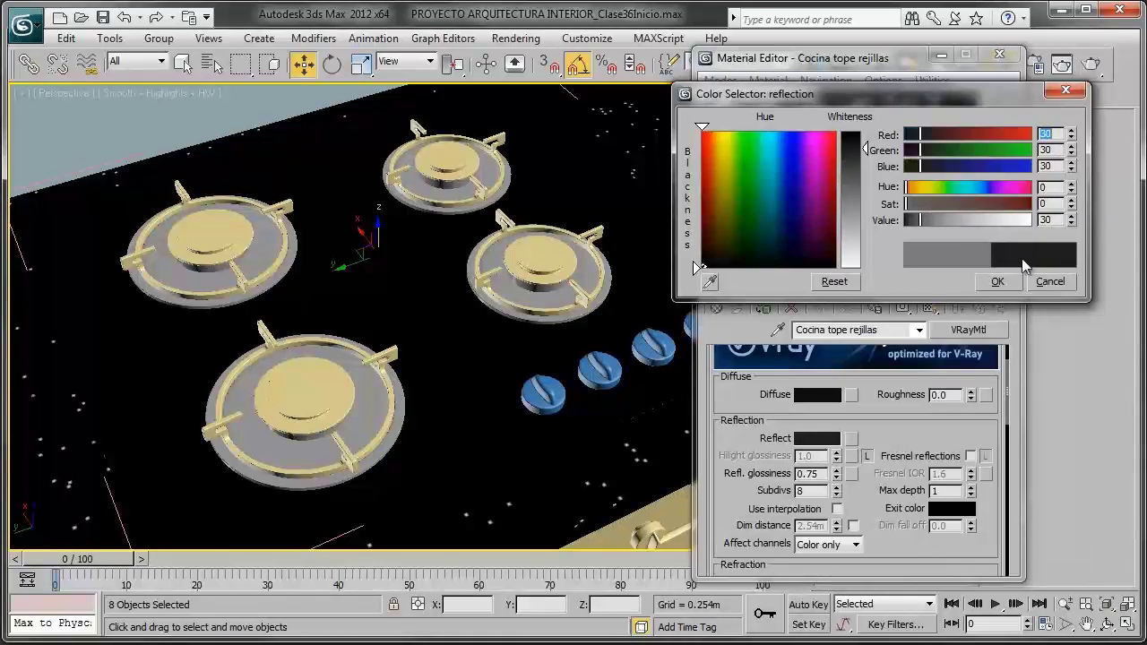
{"action": "left_click", "coordinate": [997, 281]}
Step: Set Refl. glossiness to 0.5 and assign the material to the selected burner parts
{"action": "double_click", "coordinate": [789, 179]}
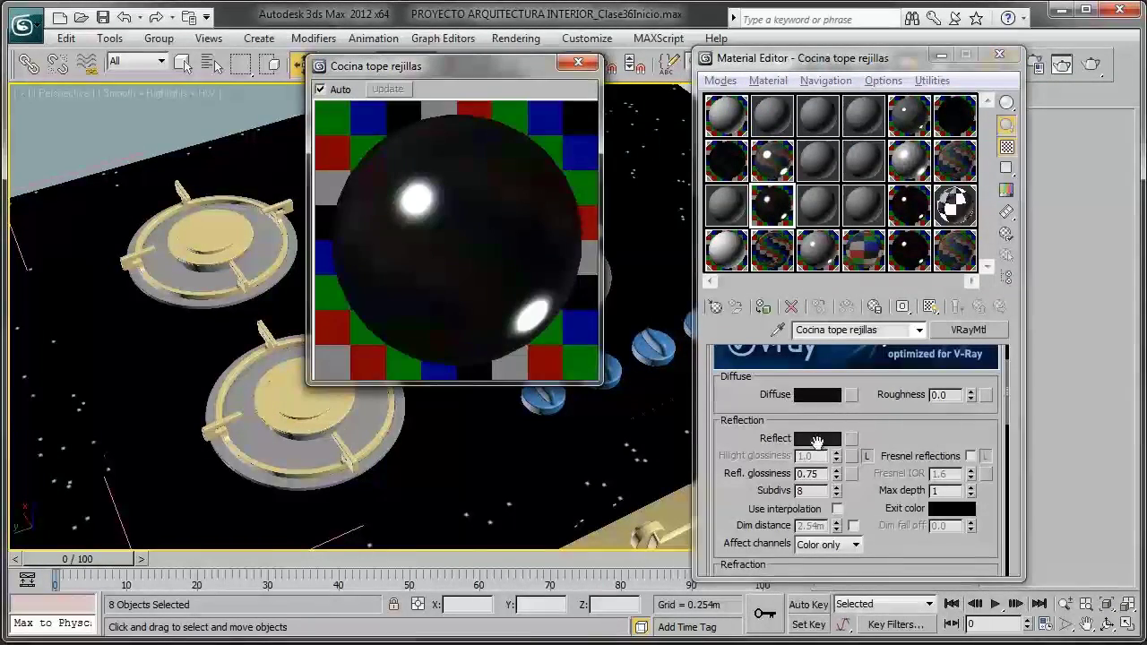
{"action": "double_click", "coordinate": [822, 474]}
{"action": "type", "text": "."}
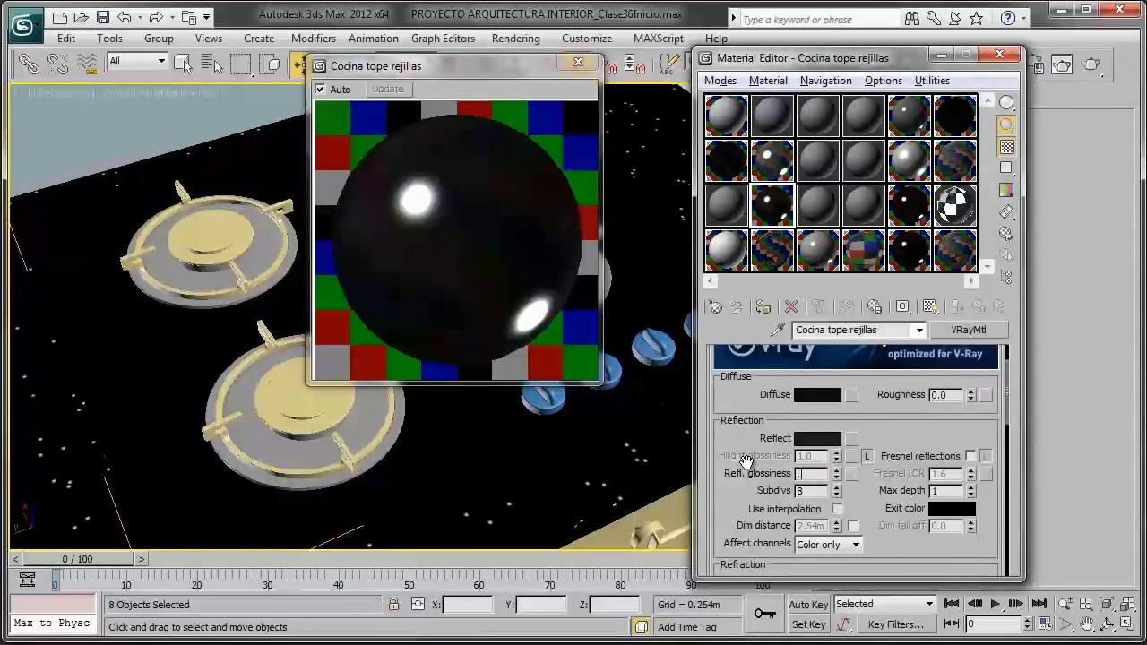
{"action": "key", "text": "Return"}
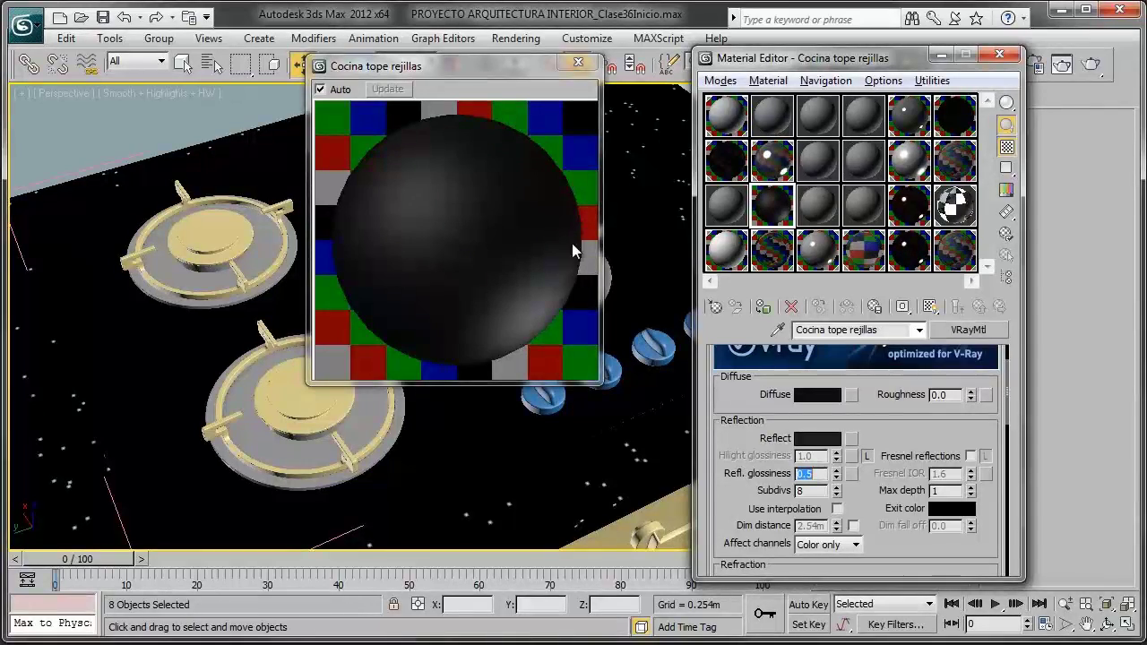
{"action": "left_click", "coordinate": [578, 62]}
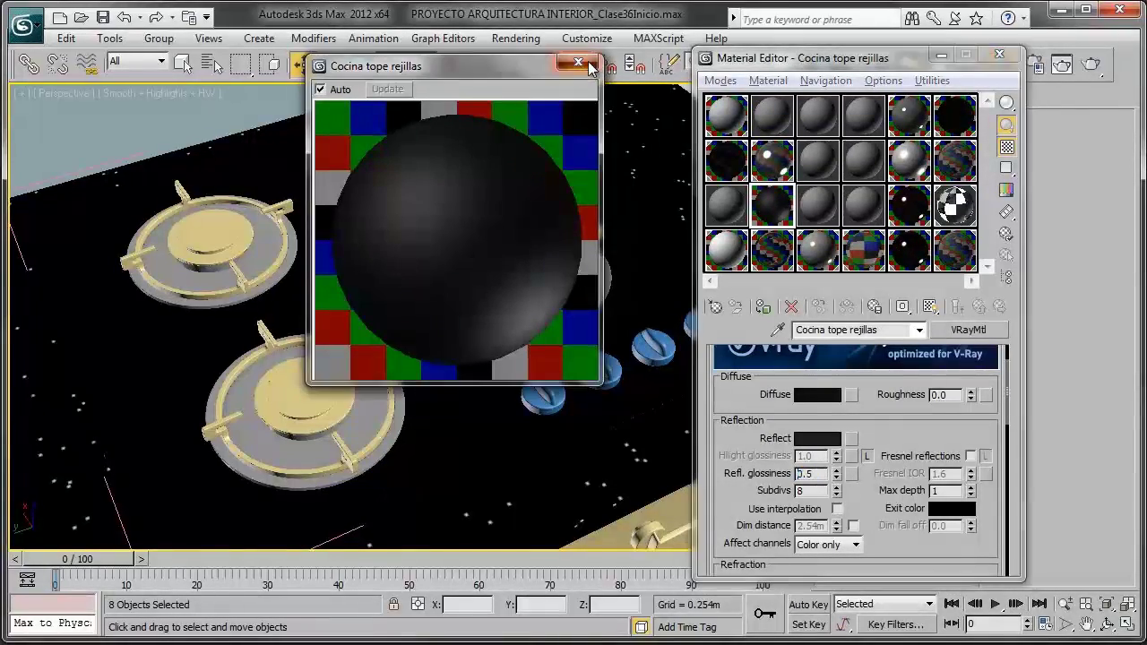
{"action": "left_click", "coordinate": [765, 308]}
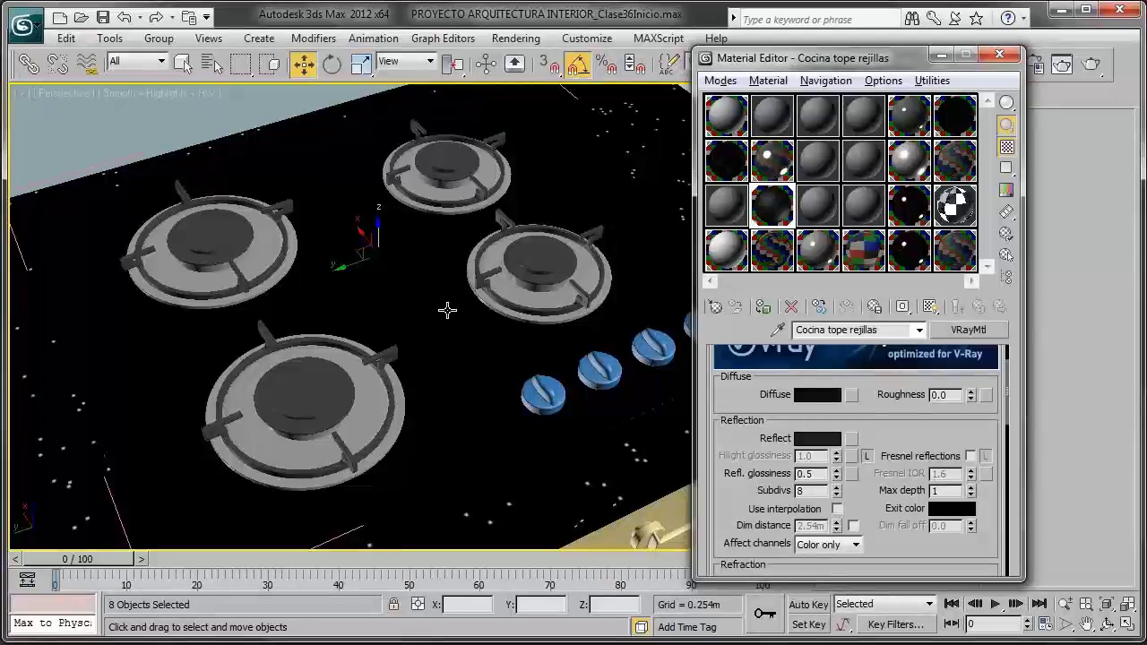
Step: Select all four stove knobs from a frontal view
{"action": "middle_click_drag", "start_coordinate": [519, 316], "coordinate": [402, 286], "text": "alt"}
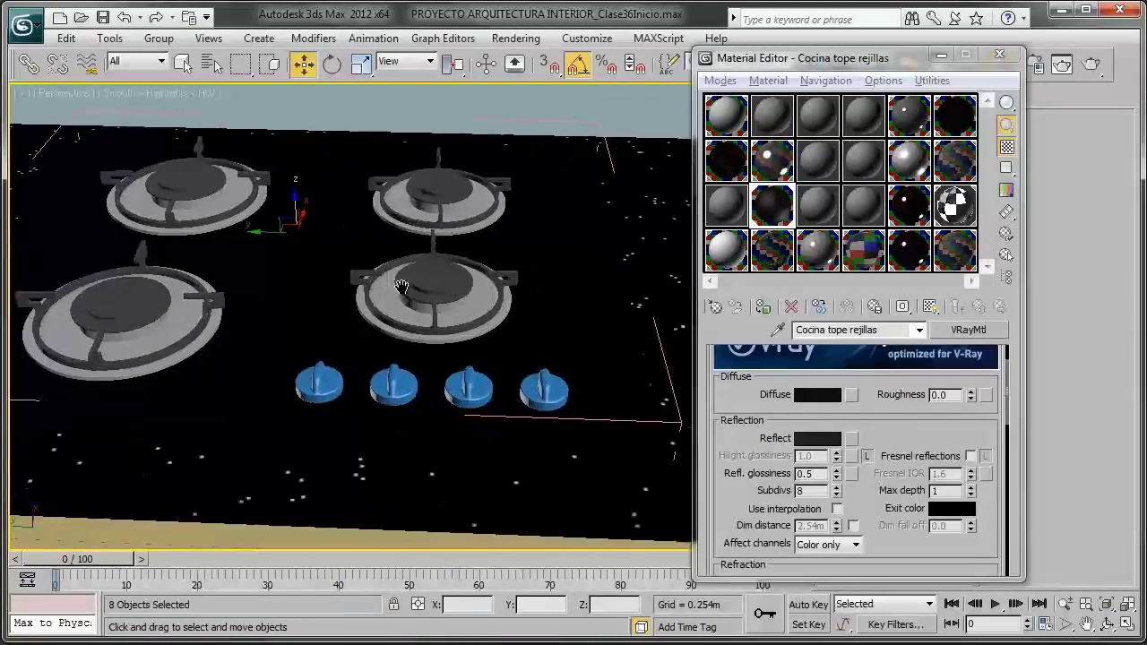
{"action": "left_click", "coordinate": [320, 387]}
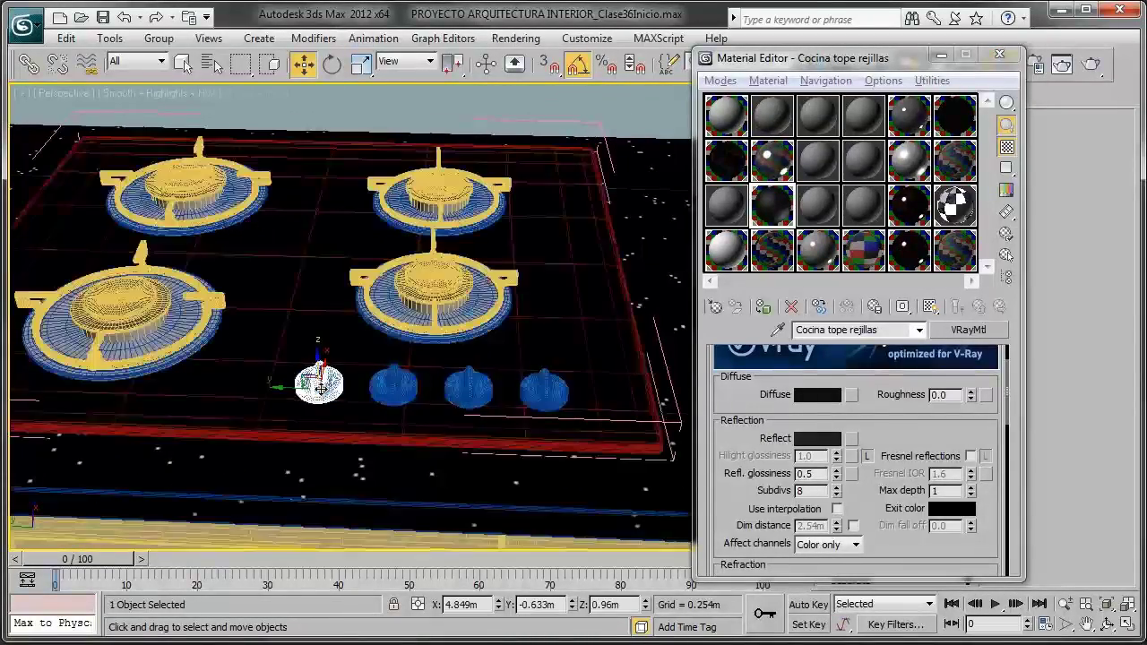
{"action": "left_click", "coordinate": [394, 387], "text": "ctrl"}
{"action": "left_click", "coordinate": [467, 389], "text": "ctrl"}
{"action": "left_click", "coordinate": [544, 392], "text": "ctrl"}
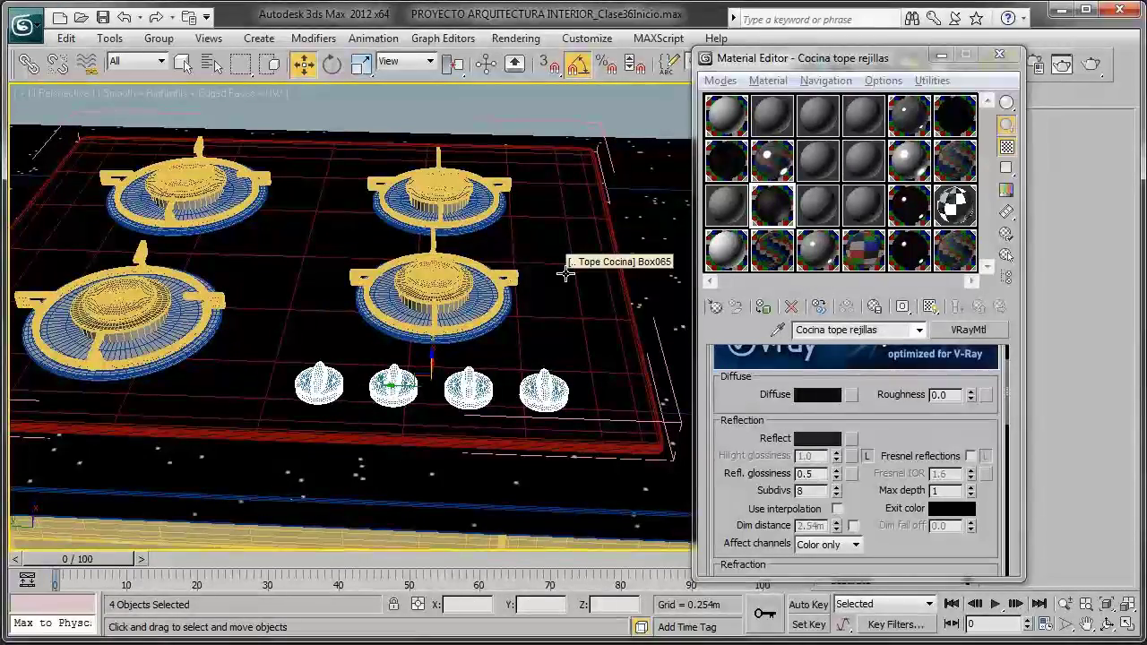
Step: Check the 'Cocina mueble blanco' slot and pan the view over to the fridge
{"action": "left_click", "coordinate": [907, 166]}
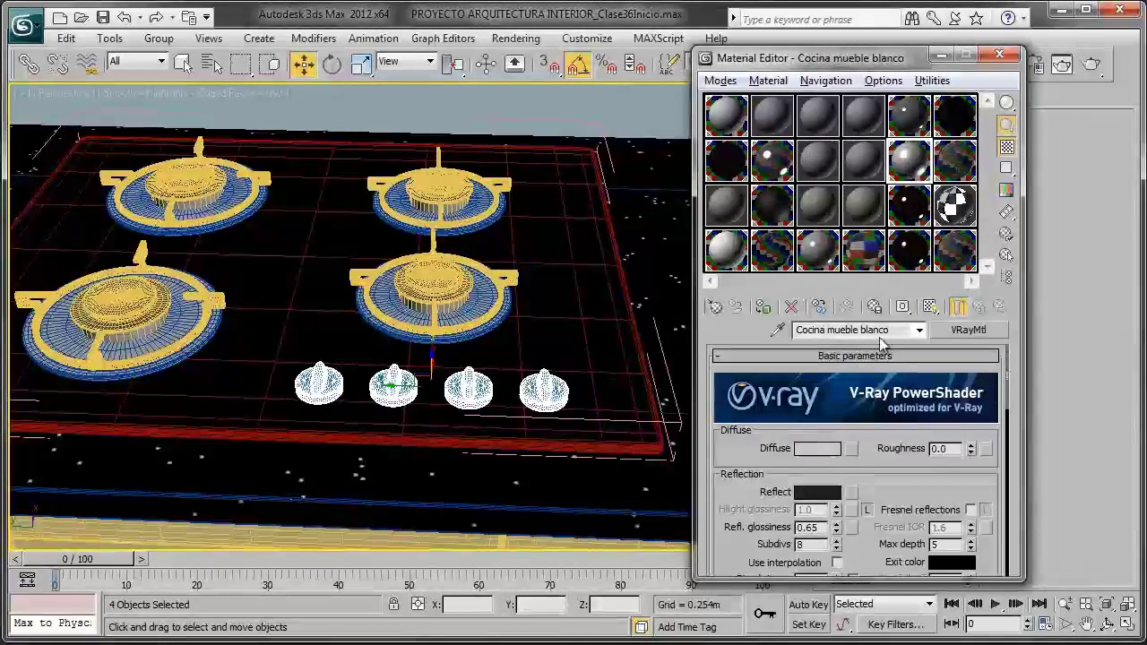
{"action": "scroll", "coordinate": [560, 235], "scroll_direction": "down", "scroll_amount": 2}
{"action": "scroll", "coordinate": [560, 235], "scroll_direction": "down", "scroll_amount": 4}
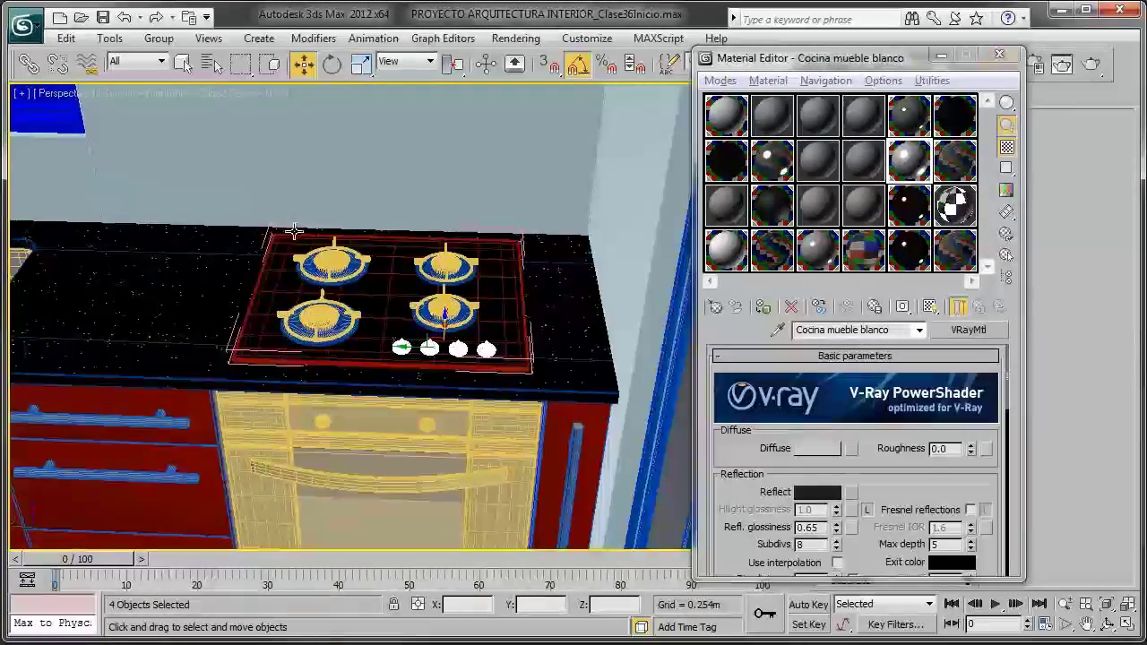
{"action": "scroll", "coordinate": [62, 235], "scroll_direction": "up", "scroll_amount": 2}
{"action": "mouse_move", "coordinate": [62, 235]}
{"action": "middle_mouse_down"}
{"action": "mouse_move", "coordinate": [341, 249]}
{"action": "mouse_move", "coordinate": [290, 261]}
{"action": "mouse_move", "coordinate": [415, 230]}
{"action": "mouse_move", "coordinate": [338, 321]}
{"action": "middle_mouse_up"}
{"action": "scroll", "coordinate": [341, 248], "scroll_direction": "down", "scroll_amount": 3}
Step: Eyedrop the fridge's 'Refrigerador gris claro' material into a free sample slot
{"action": "left_click", "coordinate": [834, 222]}
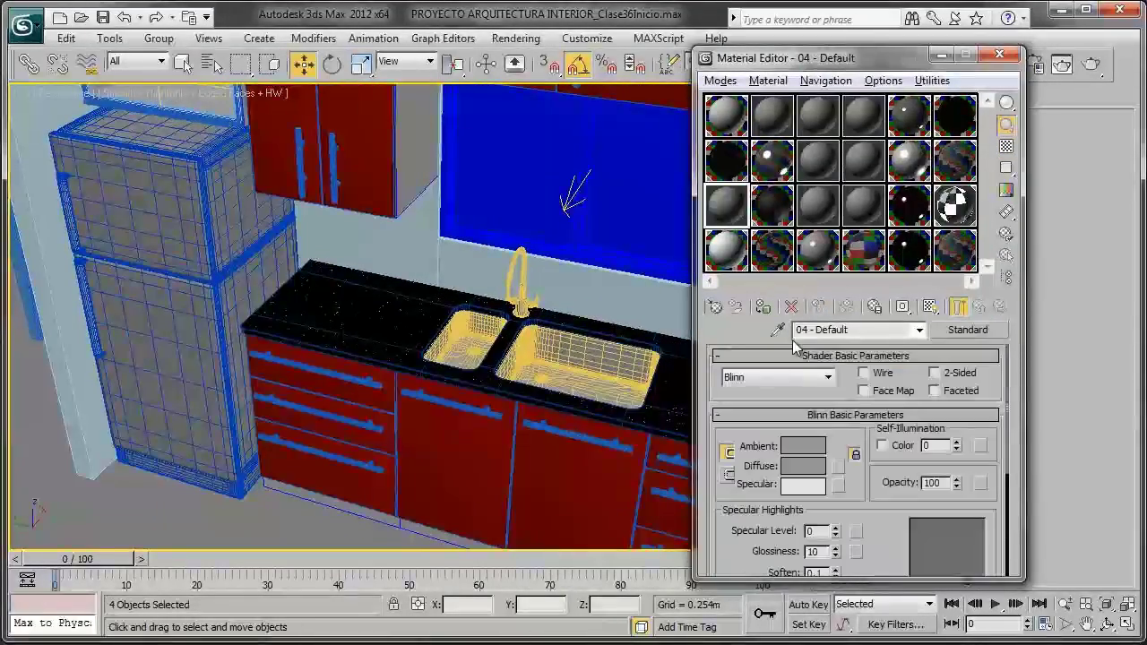
{"action": "left_click", "coordinate": [863, 126]}
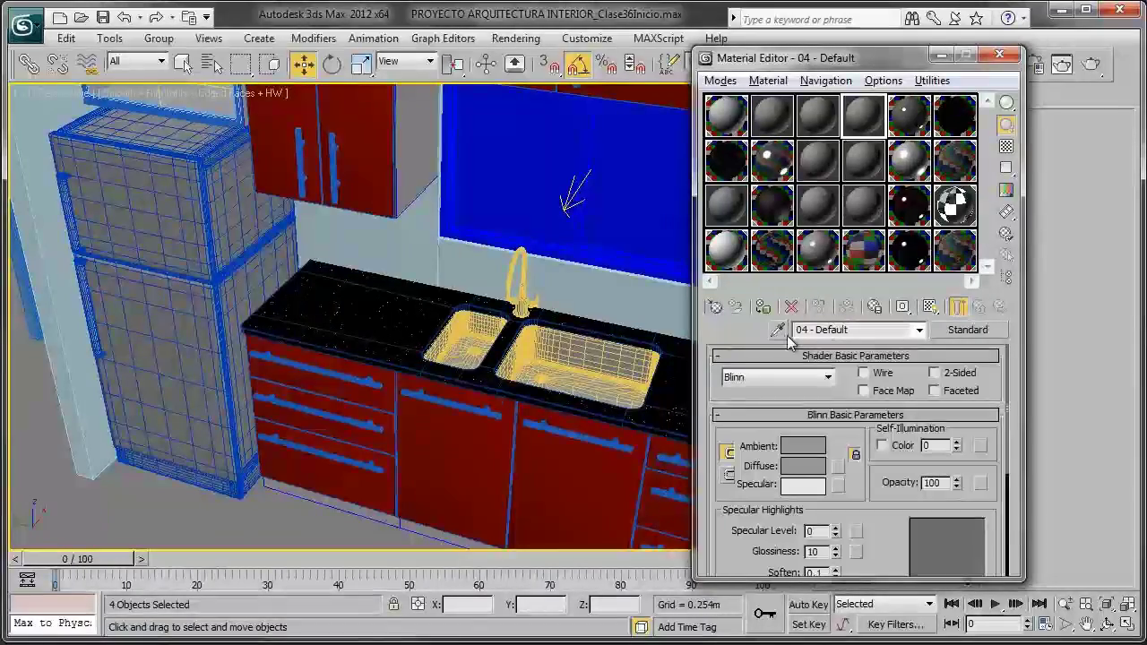
{"action": "left_click", "coordinate": [158, 179]}
{"action": "mouse_move", "coordinate": [159, 179]}
{"action": "middle_mouse_down", "text": "alt"}
{"action": "mouse_move", "coordinate": [455, 308]}
{"action": "mouse_move", "coordinate": [466, 269]}
{"action": "middle_mouse_up", "text": "alt"}
{"action": "scroll", "coordinate": [466, 269], "scroll_direction": "up", "scroll_amount": 5}
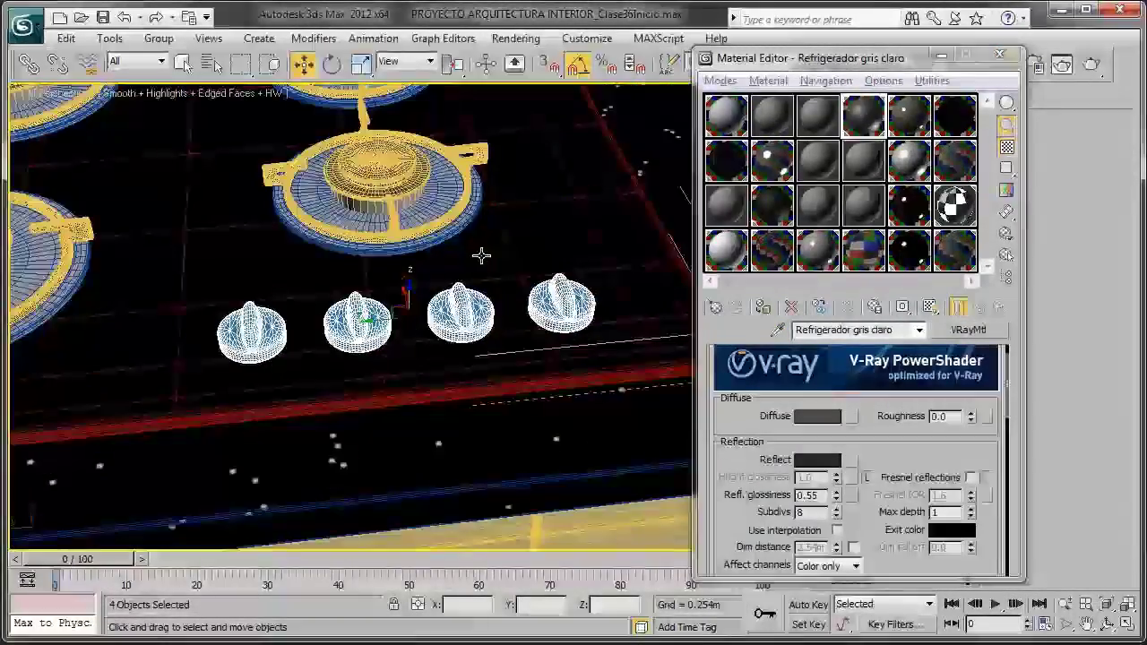
{"action": "scroll", "coordinate": [405, 252], "scroll_direction": "down", "scroll_amount": 5}
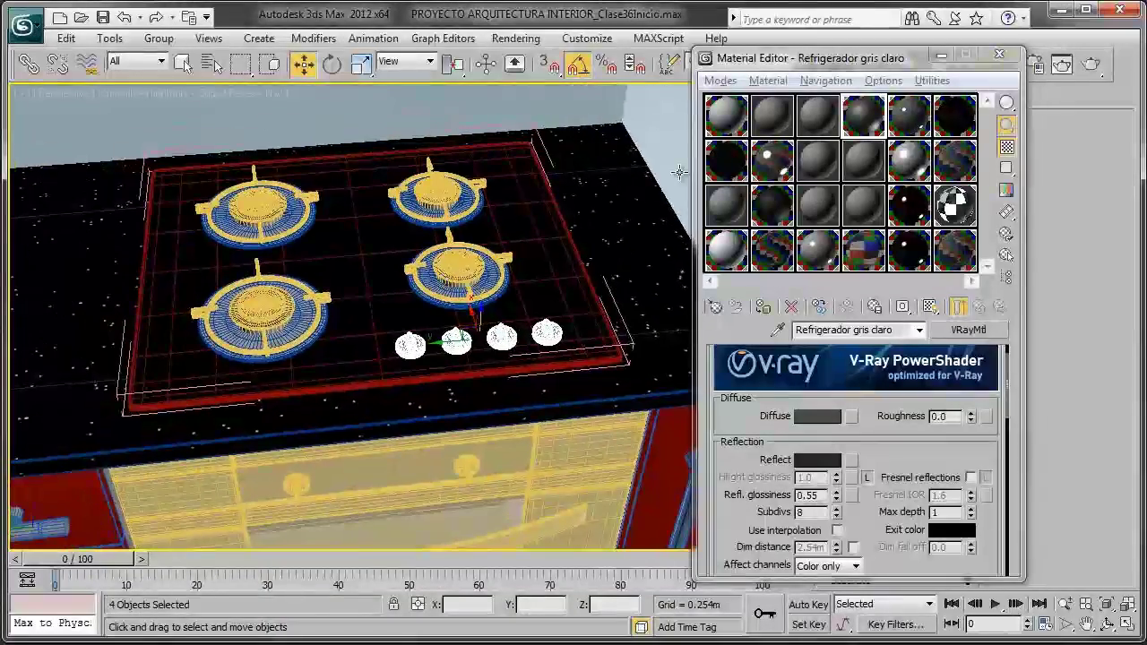
{"action": "left_click", "coordinate": [865, 160]}
Step: Copy the Refrigerador material into a new slot and rename it 'Cocina tope encendedores'
{"action": "left_click_drag", "start_coordinate": [863, 115], "coordinate": [863, 160]}
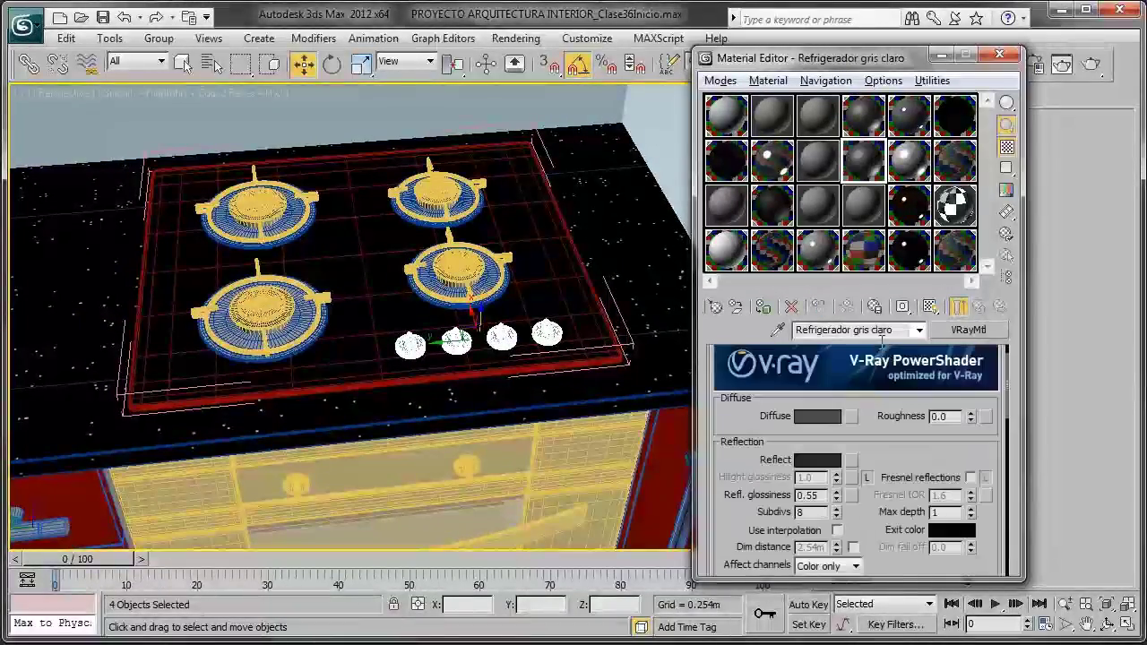
{"action": "left_click", "coordinate": [842, 329]}
{"action": "type", "text": "COcin"}
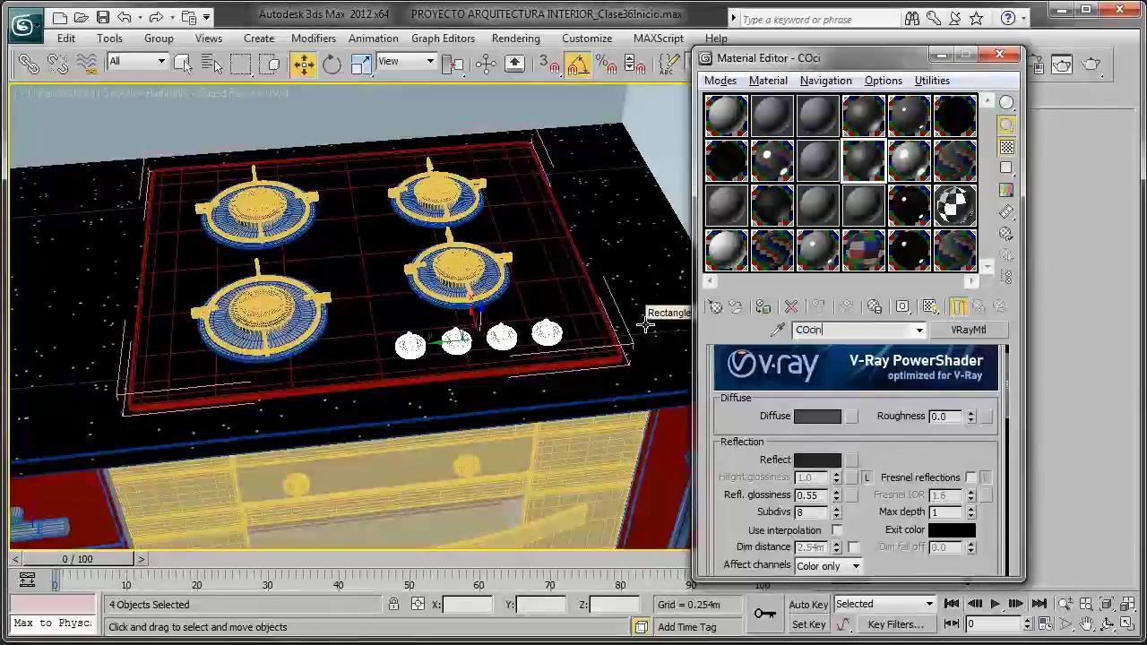
{"action": "key", "text": "BackSpace"}
{"action": "key", "text": "BackSpace"}
{"action": "key", "text": "BackSpace"}
{"action": "type", "text": "na tope"}
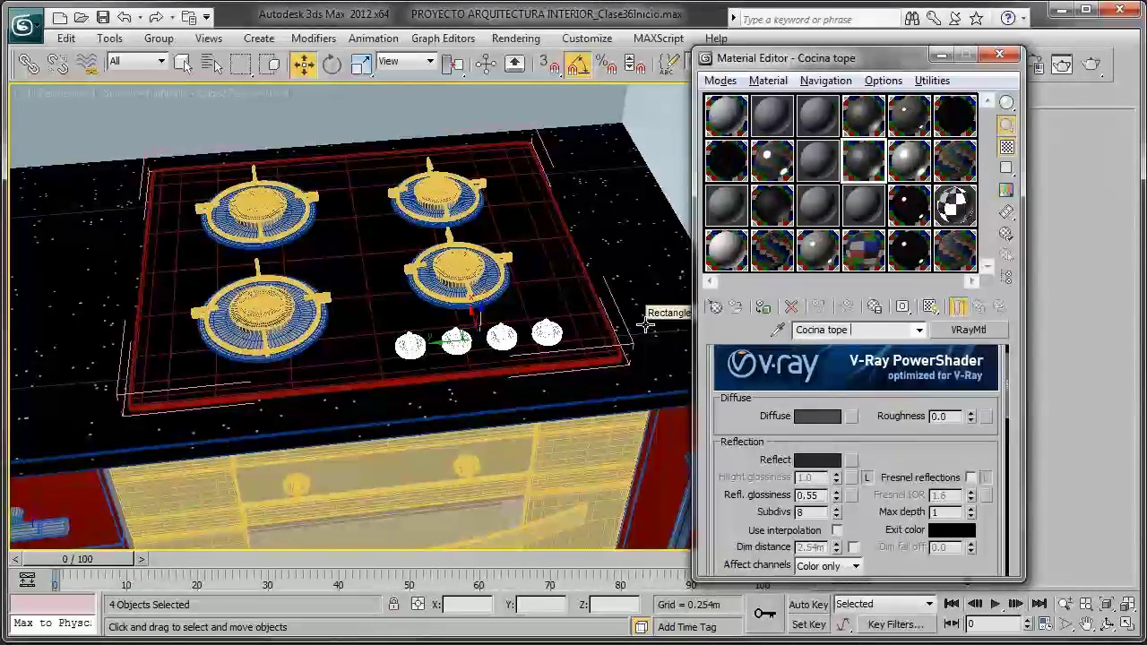
{"action": "type", "text": "ndedores"}
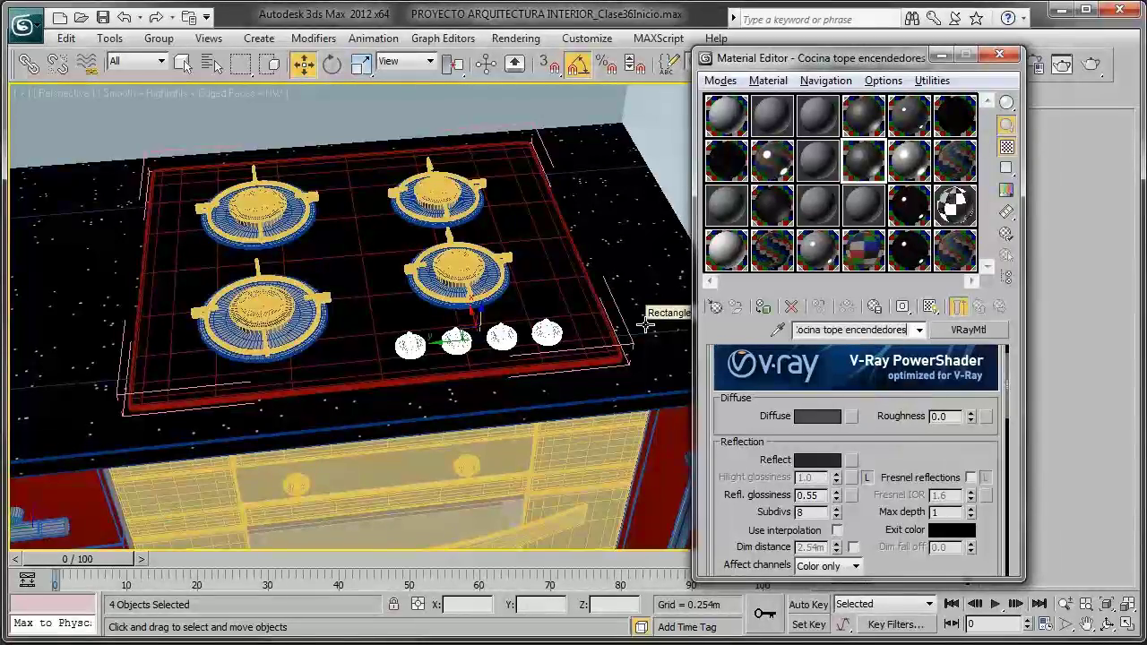
{"action": "key", "text": "Return"}
Step: Lighten its diffuse grey, then paste in the Cocina tope aluminio diffuse colour
{"action": "left_click", "coordinate": [817, 416]}
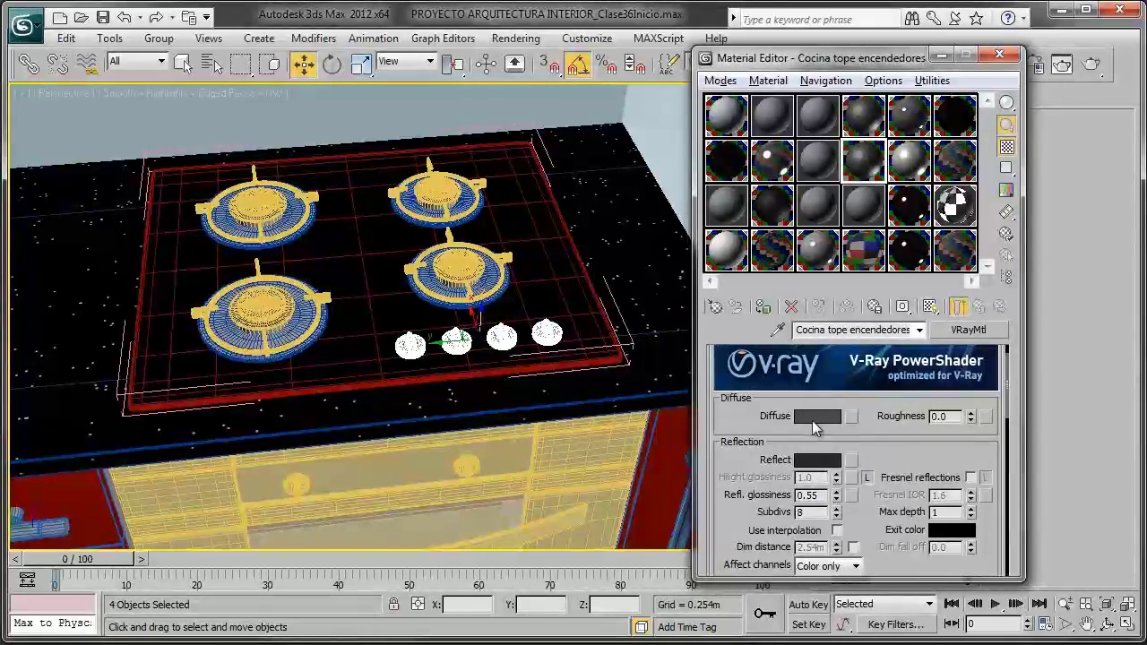
{"action": "left_click_drag", "start_coordinate": [861, 179], "coordinate": [859, 204]}
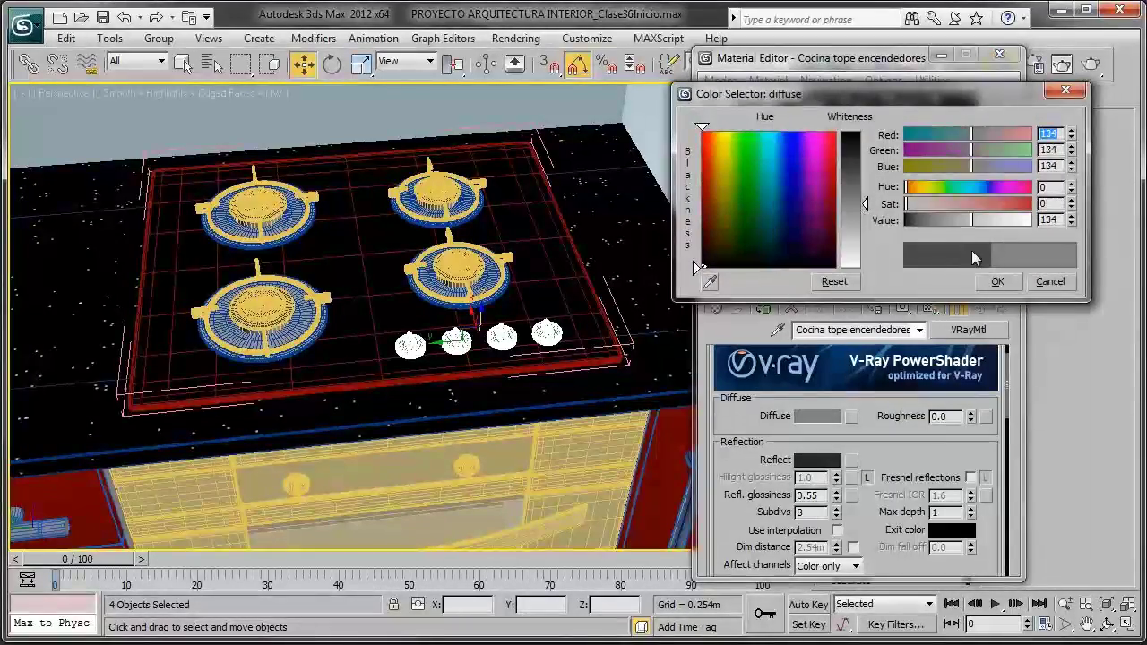
{"action": "left_click", "coordinate": [996, 283]}
{"action": "left_click", "coordinate": [789, 179]}
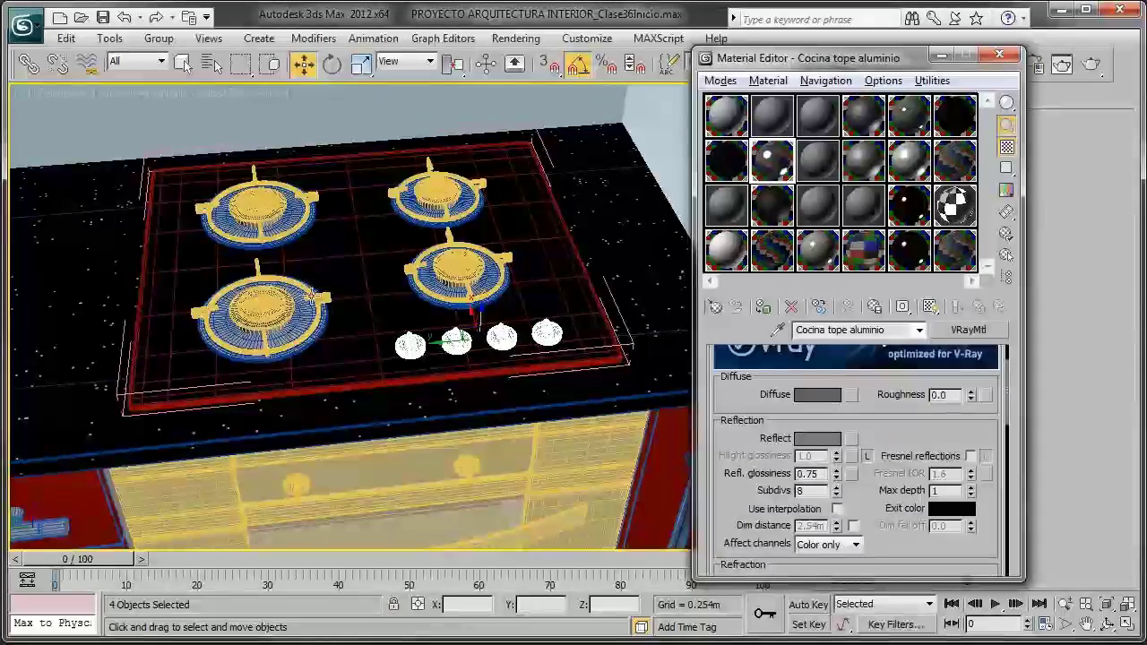
{"action": "right_click", "coordinate": [817, 394]}
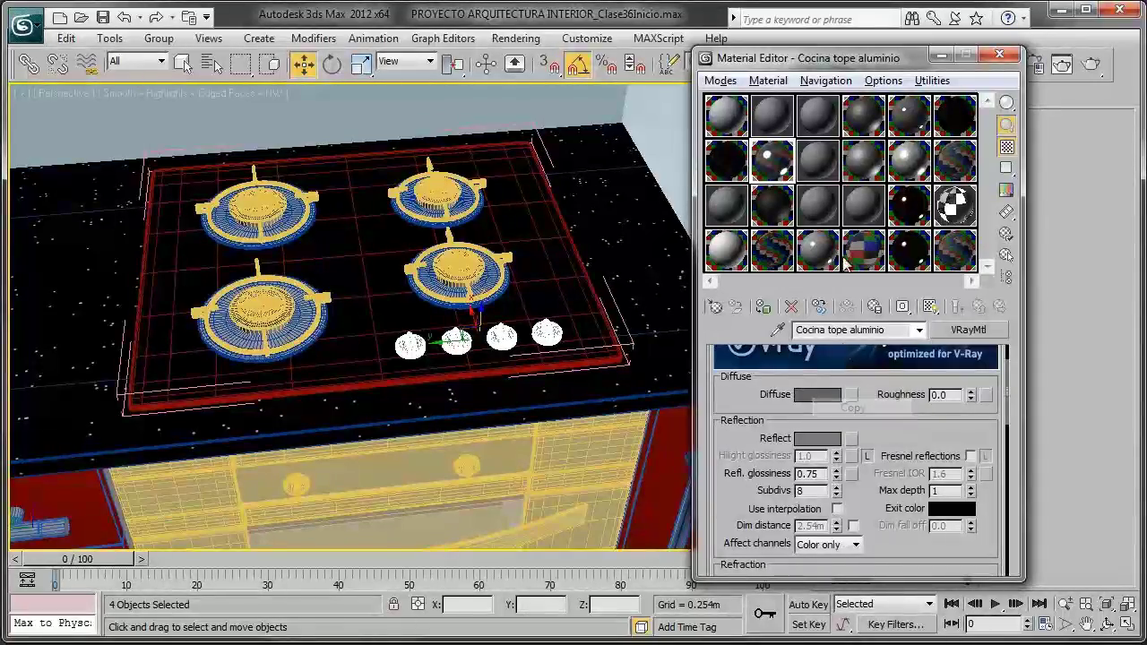
{"action": "left_click", "coordinate": [866, 159]}
{"action": "right_click", "coordinate": [818, 459]}
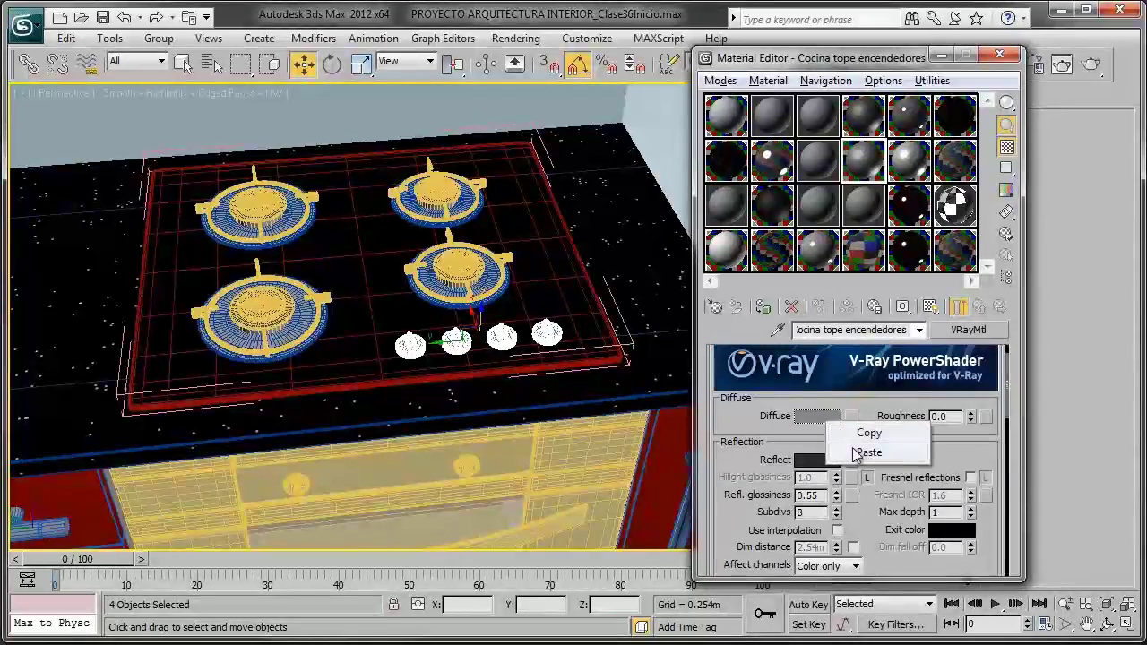
{"action": "left_click", "coordinate": [860, 451]}
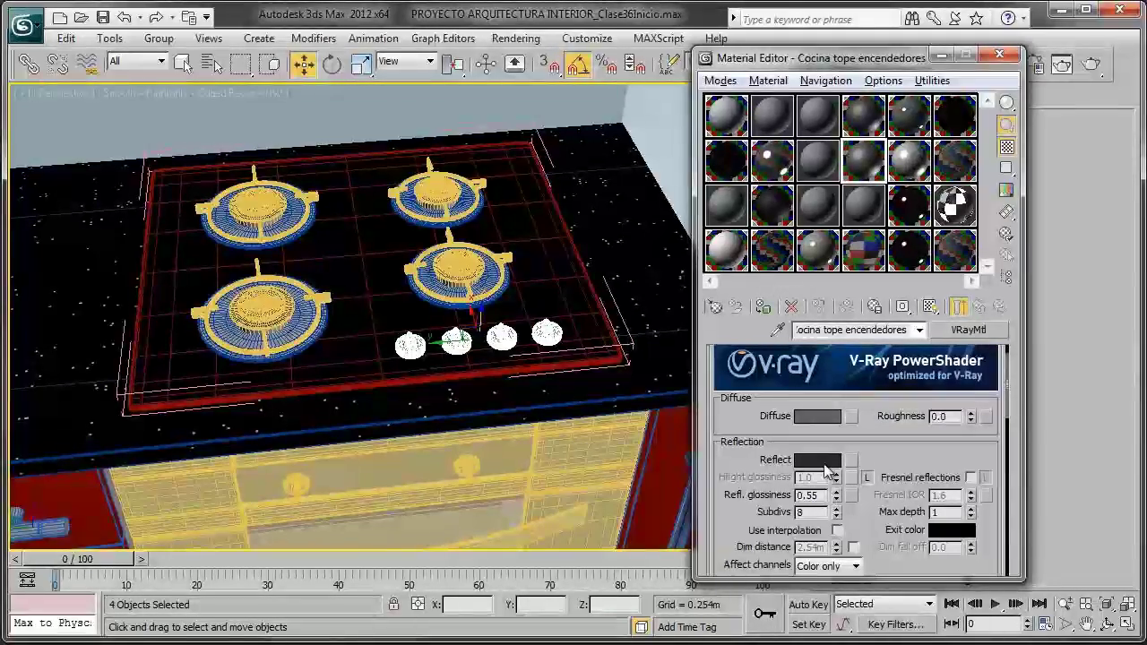
Step: In the enlarged preview, set reflection glossiness 0.8 and diffuse grey 138, keeping the reflection colour
{"action": "double_click", "coordinate": [866, 156]}
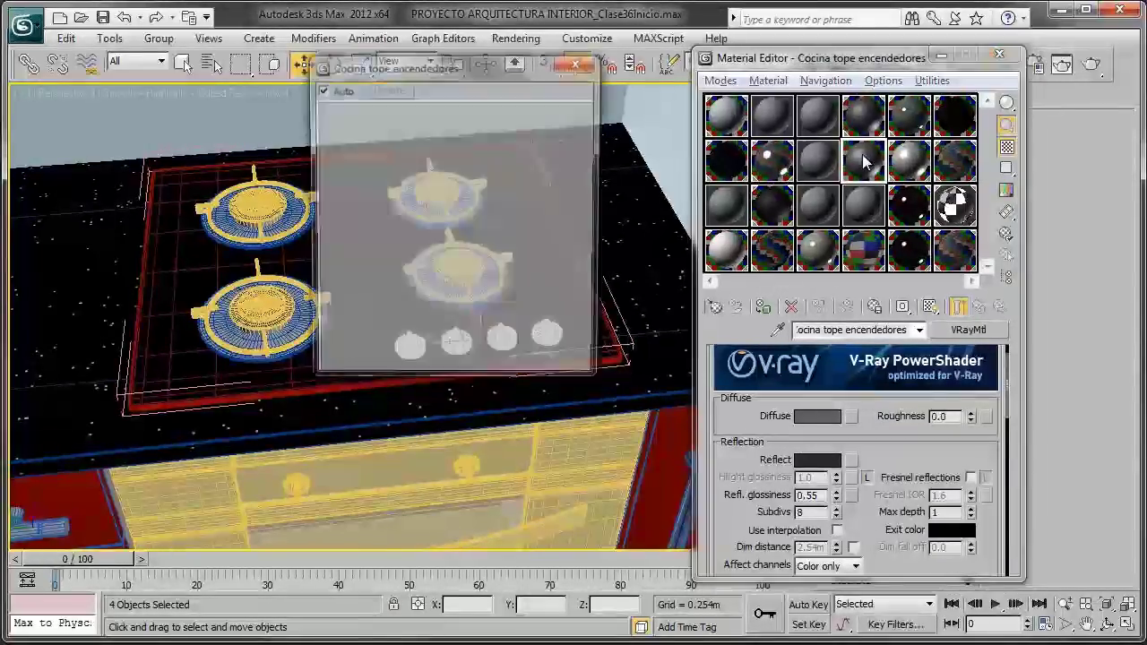
{"action": "double_click", "coordinate": [816, 494]}
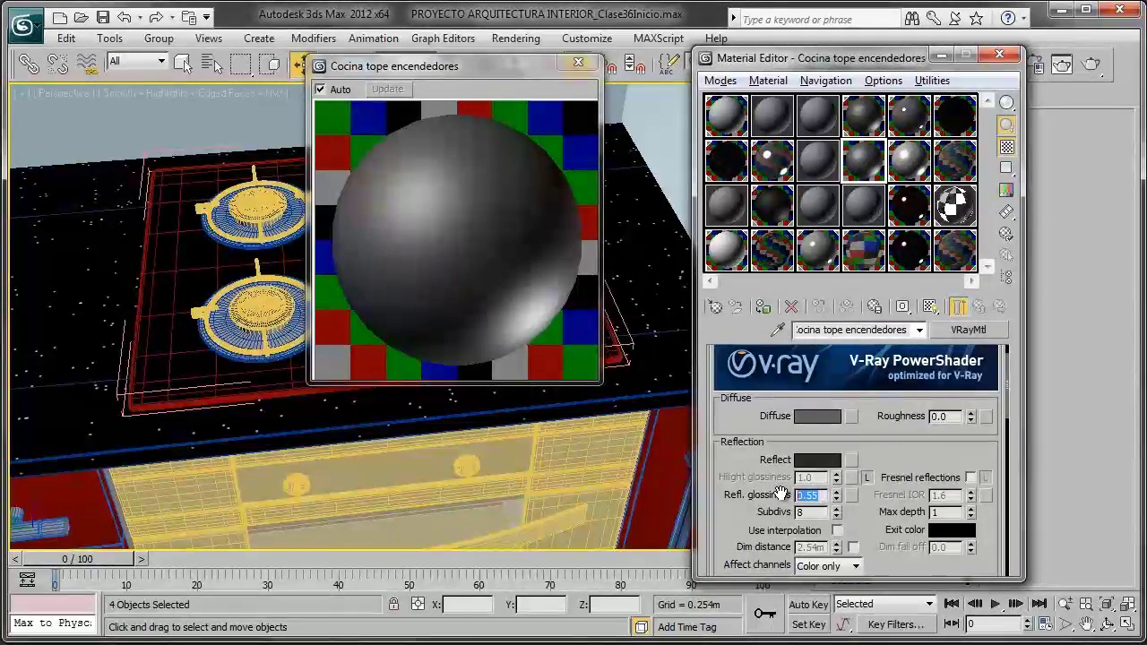
{"action": "type", "text": ".8"}
{"action": "key", "text": "Return"}
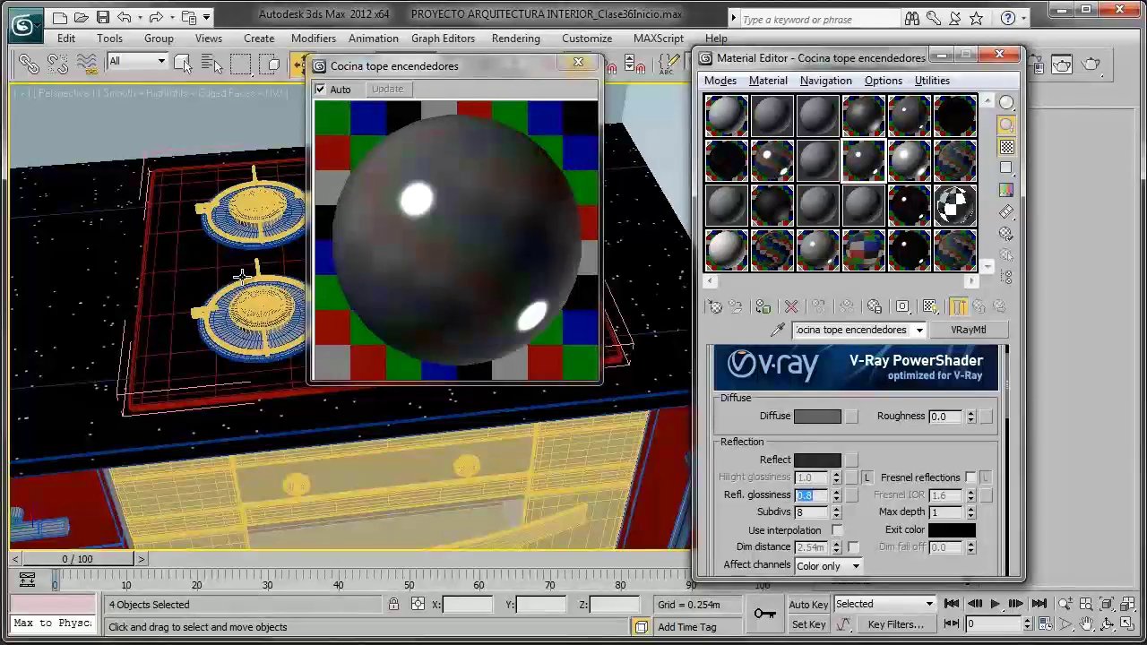
{"action": "left_click", "coordinate": [829, 415]}
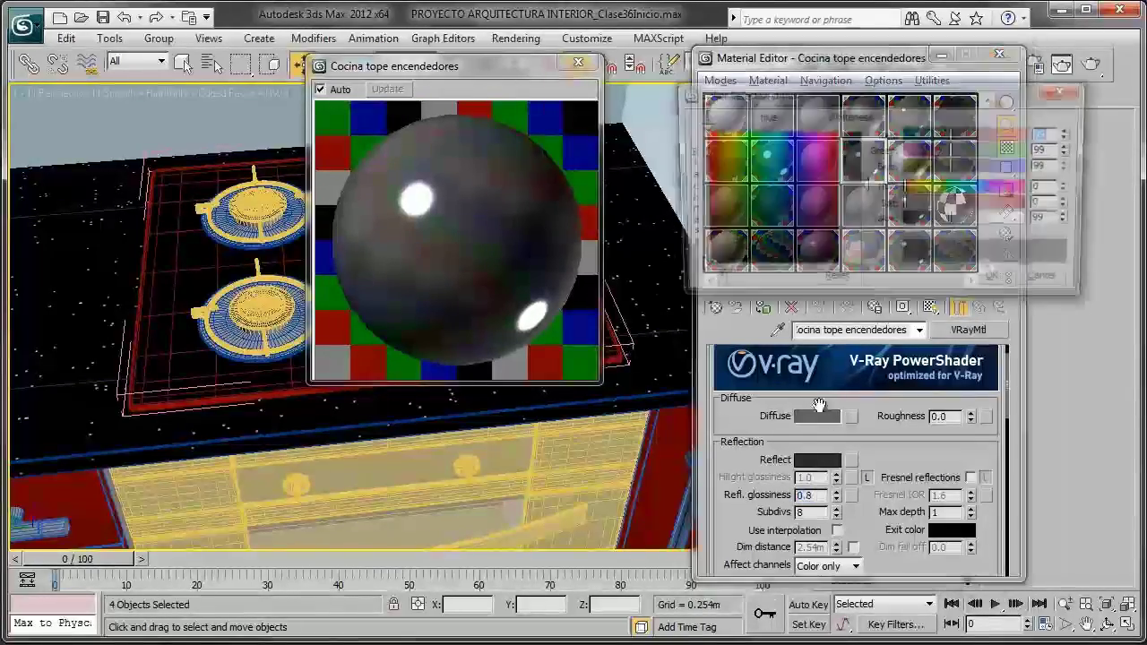
{"action": "left_click_drag", "start_coordinate": [858, 193], "coordinate": [862, 206]}
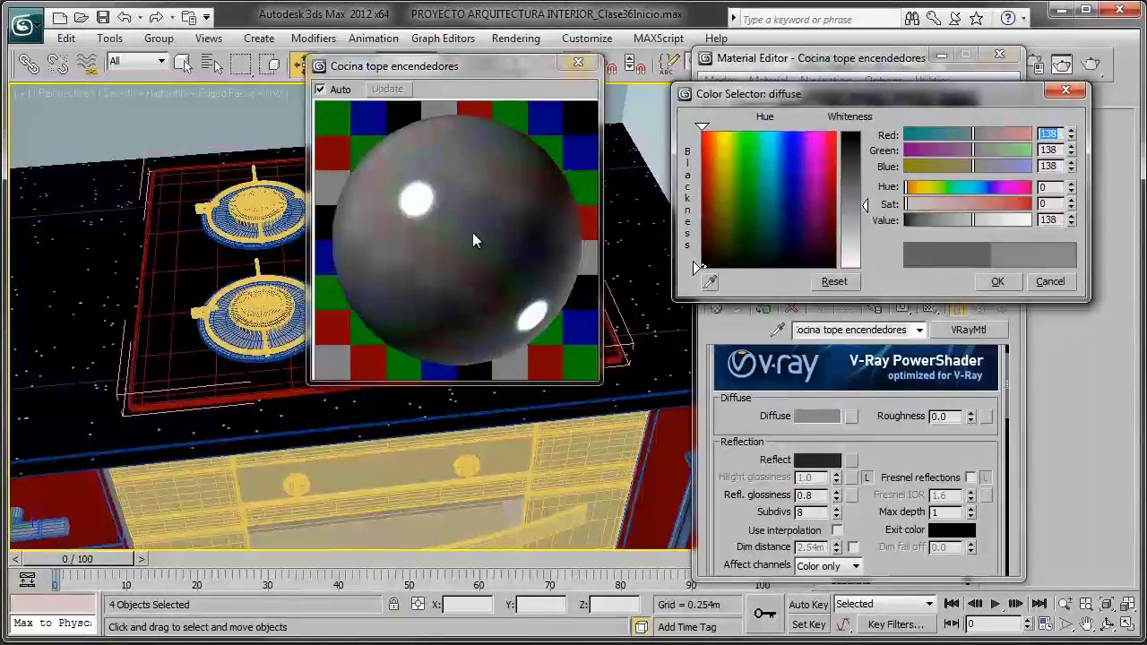
{"action": "left_click", "coordinate": [981, 282]}
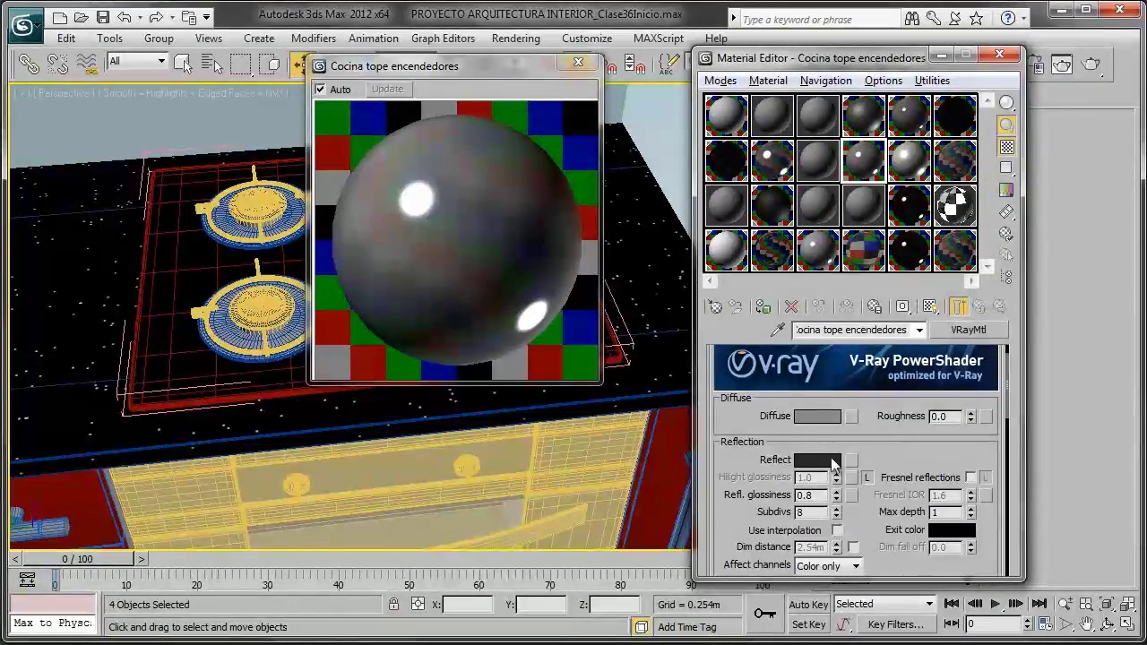
{"action": "left_click", "coordinate": [820, 462]}
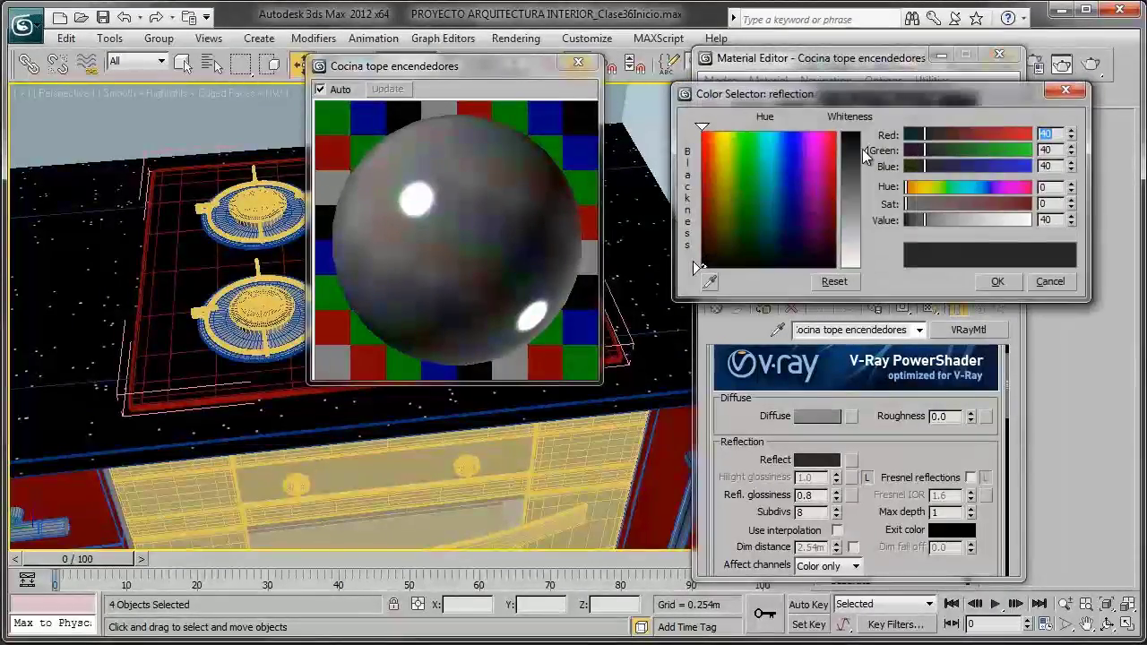
{"action": "left_click", "coordinate": [981, 283]}
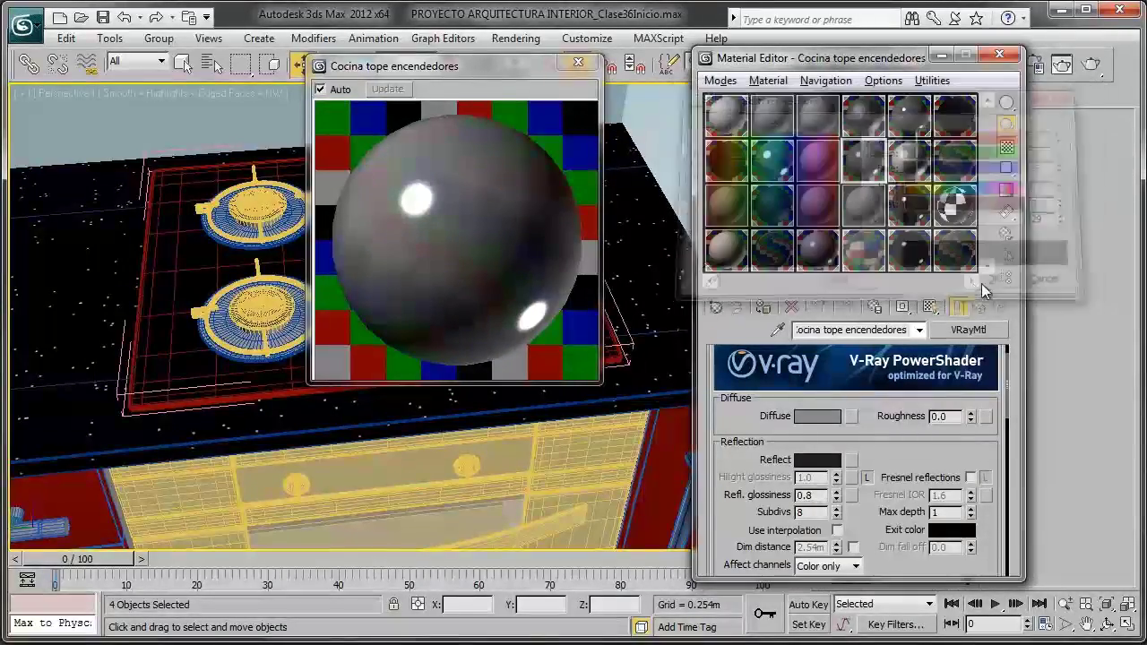
{"action": "left_click", "coordinate": [578, 61]}
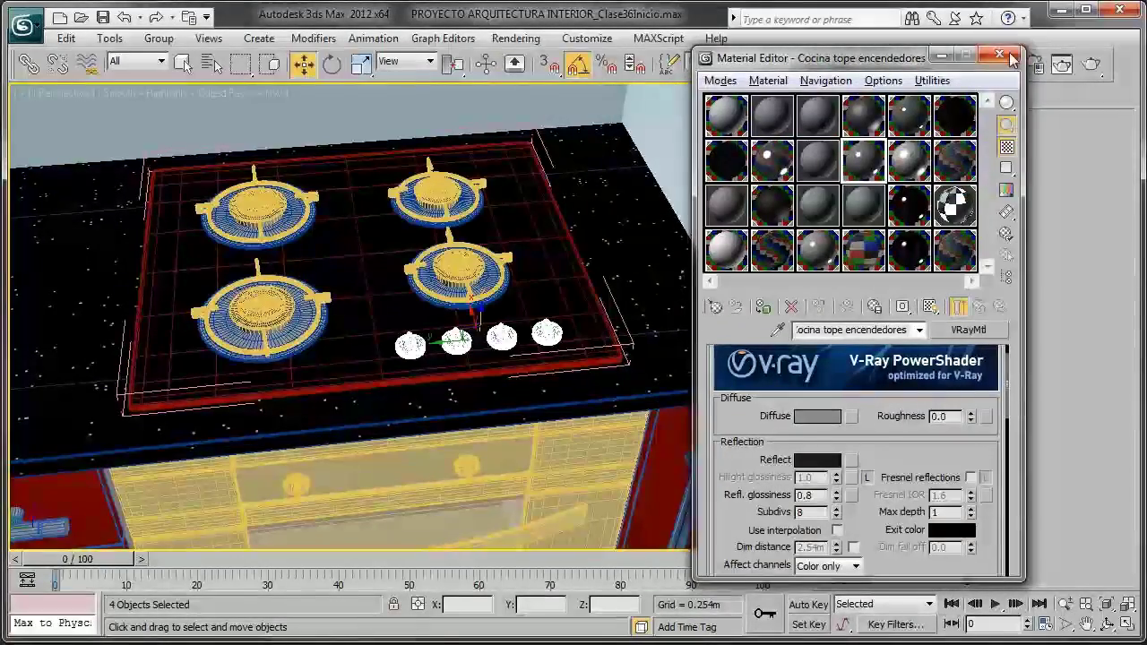
Step: Close the Material Editor and the open cooktop group
{"action": "left_click", "coordinate": [1010, 57]}
{"action": "left_click", "coordinate": [159, 37]}
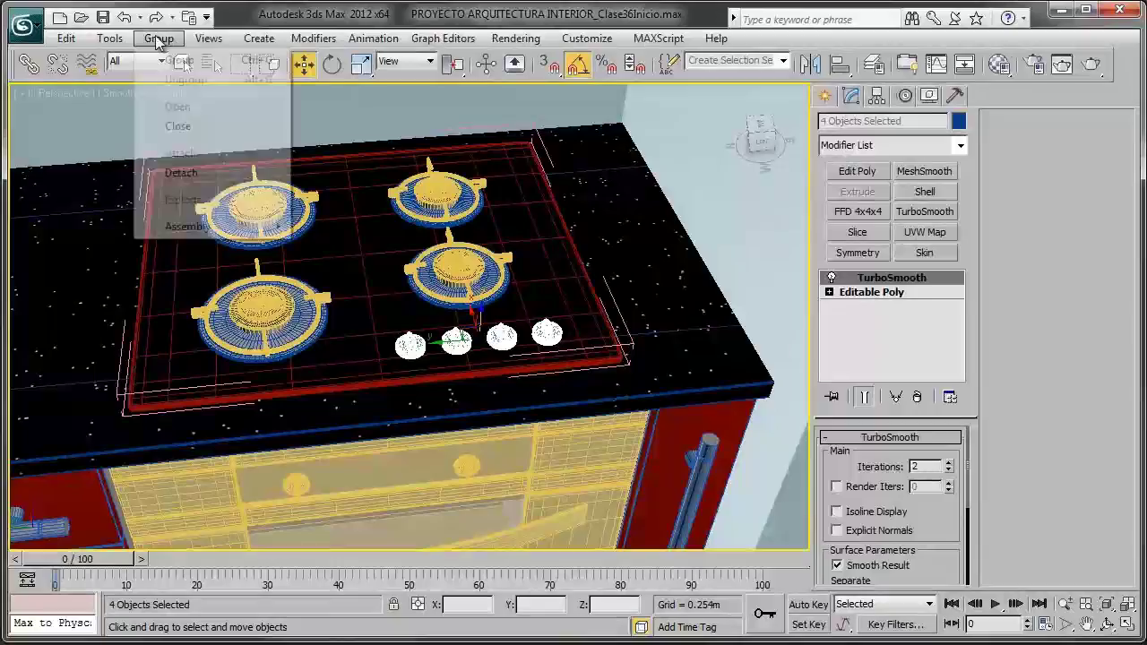
{"action": "left_click", "coordinate": [179, 126]}
{"action": "middle_click_drag", "start_coordinate": [421, 268], "coordinate": [446, 256], "text": "alt"}
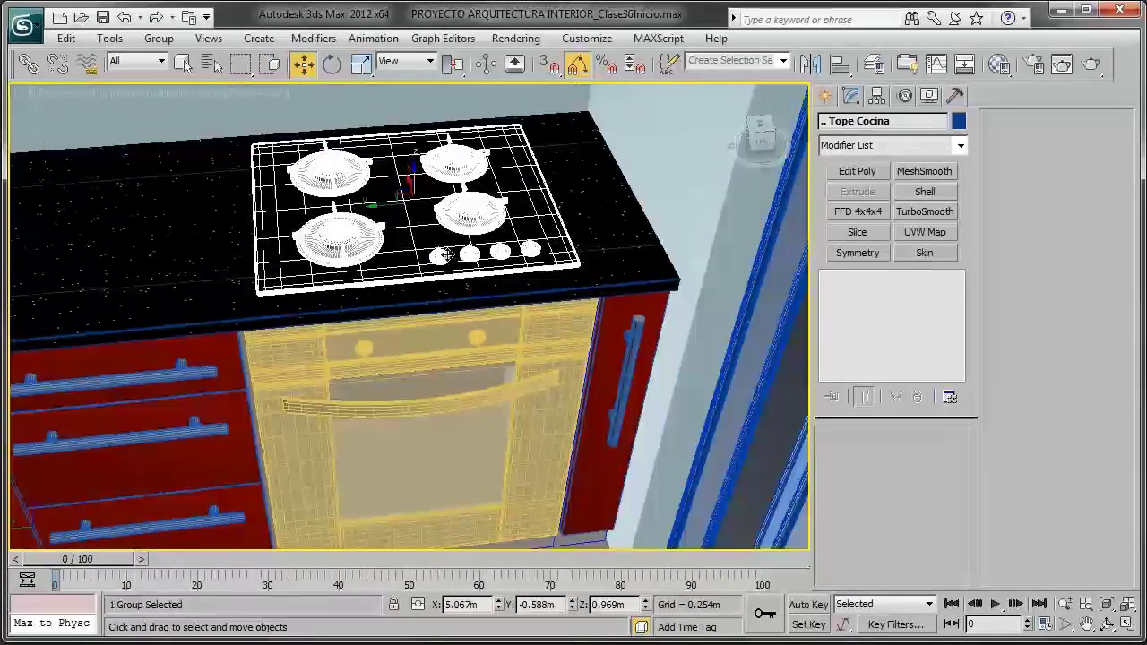
{"action": "scroll", "coordinate": [445, 256], "scroll_direction": "up", "scroll_amount": 5}
{"action": "key", "text": "F4"}
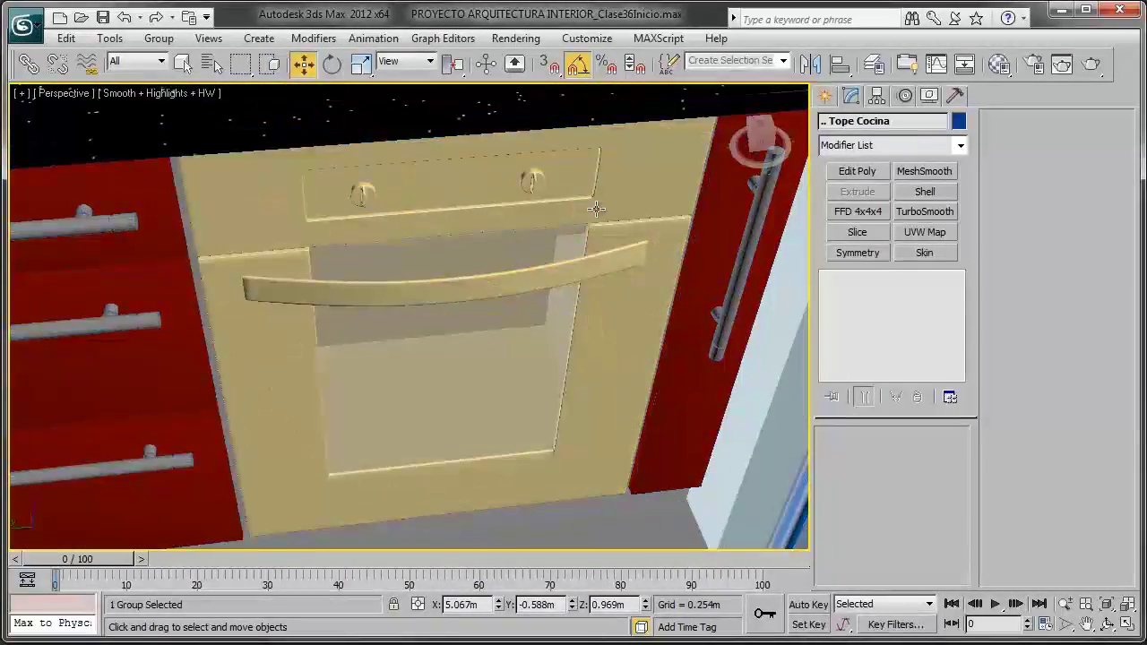
{"action": "key", "text": "F4"}
Step: Select the oven Horno and orbit toward a frontal view of the oven, sink and cooktop
{"action": "left_click", "coordinate": [596, 208]}
{"action": "scroll", "coordinate": [465, 236], "scroll_direction": "down", "scroll_amount": 3}
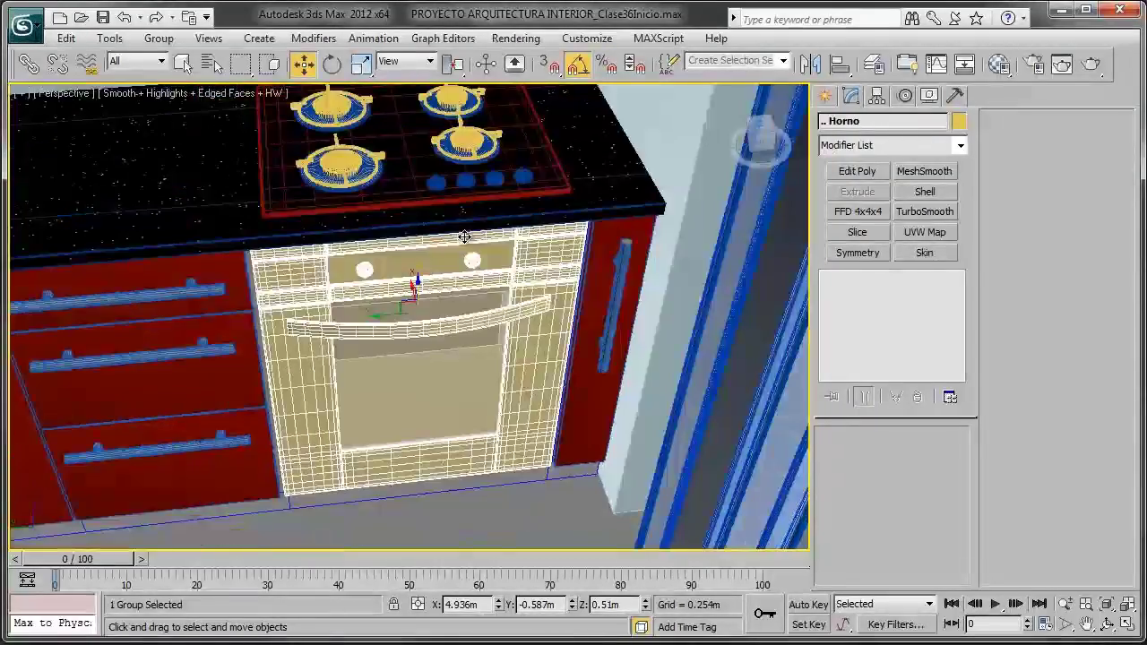
{"action": "middle_click_drag", "start_coordinate": [464, 236], "coordinate": [551, 237], "text": "alt"}
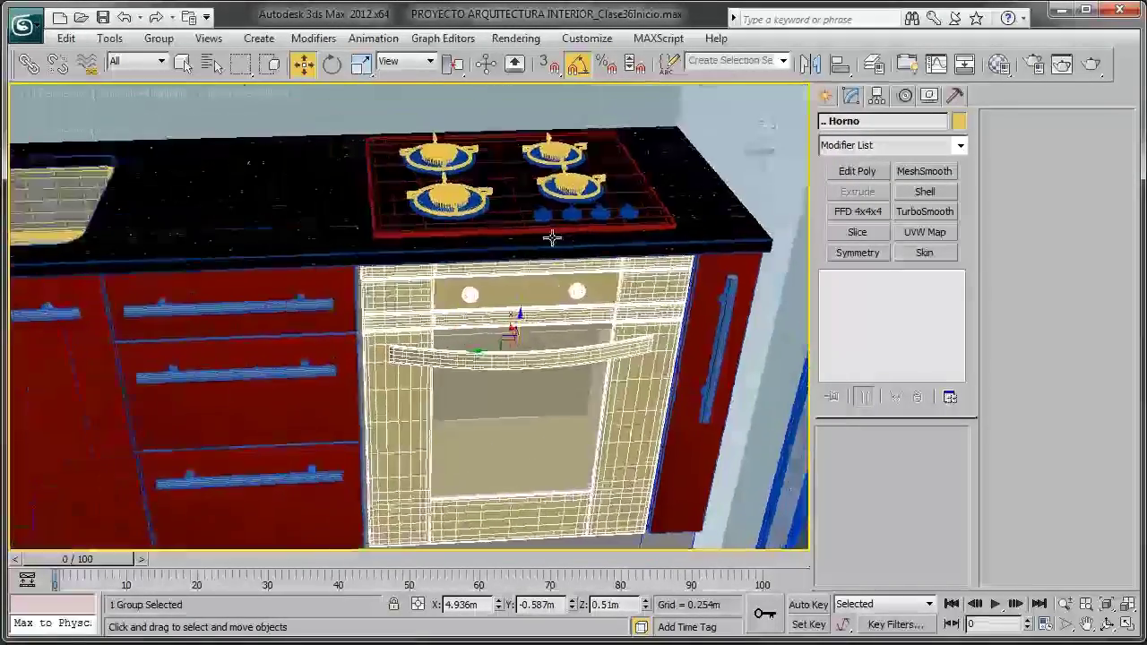
{"action": "scroll", "coordinate": [551, 238], "scroll_direction": "down", "scroll_amount": 5}
{"action": "scroll", "coordinate": [529, 250], "scroll_direction": "down", "scroll_amount": 5}
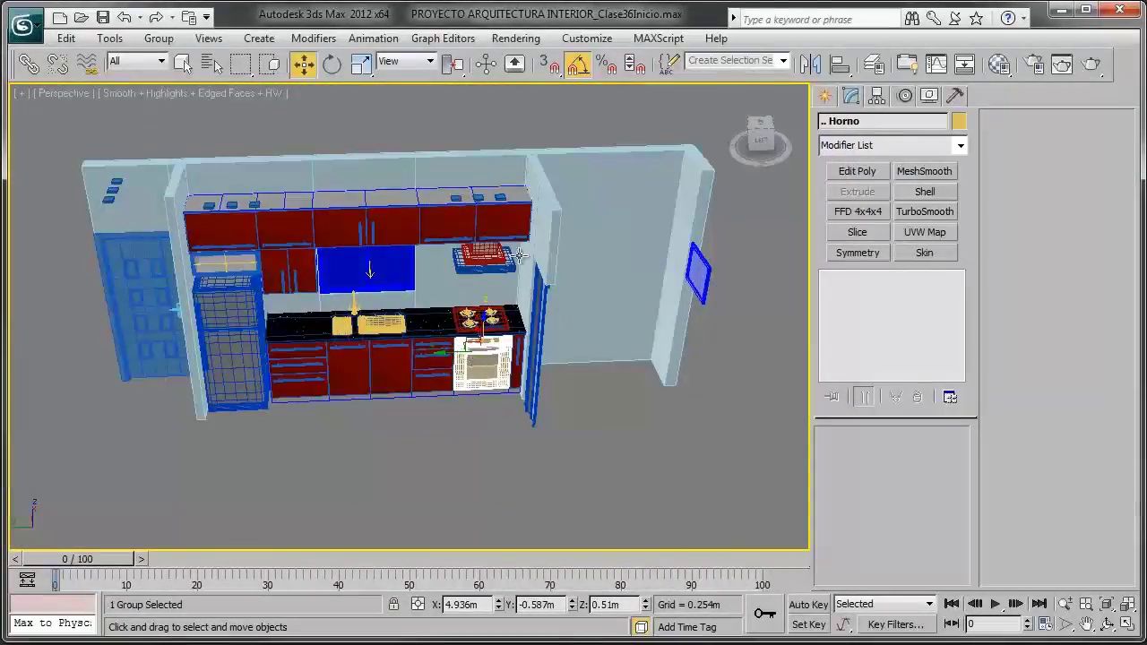
{"action": "scroll", "coordinate": [257, 341], "scroll_direction": "up", "scroll_amount": 5}
{"action": "scroll", "coordinate": [367, 323], "scroll_direction": "up", "scroll_amount": 3}
{"action": "key", "text": "F4"}
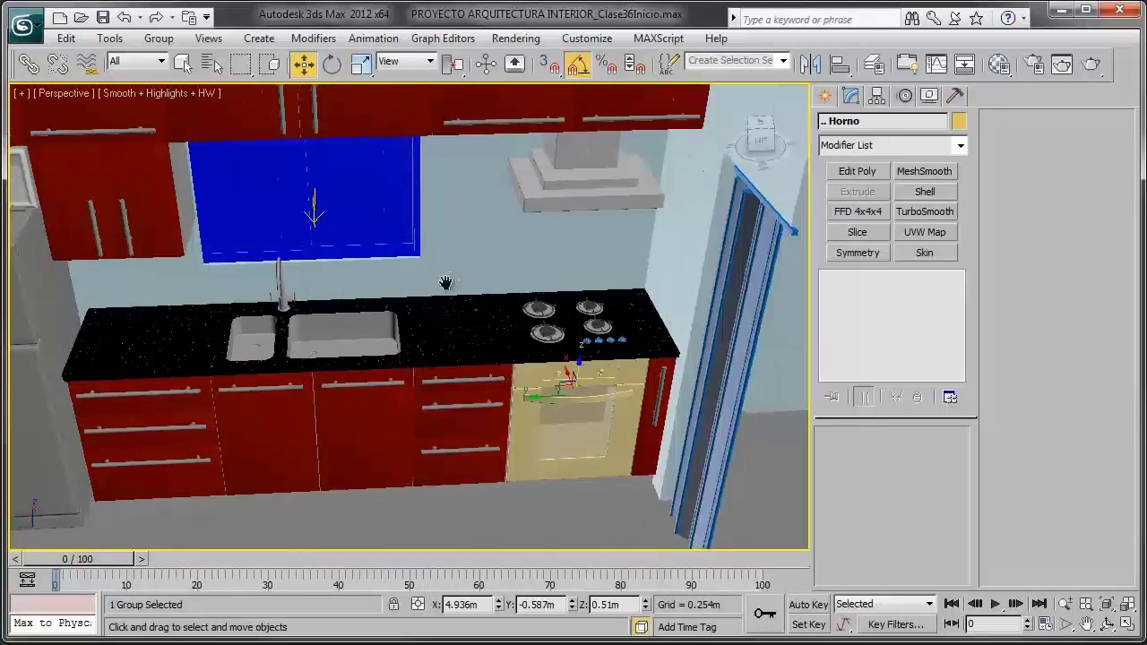
{"action": "middle_click_drag", "start_coordinate": [466, 300], "coordinate": [403, 300]}
{"action": "scroll", "coordinate": [402, 299], "scroll_direction": "down", "scroll_amount": 2}
{"action": "scroll", "coordinate": [545, 343], "scroll_direction": "up", "scroll_amount": 3}
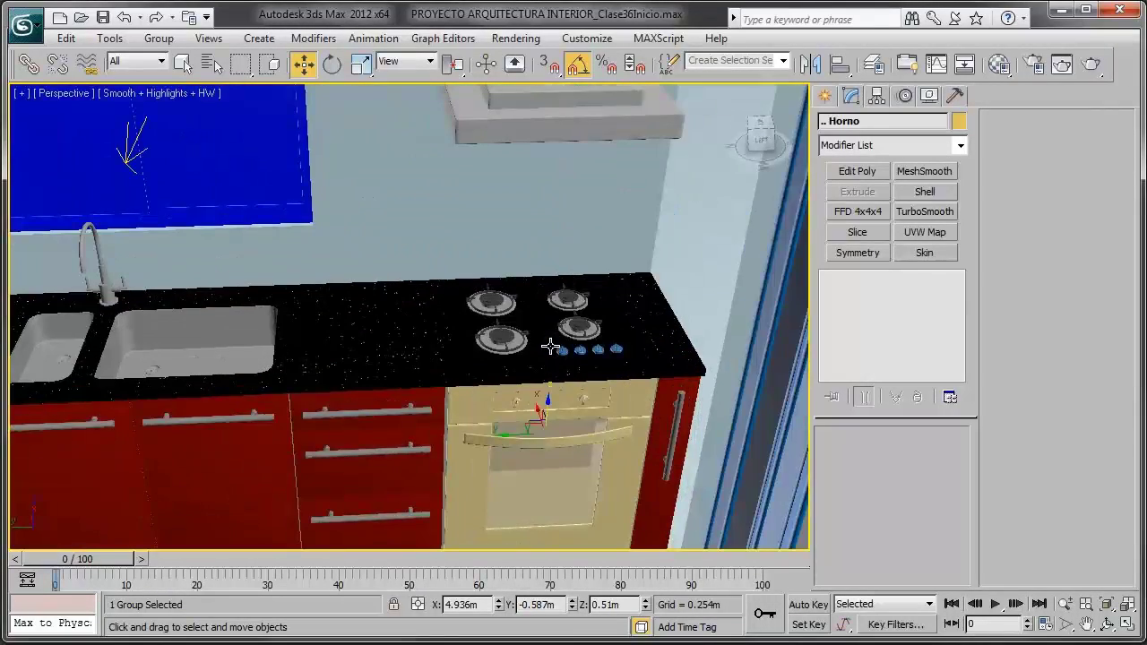
Step: Open the Tope Cocina group and select its four knobs
{"action": "left_click", "coordinate": [560, 328]}
{"action": "scroll", "coordinate": [538, 322], "scroll_direction": "up", "scroll_amount": 4}
{"action": "key", "text": "F4"}
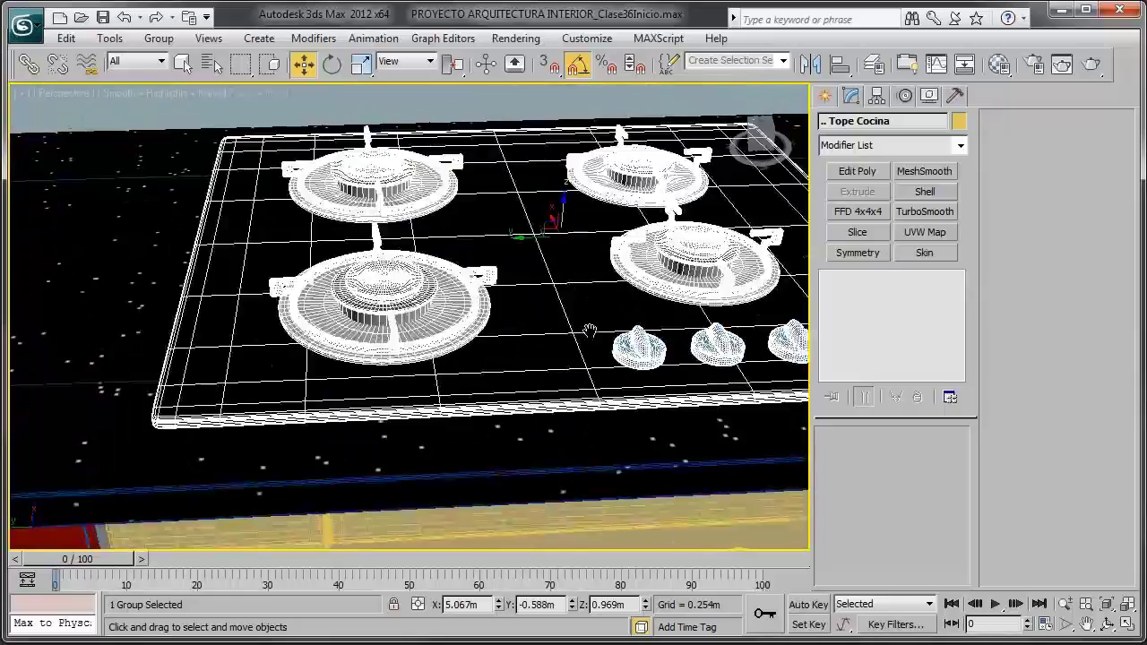
{"action": "left_click", "coordinate": [159, 38]}
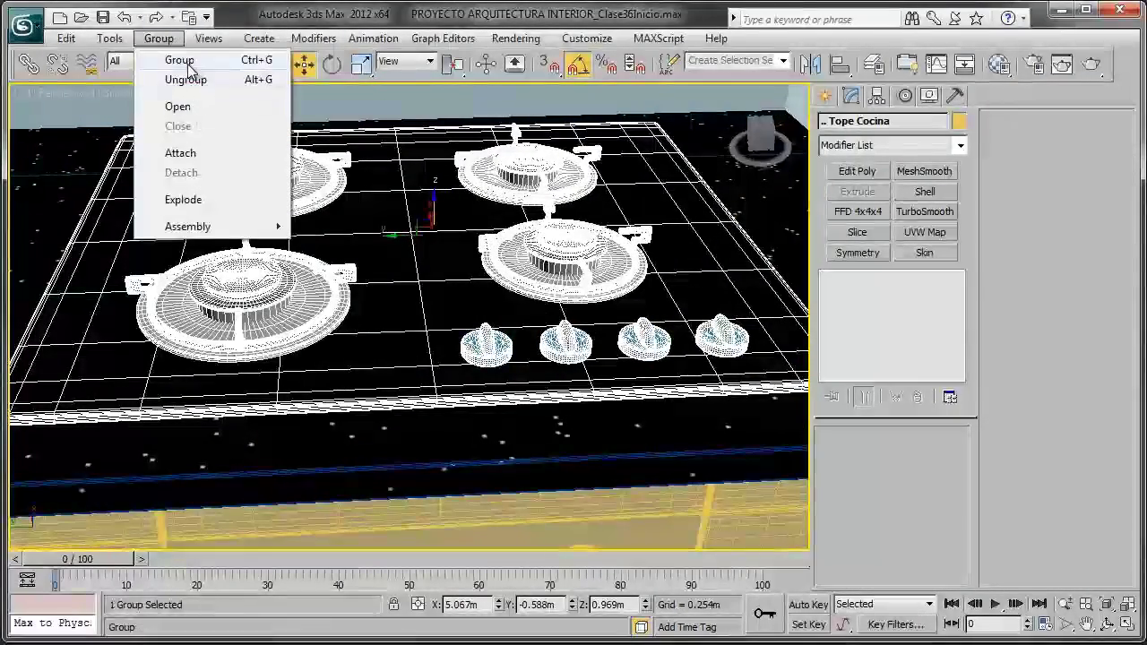
{"action": "left_click", "coordinate": [177, 106]}
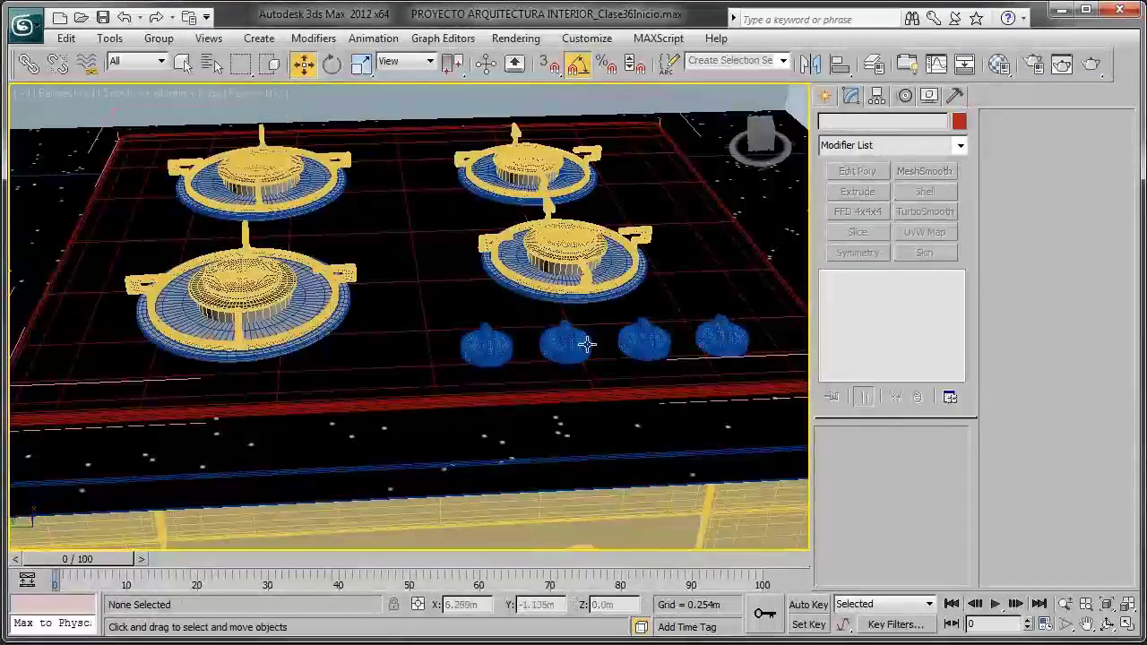
{"action": "left_click", "coordinate": [499, 342]}
{"action": "left_click", "coordinate": [549, 341], "text": "ctrl"}
{"action": "left_click", "coordinate": [644, 339], "text": "ctrl"}
{"action": "left_click", "coordinate": [721, 337], "text": "ctrl"}
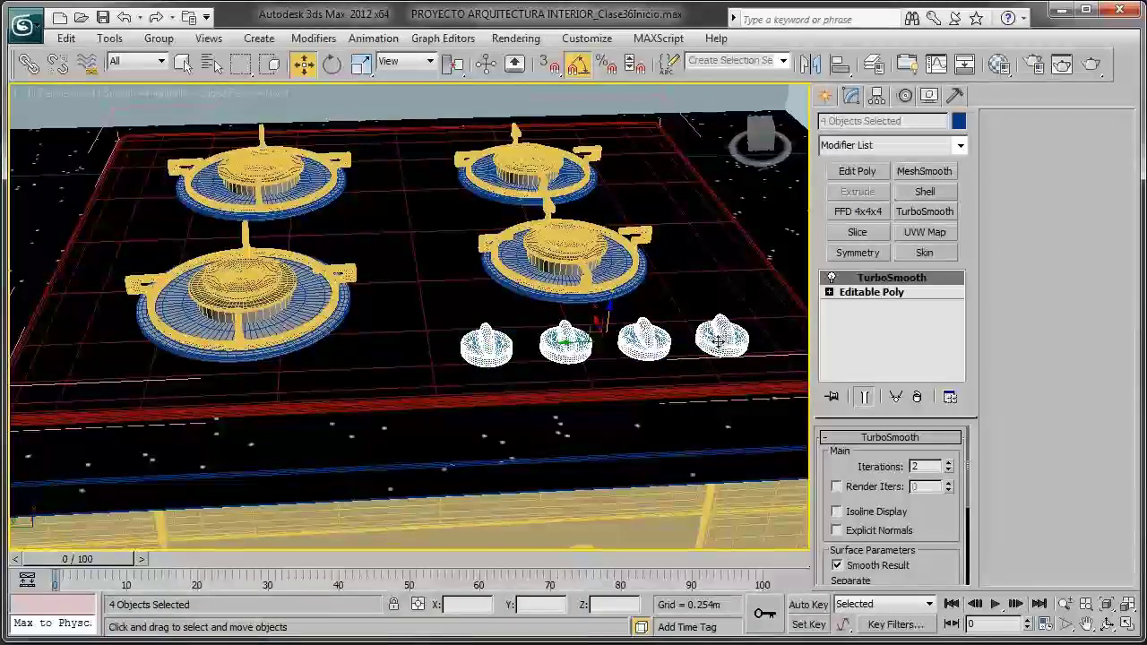
Step: Assign the Cocina tope encendedores material to the knobs and close the Tope Cocina group
{"action": "key", "text": "m"}
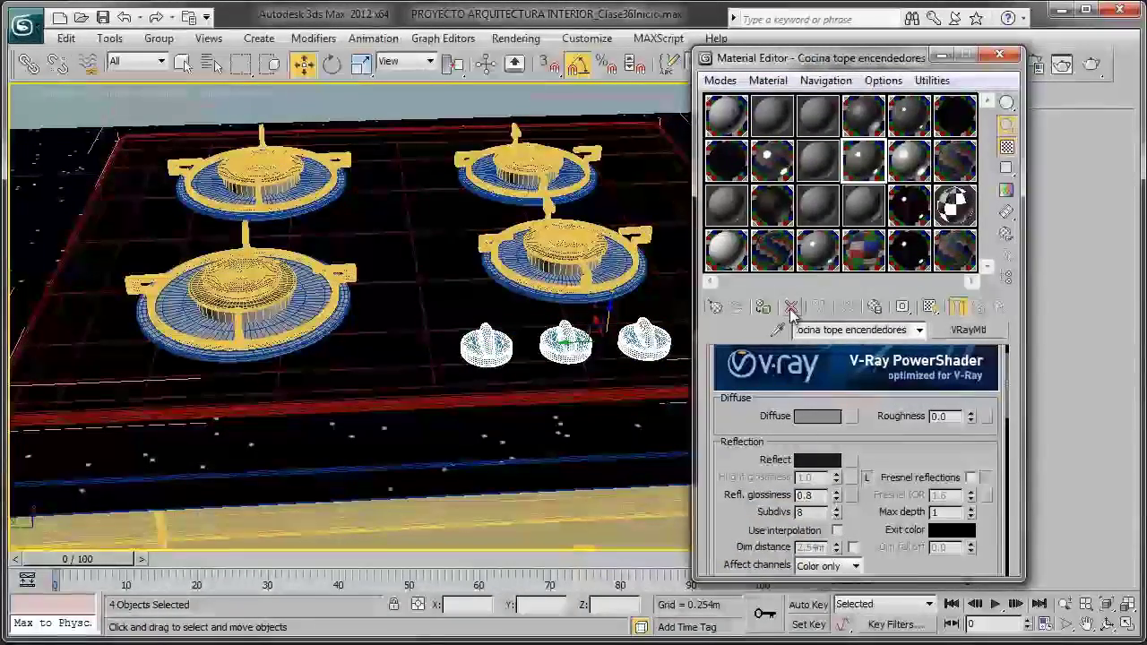
{"action": "left_click", "coordinate": [769, 310]}
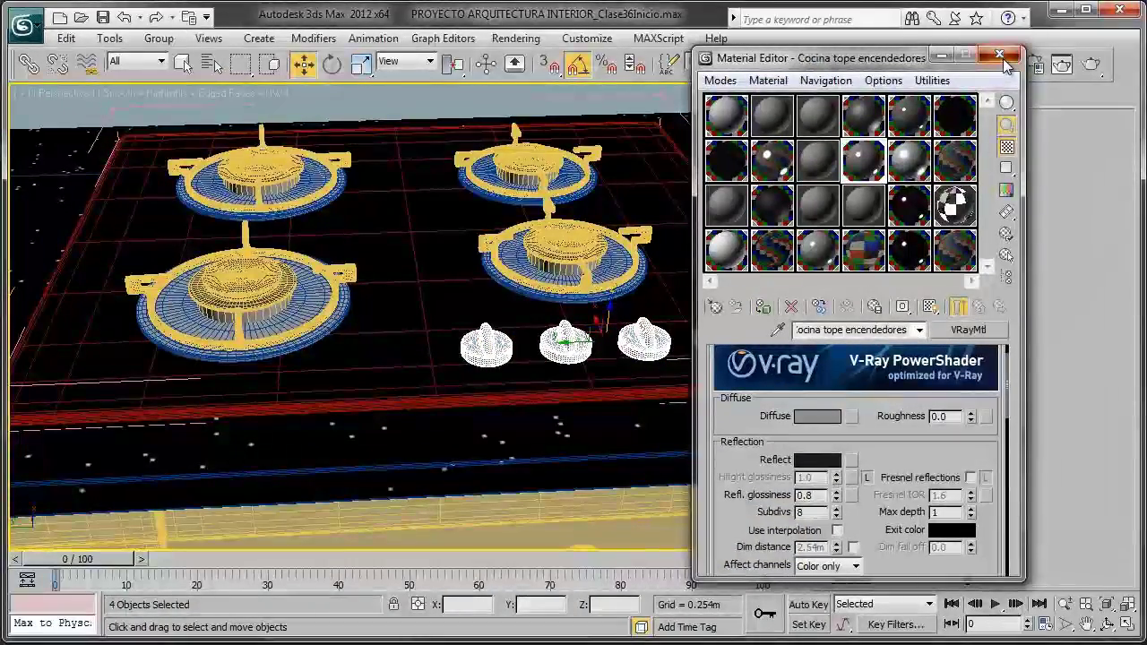
{"action": "left_click", "coordinate": [999, 55]}
{"action": "left_click", "coordinate": [159, 38]}
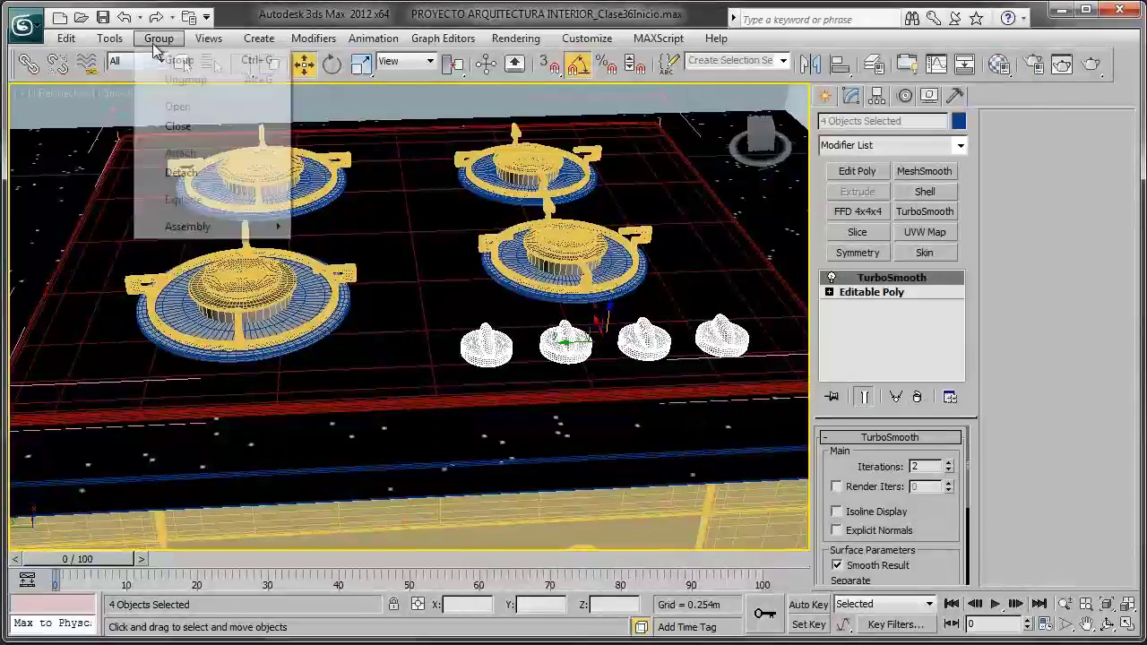
{"action": "left_click", "coordinate": [179, 124]}
Step: Reselect the oven Horno and zoom the view back out
{"action": "scroll", "coordinate": [509, 310], "scroll_direction": "down", "scroll_amount": 5}
{"action": "key", "text": "F4"}
{"action": "scroll", "coordinate": [499, 384], "scroll_direction": "up", "scroll_amount": 1}
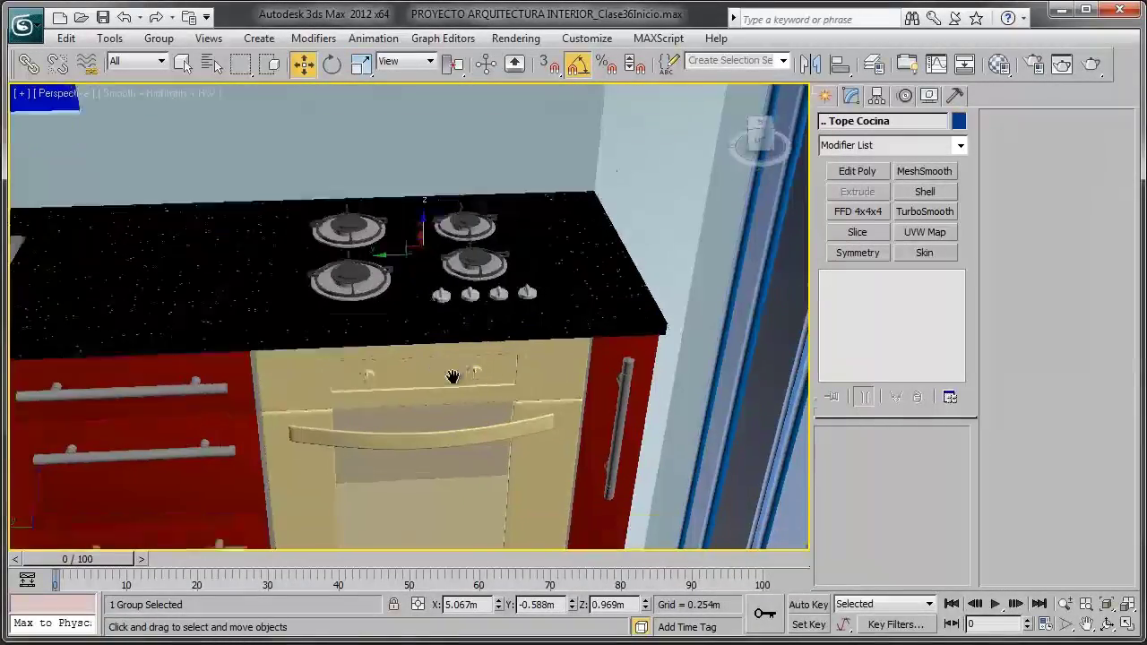
{"action": "scroll", "coordinate": [454, 376], "scroll_direction": "up", "scroll_amount": 2}
{"action": "left_click", "coordinate": [543, 275]}
{"action": "scroll", "coordinate": [458, 289], "scroll_direction": "down", "scroll_amount": 4}
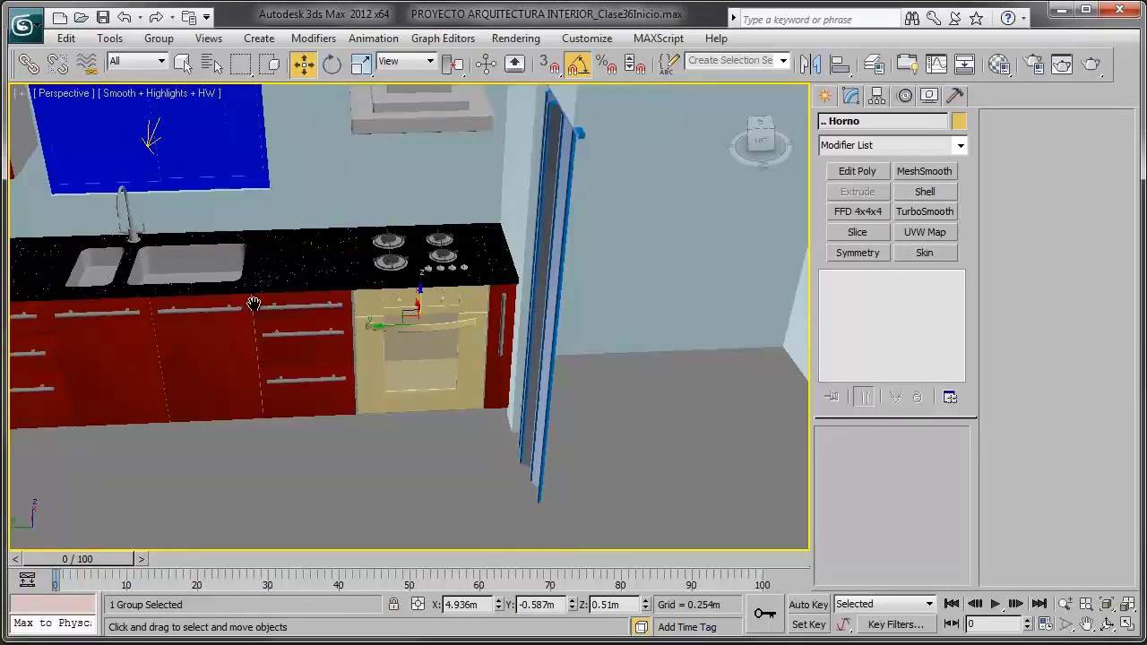
{"action": "scroll", "coordinate": [269, 300], "scroll_direction": "down", "scroll_amount": 3}
Step: Frame the oven front up close and drag the Horno group down along Z into the cabinet
{"action": "middle_click_drag", "start_coordinate": [297, 291], "coordinate": [359, 315]}
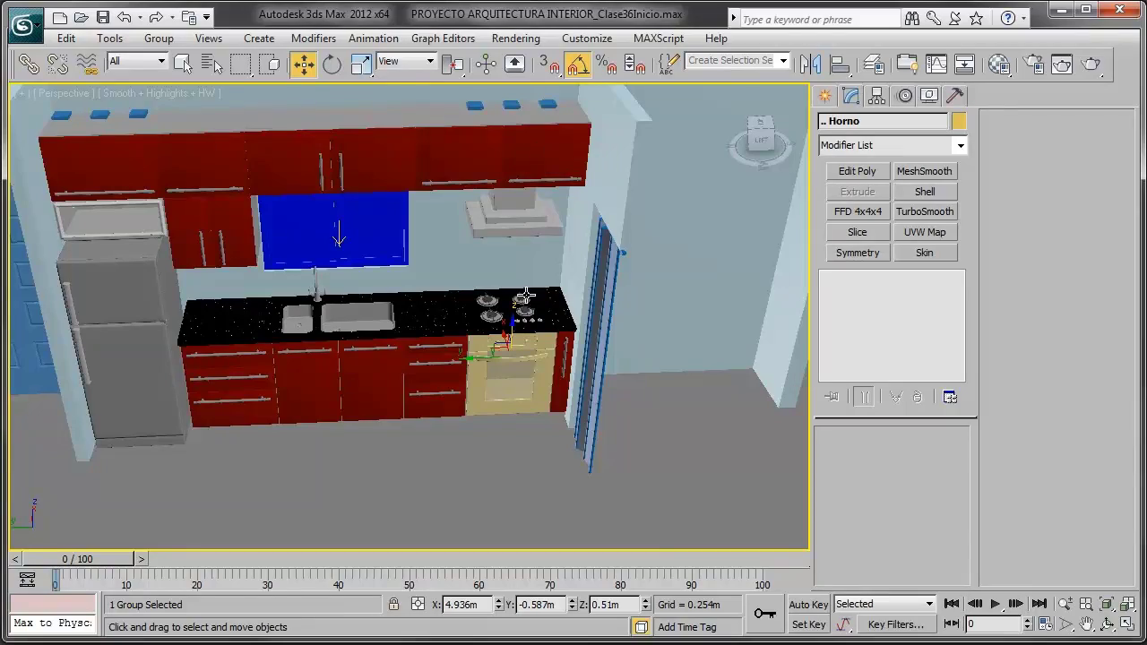
{"action": "scroll", "coordinate": [524, 296], "scroll_direction": "up", "scroll_amount": 3}
{"action": "scroll", "coordinate": [502, 282], "scroll_direction": "up", "scroll_amount": 2}
{"action": "scroll", "coordinate": [475, 265], "scroll_direction": "up", "scroll_amount": 3}
{"action": "scroll", "coordinate": [445, 243], "scroll_direction": "up", "scroll_amount": 2}
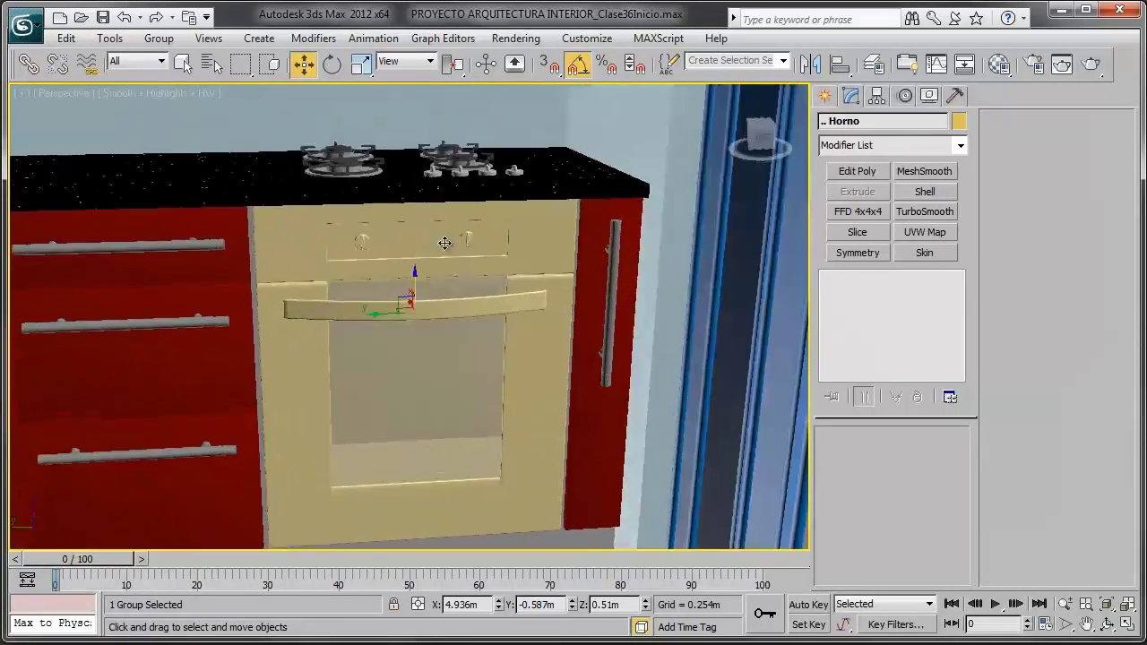
{"action": "middle_click_drag", "start_coordinate": [444, 242], "coordinate": [451, 192], "text": "alt"}
{"action": "mouse_move", "coordinate": [446, 284]}
{"action": "middle_mouse_down"}
{"action": "mouse_move", "coordinate": [456, 182]}
{"action": "mouse_move", "coordinate": [482, 216]}
{"action": "mouse_move", "coordinate": [475, 200]}
{"action": "mouse_move", "coordinate": [494, 281]}
{"action": "middle_mouse_up"}
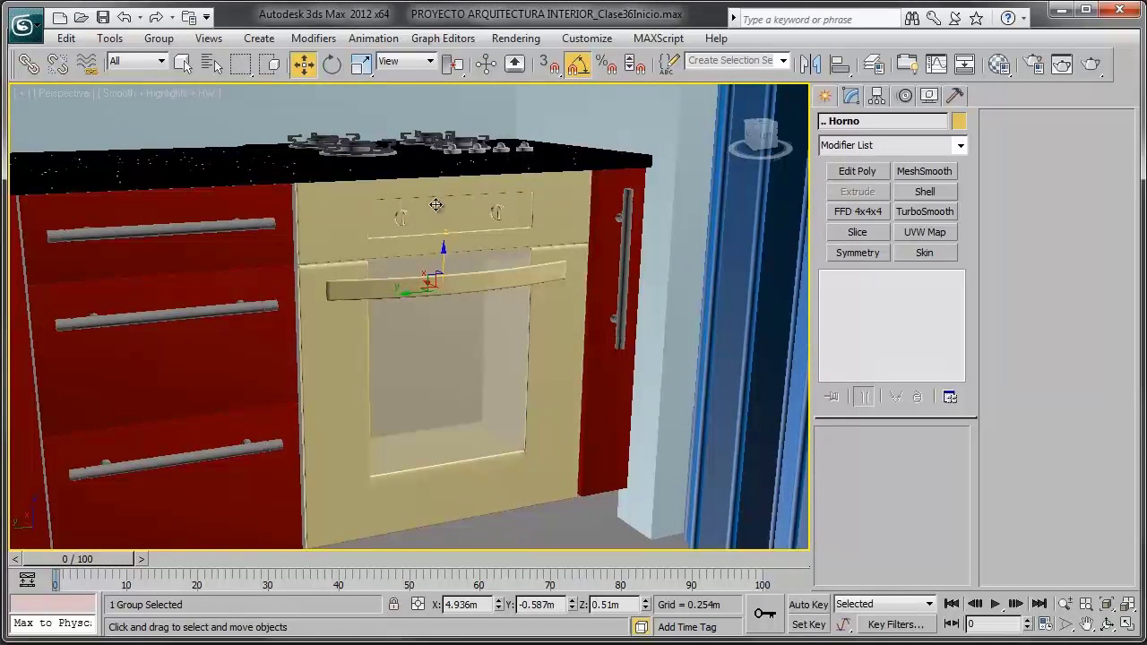
{"action": "mouse_move", "coordinate": [444, 258]}
{"action": "left_mouse_down"}
{"action": "mouse_move", "coordinate": [466, 310]}
{"action": "mouse_move", "coordinate": [452, 262]}
{"action": "left_mouse_up"}
Step: Isolate the oven Horno and turn on edged faces
{"action": "right_click", "coordinate": [553, 240]}
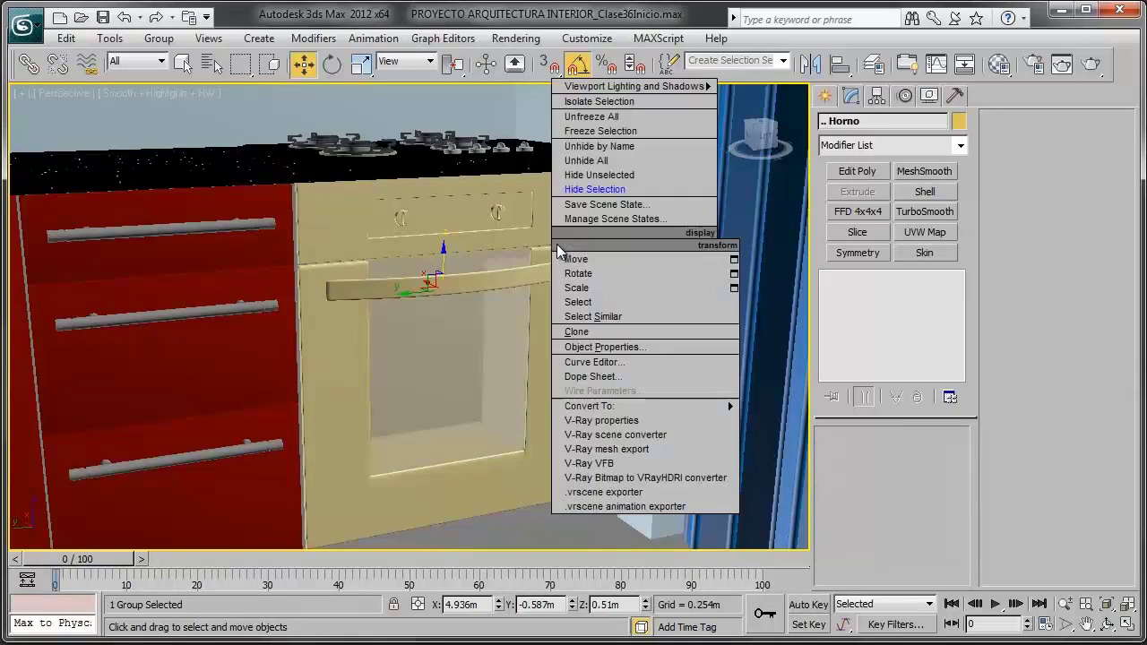
{"action": "left_click", "coordinate": [610, 105]}
{"action": "mouse_move", "coordinate": [523, 251]}
{"action": "middle_mouse_down", "text": "alt"}
{"action": "mouse_move", "coordinate": [561, 257]}
{"action": "mouse_move", "coordinate": [447, 255]}
{"action": "mouse_move", "coordinate": [484, 277]}
{"action": "middle_mouse_up", "text": "alt"}
{"action": "key", "text": "F4"}
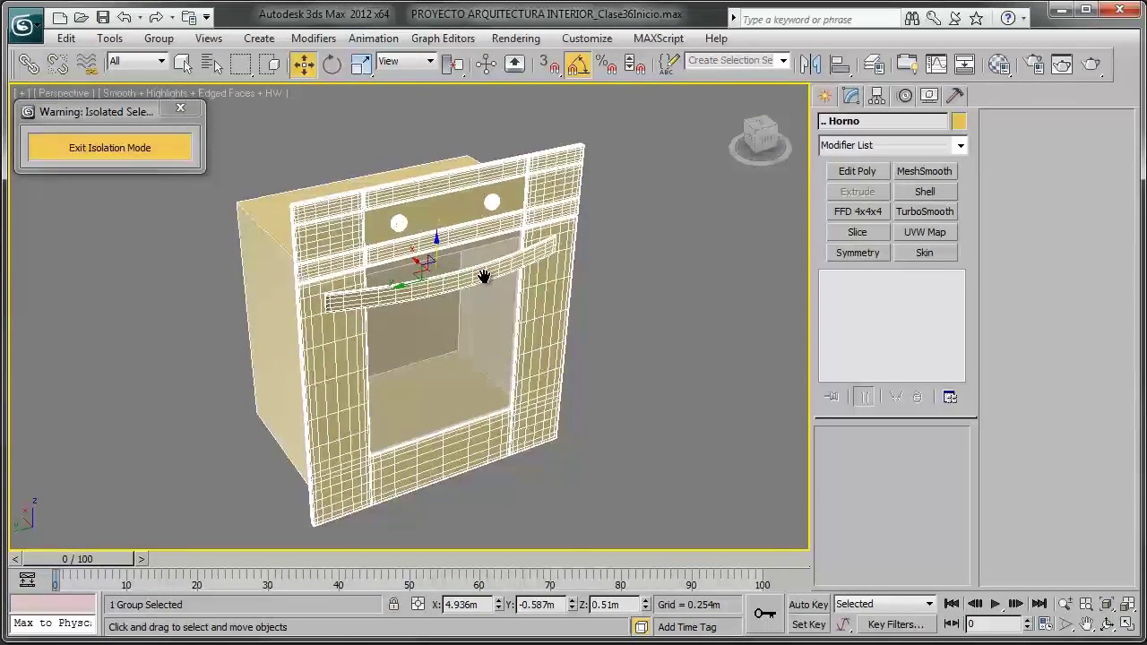
Step: Open the oven group, box-select all nine parts and bring up the Material Editor
{"action": "left_click", "coordinate": [159, 39]}
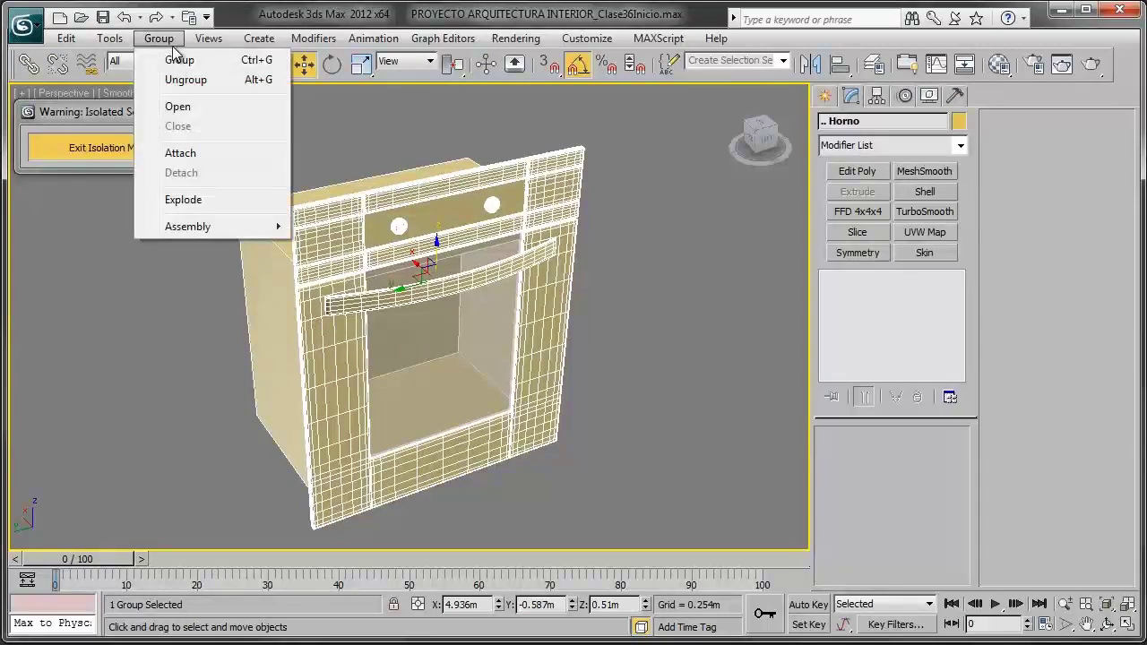
{"action": "left_click", "coordinate": [196, 113]}
{"action": "left_click_drag", "start_coordinate": [679, 138], "coordinate": [193, 548]}
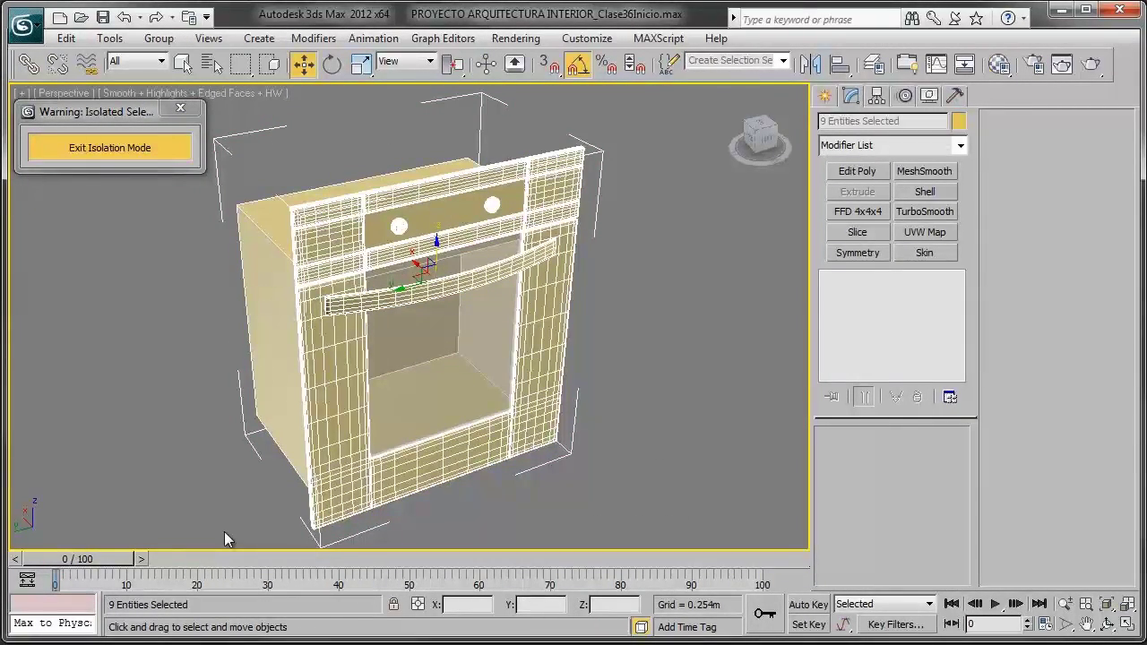
{"action": "key", "text": "m"}
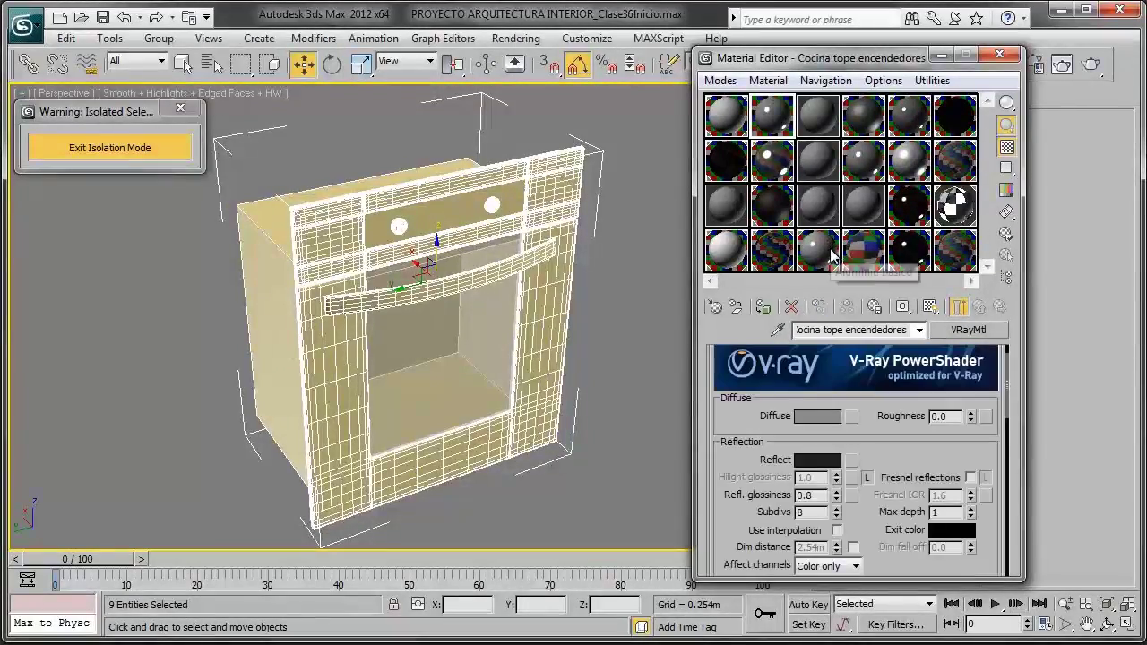
Step: Rename the Cocina tope encendedores V-Ray material to 'Horno mat principal'
{"action": "left_click", "coordinate": [772, 204]}
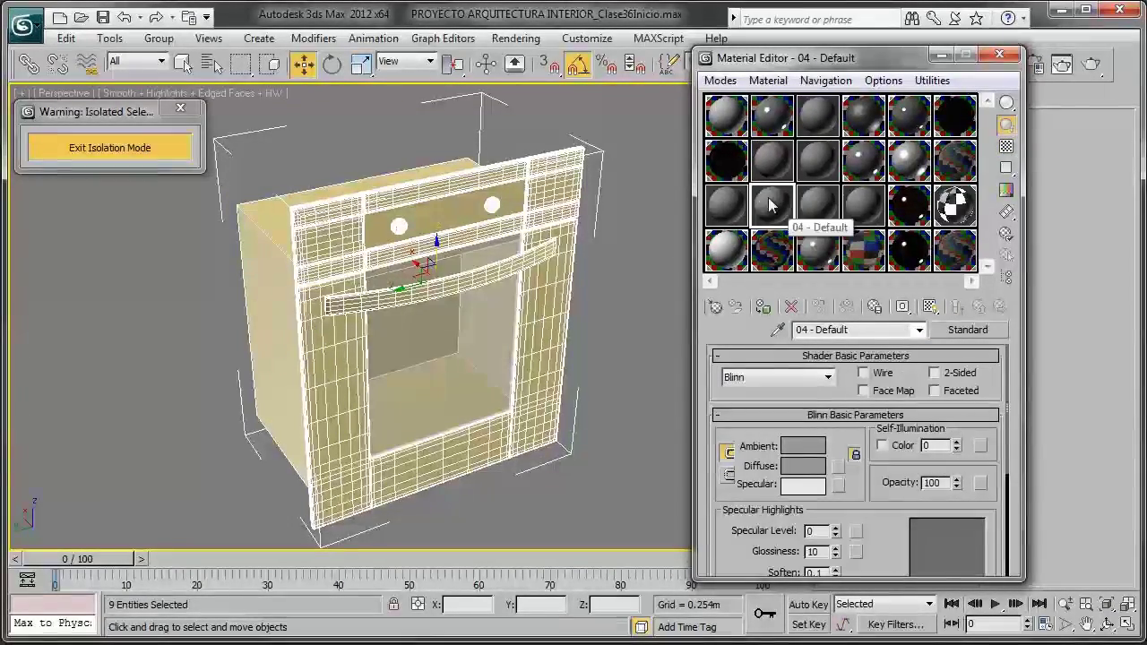
{"action": "left_click", "coordinate": [772, 126]}
{"action": "double_click", "coordinate": [819, 330]}
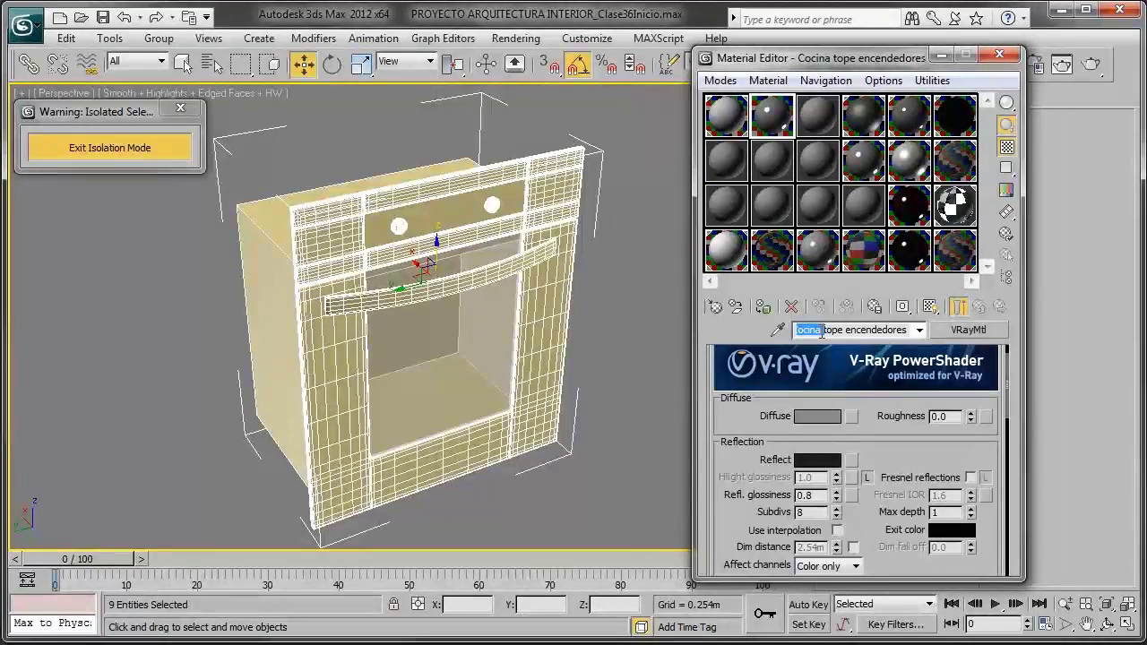
{"action": "key", "text": "Delete"}
{"action": "key", "text": "shift+End"}
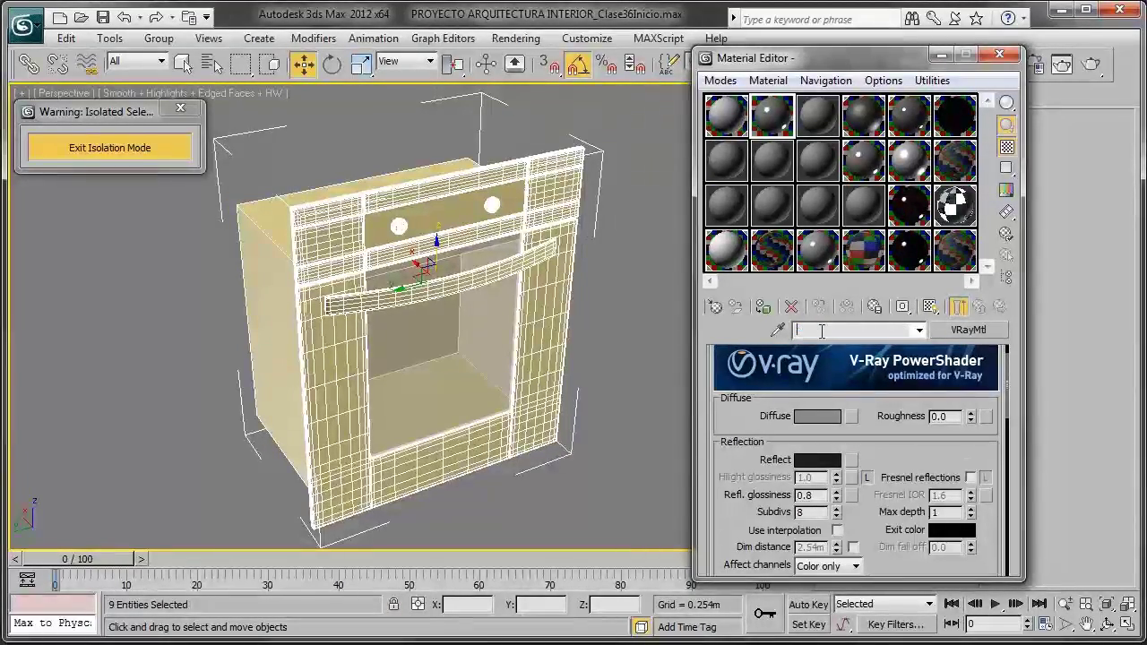
{"action": "type", "text": "Horno"}
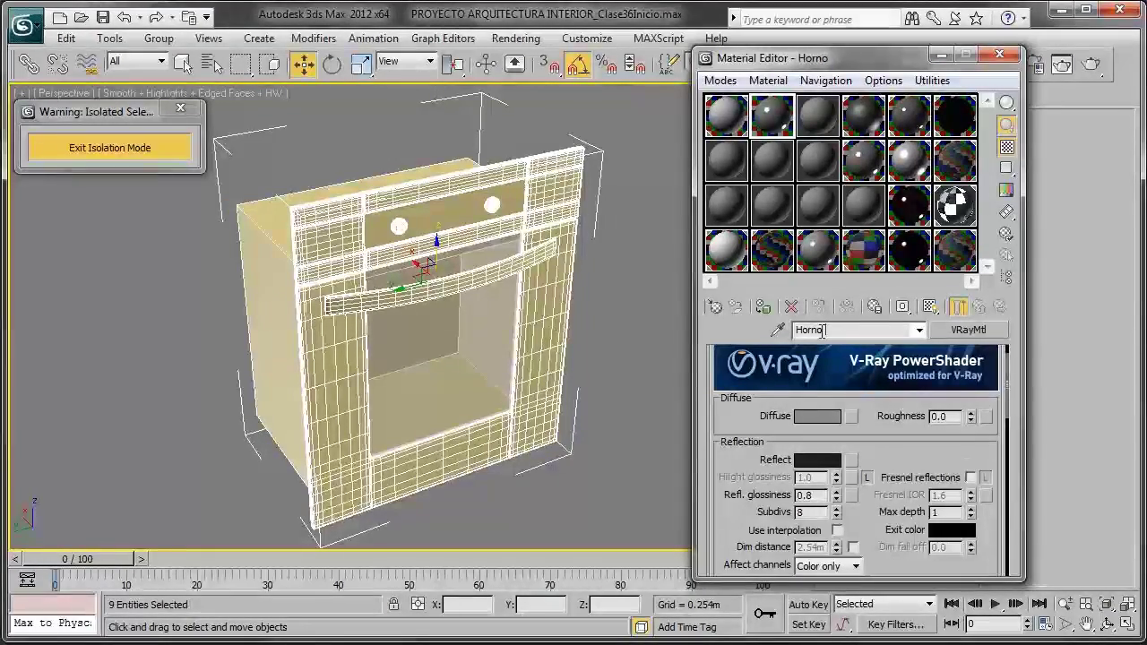
{"action": "type", "text": " mat principal"}
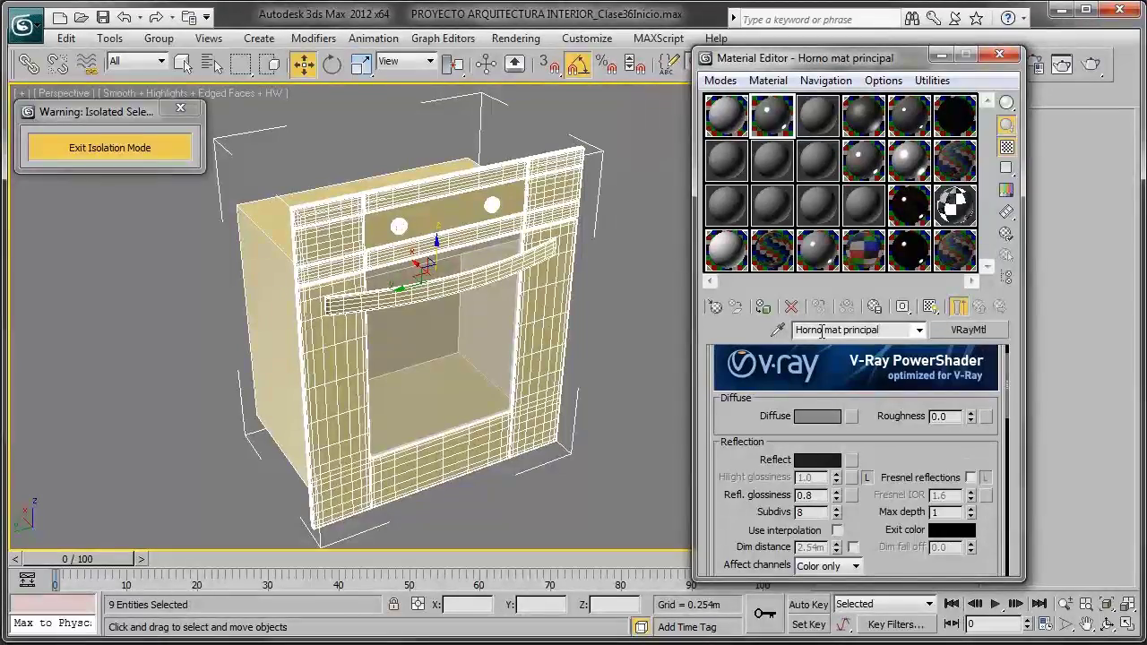
Step: Assign 'Horno mat principal' to all oven parts, orbit to face the oven, and switch to the reference photos
{"action": "left_click", "coordinate": [763, 307]}
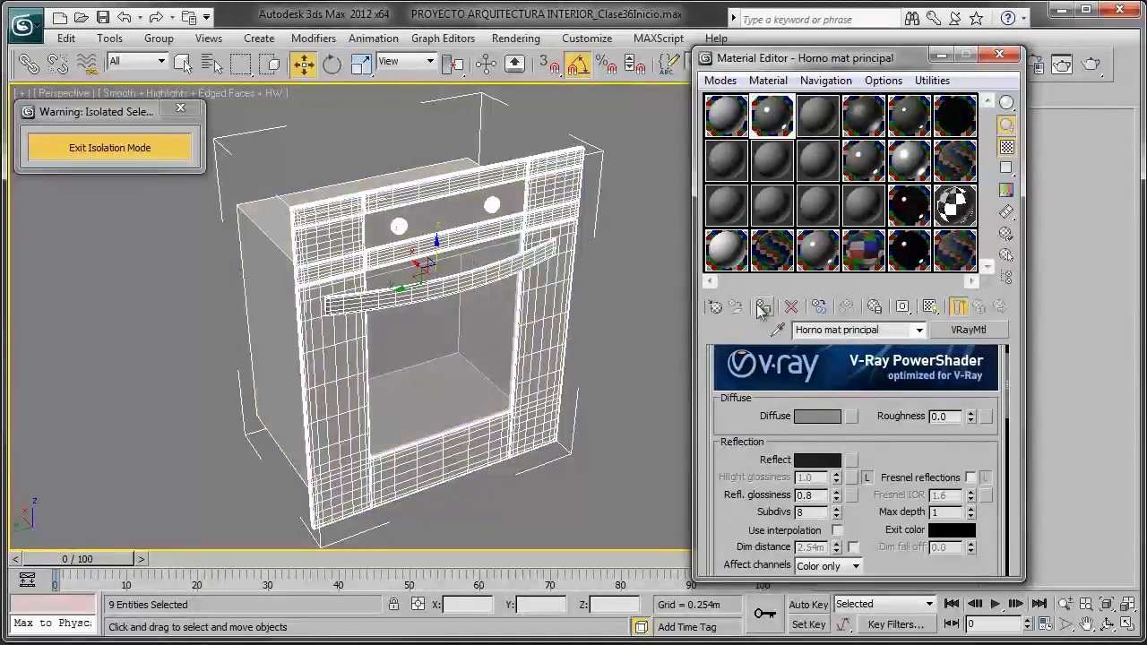
{"action": "key", "text": "F4"}
{"action": "middle_click_drag", "start_coordinate": [455, 293], "coordinate": [568, 338], "text": "alt"}
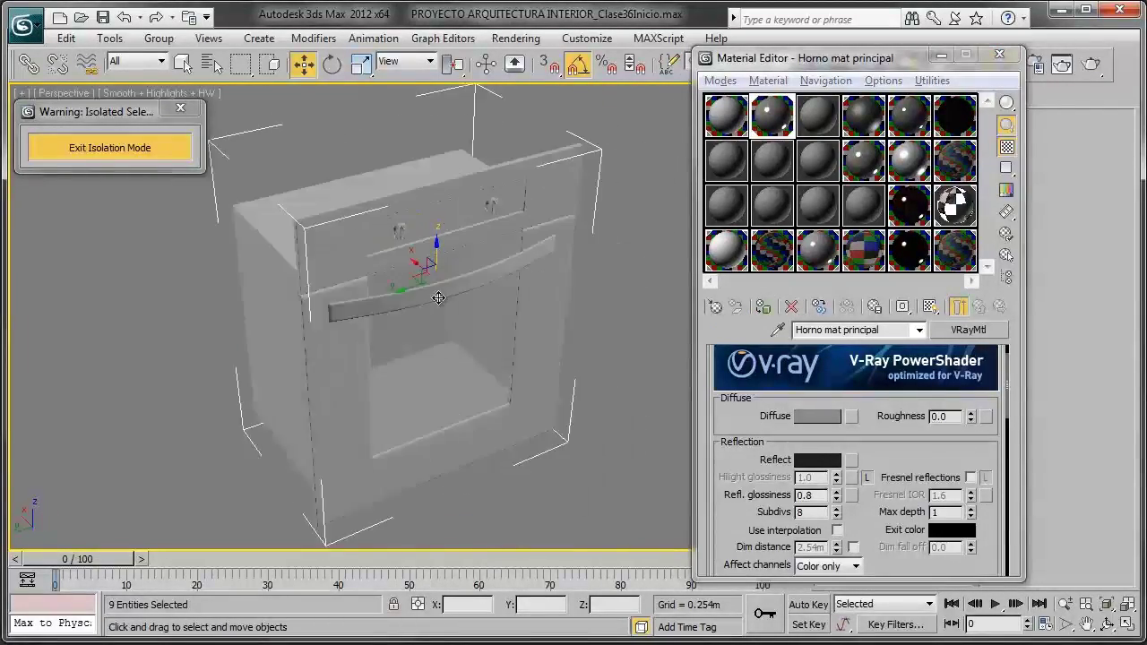
{"action": "left_click", "coordinate": [568, 338]}
{"action": "left_click", "coordinate": [465, 342]}
{"action": "key", "text": "F4"}
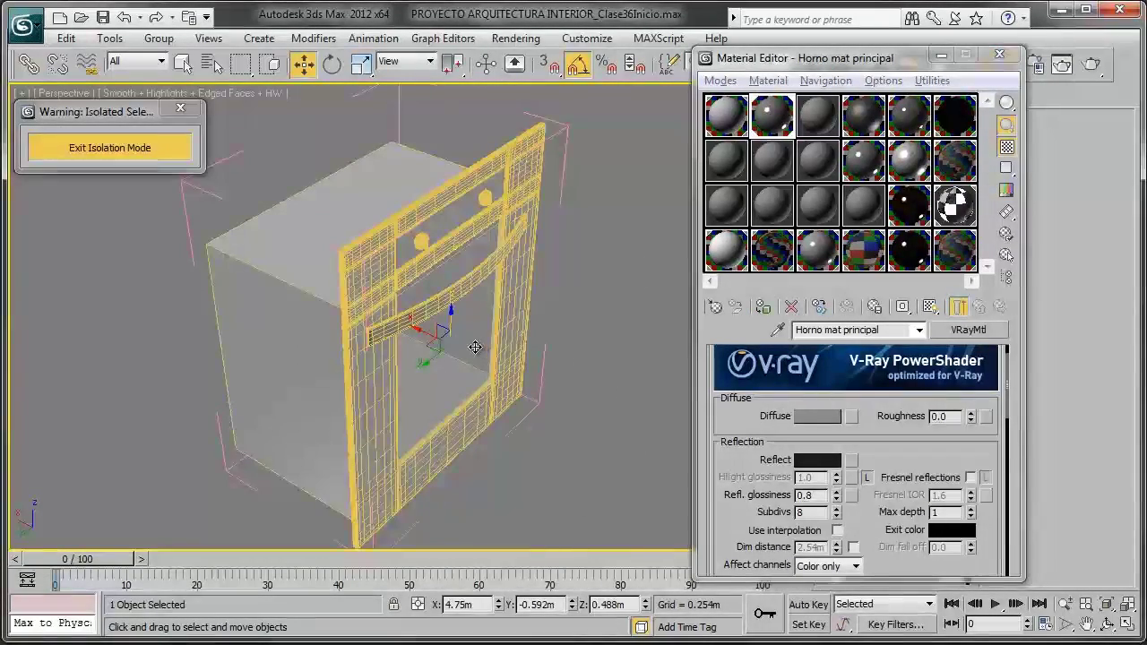
{"action": "middle_click_drag", "start_coordinate": [452, 307], "coordinate": [459, 307], "text": "alt"}
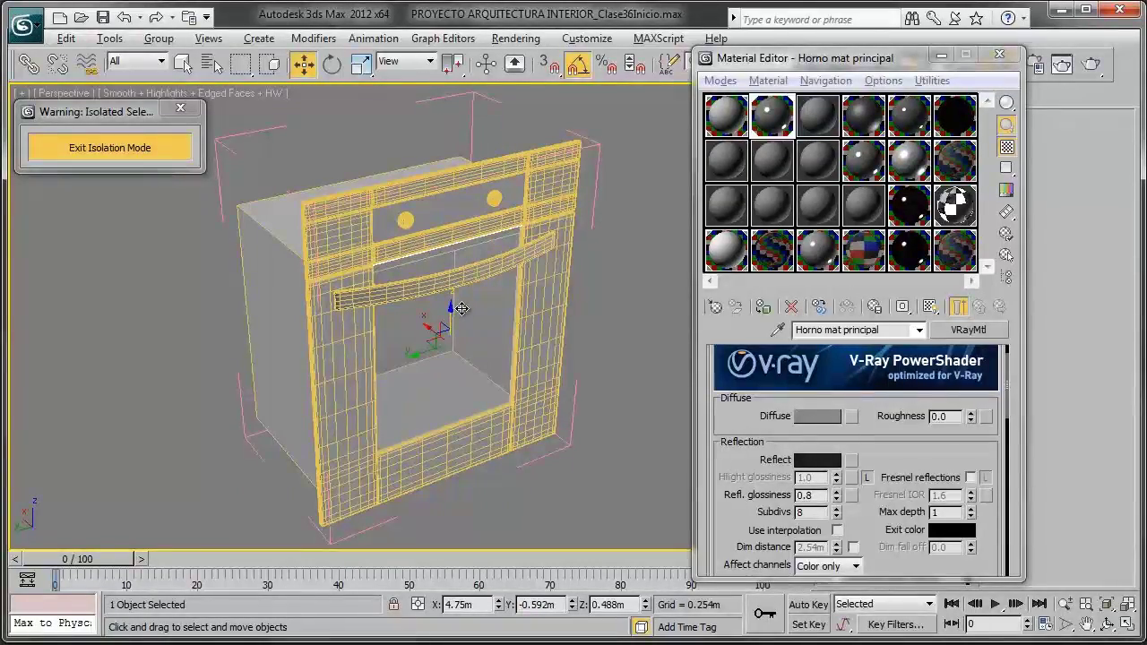
{"action": "left_click", "coordinate": [609, 348]}
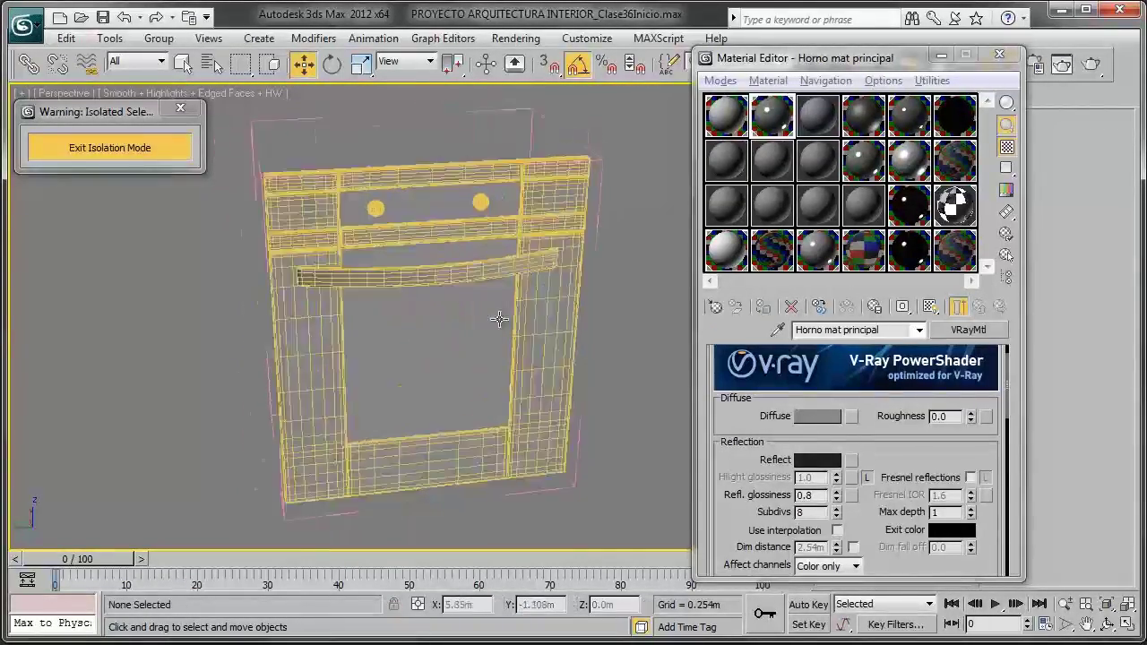
{"action": "mouse_move", "coordinate": [610, 349]}
{"action": "middle_mouse_down", "text": "alt"}
{"action": "mouse_move", "coordinate": [499, 288]}
{"action": "mouse_move", "coordinate": [497, 313]}
{"action": "mouse_move", "coordinate": [458, 260]}
{"action": "middle_mouse_up", "text": "alt"}
{"action": "key", "text": "F4"}
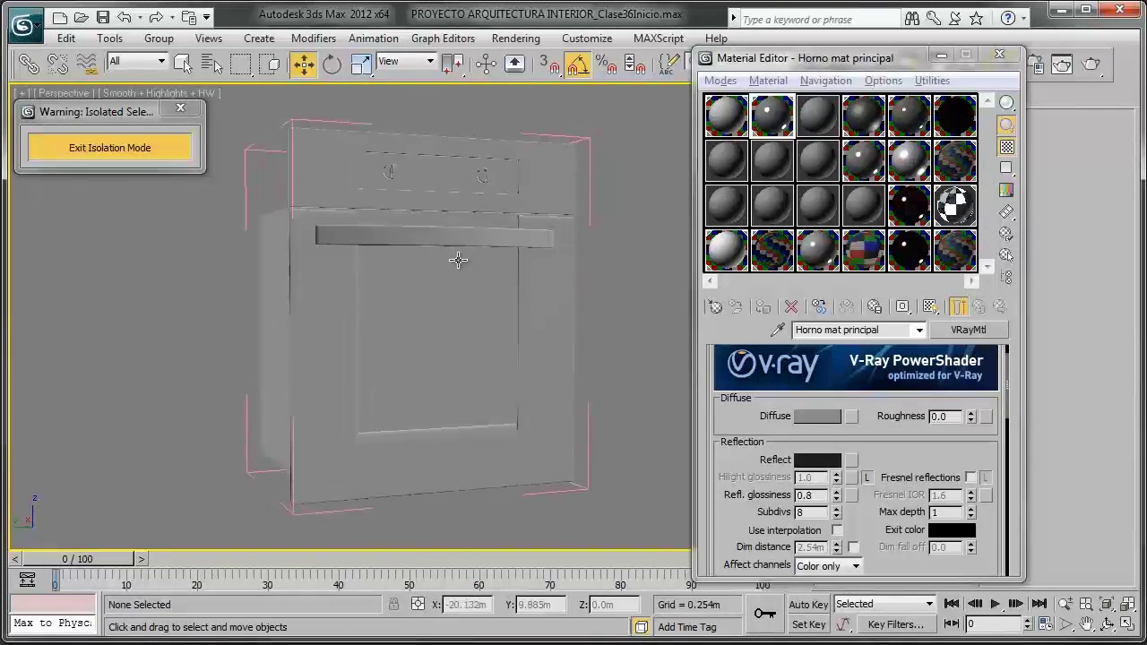
{"action": "key", "text": "alt+Tab"}
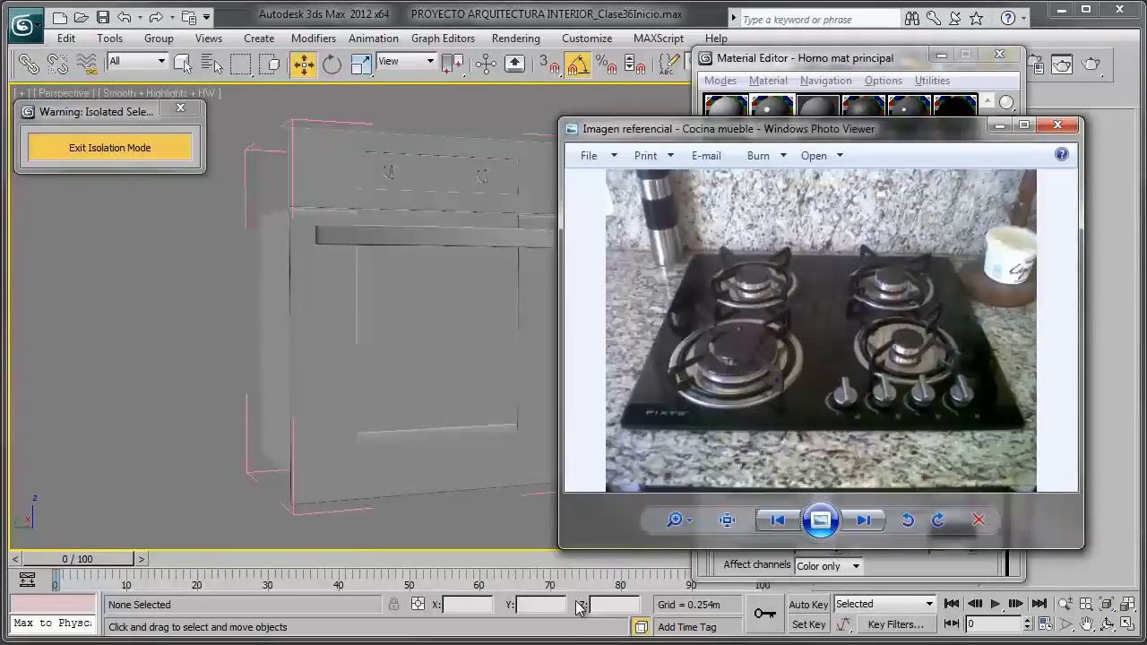
Step: Page through the reference photos to the Horno empotrado picture, then close Photo Viewer
{"action": "left_click", "coordinate": [858, 526]}
{"action": "left_click", "coordinate": [858, 527]}
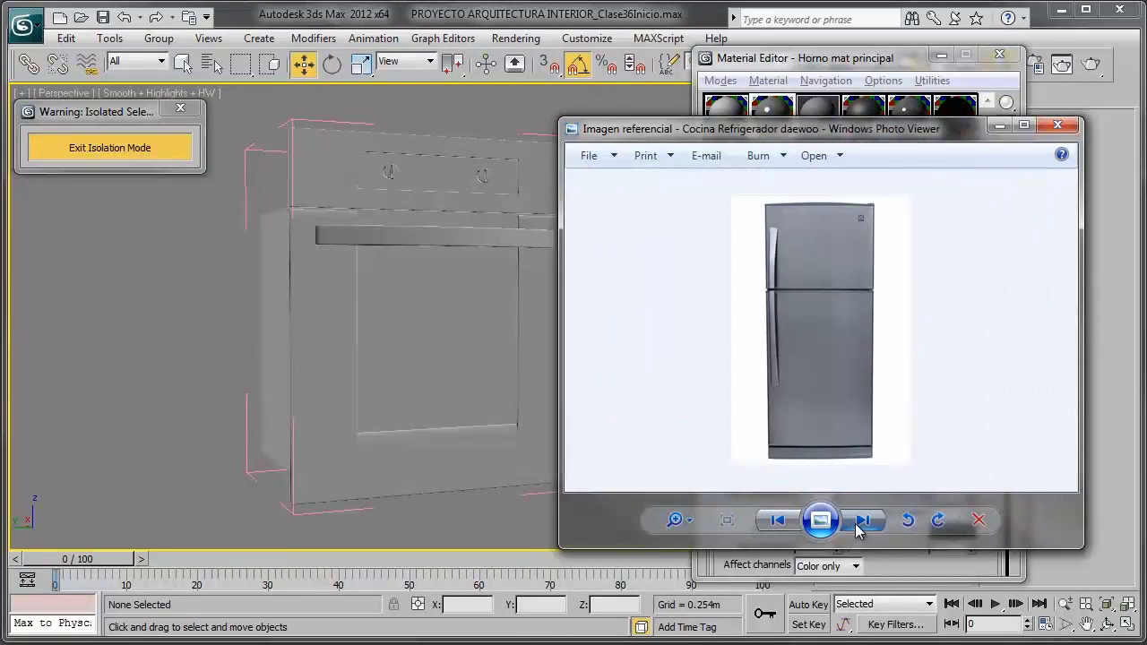
{"action": "left_click", "coordinate": [859, 528]}
{"action": "left_click", "coordinate": [858, 528]}
{"action": "left_click", "coordinate": [786, 529]}
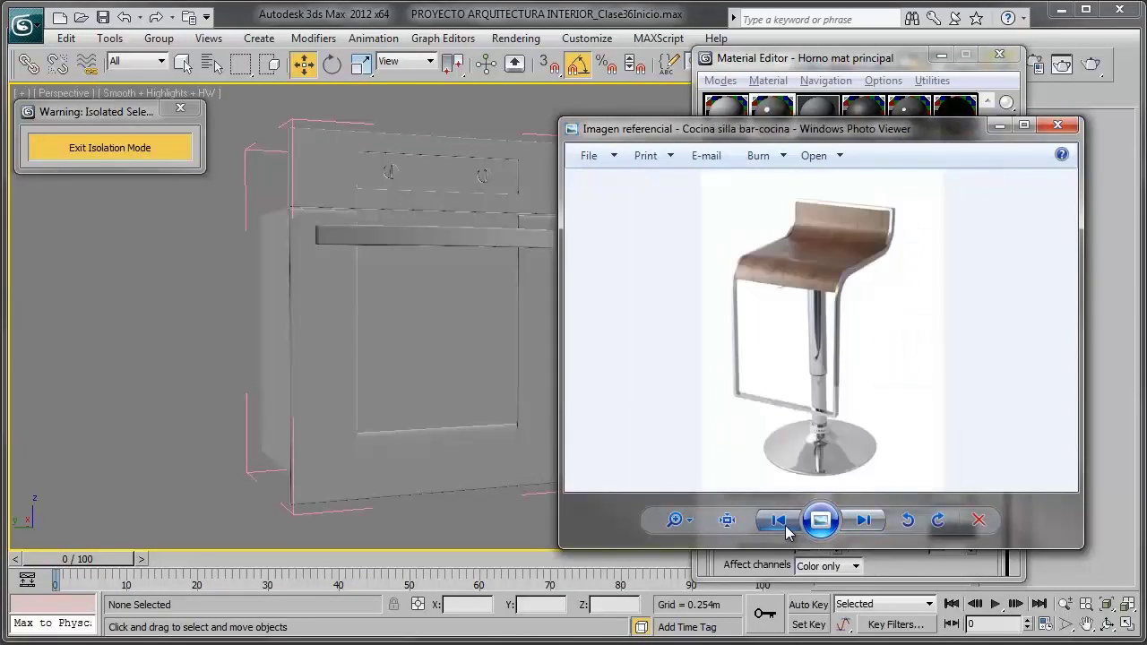
{"action": "left_click", "coordinate": [786, 529]}
{"action": "left_click", "coordinate": [786, 529]}
{"action": "left_click", "coordinate": [786, 529]}
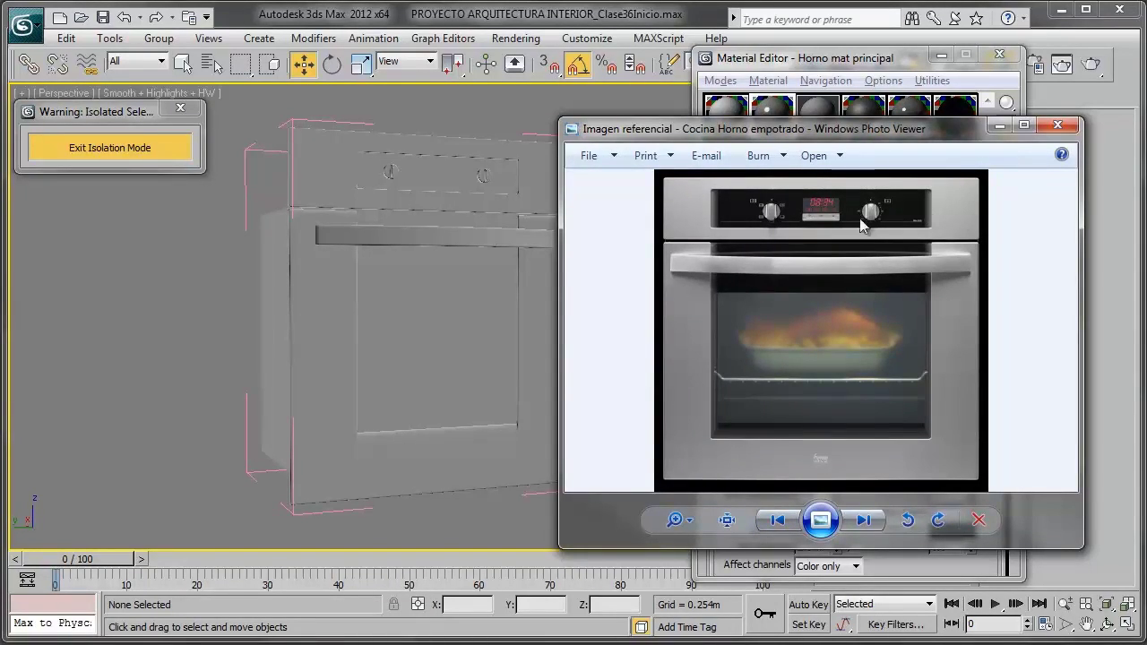
{"action": "left_click", "coordinate": [389, 192]}
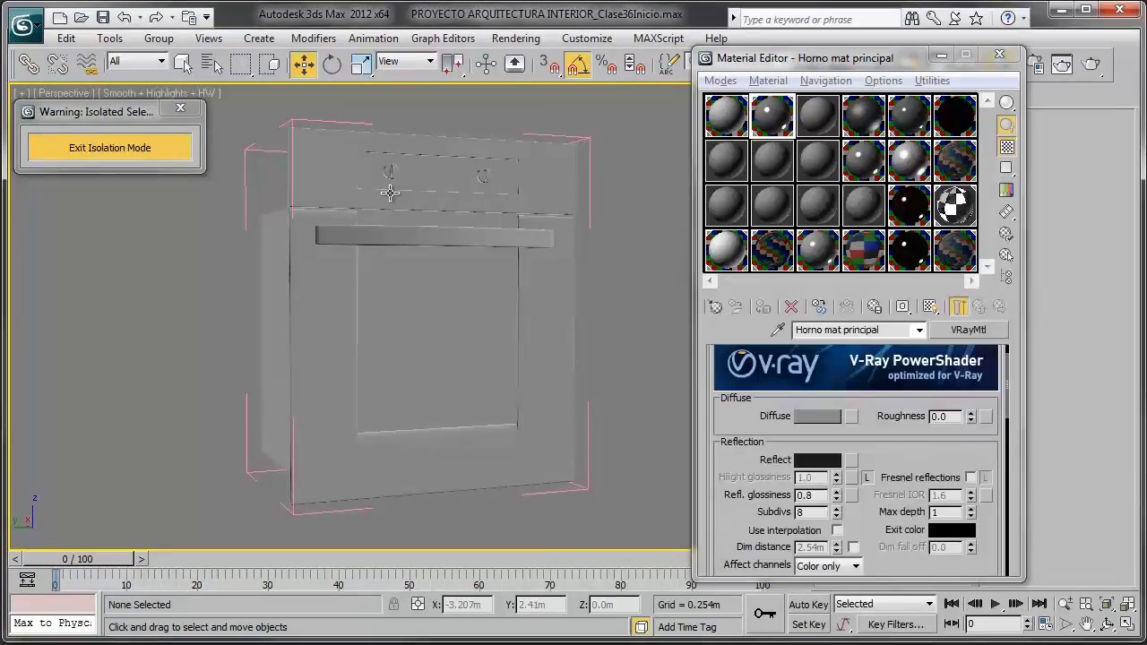
Step: Select the oven front and orbit in close to a frontal view of its control panel
{"action": "left_click", "coordinate": [481, 218]}
{"action": "key", "text": "F4"}
{"action": "scroll", "coordinate": [452, 235], "scroll_direction": "up", "scroll_amount": 6}
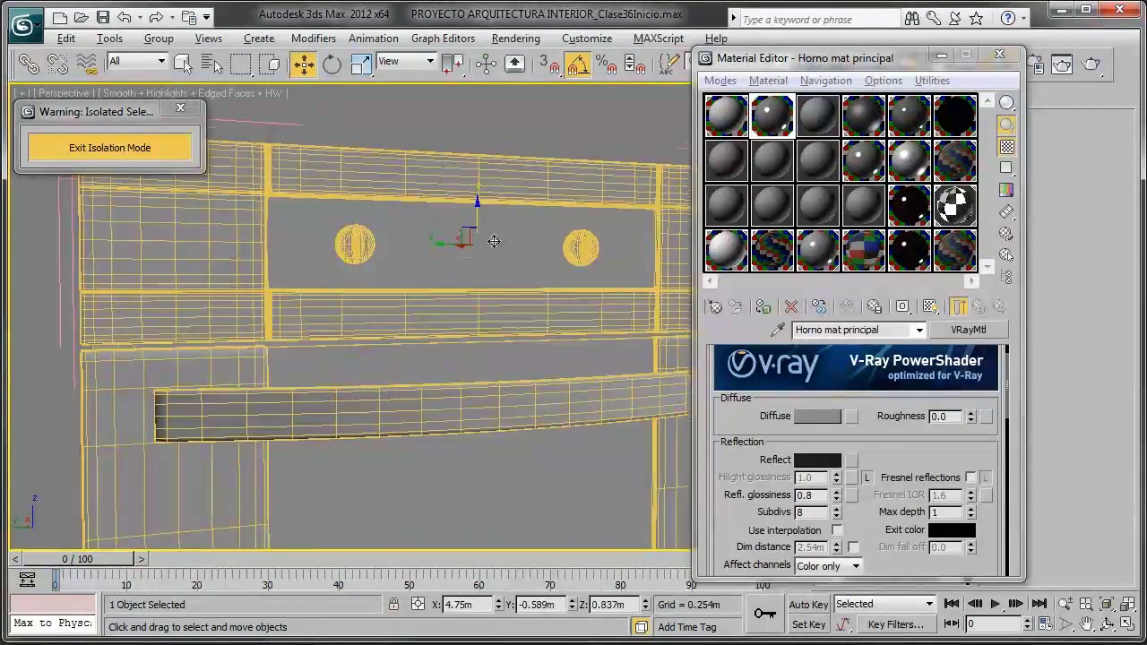
{"action": "middle_click_drag", "start_coordinate": [494, 241], "coordinate": [441, 250], "text": "alt"}
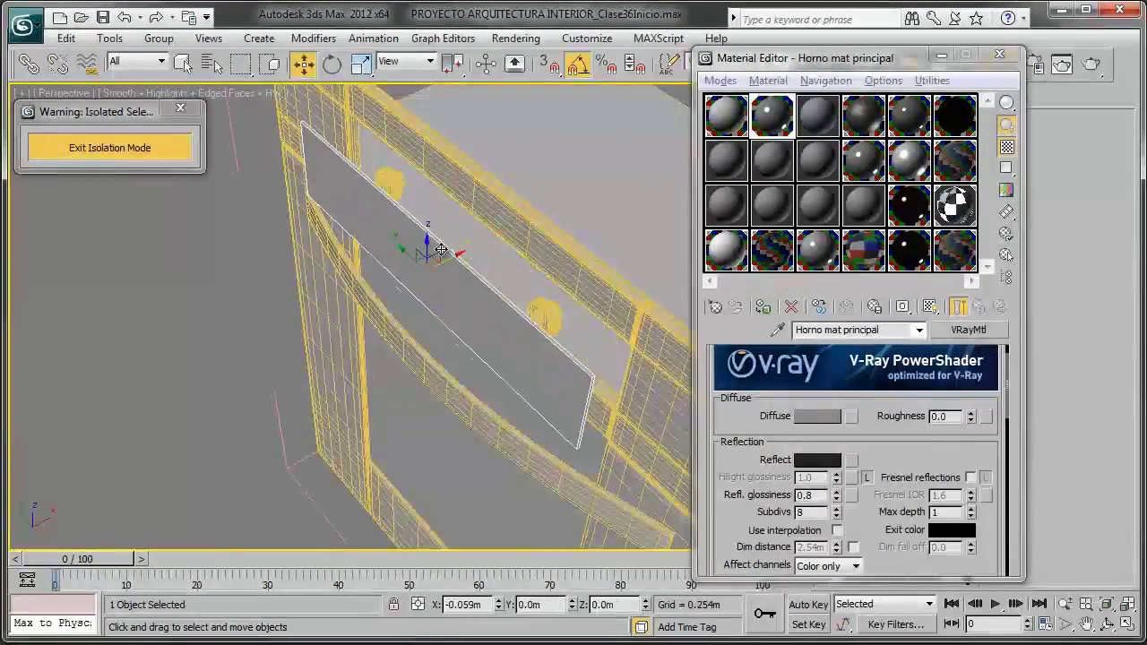
{"action": "left_click_drag", "start_coordinate": [441, 250], "coordinate": [434, 255]}
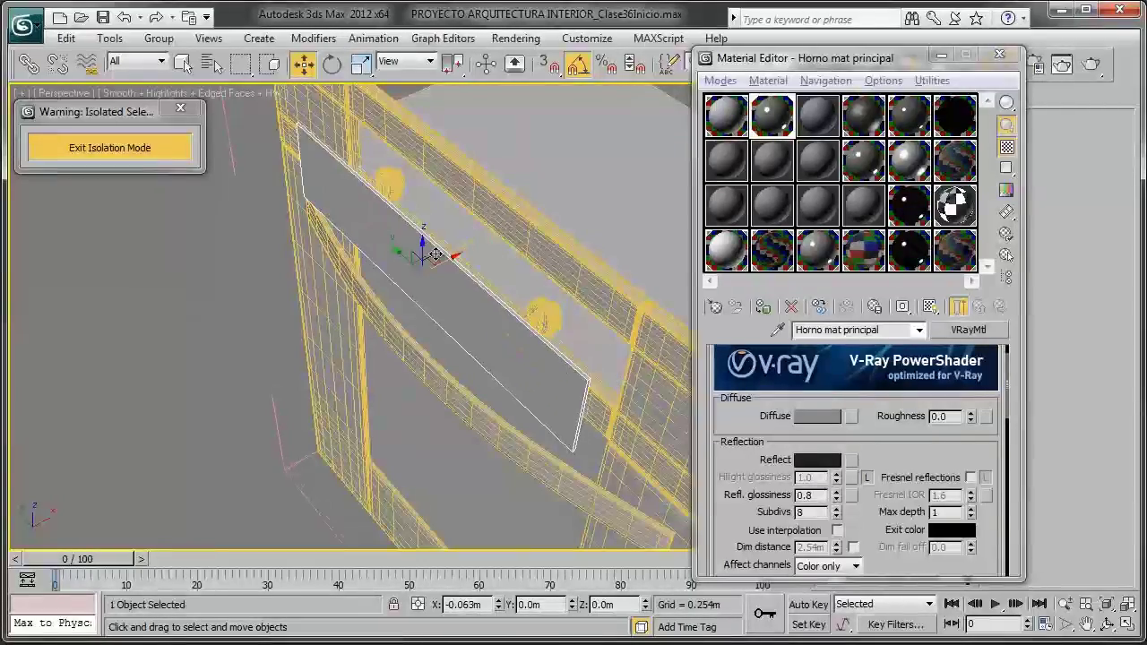
{"action": "middle_click_drag", "start_coordinate": [434, 254], "coordinate": [592, 235], "text": "alt"}
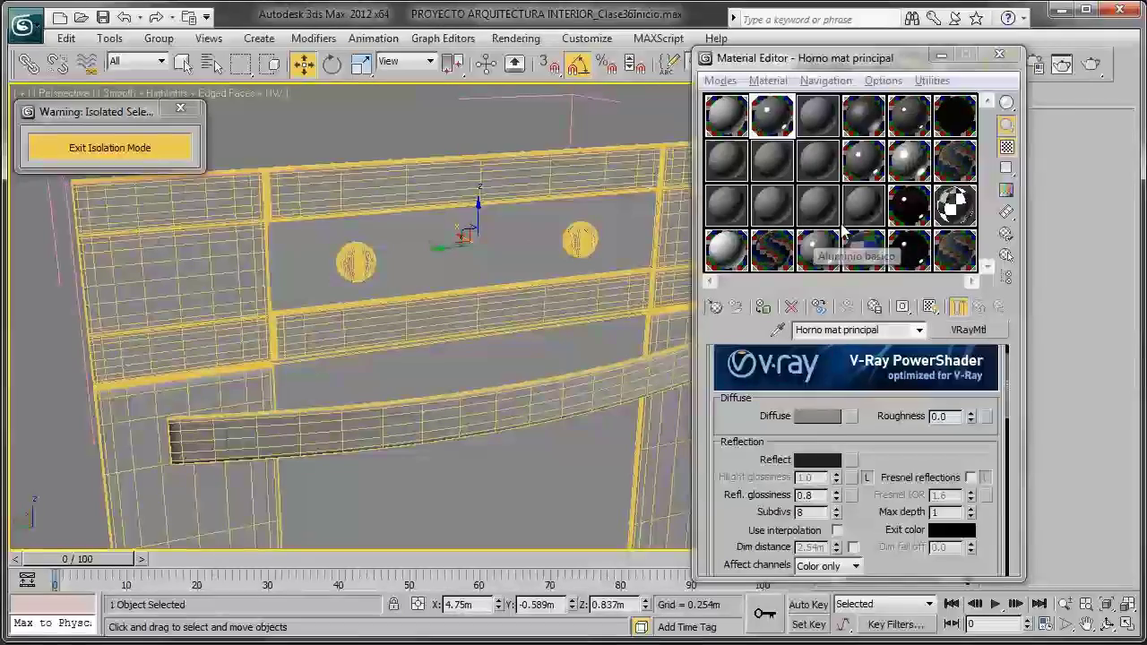
Step: Check the neighbouring sample materials and pick a spare slot for a new material
{"action": "left_click", "coordinate": [909, 205]}
{"action": "left_click", "coordinate": [772, 114]}
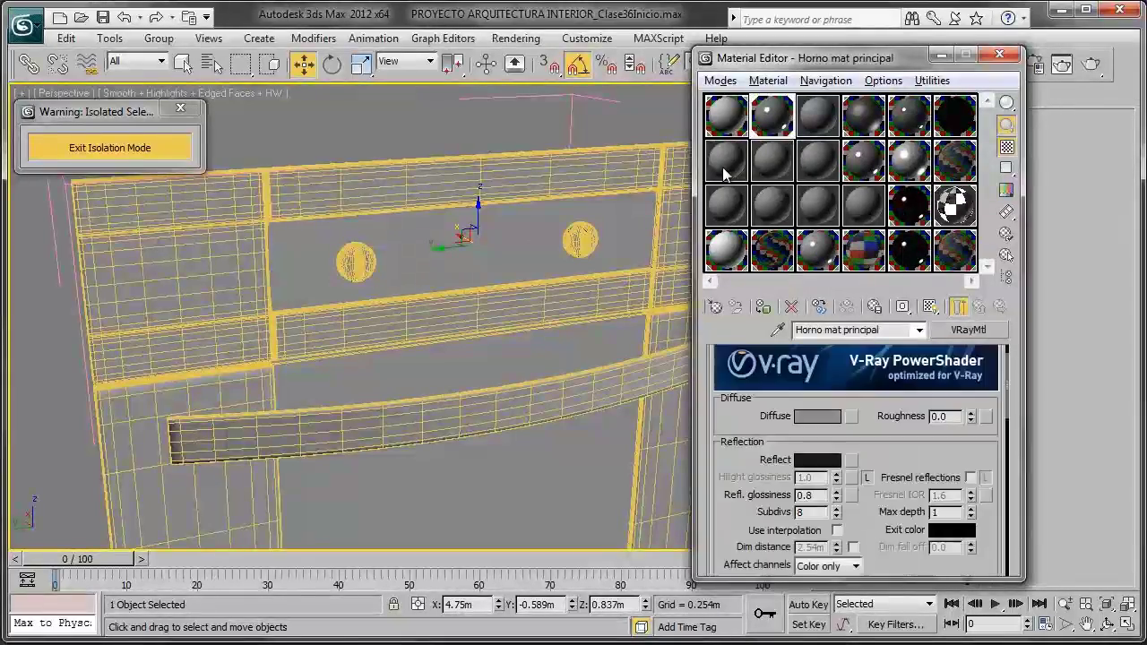
{"action": "left_click", "coordinate": [724, 173]}
Step: Copy the Test de prueba V-Ray material into the slot and name it 'Horno vidrio negro opaco'
{"action": "left_click_drag", "start_coordinate": [726, 114], "coordinate": [726, 160]}
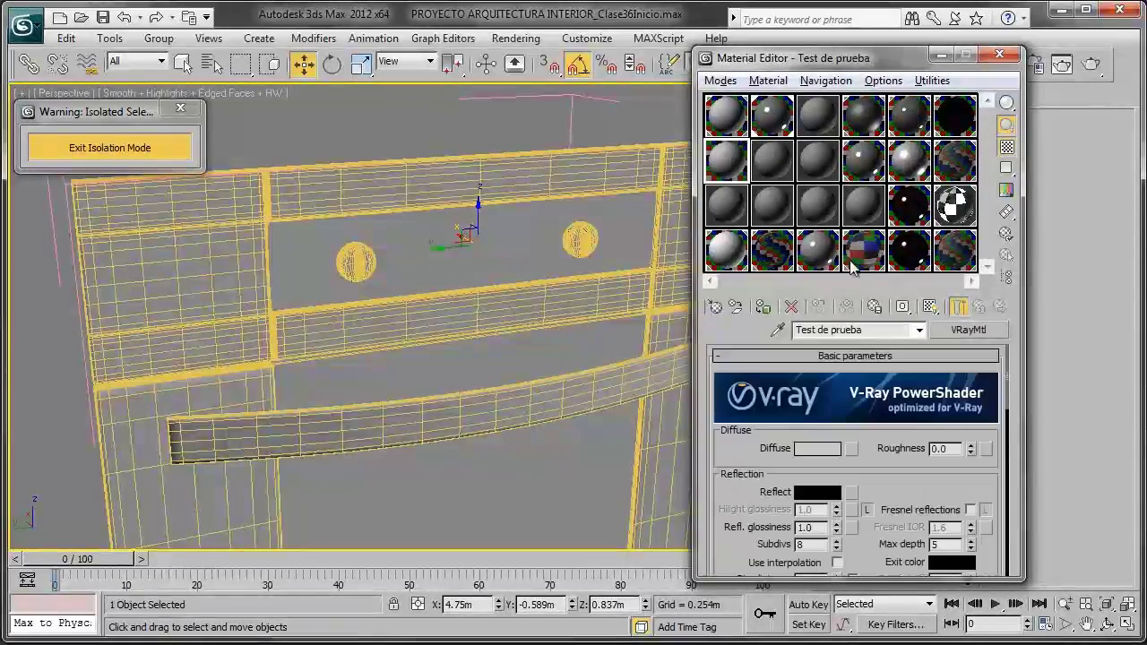
{"action": "left_click", "coordinate": [828, 330]}
{"action": "type", "text": "H"}
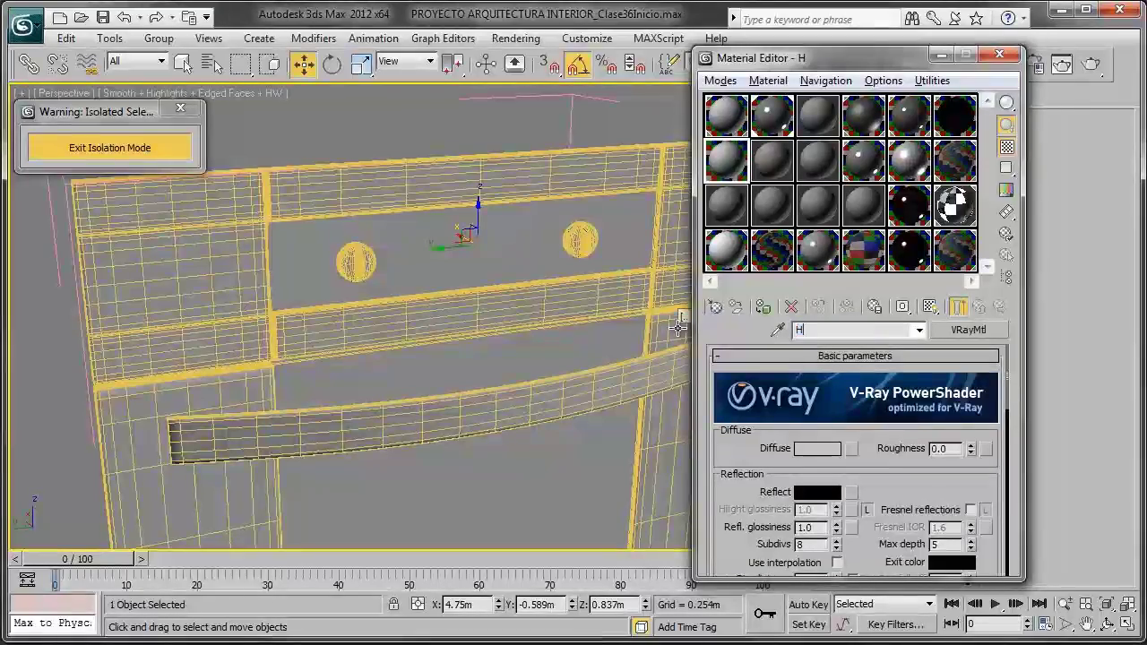
{"action": "type", "text": "on"}
{"action": "key", "text": "BackSpace"}
{"action": "type", "text": "rno"}
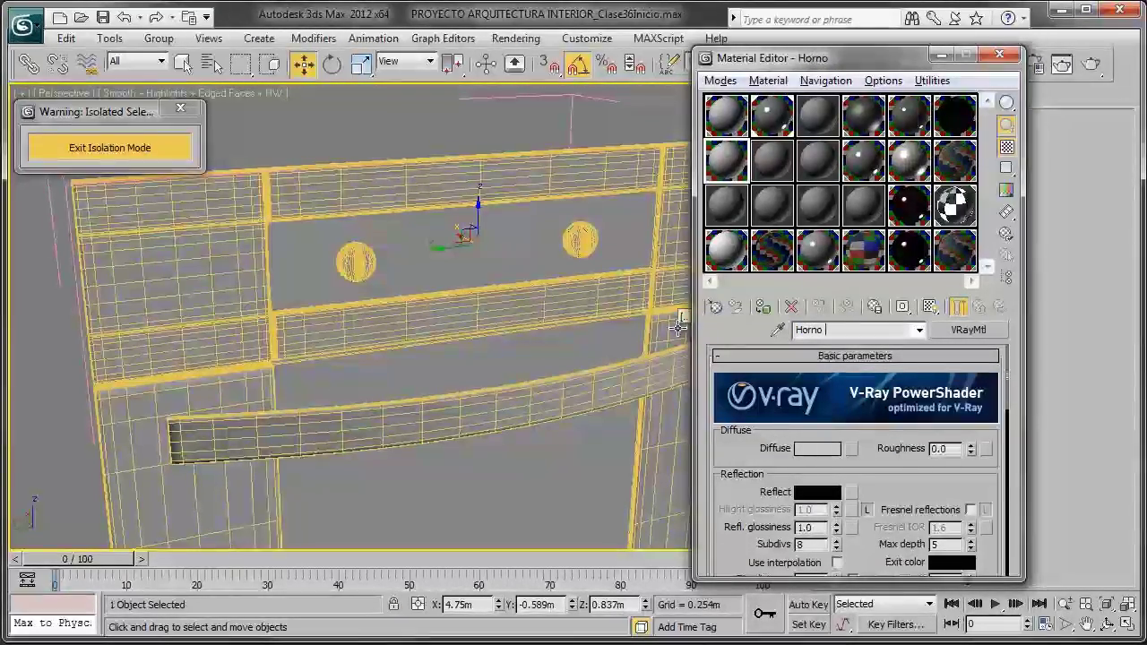
{"action": "type", "text": " negro"}
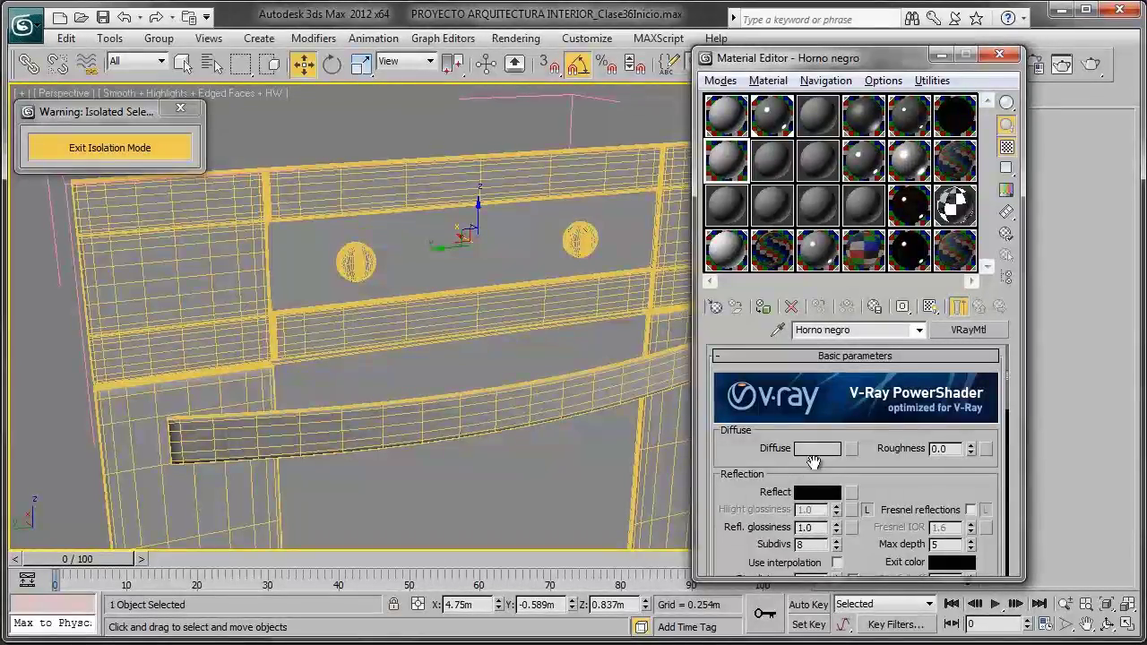
{"action": "key", "text": "BackSpace"}
{"action": "key", "text": "BackSpace"}
{"action": "key", "text": "BackSpace"}
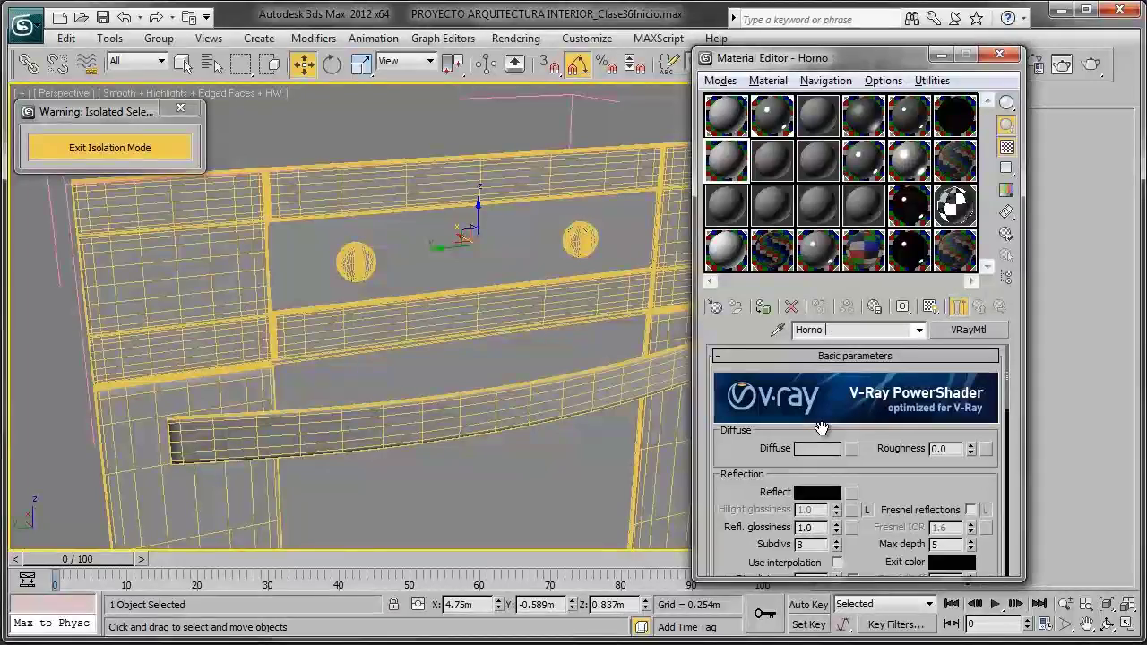
{"action": "type", "text": "p"}
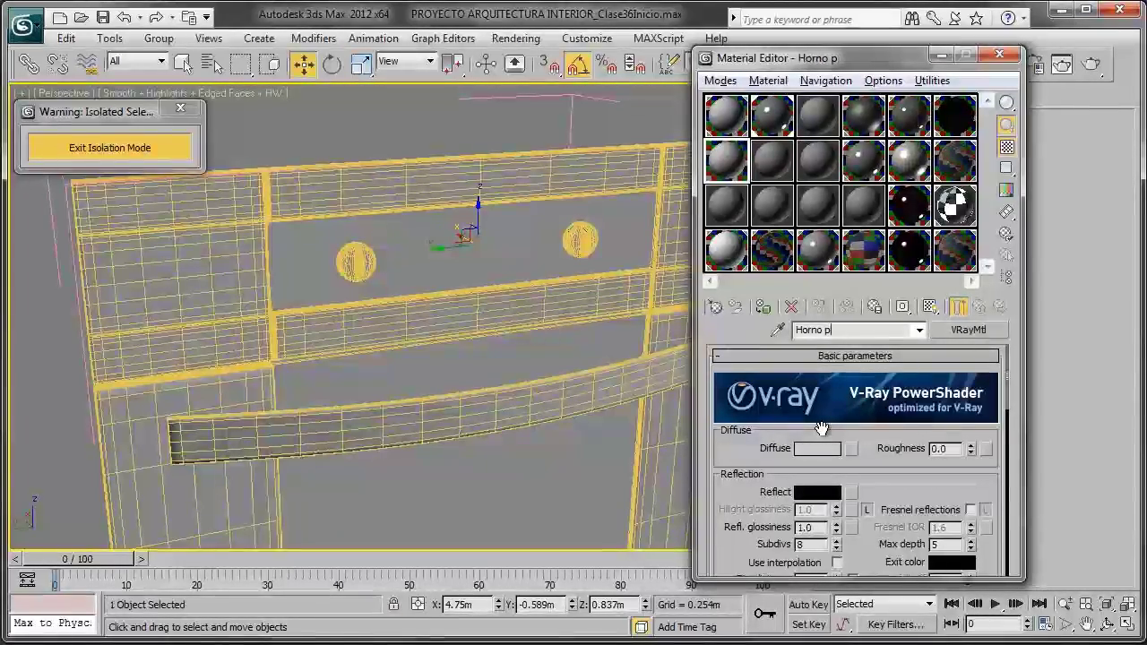
{"action": "key", "text": "BackSpace"}
{"action": "type", "text": "vidrio"}
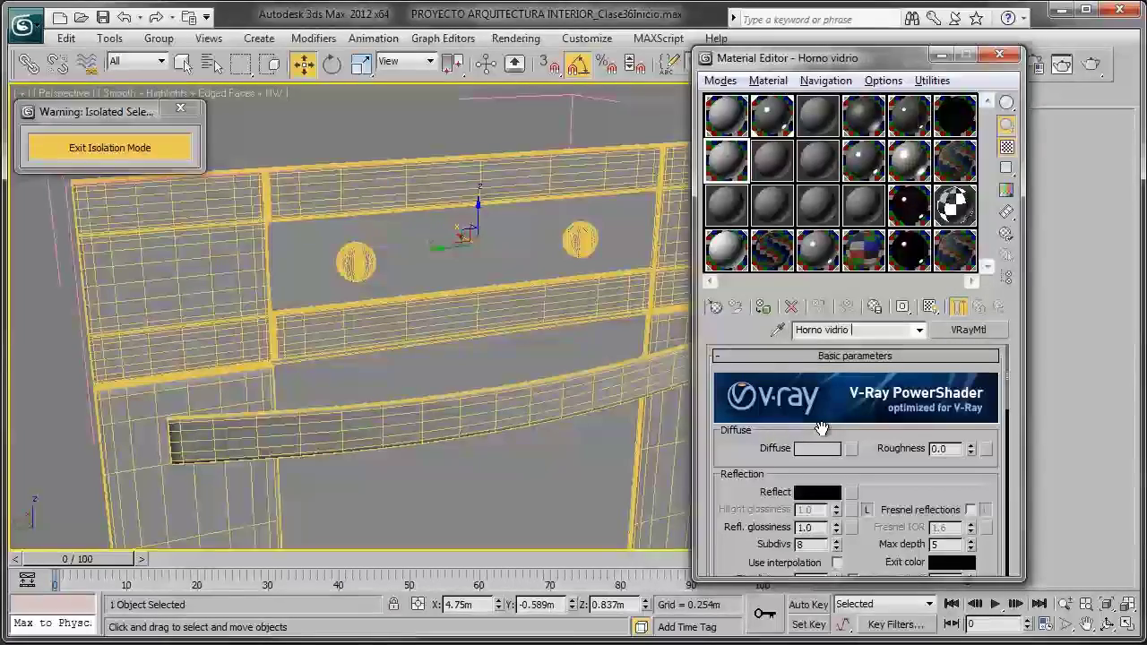
{"action": "type", "text": " negro oc"}
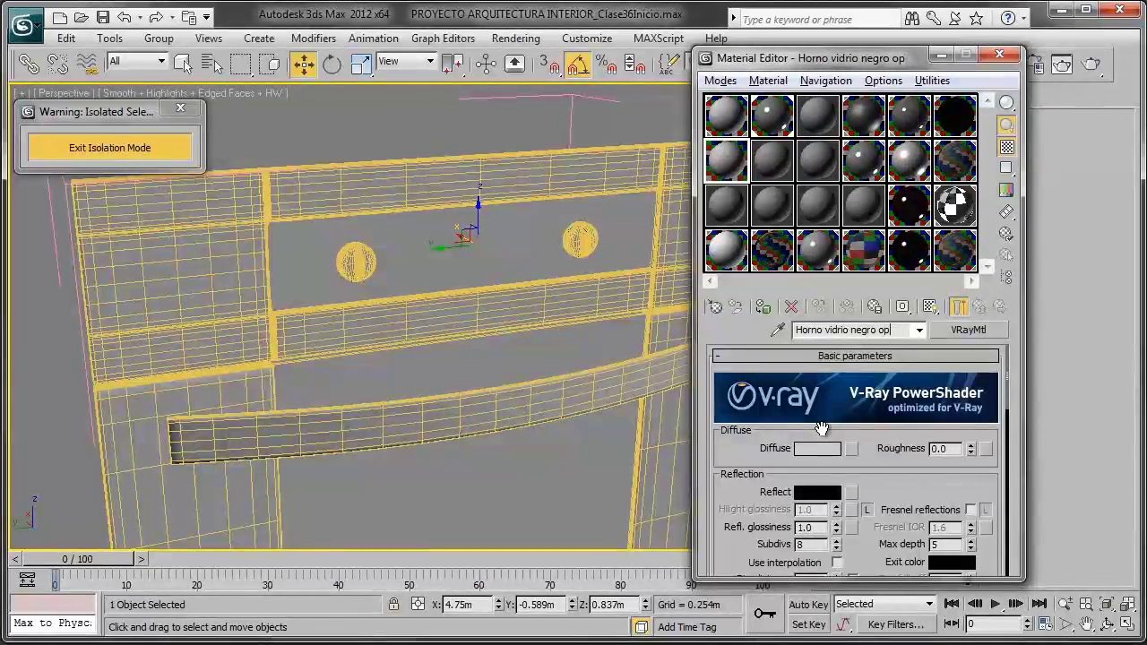
{"action": "type", "text": "aco"}
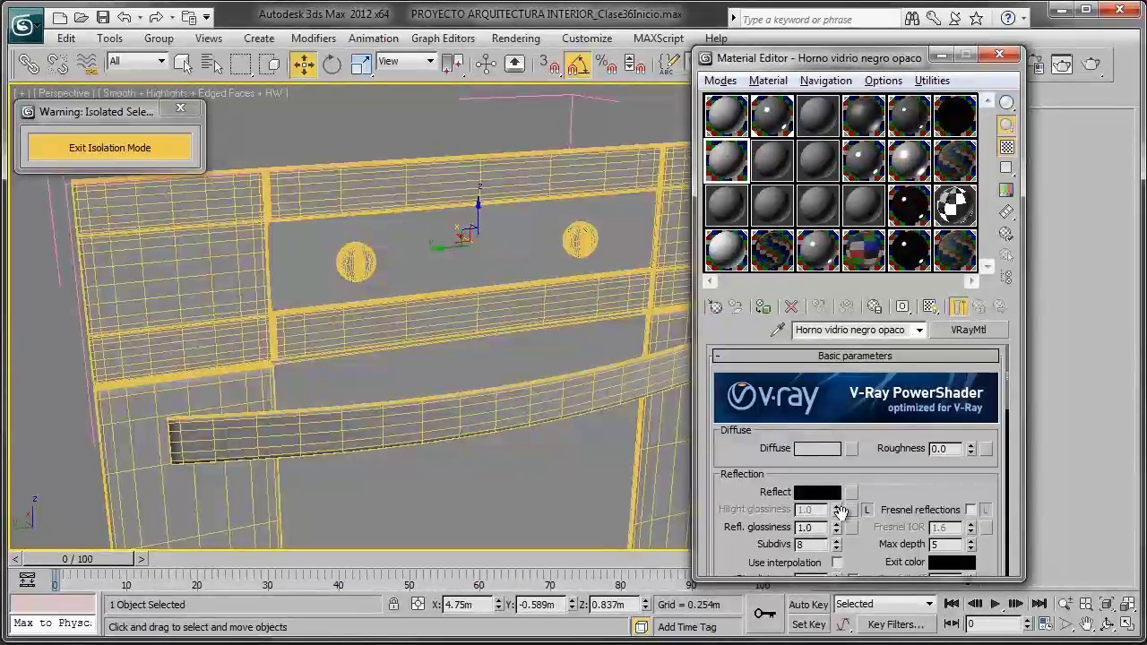
Step: Darken the diffuse colour to near-black grey 12 and bring up the oven reference photo
{"action": "left_click", "coordinate": [815, 448]}
{"action": "mouse_move", "coordinate": [866, 238]}
{"action": "left_mouse_down"}
{"action": "mouse_move", "coordinate": [863, 138]}
{"action": "mouse_move", "coordinate": [848, 135]}
{"action": "left_mouse_up"}
{"action": "left_click", "coordinate": [997, 281]}
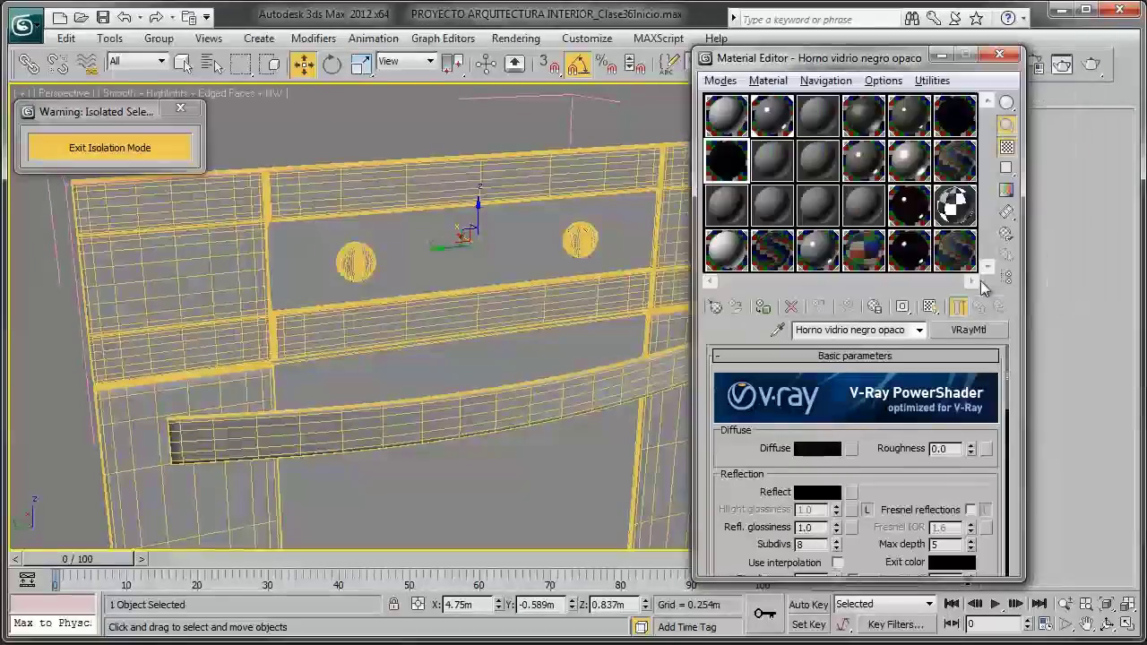
{"action": "key", "text": "alt+Tab"}
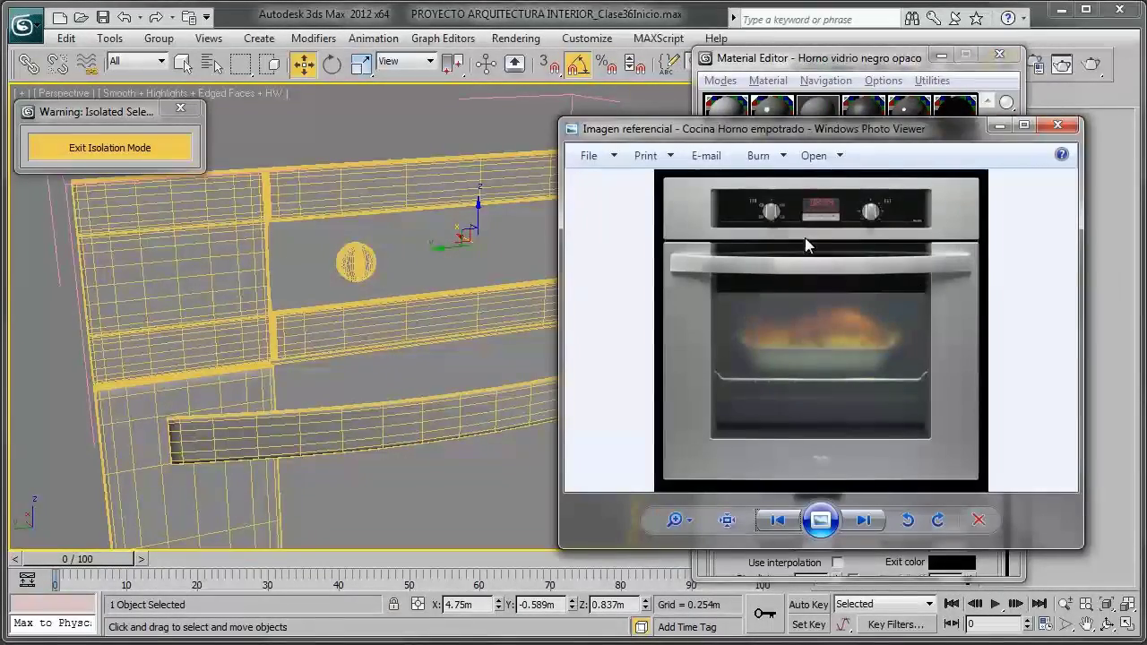
{"action": "scroll", "coordinate": [862, 212], "scroll_direction": "up", "scroll_amount": 3}
{"action": "scroll", "coordinate": [862, 213], "scroll_direction": "up", "scroll_amount": 2}
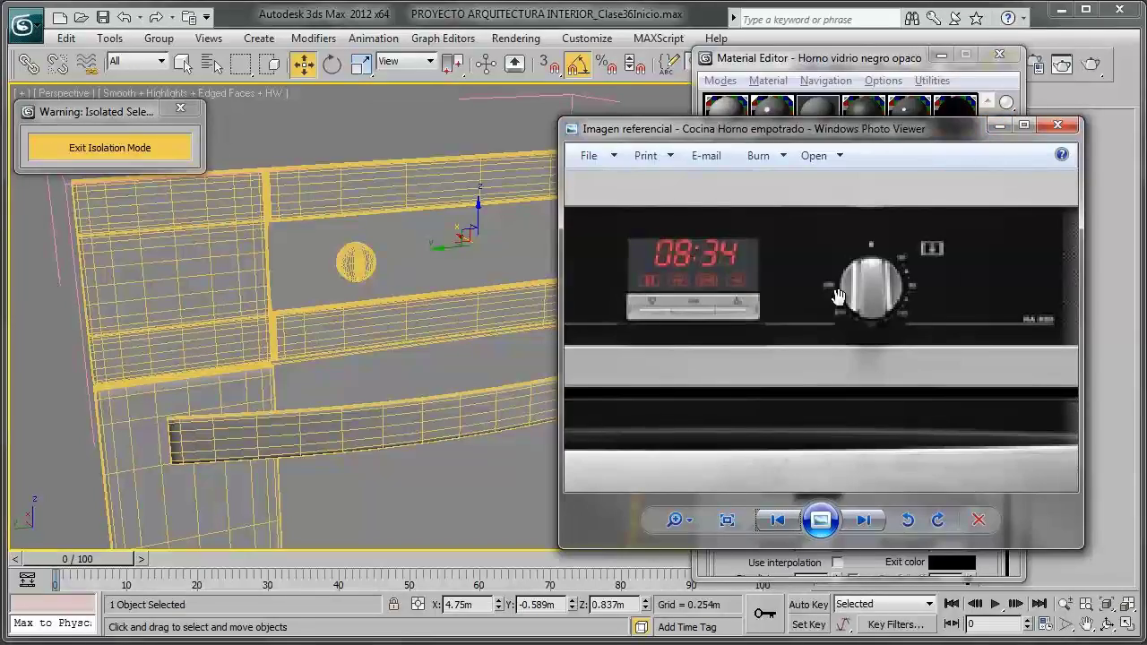
{"action": "scroll", "coordinate": [840, 300], "scroll_direction": "down", "scroll_amount": 2}
Step: Assign 'Horno vidrio negro opaco' to the control panel and orbit to a frontal oven view
{"action": "left_click", "coordinate": [1000, 126]}
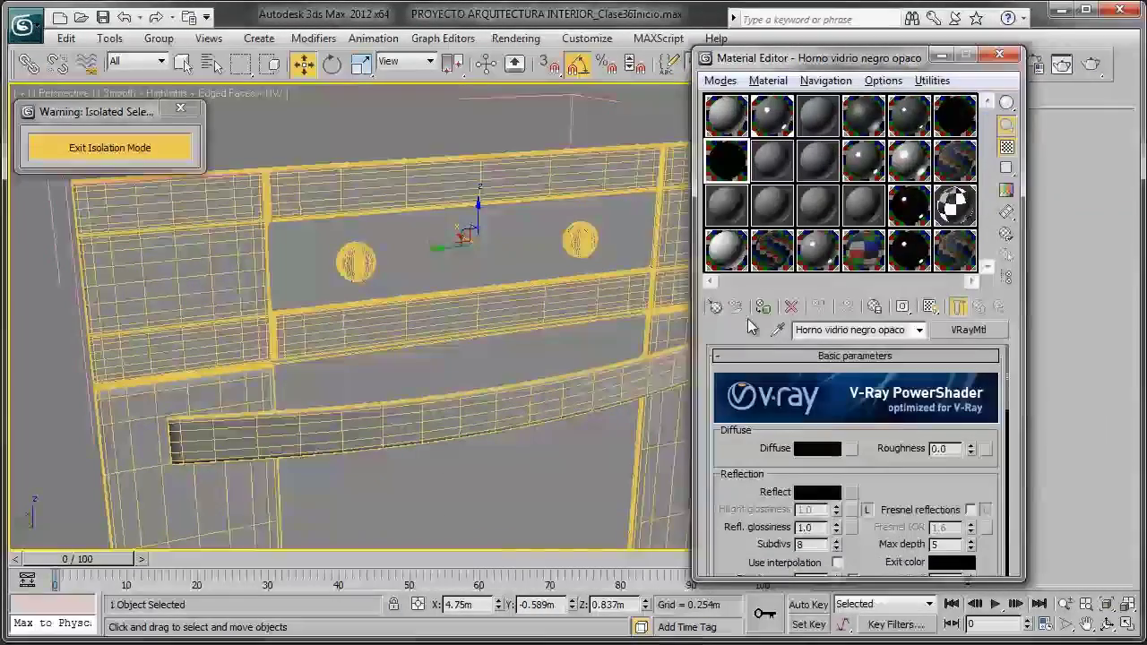
{"action": "left_click", "coordinate": [763, 307]}
{"action": "key", "text": "F4"}
{"action": "scroll", "coordinate": [620, 322], "scroll_direction": "down", "scroll_amount": 2}
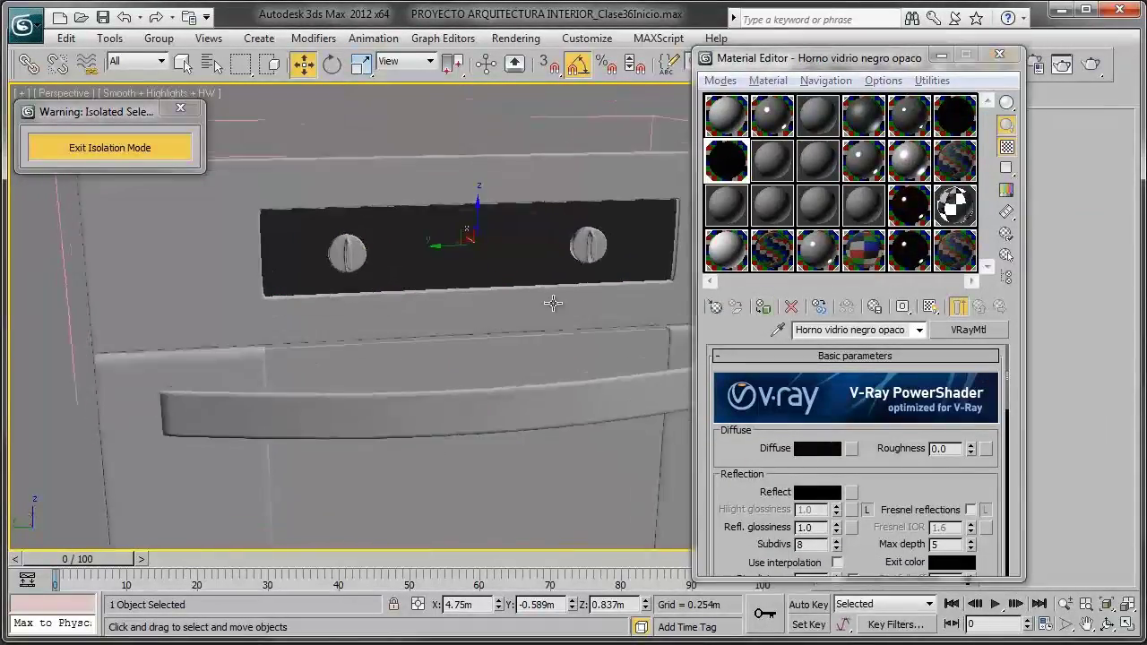
{"action": "mouse_move", "coordinate": [620, 322]}
{"action": "middle_mouse_down", "text": "alt"}
{"action": "mouse_move", "coordinate": [565, 275]}
{"action": "mouse_move", "coordinate": [500, 299]}
{"action": "middle_mouse_up", "text": "alt"}
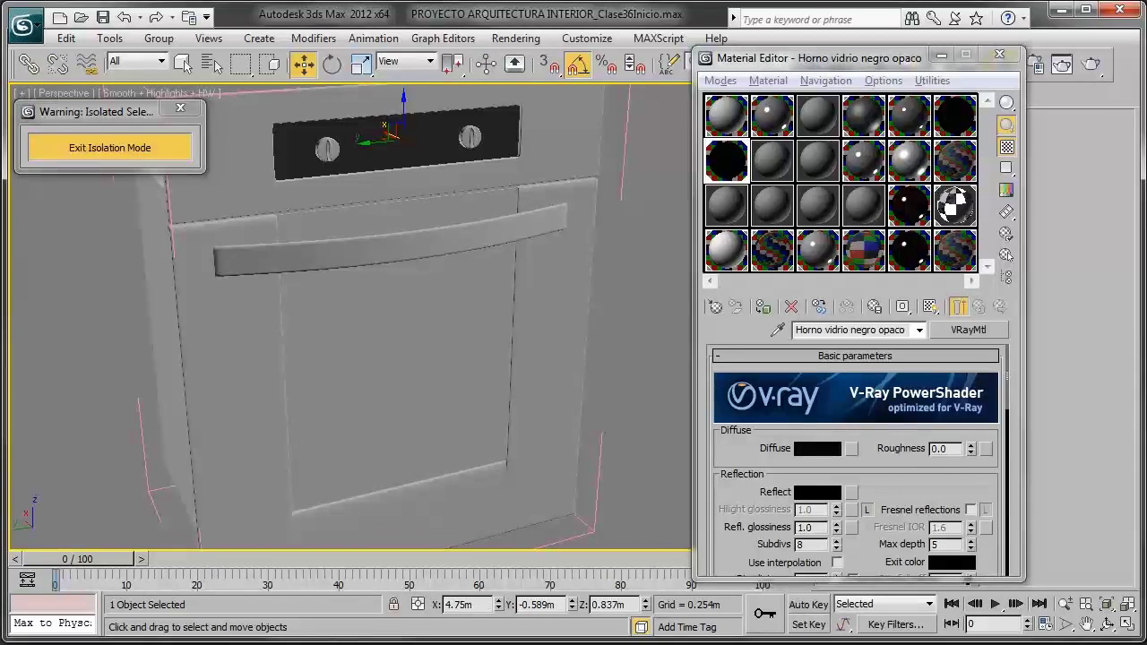
Step: Recheck the oven door in the reference photo, then hide the photo window
{"action": "key", "text": "alt+Tab"}
{"action": "left_click_drag", "start_coordinate": [847, 389], "coordinate": [811, 281]}
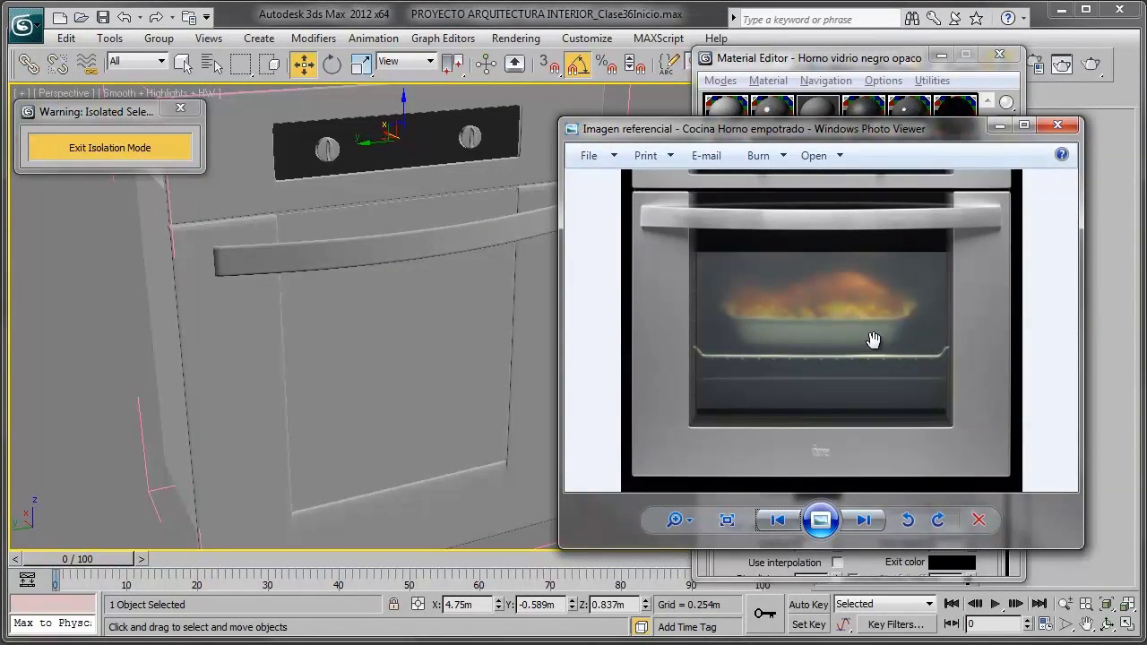
{"action": "left_click", "coordinate": [1001, 130]}
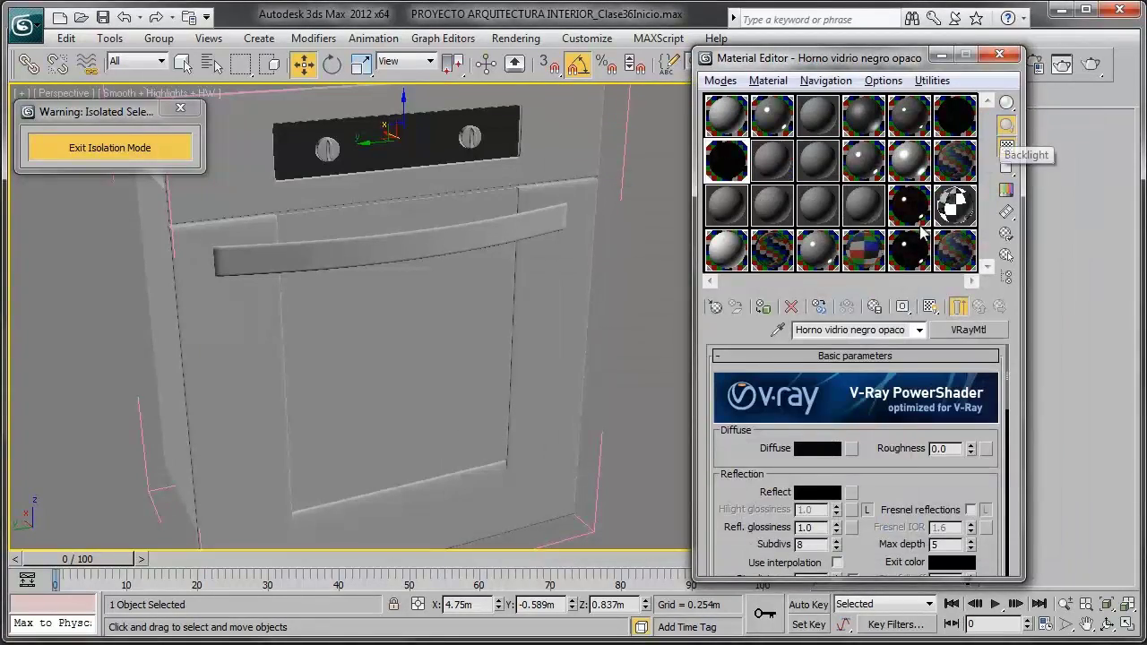
Step: Copy the Vidrio mesa comedor glass into an empty slot and make its diffuse whiter
{"action": "left_click", "coordinate": [883, 263]}
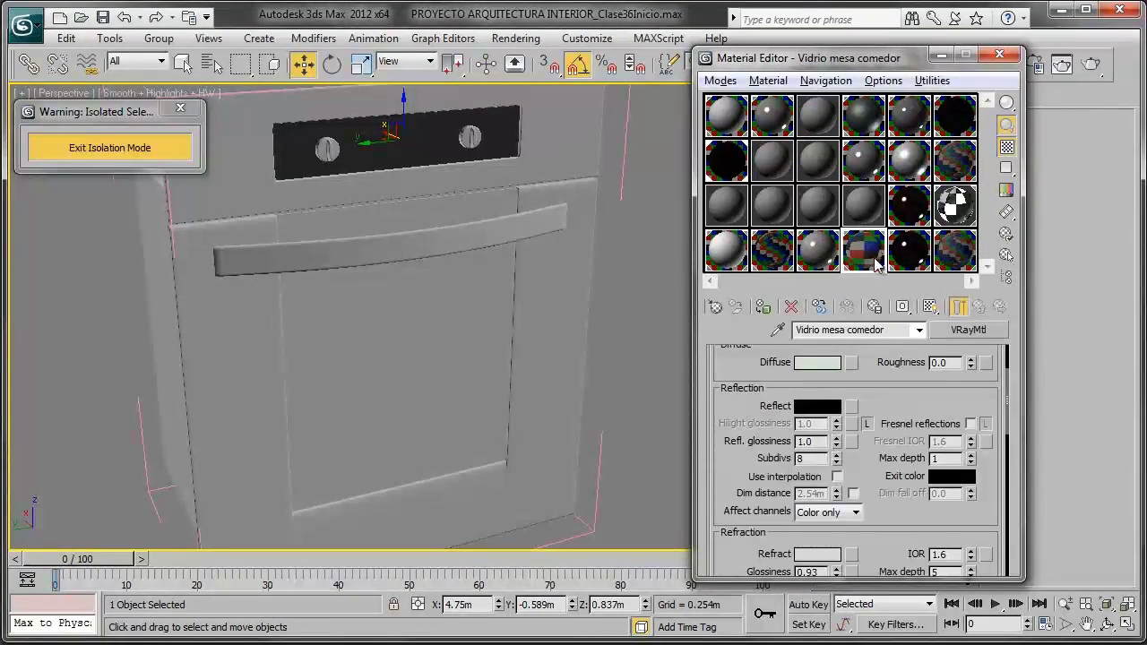
{"action": "left_click_drag", "start_coordinate": [885, 267], "coordinate": [736, 221]}
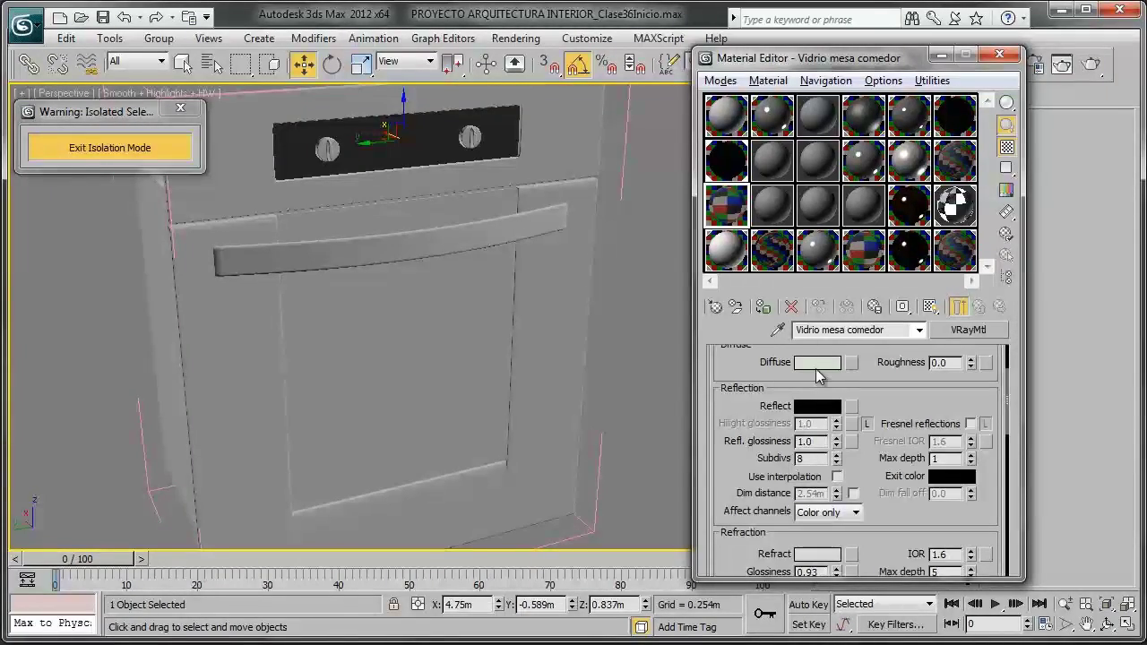
{"action": "left_click", "coordinate": [817, 362]}
{"action": "left_click_drag", "start_coordinate": [865, 242], "coordinate": [866, 260]}
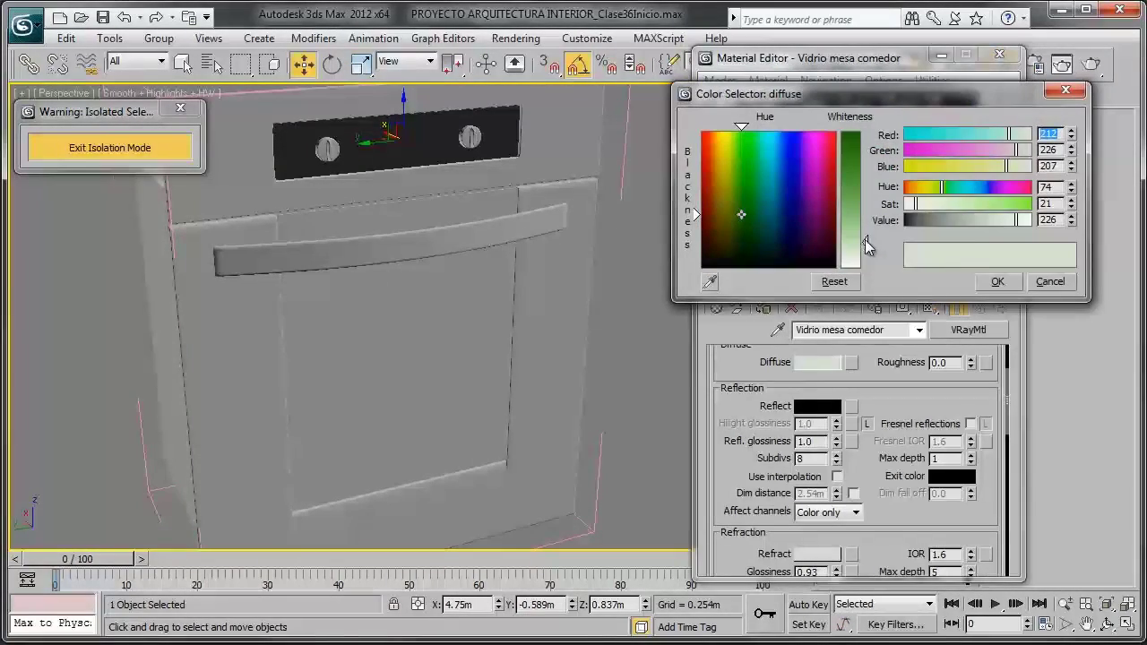
{"action": "left_click", "coordinate": [992, 282]}
Step: Lower the copy's refraction glossiness to 0.85, check the magnified preview, and select the oven door
{"action": "scroll", "coordinate": [860, 421], "scroll_direction": "up", "scroll_amount": 2}
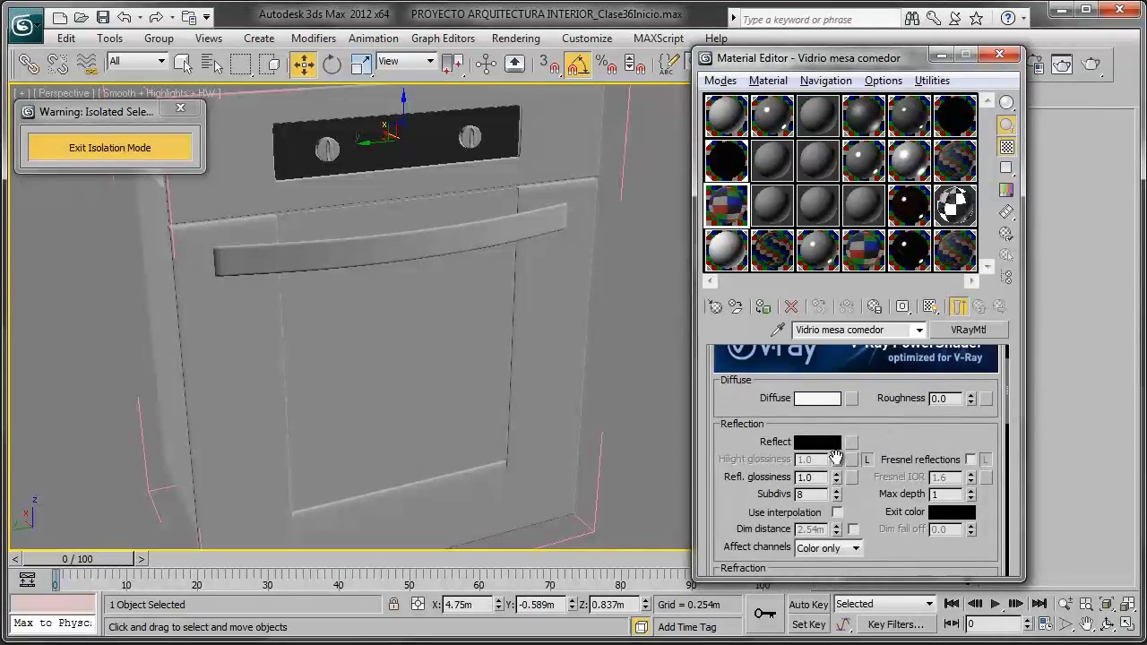
{"action": "double_click", "coordinate": [733, 206]}
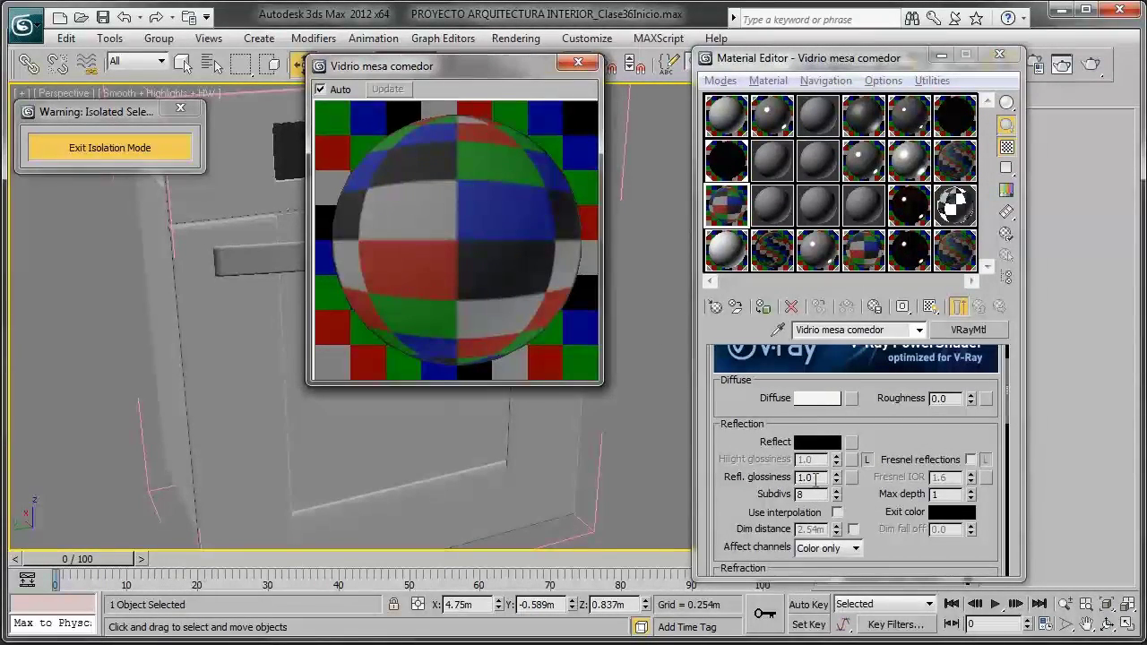
{"action": "left_click_drag", "start_coordinate": [751, 481], "coordinate": [737, 358]}
{"action": "type", "text": "0.85"}
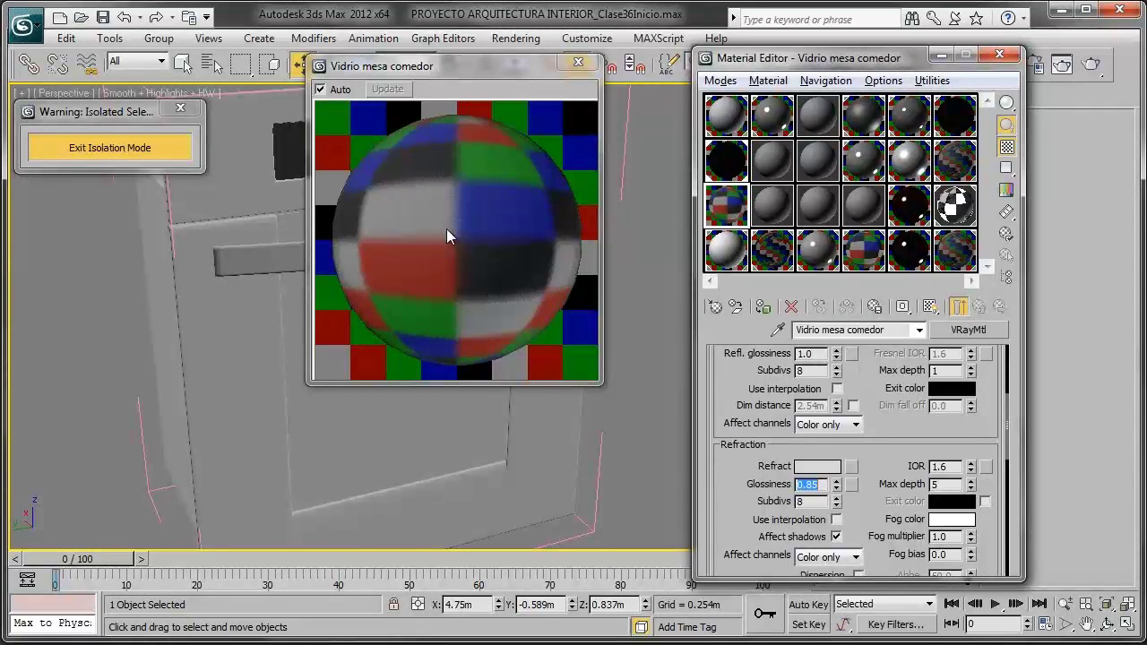
{"action": "left_click", "coordinate": [578, 62]}
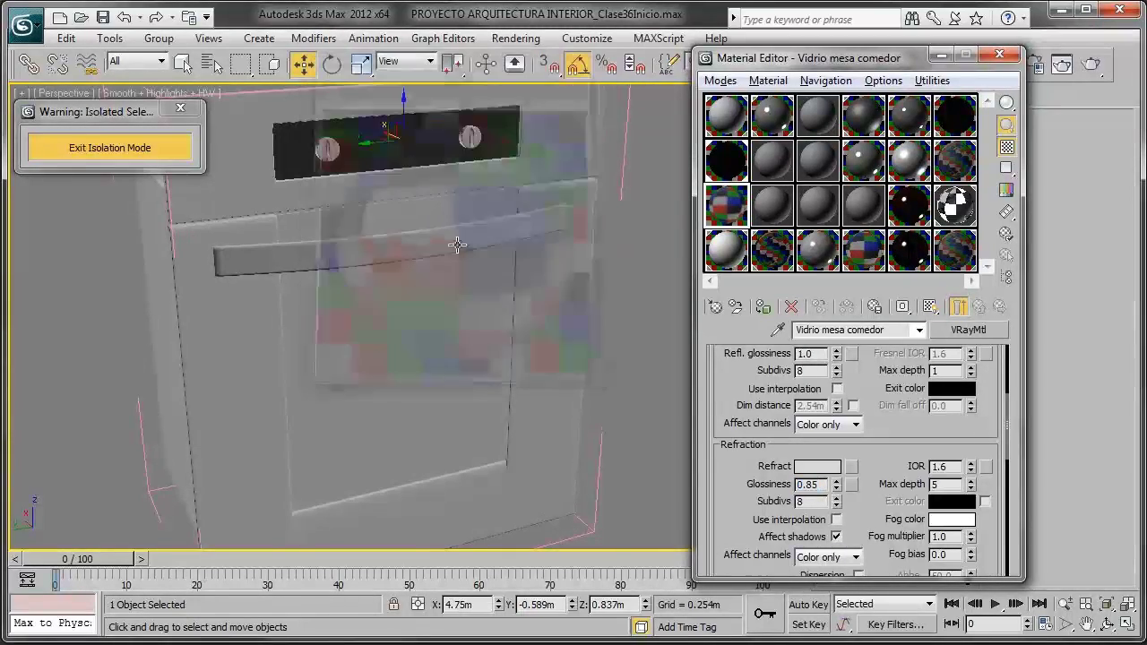
{"action": "left_click", "coordinate": [465, 354]}
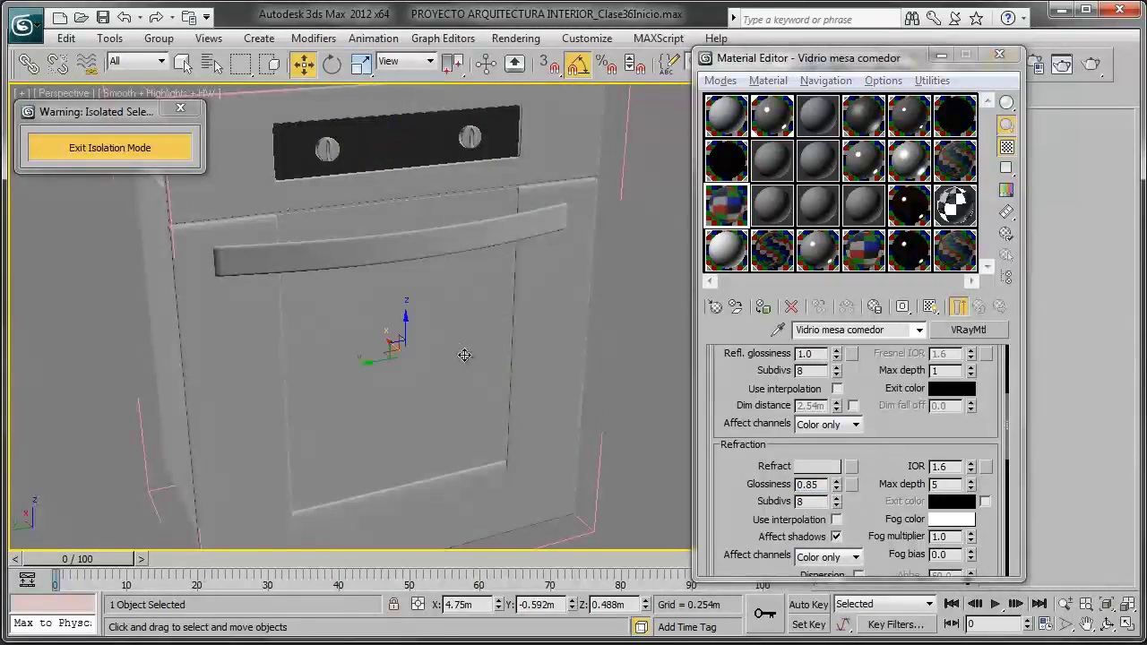
Step: Rename the copied glass 'Horno vidrio' and assign it to the oven door
{"action": "left_click", "coordinate": [762, 307]}
{"action": "middle_click_drag", "start_coordinate": [388, 377], "coordinate": [435, 399], "text": "alt"}
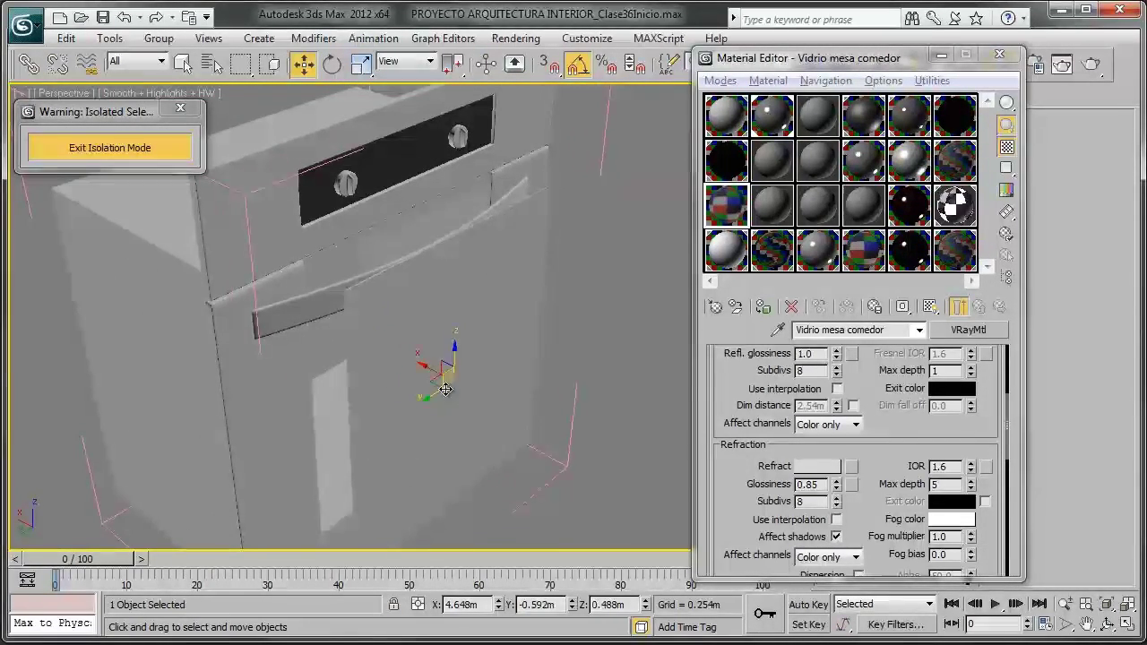
{"action": "left_click", "coordinate": [765, 307]}
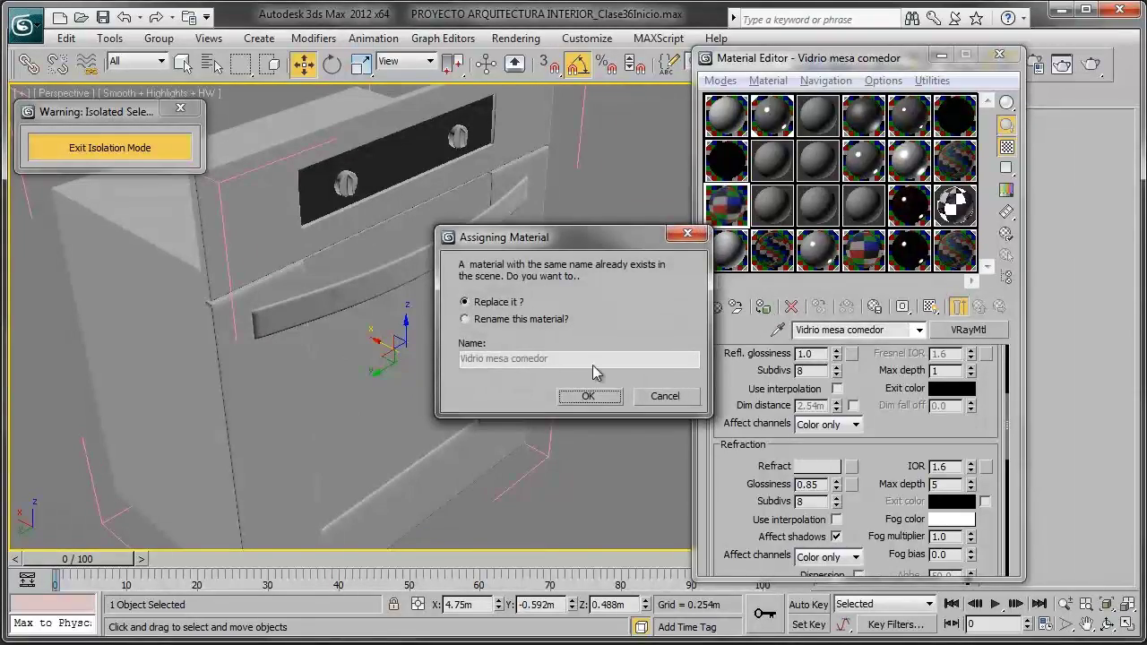
{"action": "left_click", "coordinate": [663, 400]}
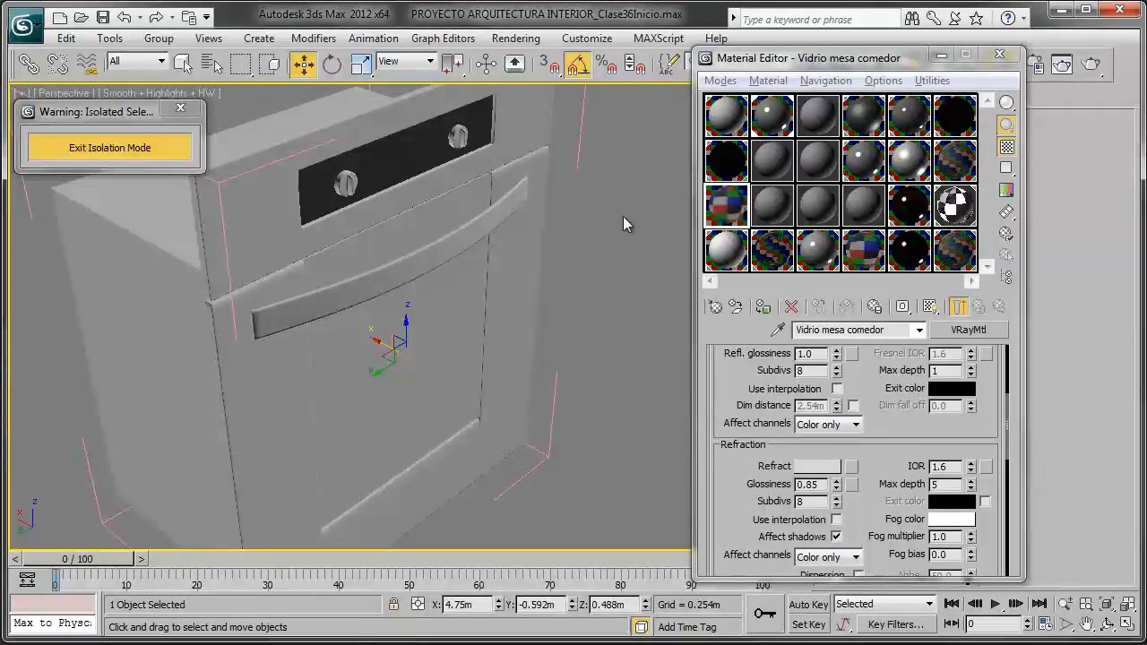
{"action": "left_click_drag", "start_coordinate": [895, 328], "coordinate": [835, 332]}
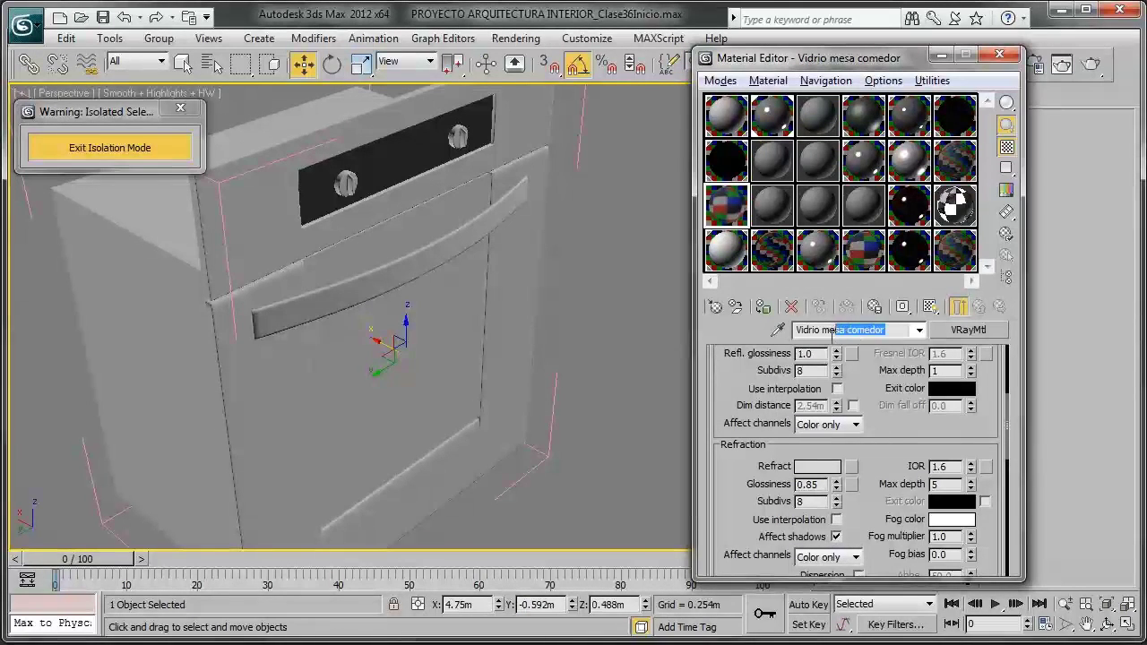
{"action": "type", "text": "H"}
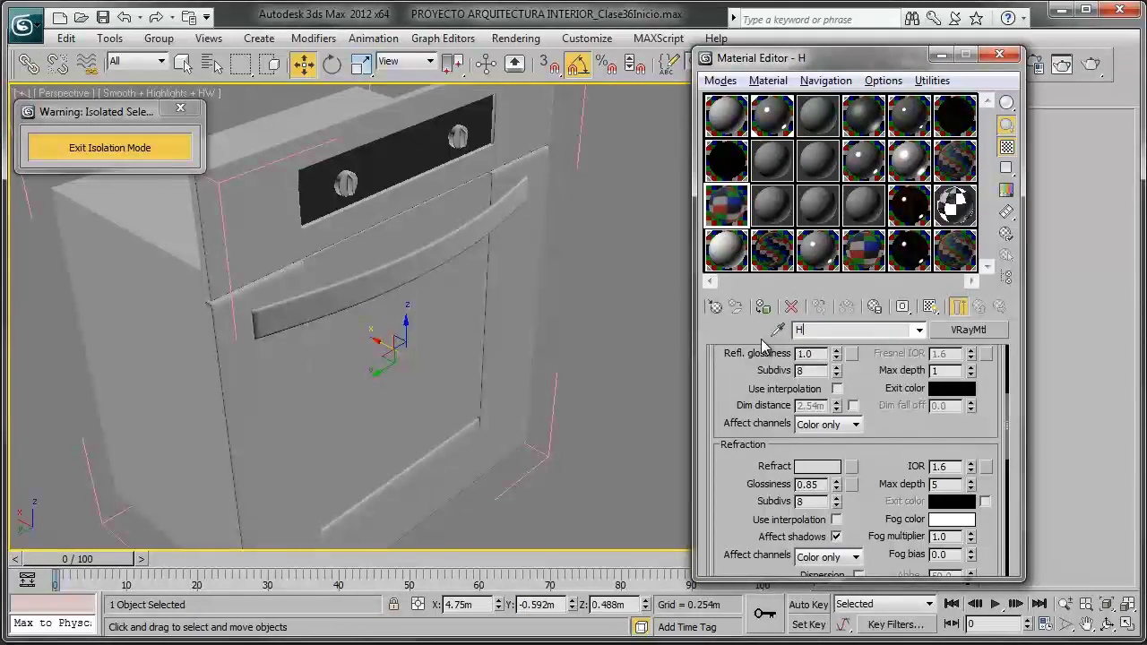
{"action": "type", "text": "orno vidrio"}
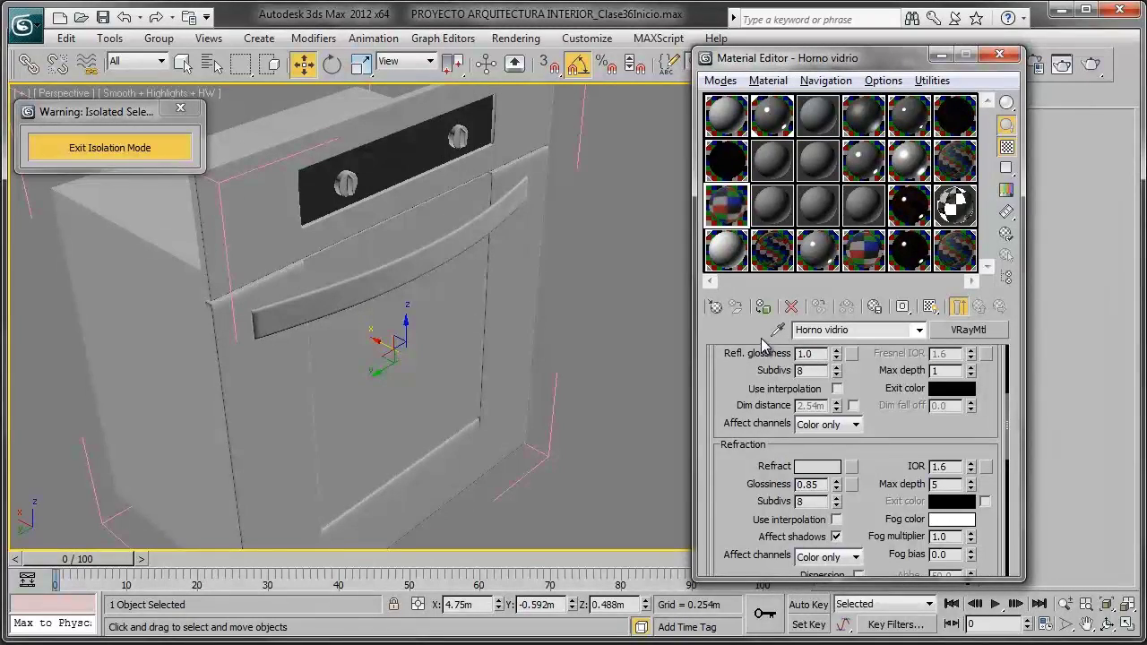
{"action": "left_click", "coordinate": [763, 308]}
Step: Zoom in on the oven front, select the left knob, and show wireframe edges
{"action": "mouse_move", "coordinate": [439, 308]}
{"action": "middle_mouse_down", "text": "alt"}
{"action": "mouse_move", "coordinate": [361, 260]}
{"action": "mouse_move", "coordinate": [455, 266]}
{"action": "middle_mouse_up", "text": "alt"}
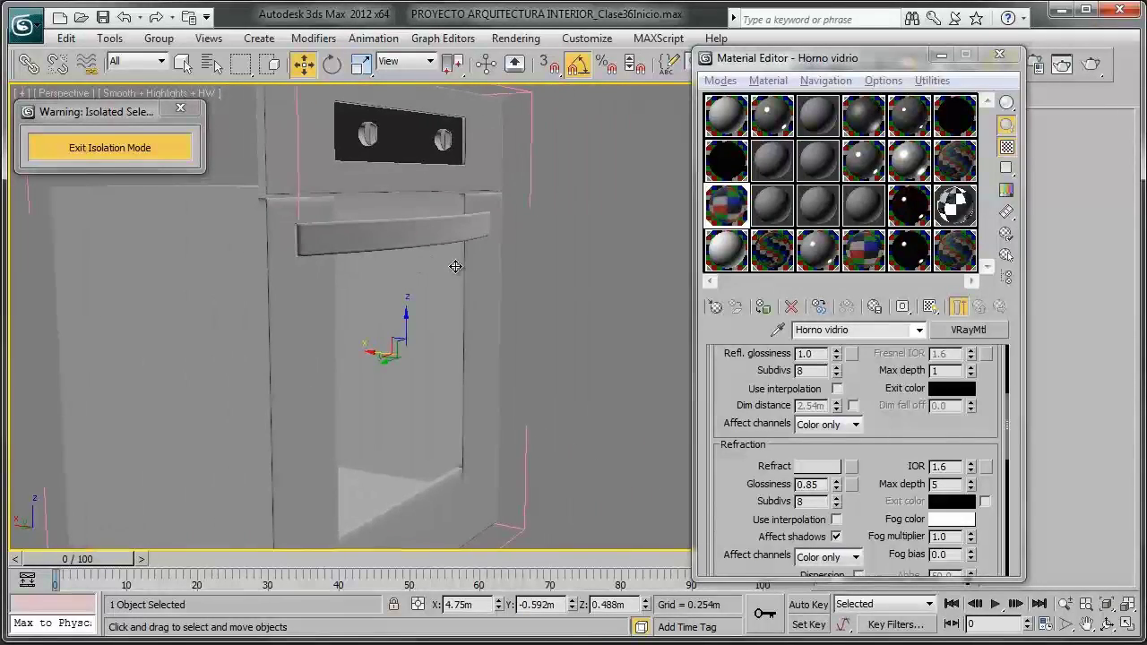
{"action": "left_click", "coordinate": [629, 276]}
{"action": "scroll", "coordinate": [479, 302], "scroll_direction": "up", "scroll_amount": 3}
{"action": "scroll", "coordinate": [448, 376], "scroll_direction": "up", "scroll_amount": 3}
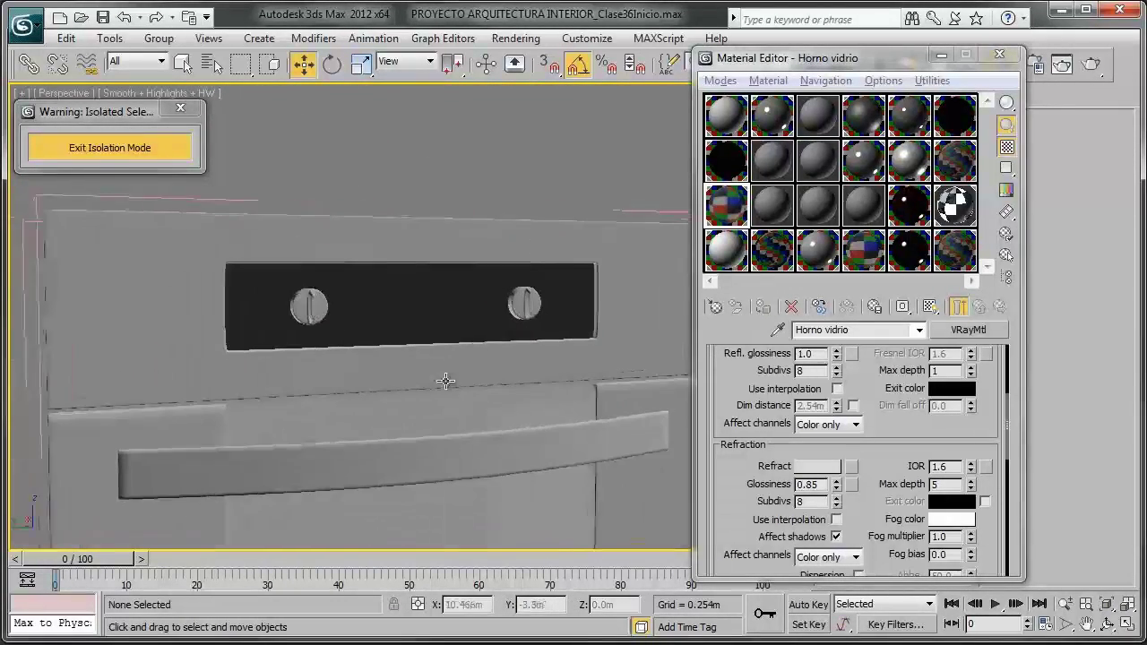
{"action": "scroll", "coordinate": [372, 358], "scroll_direction": "up", "scroll_amount": 2}
{"action": "left_click", "coordinate": [295, 309]}
{"action": "key", "text": "F4"}
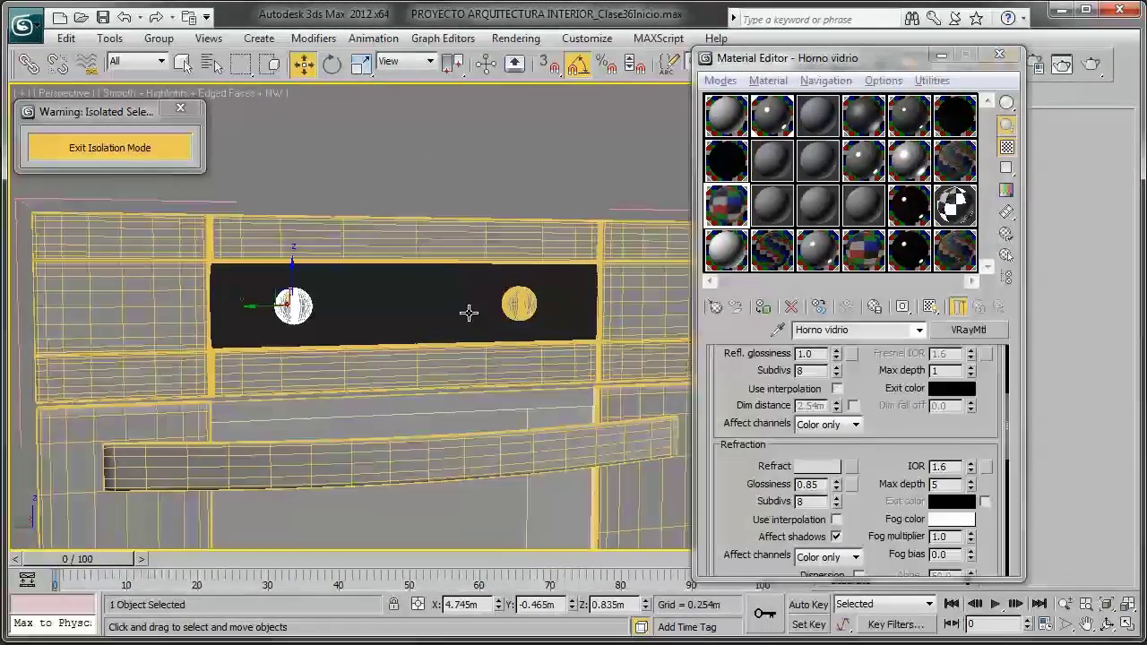
Step: Copy Cocina tope encendedores, rename it 'Horno encendedores' and apply it to both knobs
{"action": "left_click", "coordinate": [506, 307], "text": "ctrl"}
{"action": "left_click", "coordinate": [865, 166]}
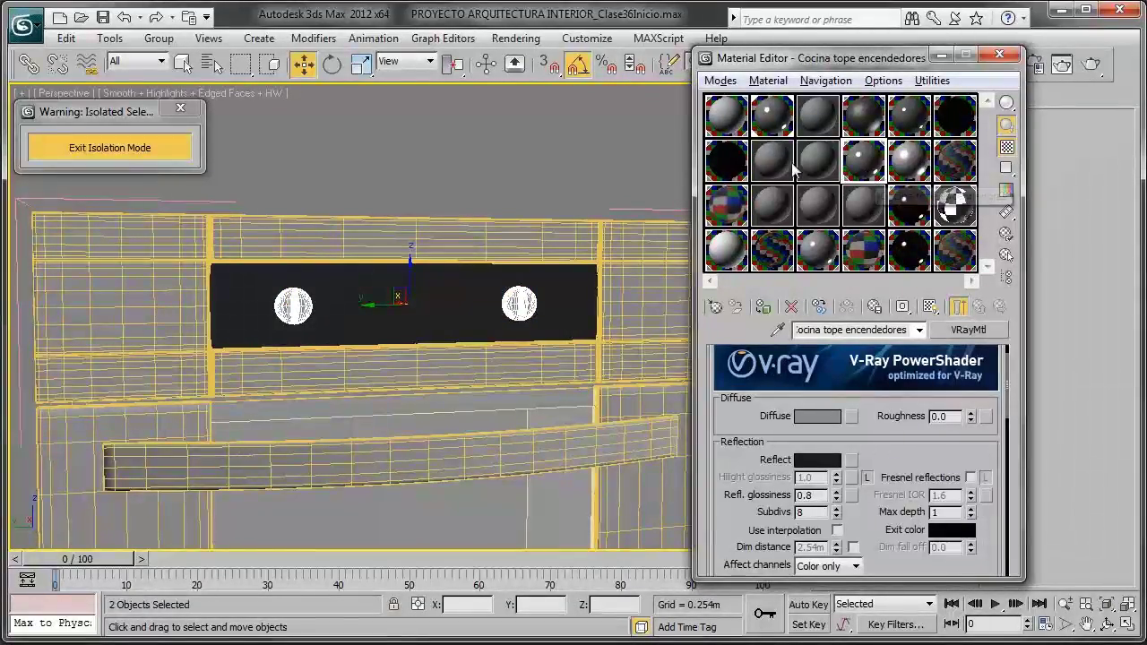
{"action": "left_click_drag", "start_coordinate": [864, 170], "coordinate": [770, 162]}
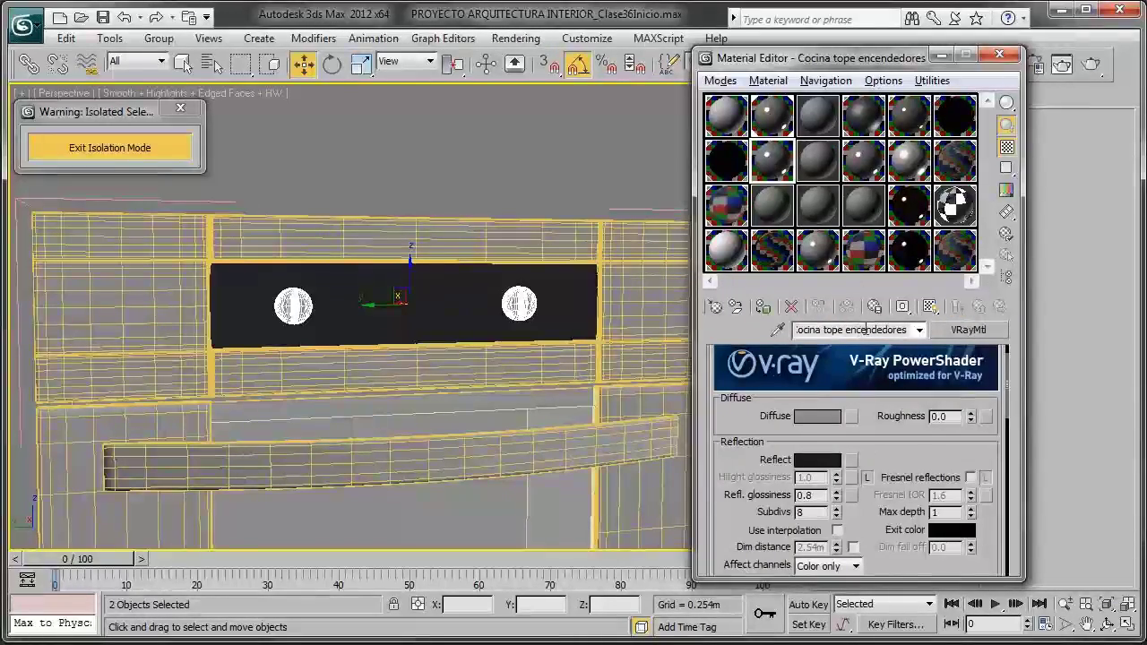
{"action": "left_click_drag", "start_coordinate": [849, 329], "coordinate": [717, 309]}
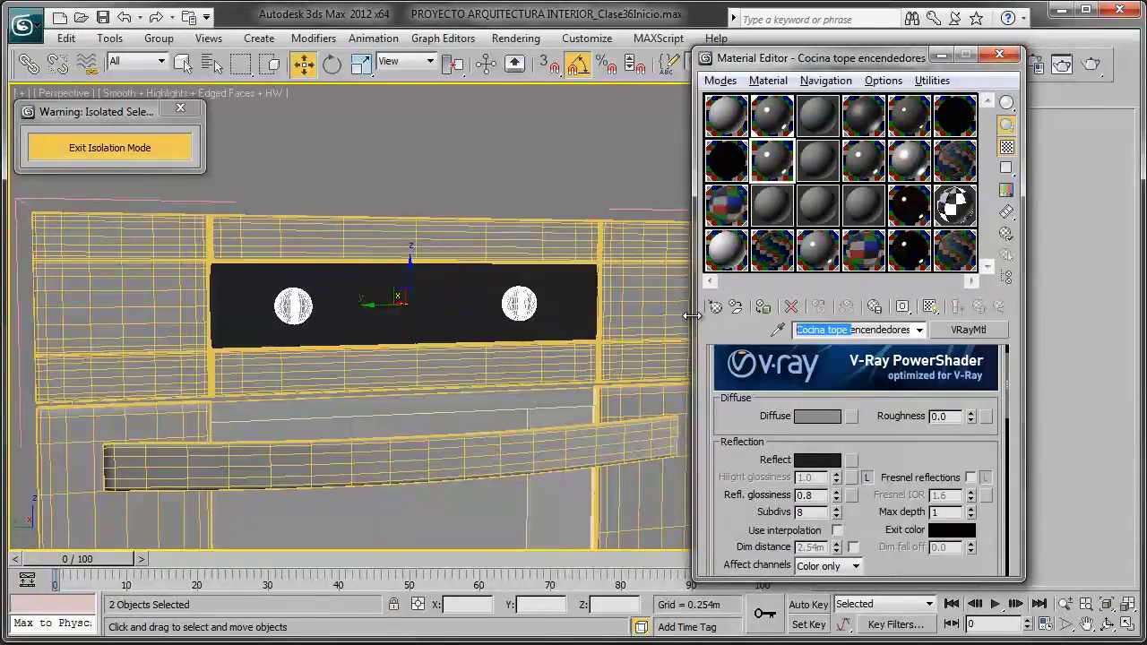
{"action": "type", "text": "Horno"}
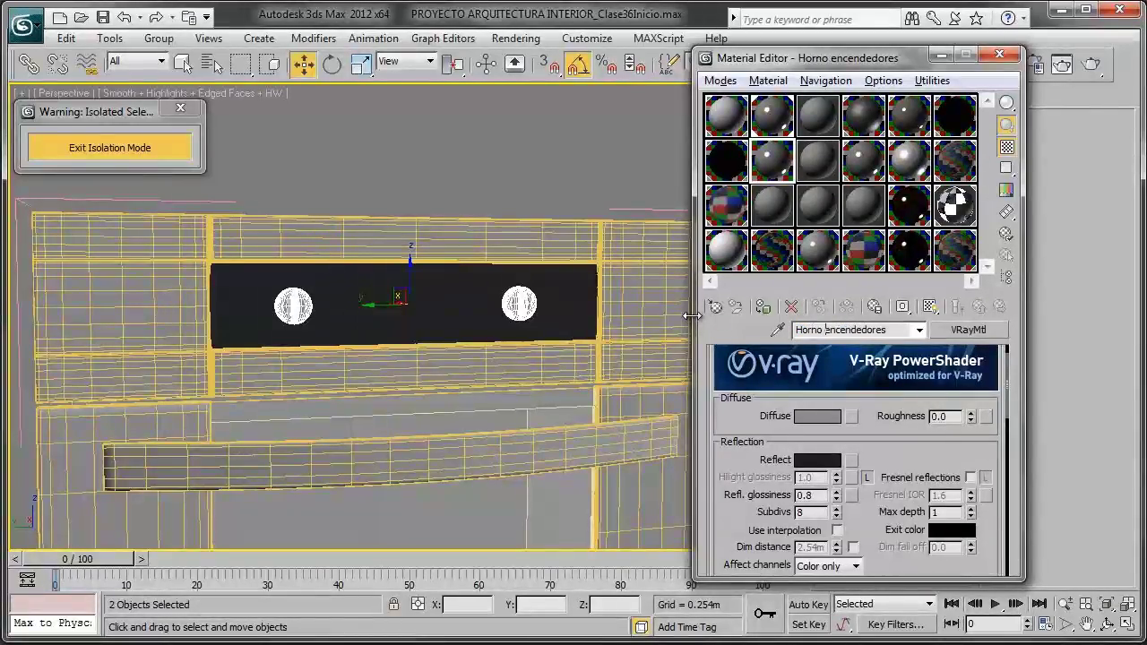
{"action": "left_click", "coordinate": [764, 307]}
Step: Hide the wireframe edges and select the Horno mat principal material slot
{"action": "scroll", "coordinate": [529, 269], "scroll_direction": "down", "scroll_amount": 3}
{"action": "key", "text": "F4"}
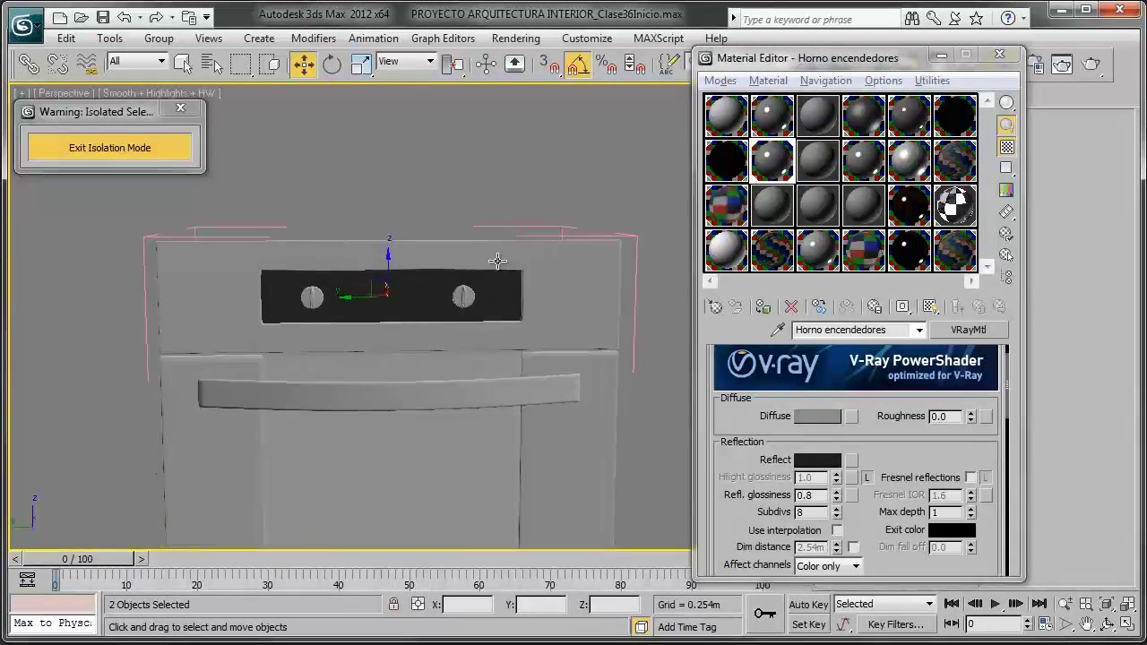
{"action": "scroll", "coordinate": [528, 291], "scroll_direction": "up", "scroll_amount": 1}
{"action": "left_click", "coordinate": [763, 129]}
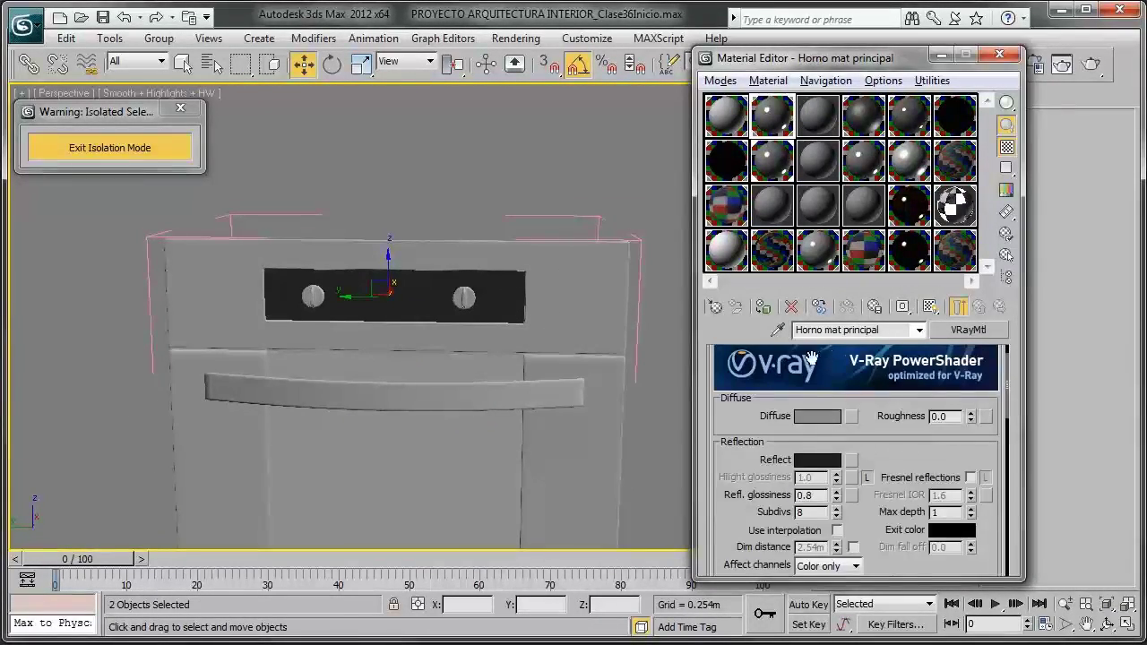
Step: Darken the Horno mat principal diffuse colour to grey 107
{"action": "left_click", "coordinate": [823, 419]}
{"action": "left_click_drag", "start_coordinate": [868, 211], "coordinate": [858, 200]}
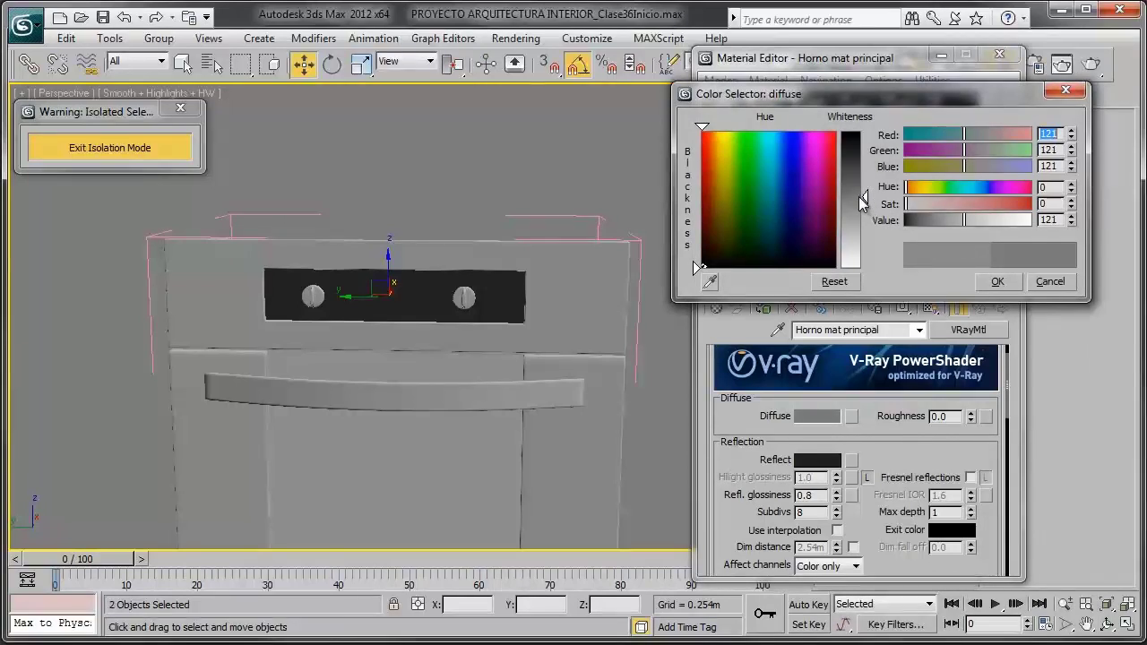
{"action": "left_click", "coordinate": [997, 281]}
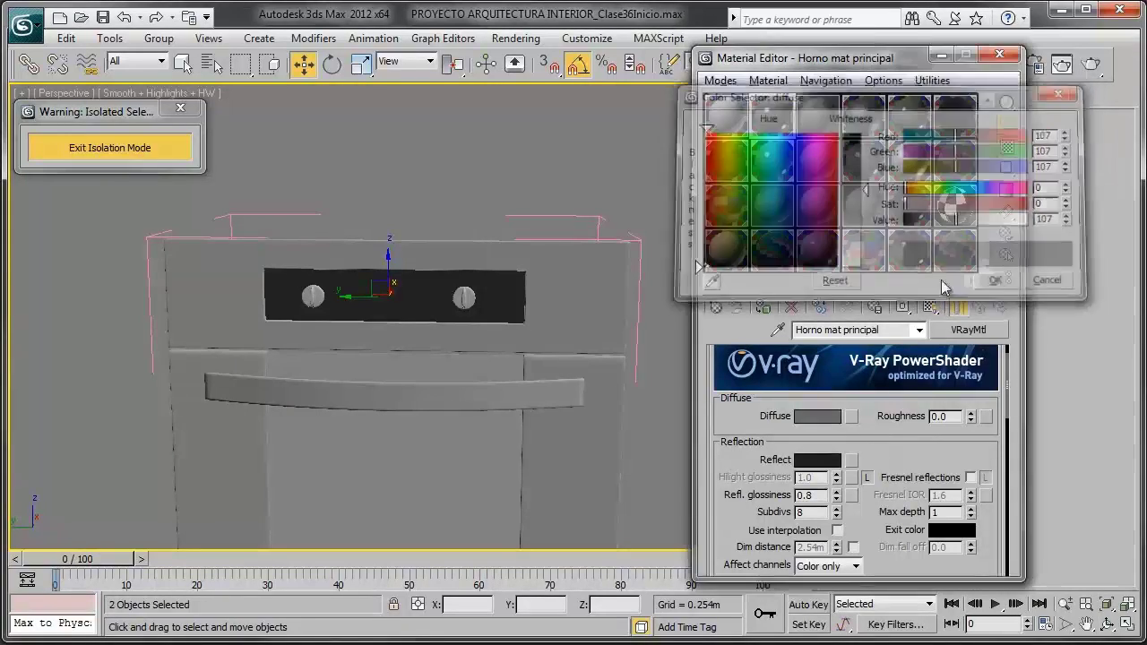
{"action": "mouse_move", "coordinate": [499, 239]}
{"action": "middle_mouse_down", "text": "alt"}
{"action": "mouse_move", "coordinate": [407, 260]}
{"action": "mouse_move", "coordinate": [512, 269]}
{"action": "mouse_move", "coordinate": [532, 290]}
{"action": "middle_mouse_up", "text": "alt"}
{"action": "scroll", "coordinate": [456, 248], "scroll_direction": "up", "scroll_amount": 3}
Step: Bring the control panel into view, close the Material Editor, and turn wireframe edges on
{"action": "middle_click_drag", "start_coordinate": [456, 248], "coordinate": [491, 397]}
{"action": "scroll", "coordinate": [491, 397], "scroll_direction": "up", "scroll_amount": 2}
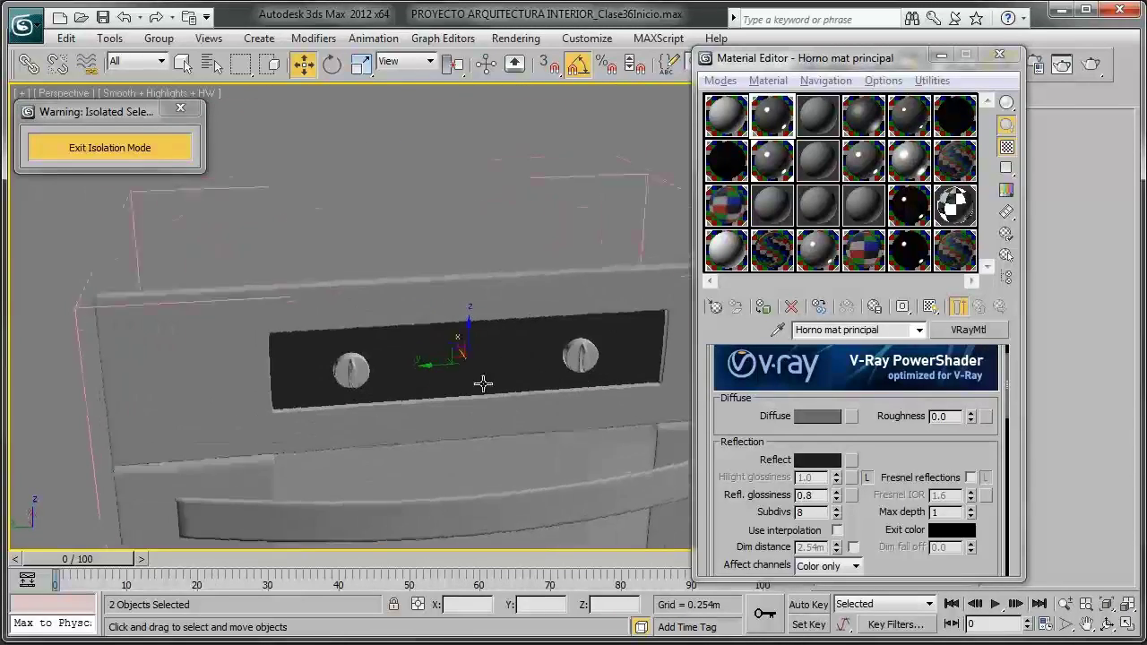
{"action": "scroll", "coordinate": [481, 384], "scroll_direction": "up", "scroll_amount": 3}
{"action": "scroll", "coordinate": [499, 367], "scroll_direction": "up", "scroll_amount": 3}
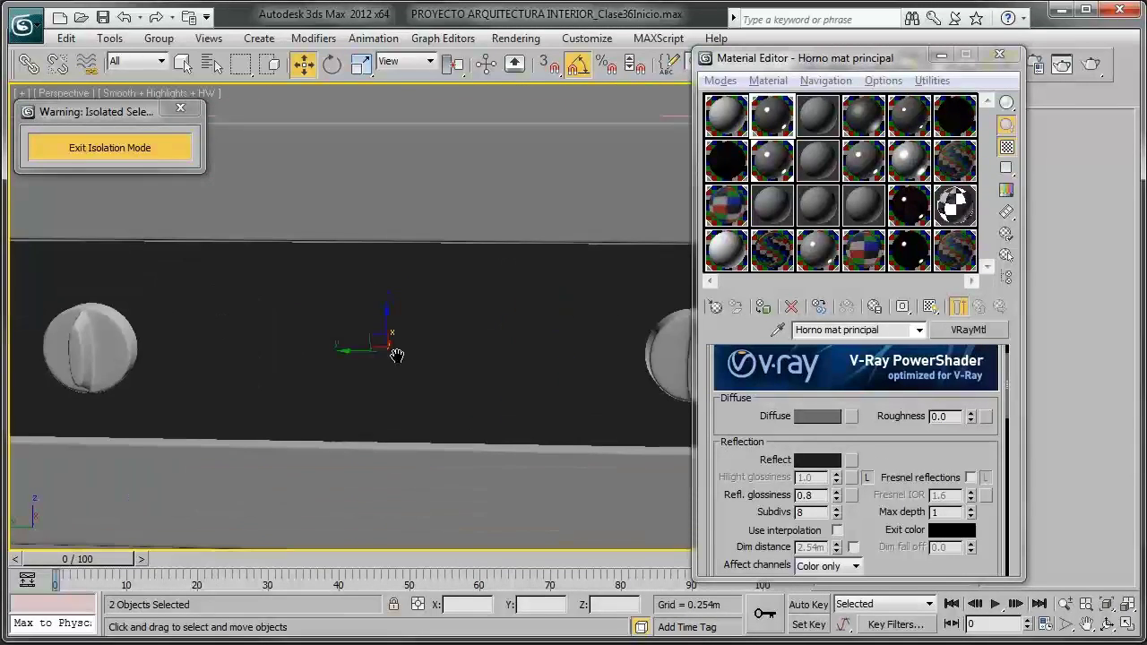
{"action": "left_click", "coordinate": [941, 55]}
{"action": "key", "text": "F4"}
{"action": "middle_click_drag", "start_coordinate": [523, 314], "coordinate": [513, 320]}
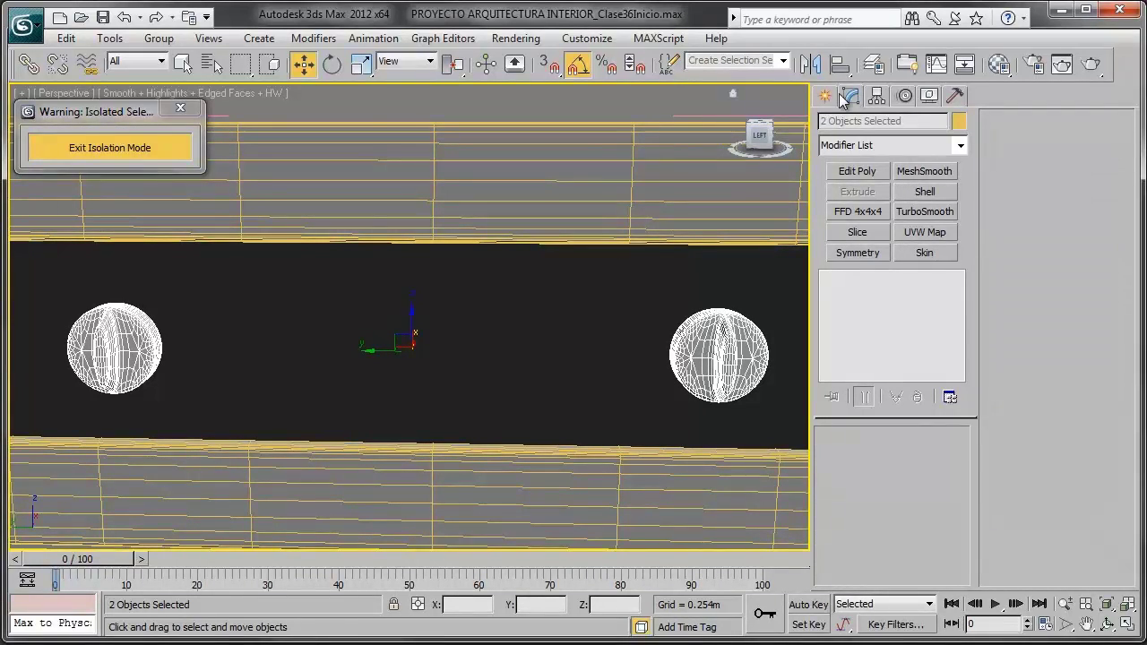
Step: Draw a 0.044m × 0.064m AutoGrid rectangle on the black panel, centred between the knobs
{"action": "left_click", "coordinate": [831, 96]}
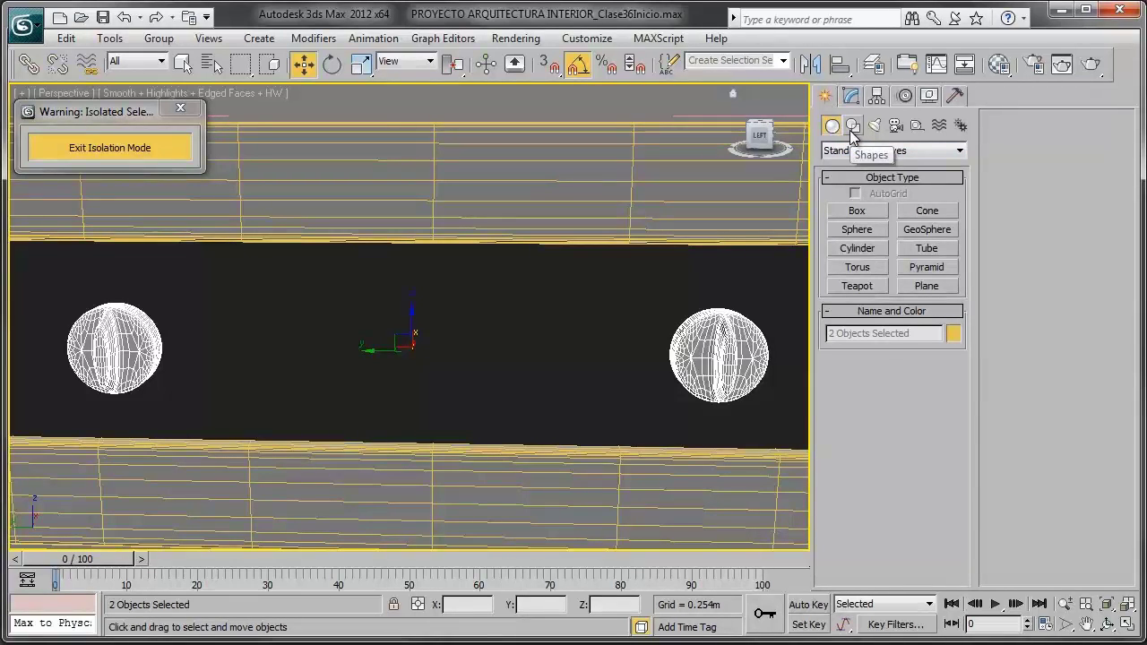
{"action": "left_click", "coordinate": [852, 128]}
{"action": "left_click", "coordinate": [916, 227]}
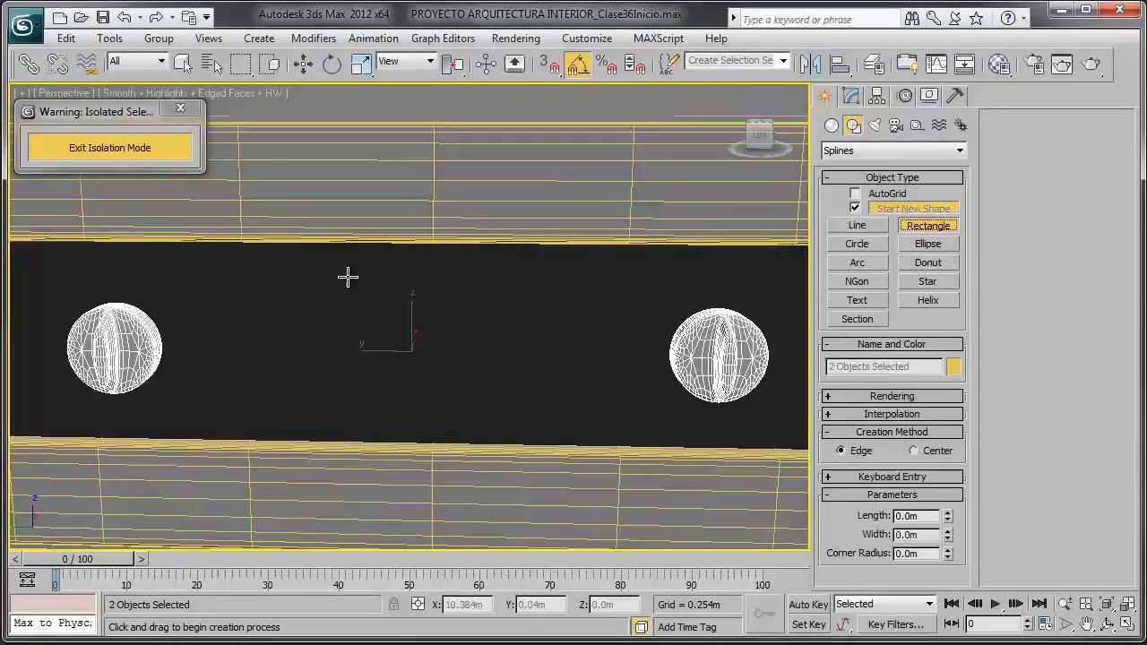
{"action": "left_click", "coordinate": [856, 195]}
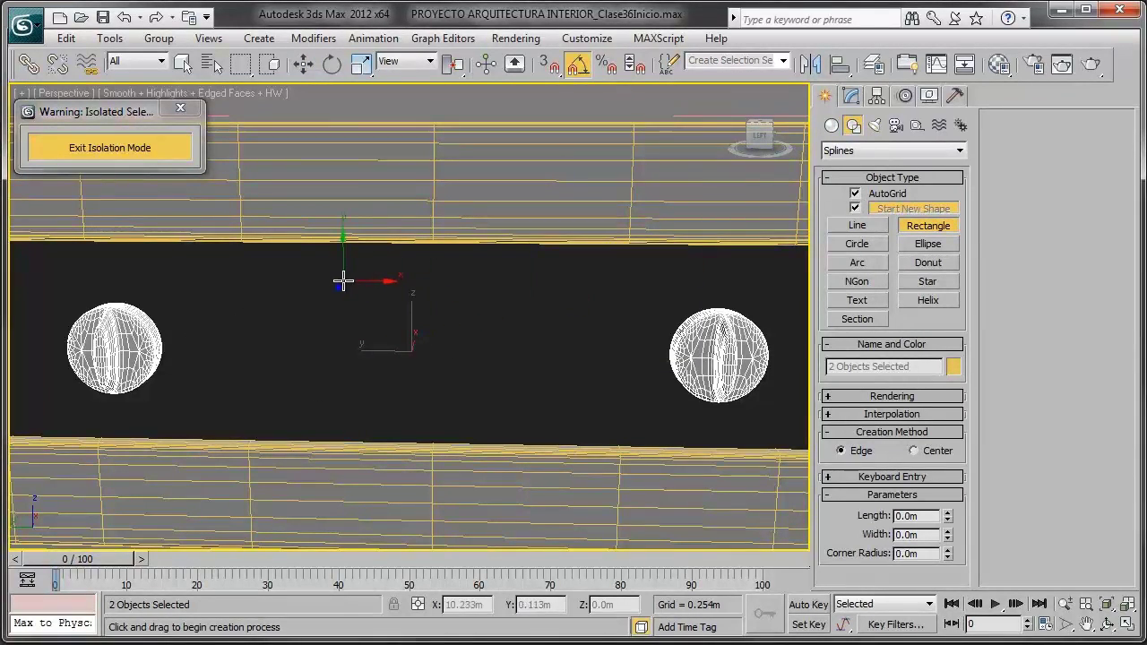
{"action": "left_click_drag", "start_coordinate": [343, 278], "coordinate": [515, 403]}
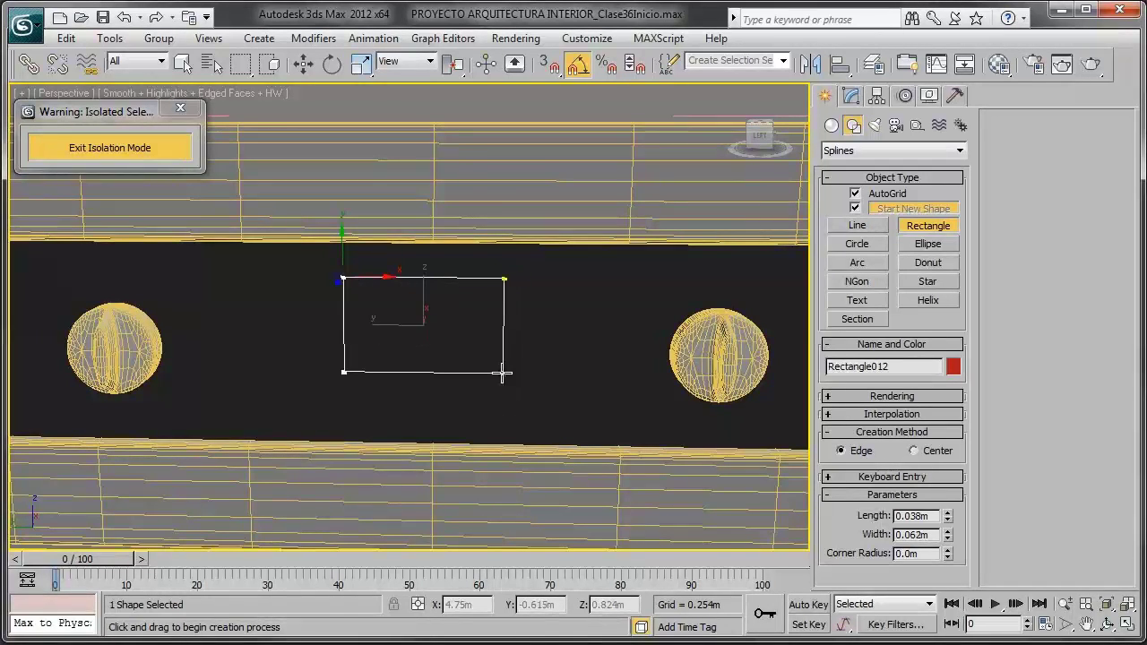
{"action": "left_click_drag", "start_coordinate": [514, 403], "coordinate": [507, 386]}
{"action": "key", "text": "w"}
{"action": "left_click_drag", "start_coordinate": [411, 320], "coordinate": [392, 329]}
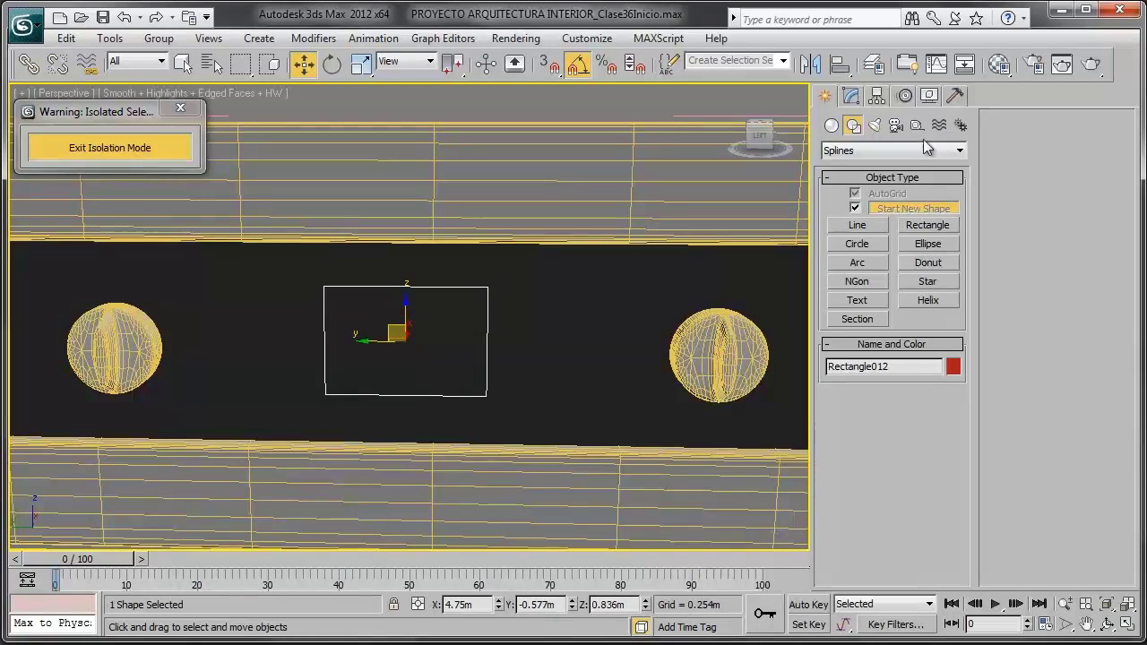
{"action": "left_click", "coordinate": [851, 97]}
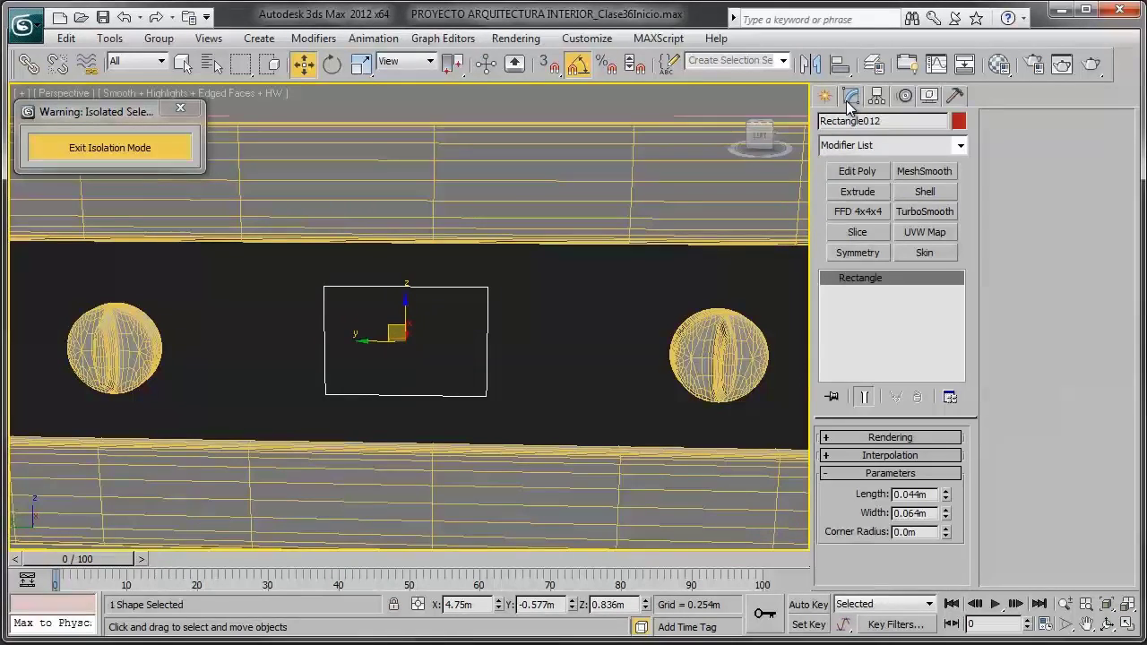
Step: Make the rectangle renderable in renderer and viewport with a Rectangular section
{"action": "left_click", "coordinate": [878, 437]}
{"action": "left_click", "coordinate": [875, 452]}
{"action": "left_click", "coordinate": [875, 465]}
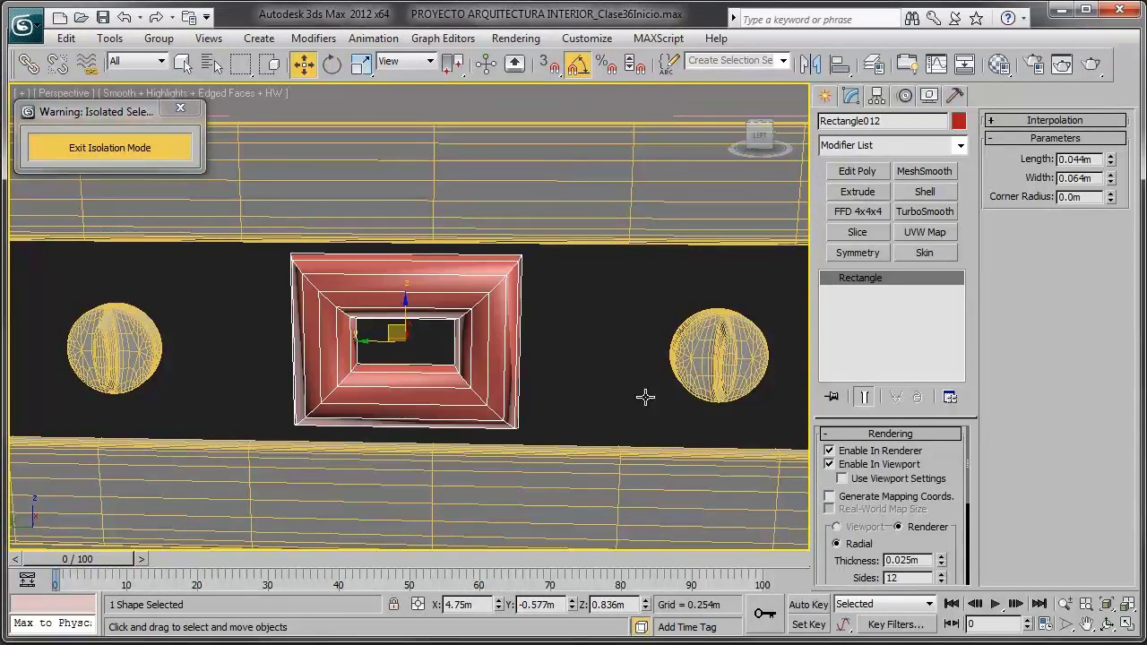
{"action": "mouse_move", "coordinate": [558, 324]}
{"action": "middle_mouse_down", "text": "alt"}
{"action": "mouse_move", "coordinate": [487, 314]}
{"action": "mouse_move", "coordinate": [537, 323]}
{"action": "middle_mouse_up", "text": "alt"}
{"action": "scroll", "coordinate": [863, 527], "scroll_direction": "down", "scroll_amount": 2}
{"action": "scroll", "coordinate": [864, 529], "scroll_direction": "down", "scroll_amount": 2}
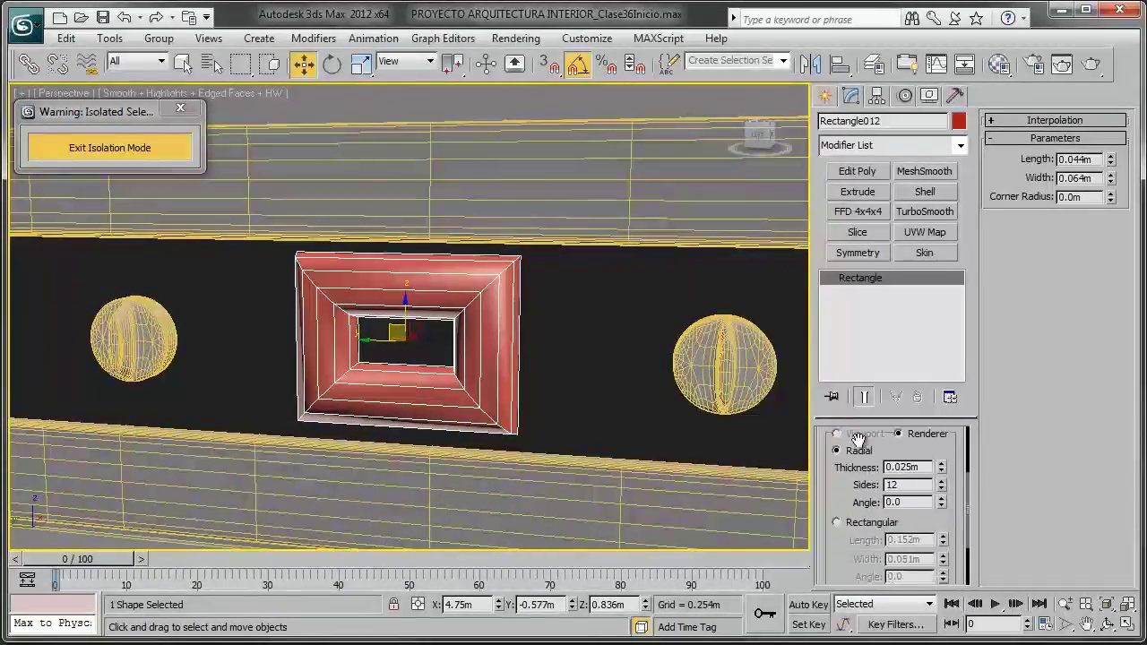
{"action": "left_click", "coordinate": [871, 523]}
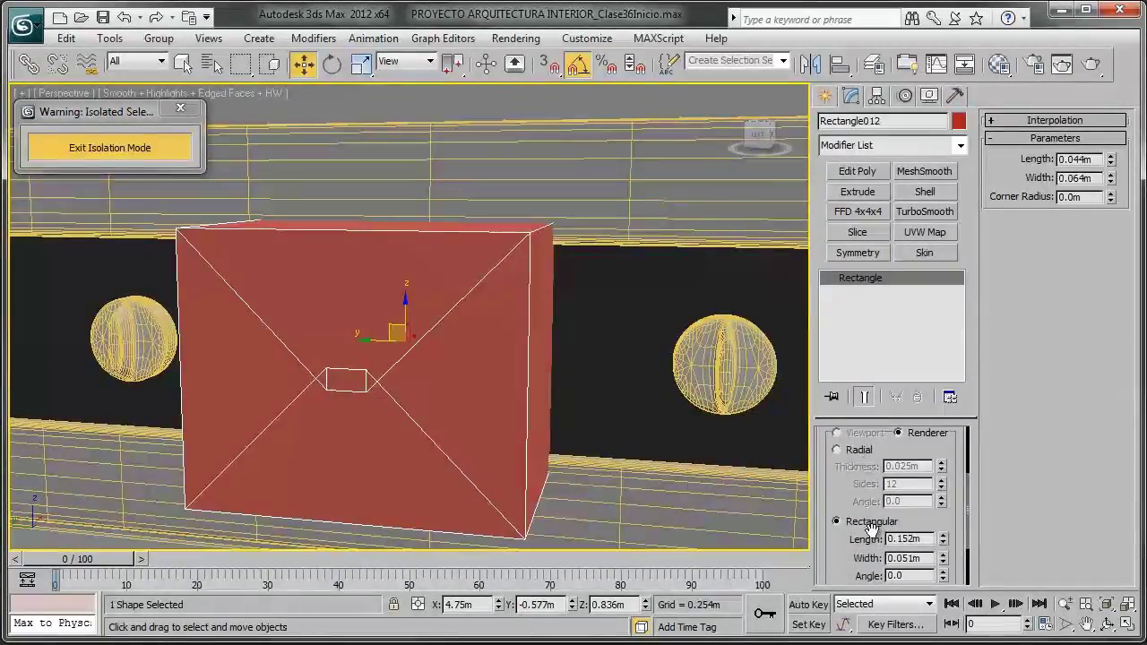
Step: Set the rectangular section to Length 0.003 and Width 0.007 for a thin frame
{"action": "mouse_move", "coordinate": [569, 375]}
{"action": "middle_mouse_down", "text": "alt"}
{"action": "mouse_move", "coordinate": [519, 402]}
{"action": "mouse_move", "coordinate": [571, 376]}
{"action": "mouse_move", "coordinate": [627, 394]}
{"action": "middle_mouse_up", "text": "alt"}
{"action": "key", "text": "F3"}
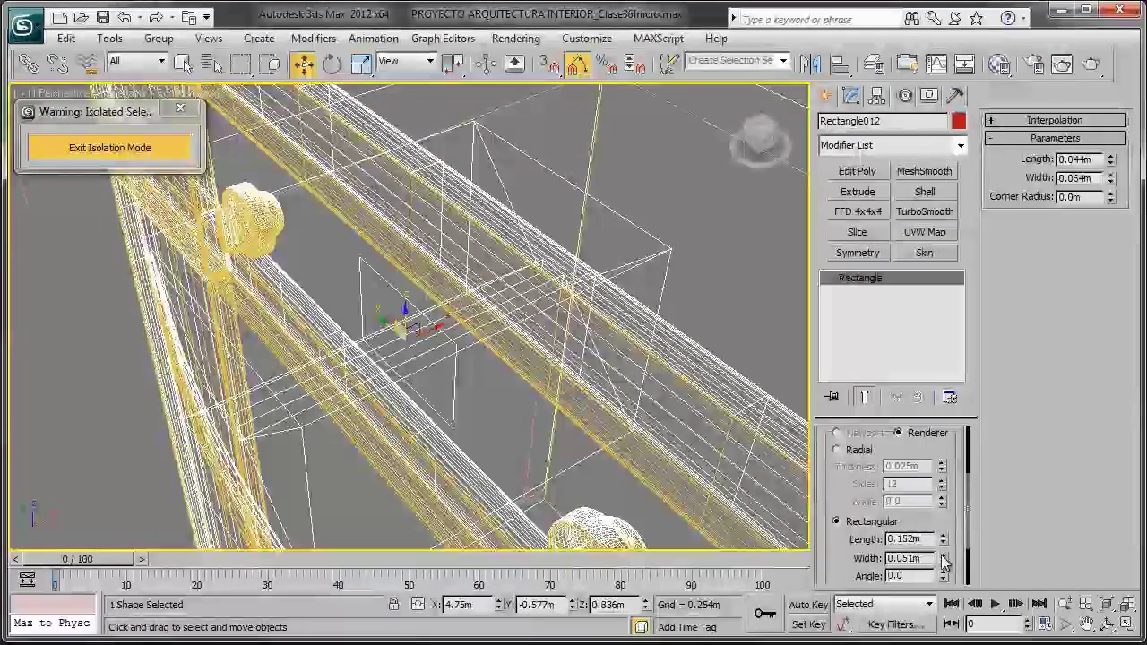
{"action": "left_click_drag", "start_coordinate": [942, 557], "coordinate": [941, 565]}
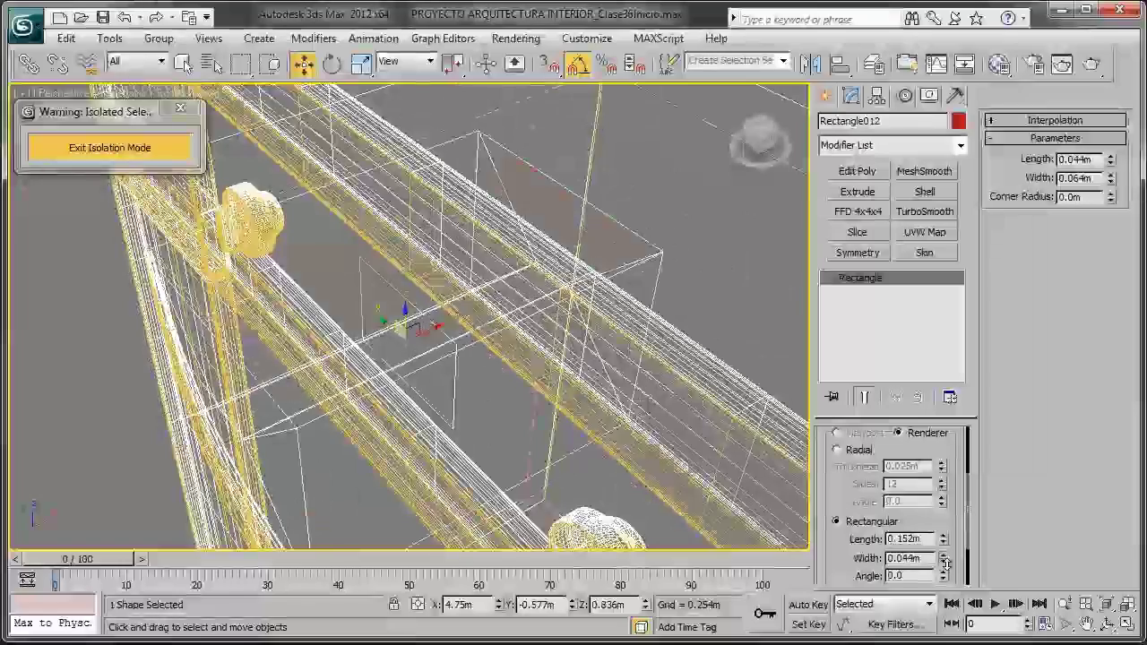
{"action": "key", "text": "F3"}
{"action": "middle_click_drag", "start_coordinate": [677, 502], "coordinate": [499, 318], "text": "alt"}
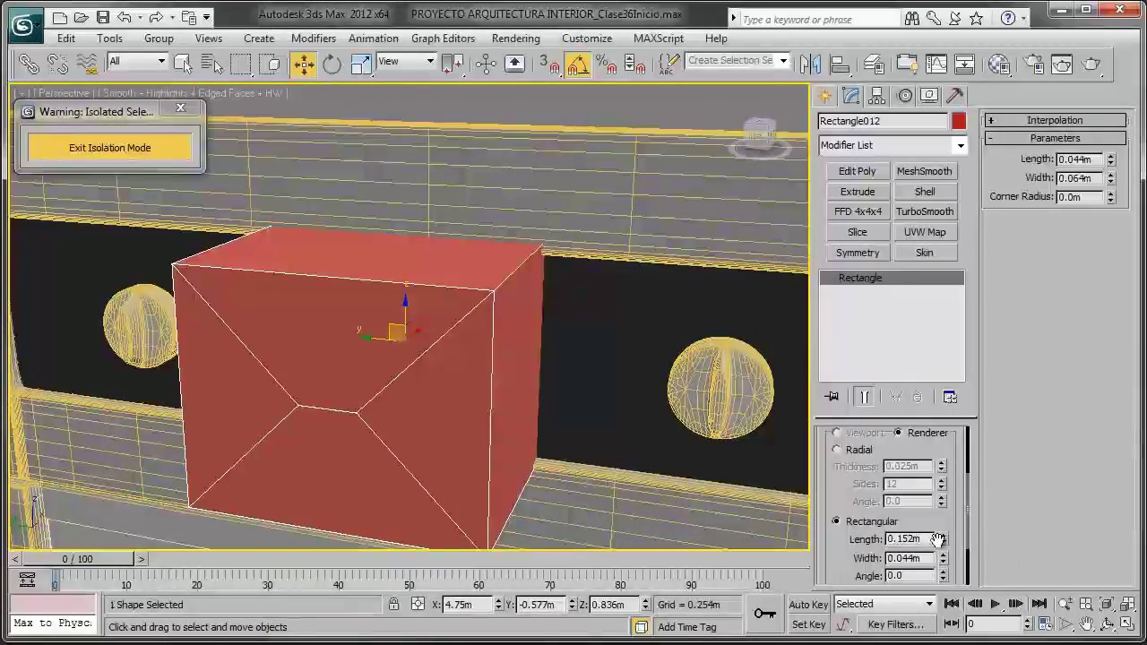
{"action": "left_click_drag", "start_coordinate": [936, 538], "coordinate": [986, 630]}
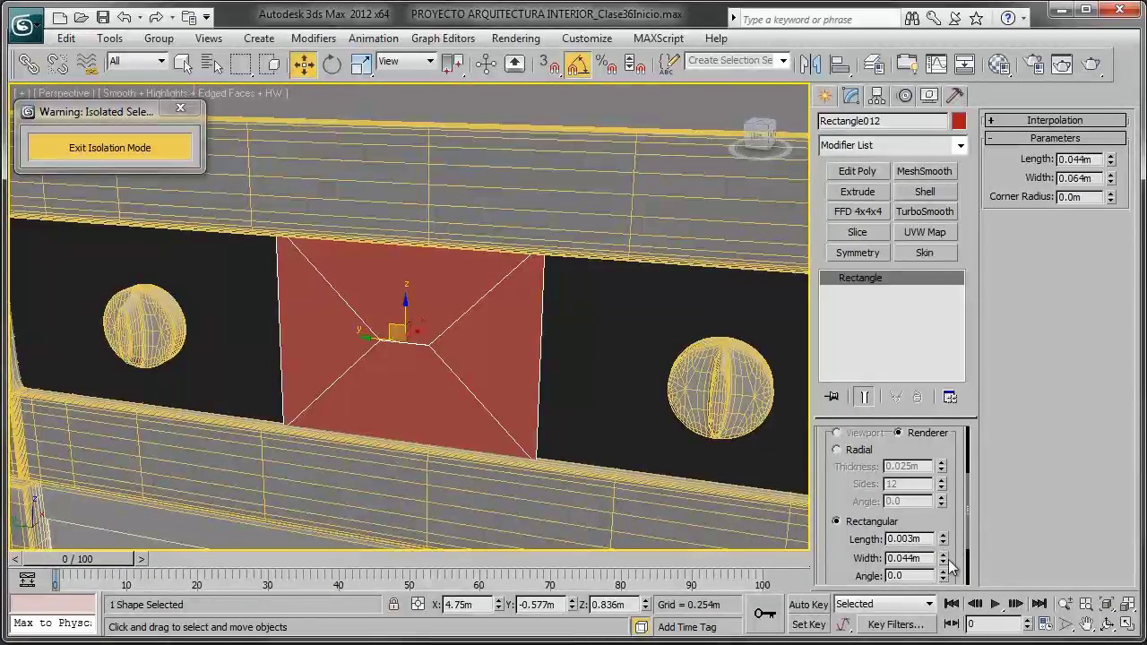
{"action": "left_click_drag", "start_coordinate": [950, 561], "coordinate": [969, 629]}
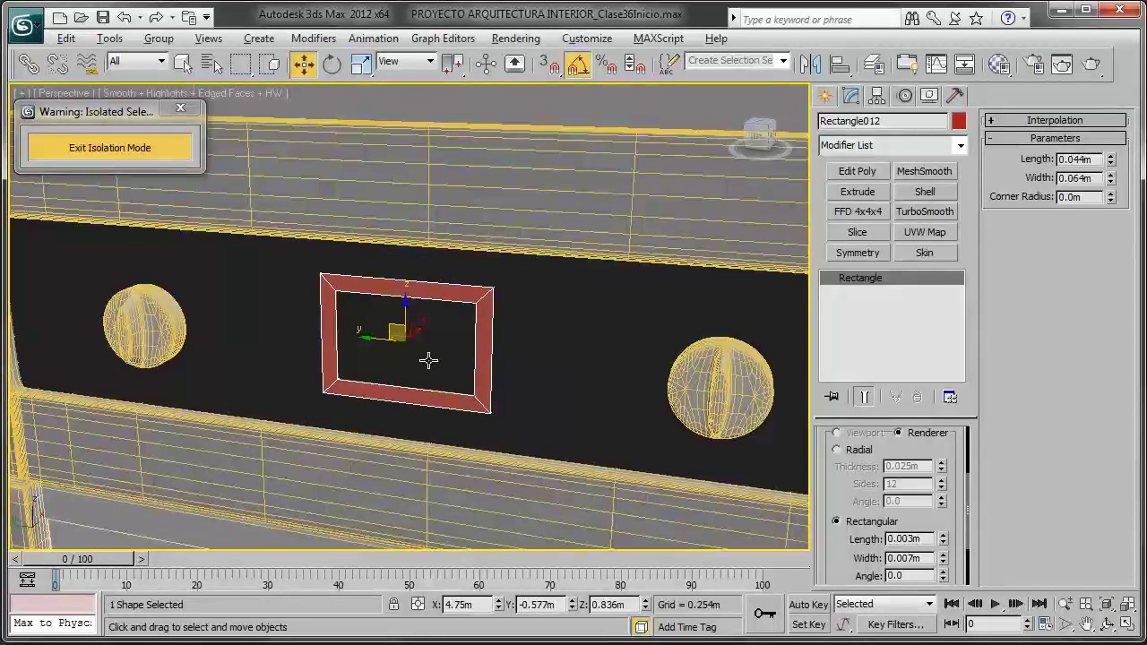
{"action": "middle_click_drag", "start_coordinate": [428, 358], "coordinate": [456, 338], "text": "alt"}
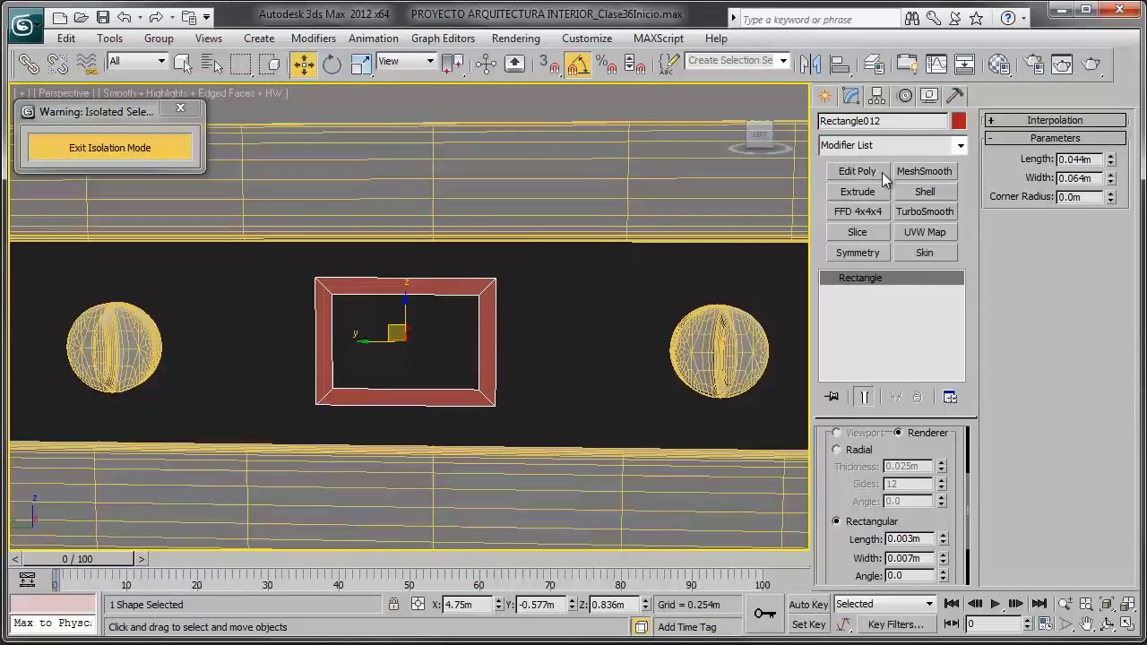
Step: Give the frame a 0.006 m corner radius and recentre the view on it
{"action": "left_click", "coordinate": [906, 126]}
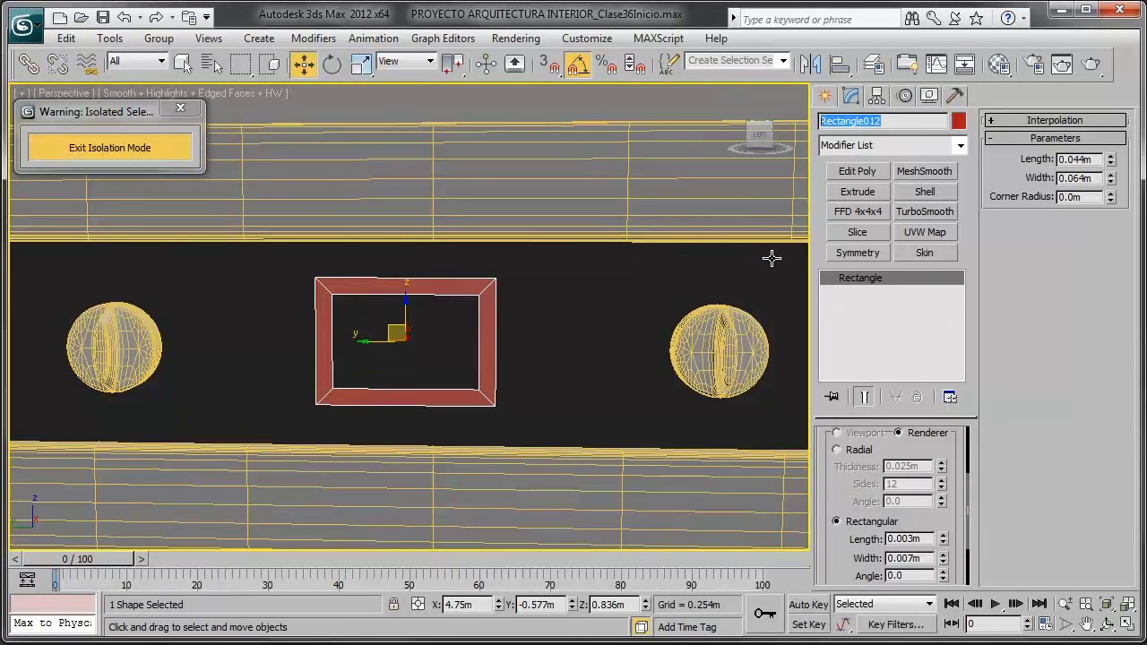
{"action": "left_click_drag", "start_coordinate": [1110, 199], "coordinate": [1108, 179]}
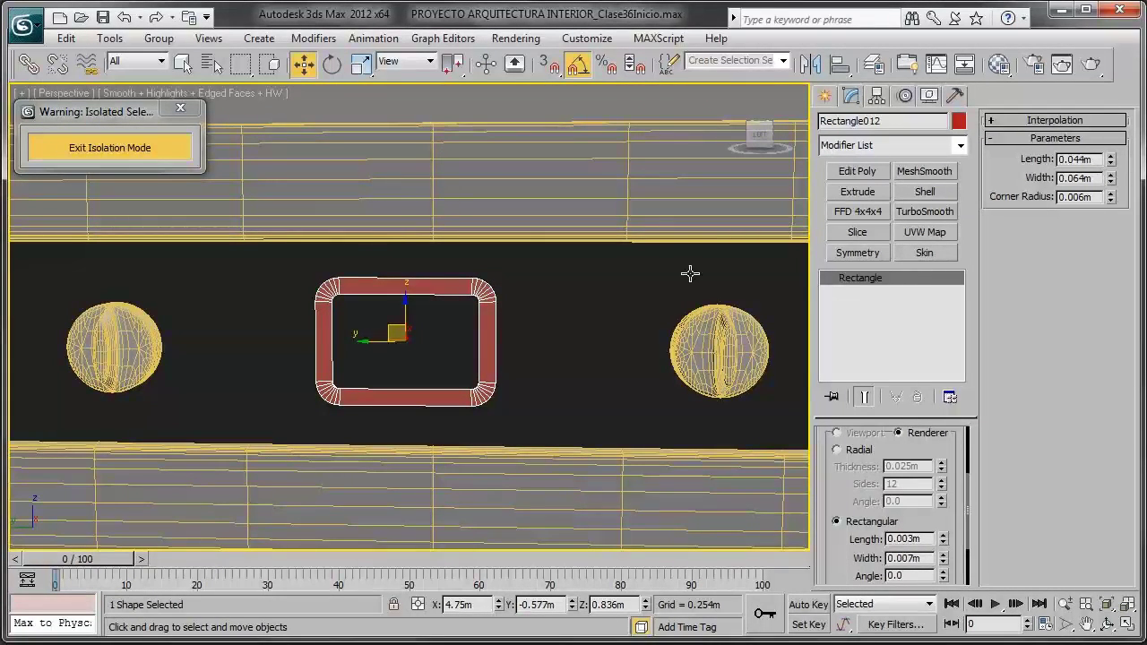
{"action": "left_click_drag", "start_coordinate": [369, 344], "coordinate": [381, 346]}
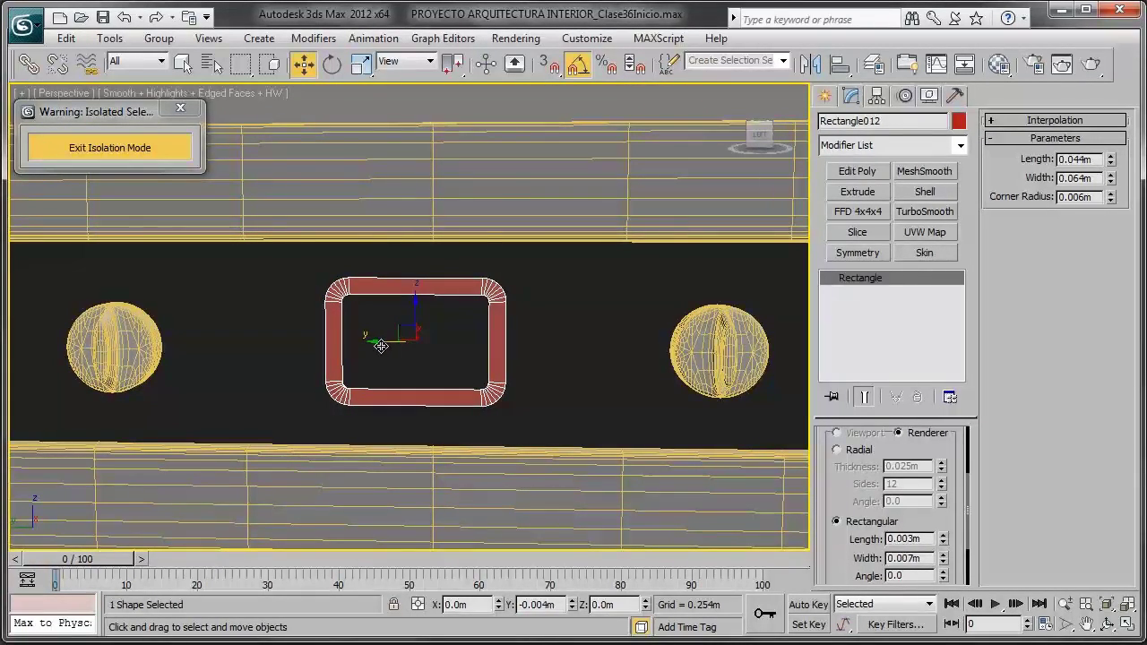
{"action": "middle_click_drag", "start_coordinate": [381, 346], "coordinate": [354, 330]}
Step: Apply the Horno encendedores material to the rounded frame
{"action": "key", "text": "m"}
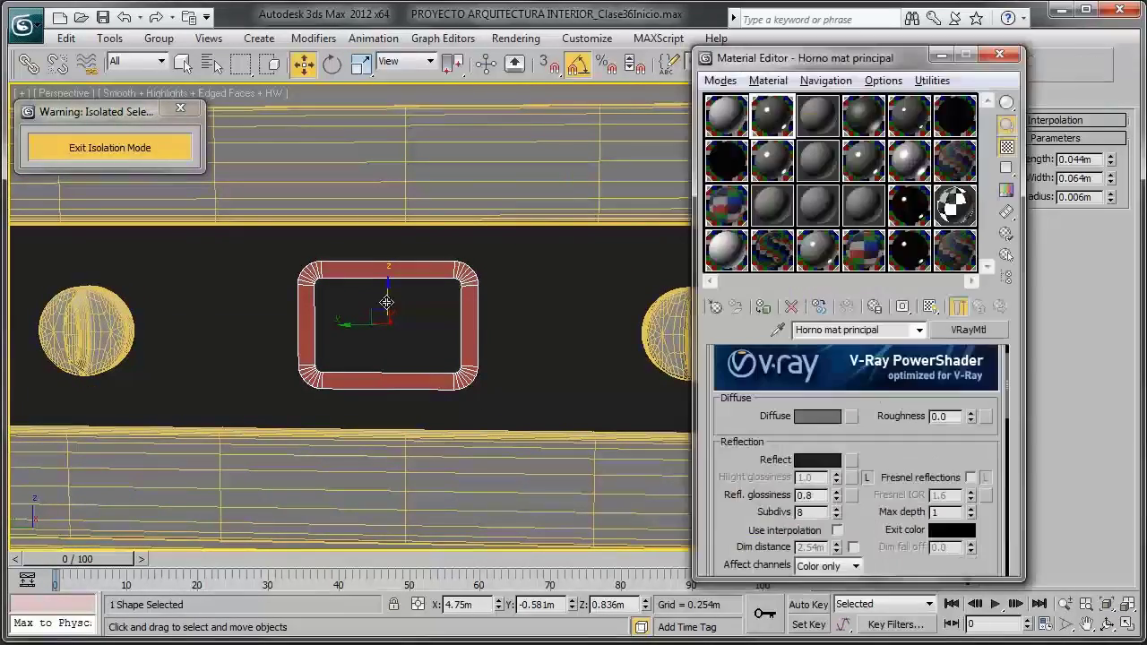
{"action": "left_click", "coordinate": [764, 159]}
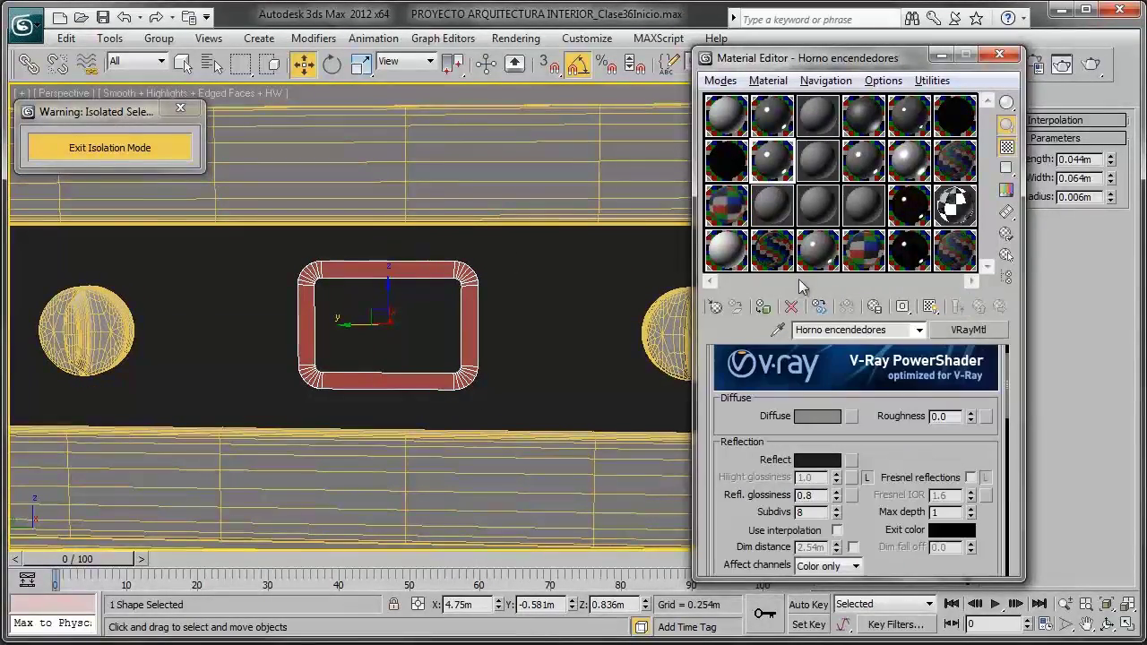
{"action": "left_click", "coordinate": [765, 310]}
{"action": "left_click", "coordinate": [999, 55]}
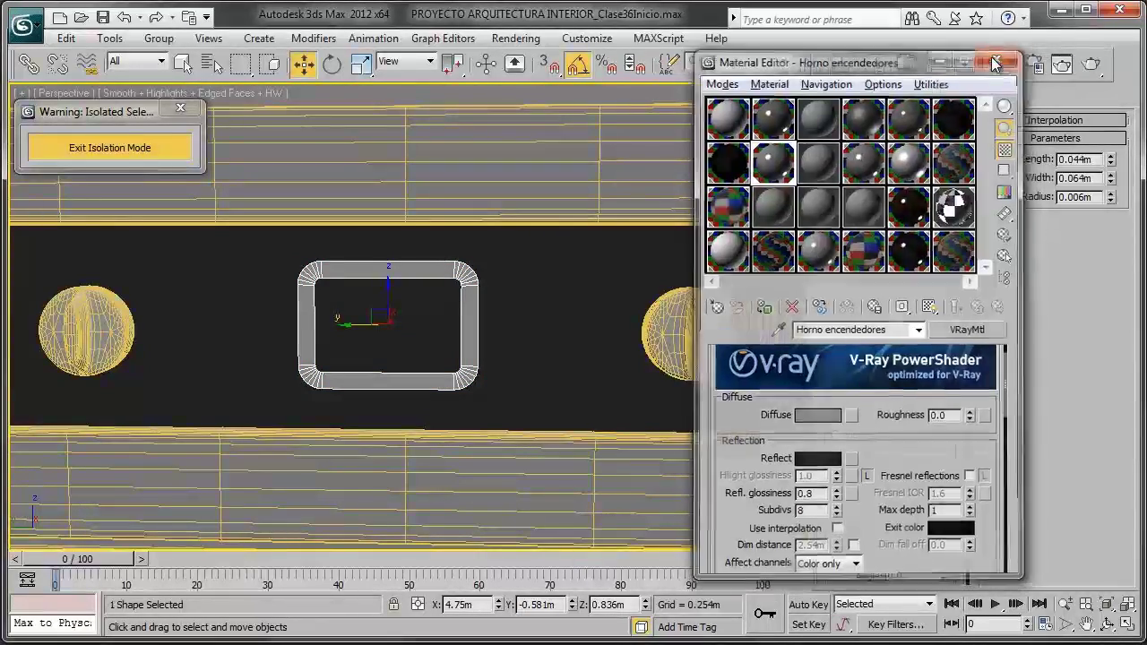
{"action": "key", "text": "F4"}
Step: Thin the frame's rectangular width to 0.003m and Shift-drag a copy beside it
{"action": "mouse_move", "coordinate": [654, 237]}
{"action": "middle_mouse_down", "text": "alt"}
{"action": "mouse_move", "coordinate": [507, 269]}
{"action": "mouse_move", "coordinate": [583, 281]}
{"action": "mouse_move", "coordinate": [665, 249]}
{"action": "mouse_move", "coordinate": [533, 300]}
{"action": "middle_mouse_up", "text": "alt"}
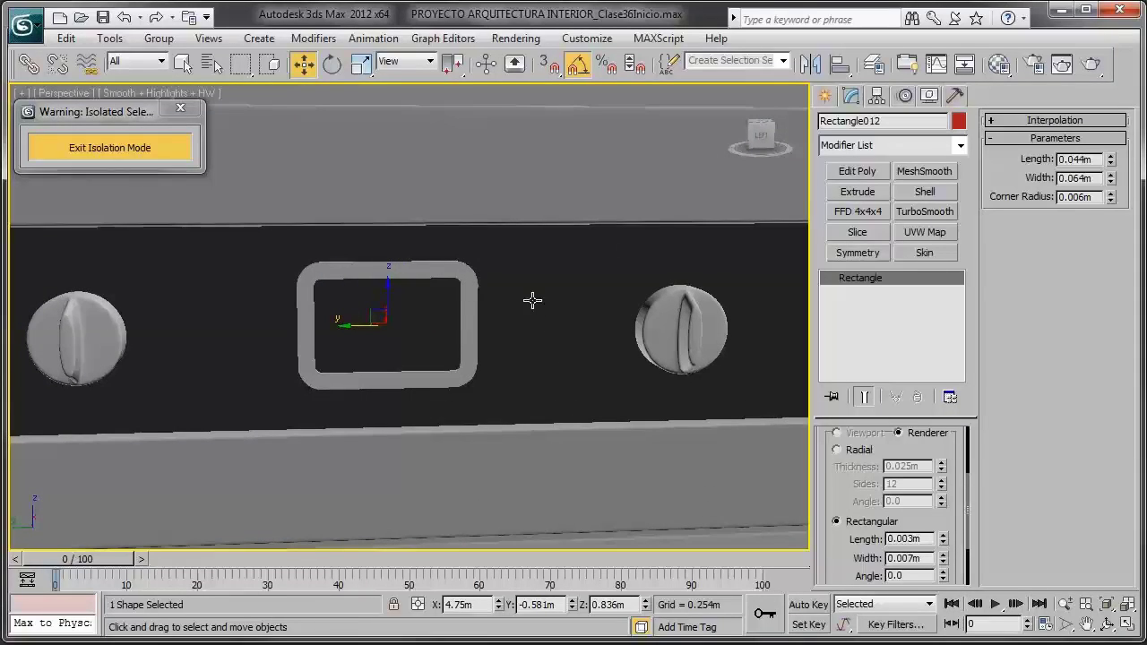
{"action": "left_click_drag", "start_coordinate": [943, 542], "coordinate": [953, 569]}
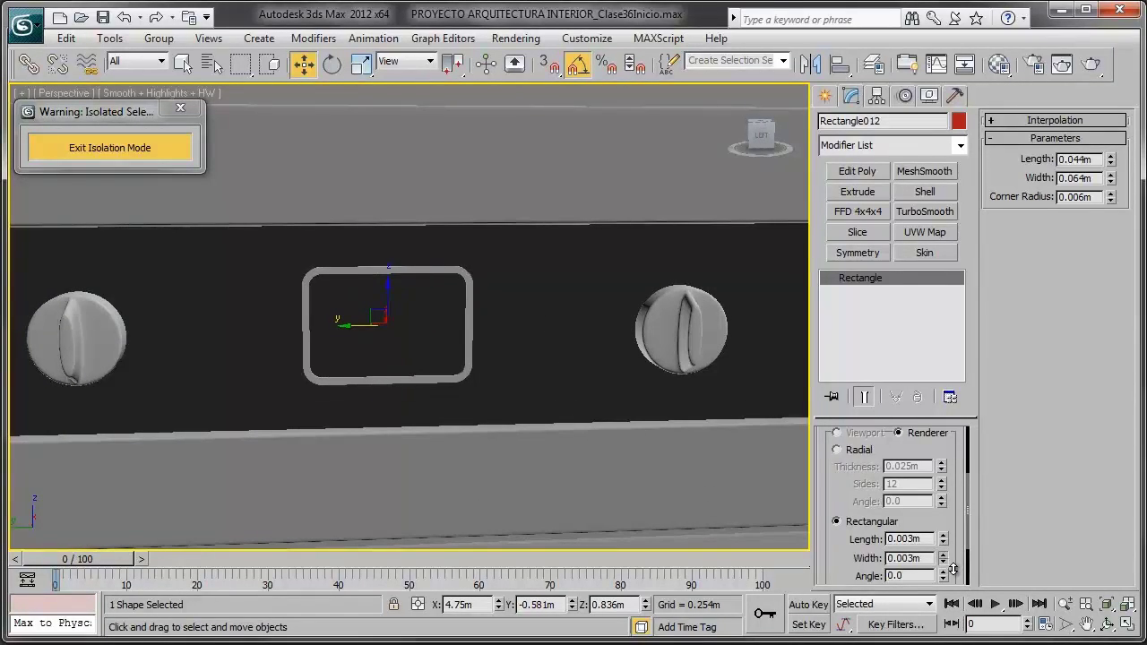
{"action": "mouse_move", "coordinate": [397, 347]}
{"action": "middle_mouse_down", "text": "alt"}
{"action": "mouse_move", "coordinate": [472, 365]}
{"action": "mouse_move", "coordinate": [410, 353]}
{"action": "middle_mouse_up", "text": "alt"}
{"action": "scroll", "coordinate": [445, 333], "scroll_direction": "up", "scroll_amount": 5}
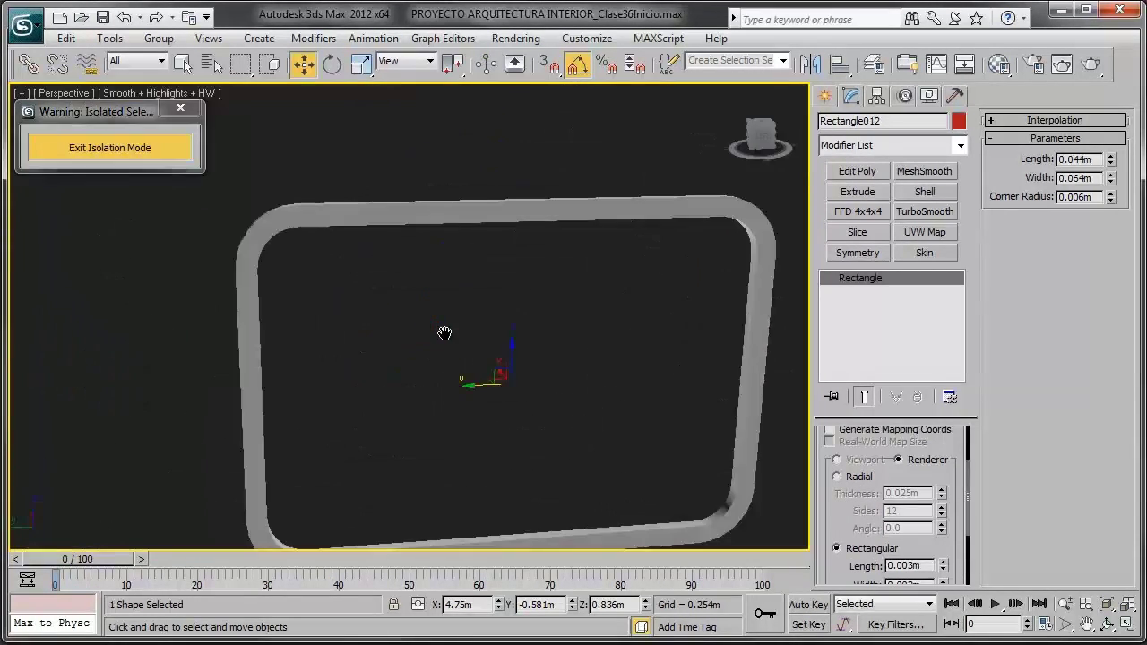
{"action": "key", "text": "shift+z"}
{"action": "key", "text": "shift+z"}
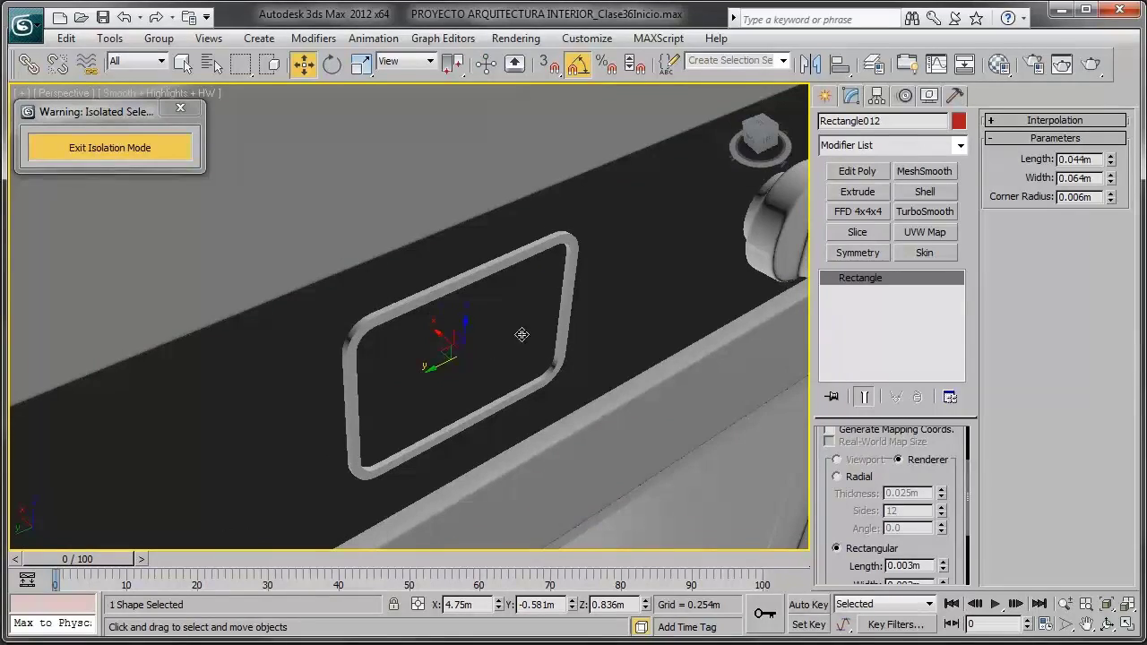
{"action": "scroll", "coordinate": [425, 336], "scroll_direction": "down", "scroll_amount": 3}
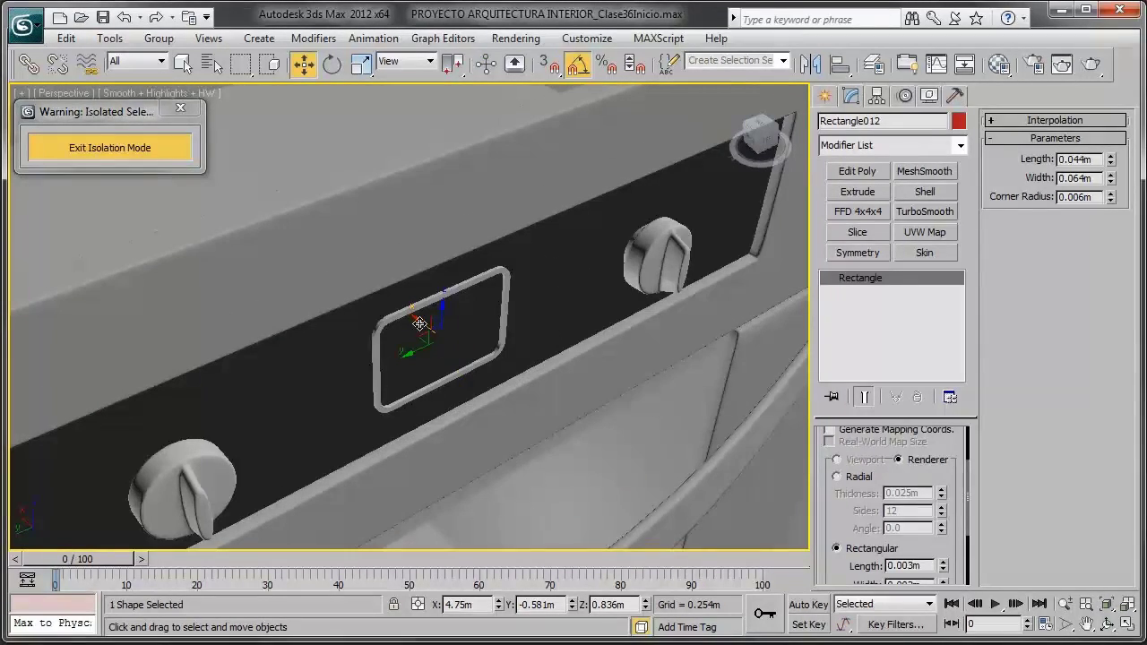
{"action": "left_click_drag", "start_coordinate": [419, 324], "coordinate": [489, 411], "text": "shift"}
Step: Confirm the copy Rectangle013 and disable its viewport rendering so it's a flat outline
{"action": "left_click", "coordinate": [574, 404]}
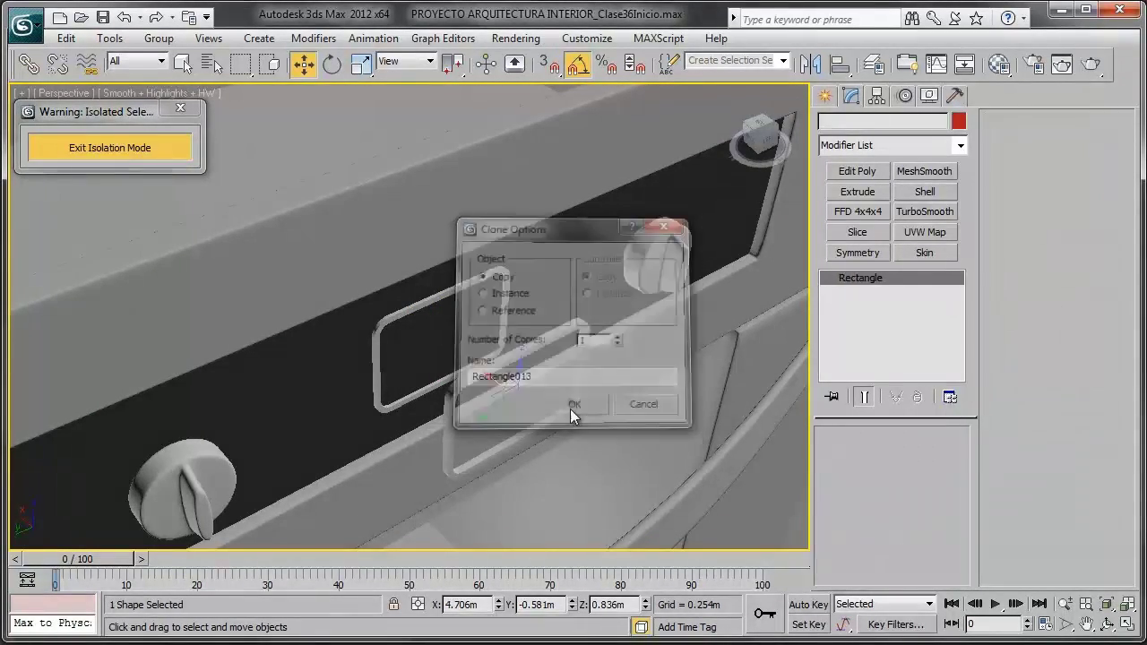
{"action": "middle_click_drag", "start_coordinate": [570, 408], "coordinate": [494, 333]}
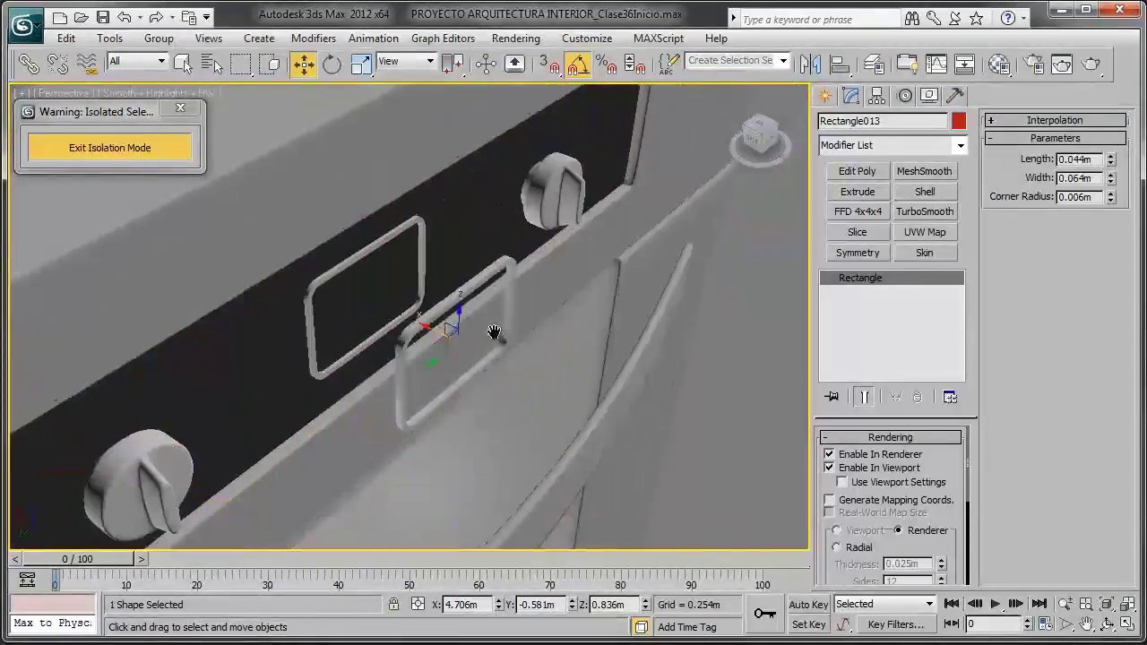
{"action": "scroll", "coordinate": [494, 332], "scroll_direction": "up", "scroll_amount": 2}
{"action": "key", "text": "F4"}
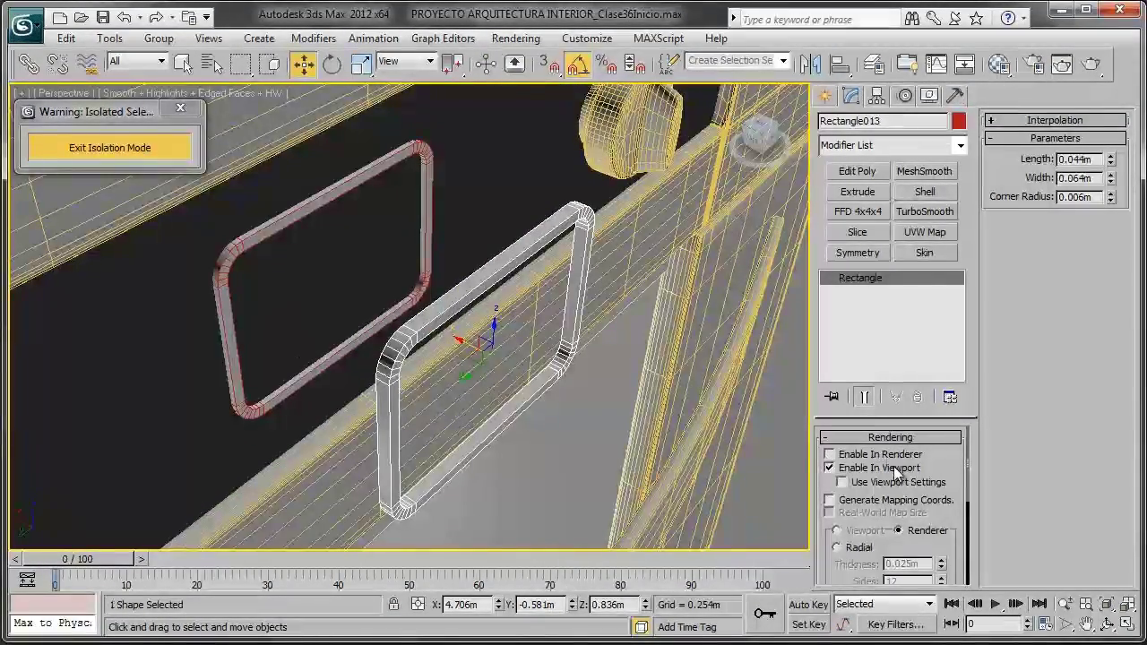
{"action": "left_click", "coordinate": [890, 468]}
Step: Convert Rectangle013 to Editable Poly and move the filled panel into the rounded frame
{"action": "mouse_move", "coordinate": [630, 372]}
{"action": "middle_mouse_down", "text": "alt"}
{"action": "mouse_move", "coordinate": [555, 320]}
{"action": "mouse_move", "coordinate": [280, 372]}
{"action": "middle_mouse_up", "text": "alt"}
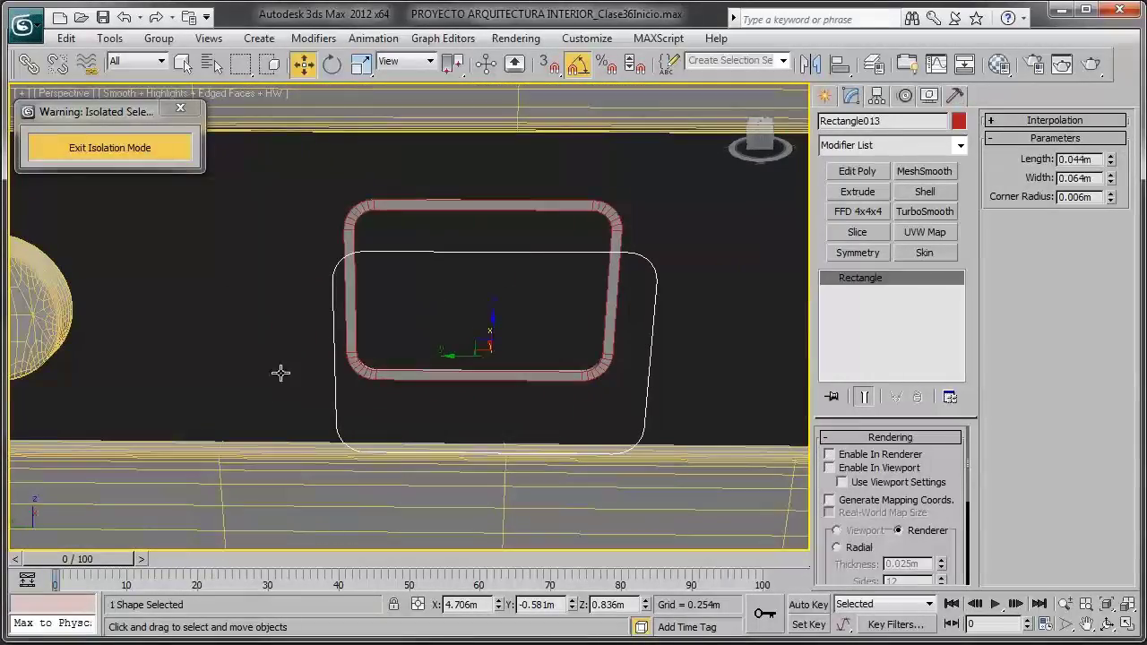
{"action": "middle_click_drag", "start_coordinate": [326, 300], "coordinate": [416, 321], "text": "alt"}
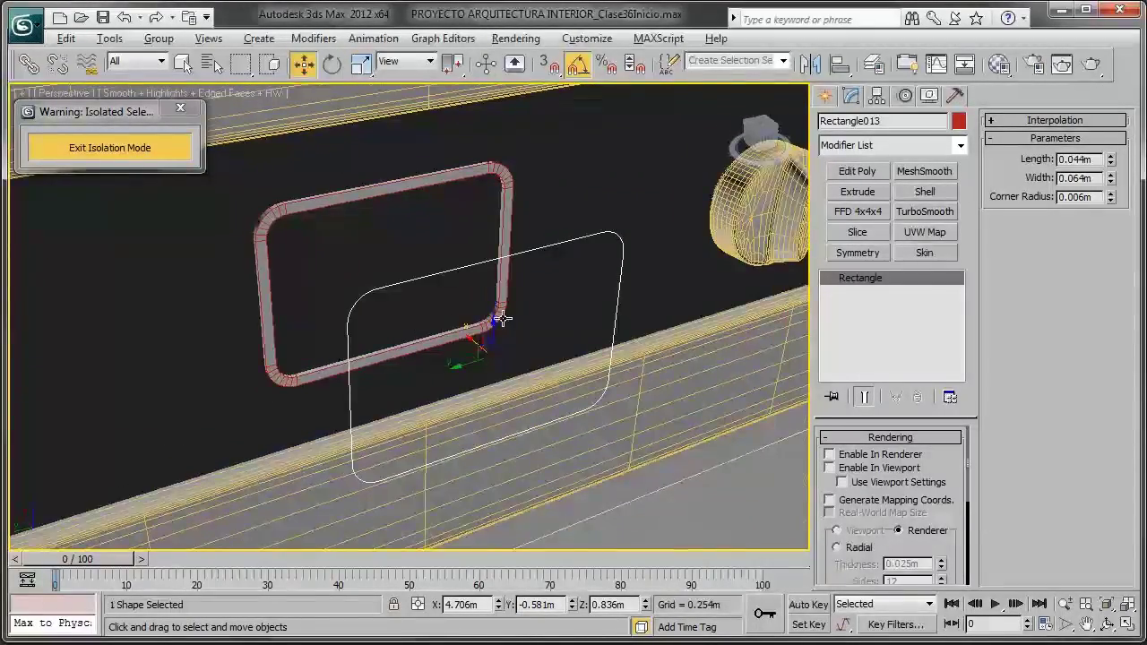
{"action": "middle_click_drag", "start_coordinate": [502, 319], "coordinate": [453, 272], "text": "alt"}
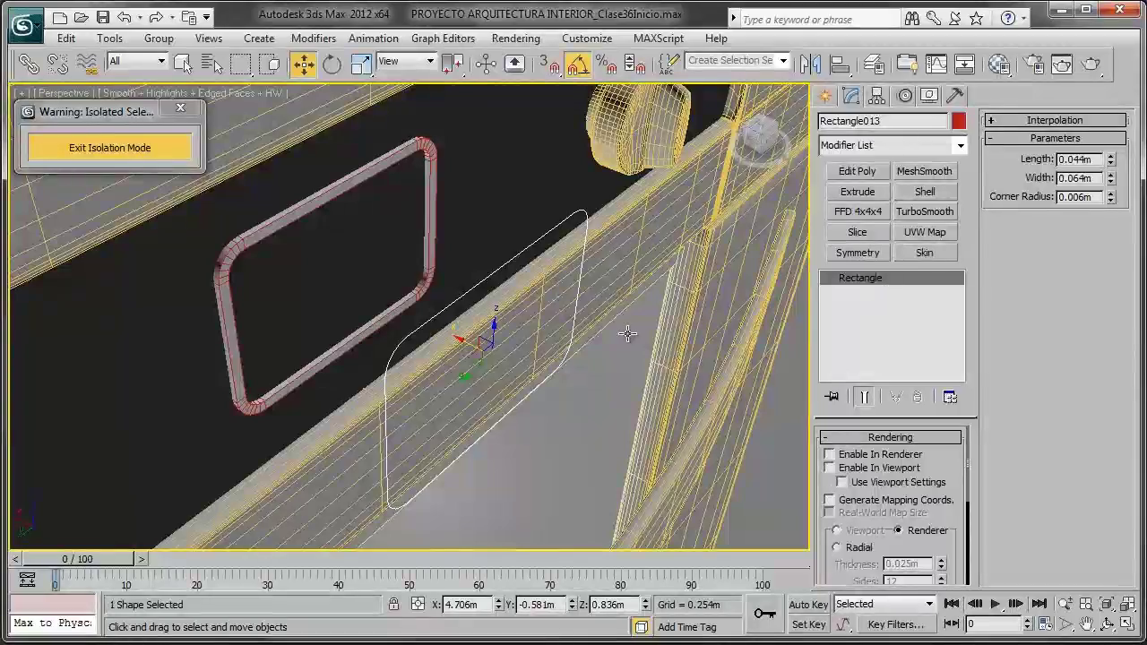
{"action": "right_click", "coordinate": [566, 307]}
{"action": "mouse_move", "coordinate": [597, 463]}
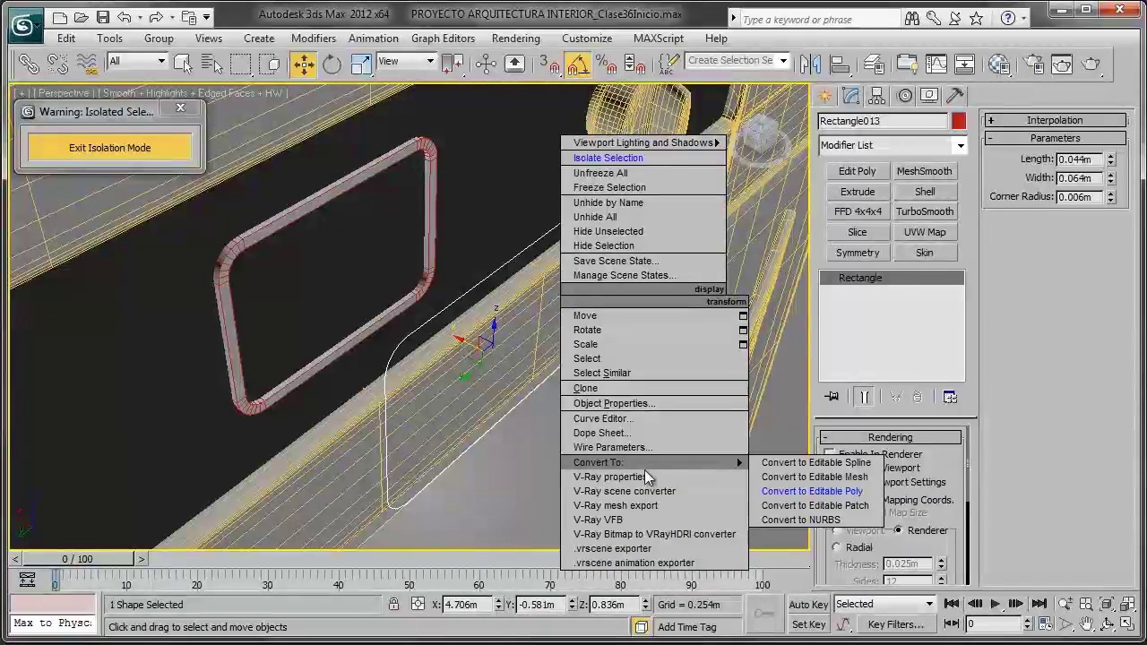
{"action": "left_click", "coordinate": [792, 488]}
{"action": "mouse_move", "coordinate": [476, 403]}
{"action": "middle_mouse_down", "text": "alt"}
{"action": "mouse_move", "coordinate": [476, 340]}
{"action": "mouse_move", "coordinate": [537, 379]}
{"action": "middle_mouse_up", "text": "alt"}
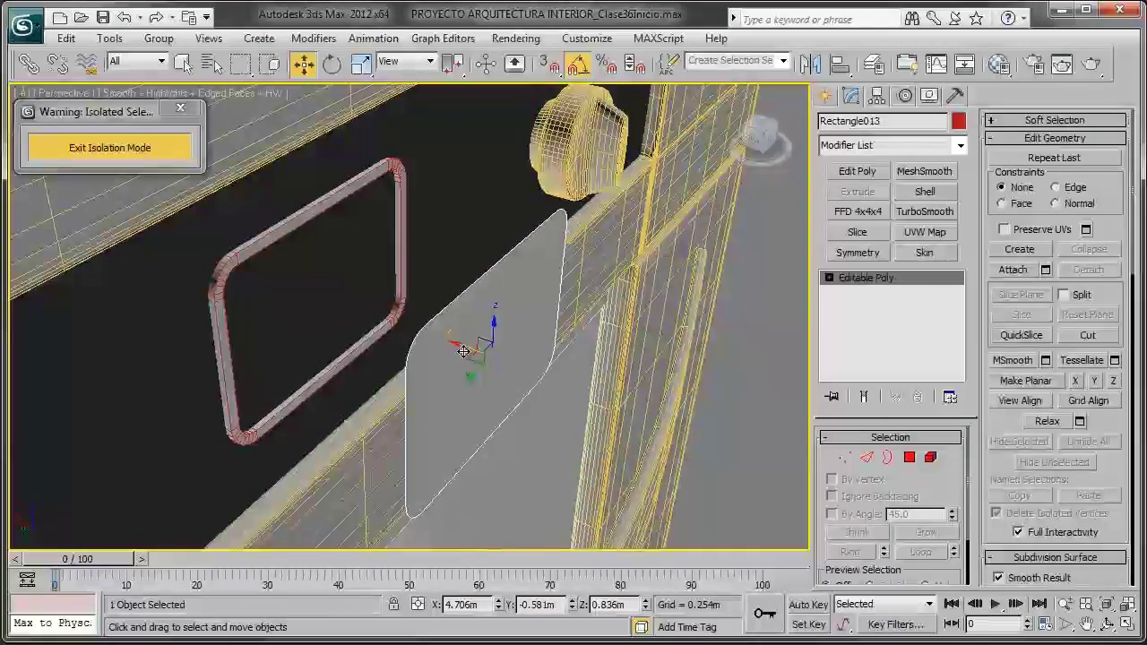
{"action": "mouse_move", "coordinate": [524, 377]}
{"action": "left_mouse_down"}
{"action": "mouse_move", "coordinate": [298, 286]}
{"action": "mouse_move", "coordinate": [591, 358]}
{"action": "left_mouse_up"}
Step: Start a new material in a free slot and name it 'Horno reloj'
{"action": "middle_click_drag", "start_coordinate": [592, 358], "coordinate": [544, 358], "text": "alt"}
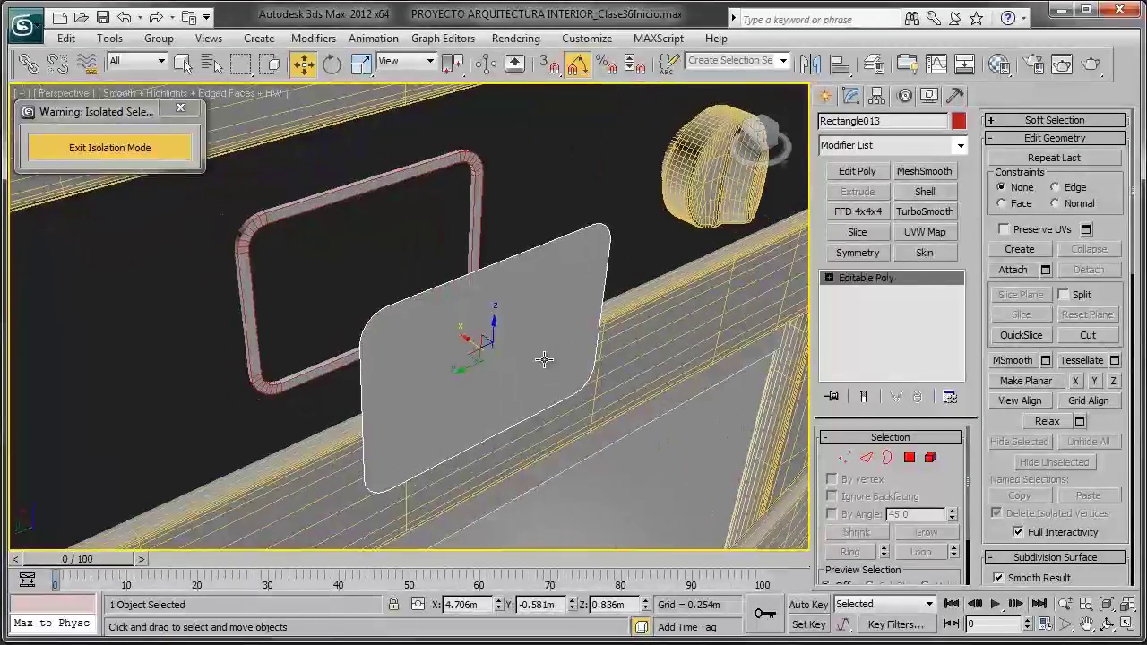
{"action": "key", "text": "m"}
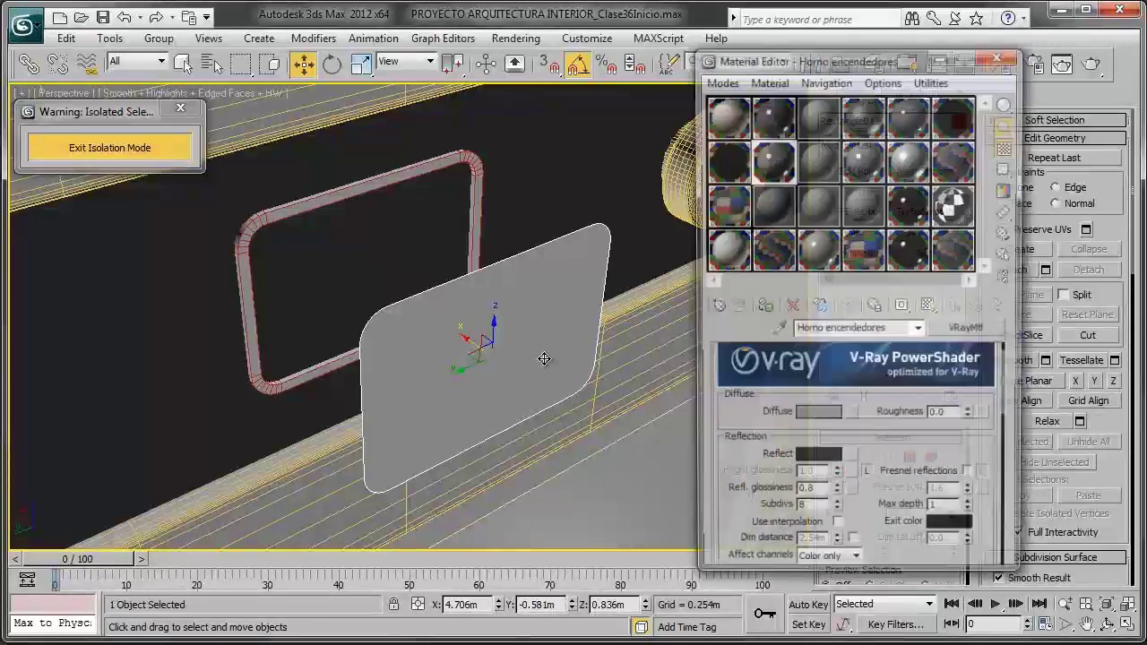
{"action": "left_click_drag", "start_coordinate": [861, 57], "coordinate": [944, 64]}
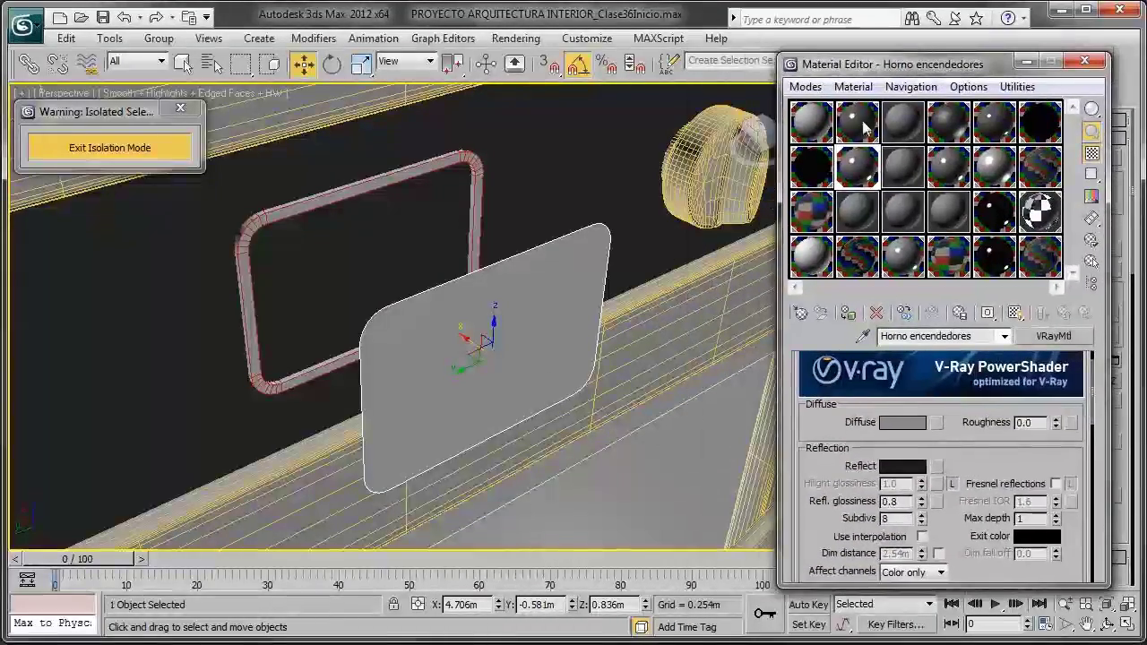
{"action": "left_click", "coordinate": [863, 206]}
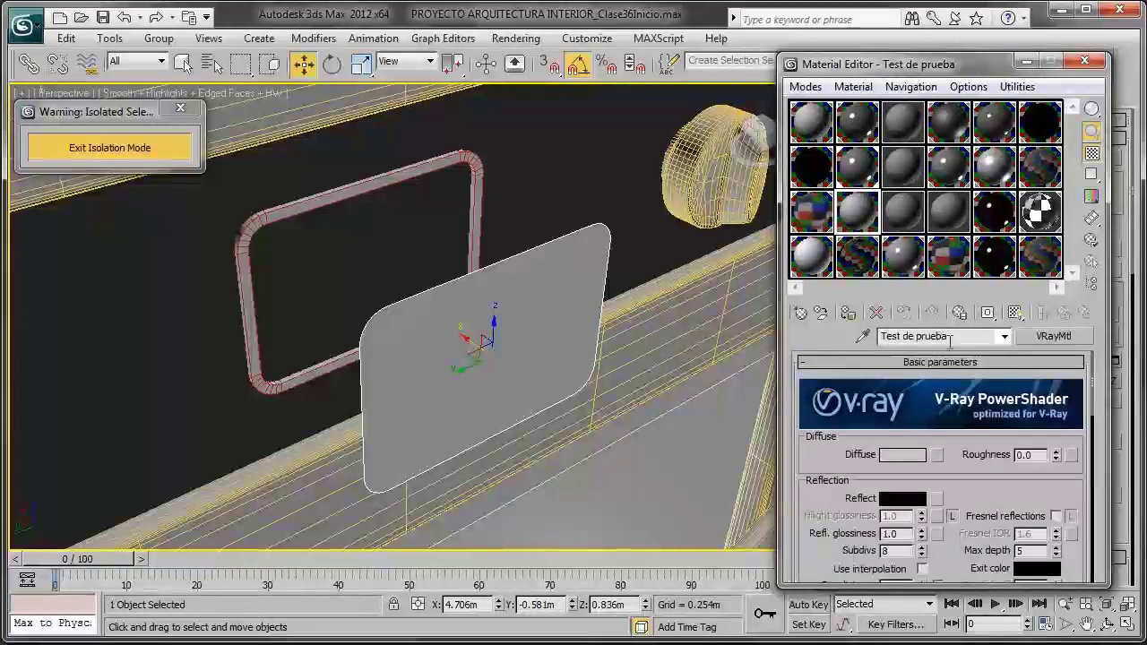
{"action": "left_click", "coordinate": [923, 335]}
{"action": "type", "text": "H"}
{"action": "key", "text": "BackSpace"}
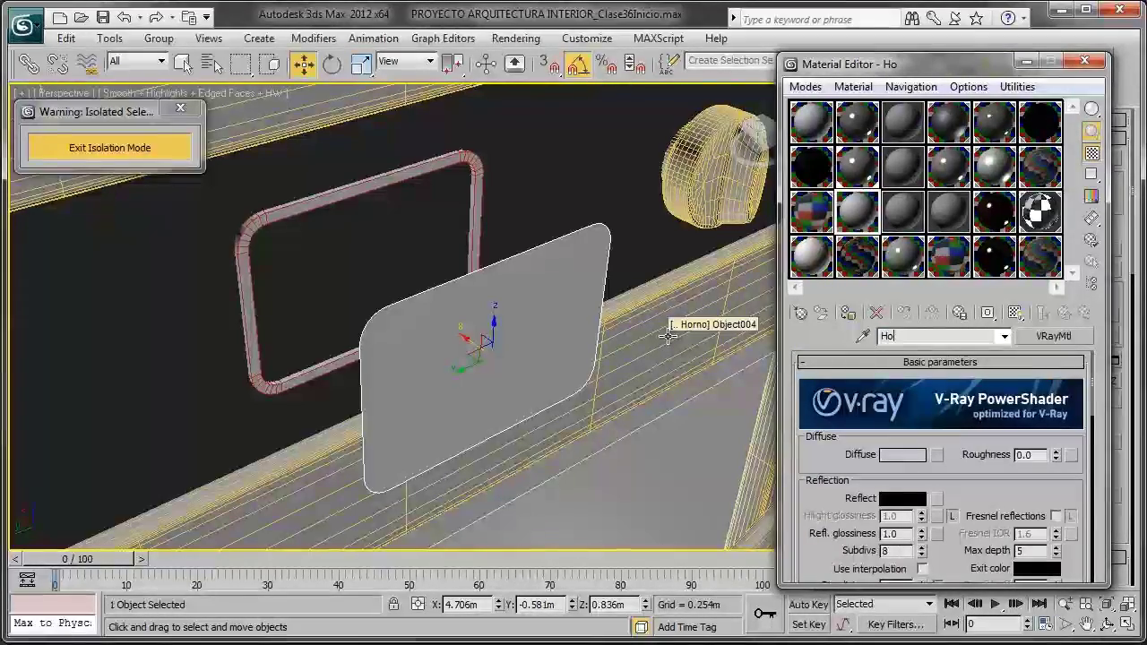
{"action": "type", "text": "rno"}
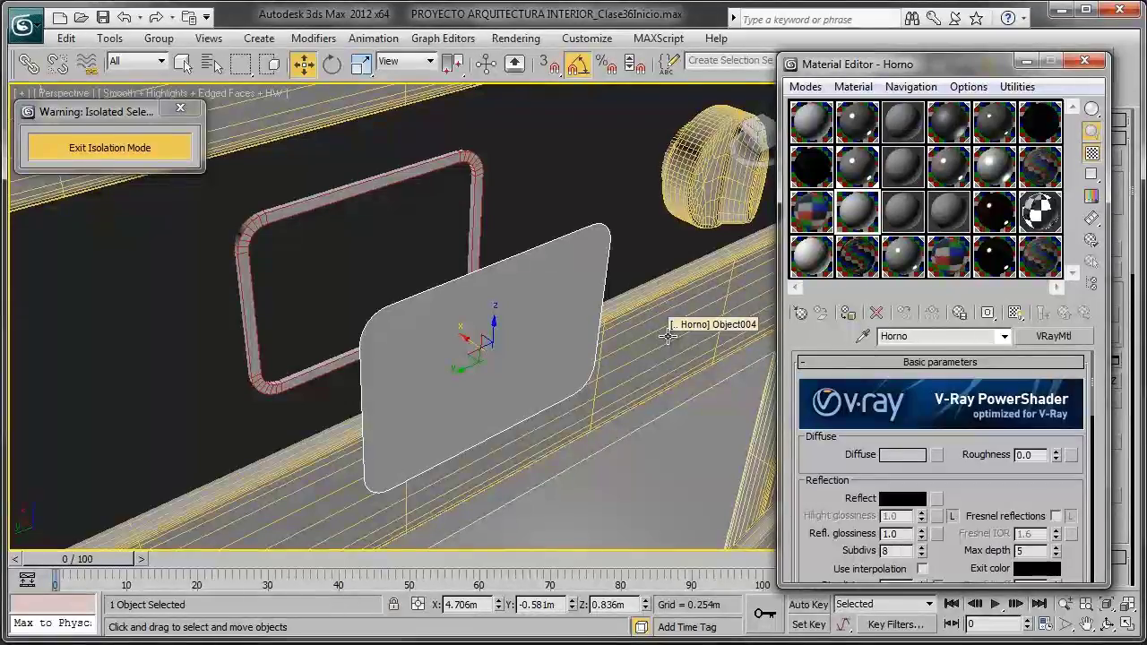
{"action": "type", "text": " reloj"}
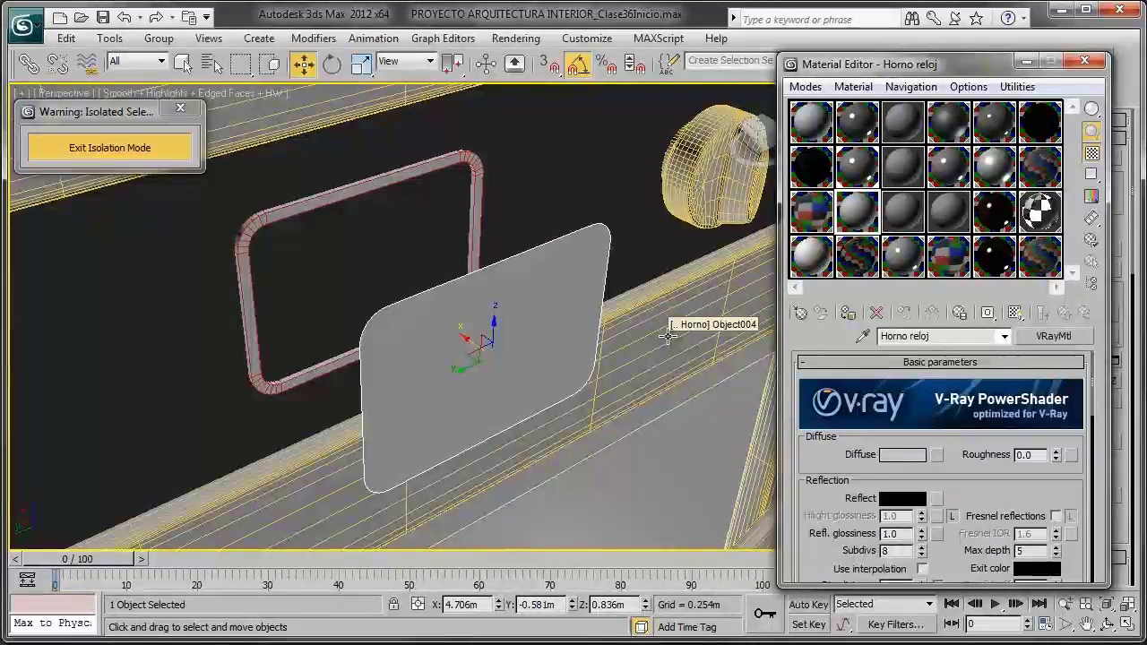
Step: Use Reloj digital.jpg as its diffuse bitmap, assign it to the panel, and show it in viewport
{"action": "scroll", "coordinate": [941, 422], "scroll_direction": "down", "scroll_amount": 2}
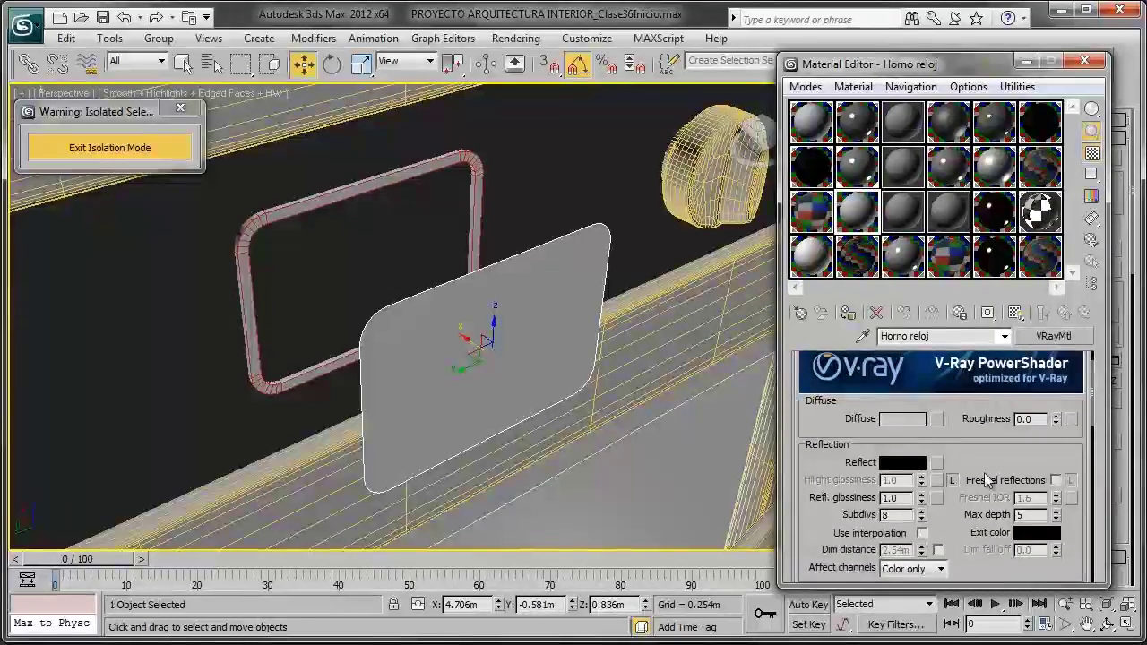
{"action": "scroll", "coordinate": [961, 426], "scroll_direction": "down", "scroll_amount": 1}
{"action": "left_click", "coordinate": [937, 394]}
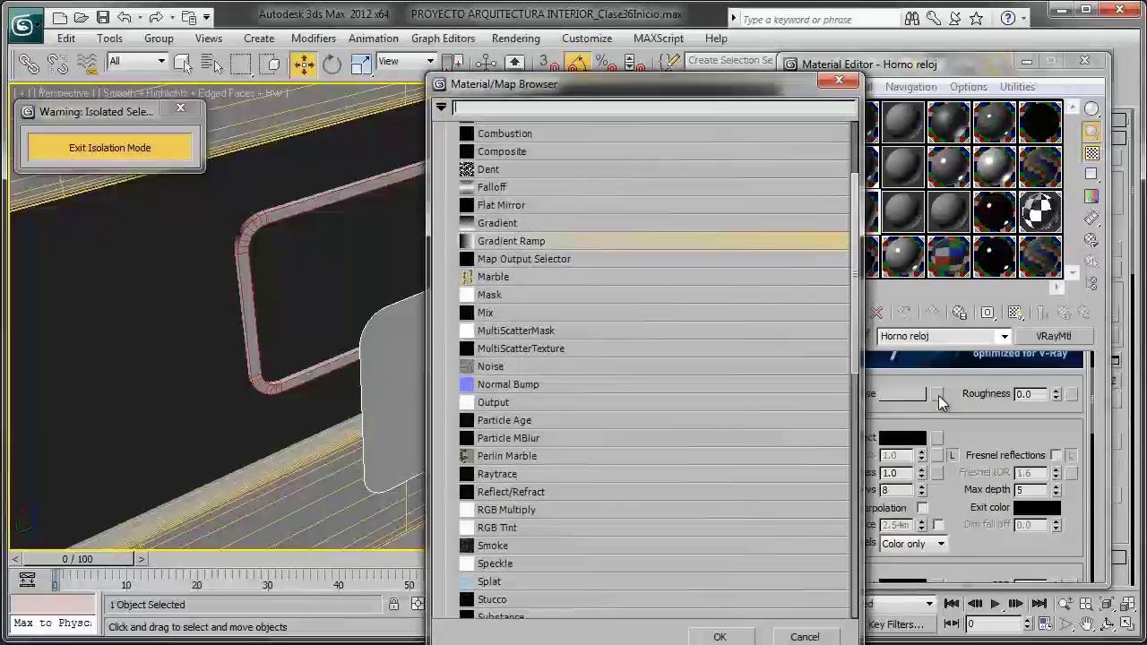
{"action": "scroll", "coordinate": [646, 219], "scroll_direction": "up", "scroll_amount": 2}
{"action": "scroll", "coordinate": [647, 216], "scroll_direction": "up", "scroll_amount": 1}
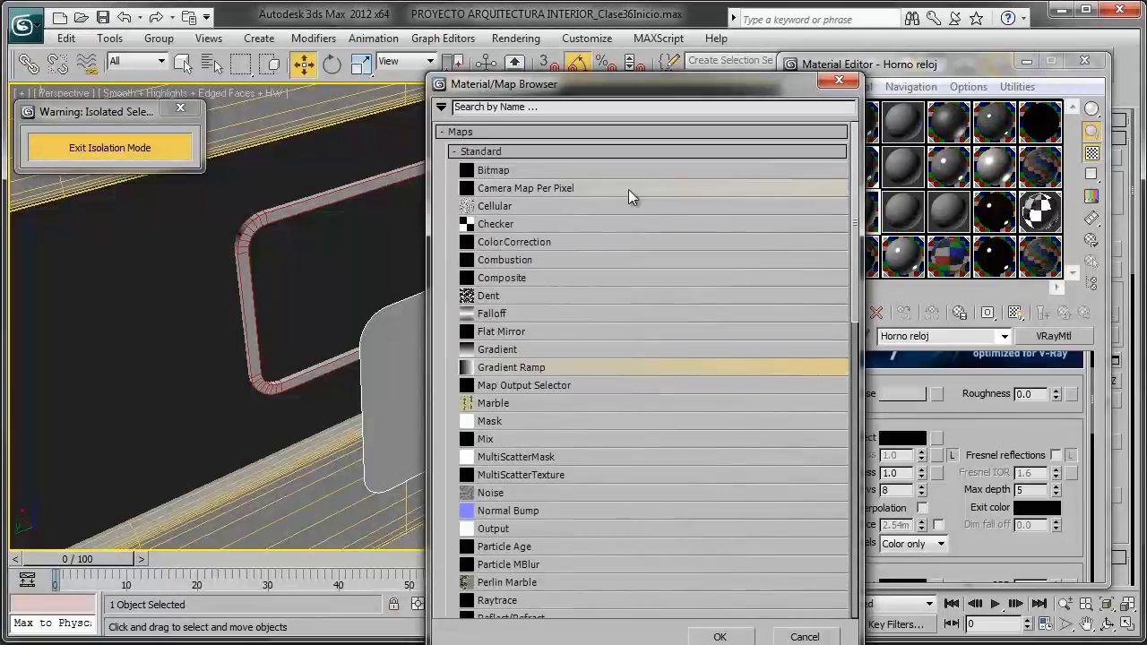
{"action": "double_click", "coordinate": [605, 174]}
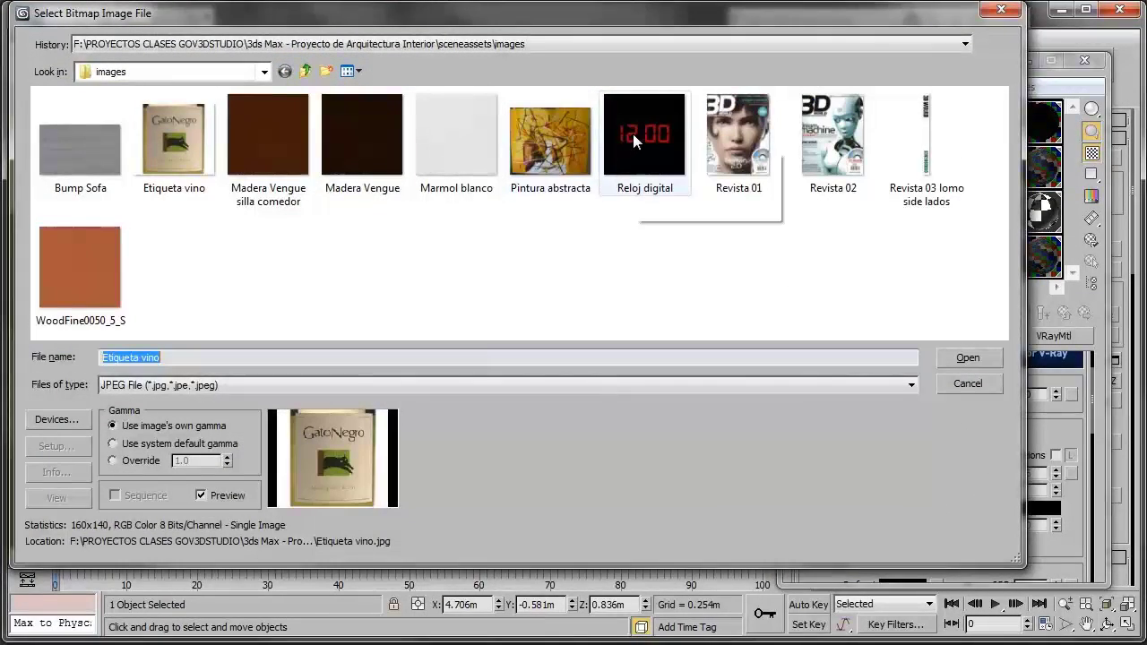
{"action": "left_click", "coordinate": [634, 143]}
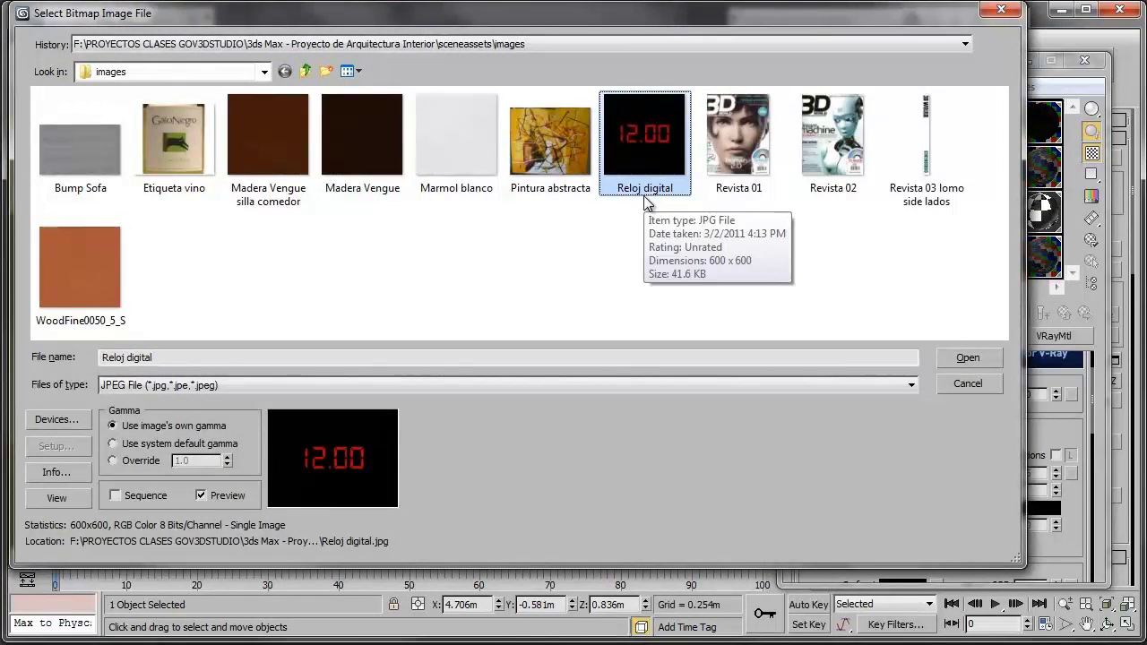
{"action": "left_click", "coordinate": [968, 357]}
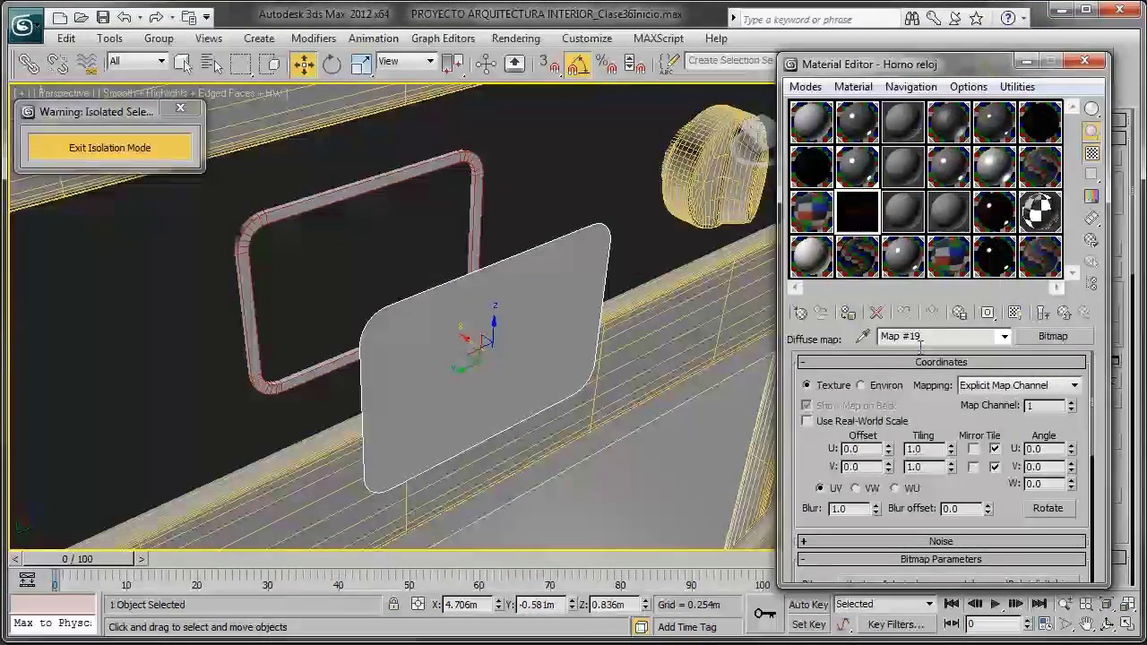
{"action": "left_click", "coordinate": [849, 313]}
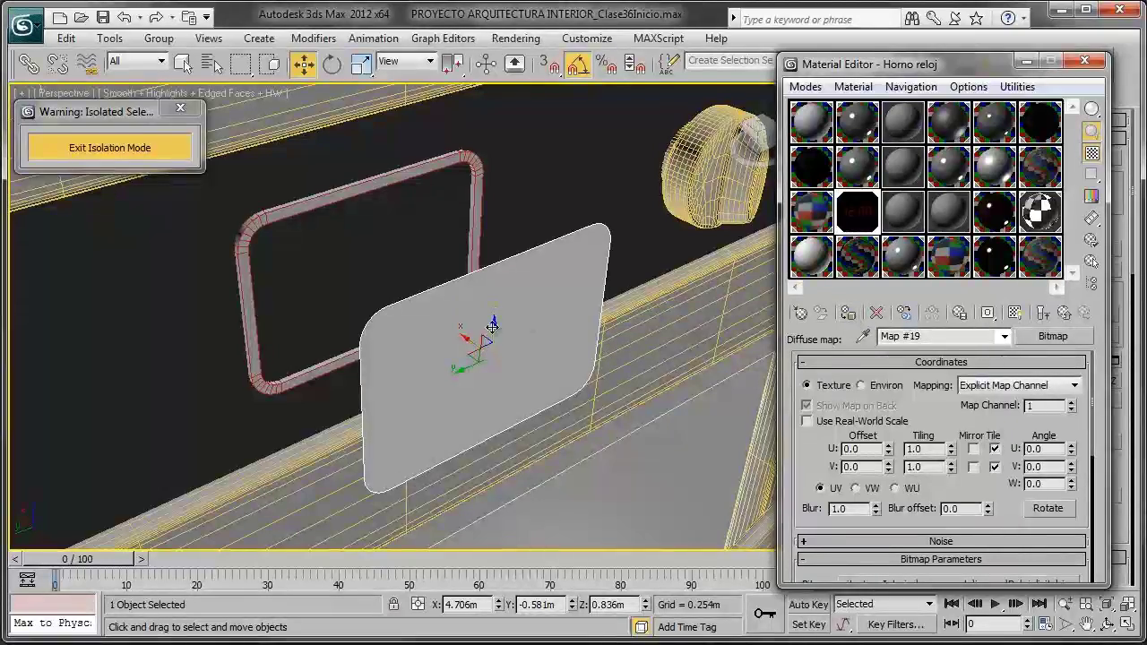
{"action": "left_click", "coordinate": [1015, 313]}
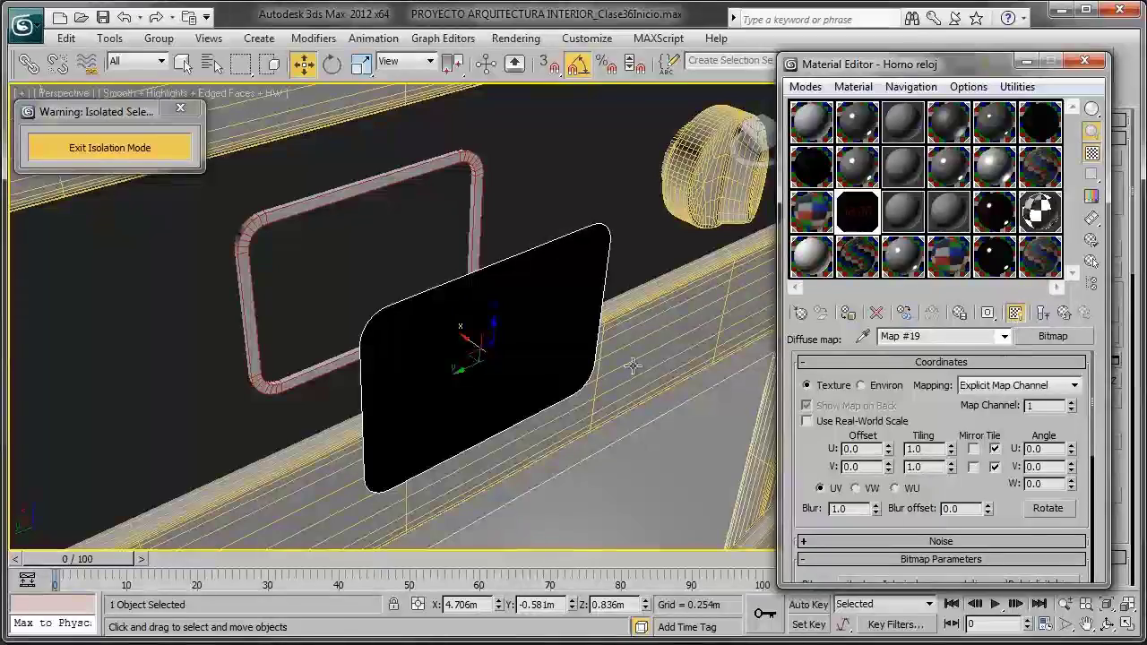
{"action": "mouse_move", "coordinate": [583, 359]}
{"action": "middle_mouse_down", "text": "alt"}
{"action": "mouse_move", "coordinate": [632, 369]}
{"action": "mouse_move", "coordinate": [538, 323]}
{"action": "middle_mouse_up", "text": "alt"}
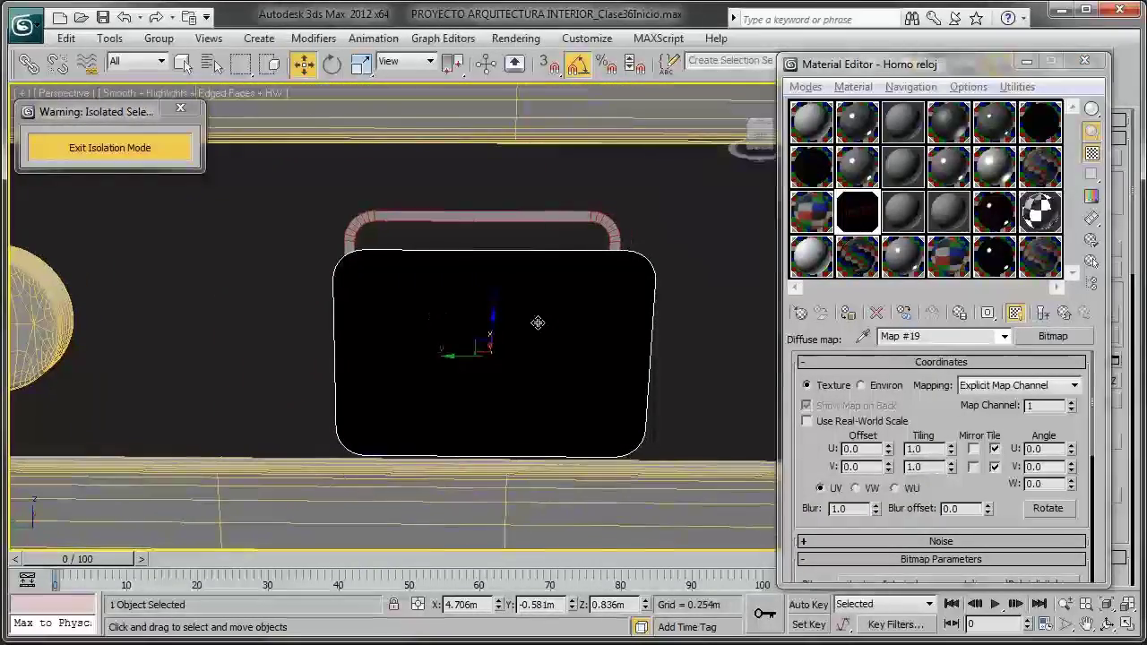
Step: Add a UVW Map modifier to the clock panel Rectangle013
{"action": "left_click", "coordinate": [1027, 61]}
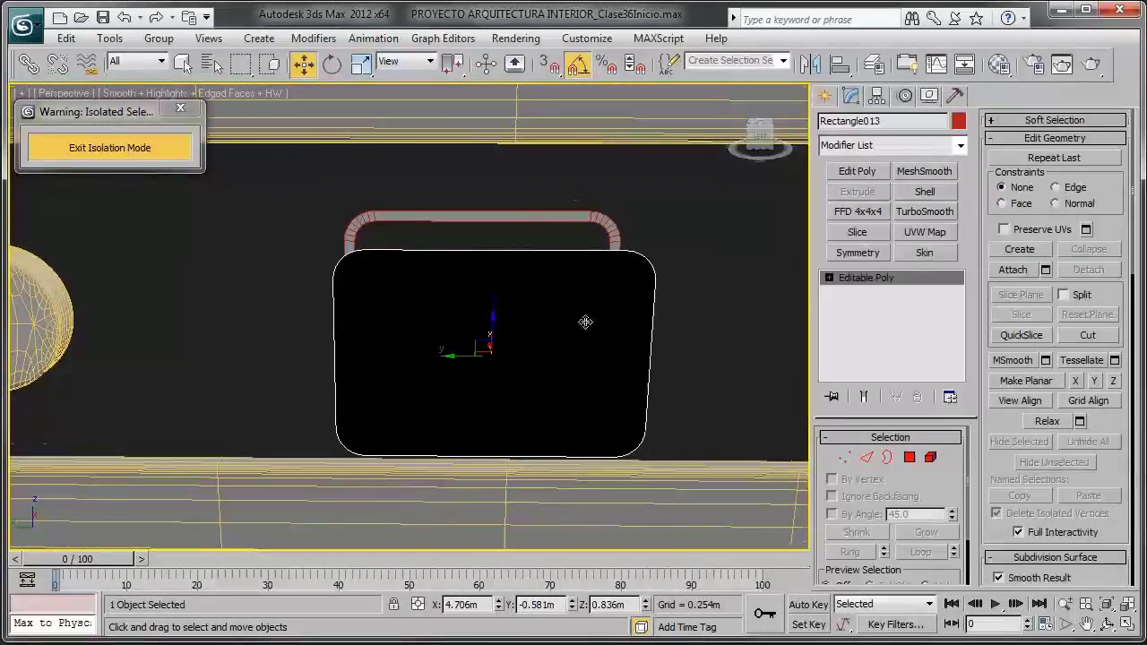
{"action": "scroll", "coordinate": [577, 298], "scroll_direction": "down", "scroll_amount": 3}
{"action": "left_click", "coordinate": [920, 146]}
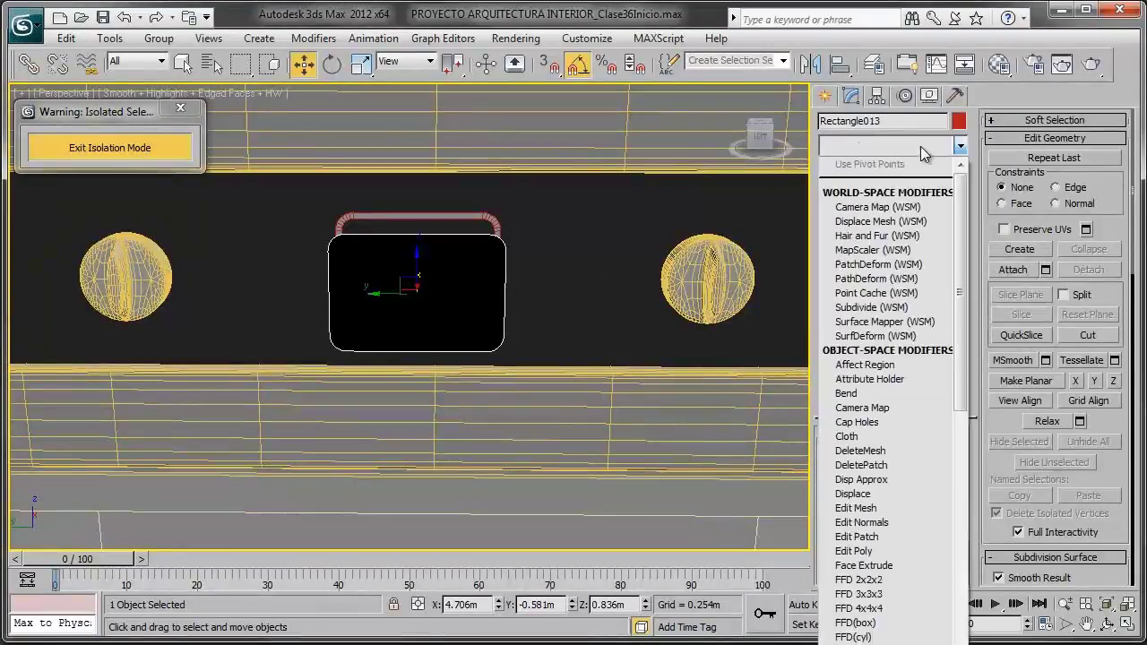
{"action": "left_click", "coordinate": [918, 147]}
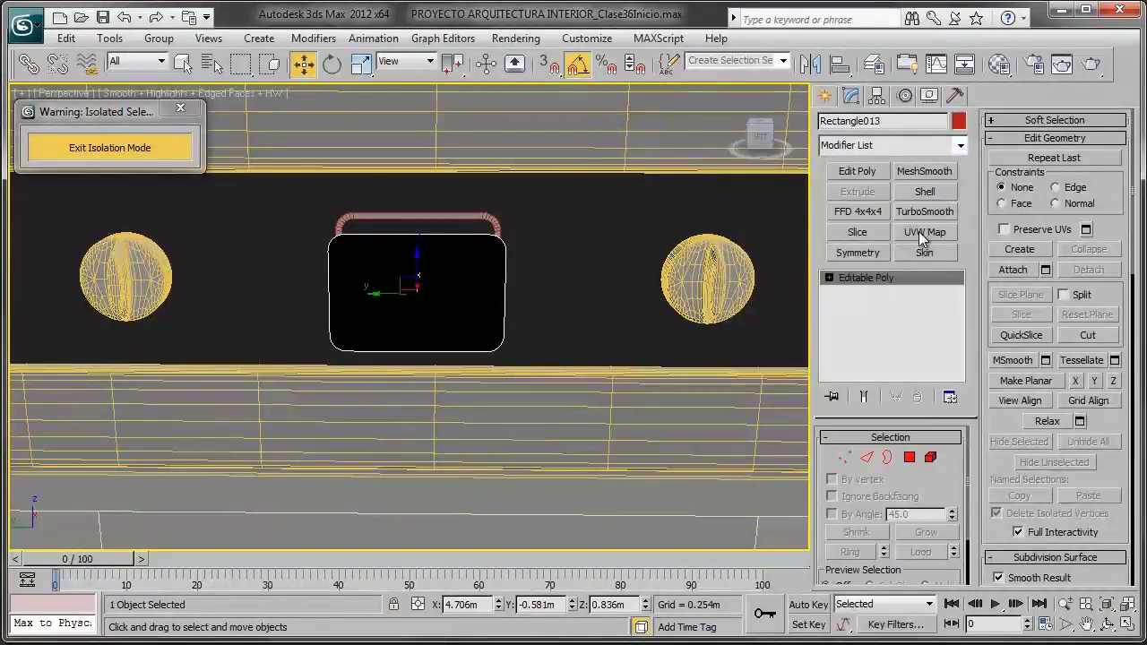
{"action": "left_click", "coordinate": [923, 233]}
Step: Seat the 12.00 clock panel inside its rounded frame
{"action": "middle_click_drag", "start_coordinate": [505, 285], "coordinate": [465, 311], "text": "alt"}
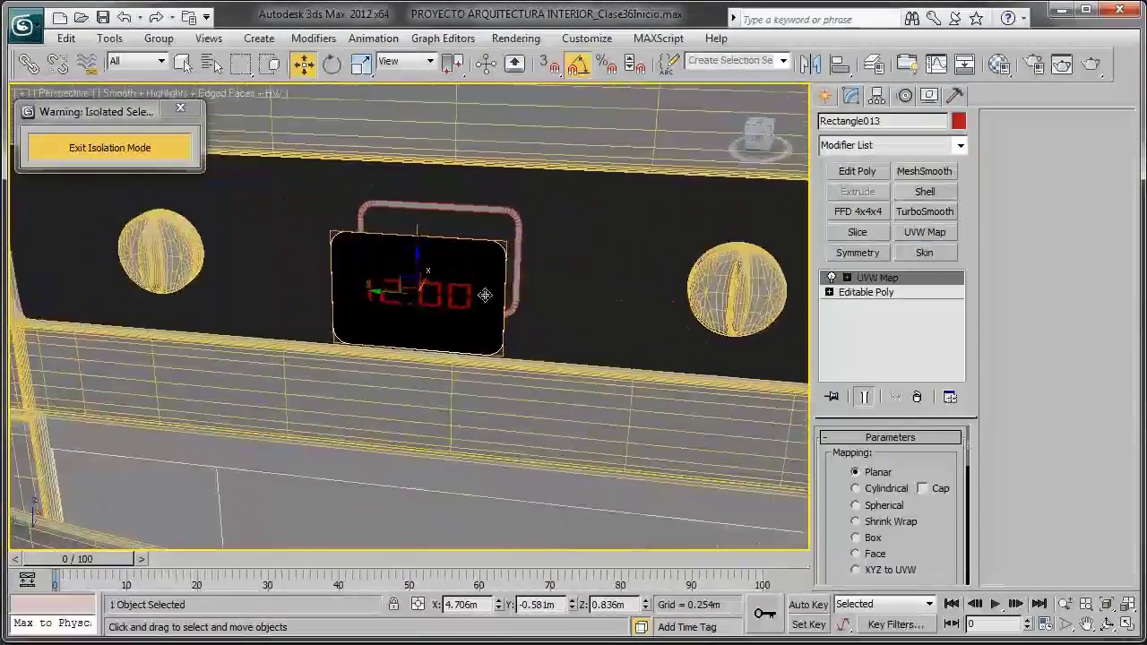
{"action": "scroll", "coordinate": [458, 301], "scroll_direction": "up", "scroll_amount": 3}
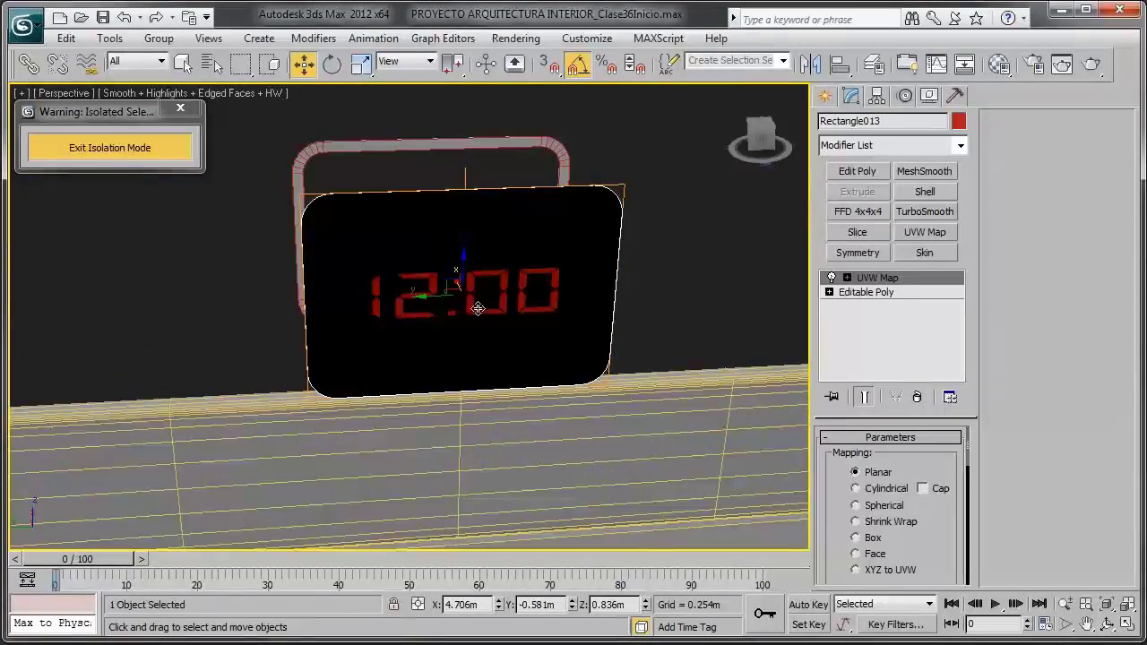
{"action": "middle_click_drag", "start_coordinate": [473, 301], "coordinate": [521, 314], "text": "alt"}
{"action": "left_click_drag", "start_coordinate": [521, 314], "coordinate": [299, 240]}
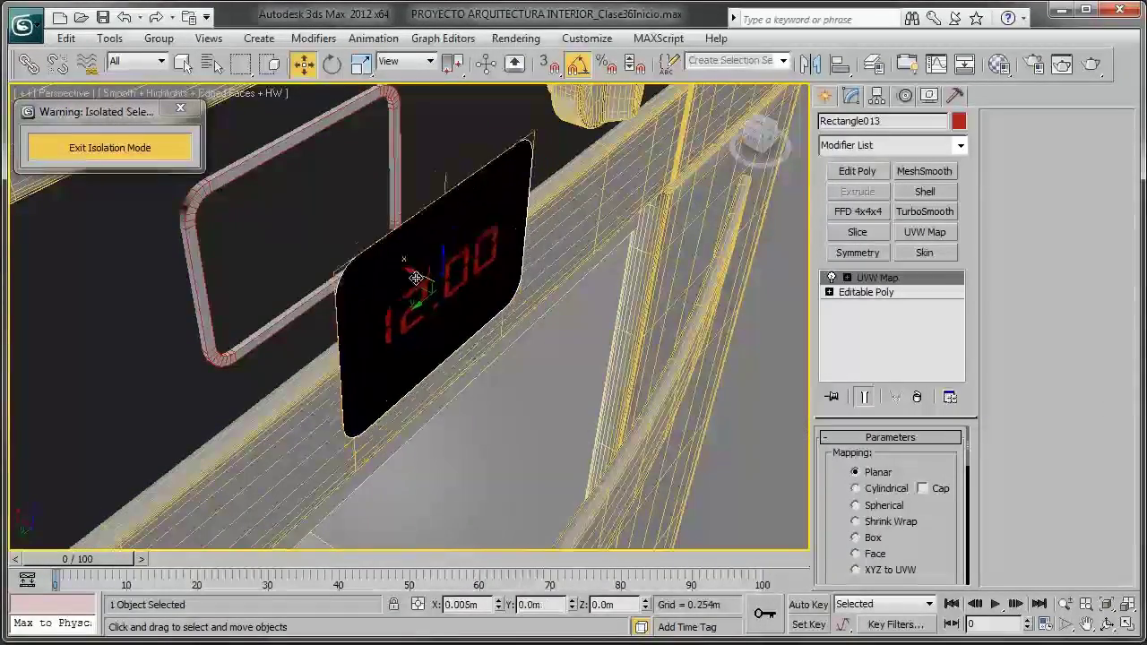
{"action": "mouse_move", "coordinate": [299, 240]}
{"action": "middle_mouse_down", "text": "alt"}
{"action": "mouse_move", "coordinate": [448, 269]}
{"action": "mouse_move", "coordinate": [543, 323]}
{"action": "mouse_move", "coordinate": [462, 298]}
{"action": "middle_mouse_up", "text": "alt"}
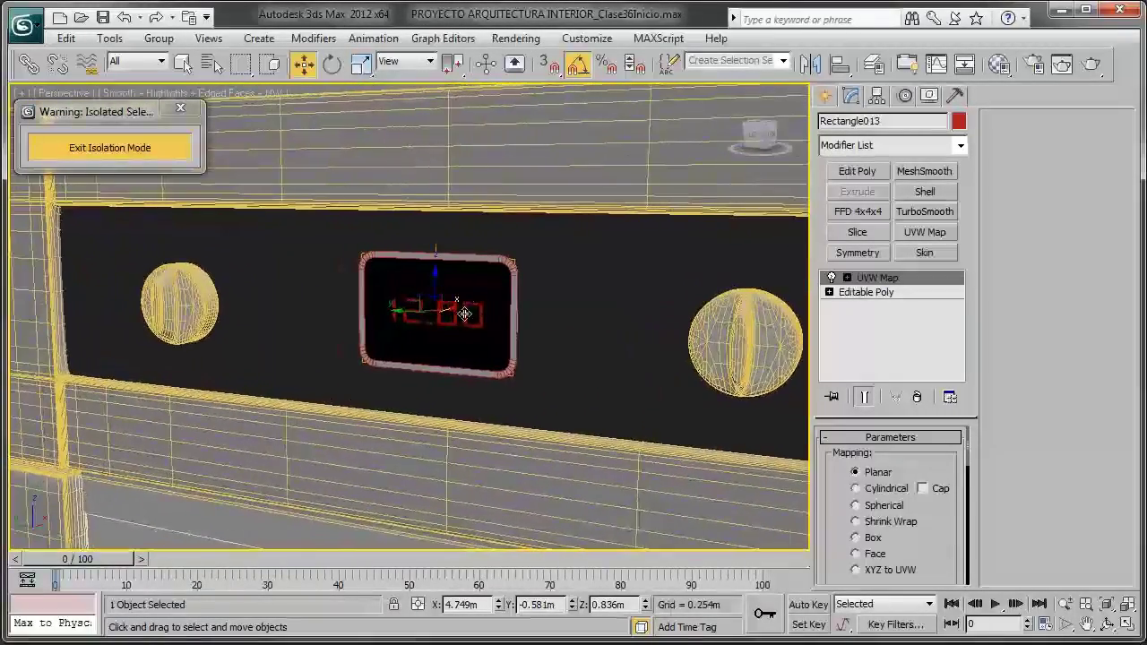
Step: Reopen the Material Editor and scroll to the clock's Bitmap Parameters
{"action": "key", "text": "m"}
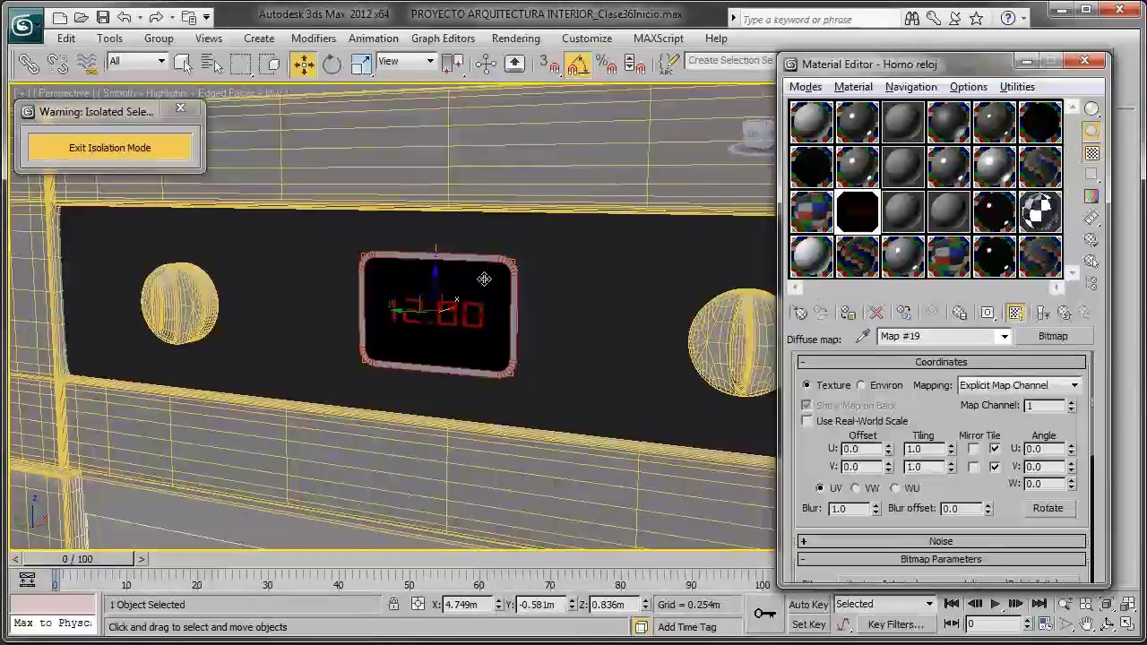
{"action": "mouse_move", "coordinate": [481, 269]}
{"action": "middle_mouse_down", "text": "alt"}
{"action": "mouse_move", "coordinate": [533, 302]}
{"action": "mouse_move", "coordinate": [448, 284]}
{"action": "mouse_move", "coordinate": [493, 290]}
{"action": "mouse_move", "coordinate": [494, 315]}
{"action": "middle_mouse_up", "text": "alt"}
{"action": "scroll", "coordinate": [476, 316], "scroll_direction": "up", "scroll_amount": 3}
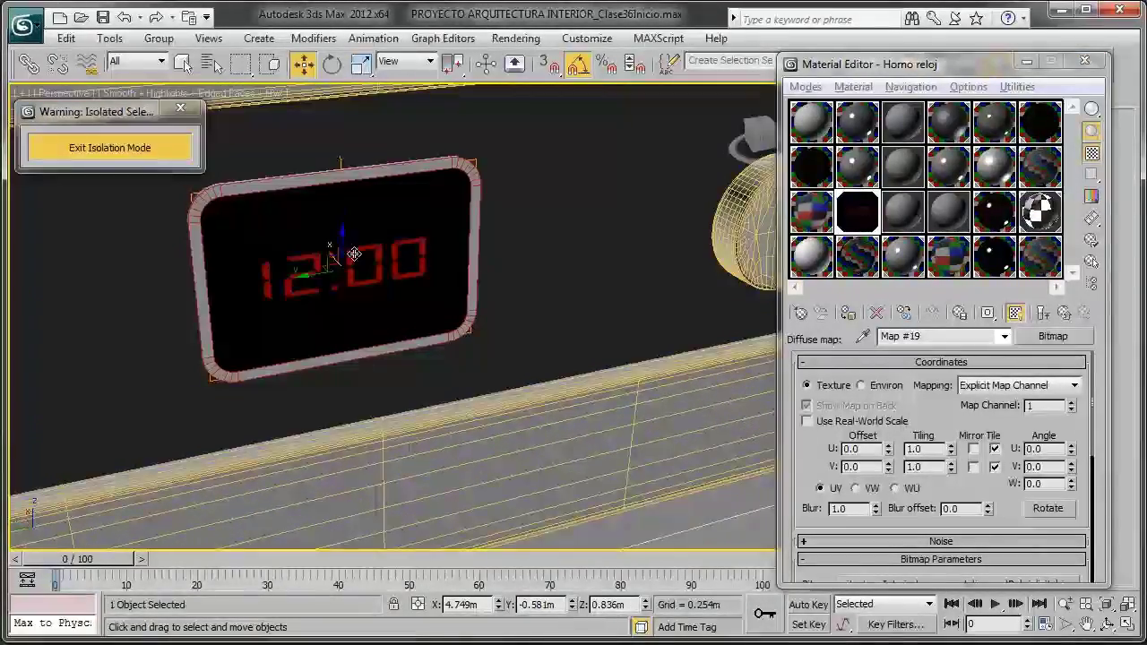
{"action": "scroll", "coordinate": [974, 489], "scroll_direction": "down", "scroll_amount": 3}
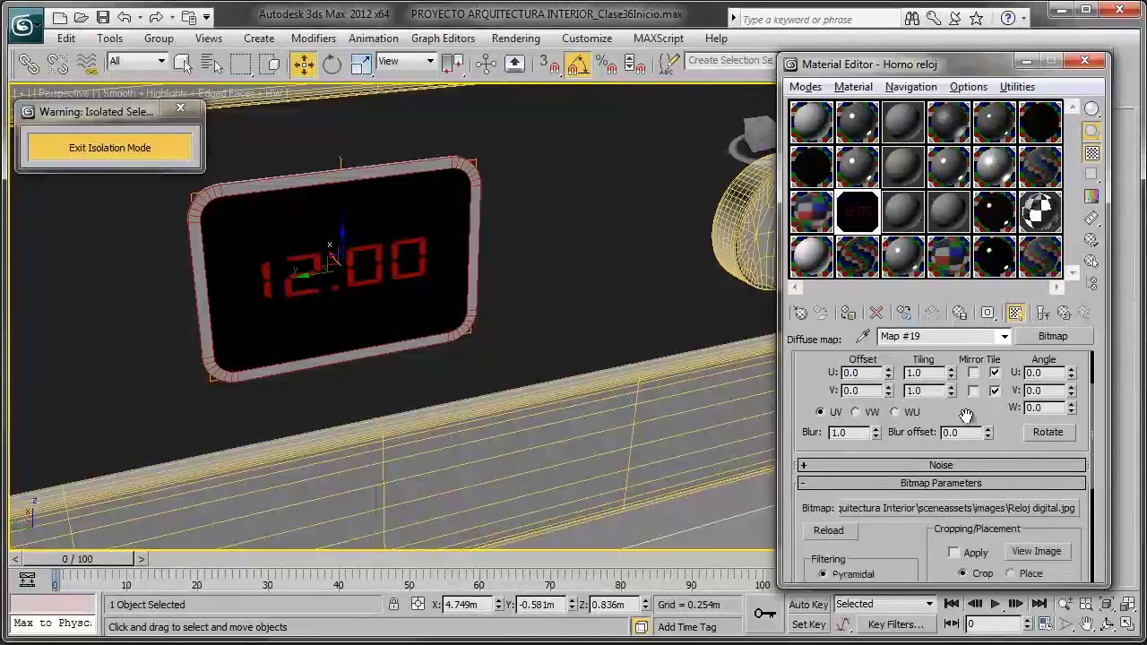
{"action": "scroll", "coordinate": [1022, 485], "scroll_direction": "down", "scroll_amount": 2}
Step: Crop the clock bitmap to U 0.1, V 0.217, W 0.825, H 0.557 around the 12.00 digits
{"action": "left_click", "coordinate": [1038, 482]}
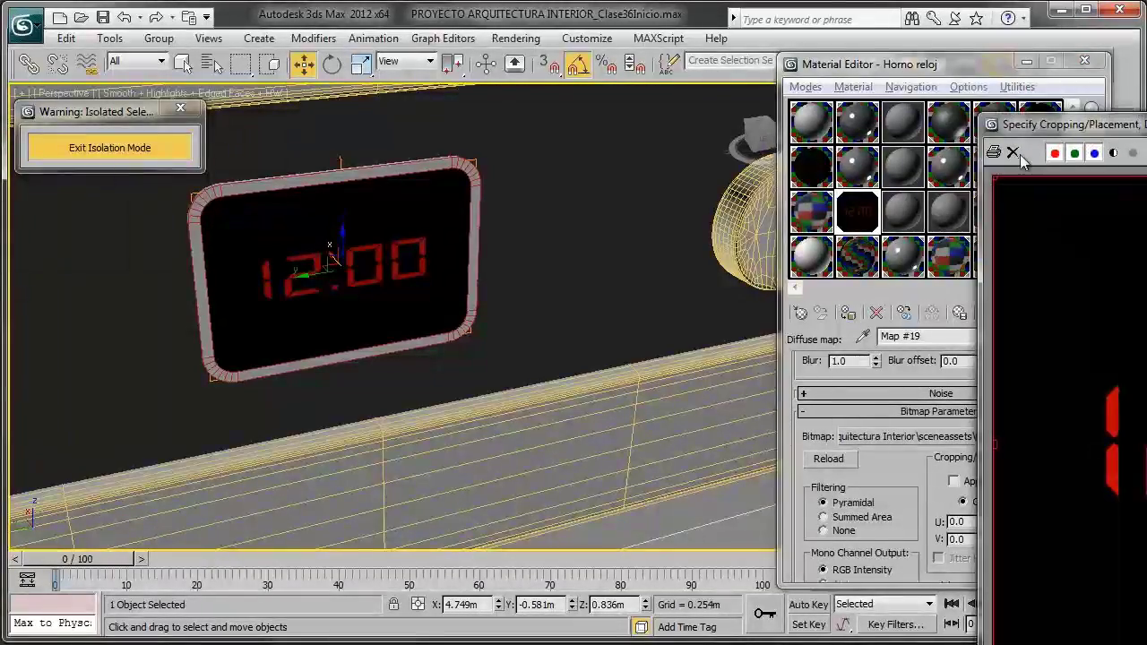
{"action": "left_click_drag", "start_coordinate": [1040, 124], "coordinate": [337, 17]}
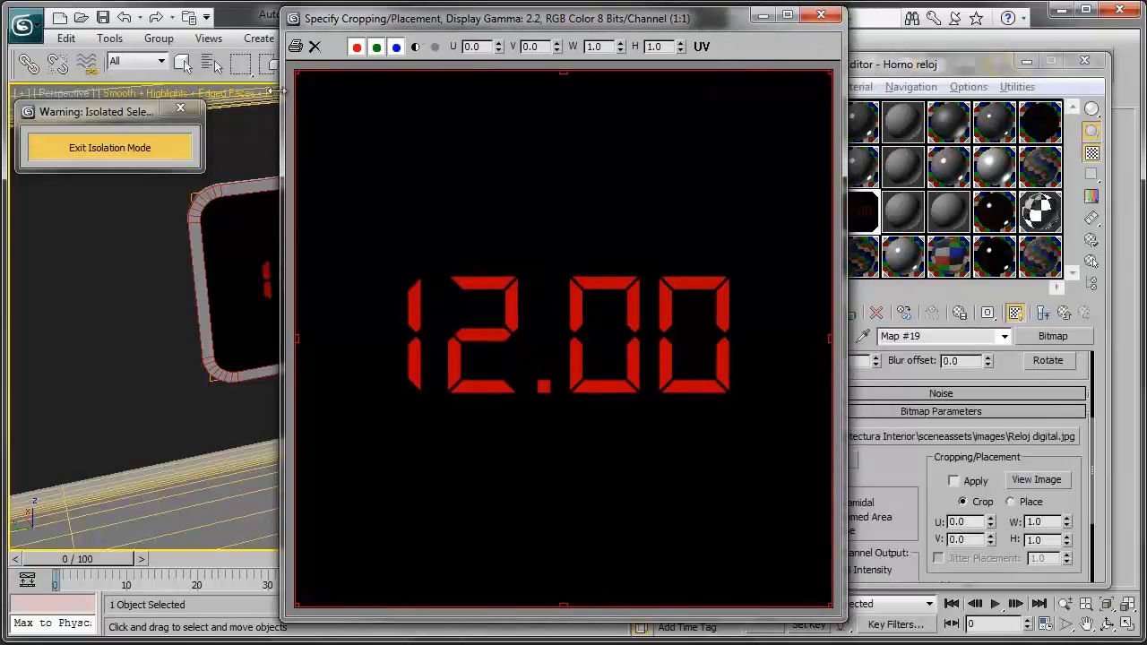
{"action": "left_click", "coordinate": [970, 483]}
{"action": "left_click_drag", "start_coordinate": [628, 23], "coordinate": [881, 44]}
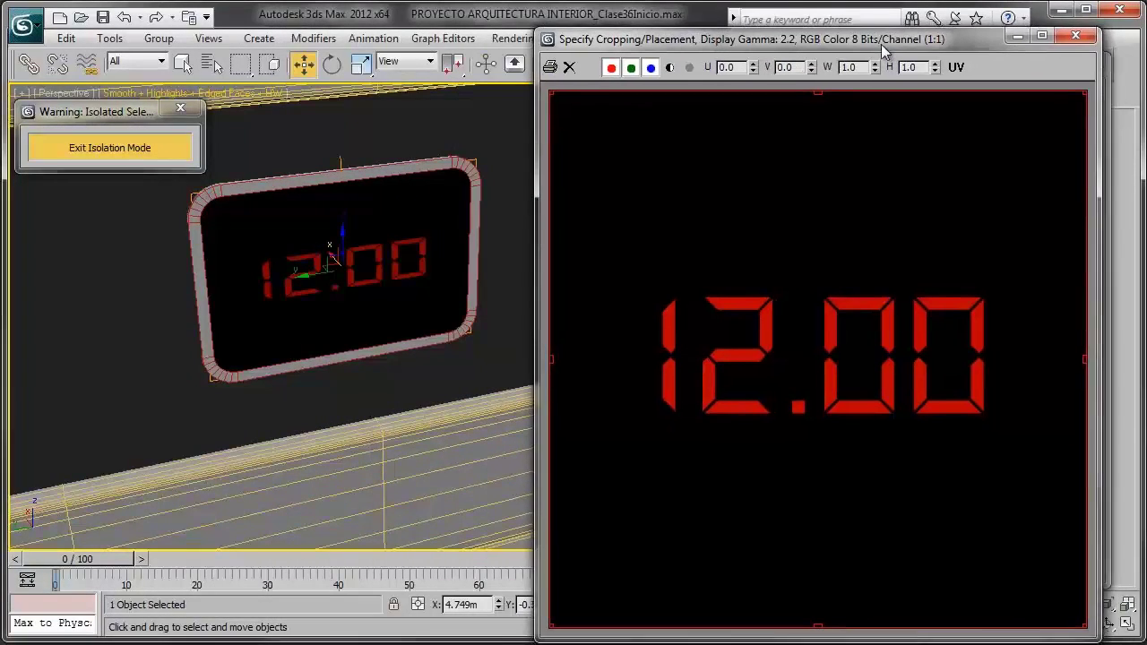
{"action": "left_click_drag", "start_coordinate": [549, 93], "coordinate": [608, 245]}
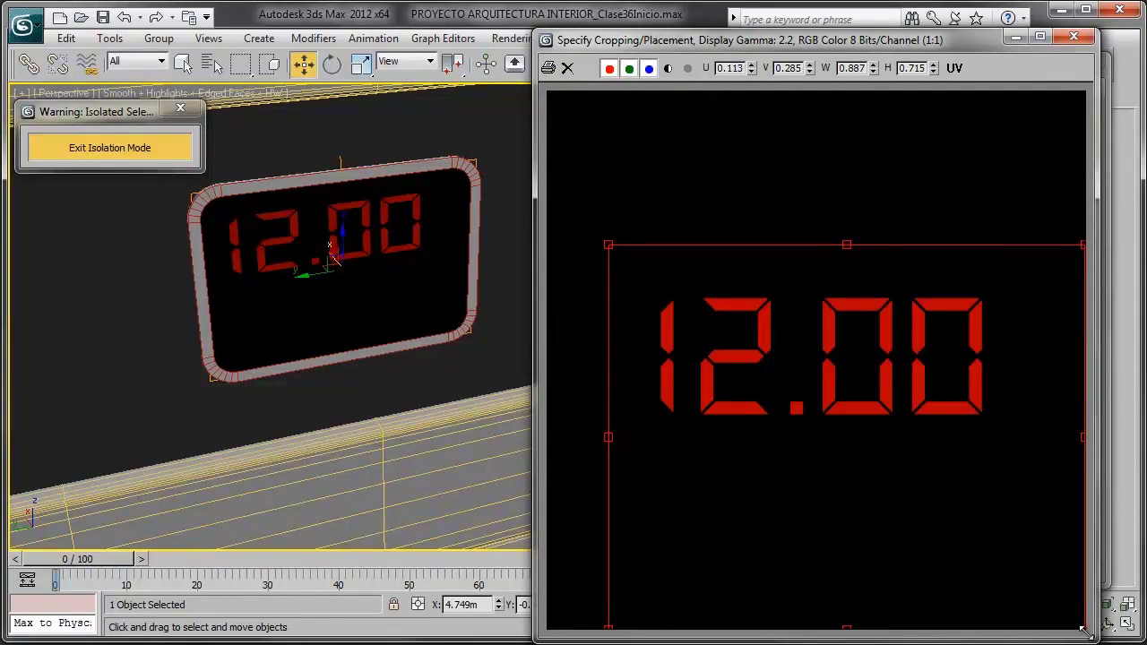
{"action": "mouse_move", "coordinate": [1084, 630]}
{"action": "left_mouse_down"}
{"action": "mouse_move", "coordinate": [1031, 494]}
{"action": "mouse_move", "coordinate": [1041, 472]}
{"action": "left_mouse_up"}
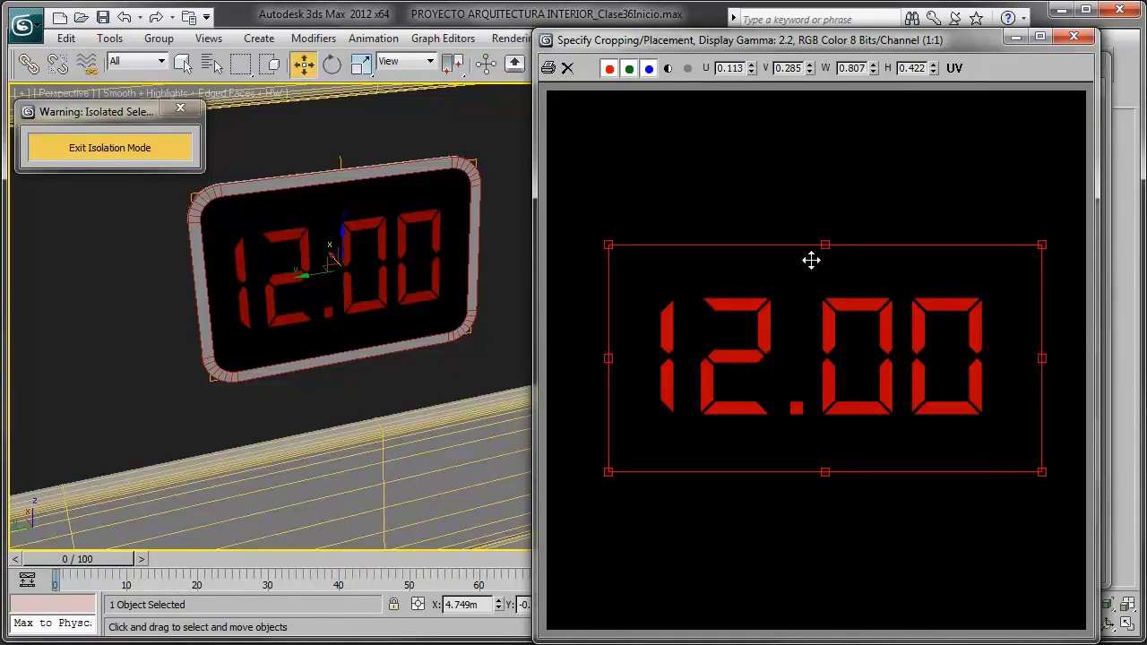
{"action": "left_click_drag", "start_coordinate": [826, 247], "coordinate": [825, 208]}
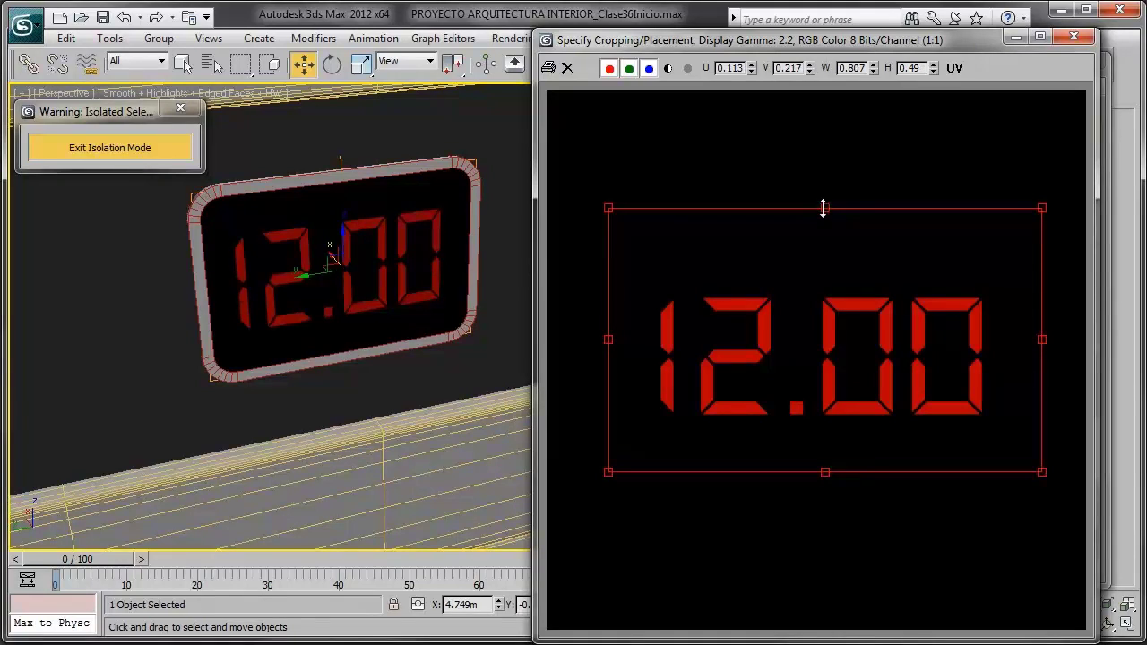
{"action": "left_click_drag", "start_coordinate": [824, 479], "coordinate": [824, 507]}
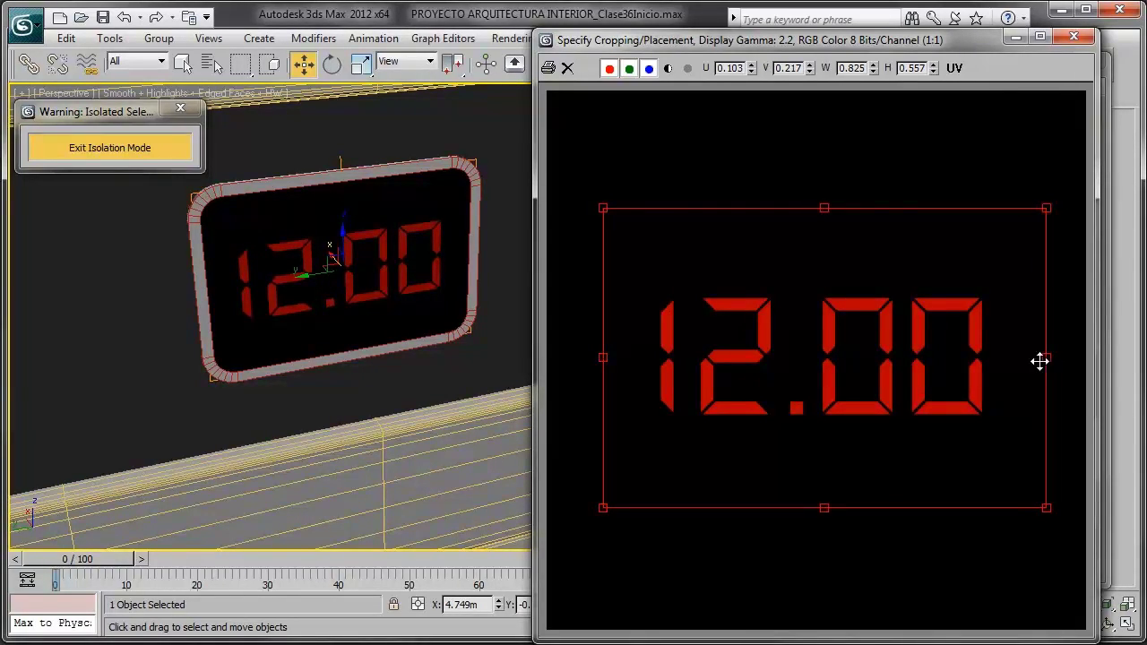
{"action": "left_click_drag", "start_coordinate": [891, 361], "coordinate": [889, 361]}
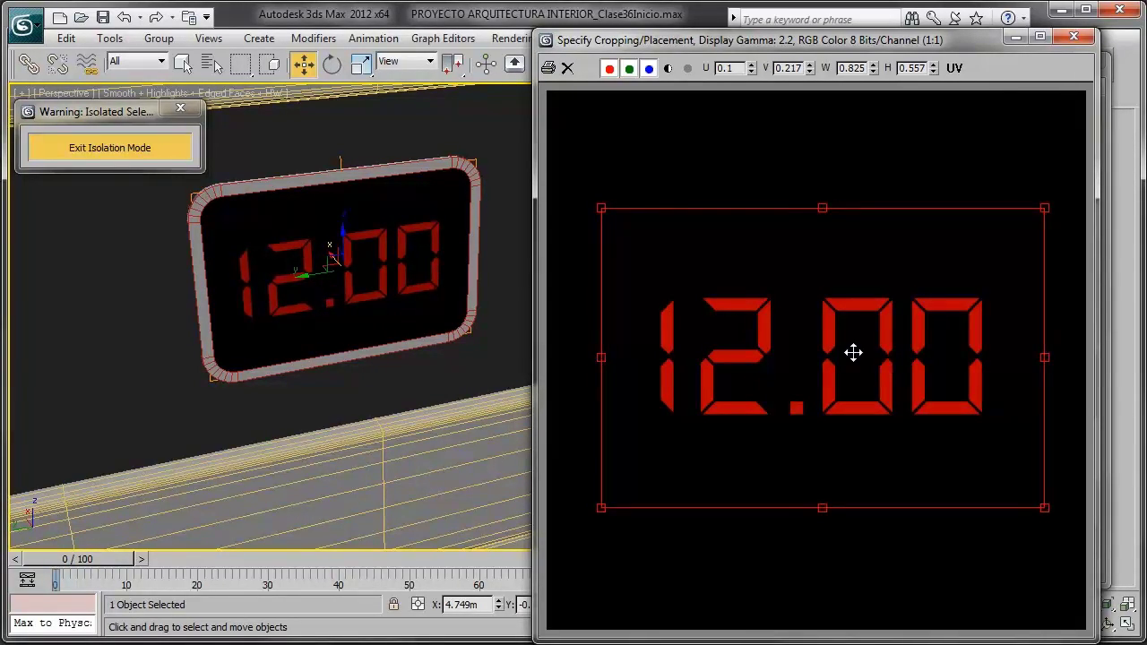
{"action": "left_click", "coordinate": [1073, 36]}
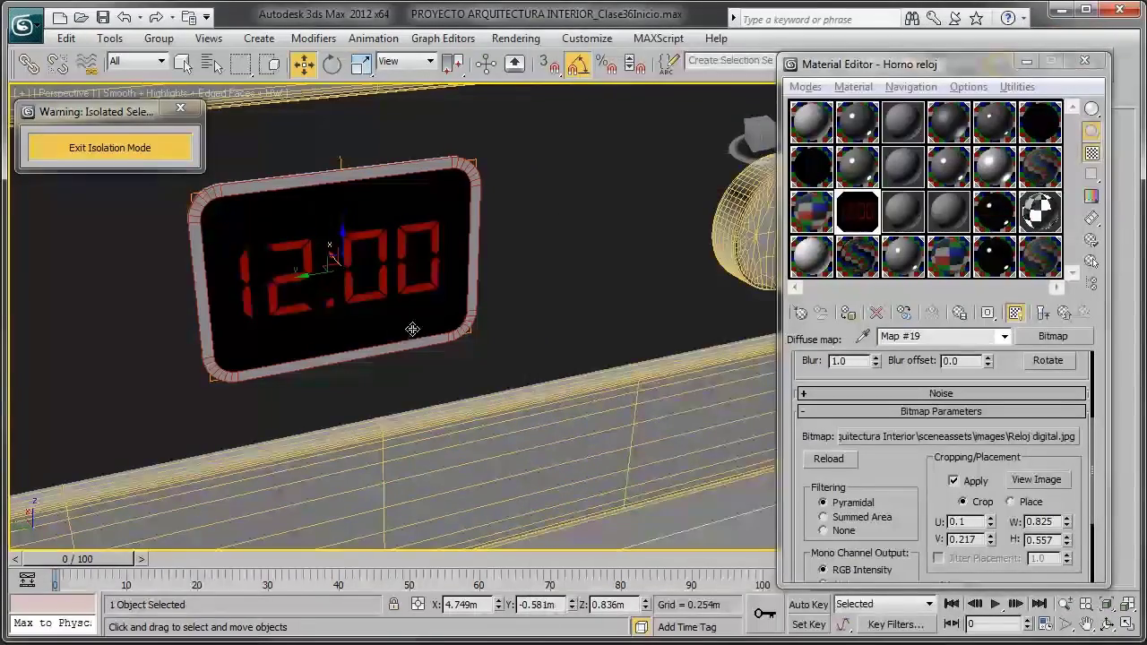
Step: Give Horno vidrio negro opaco a dark grey 32 reflection with max depth 1
{"action": "scroll", "coordinate": [390, 242], "scroll_direction": "down", "scroll_amount": 5}
{"action": "middle_click_drag", "start_coordinate": [390, 242], "coordinate": [410, 248], "text": "alt"}
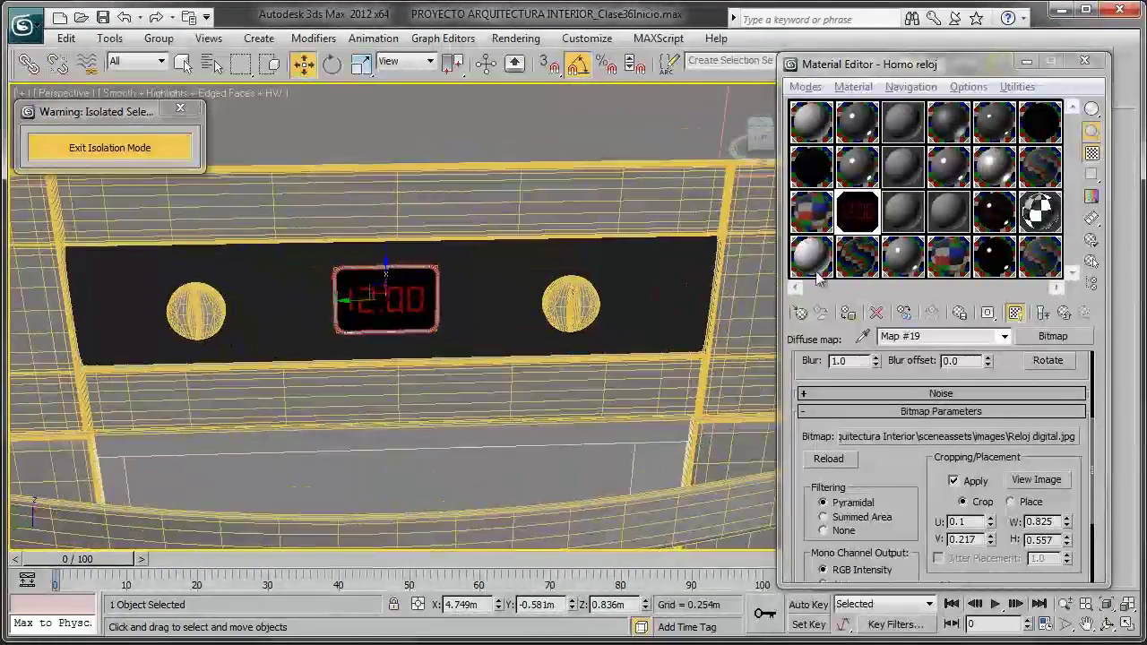
{"action": "left_click", "coordinate": [816, 182]}
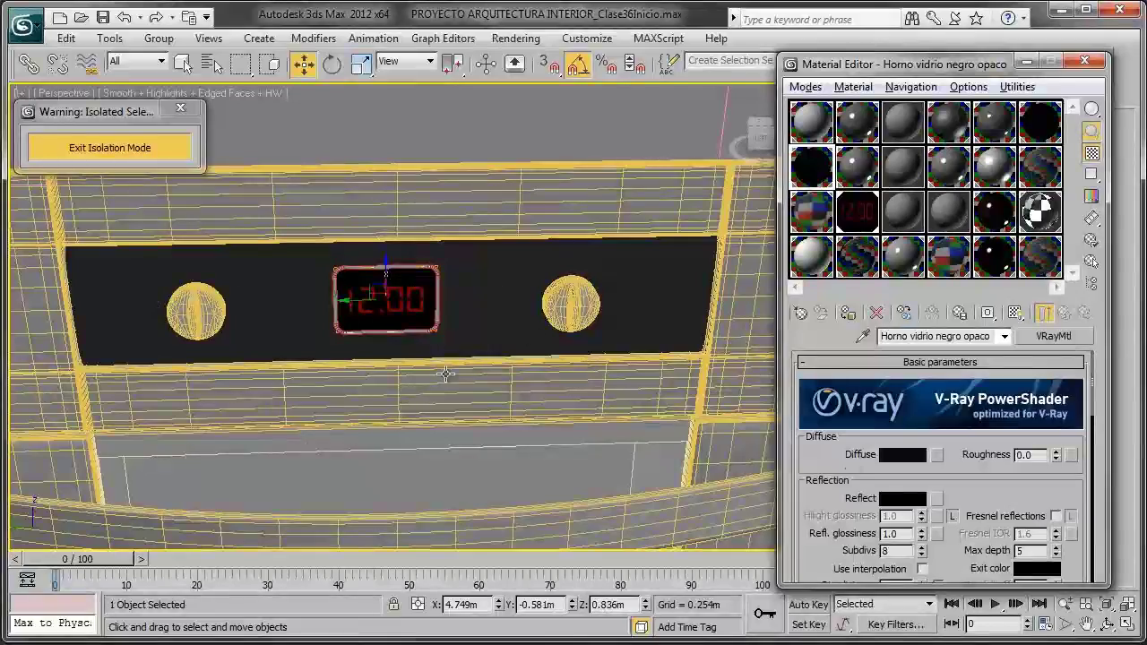
{"action": "left_click", "coordinate": [889, 501]}
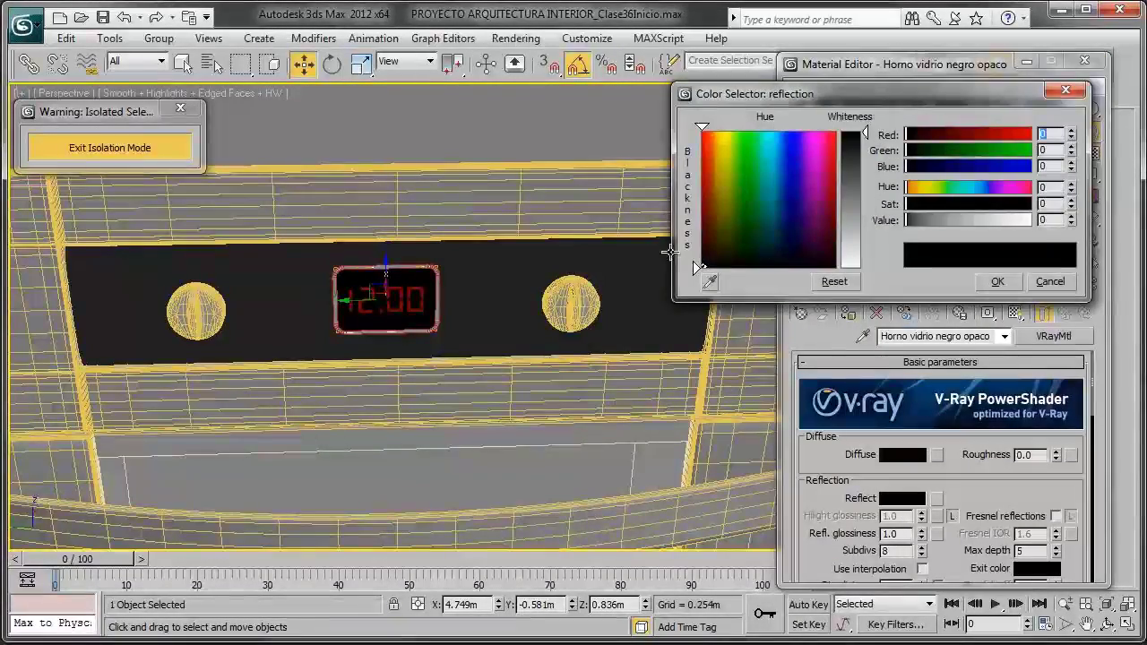
{"action": "left_click", "coordinate": [1044, 282]}
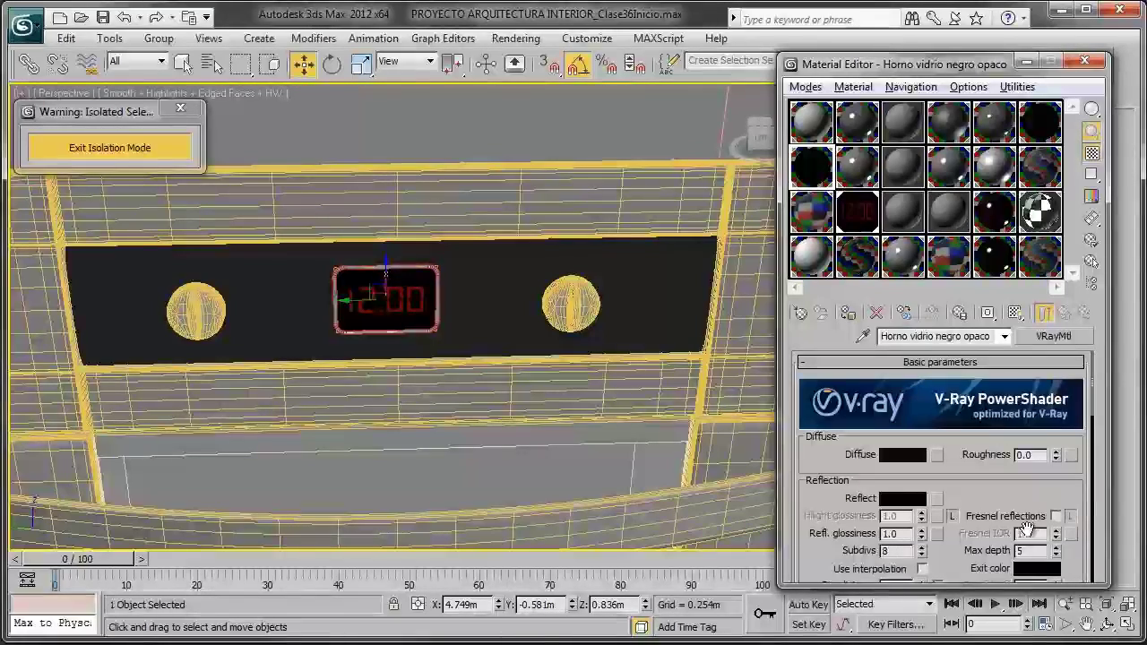
{"action": "type", "text": "1"}
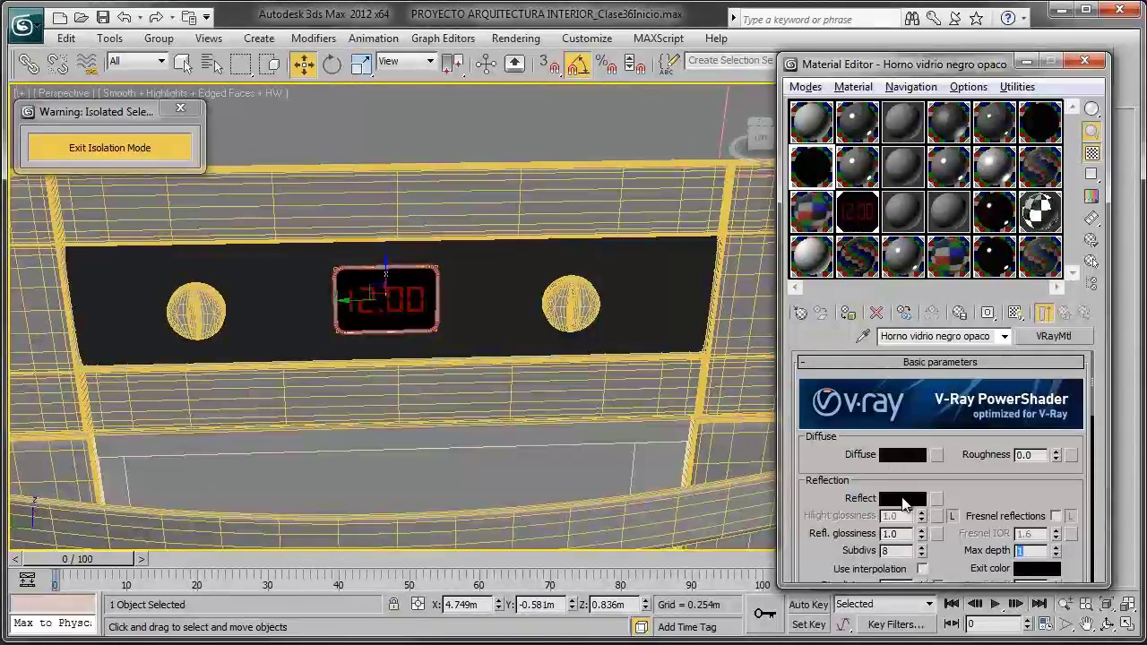
{"action": "left_click", "coordinate": [903, 499]}
{"action": "left_click_drag", "start_coordinate": [874, 137], "coordinate": [854, 149]}
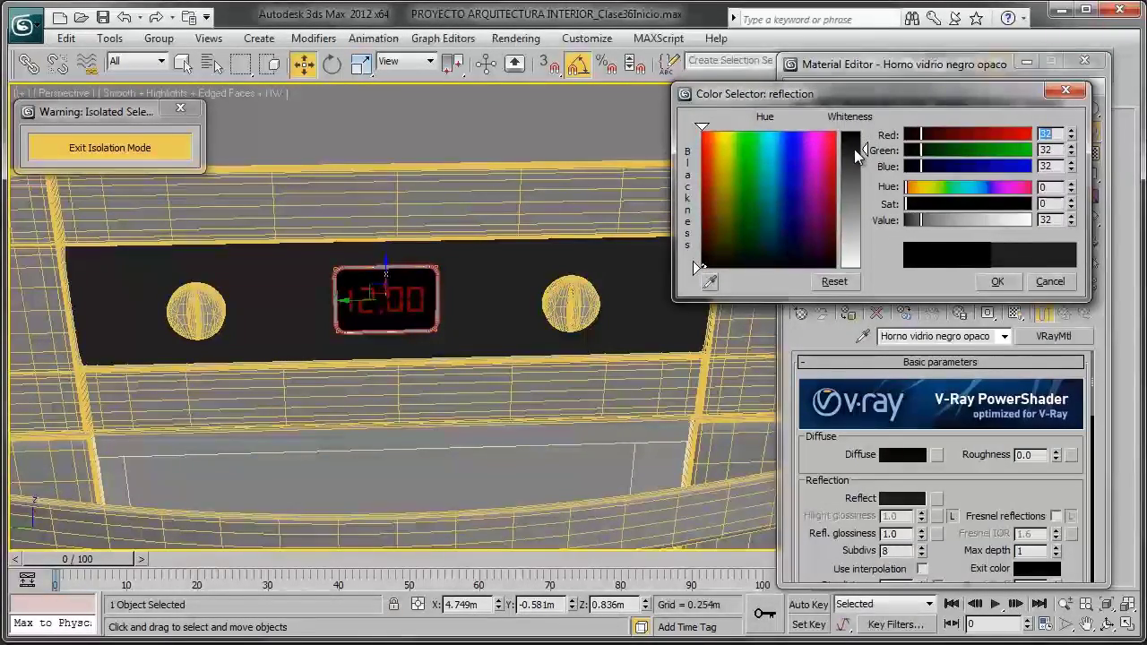
{"action": "left_click", "coordinate": [1007, 285]}
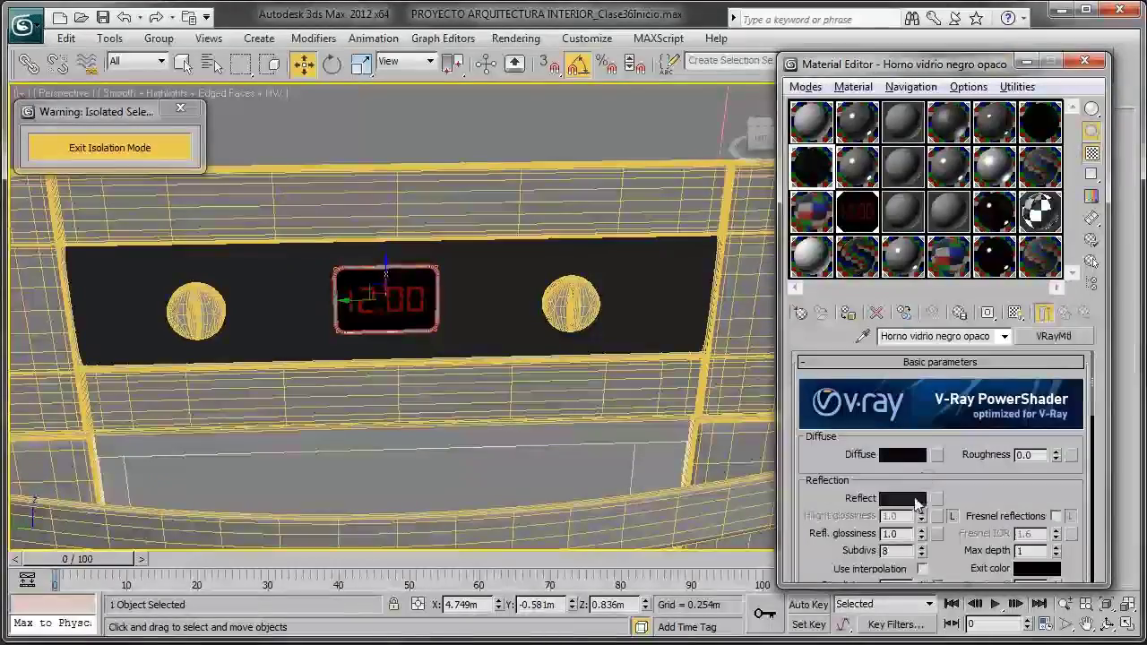
Step: Copy the grey reflection colour onto the Horno reloj clock material's Reflect
{"action": "right_click", "coordinate": [915, 504]}
{"action": "left_click", "coordinate": [951, 518]}
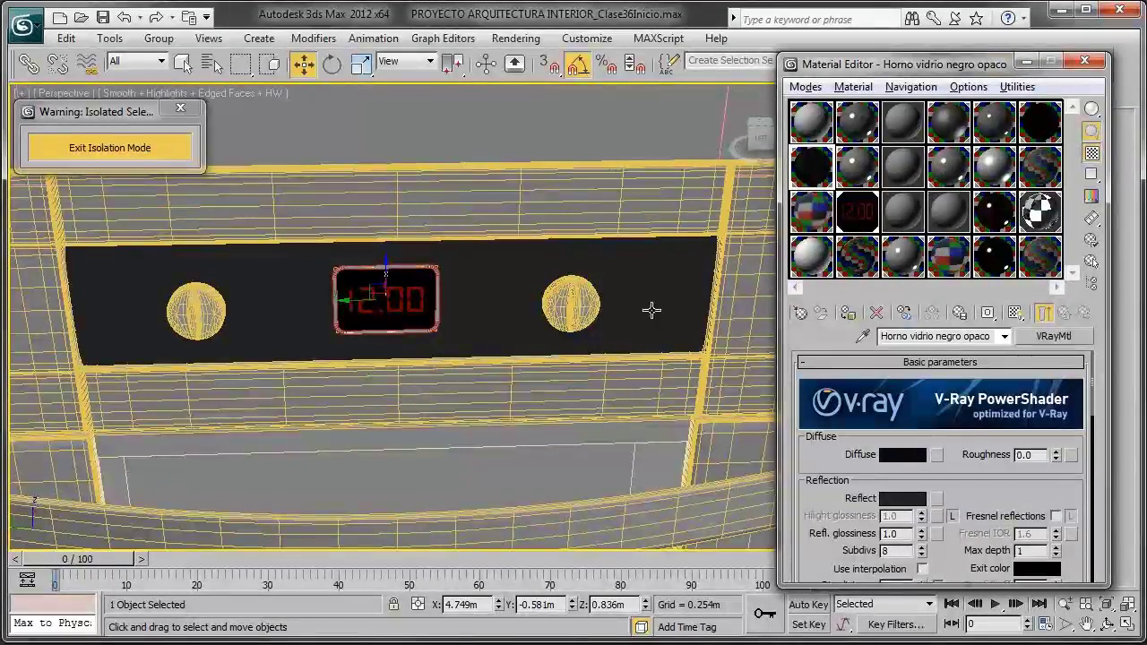
{"action": "left_click", "coordinate": [858, 212]}
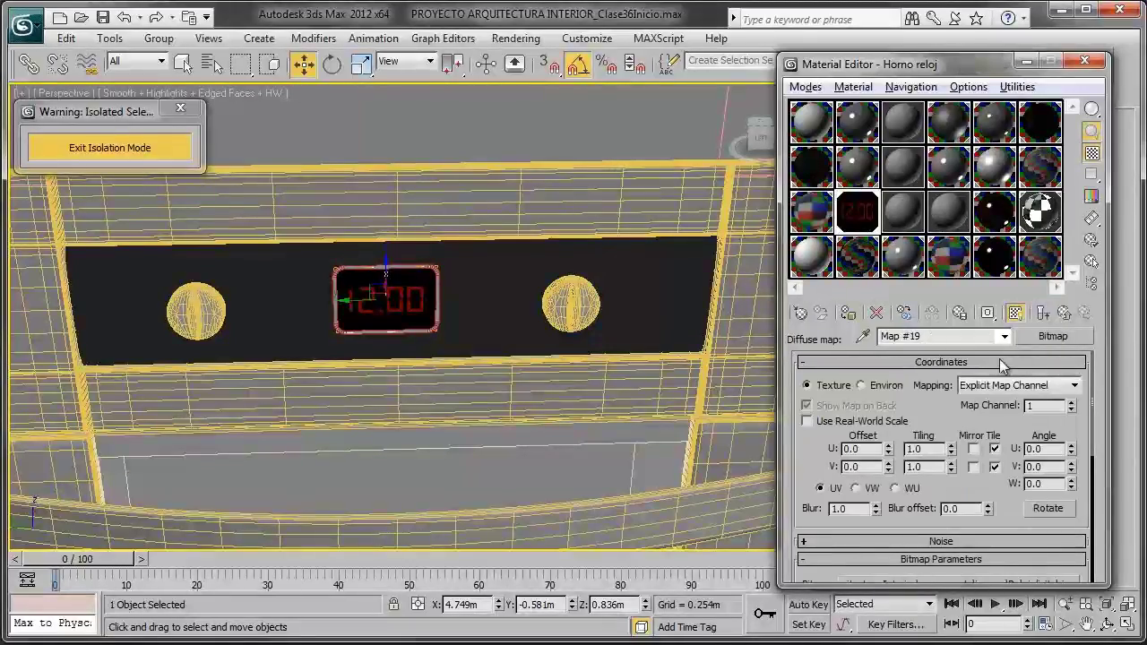
{"action": "left_click", "coordinate": [1065, 314]}
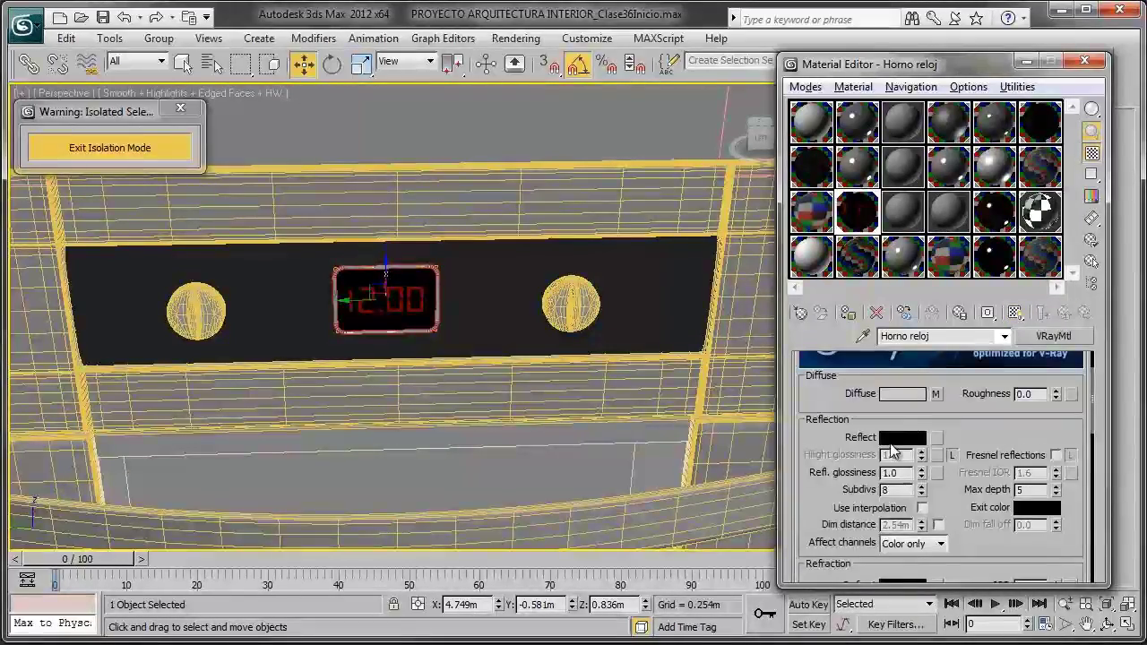
{"action": "right_click", "coordinate": [896, 439]}
{"action": "left_click", "coordinate": [923, 470]}
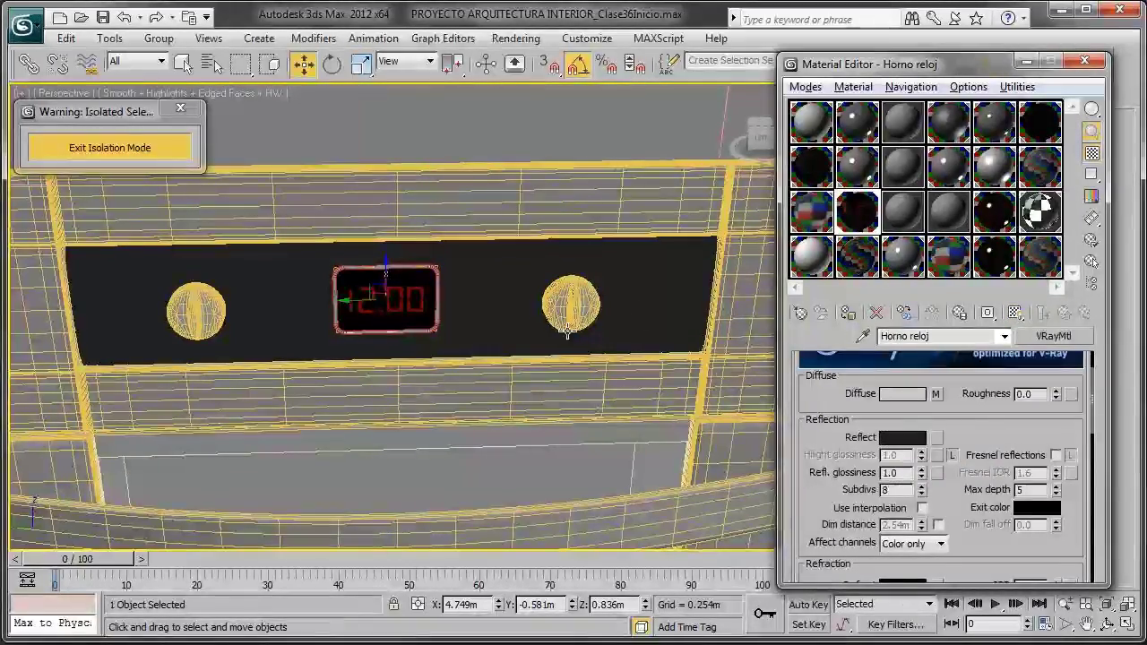
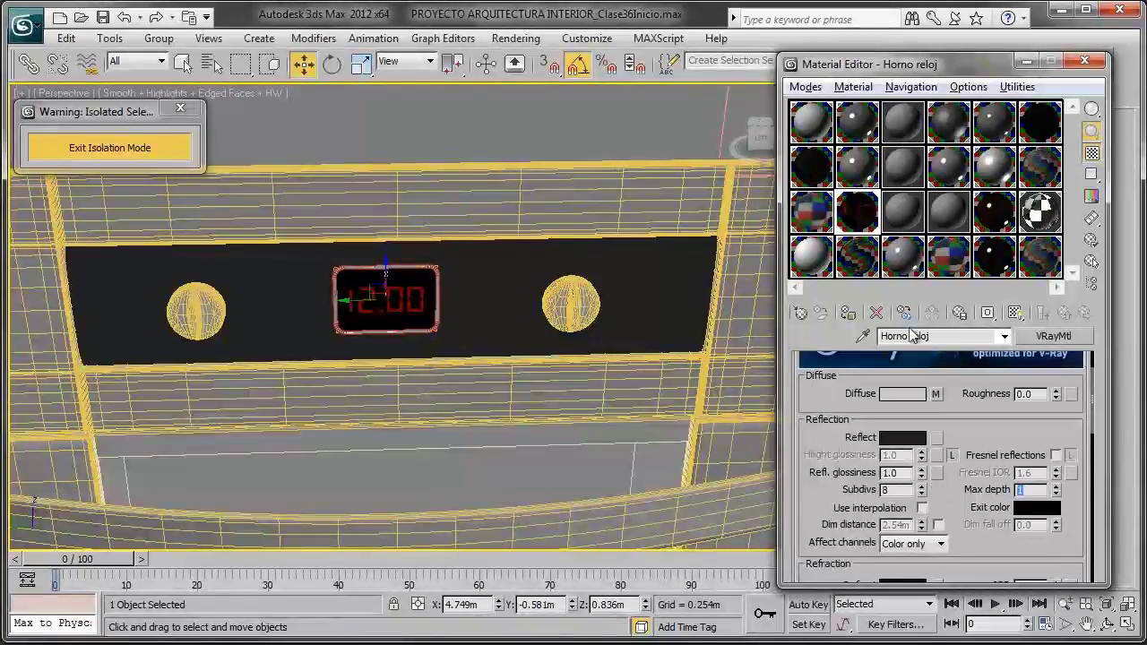
Step: Step through the Horno encendedores, mat principal, vidrio, Cocina tope encendedores and Refrigerador gris claro materials
{"action": "left_click", "coordinate": [903, 211]}
{"action": "left_click", "coordinate": [868, 136]}
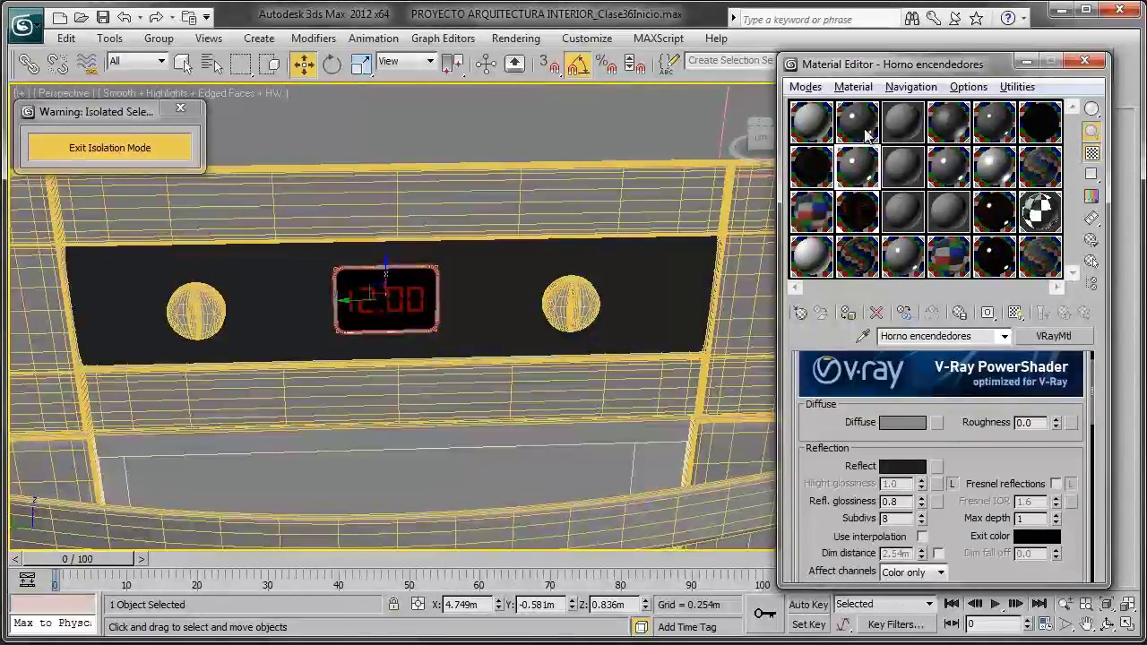
{"action": "left_click", "coordinate": [827, 223]}
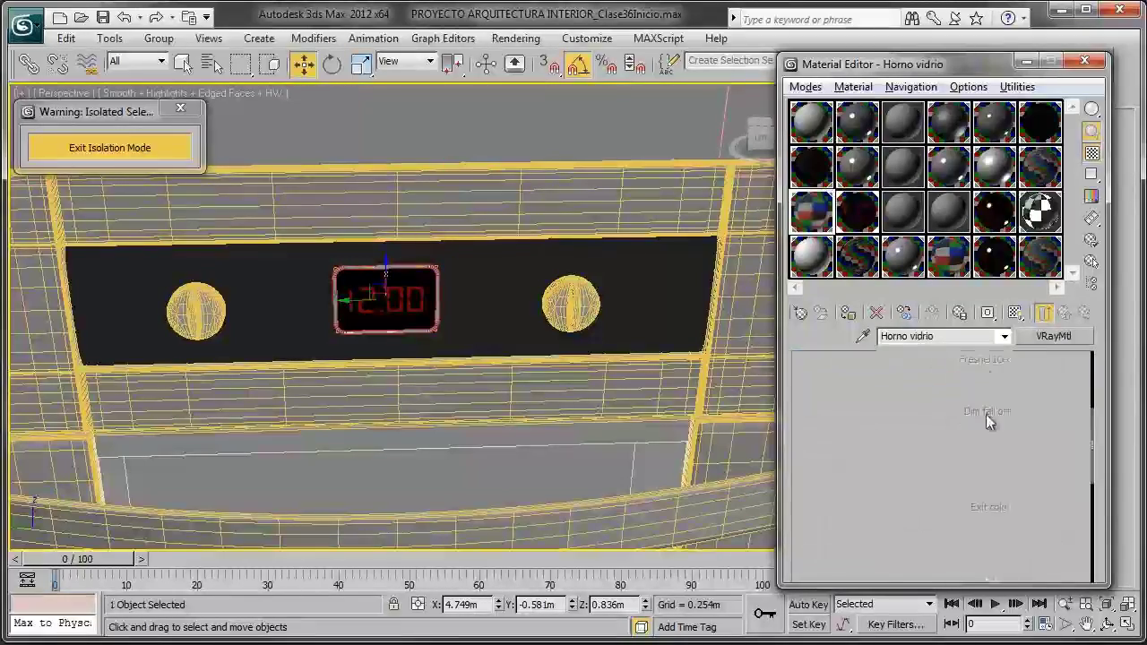
{"action": "scroll", "coordinate": [1048, 429], "scroll_direction": "up", "scroll_amount": 1}
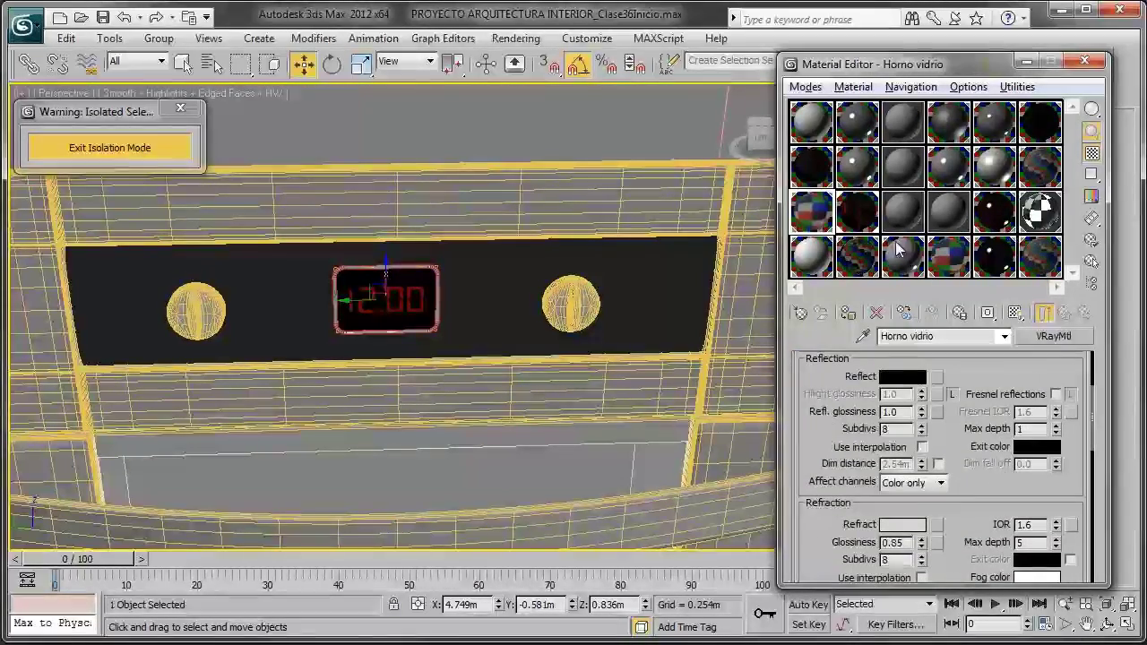
{"action": "left_click", "coordinate": [954, 206]}
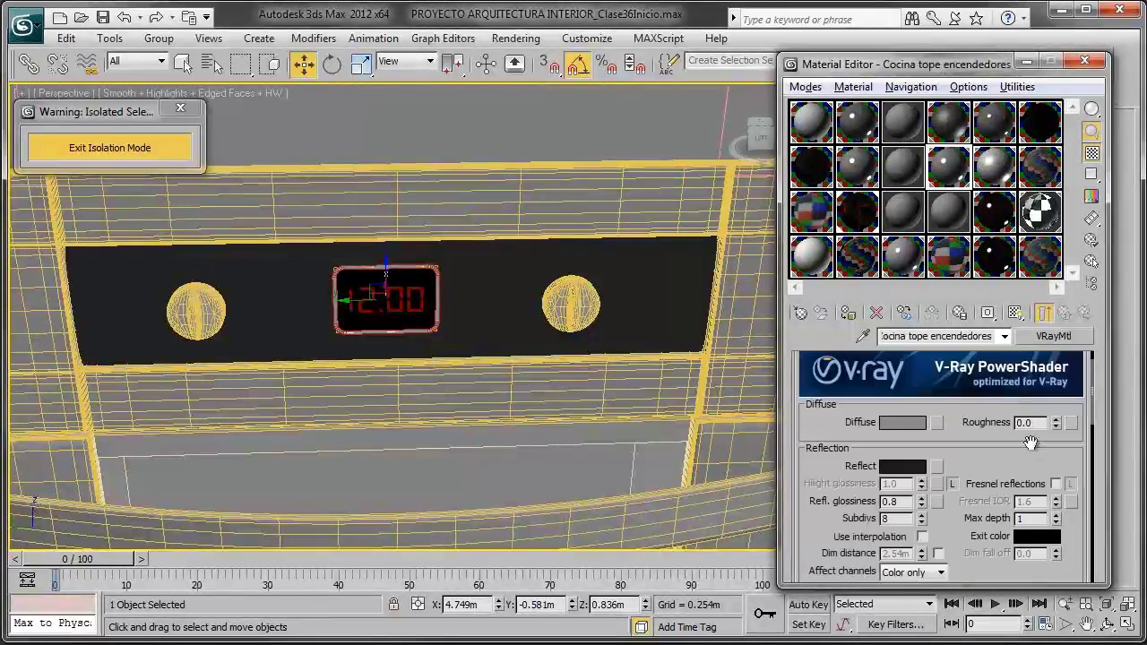
{"action": "left_click", "coordinate": [986, 137]}
{"action": "scroll", "coordinate": [534, 303], "scroll_direction": "down", "scroll_amount": 1}
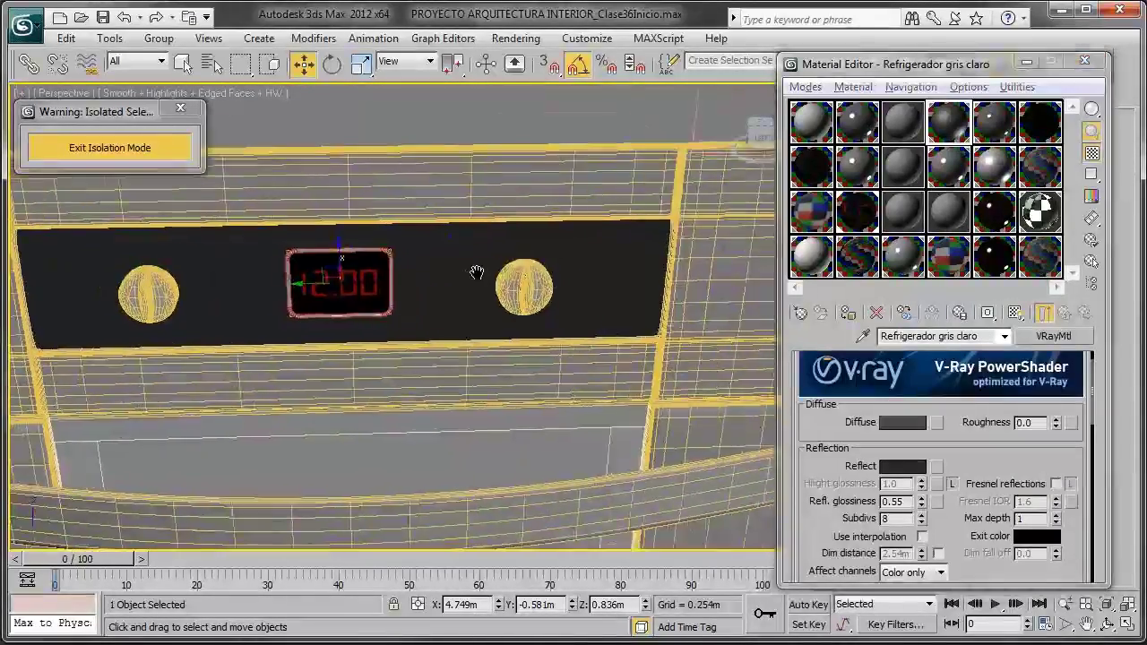
{"action": "scroll", "coordinate": [474, 270], "scroll_direction": "down", "scroll_amount": 4}
{"action": "left_click", "coordinate": [456, 262]}
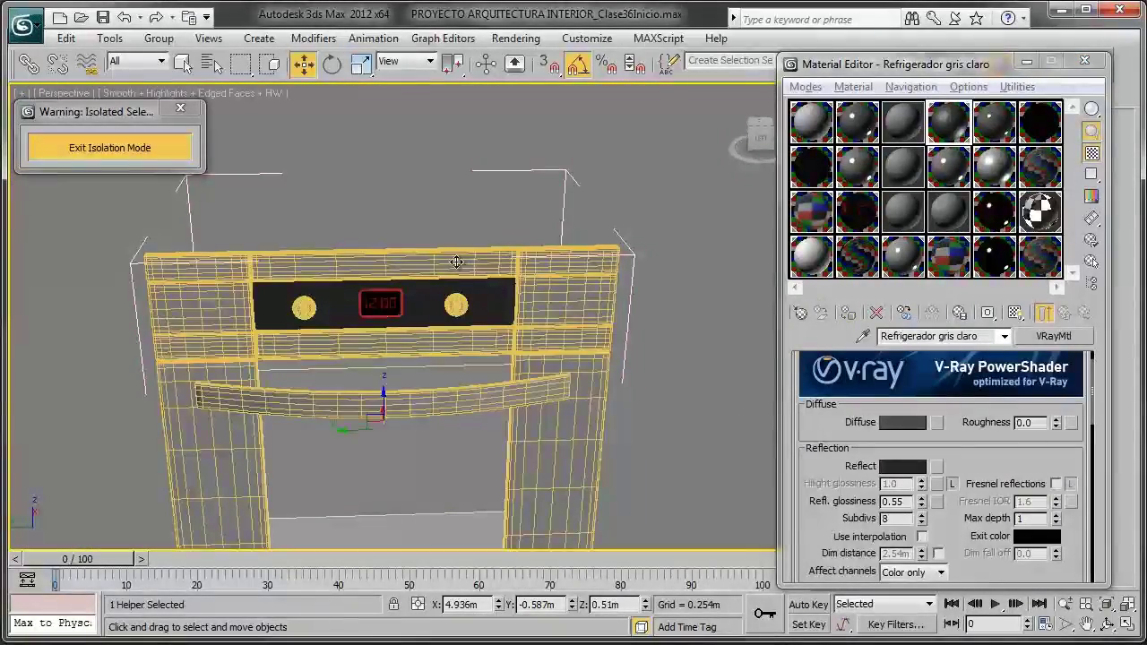
{"action": "scroll", "coordinate": [356, 303], "scroll_direction": "down", "scroll_amount": 3}
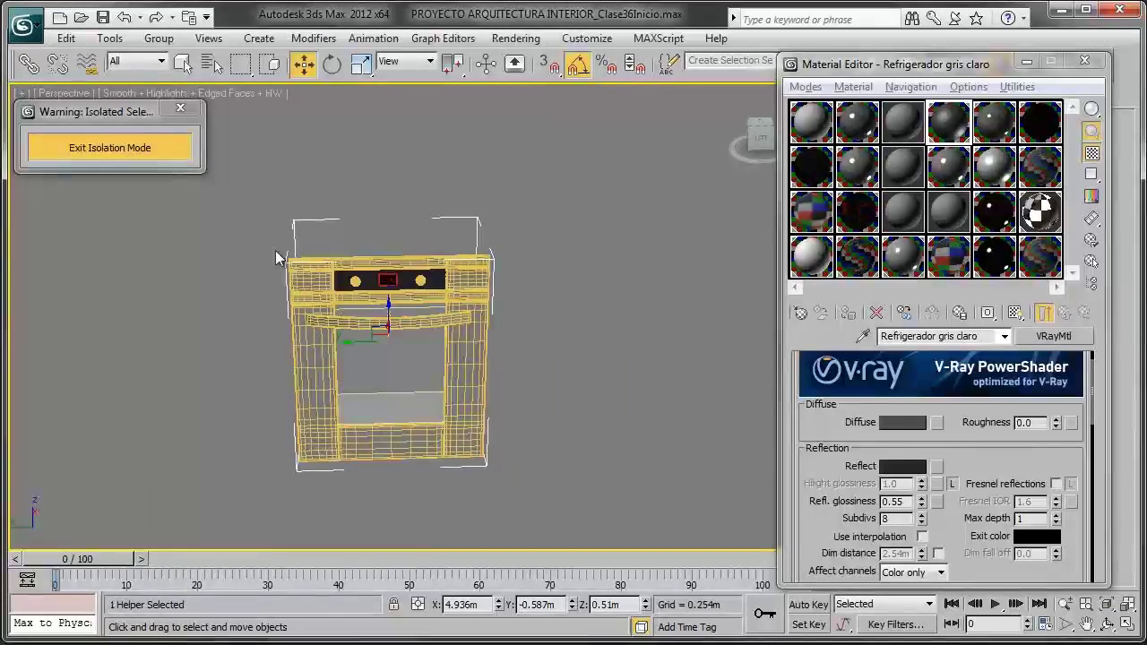
{"action": "left_click_drag", "start_coordinate": [367, 187], "coordinate": [538, 513]}
{"action": "mouse_move", "coordinate": [574, 531]}
{"action": "middle_mouse_down", "text": "alt"}
{"action": "mouse_move", "coordinate": [473, 390]}
{"action": "mouse_move", "coordinate": [484, 388]}
{"action": "middle_mouse_up", "text": "alt"}
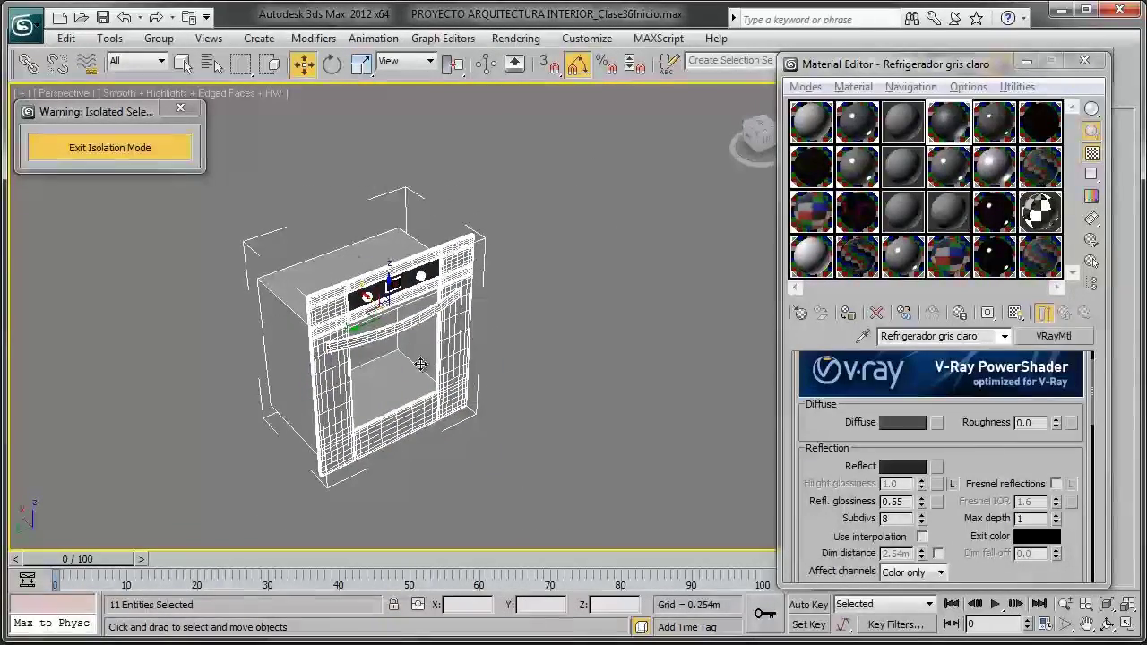
{"action": "left_click", "coordinate": [159, 37]}
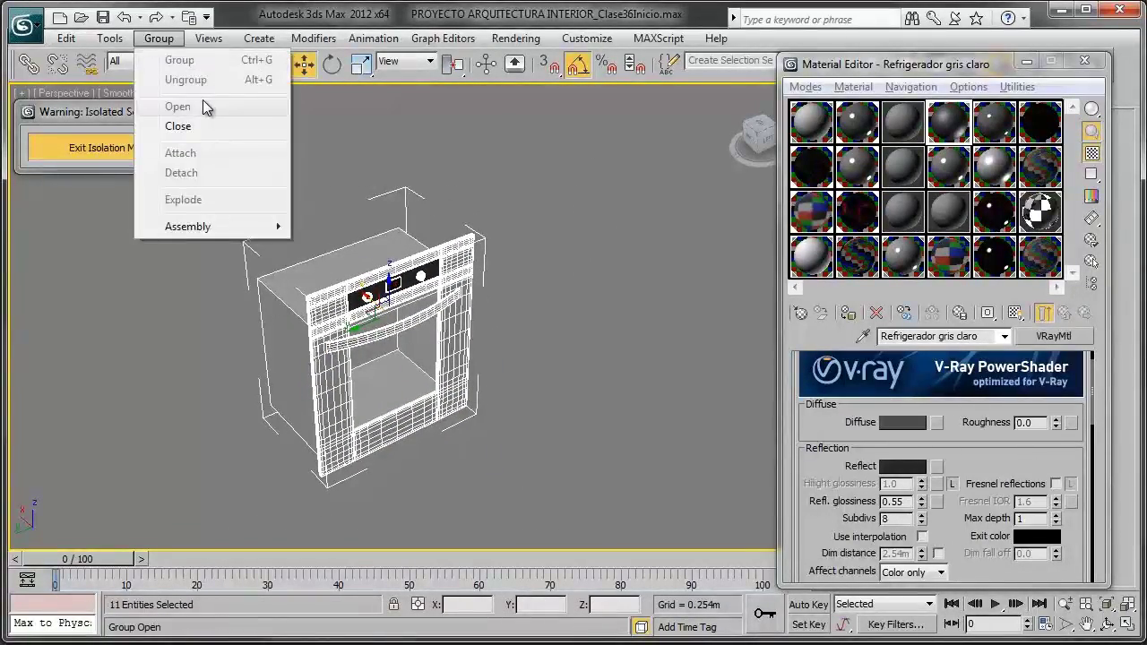
{"action": "left_click", "coordinate": [204, 107]}
{"action": "scroll", "coordinate": [362, 186], "scroll_direction": "up", "scroll_amount": 2}
{"action": "scroll", "coordinate": [363, 187], "scroll_direction": "up", "scroll_amount": 4}
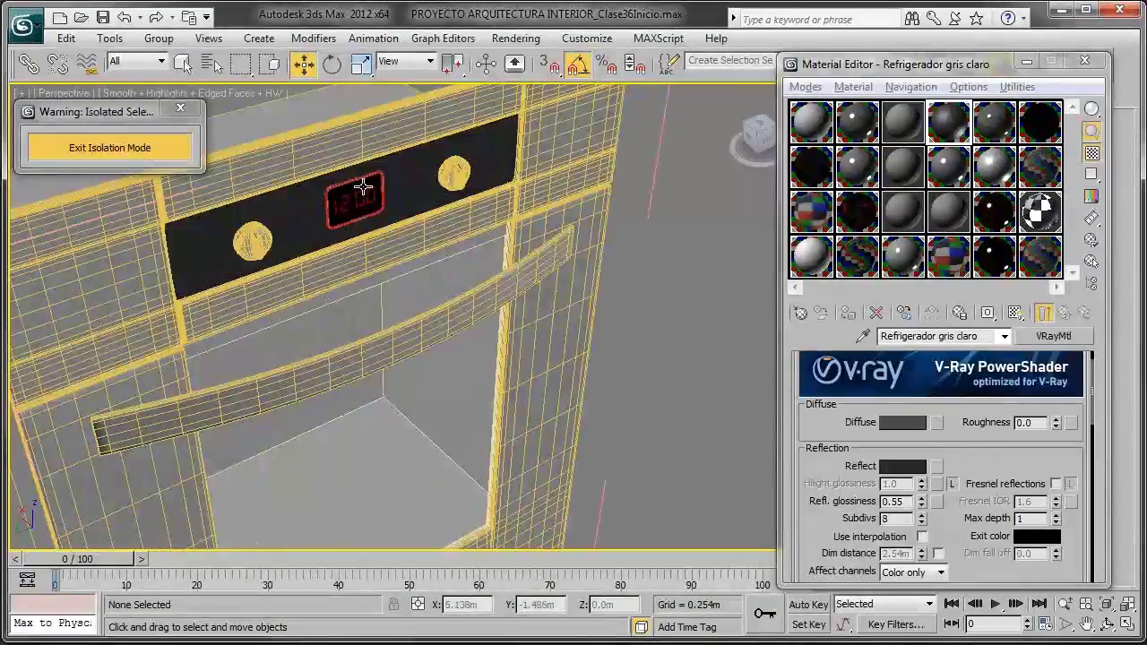
{"action": "left_click", "coordinate": [363, 186]}
{"action": "scroll", "coordinate": [376, 215], "scroll_direction": "up", "scroll_amount": 1}
{"action": "scroll", "coordinate": [415, 286], "scroll_direction": "up", "scroll_amount": 3}
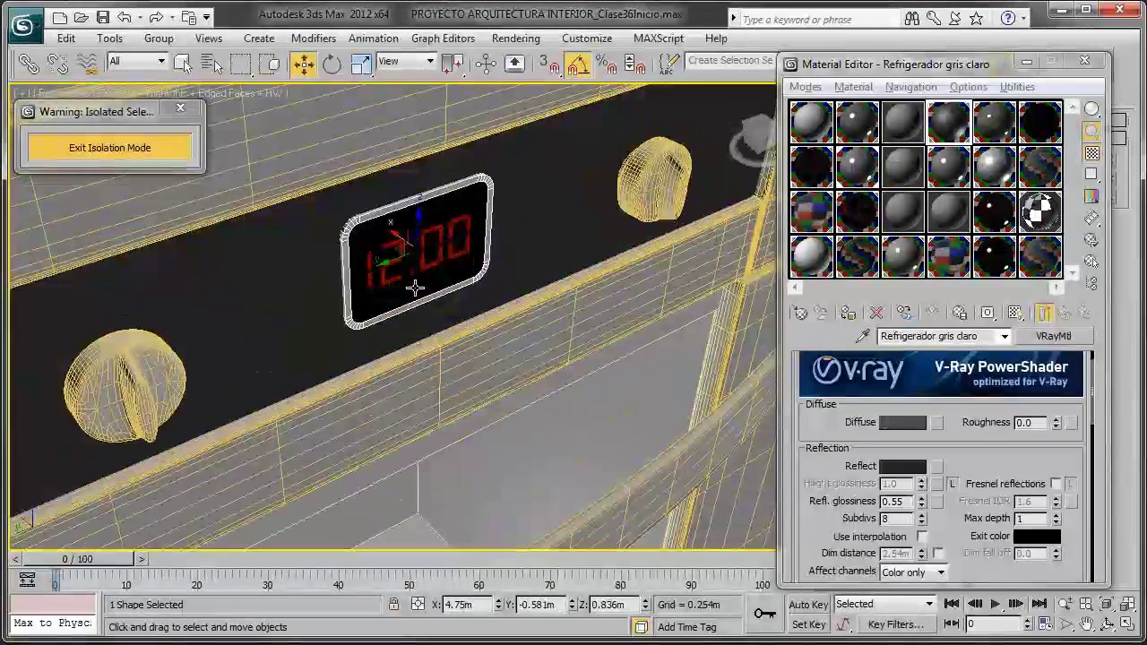
{"action": "scroll", "coordinate": [415, 287], "scroll_direction": "down", "scroll_amount": 5}
{"action": "scroll", "coordinate": [415, 287], "scroll_direction": "down", "scroll_amount": 5}
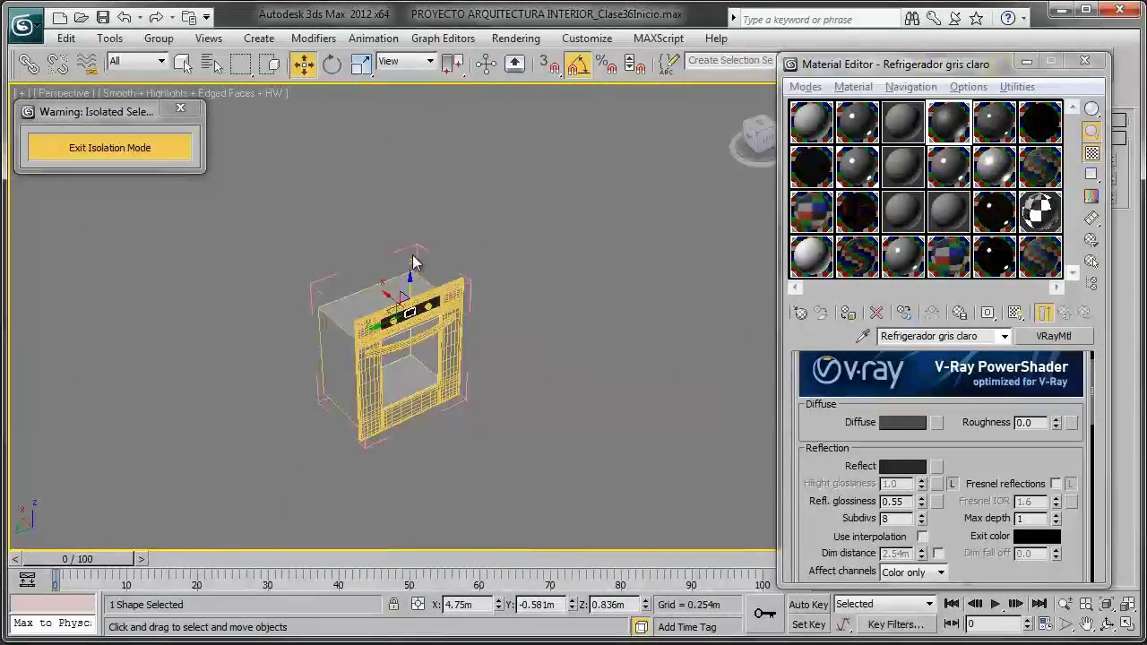
{"action": "left_click", "coordinate": [356, 314]}
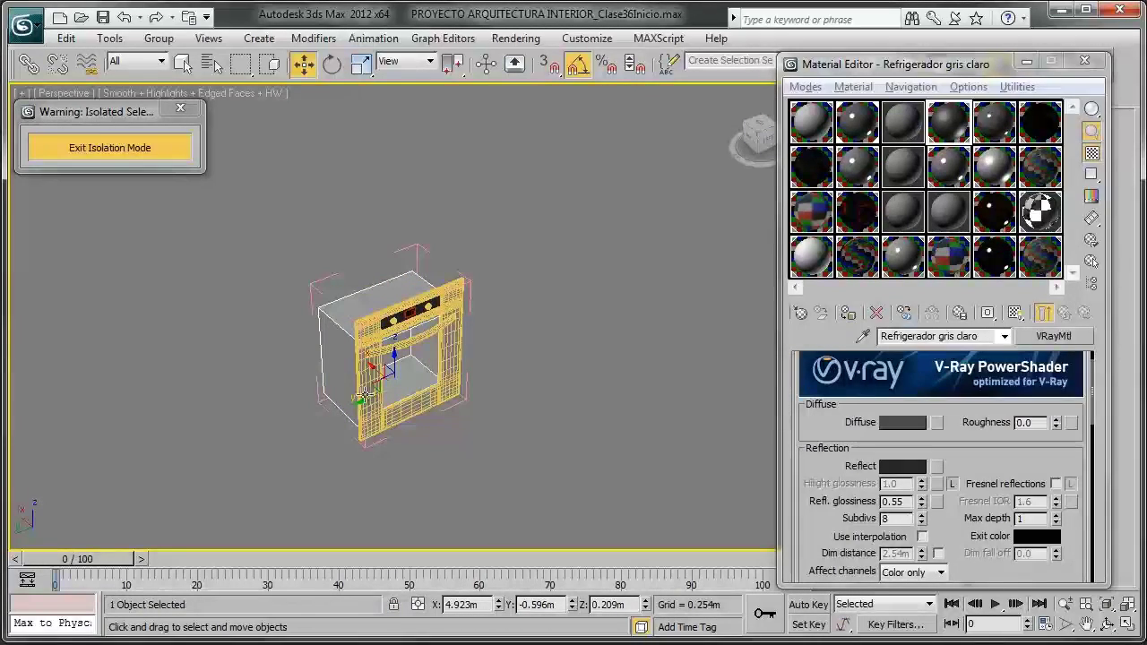
{"action": "left_click", "coordinate": [158, 50]}
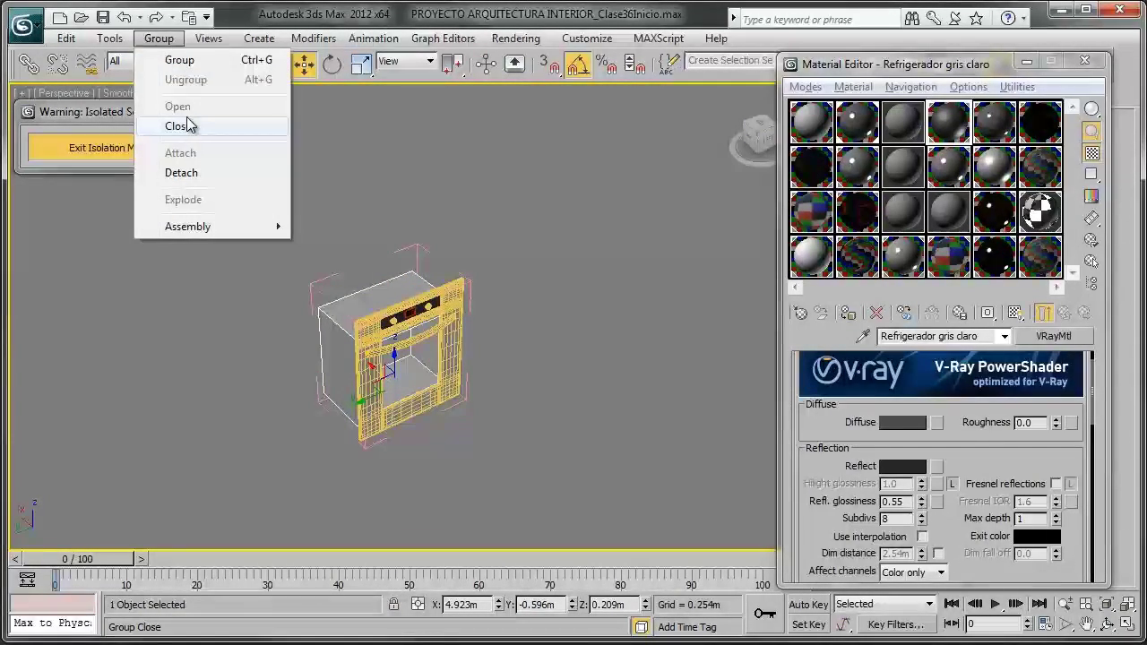
{"action": "left_click", "coordinate": [192, 129]}
{"action": "left_click_drag", "start_coordinate": [238, 181], "coordinate": [550, 516]}
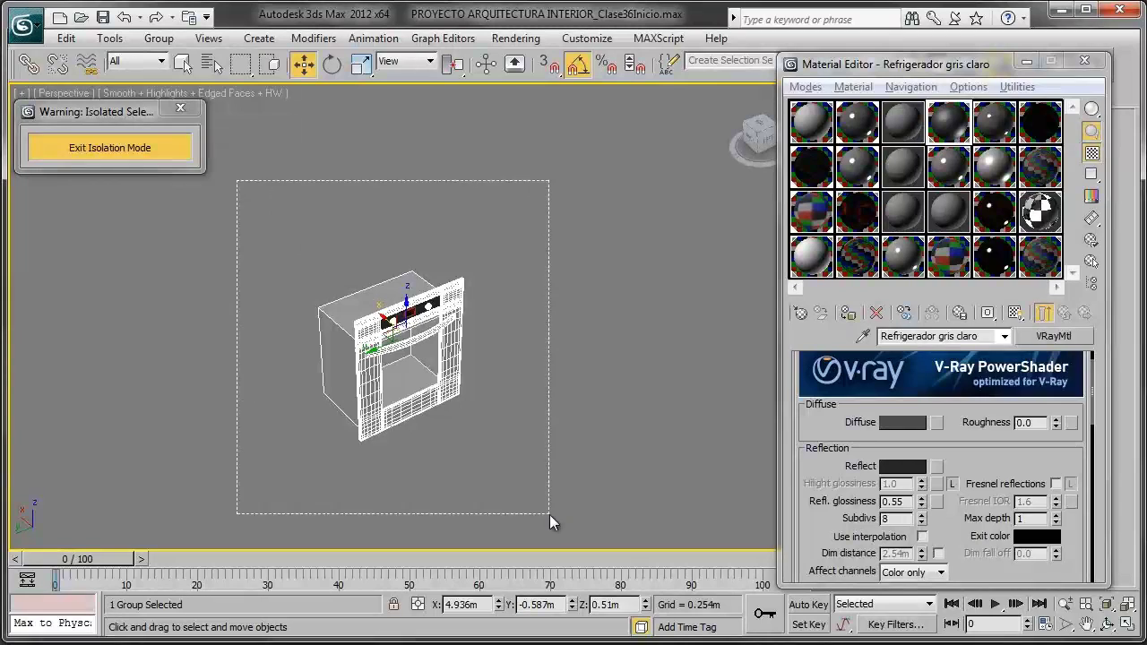
Step: Ungroup the oven pieces, reselect all ten, and regroup them as '.. Horno cocina'
{"action": "left_click", "coordinate": [158, 38]}
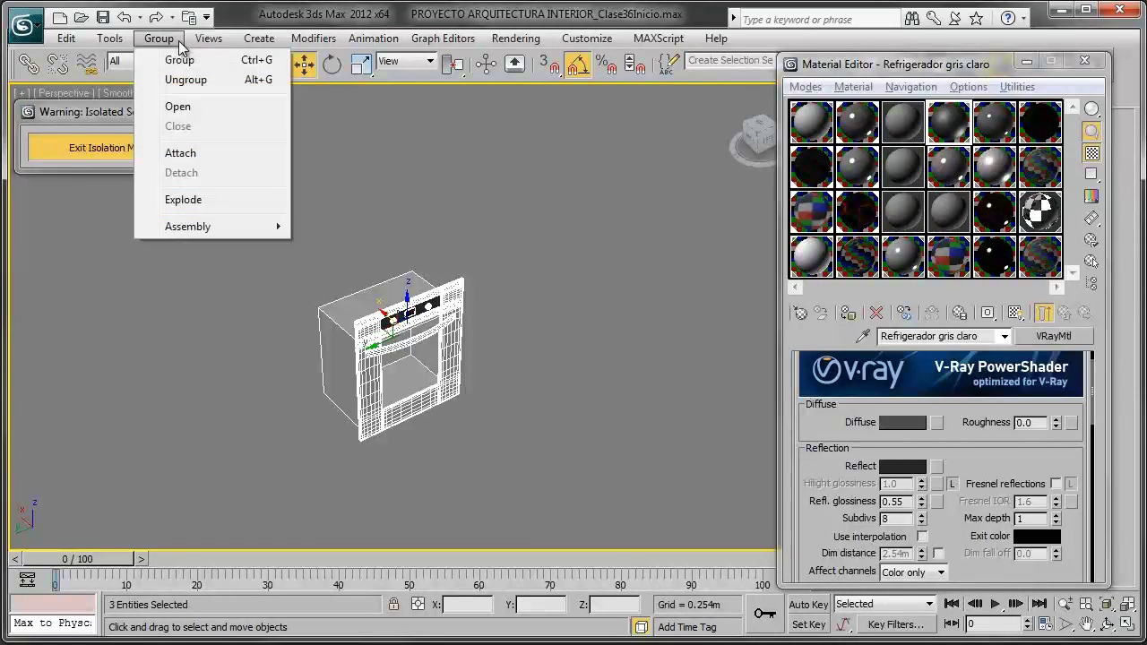
{"action": "left_click", "coordinate": [188, 80]}
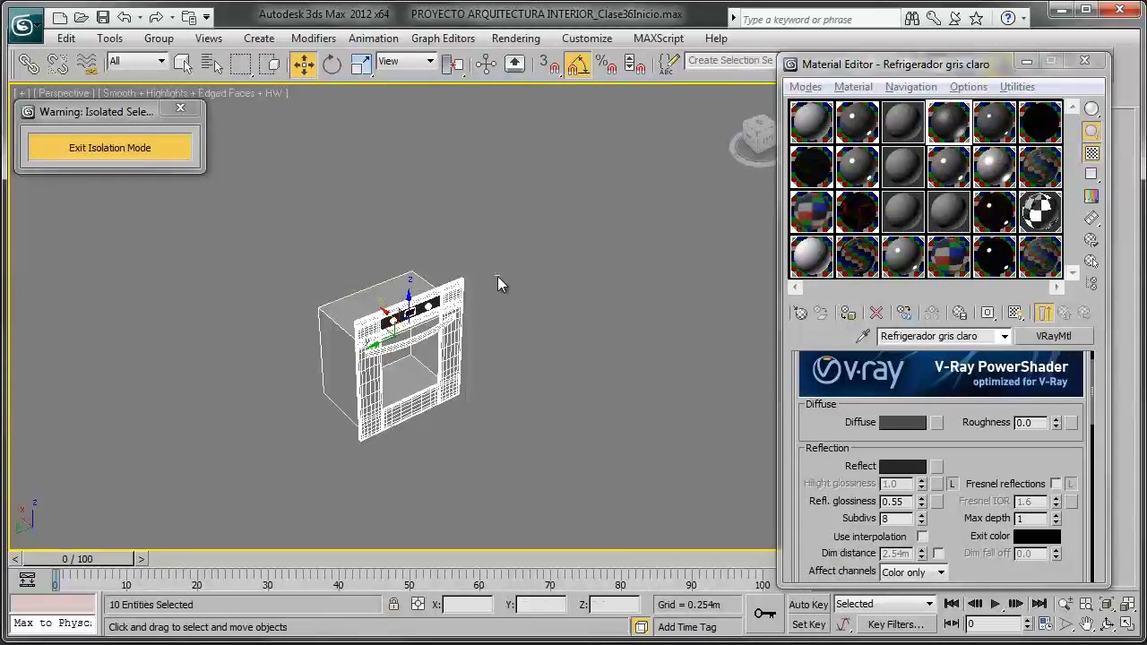
{"action": "left_click_drag", "start_coordinate": [244, 208], "coordinate": [559, 506]}
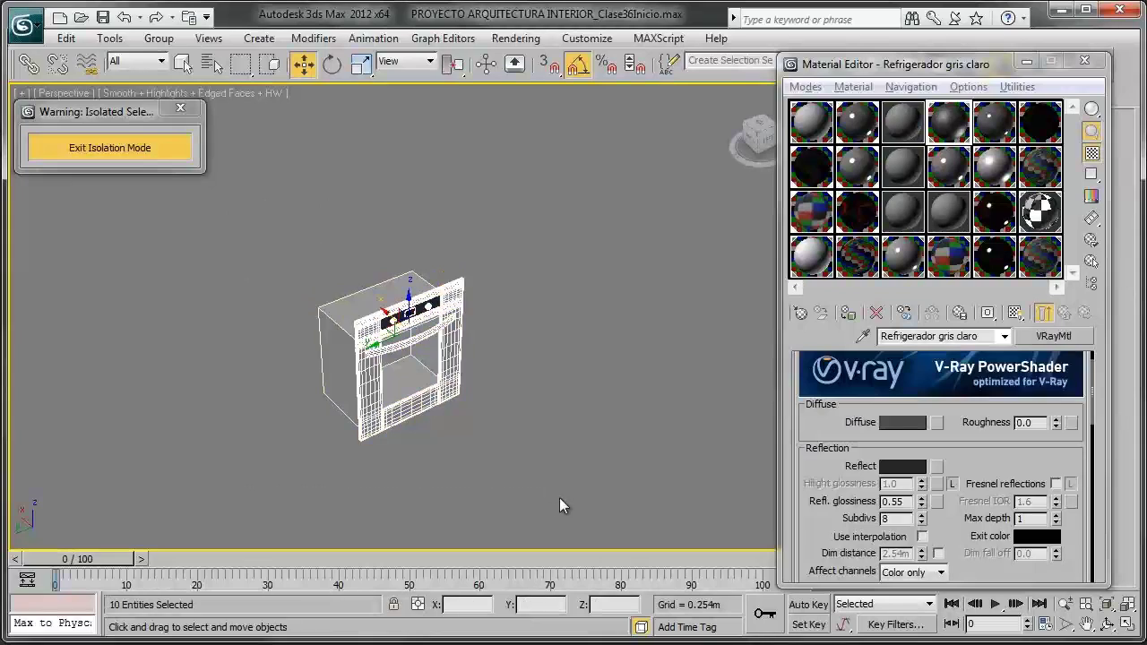
{"action": "left_click", "coordinate": [159, 38]}
{"action": "left_click", "coordinate": [175, 57]}
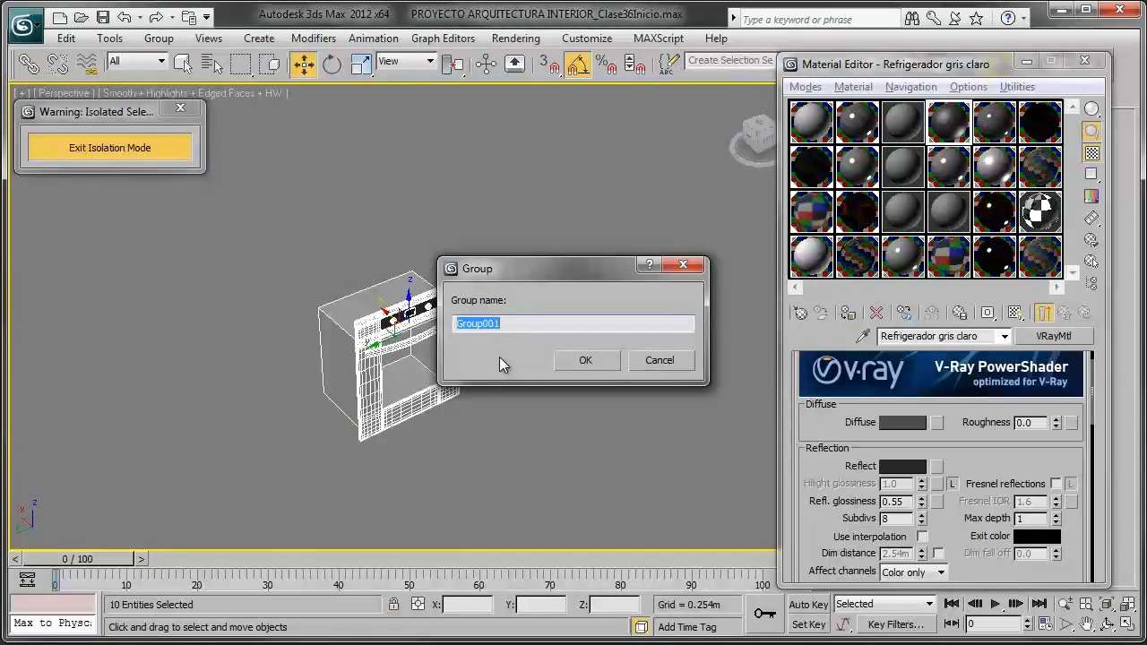
{"action": "type", "text": ".. Horno"}
{"action": "type", "text": " cocina"}
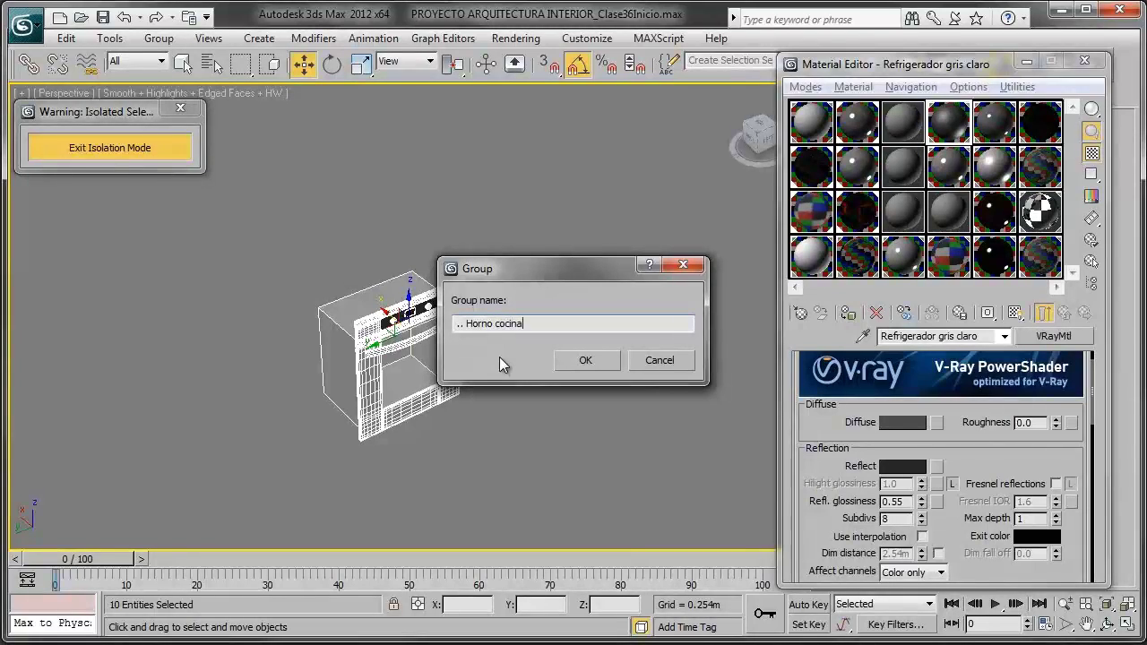
{"action": "key", "text": "Return"}
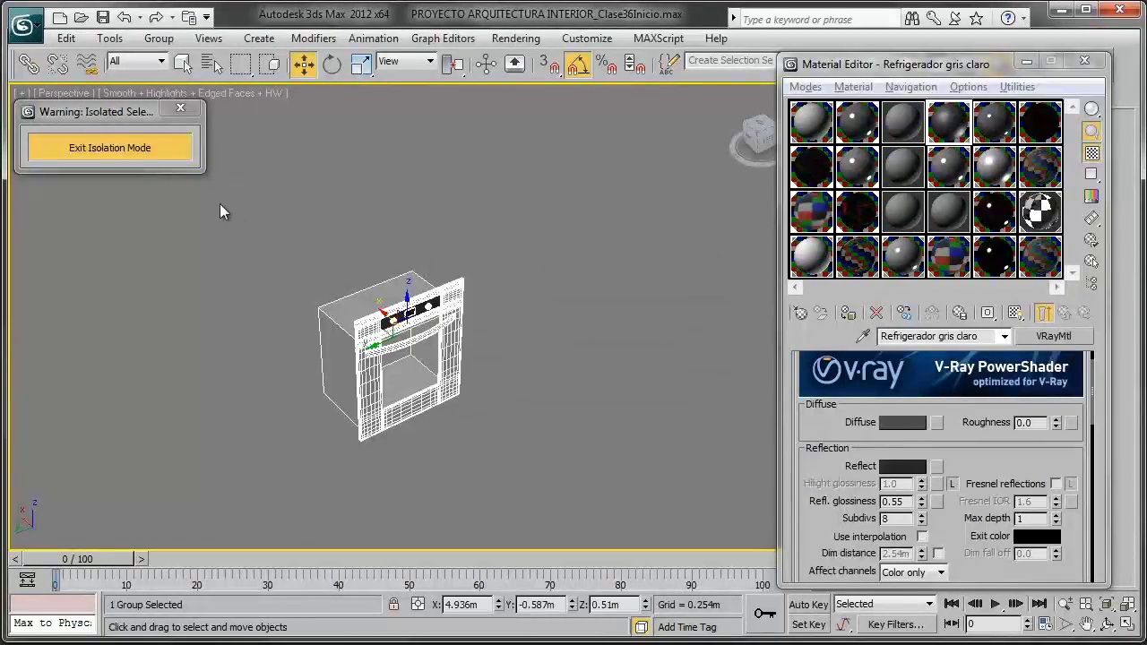
Step: Exit isolation mode, close the Material Editor and zoom out to a frontal kitchen view
{"action": "left_click", "coordinate": [157, 149]}
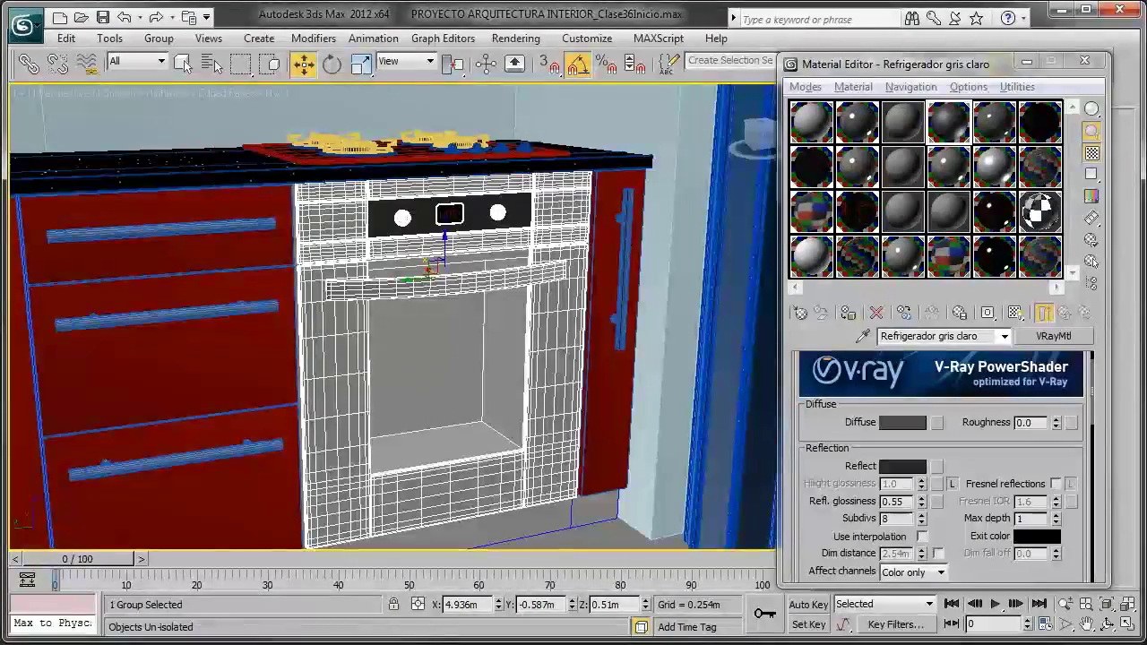
{"action": "left_click", "coordinate": [1085, 60]}
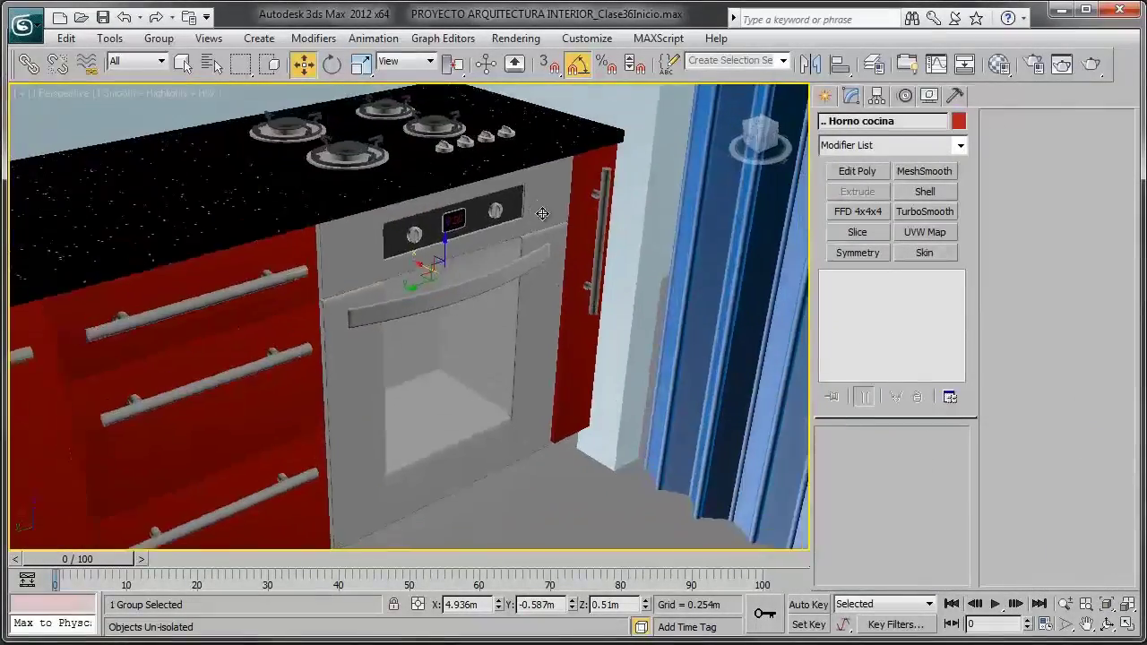
{"action": "scroll", "coordinate": [542, 213], "scroll_direction": "down", "scroll_amount": 5}
{"action": "middle_click_drag", "start_coordinate": [542, 213], "coordinate": [580, 299], "text": "alt"}
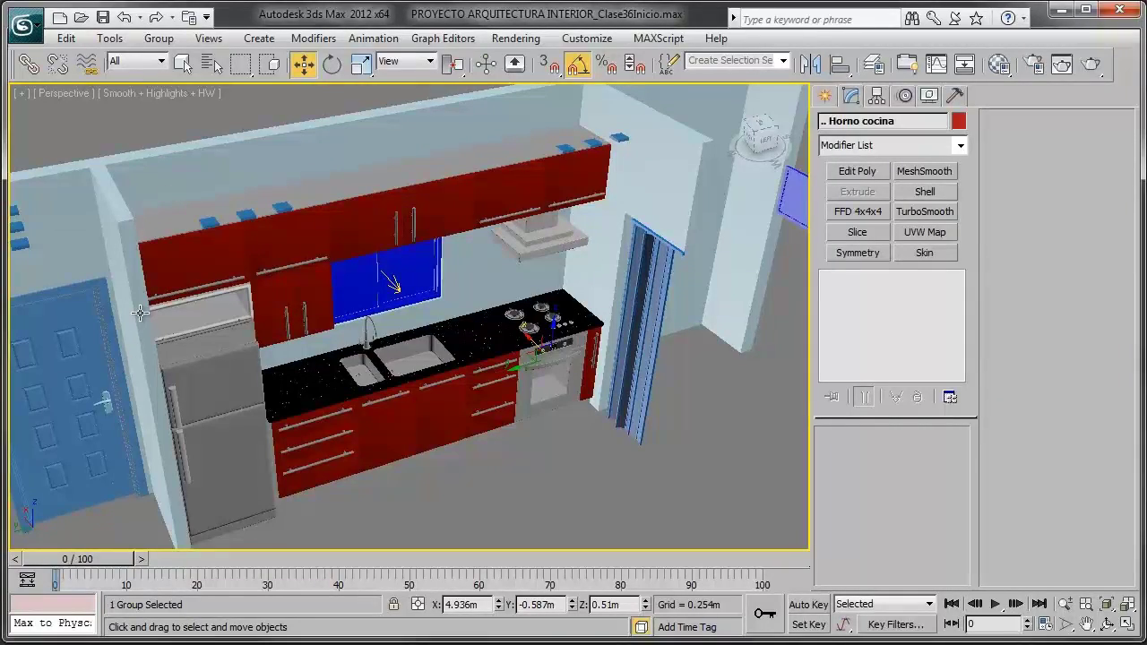
{"action": "middle_click_drag", "start_coordinate": [313, 253], "coordinate": [299, 248], "text": "alt"}
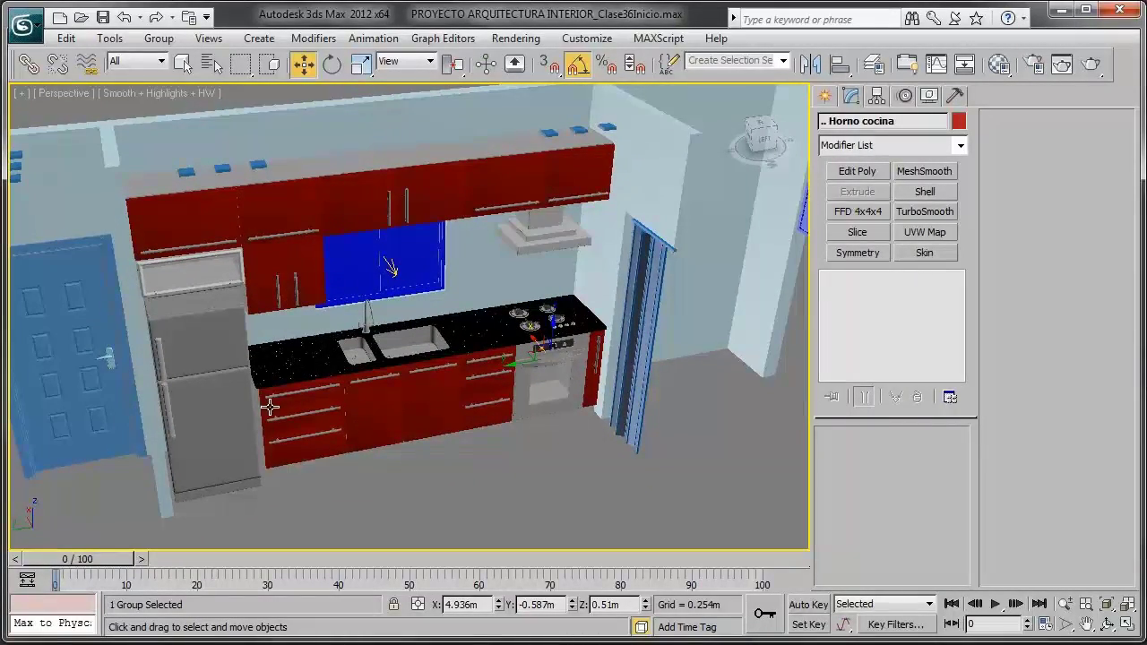
{"action": "mouse_move", "coordinate": [411, 383]}
{"action": "middle_mouse_down", "text": "alt"}
{"action": "mouse_move", "coordinate": [466, 288]}
{"action": "mouse_move", "coordinate": [511, 273]}
{"action": "middle_mouse_up", "text": "alt"}
{"action": "scroll", "coordinate": [448, 287], "scroll_direction": "down", "scroll_amount": 5}
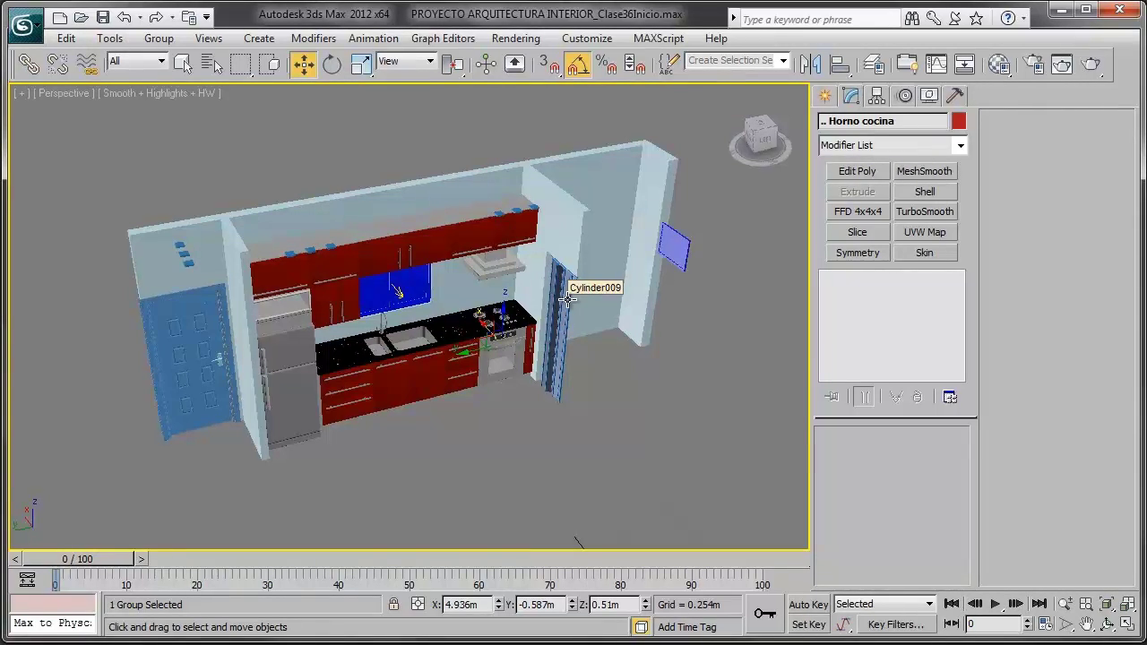
Step: Unhide all objects and frame the kitchen and dining room from above
{"action": "right_click", "coordinate": [568, 299]}
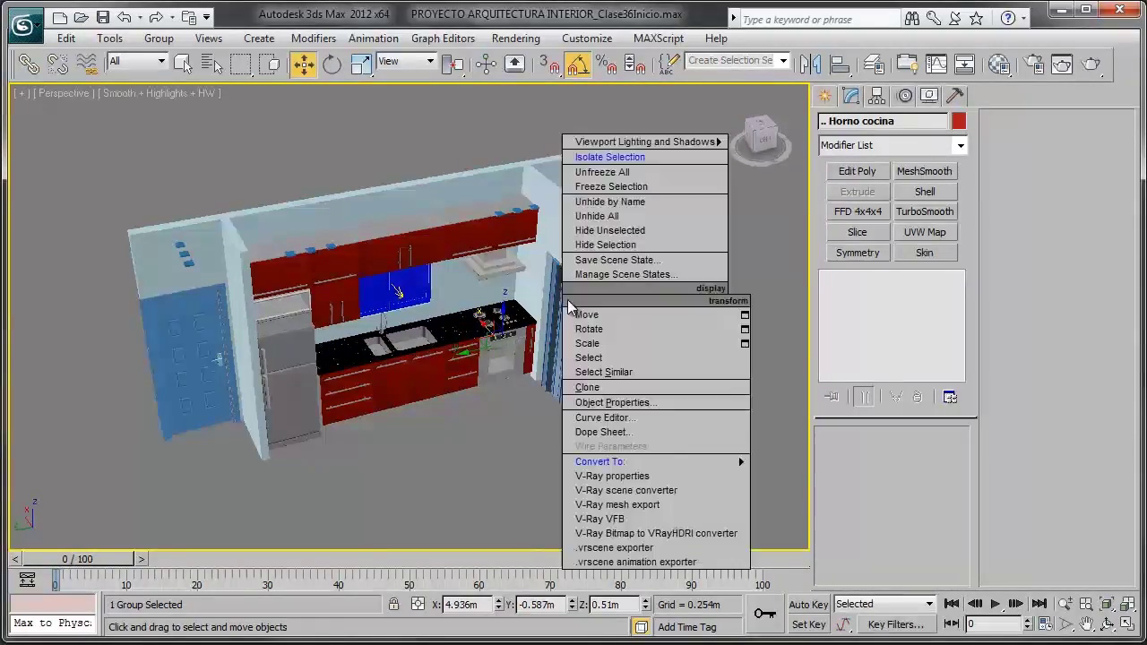
{"action": "left_click", "coordinate": [636, 215]}
{"action": "middle_click_drag", "start_coordinate": [556, 257], "coordinate": [538, 277], "text": "alt"}
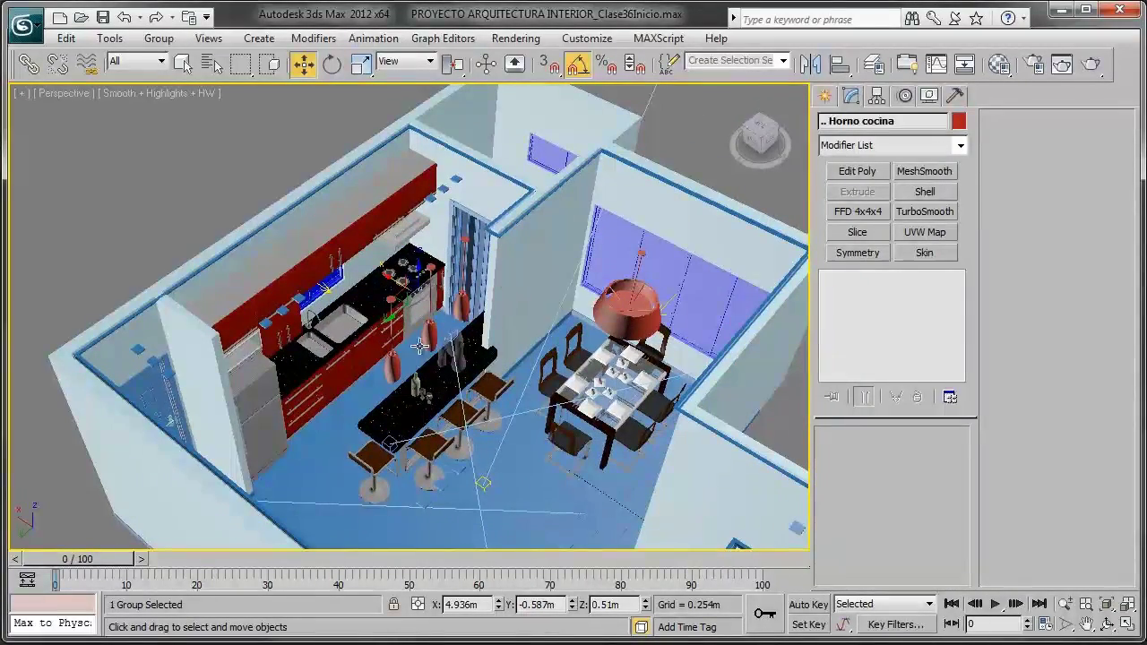
{"action": "middle_click_drag", "start_coordinate": [403, 387], "coordinate": [355, 351]}
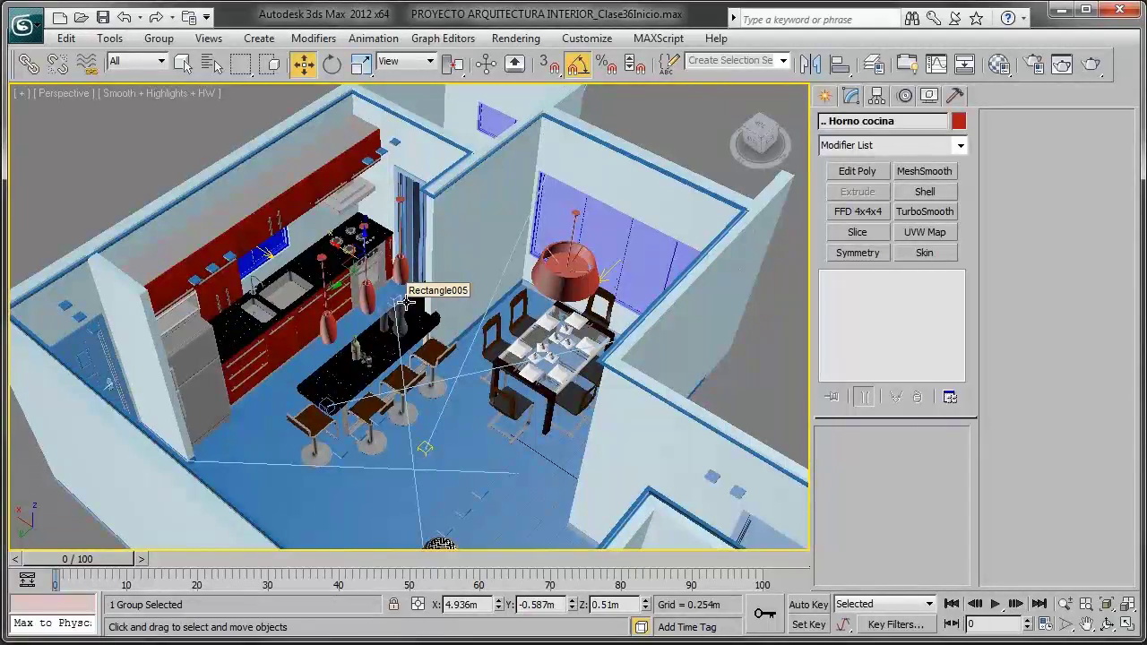
{"action": "left_click", "coordinate": [24, 25]}
Step: Save the scene as PROYECTO ARQUITECTURA INTERIOR_Clase36Final.max, replacing the Inicio ending with Final
{"action": "left_click", "coordinate": [63, 224]}
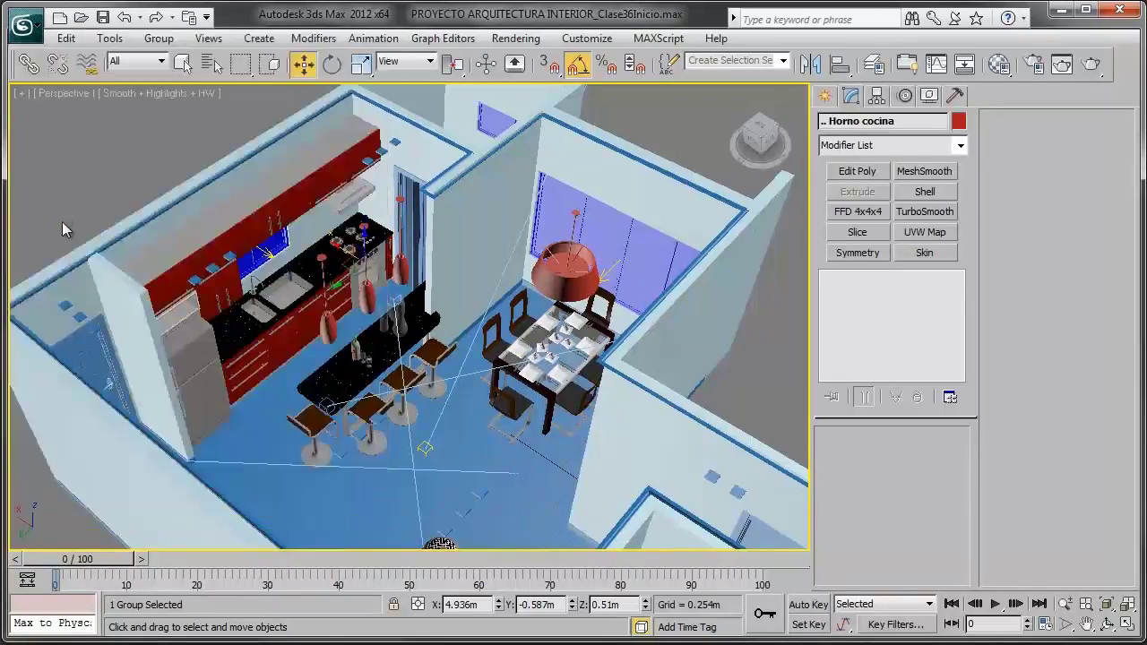
{"action": "left_click", "coordinate": [366, 526]}
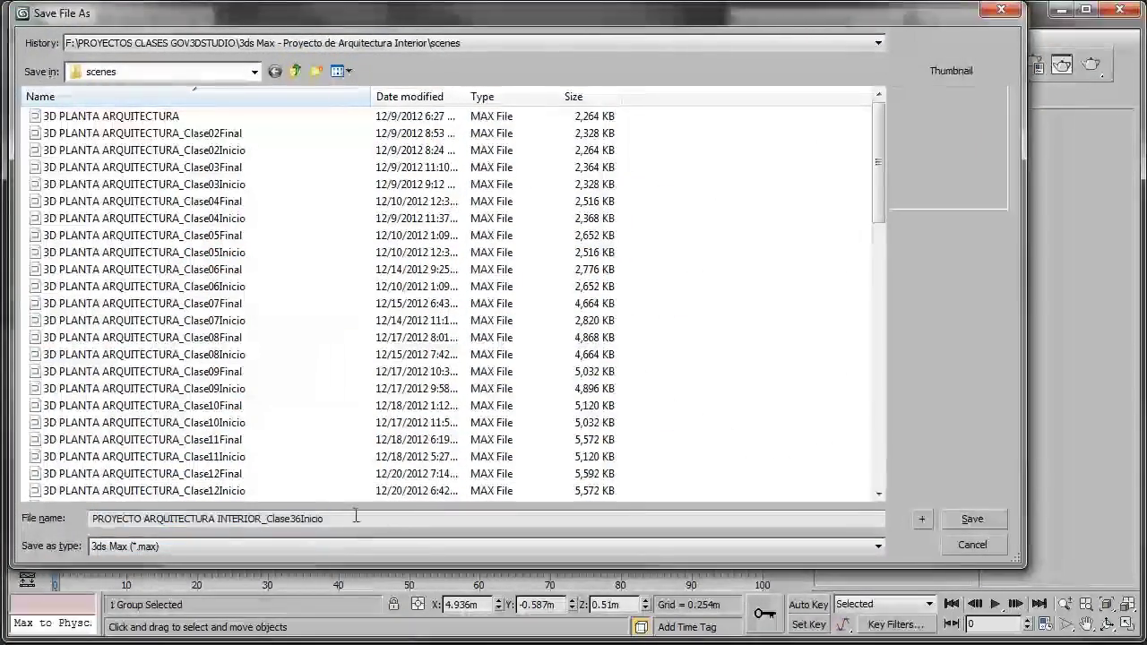
{"action": "key", "text": "BackSpace"}
{"action": "key", "text": "BackSpace"}
{"action": "key", "text": "BackSpace"}
{"action": "key", "text": "BackSpace"}
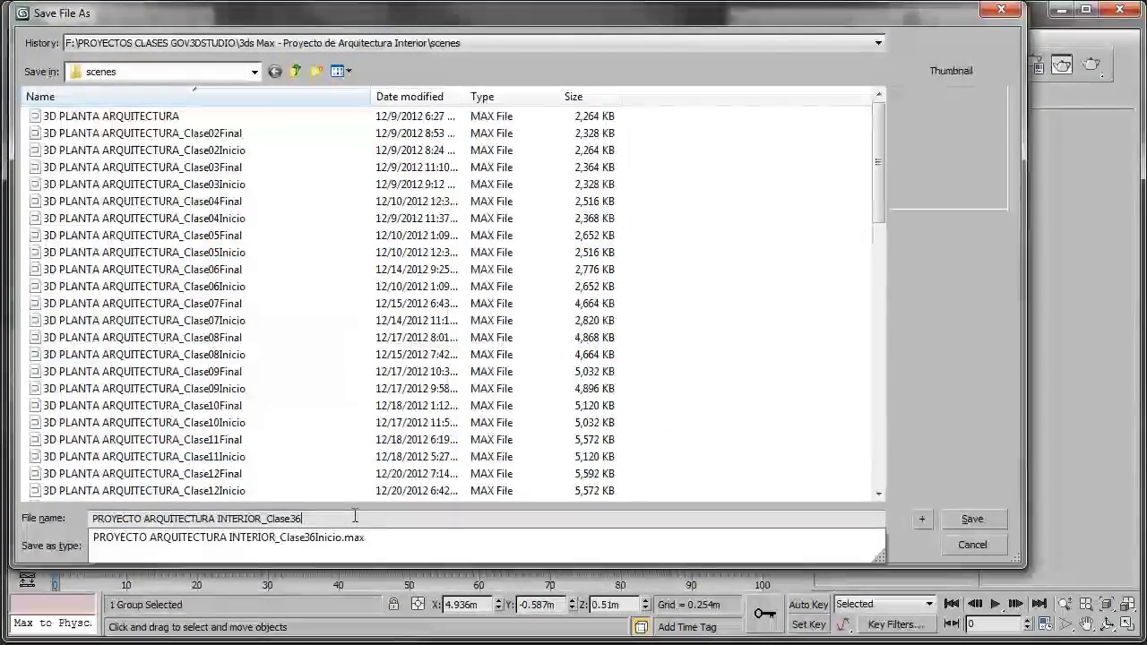
{"action": "type", "text": "Final"}
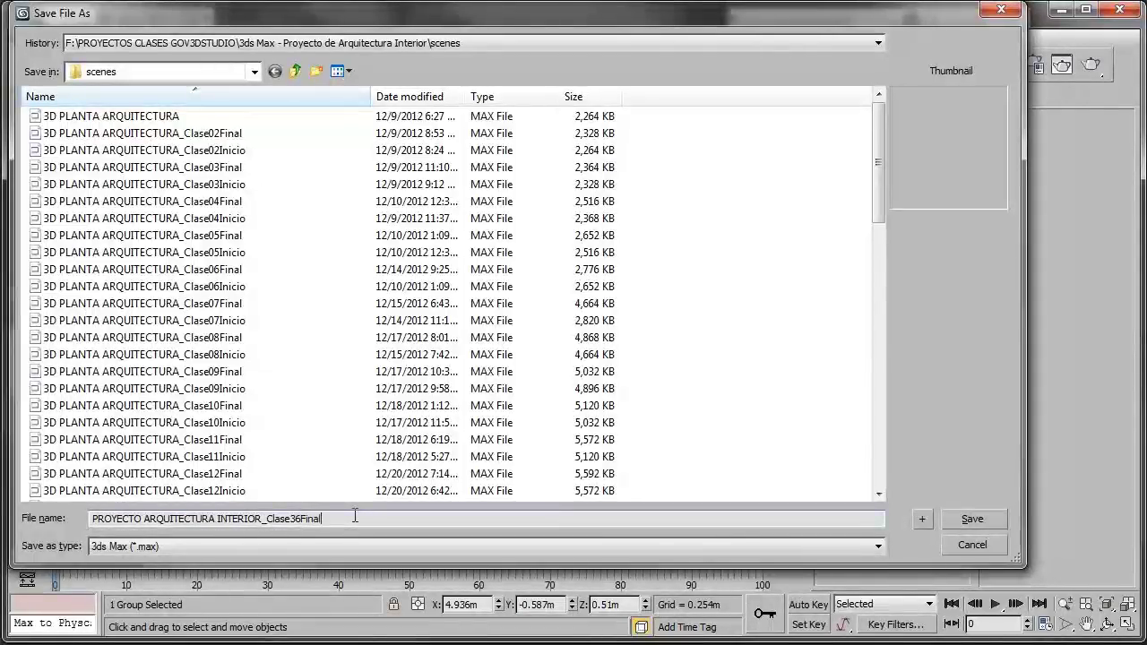
{"action": "left_click", "coordinate": [990, 517]}
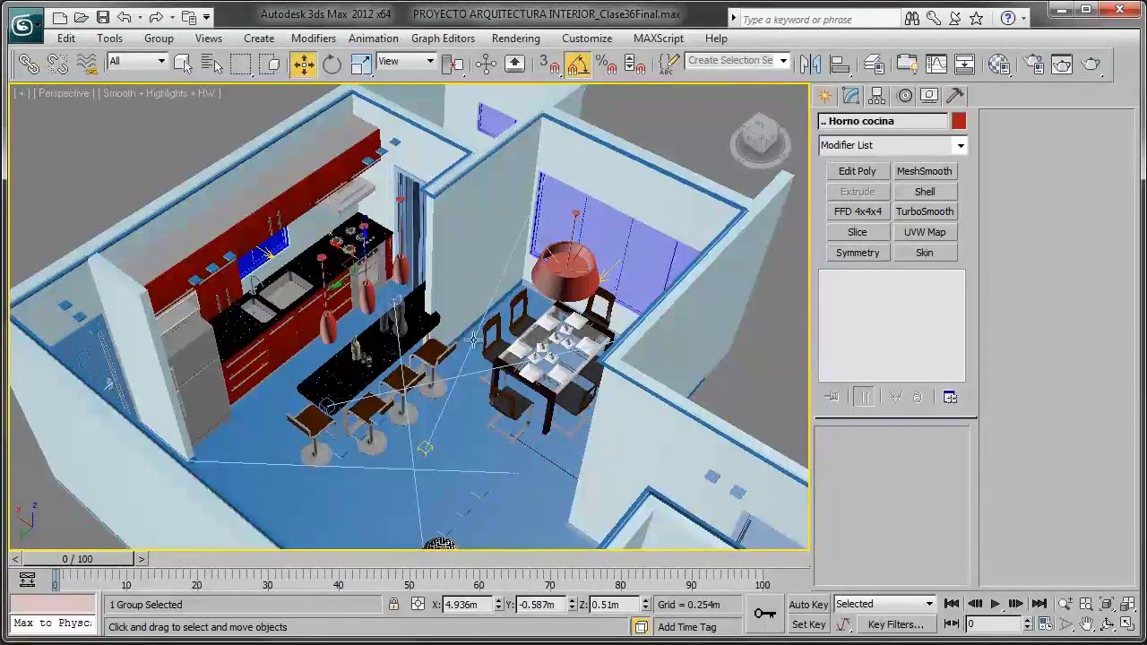
{"action": "middle_click_drag", "start_coordinate": [472, 339], "coordinate": [469, 345], "text": "alt"}
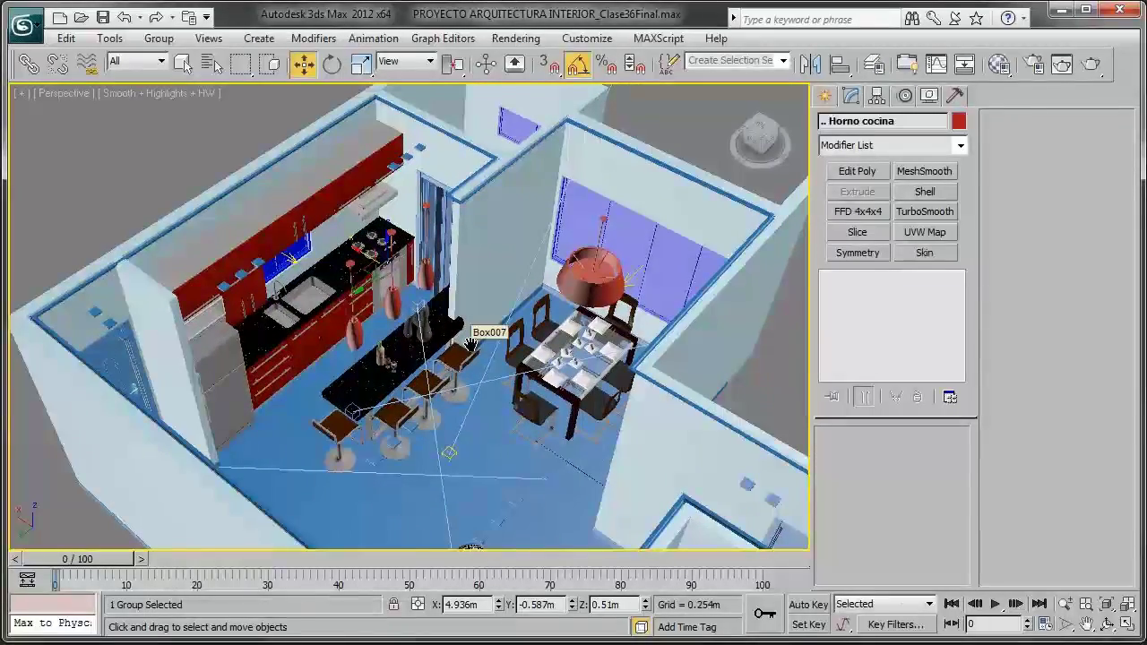